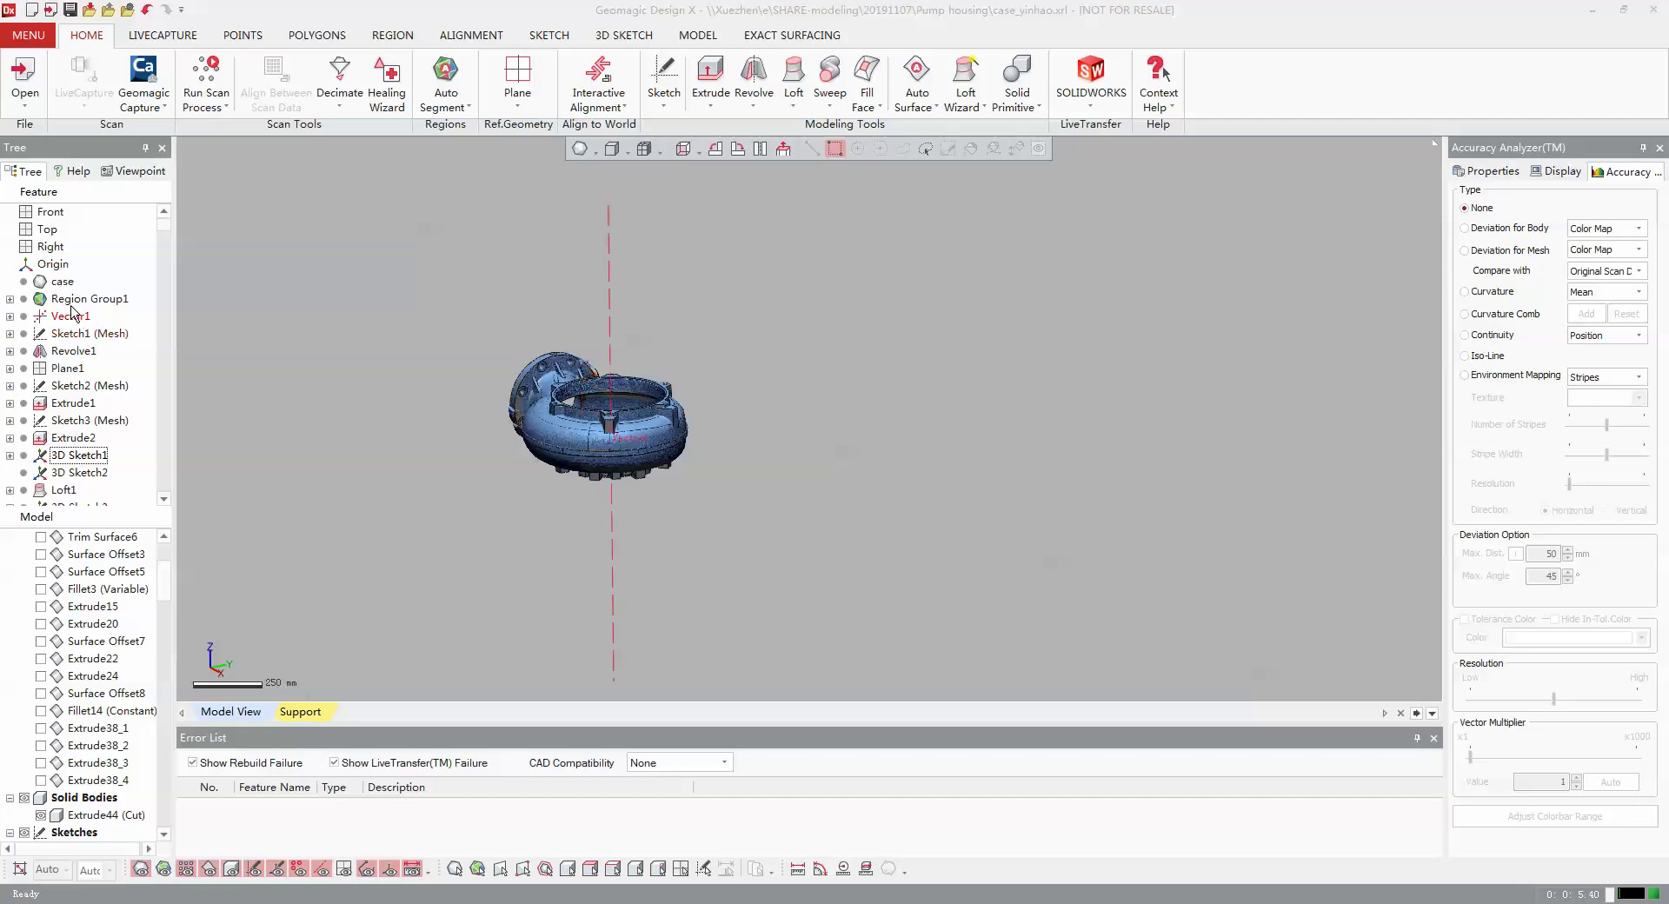
- Open the LiveTransfer to SOLIDWORKS options for the pump housing model
{"action": "left_click", "coordinate": [1091, 83]}
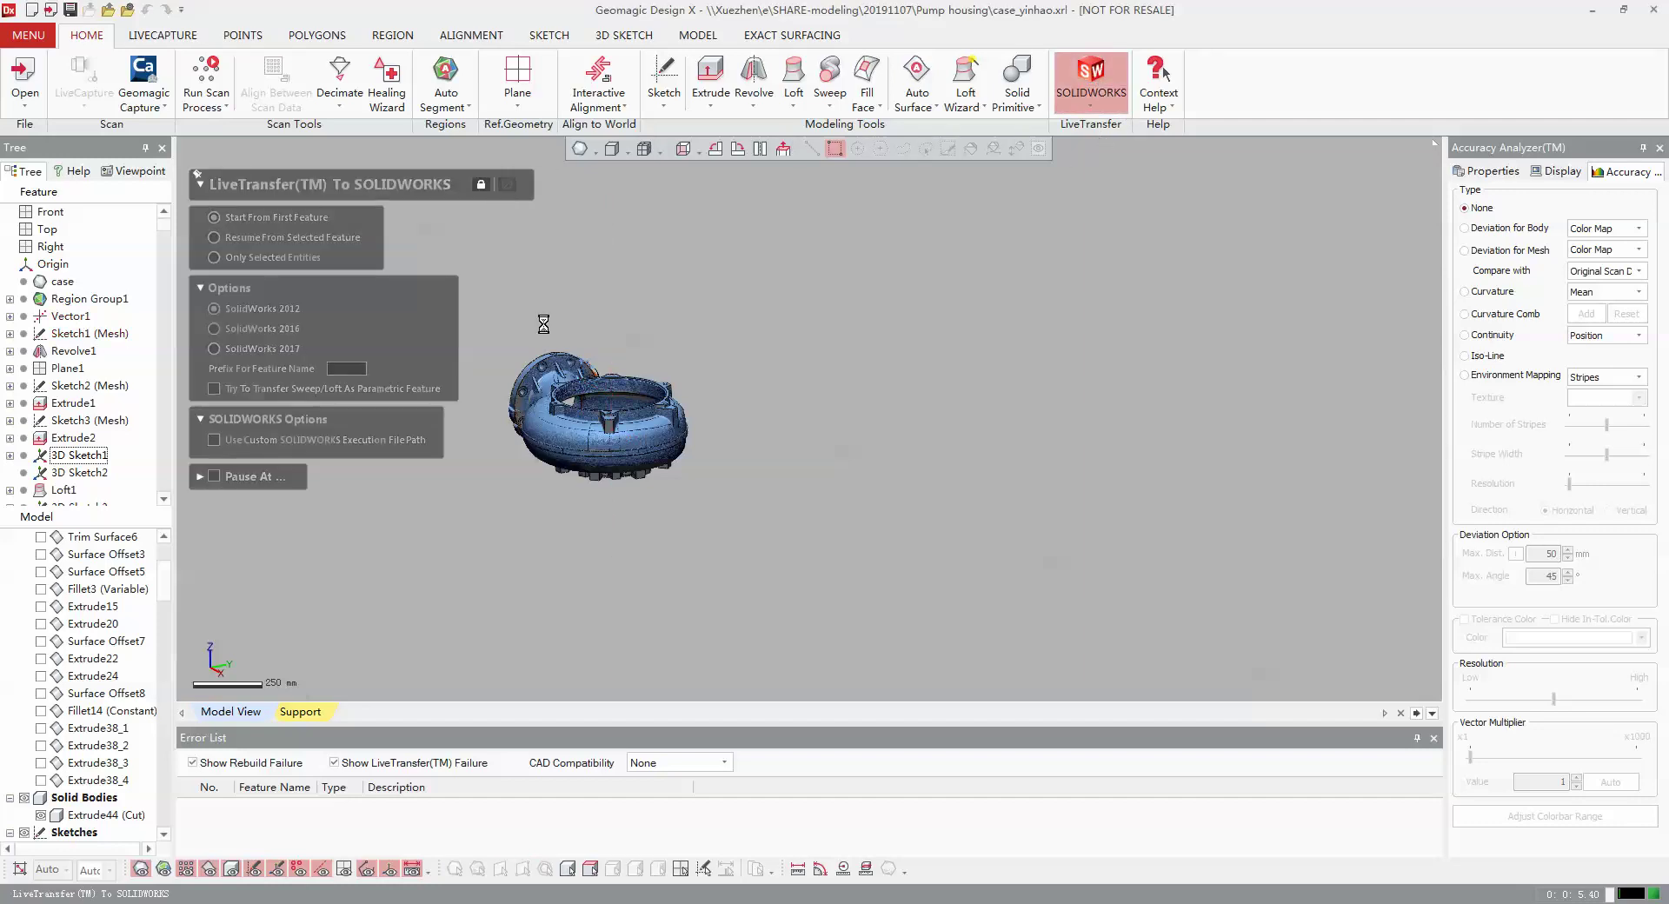
- Transfer the housing from its first feature and dismiss the rebuild error
{"action": "left_click", "coordinate": [670, 833]}
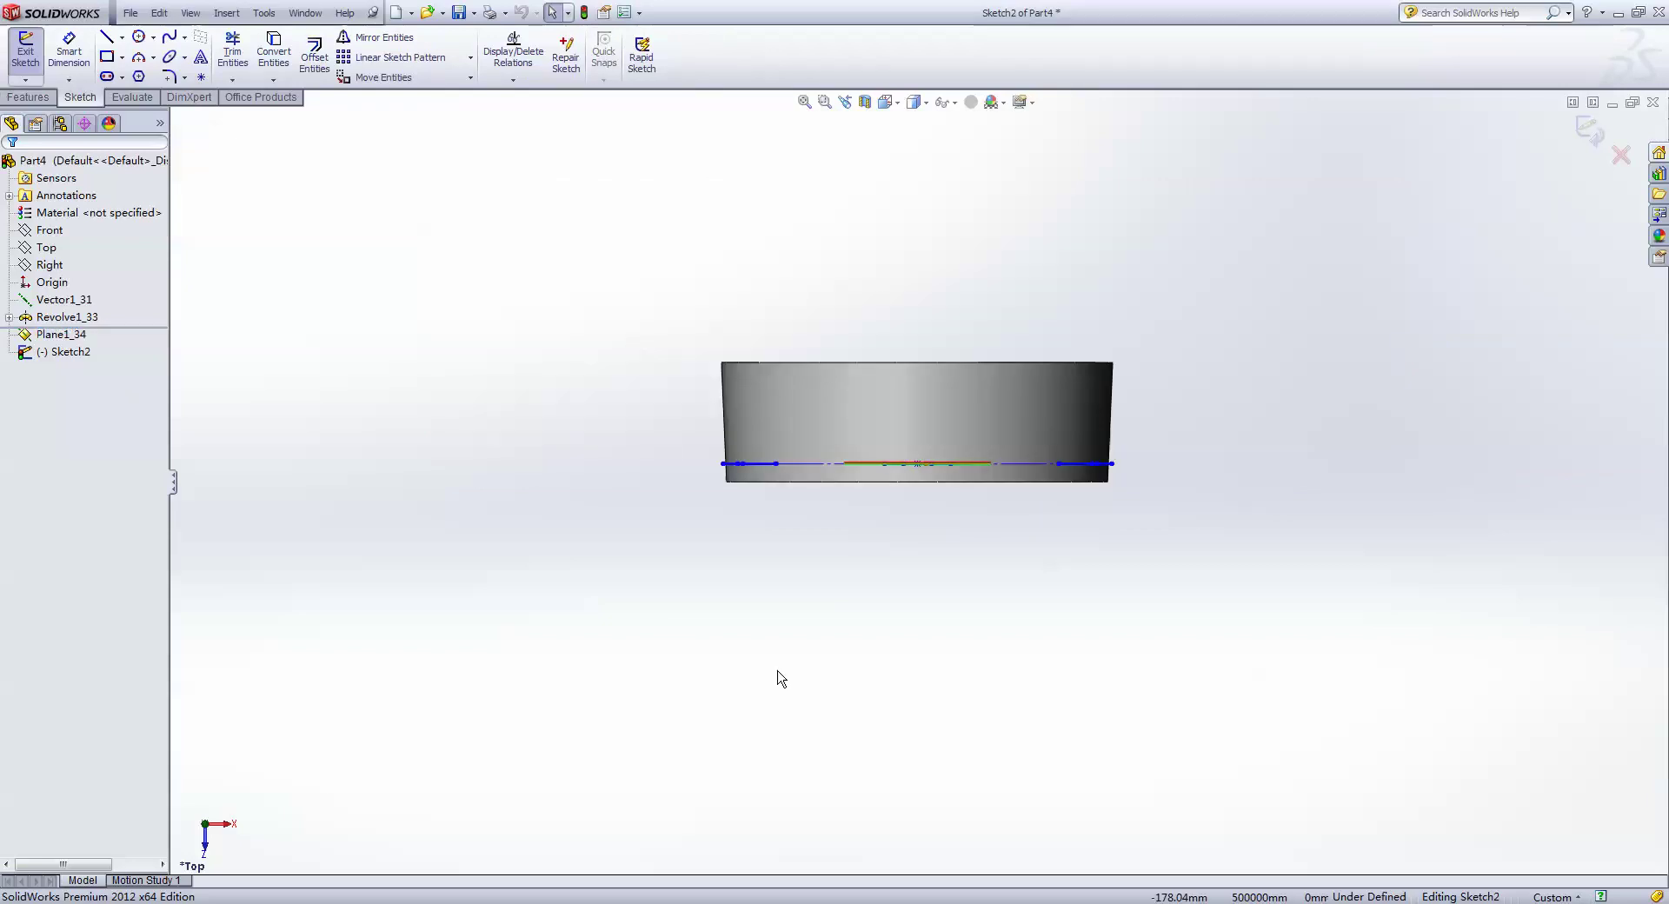
{"action": "middle_click_drag", "start_coordinate": [780, 678], "coordinate": [847, 363]}
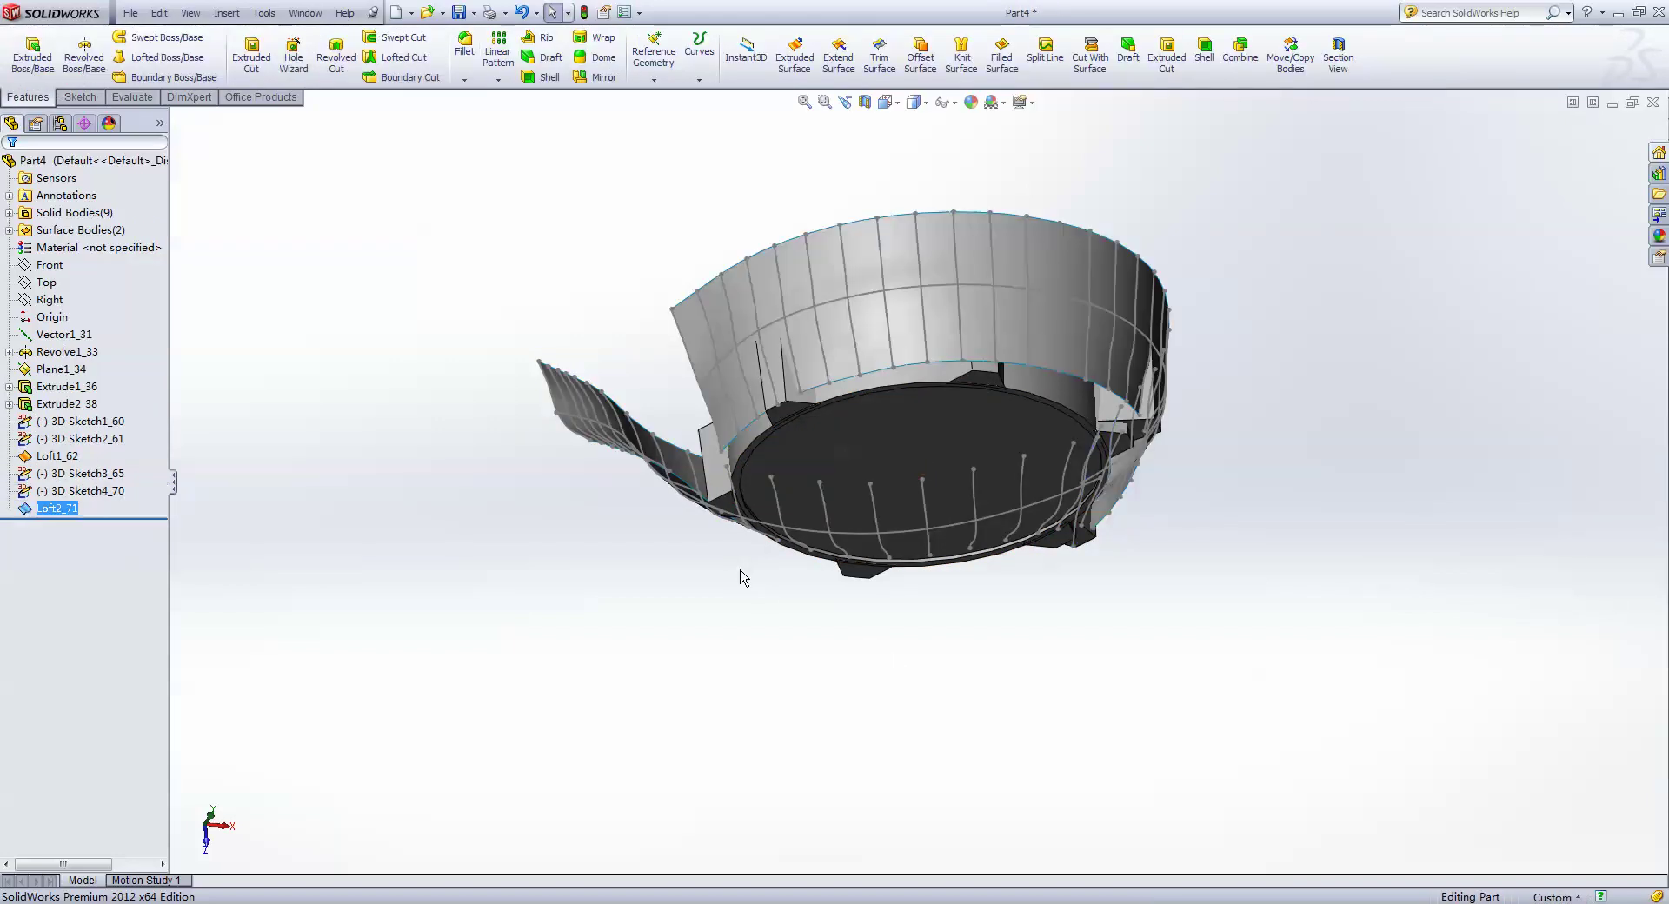
{"action": "left_click", "coordinate": [947, 473]}
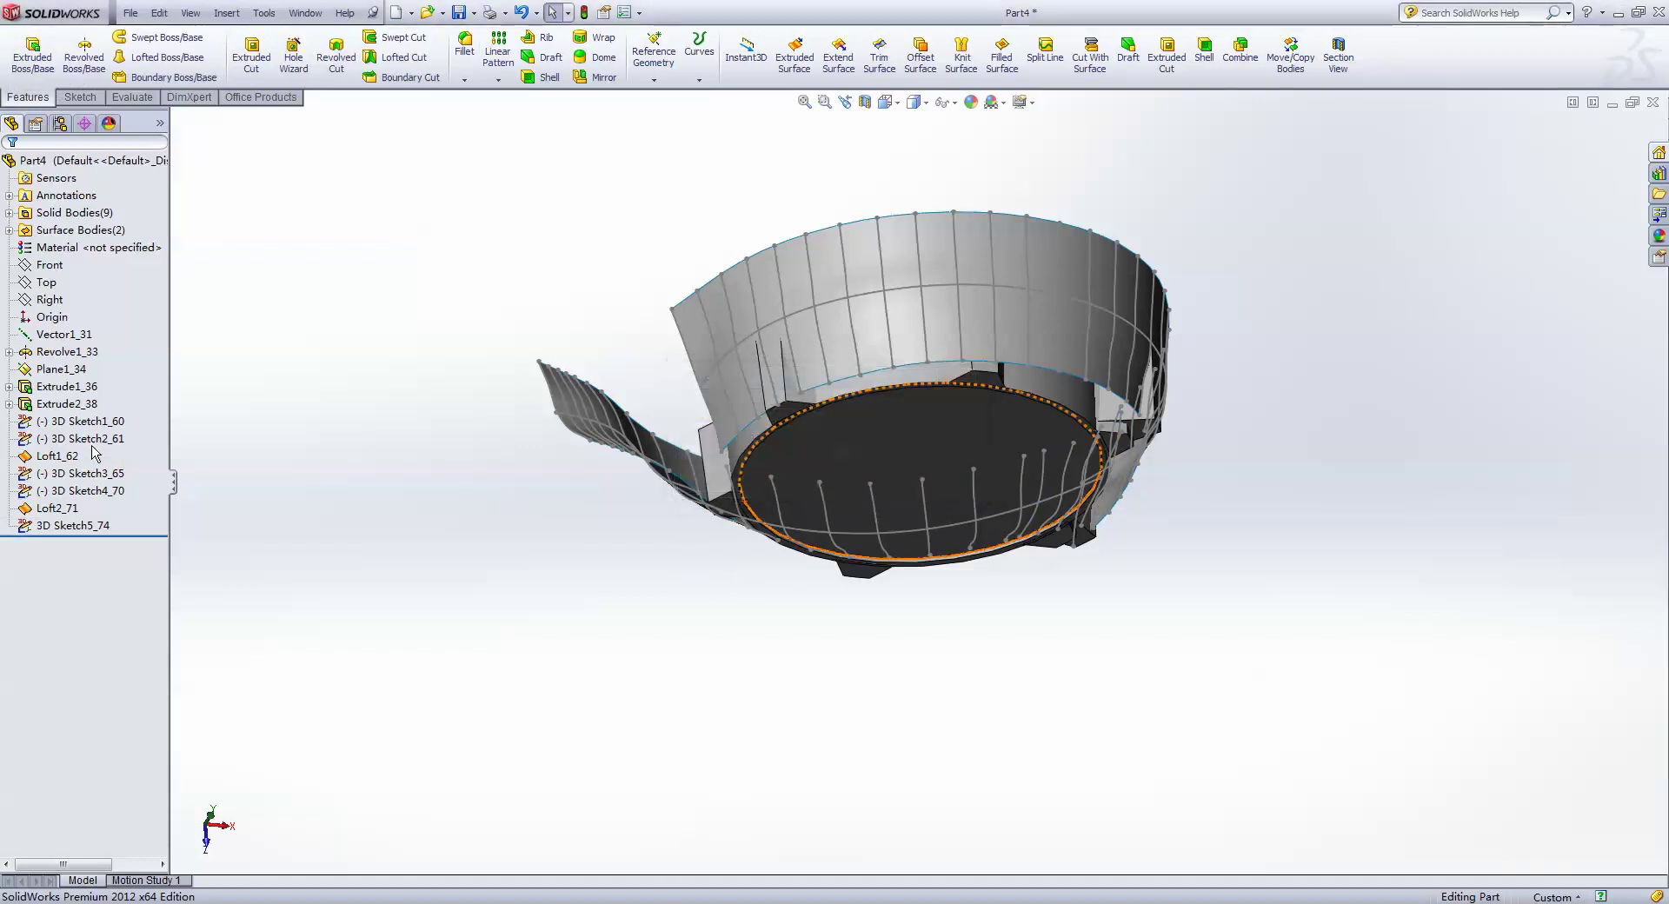
- Hide 3D Sketch1 through 3D Sketch4 so only the lofted volute surfaces show
{"action": "left_click", "coordinate": [82, 421]}
{"action": "left_click", "coordinate": [83, 438], "text": "ctrl"}
{"action": "left_click", "coordinate": [83, 413]}
{"action": "left_click", "coordinate": [79, 473]}
{"action": "left_click", "coordinate": [68, 492], "text": "ctrl"}
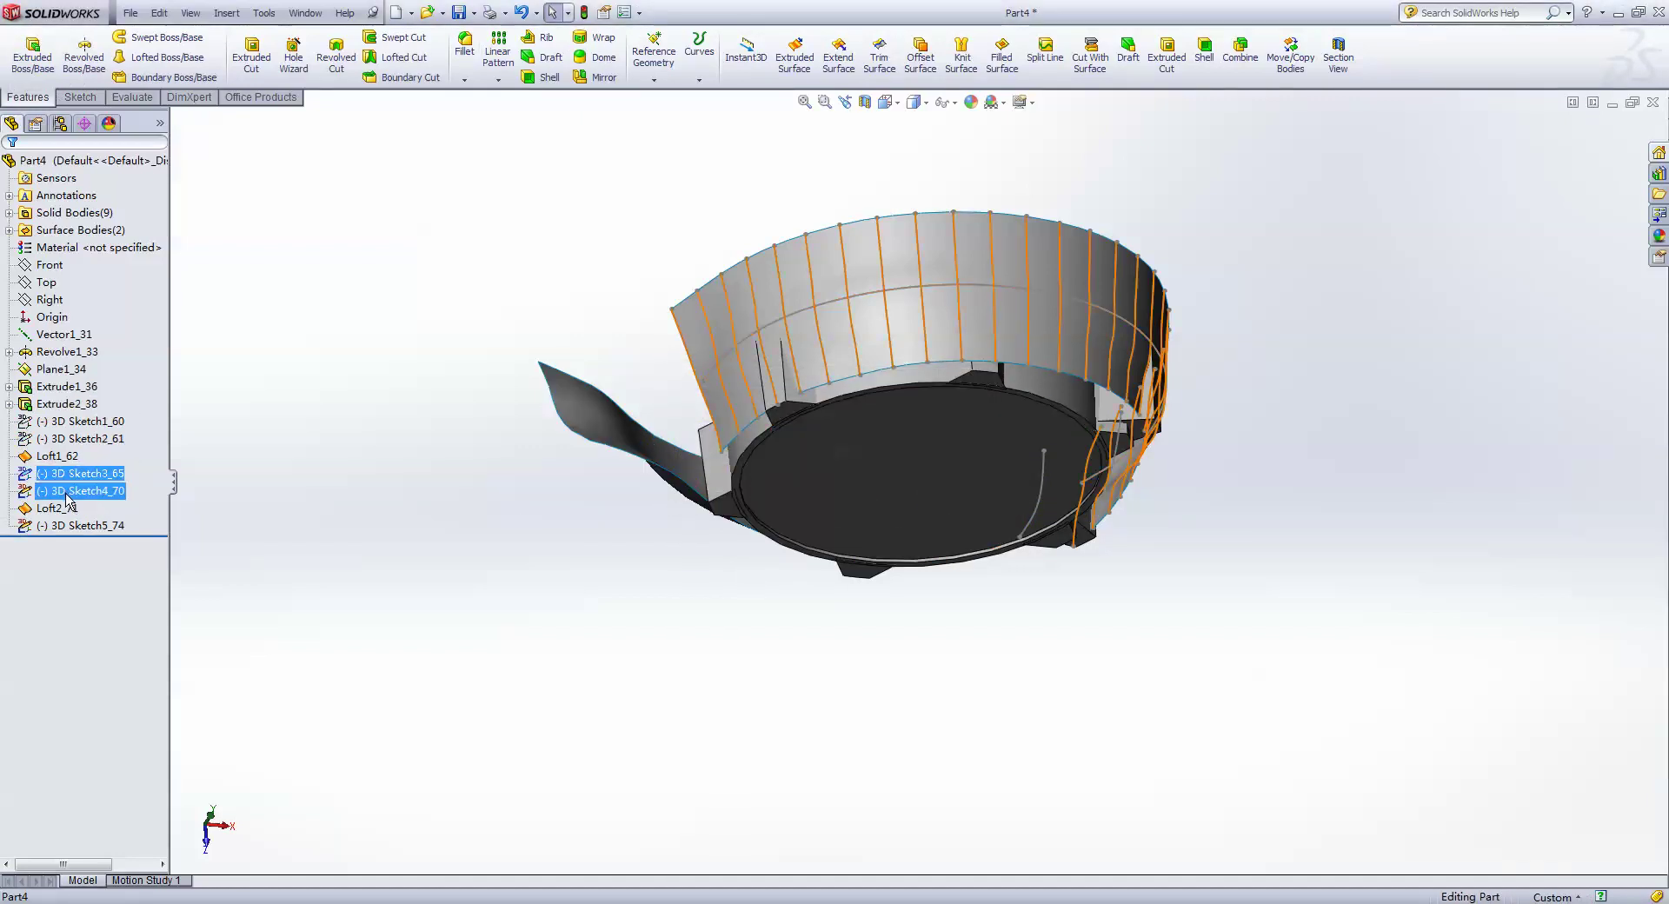
{"action": "left_click", "coordinate": [122, 453]}
{"action": "mouse_move", "coordinate": [559, 675]}
{"action": "middle_mouse_down"}
{"action": "mouse_move", "coordinate": [756, 235]}
{"action": "mouse_move", "coordinate": [700, 459]}
{"action": "mouse_move", "coordinate": [588, 407]}
{"action": "middle_mouse_up"}
- Trim the first volute loft with 3D Sketch5_74, then show the sketch again
{"action": "left_click", "coordinate": [879, 57]}
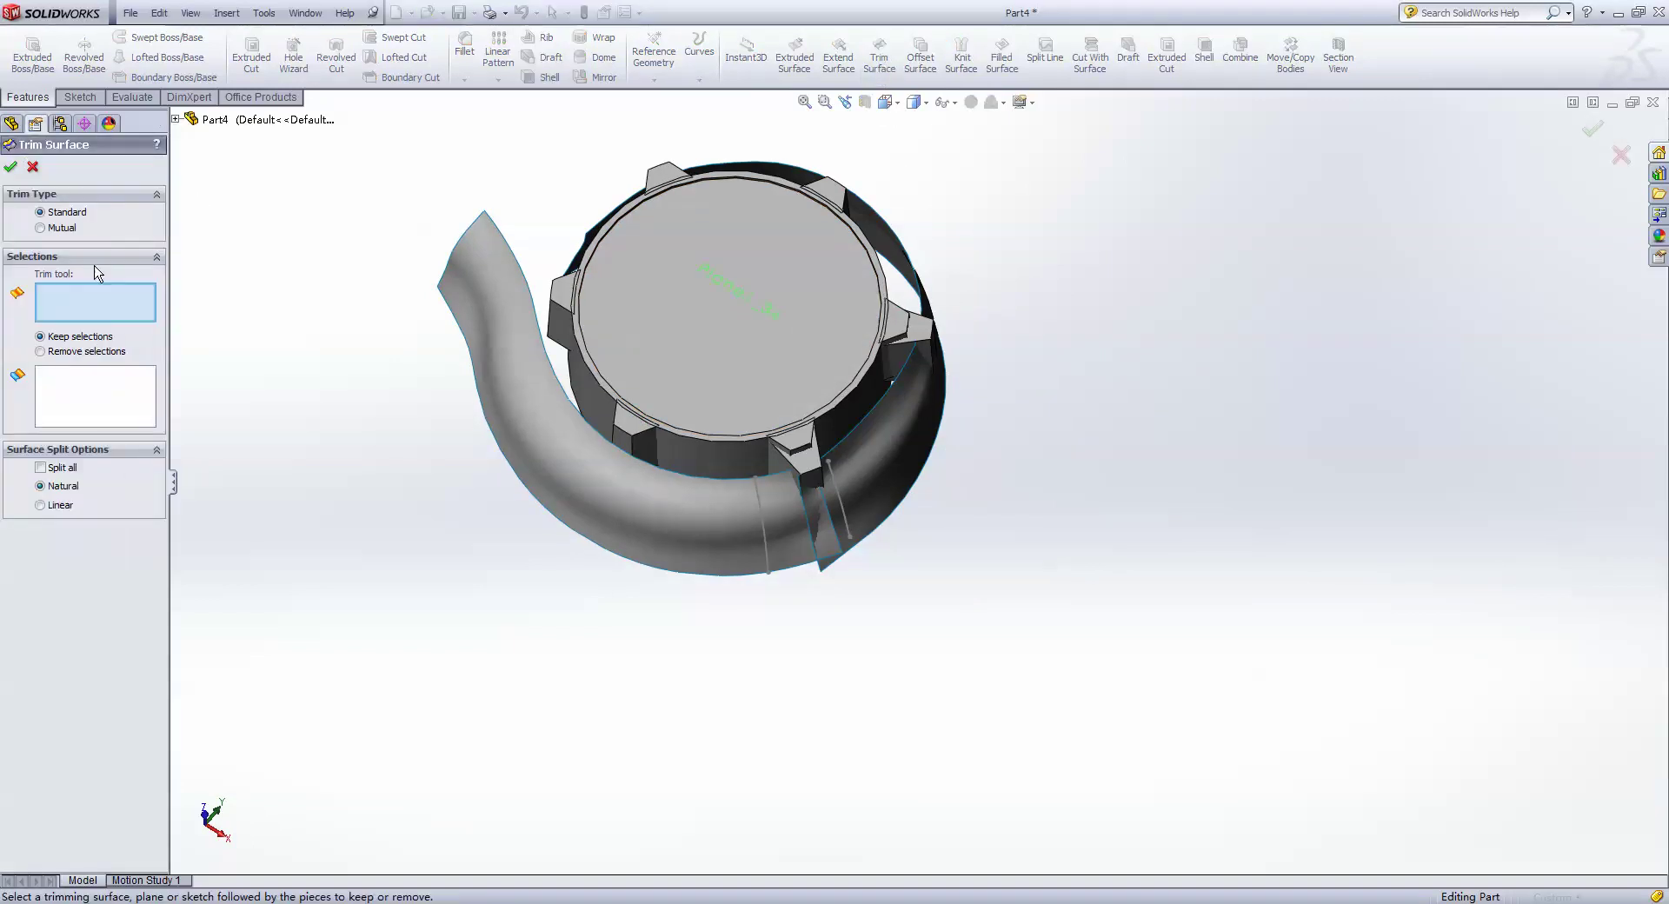
{"action": "left_click", "coordinate": [765, 552]}
{"action": "left_click", "coordinate": [746, 550]}
{"action": "left_click", "coordinate": [11, 166]}
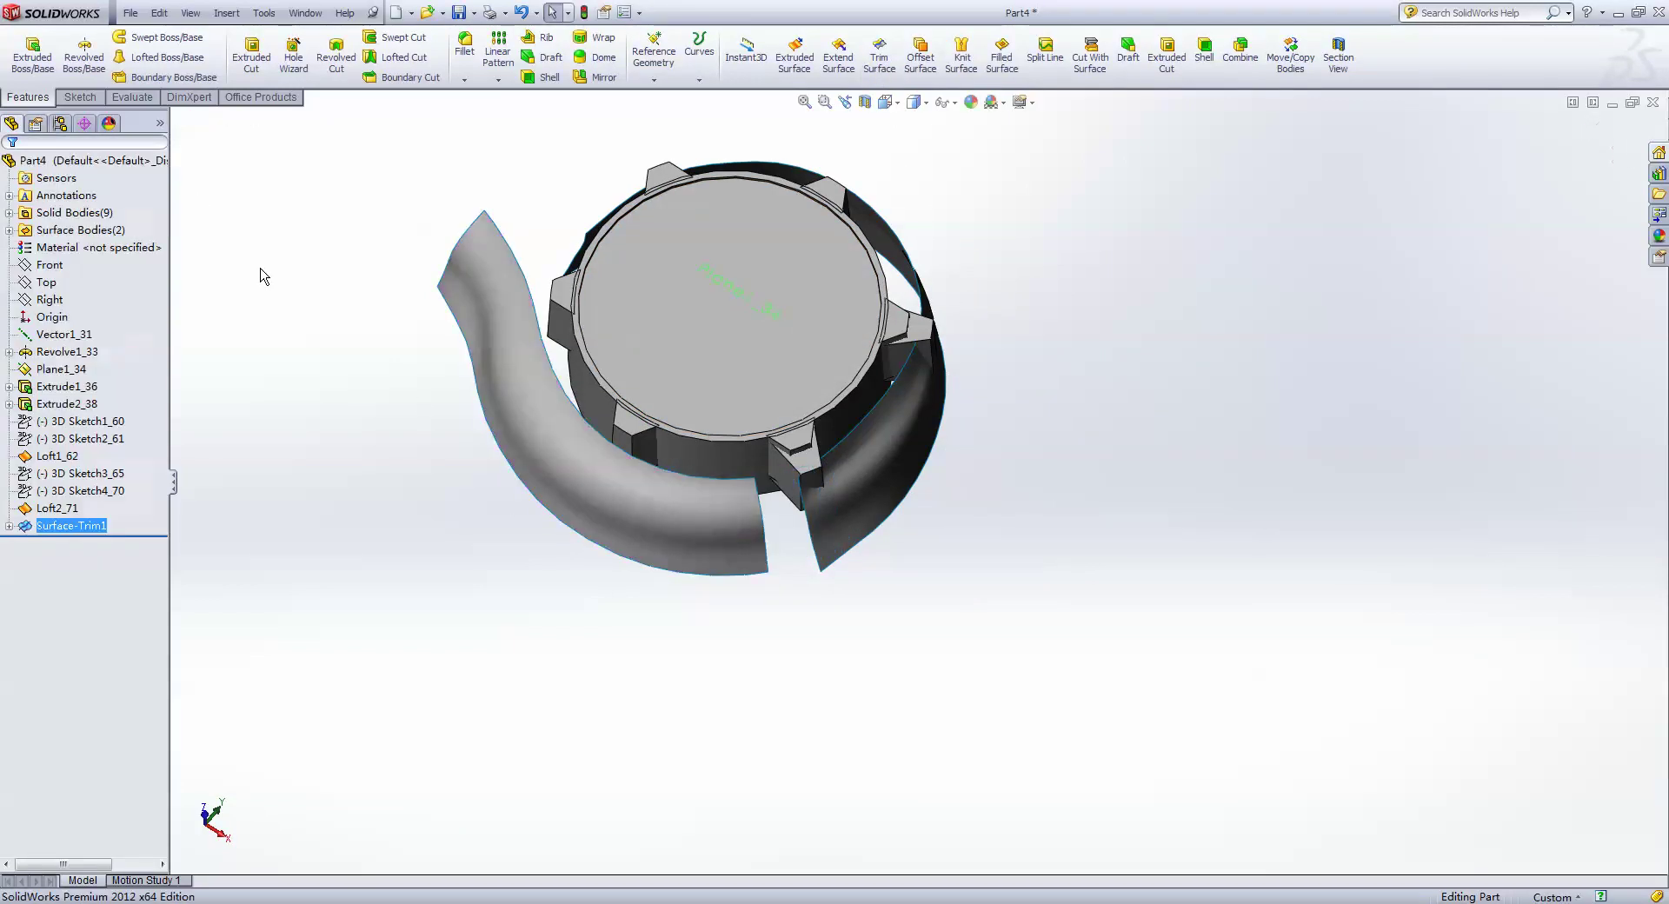
{"action": "left_click", "coordinate": [8, 525]}
{"action": "left_click", "coordinate": [87, 542]}
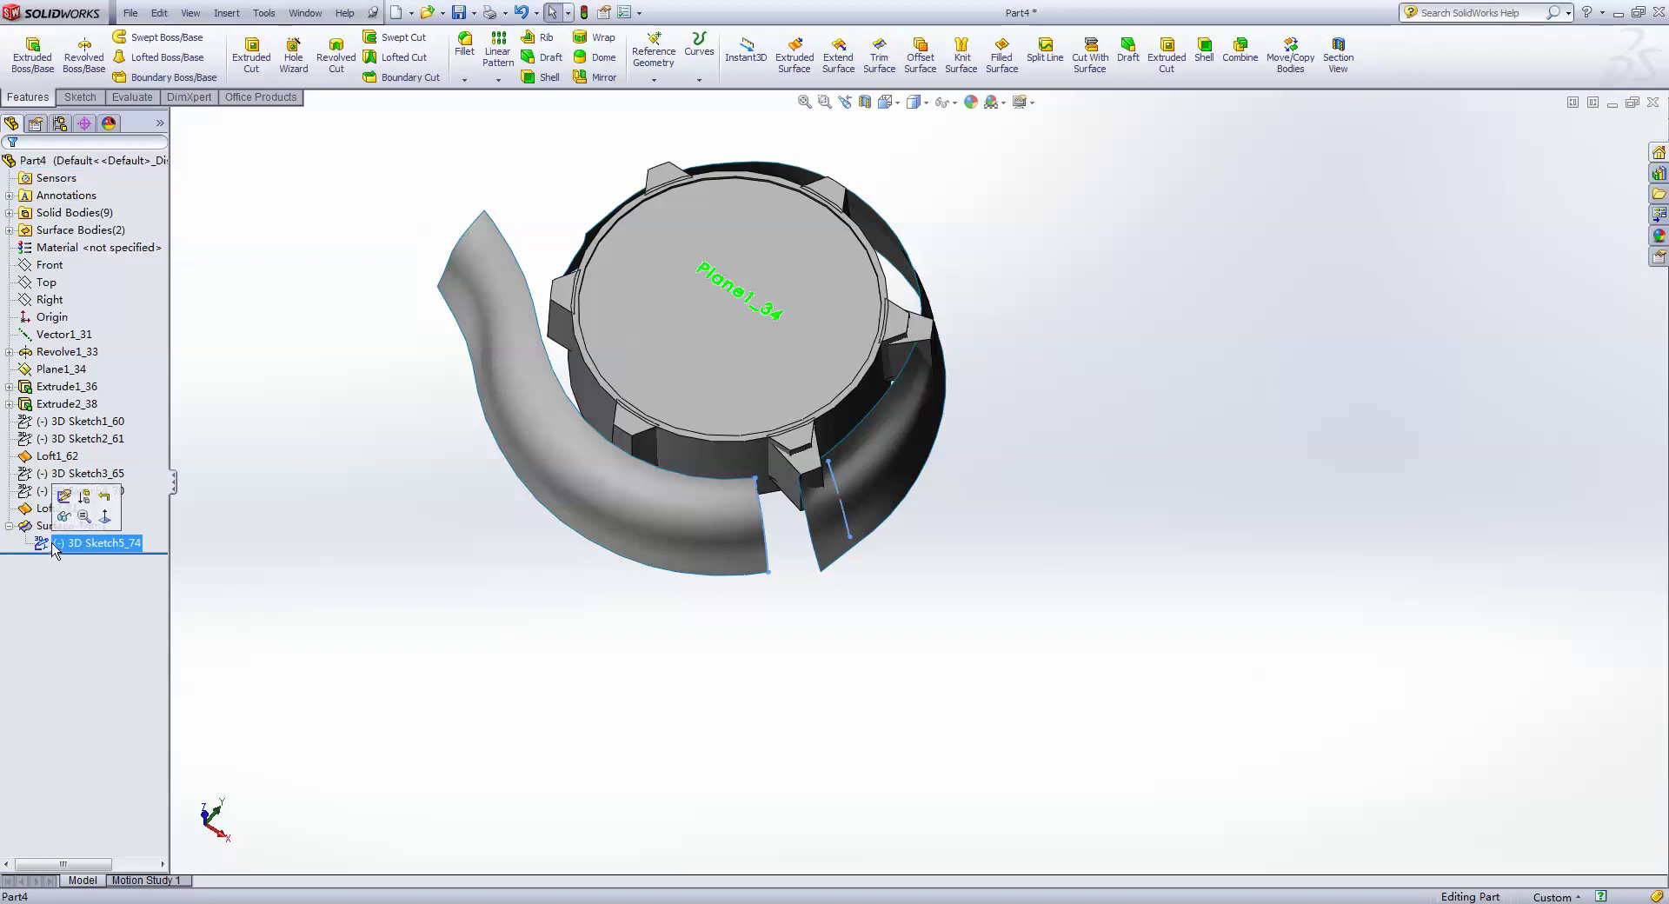
{"action": "left_click", "coordinate": [62, 513]}
- Trim Loft2_71 with 3D Sketch5_74, keeping the loft piece, then hide the sketch
{"action": "left_click", "coordinate": [879, 56]}
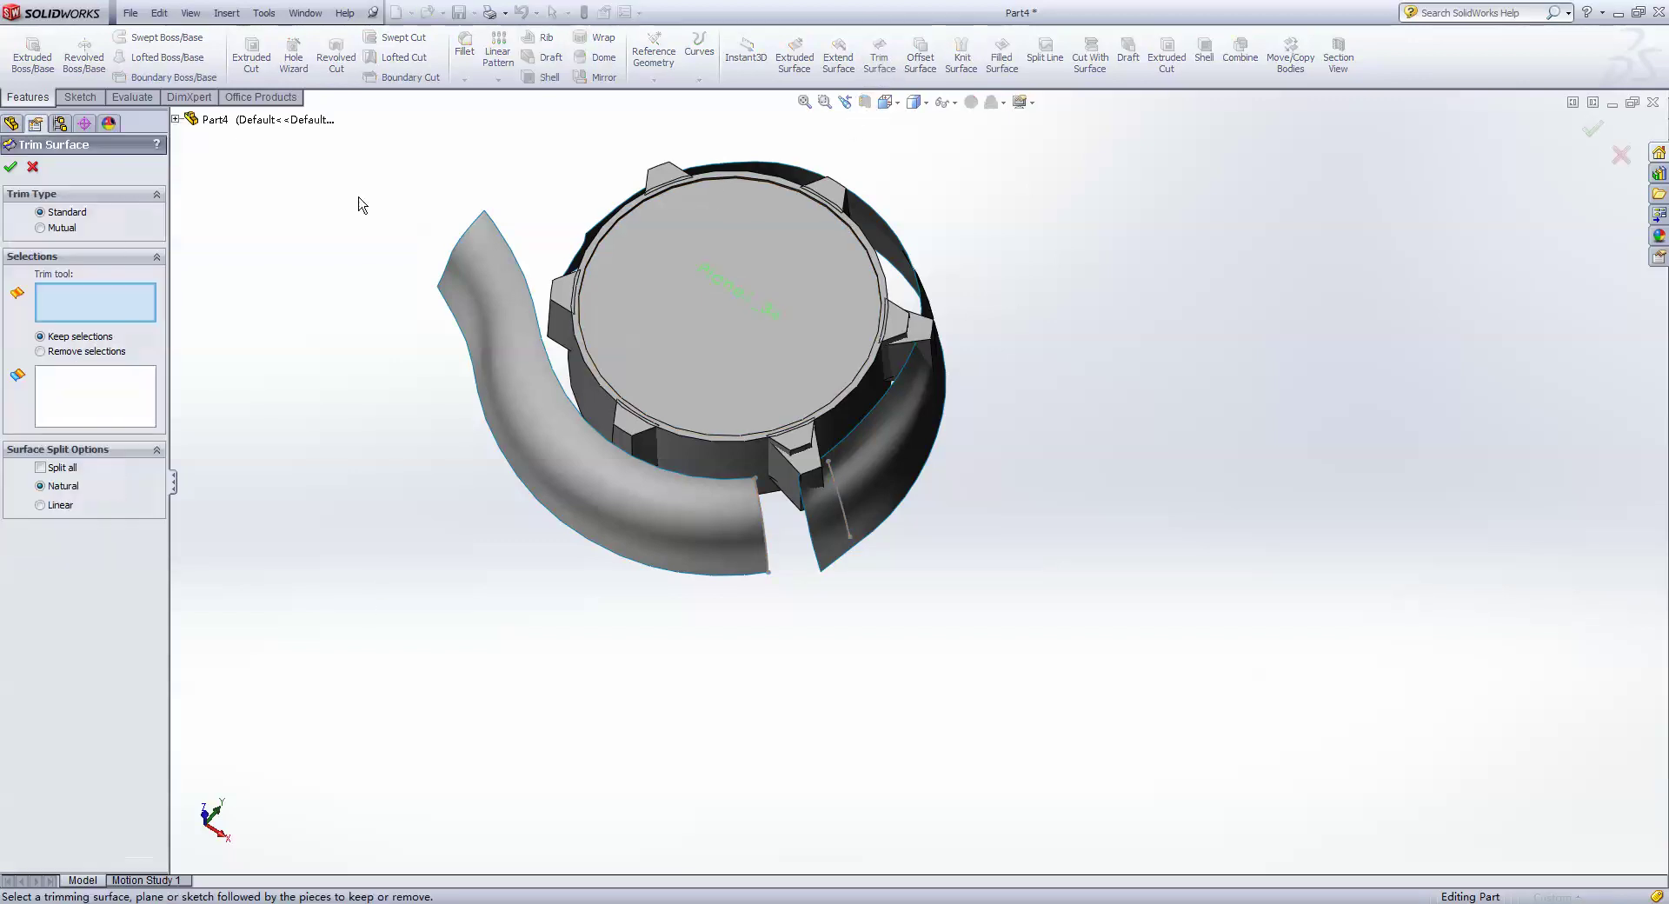
{"action": "left_click", "coordinate": [842, 512]}
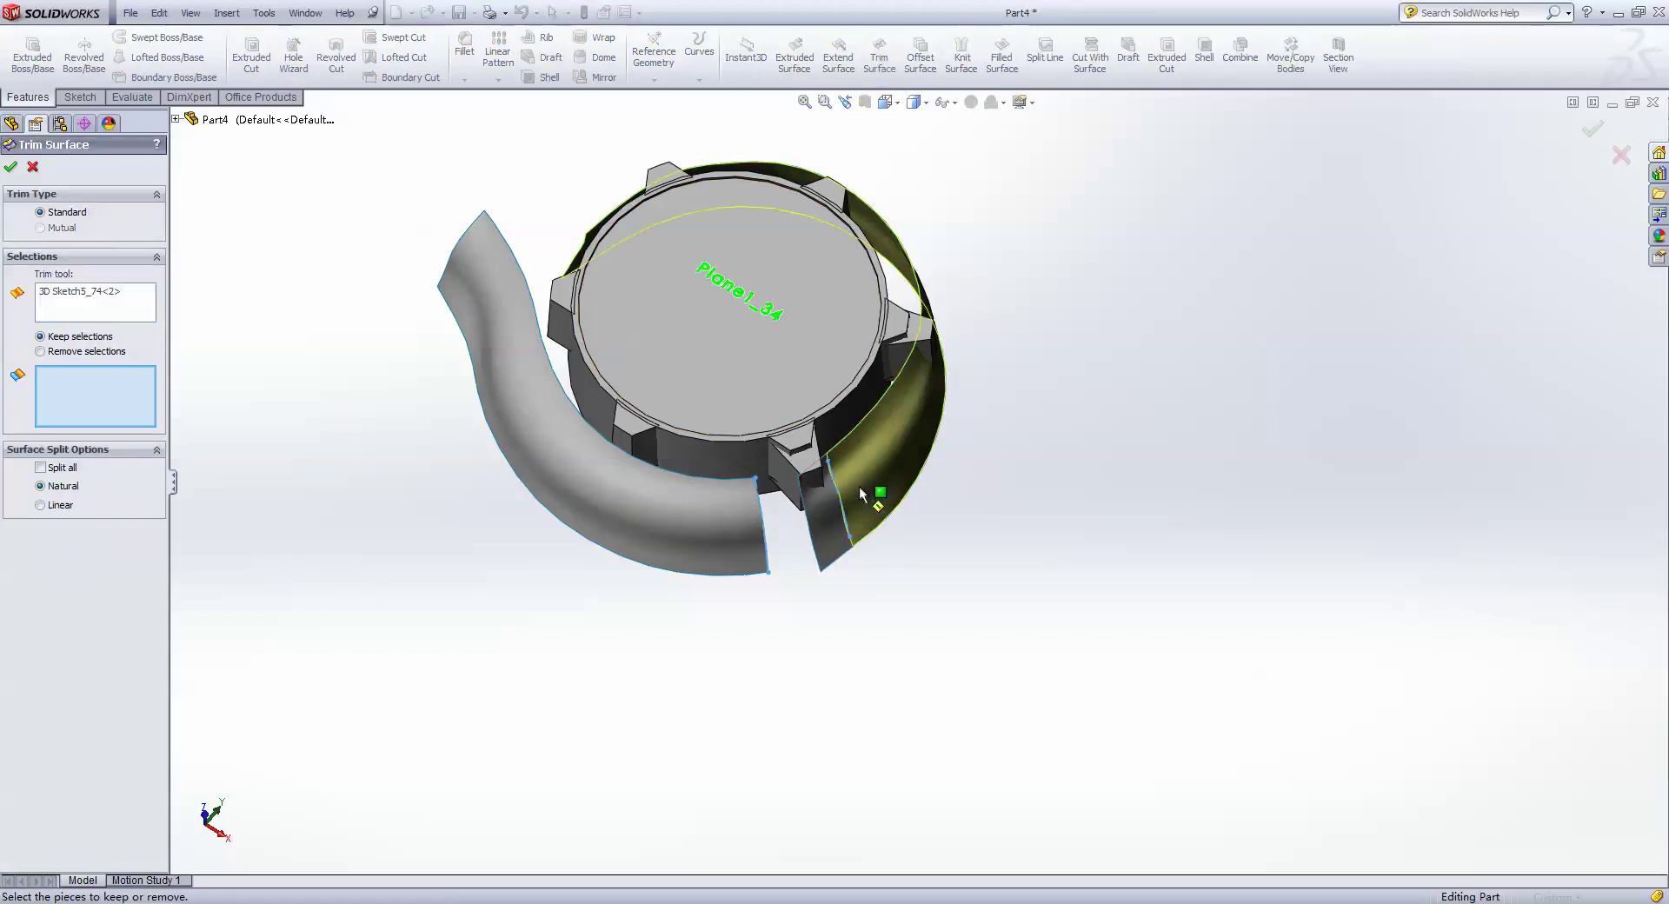
{"action": "left_click", "coordinate": [873, 491]}
{"action": "left_click", "coordinate": [10, 169]}
{"action": "left_click", "coordinate": [96, 542]}
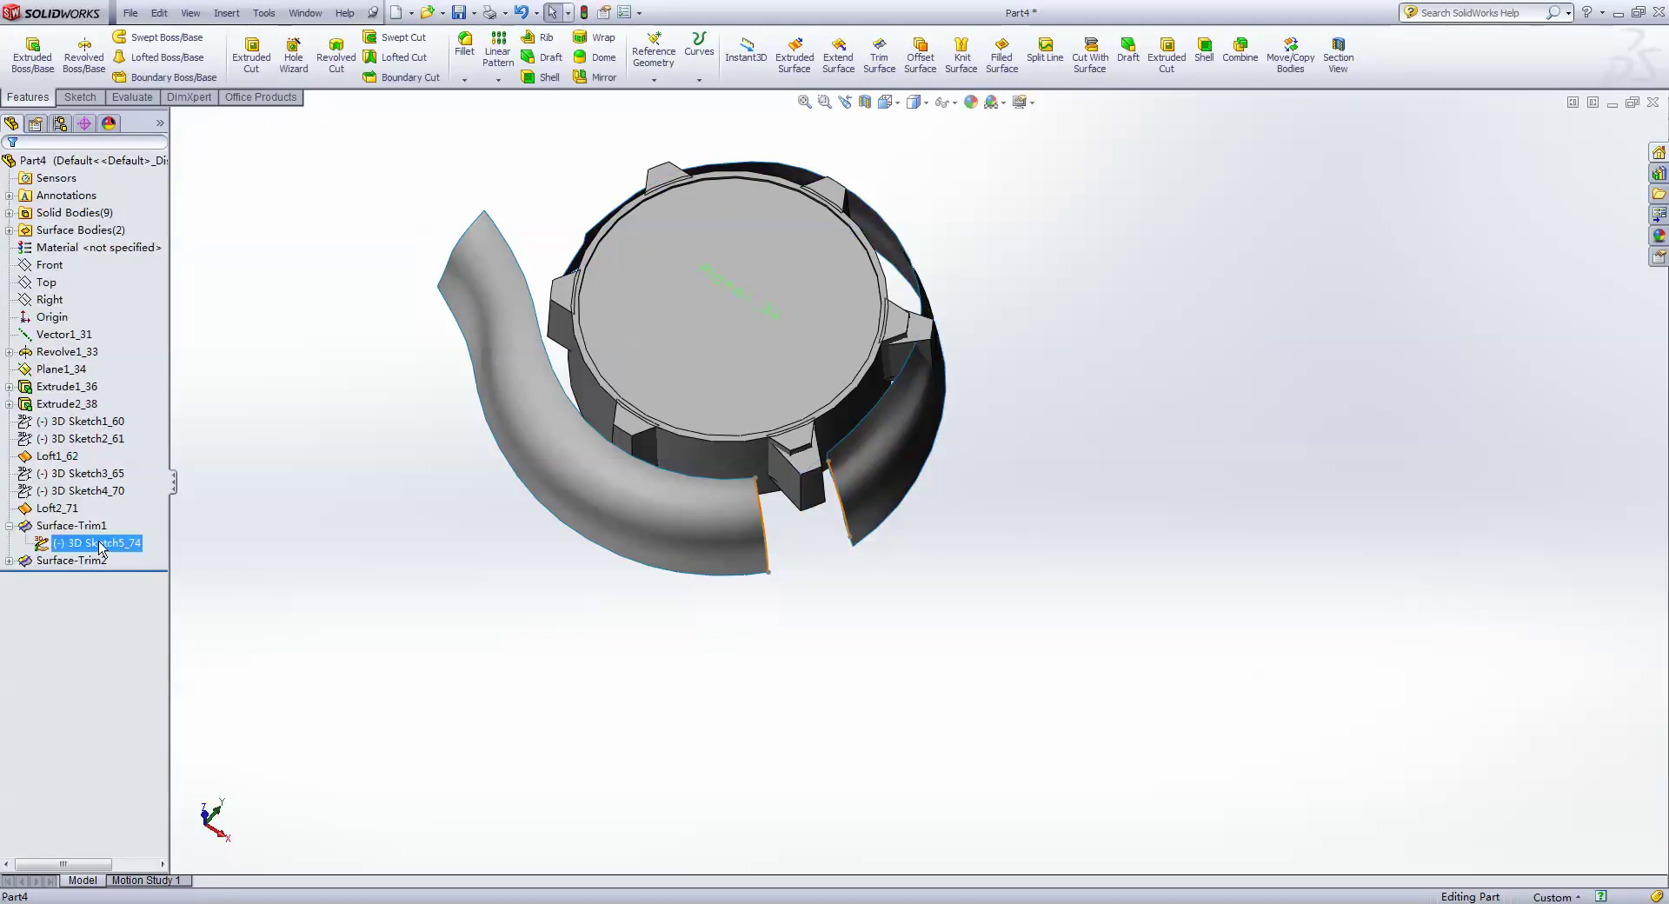
{"action": "left_click", "coordinate": [342, 590]}
{"action": "mouse_move", "coordinate": [341, 589]}
{"action": "middle_mouse_down"}
{"action": "mouse_move", "coordinate": [346, 439]}
{"action": "mouse_move", "coordinate": [309, 414]}
{"action": "middle_mouse_up"}
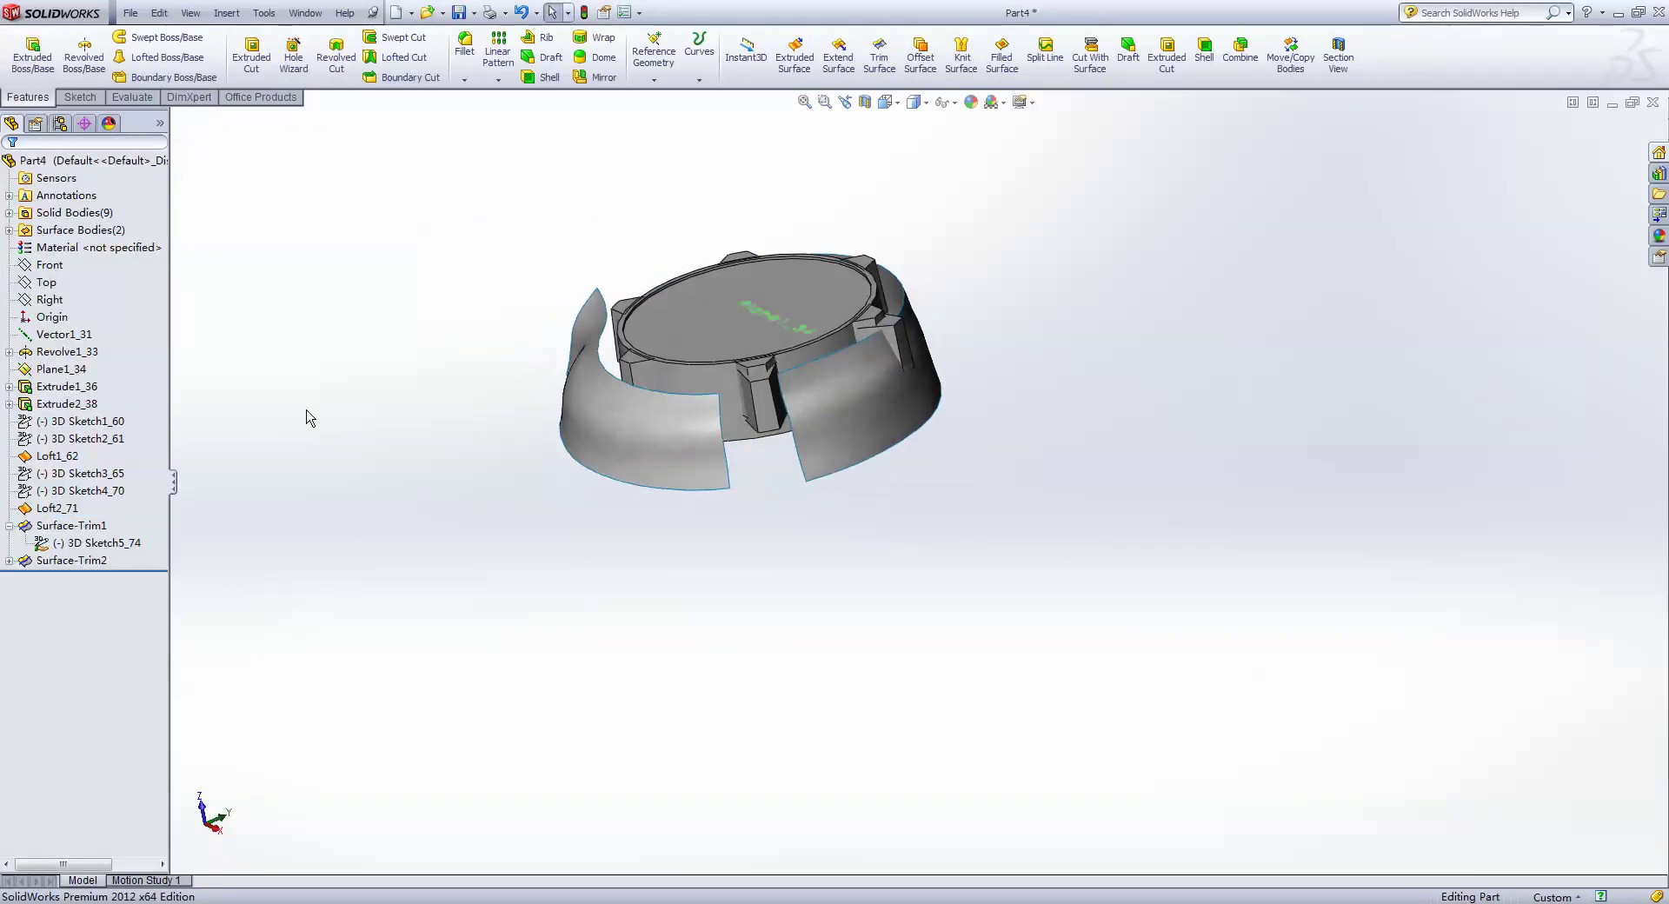
- Loft a surface across the gap edges with Tangency To Face at start and end
{"action": "left_click", "coordinate": [226, 12]}
{"action": "mouse_move", "coordinate": [257, 148]}
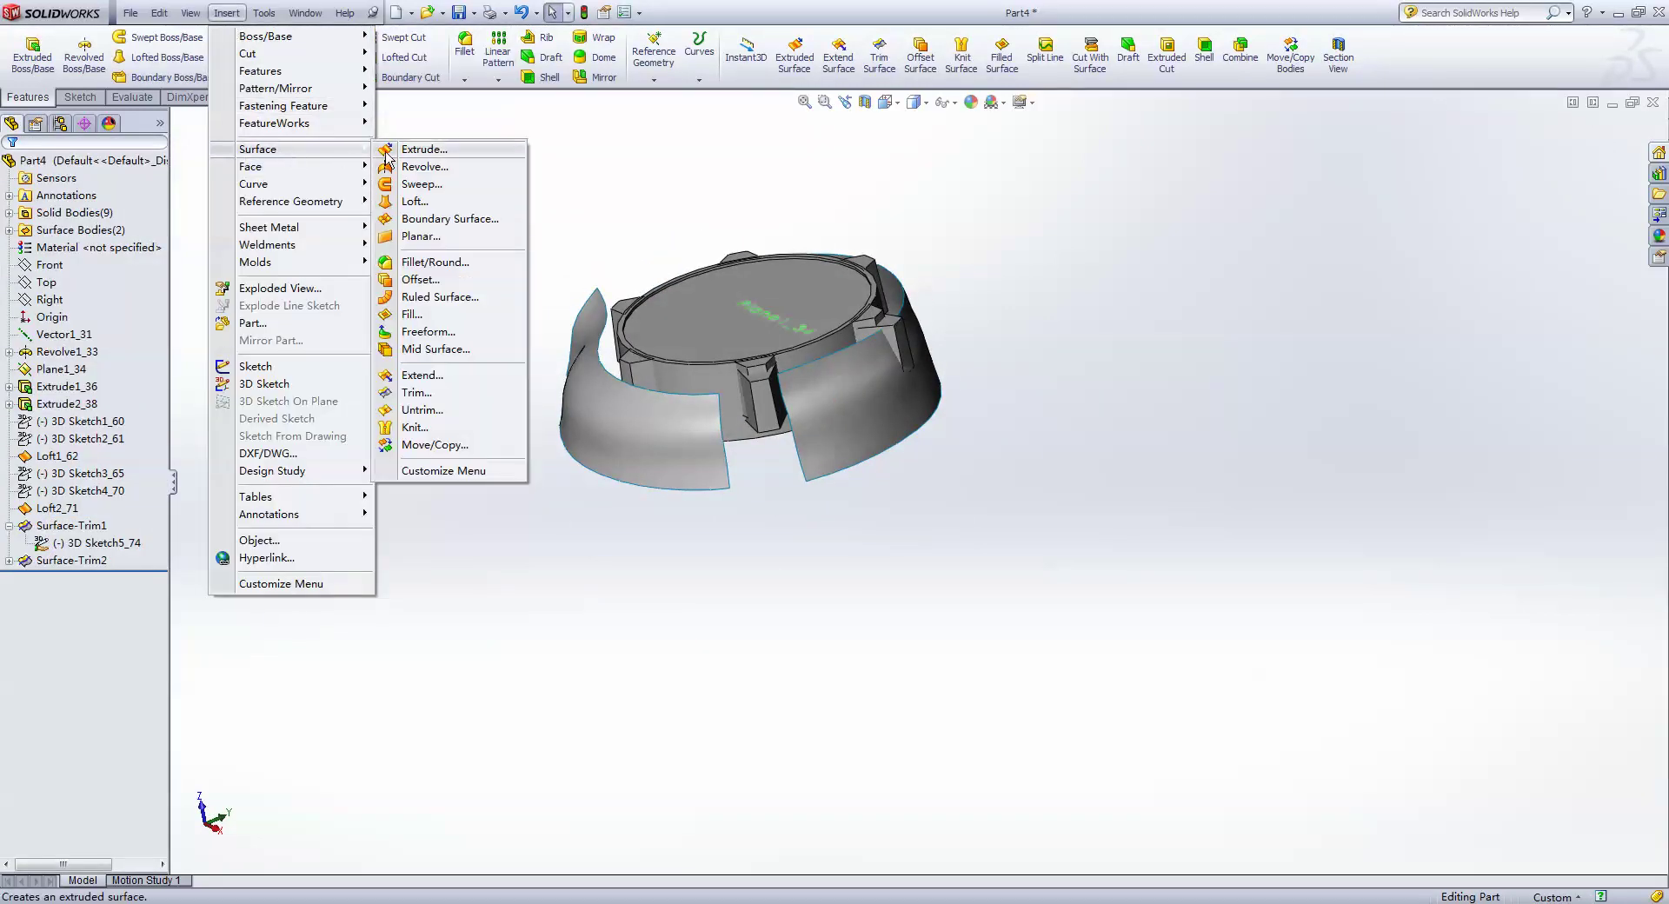
{"action": "left_click", "coordinate": [419, 201]}
{"action": "left_click", "coordinate": [728, 464]}
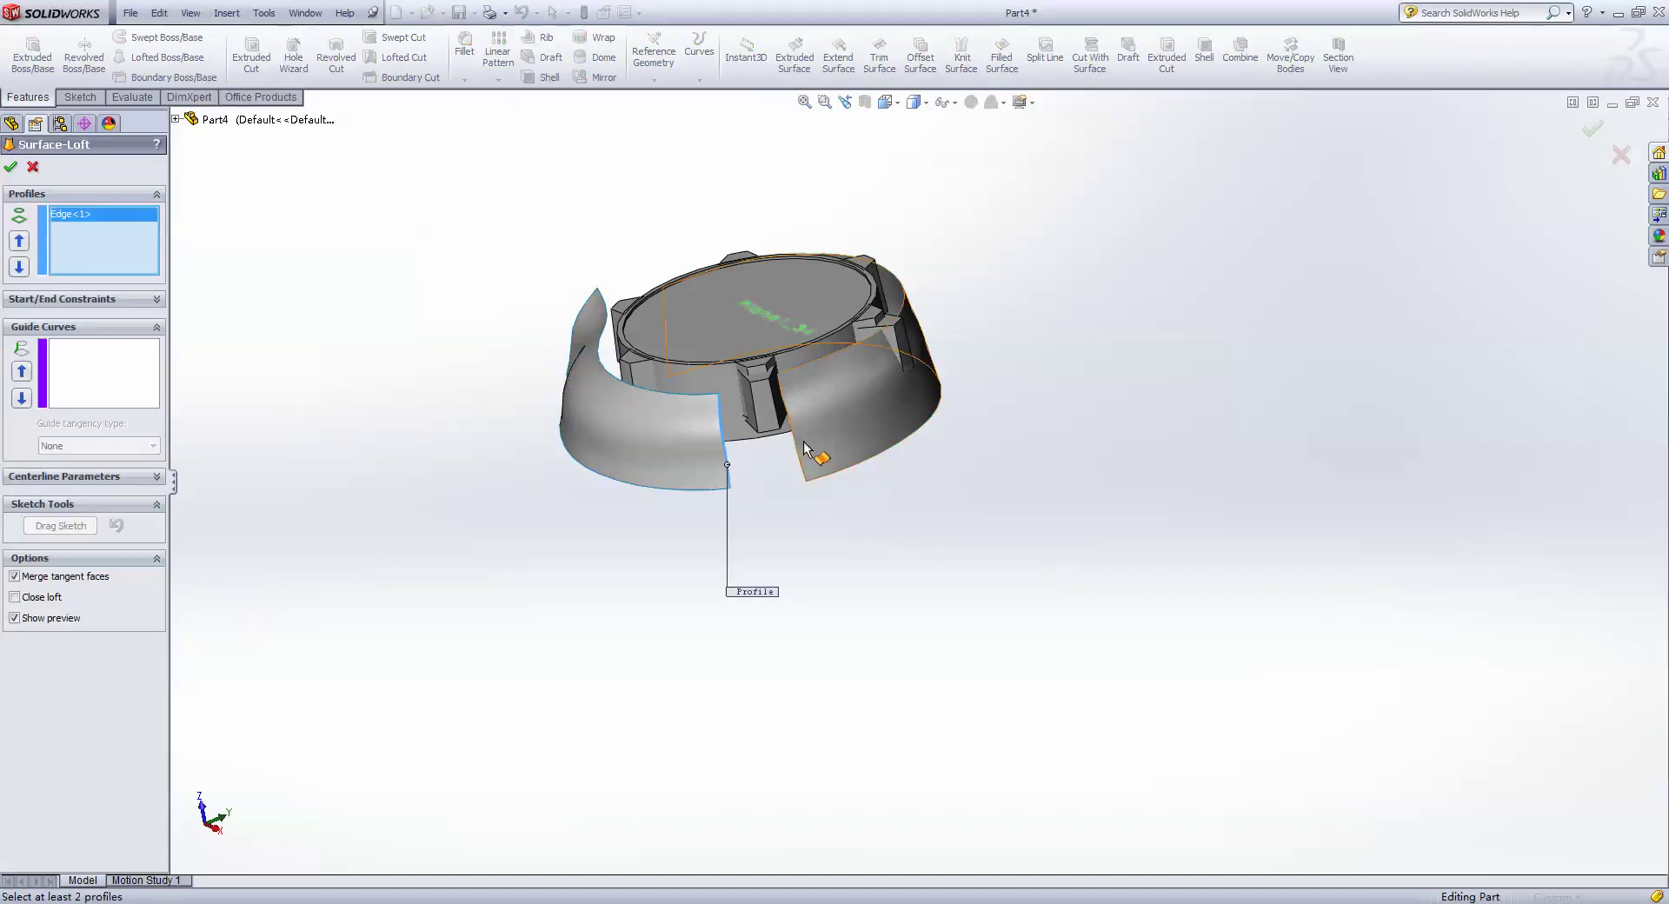
{"action": "left_click", "coordinate": [796, 441]}
{"action": "left_click", "coordinate": [116, 299]}
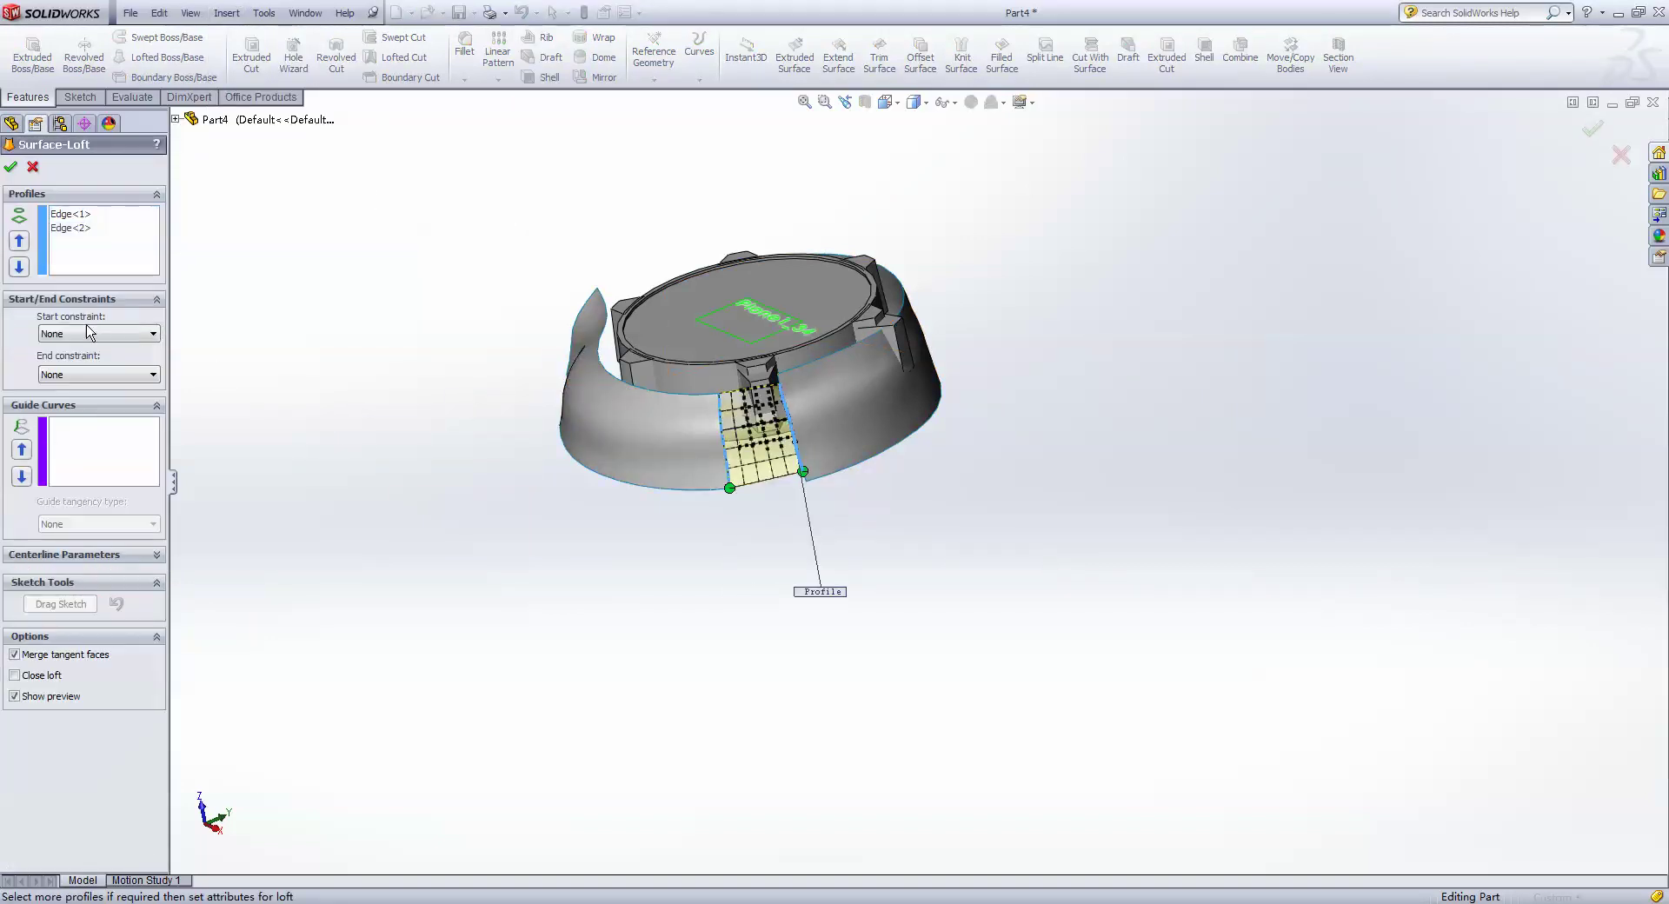
{"action": "left_click", "coordinate": [87, 334]}
{"action": "left_click", "coordinate": [75, 392]}
{"action": "left_click", "coordinate": [98, 419]}
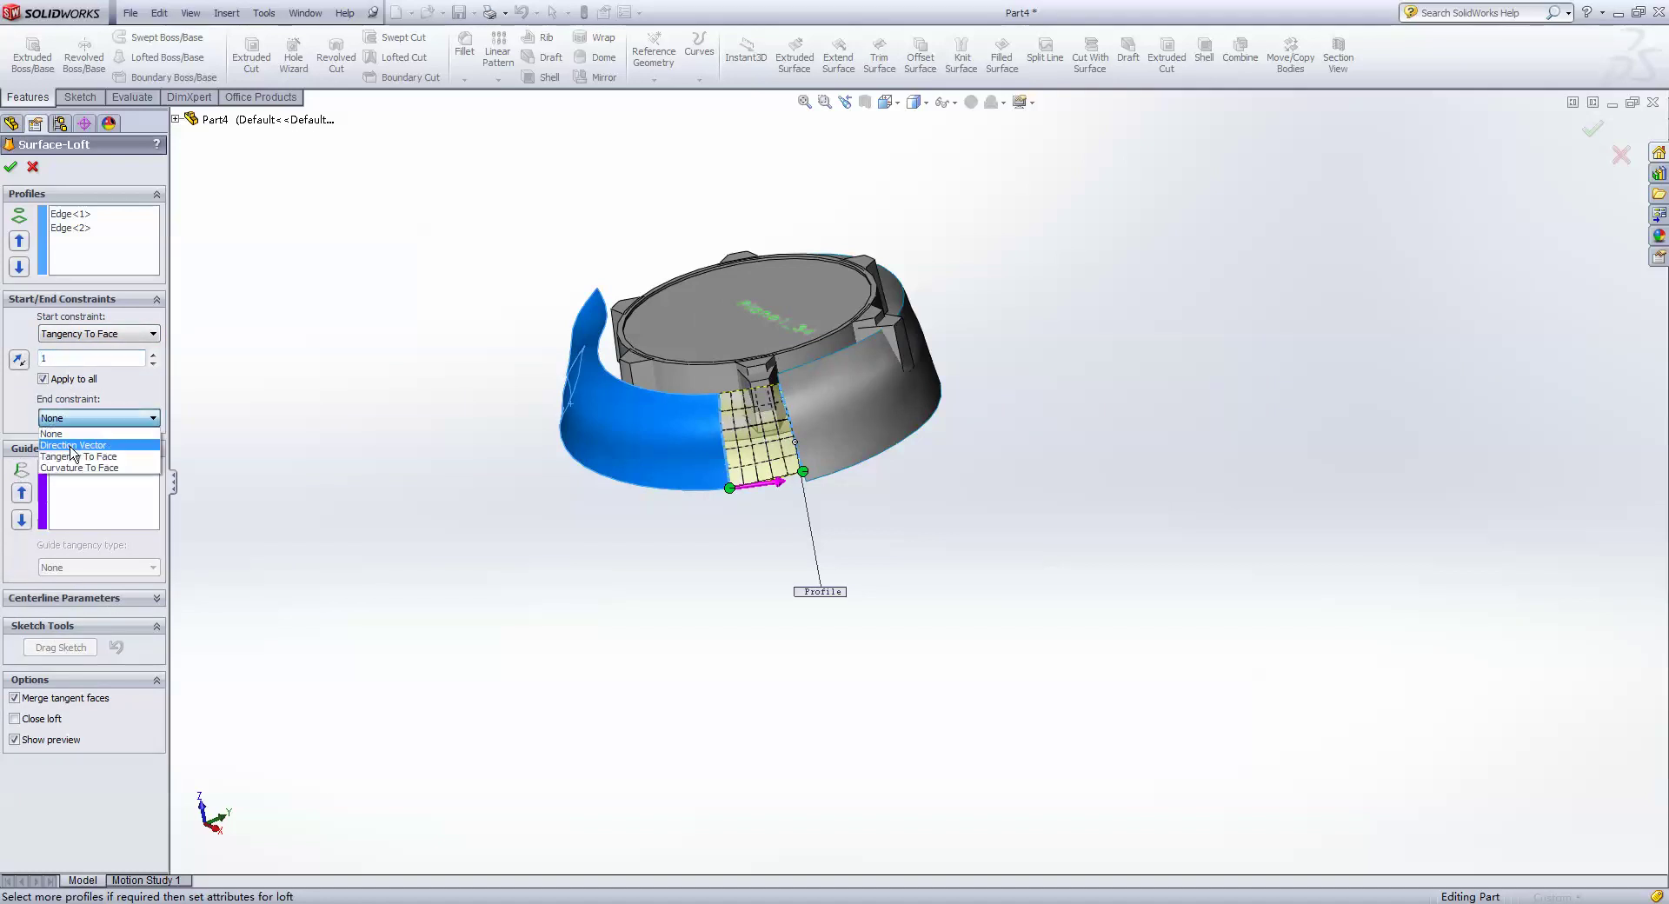
{"action": "left_click", "coordinate": [78, 468]}
{"action": "left_click", "coordinate": [10, 167]}
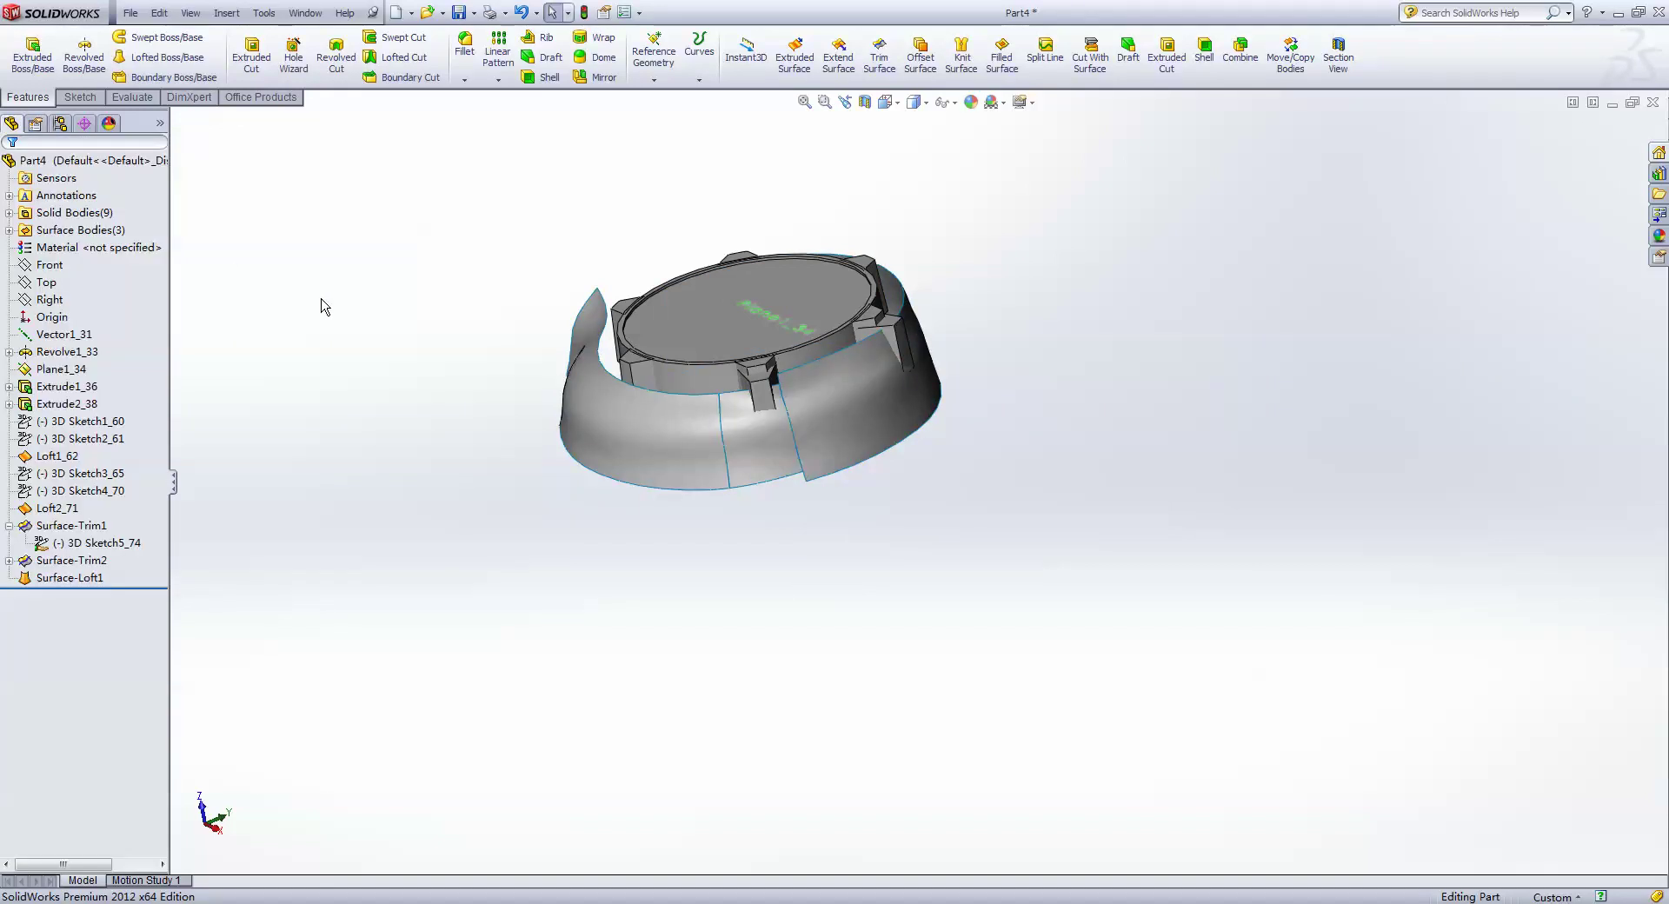
- Knit Surface-Trim1, Surface-Loft1 and Surface-Trim2 into one surface with gap control off
{"action": "left_click", "coordinate": [961, 56]}
{"action": "left_click", "coordinate": [569, 418]}
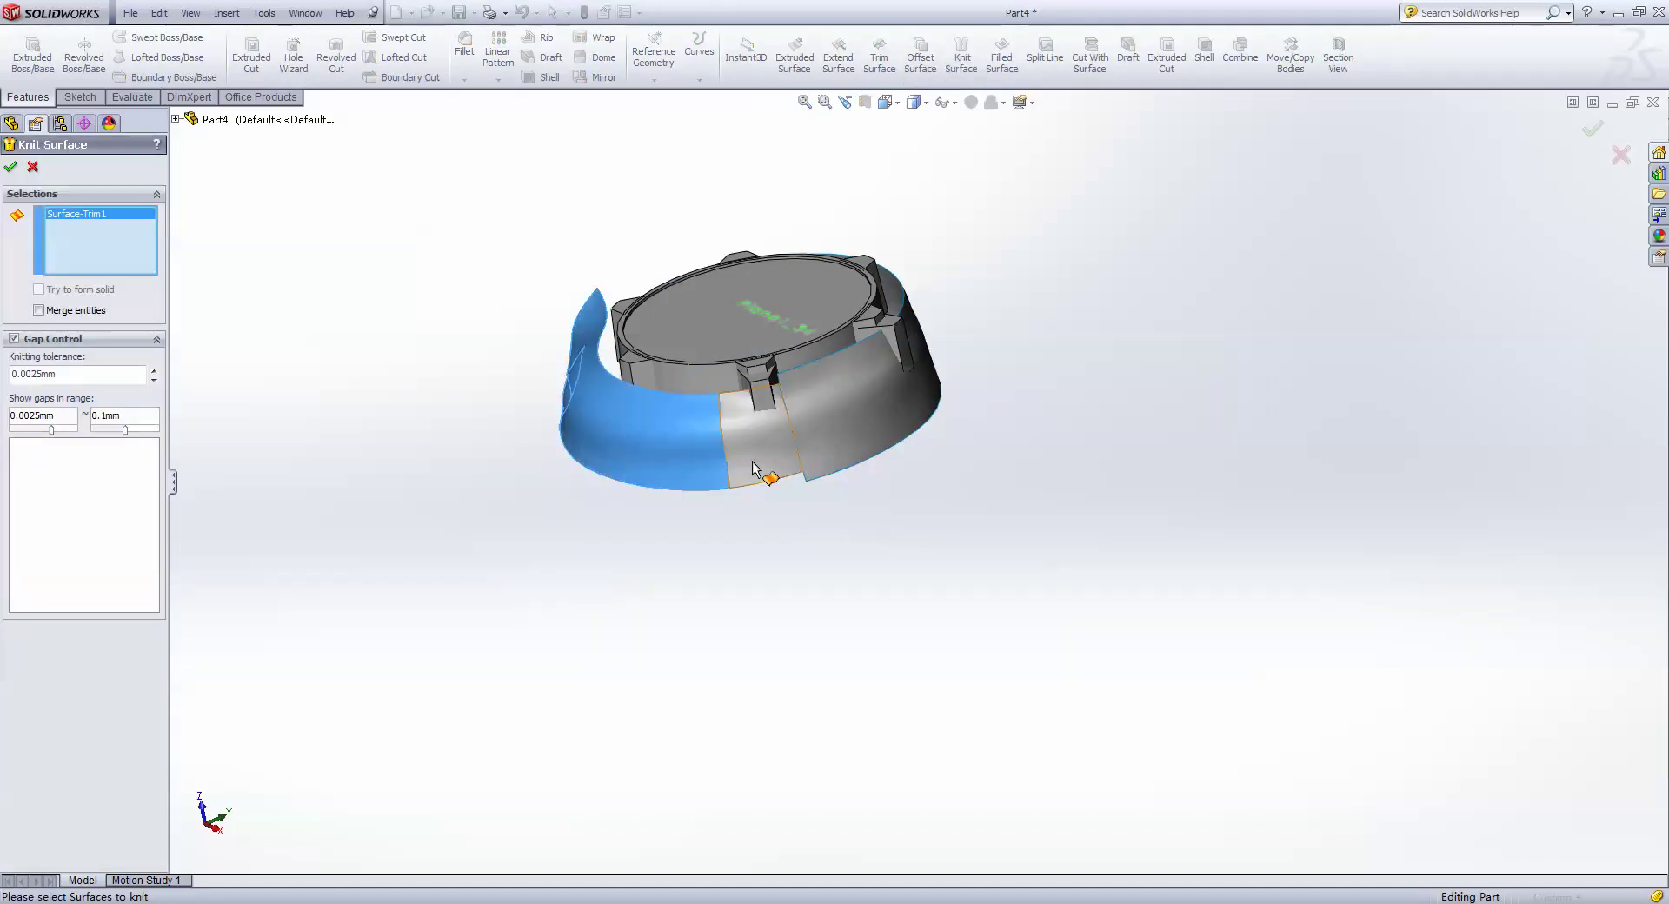
{"action": "left_click", "coordinate": [757, 435]}
{"action": "left_click", "coordinate": [816, 451]}
{"action": "left_click", "coordinate": [13, 339]}
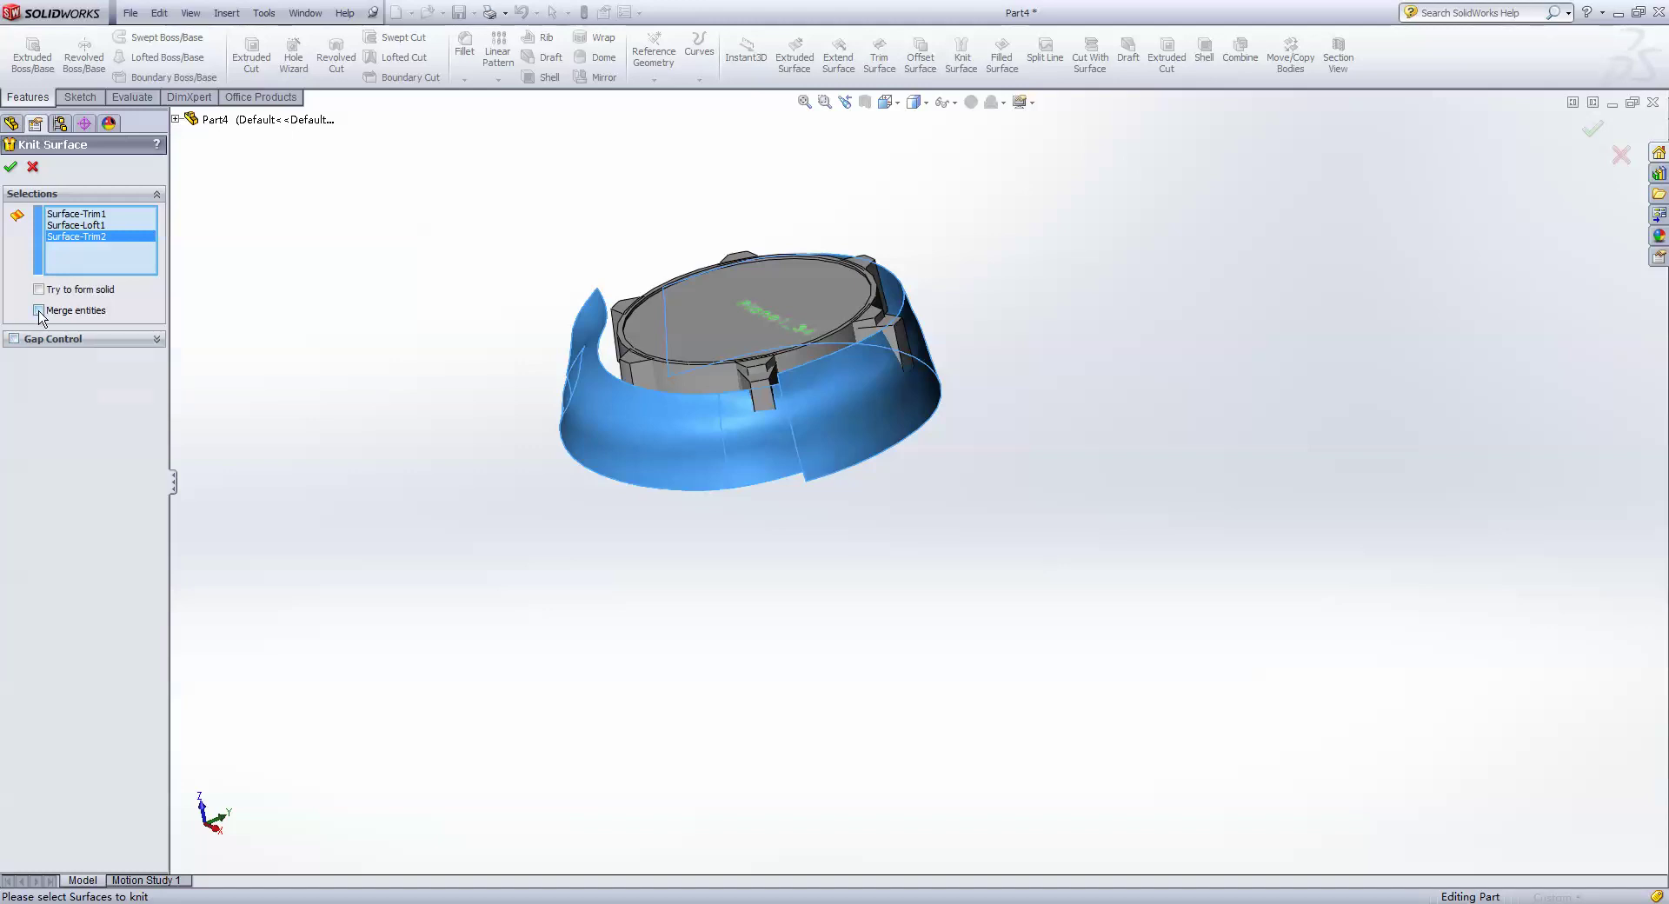
{"action": "left_click", "coordinate": [11, 167]}
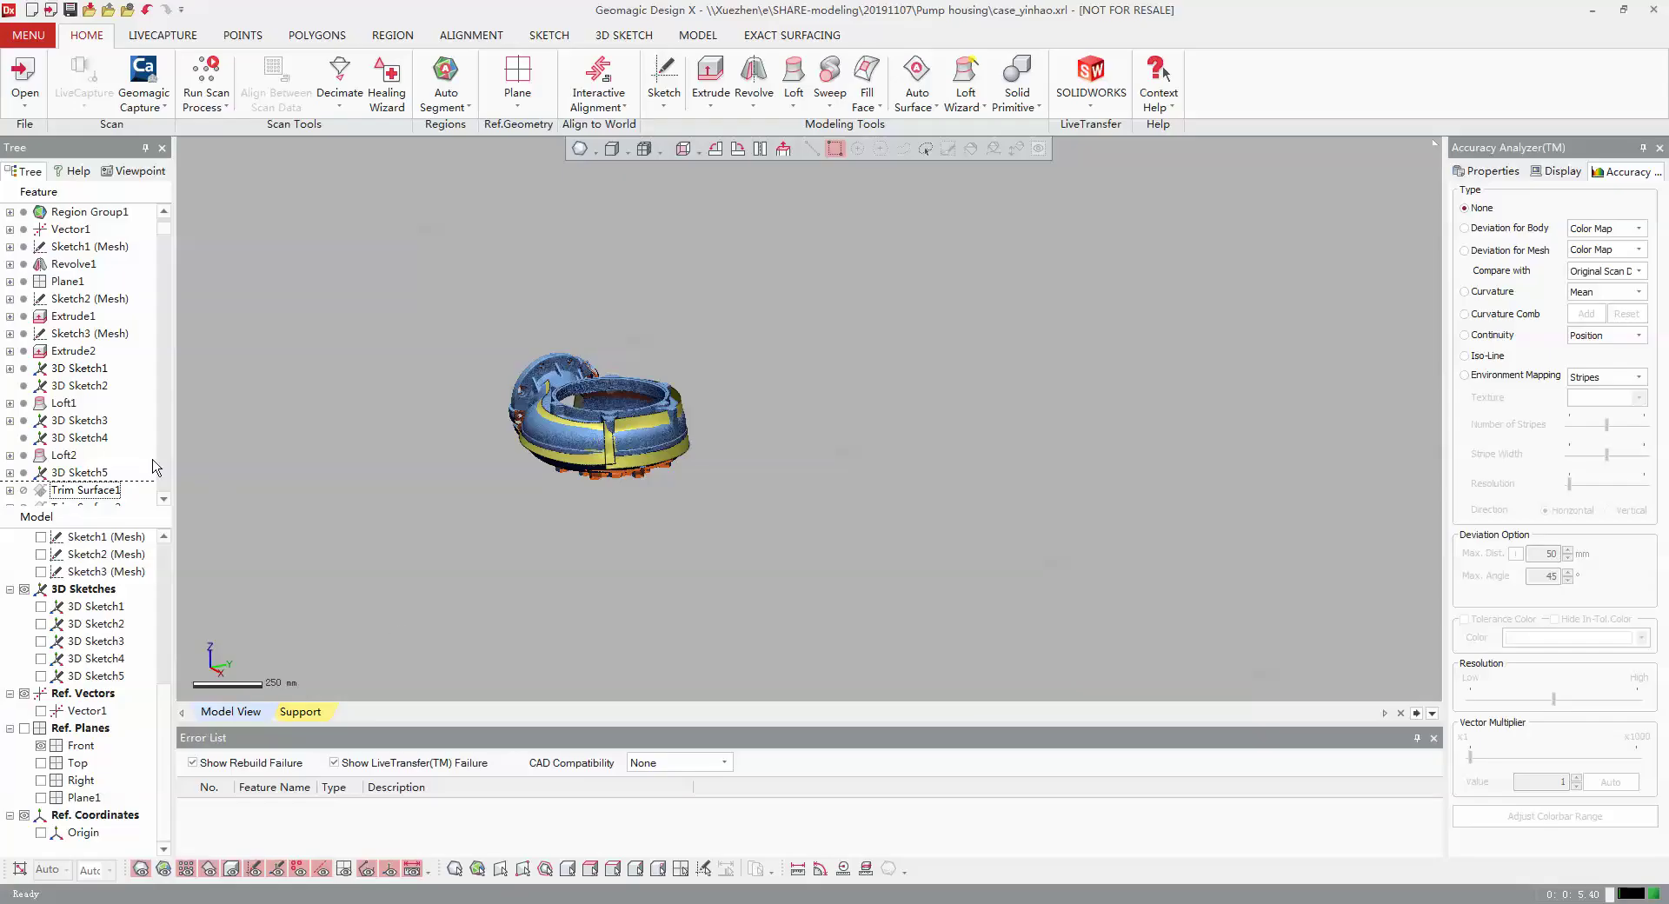
- Resume the LiveTransfer to SOLIDWORKS from the selected feature Plane2
{"action": "scroll", "coordinate": [130, 461], "scroll_direction": "down", "scroll_amount": 1}
{"action": "scroll", "coordinate": [121, 453], "scroll_direction": "down", "scroll_amount": 2}
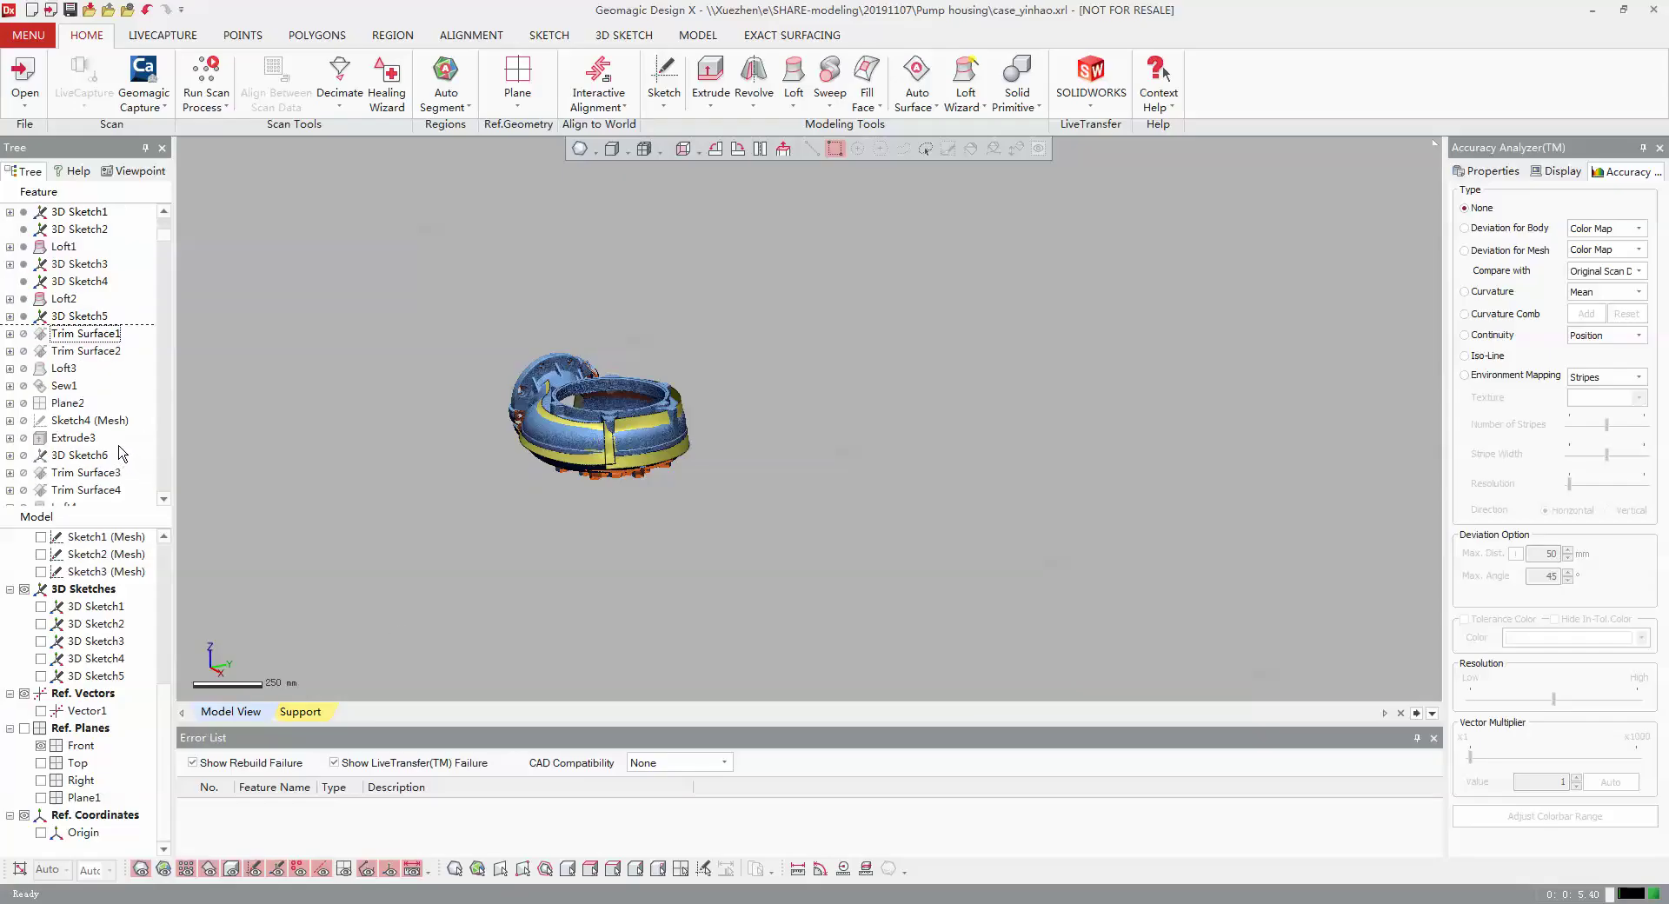
{"action": "left_click", "coordinate": [1090, 76]}
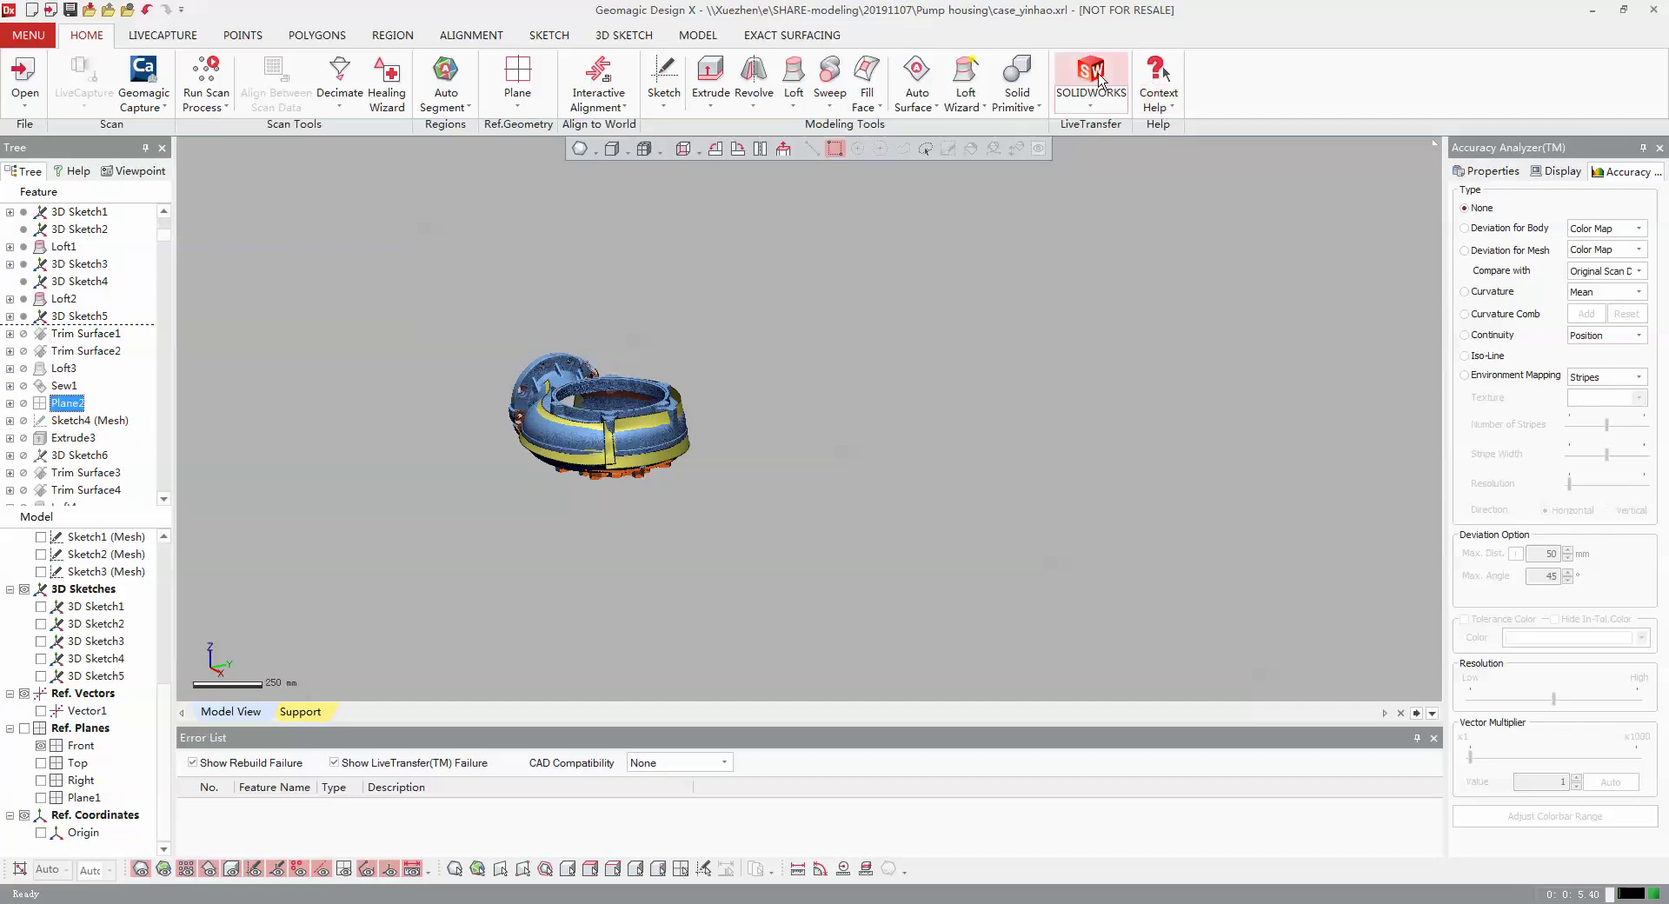
{"action": "left_click", "coordinate": [305, 242]}
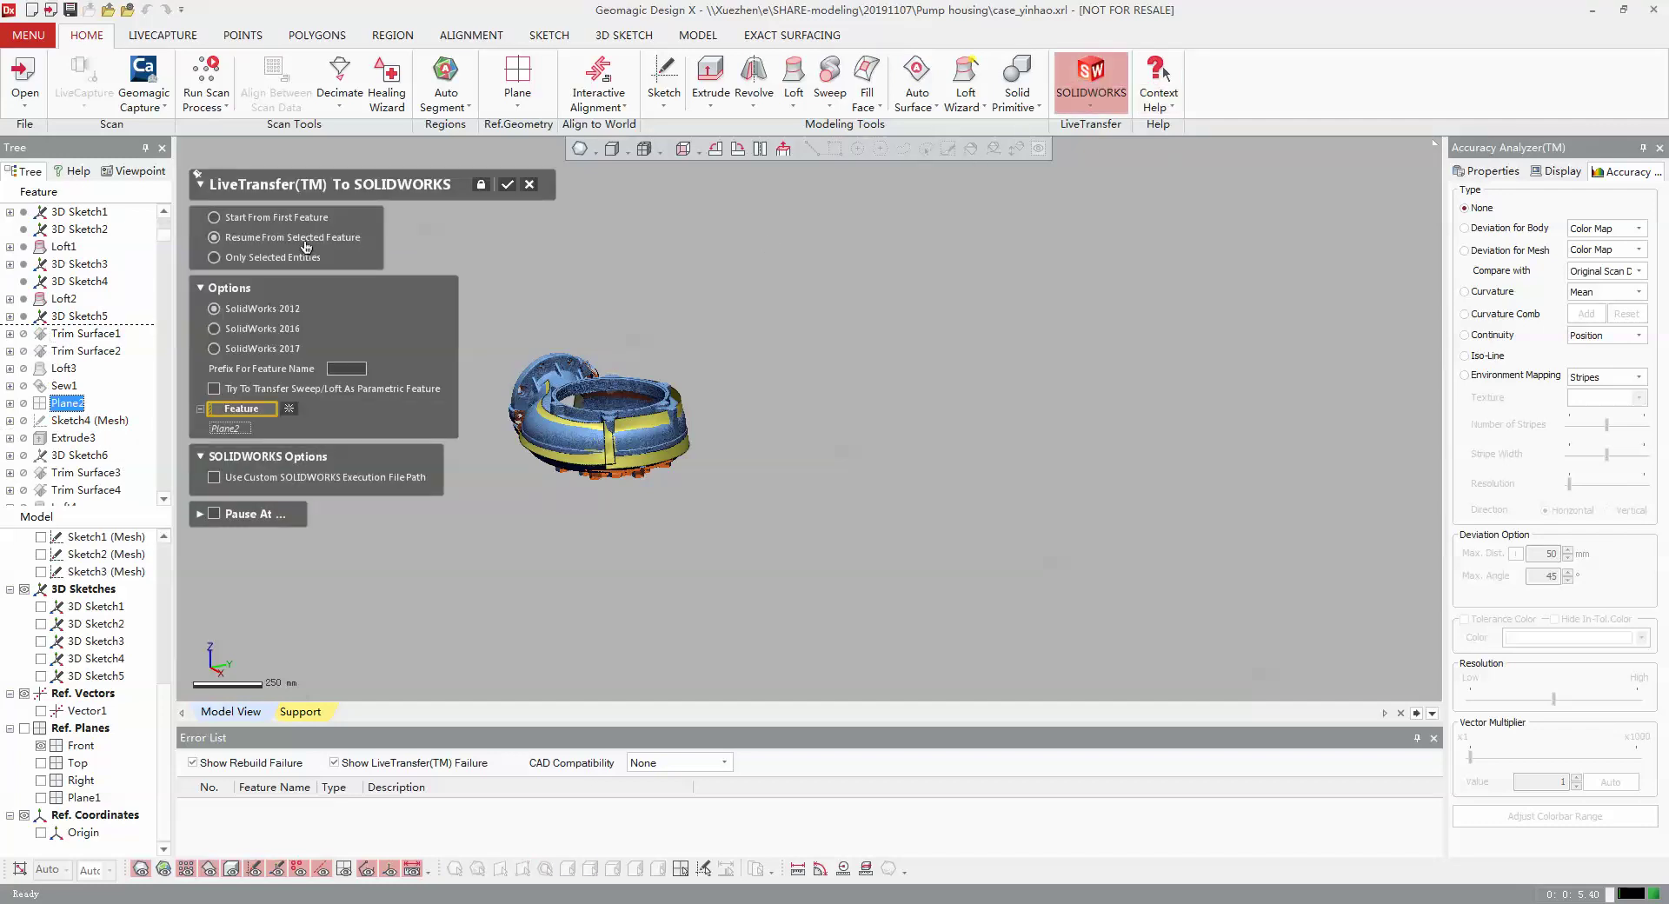
{"action": "left_click", "coordinate": [508, 185]}
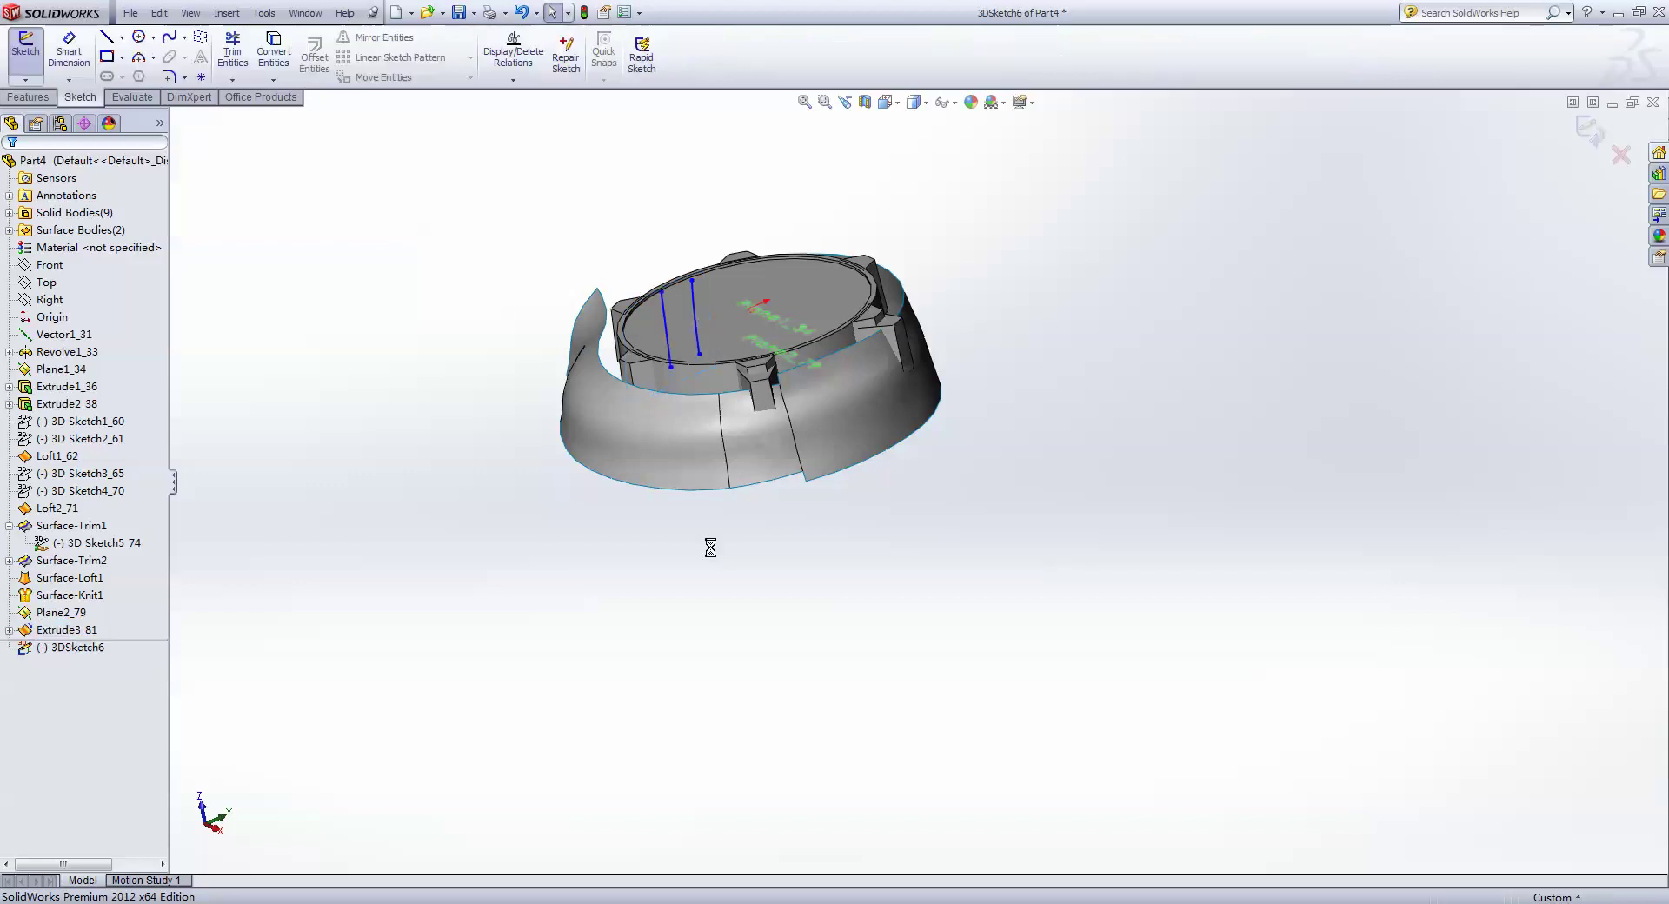
- Dismiss the build error and hide all nine solid bodies, from Revolve1_33 onward
{"action": "left_click", "coordinate": [937, 477]}
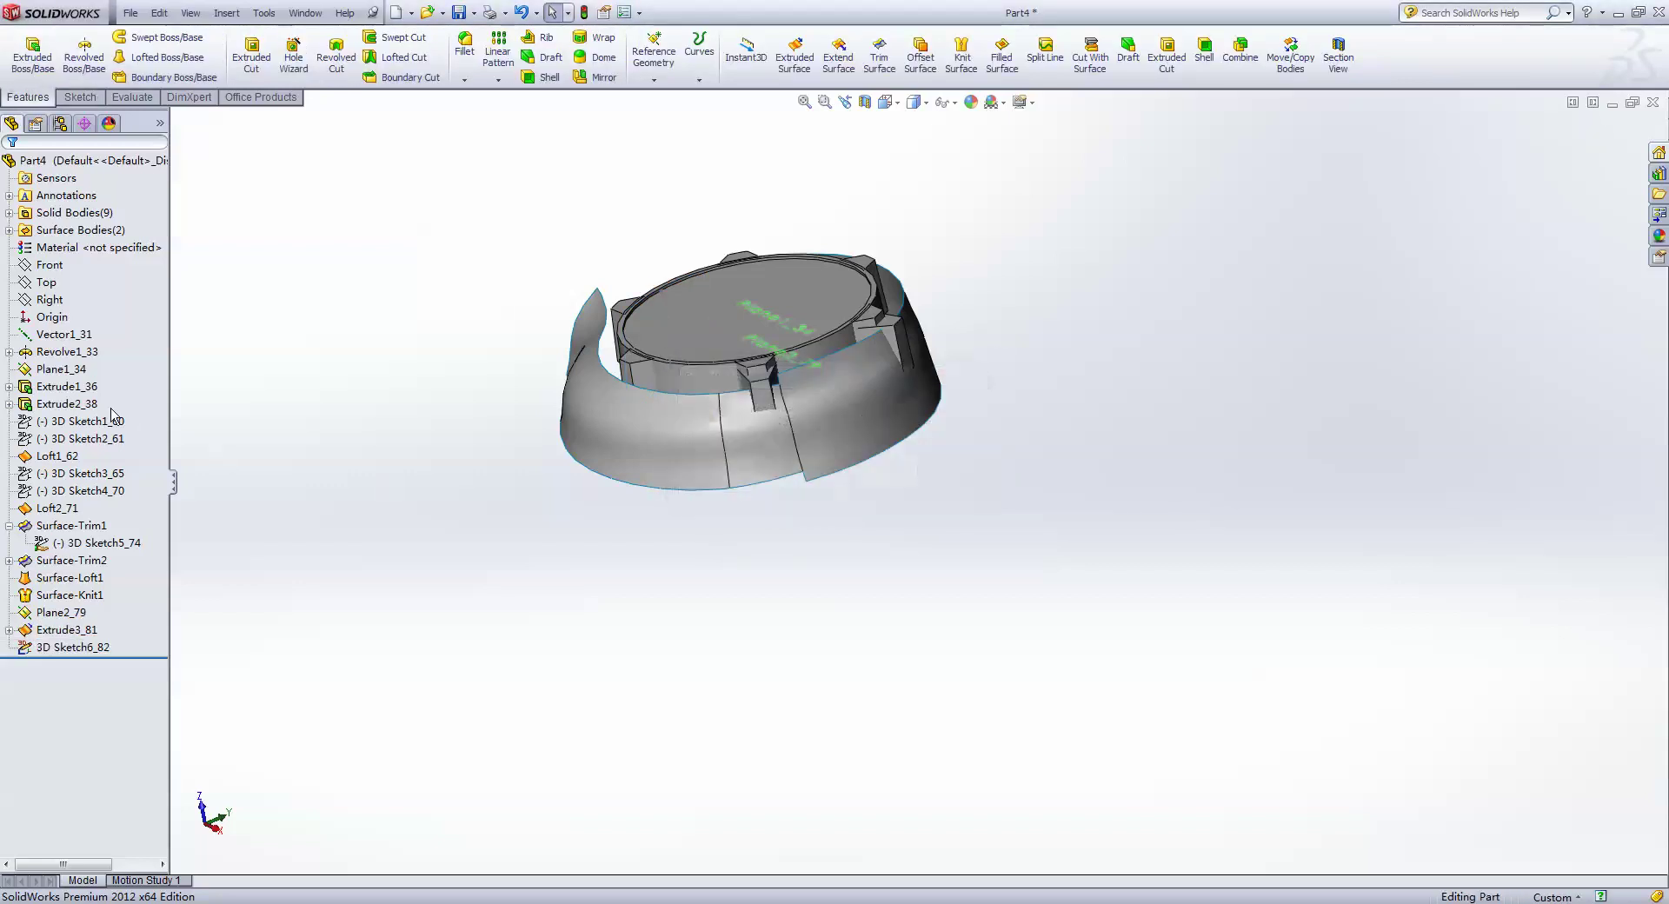
{"action": "left_click", "coordinate": [86, 340]}
{"action": "left_click", "coordinate": [9, 212]}
{"action": "left_click", "coordinate": [73, 231]}
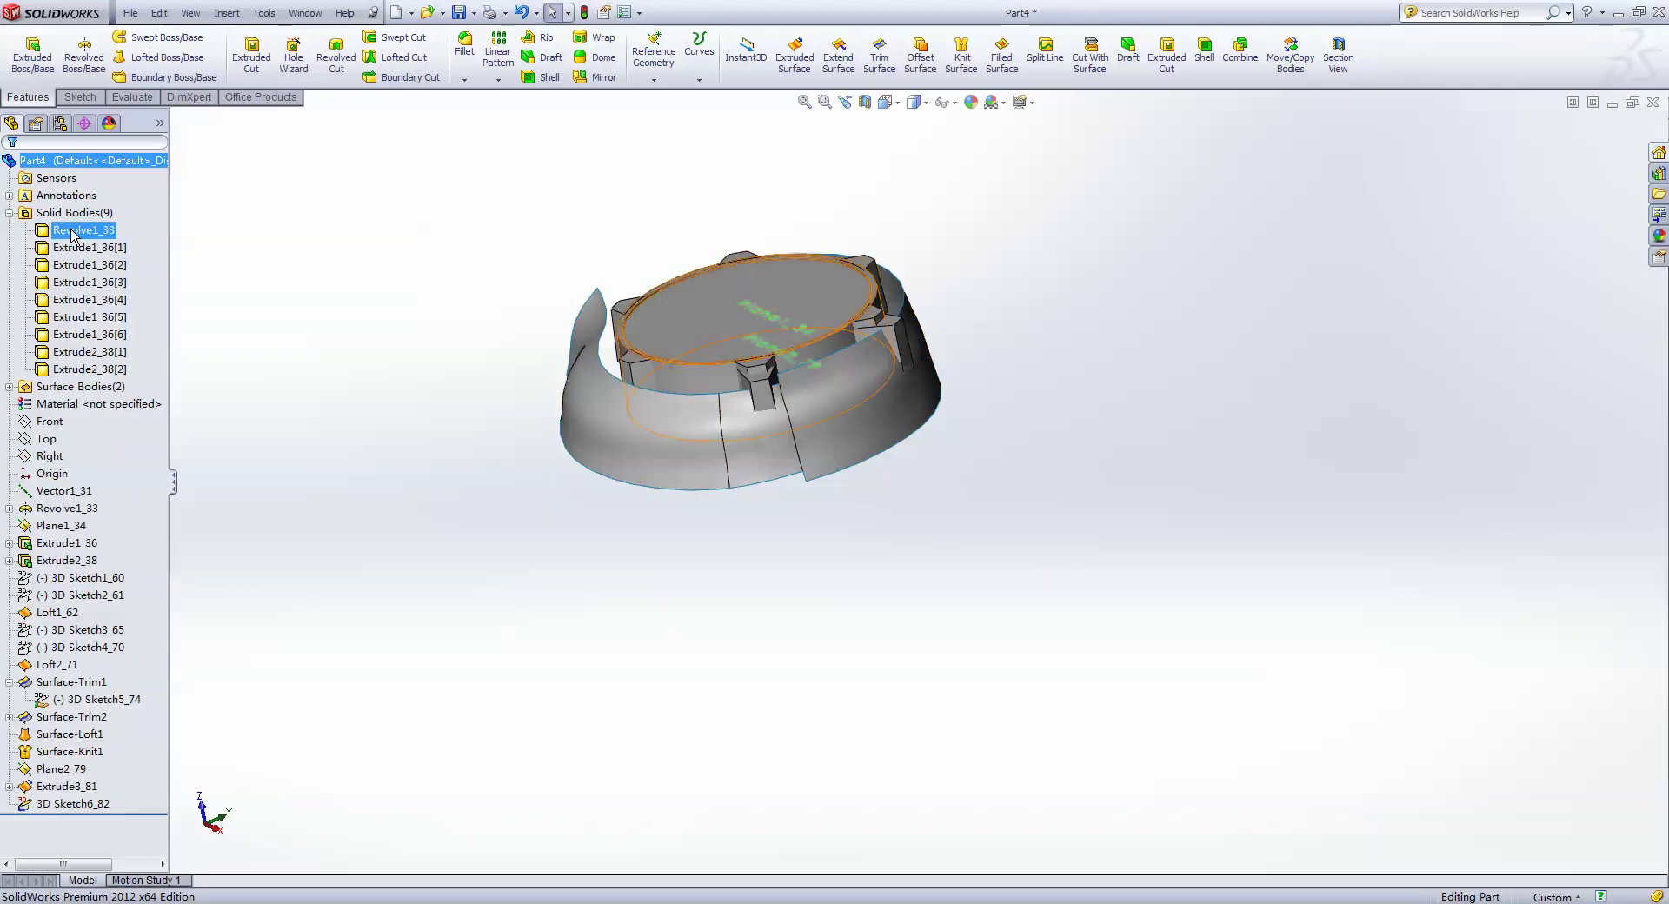
{"action": "left_click", "coordinate": [87, 369], "text": "shift"}
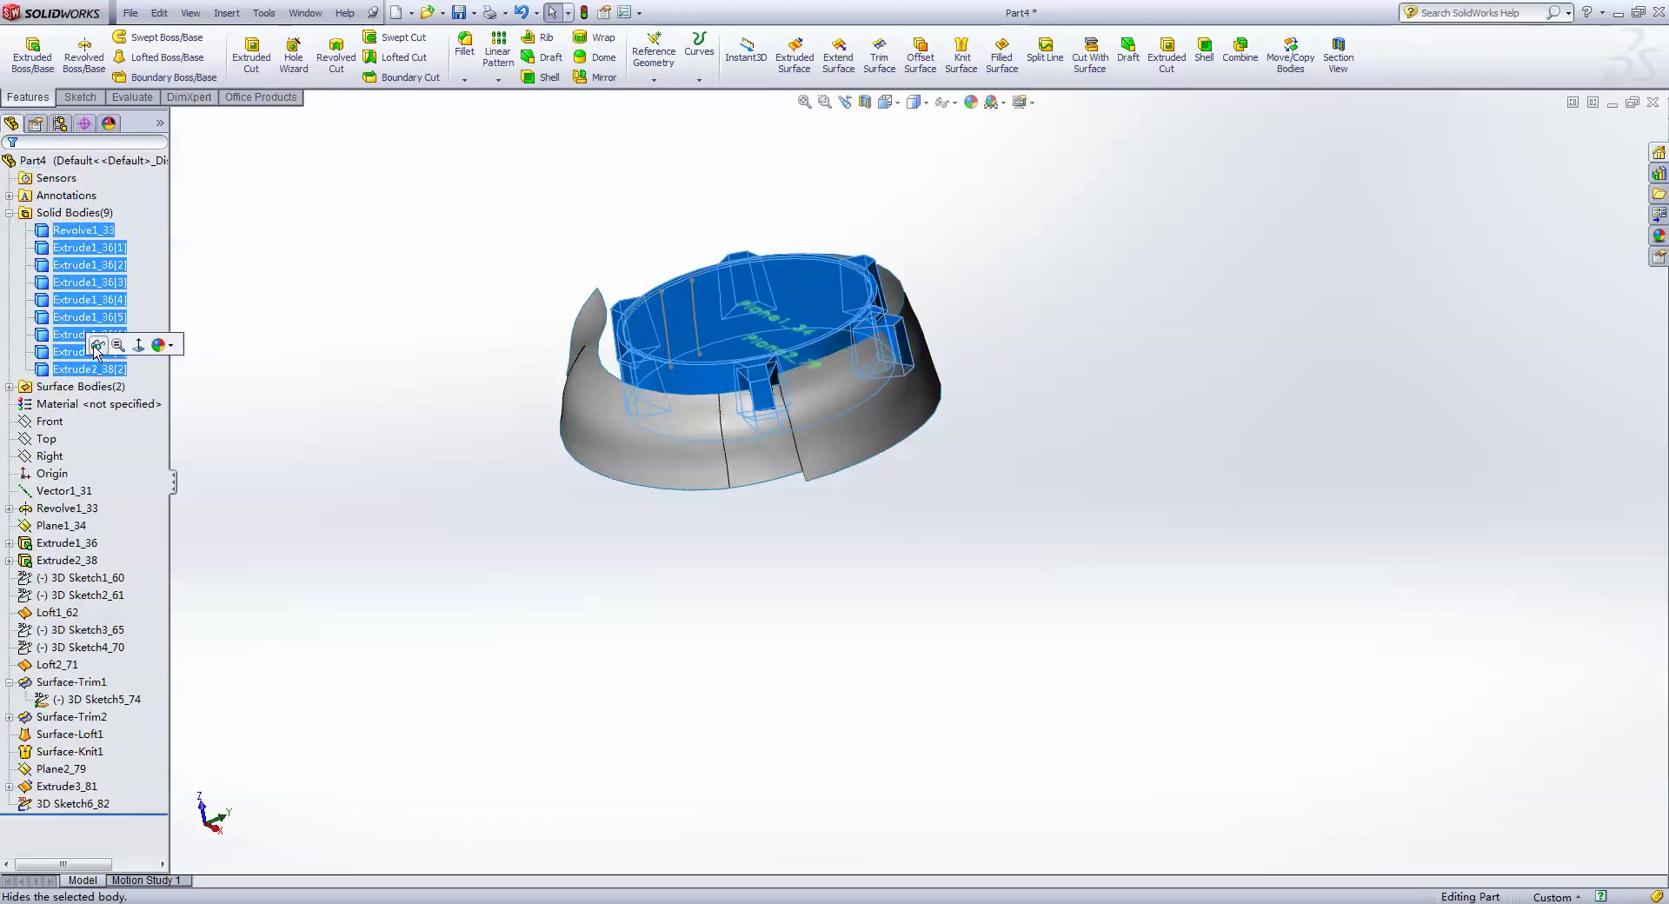
{"action": "left_click", "coordinate": [98, 349]}
{"action": "middle_click_drag", "start_coordinate": [321, 484], "coordinate": [771, 525]}
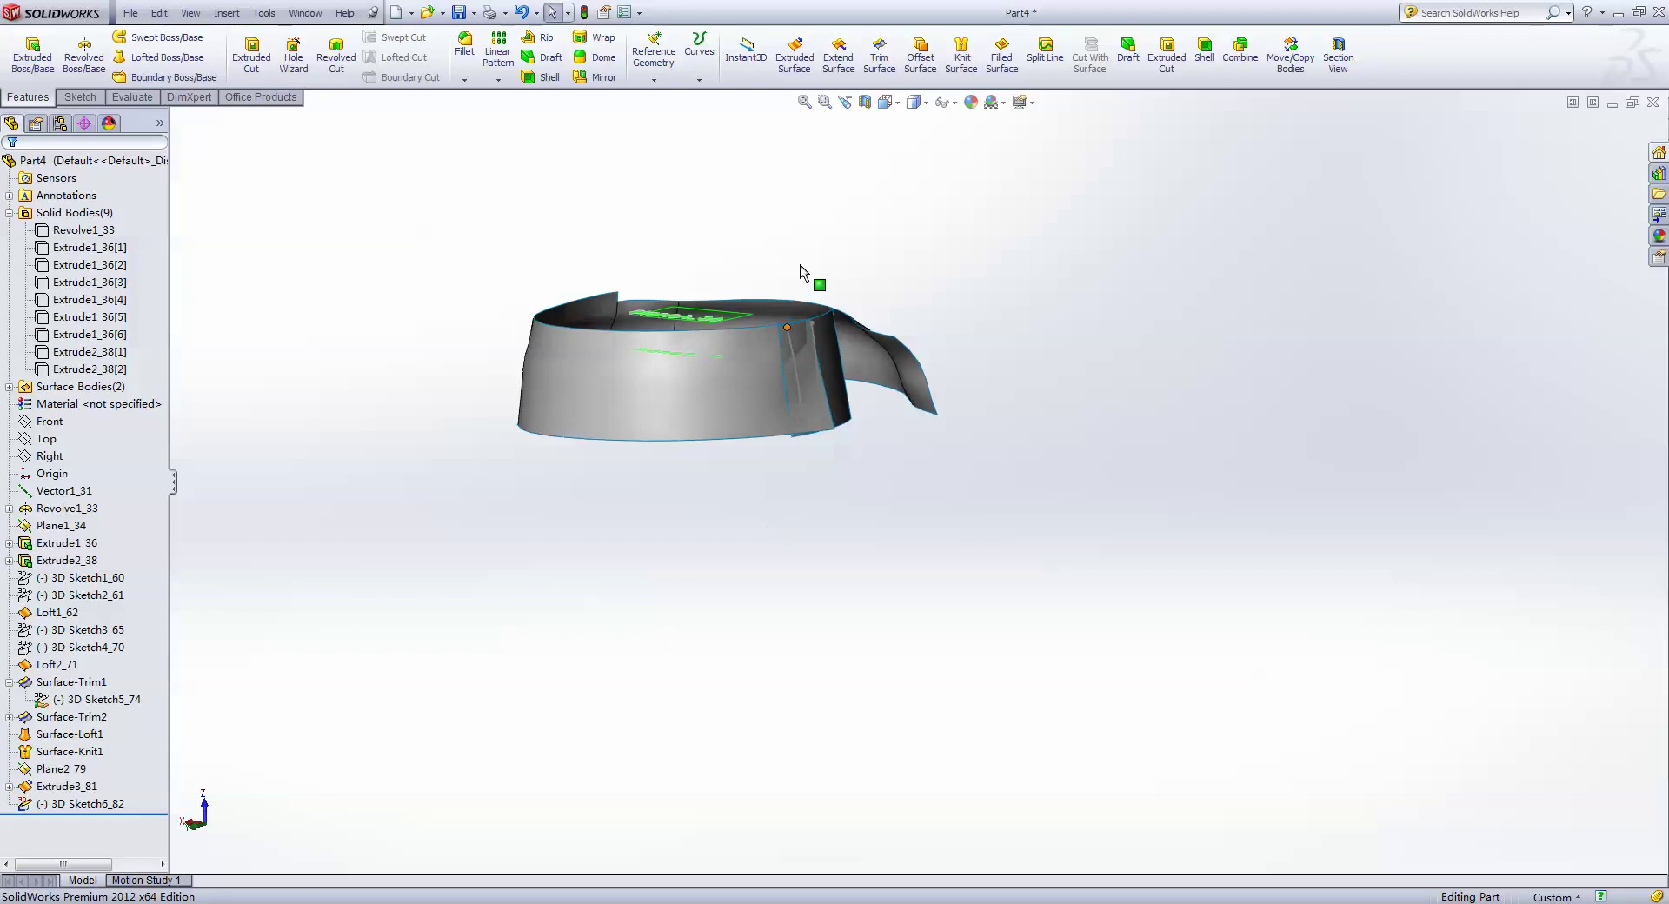
{"action": "left_click", "coordinate": [878, 54]}
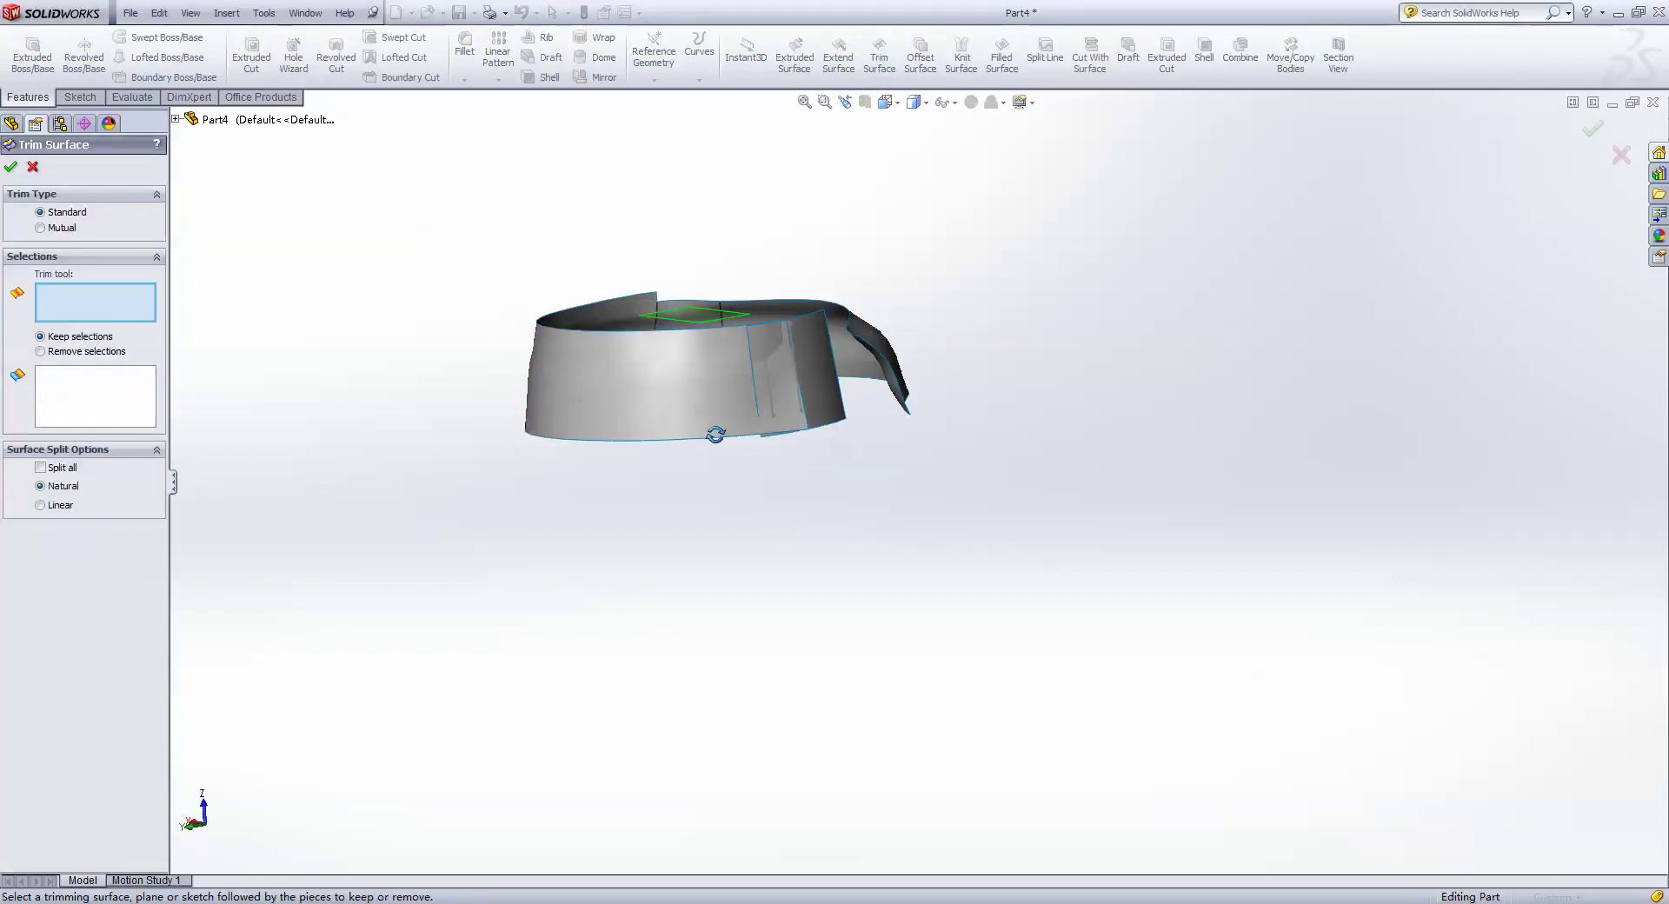
- Pick 3D Sketch6_82 as the trim tool, then reopen and exit the 3D sketch
{"action": "left_click", "coordinate": [761, 396]}
{"action": "left_click", "coordinate": [698, 403]}
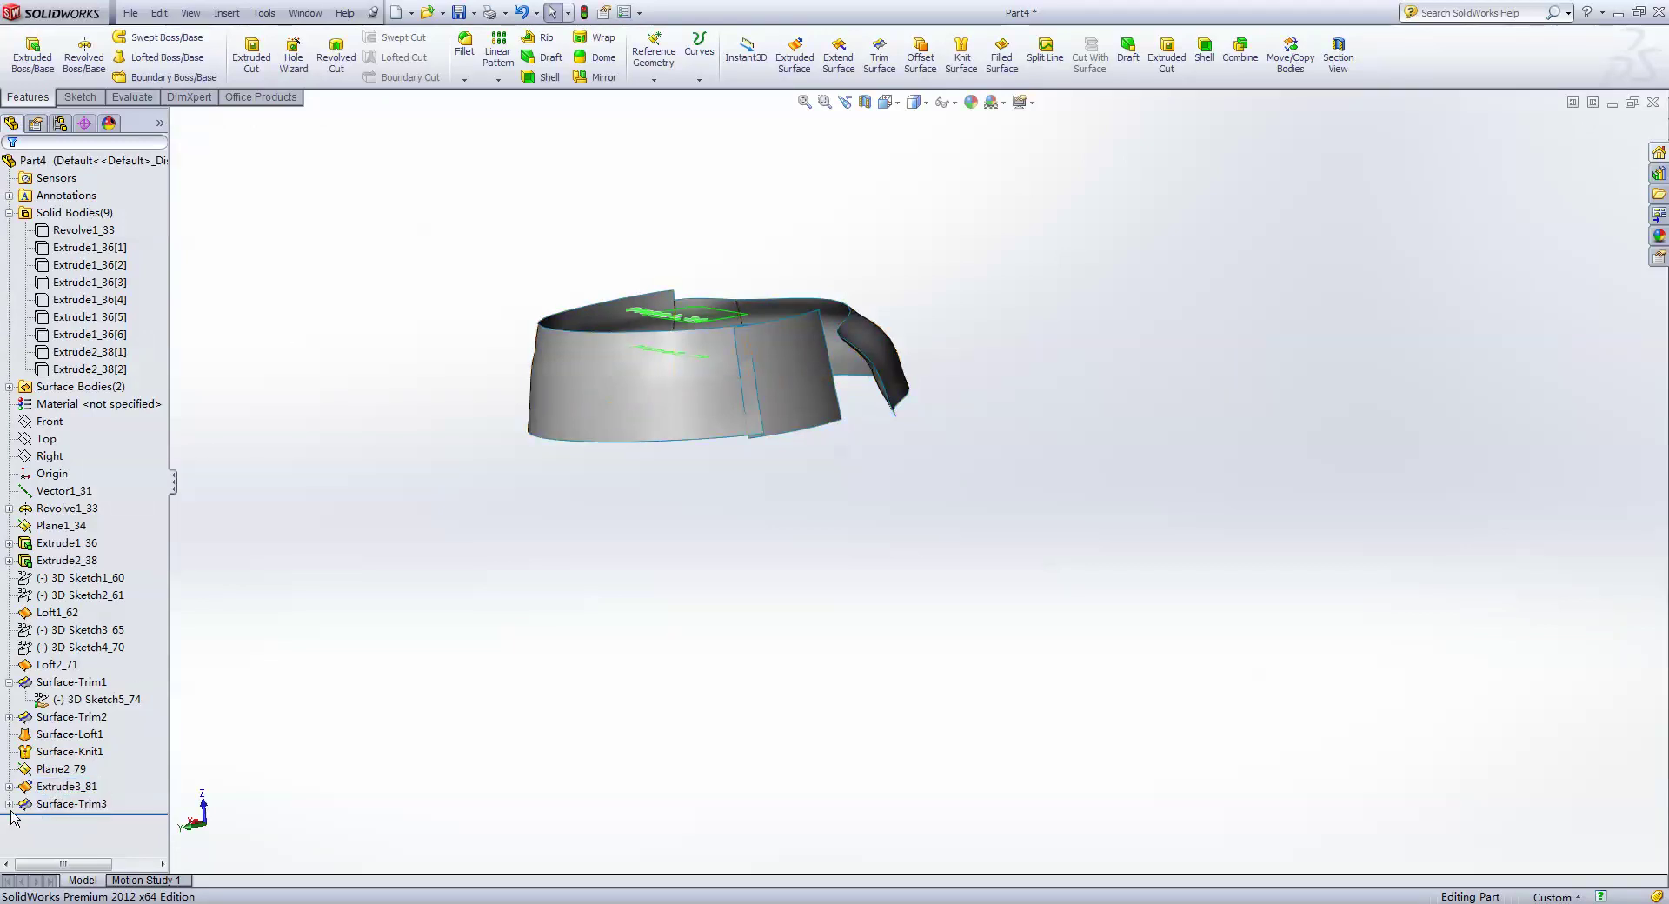
{"action": "left_click", "coordinate": [43, 820]}
{"action": "left_click", "coordinate": [65, 769]}
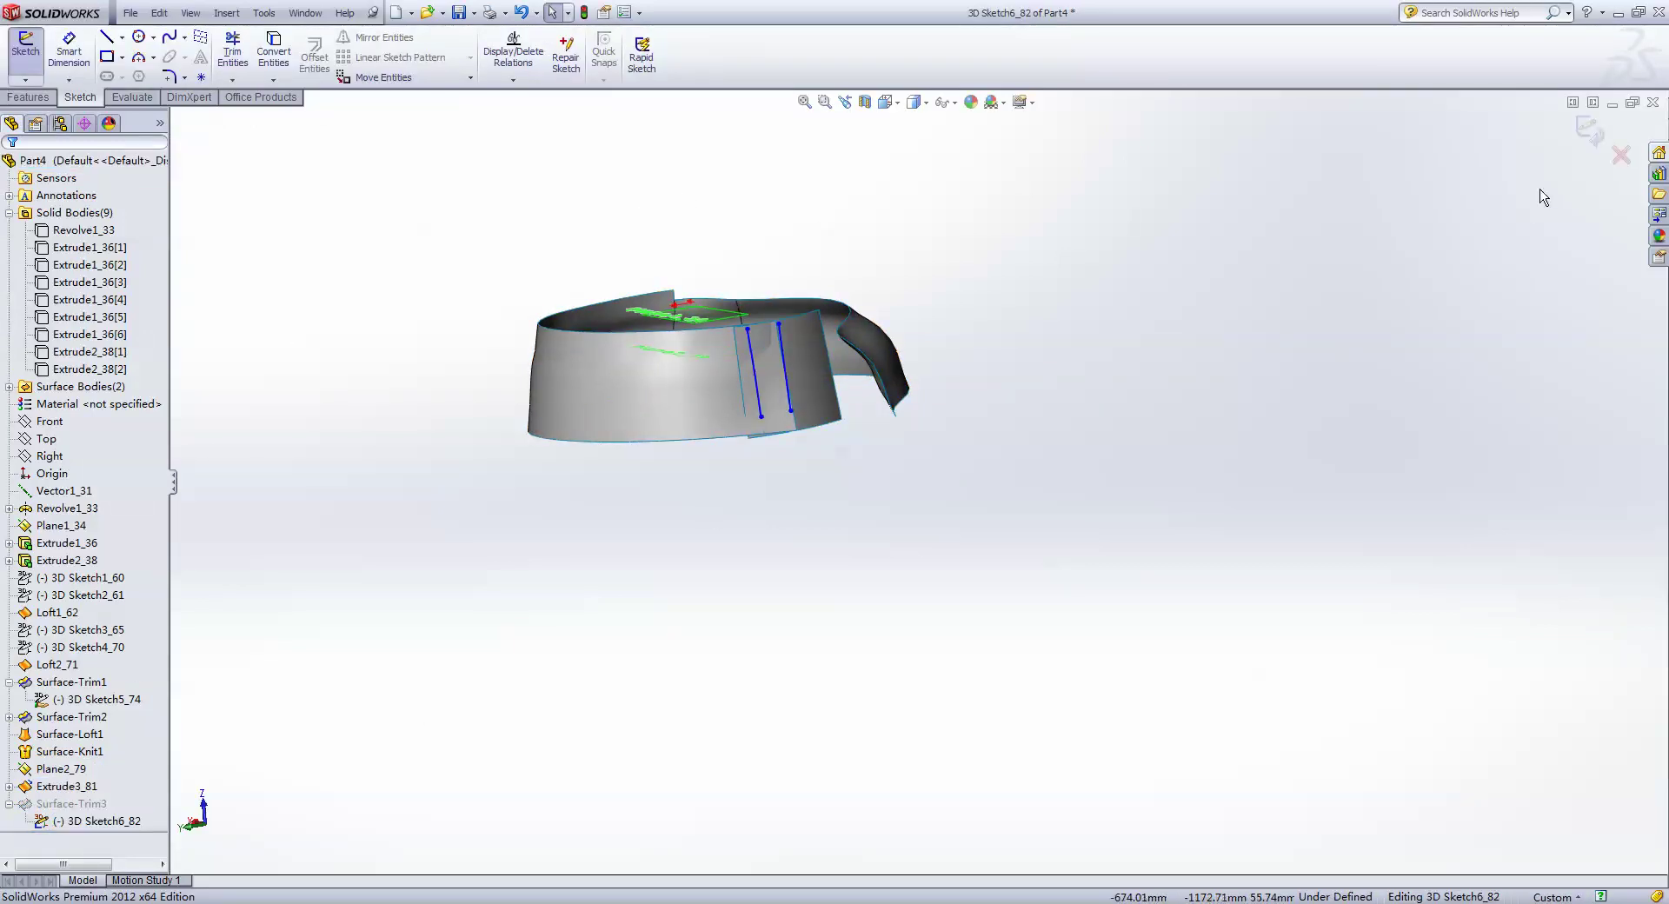
{"action": "left_click", "coordinate": [1589, 131]}
- Trim the Extrude3_81 surface with 3D Sketch6_82, keeping the chosen piece to open a gap
{"action": "left_click", "coordinate": [123, 827]}
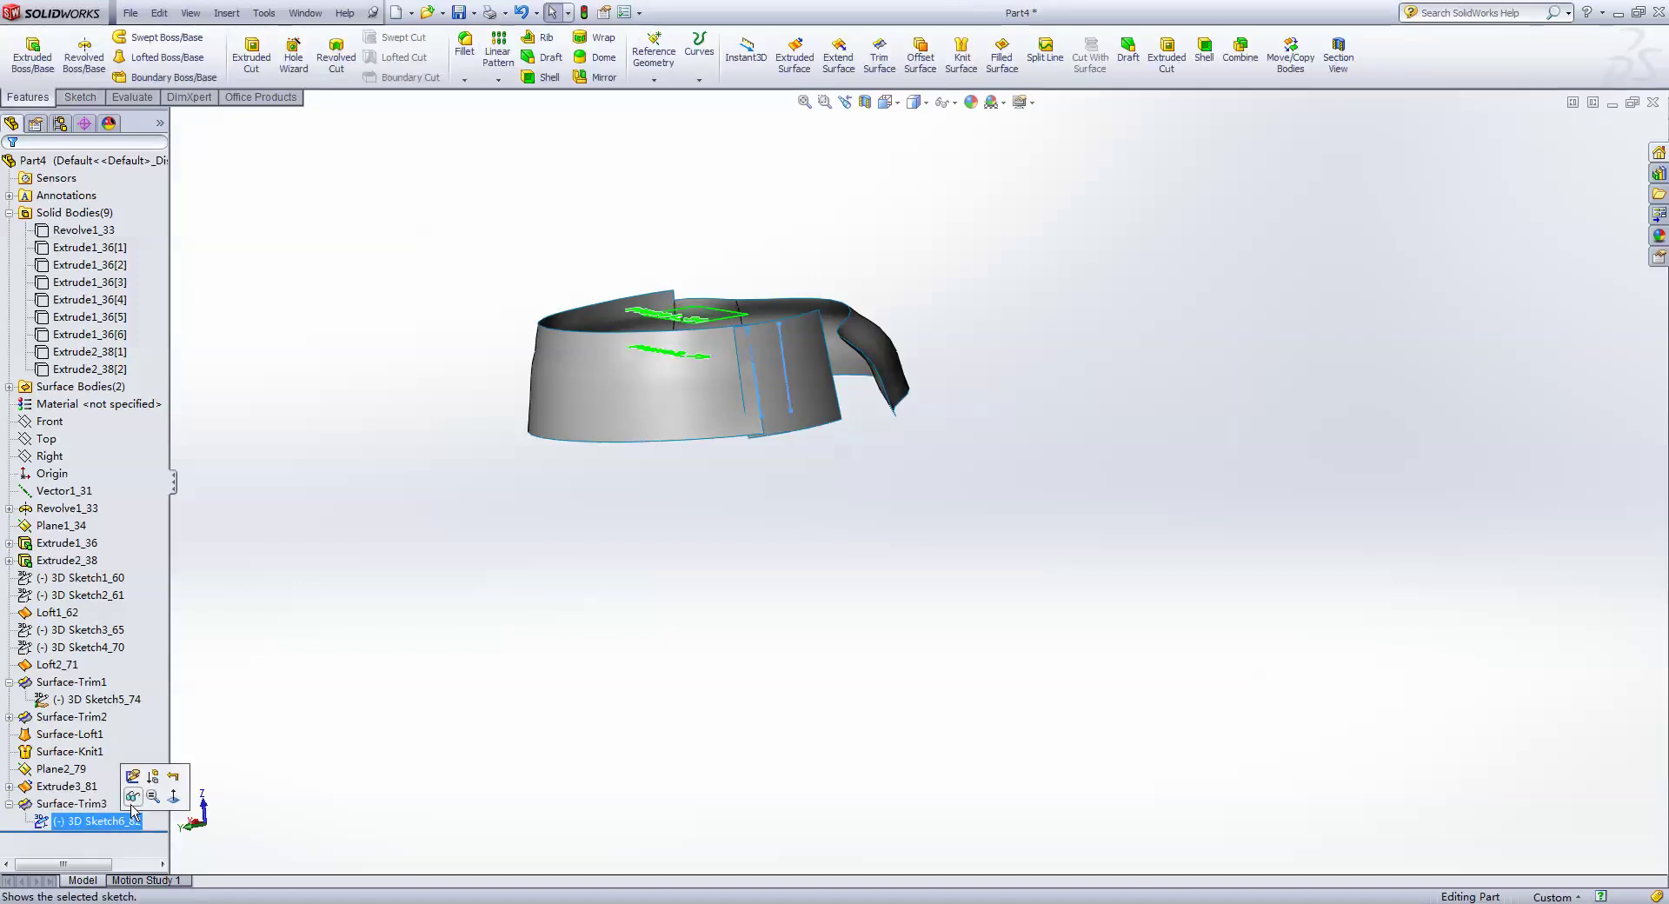
{"action": "left_click", "coordinate": [331, 759]}
{"action": "left_click", "coordinate": [878, 57]}
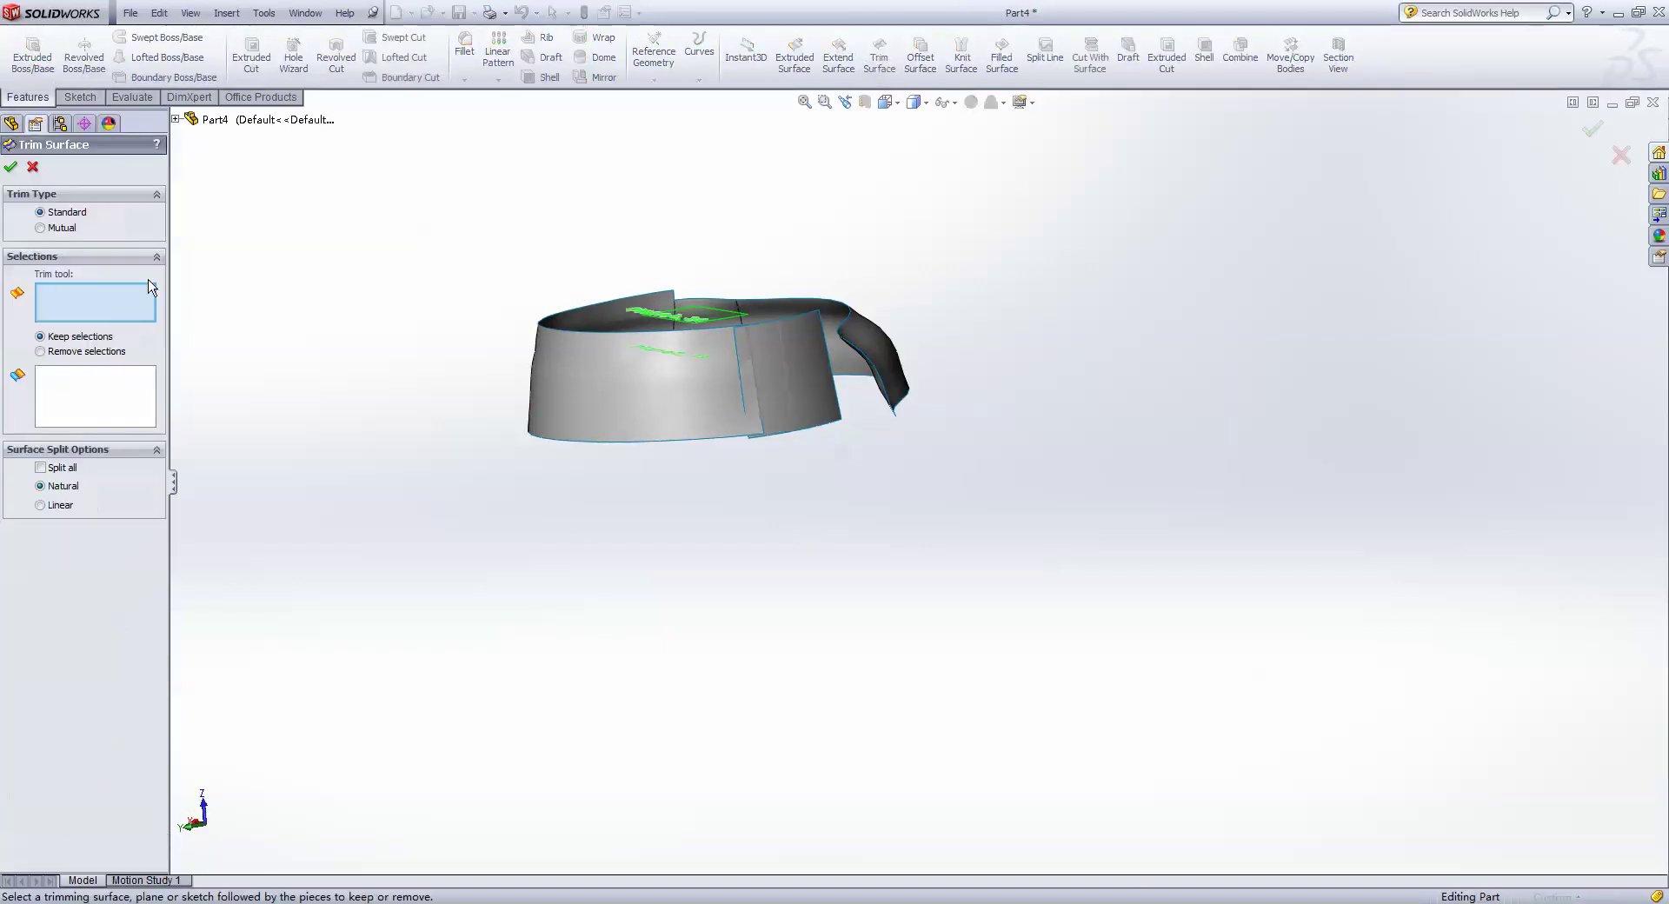
{"action": "left_click", "coordinate": [798, 408]}
{"action": "left_click", "coordinate": [797, 408]}
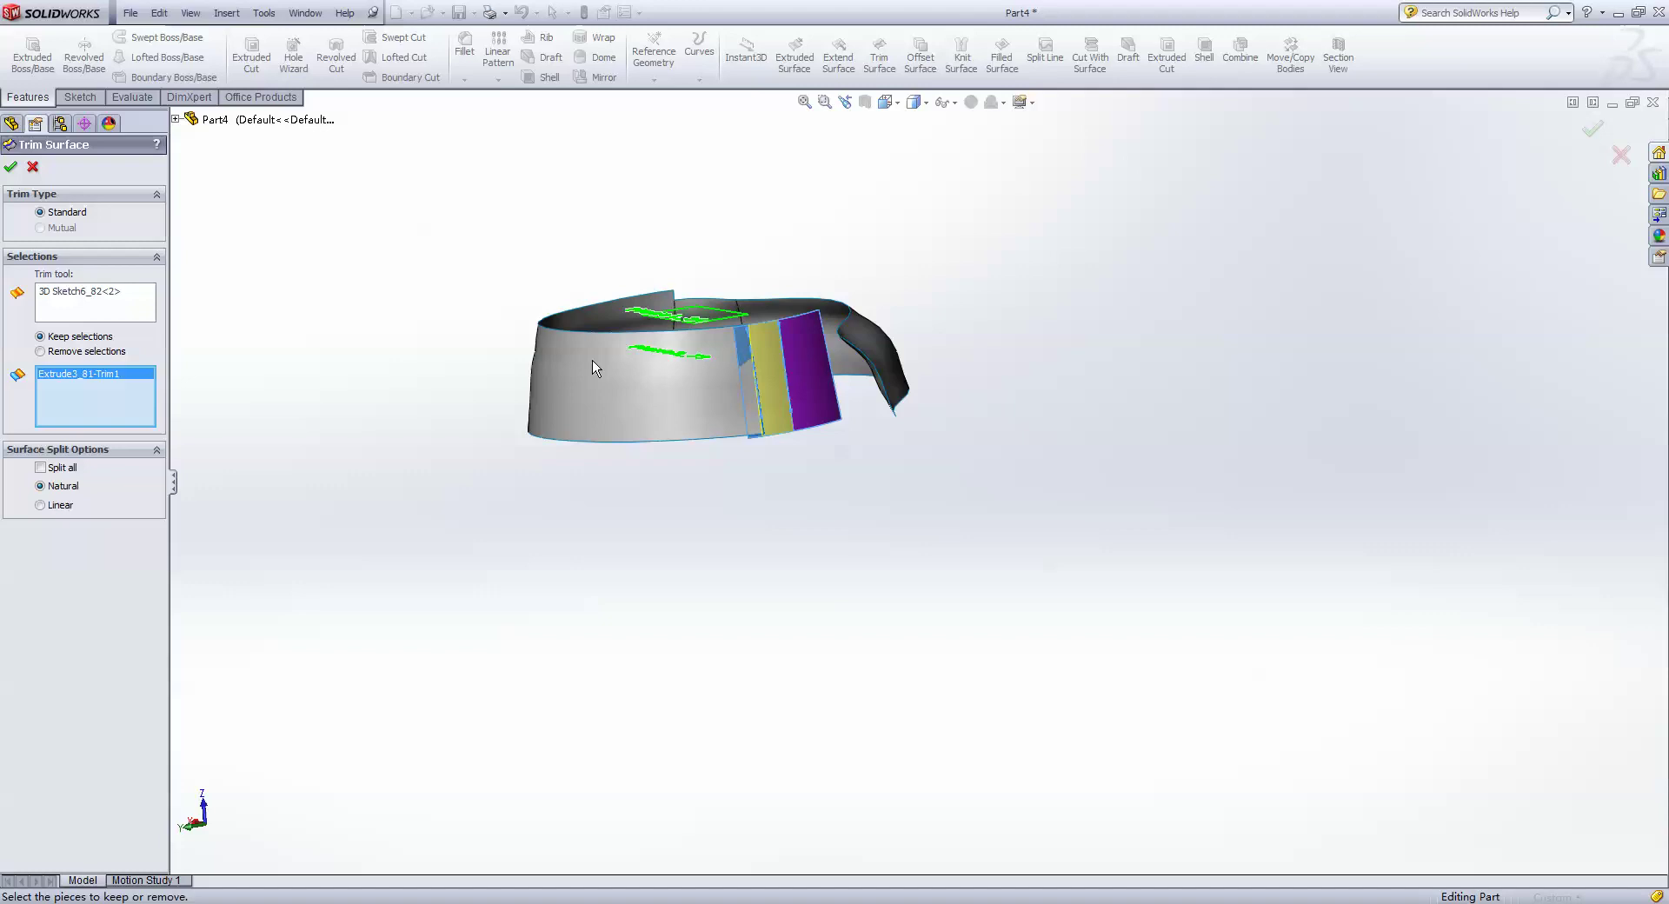
{"action": "left_click", "coordinate": [11, 166]}
{"action": "left_click", "coordinate": [96, 820]}
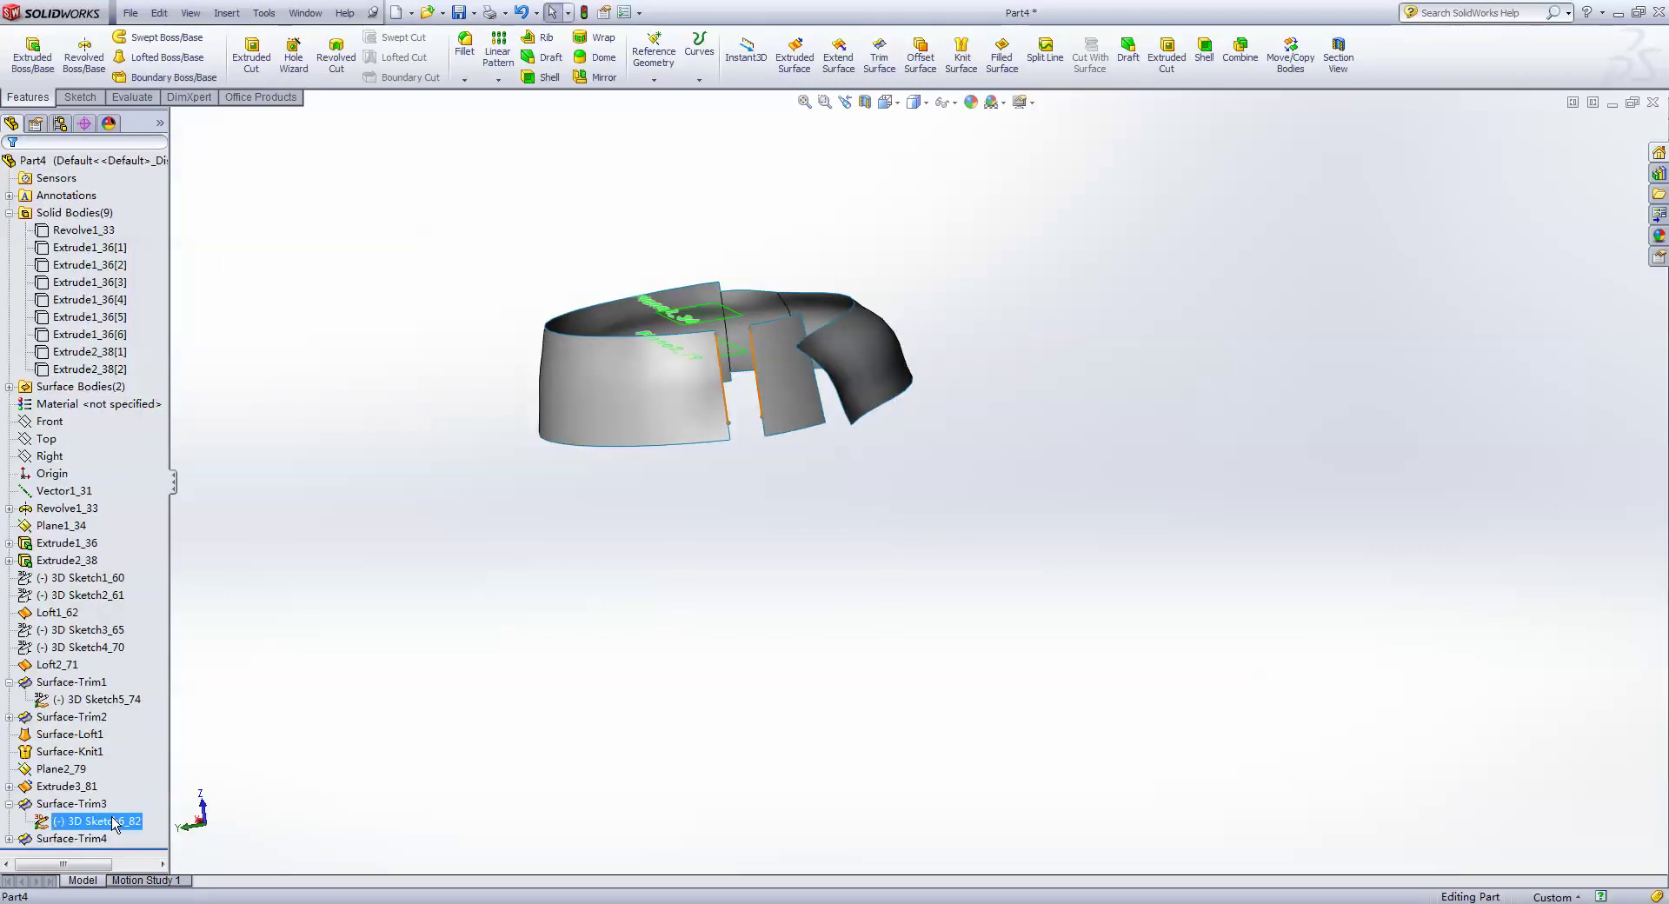
{"action": "left_click", "coordinate": [360, 579]}
{"action": "middle_click_drag", "start_coordinate": [397, 388], "coordinate": [383, 346]}
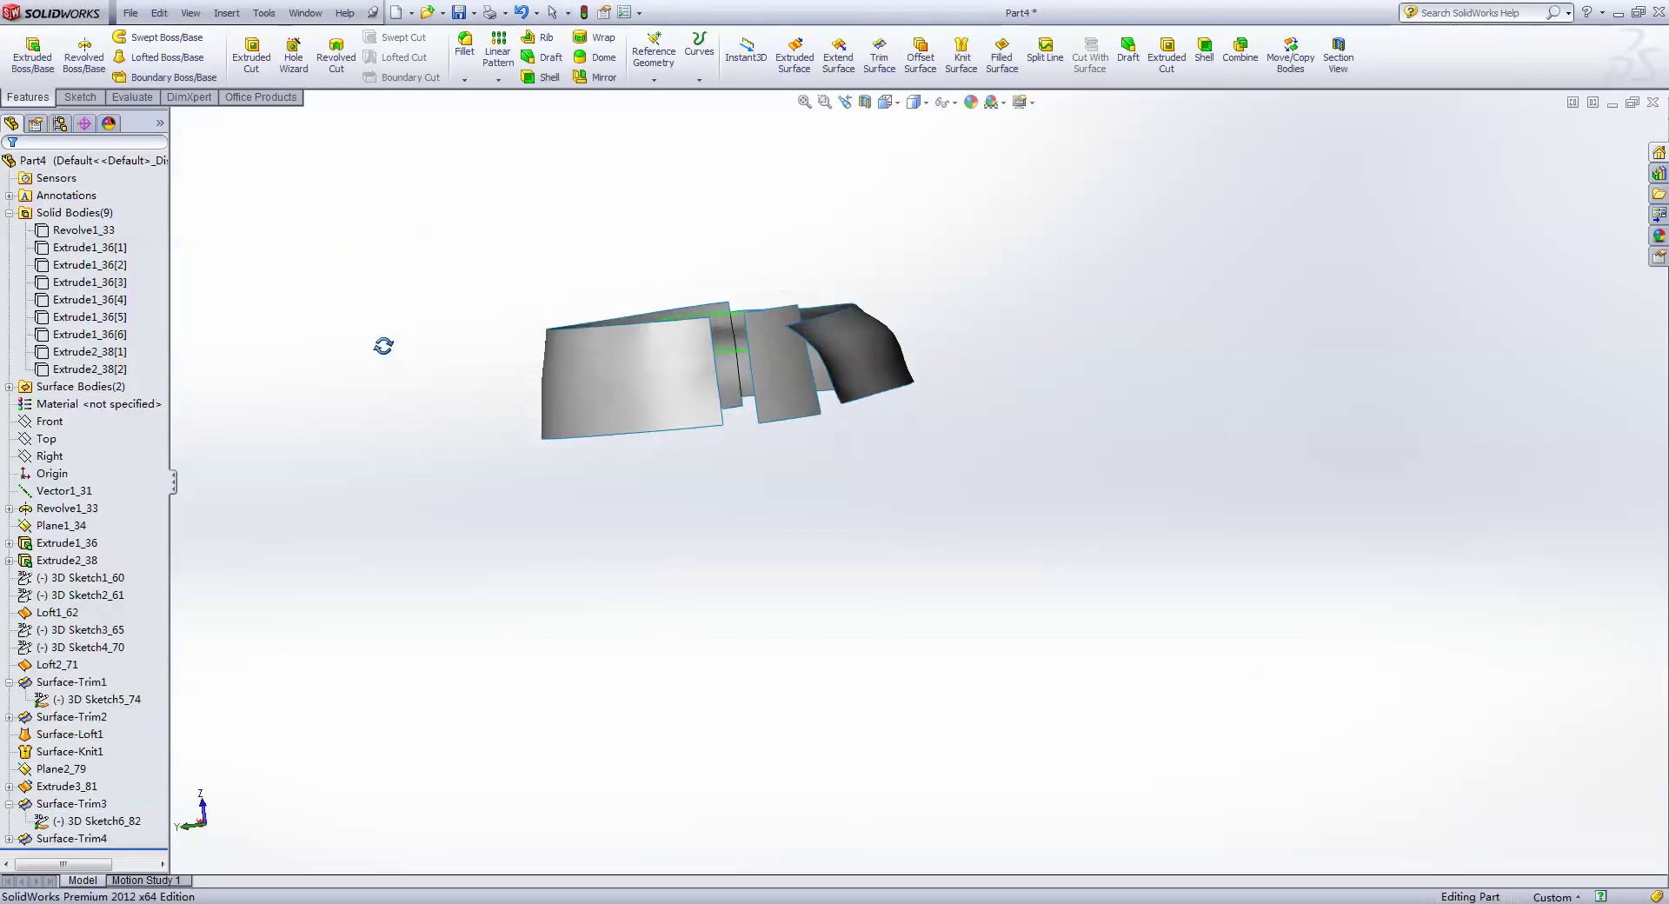
- Loft a surface between the two gap edges, tangent to the faces at start and end
{"action": "left_click", "coordinate": [227, 12]}
{"action": "mouse_move", "coordinate": [258, 148]}
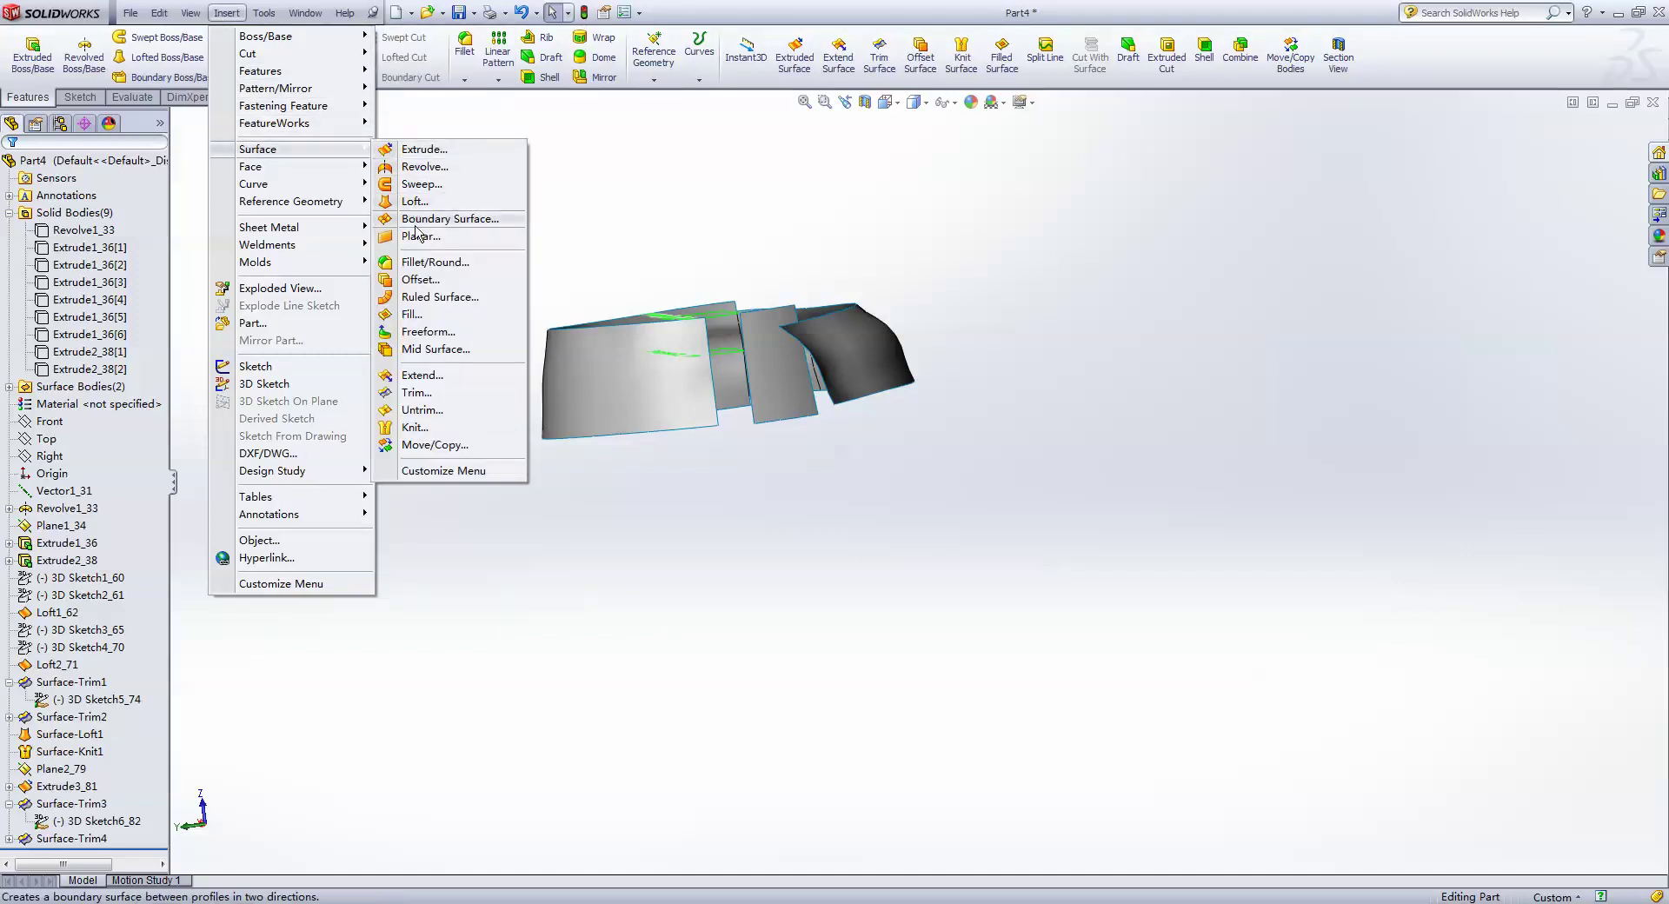
{"action": "left_click", "coordinate": [422, 206]}
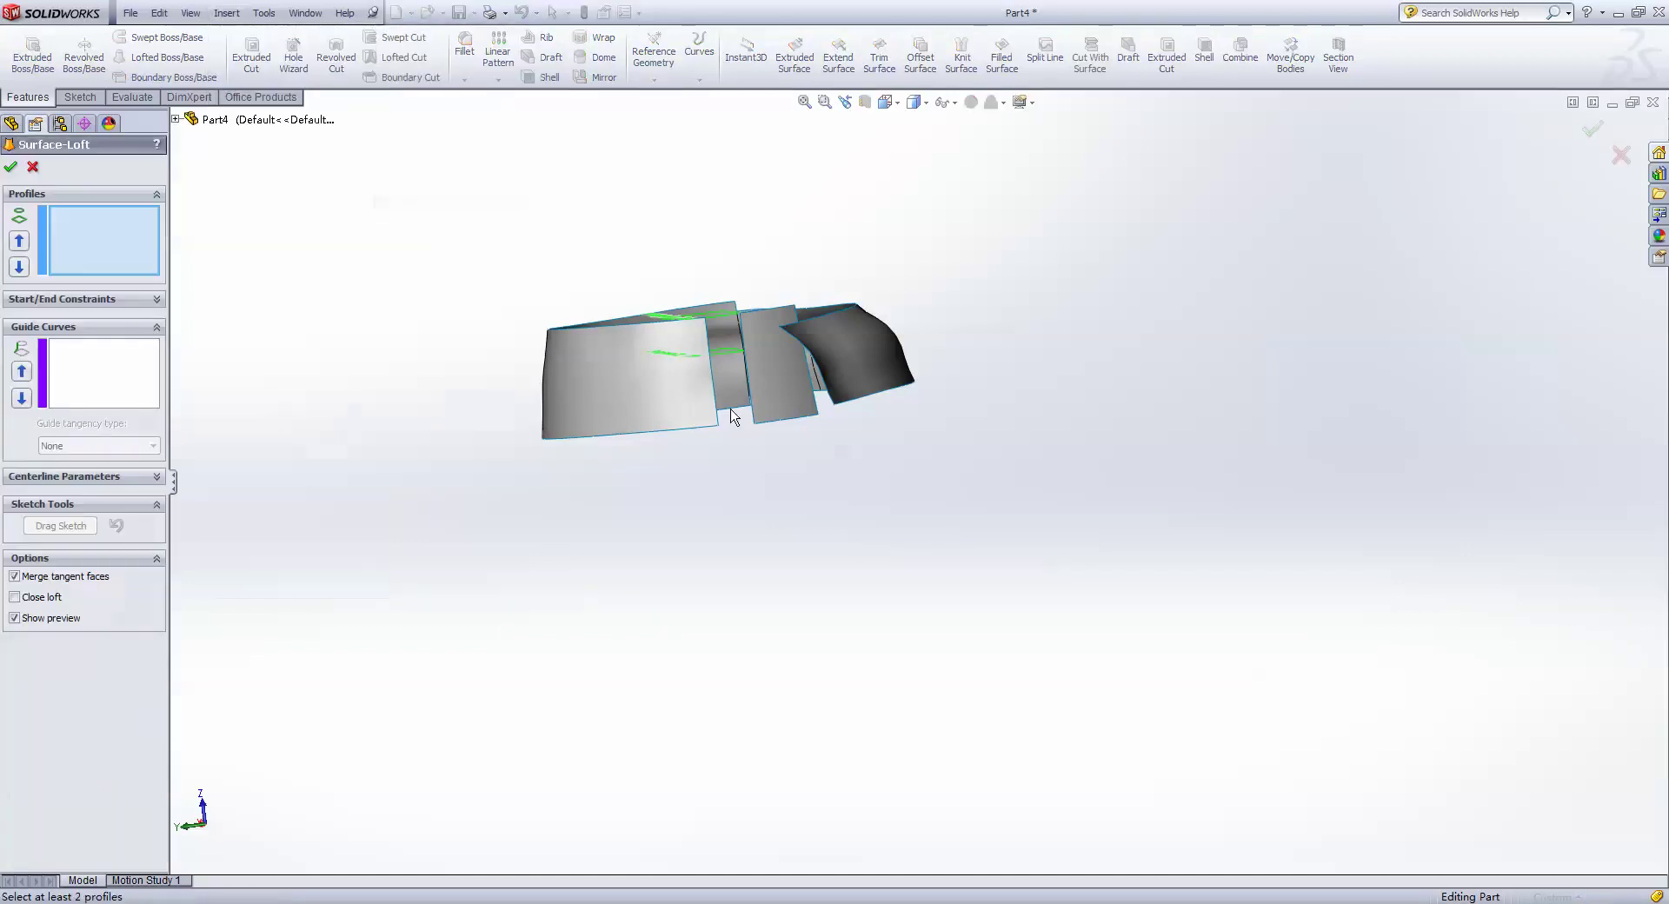
{"action": "left_click", "coordinate": [718, 405]}
{"action": "middle_click_drag", "start_coordinate": [769, 375], "coordinate": [733, 417]}
{"action": "left_click", "coordinate": [731, 416]}
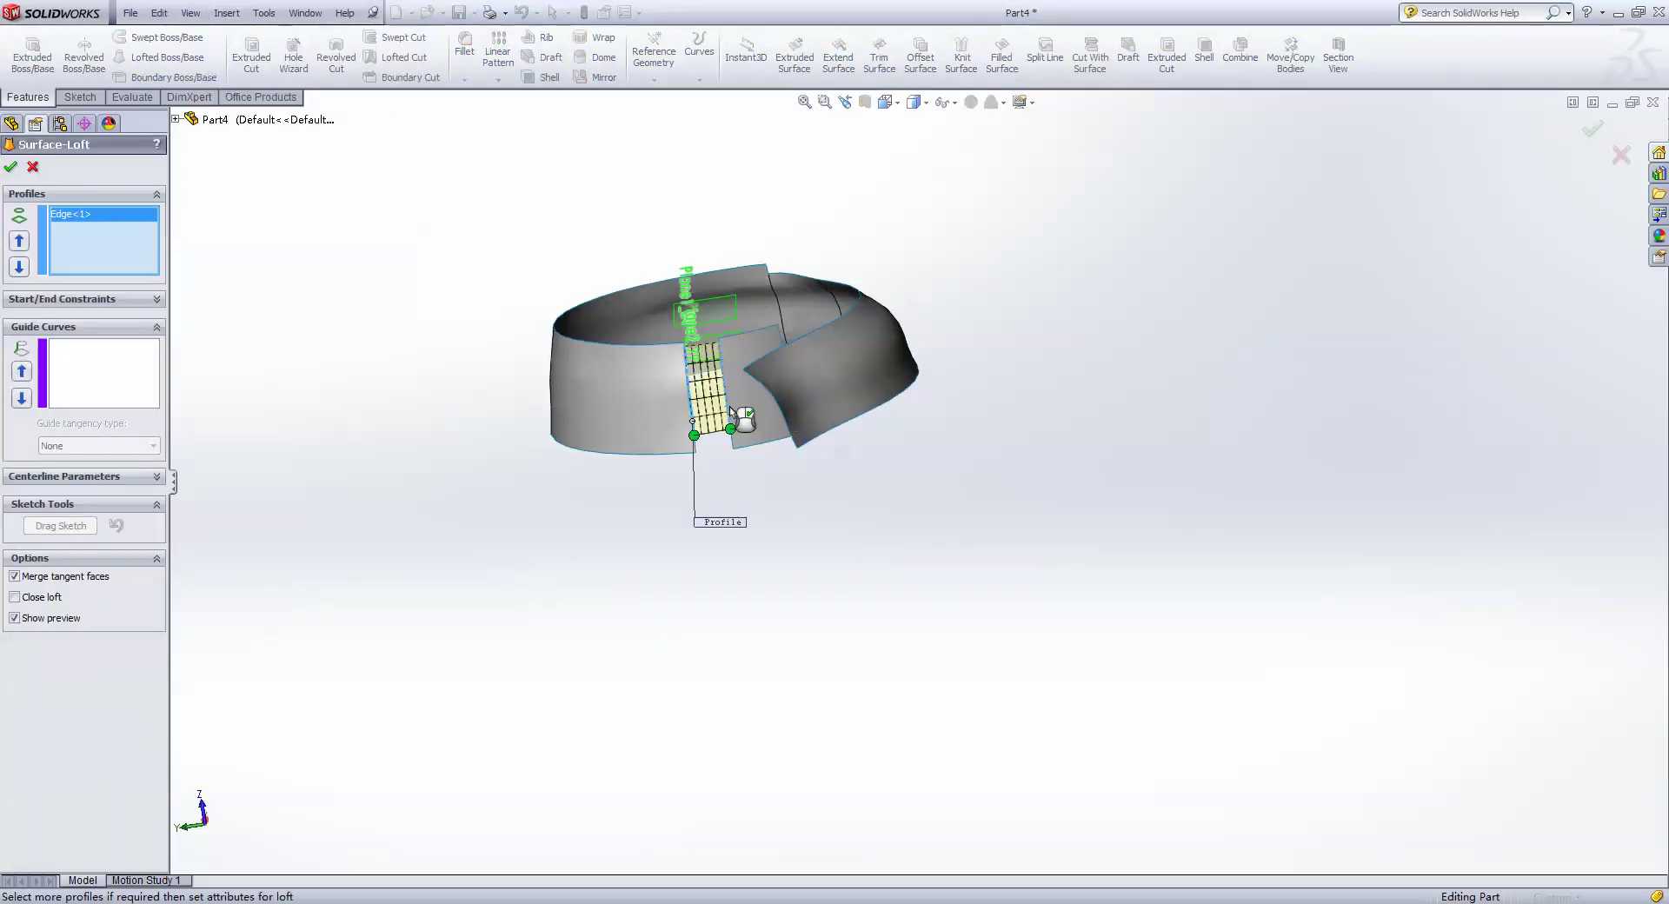
{"action": "left_click", "coordinate": [109, 300]}
{"action": "left_click", "coordinate": [100, 334]}
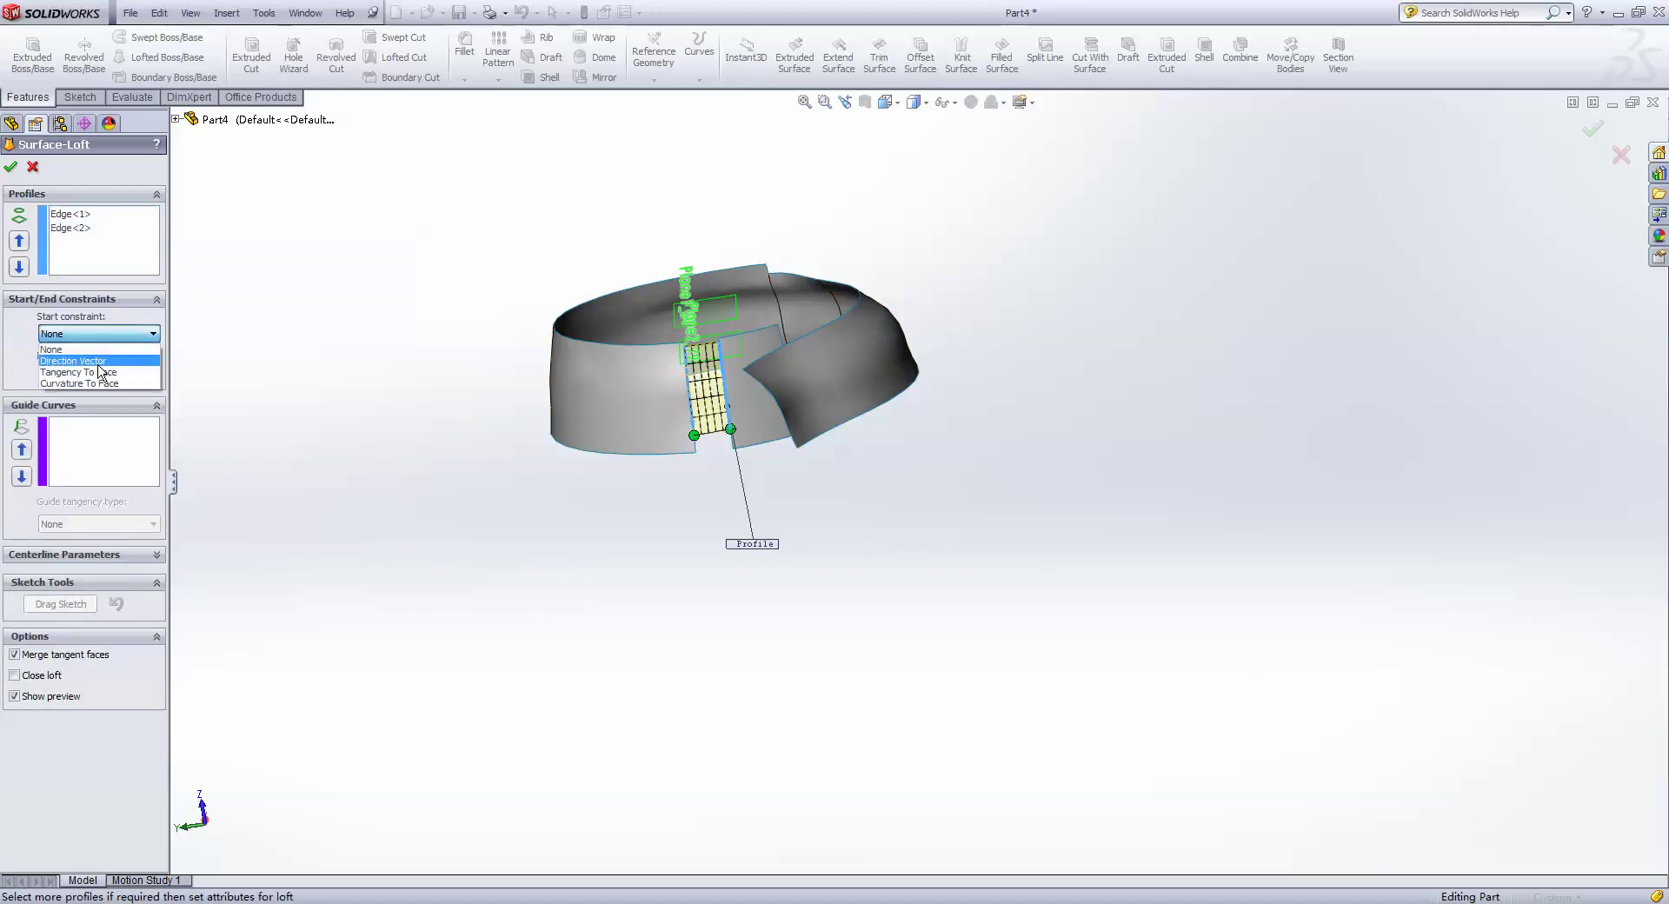
{"action": "left_click", "coordinate": [100, 372]}
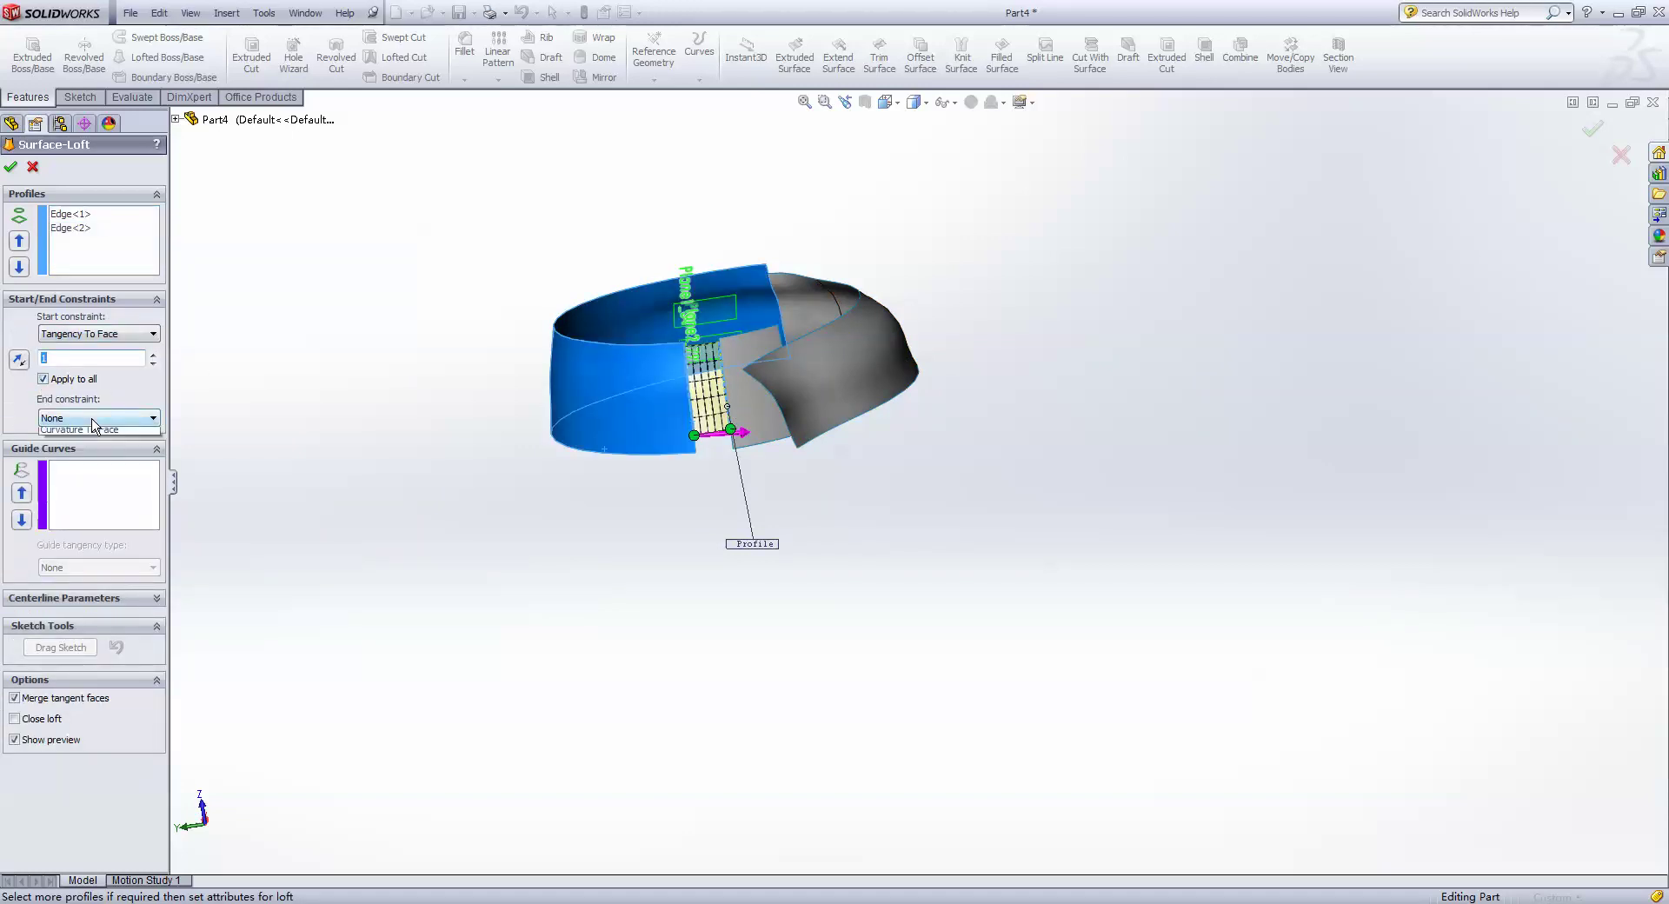
{"action": "left_click", "coordinate": [98, 418]}
{"action": "left_click", "coordinate": [86, 456]}
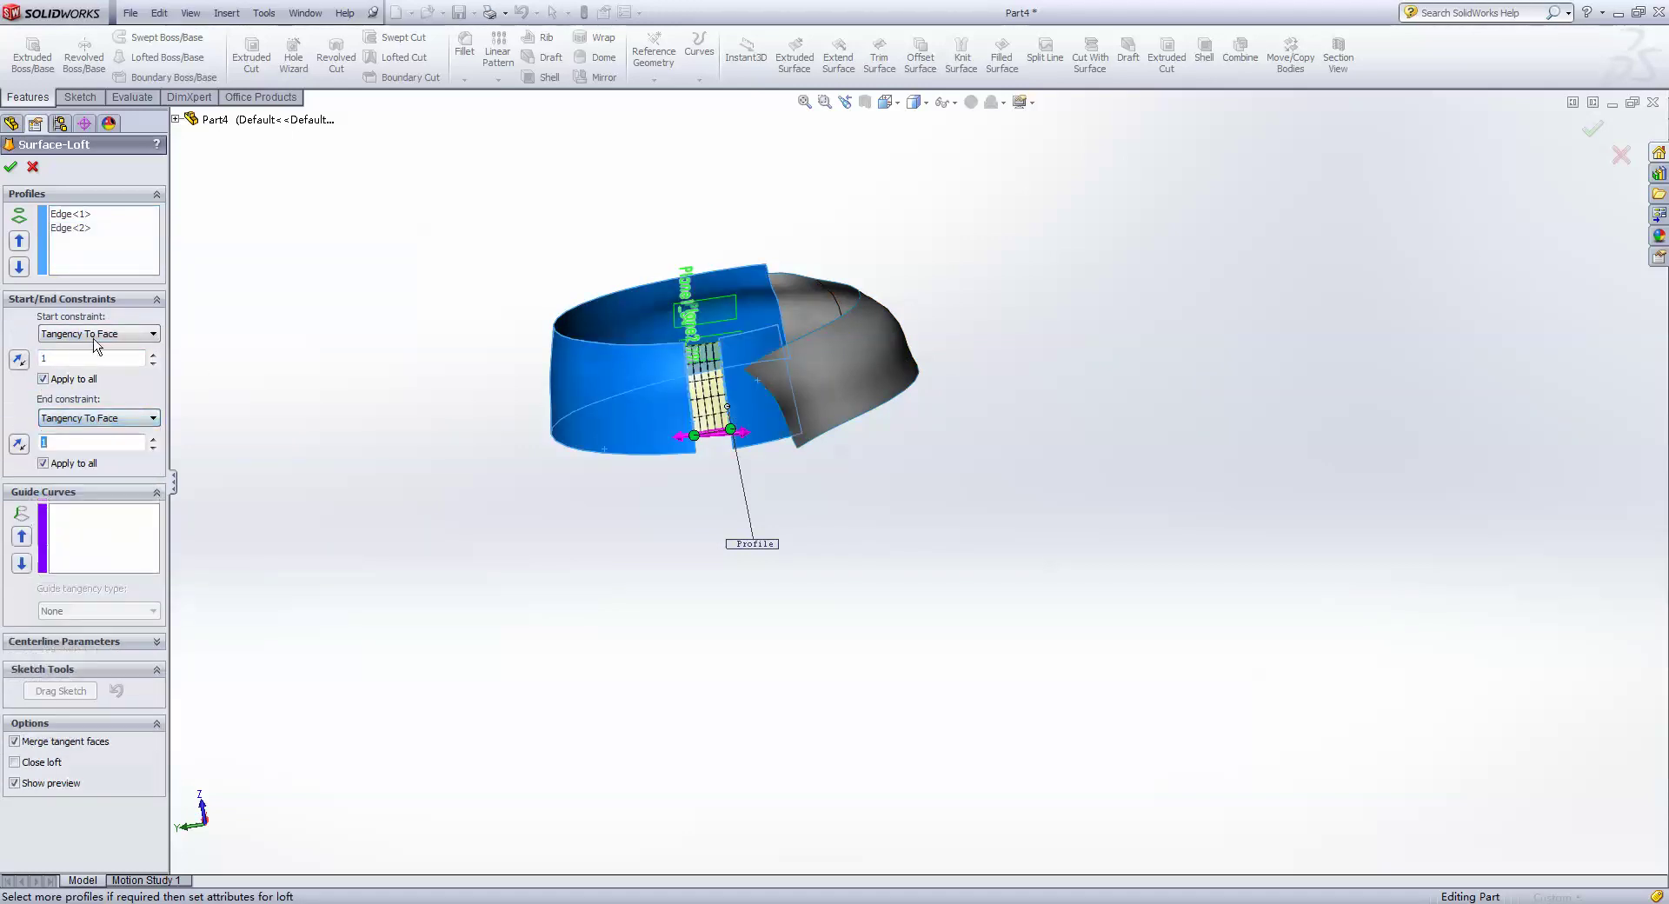
{"action": "left_click", "coordinate": [11, 167]}
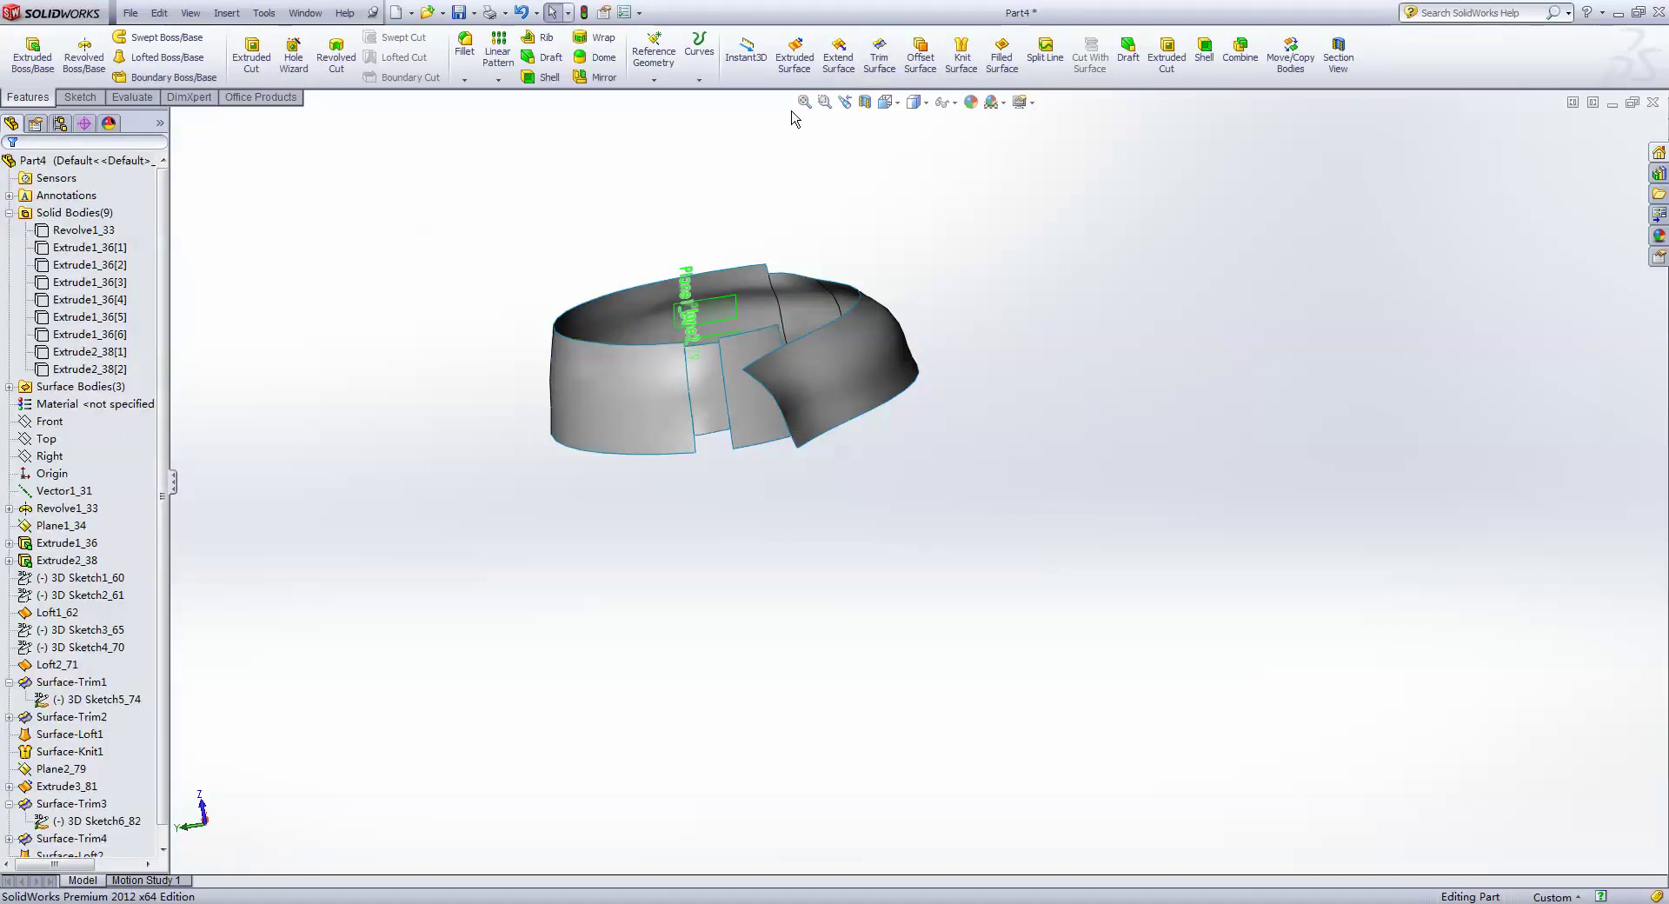
- Knit Surface-Trim4, Surface-Loft2 and Surface-Trim3 into one surface with gap control off
{"action": "left_click", "coordinate": [961, 57]}
{"action": "left_click", "coordinate": [756, 392]}
{"action": "left_click", "coordinate": [704, 391]}
{"action": "left_click", "coordinate": [643, 412]}
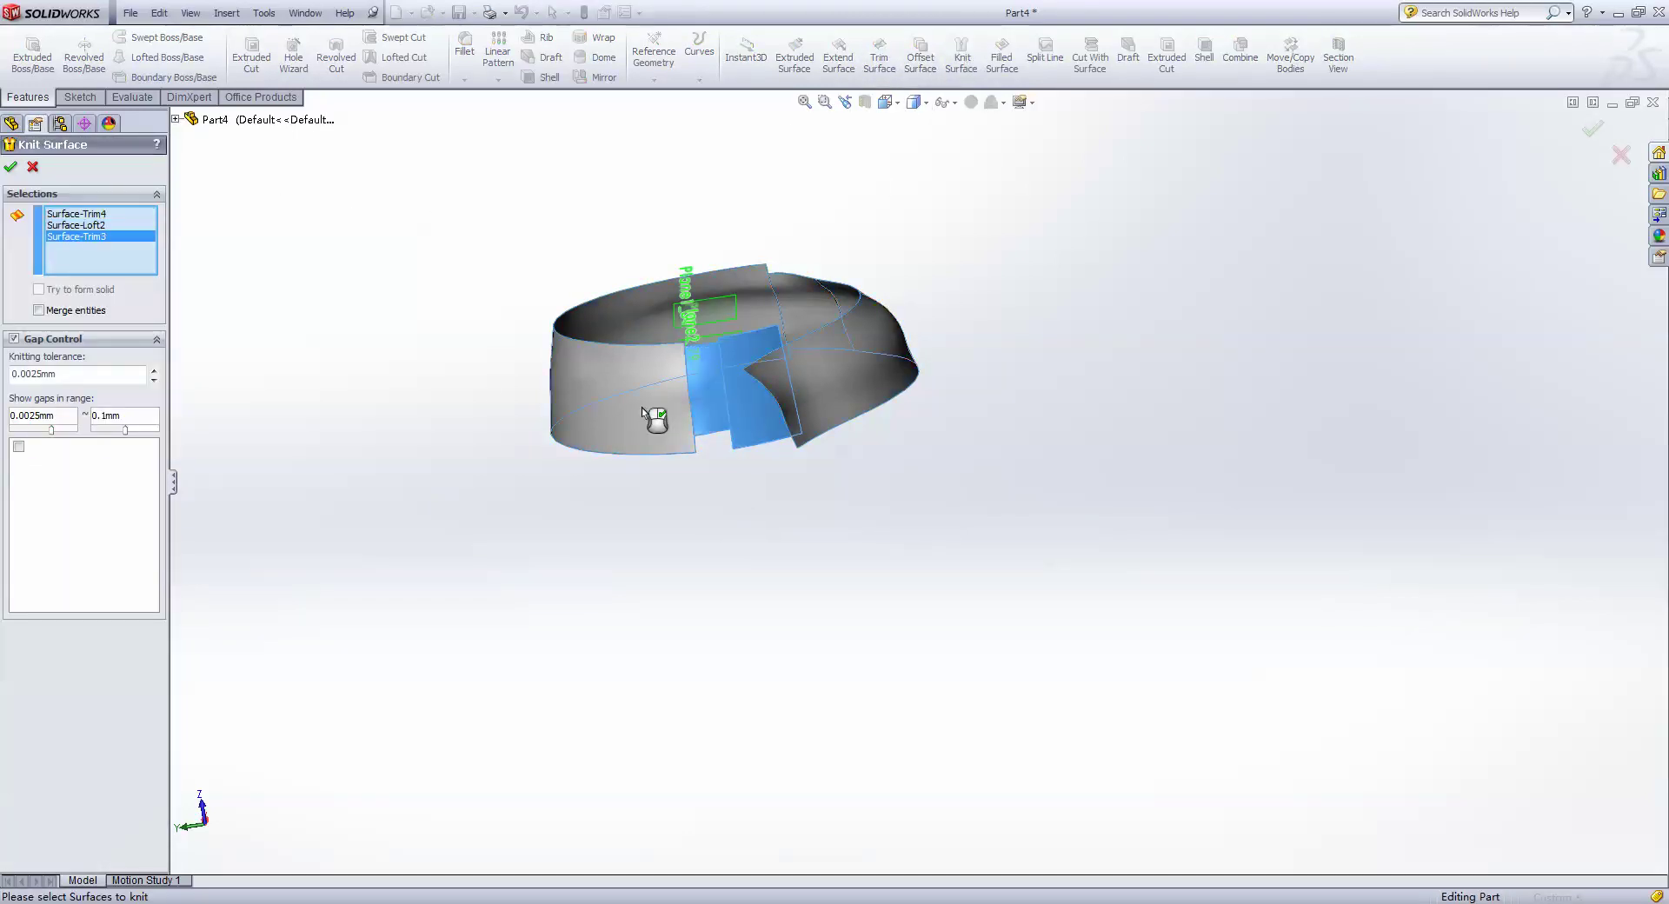
{"action": "left_click", "coordinate": [49, 342]}
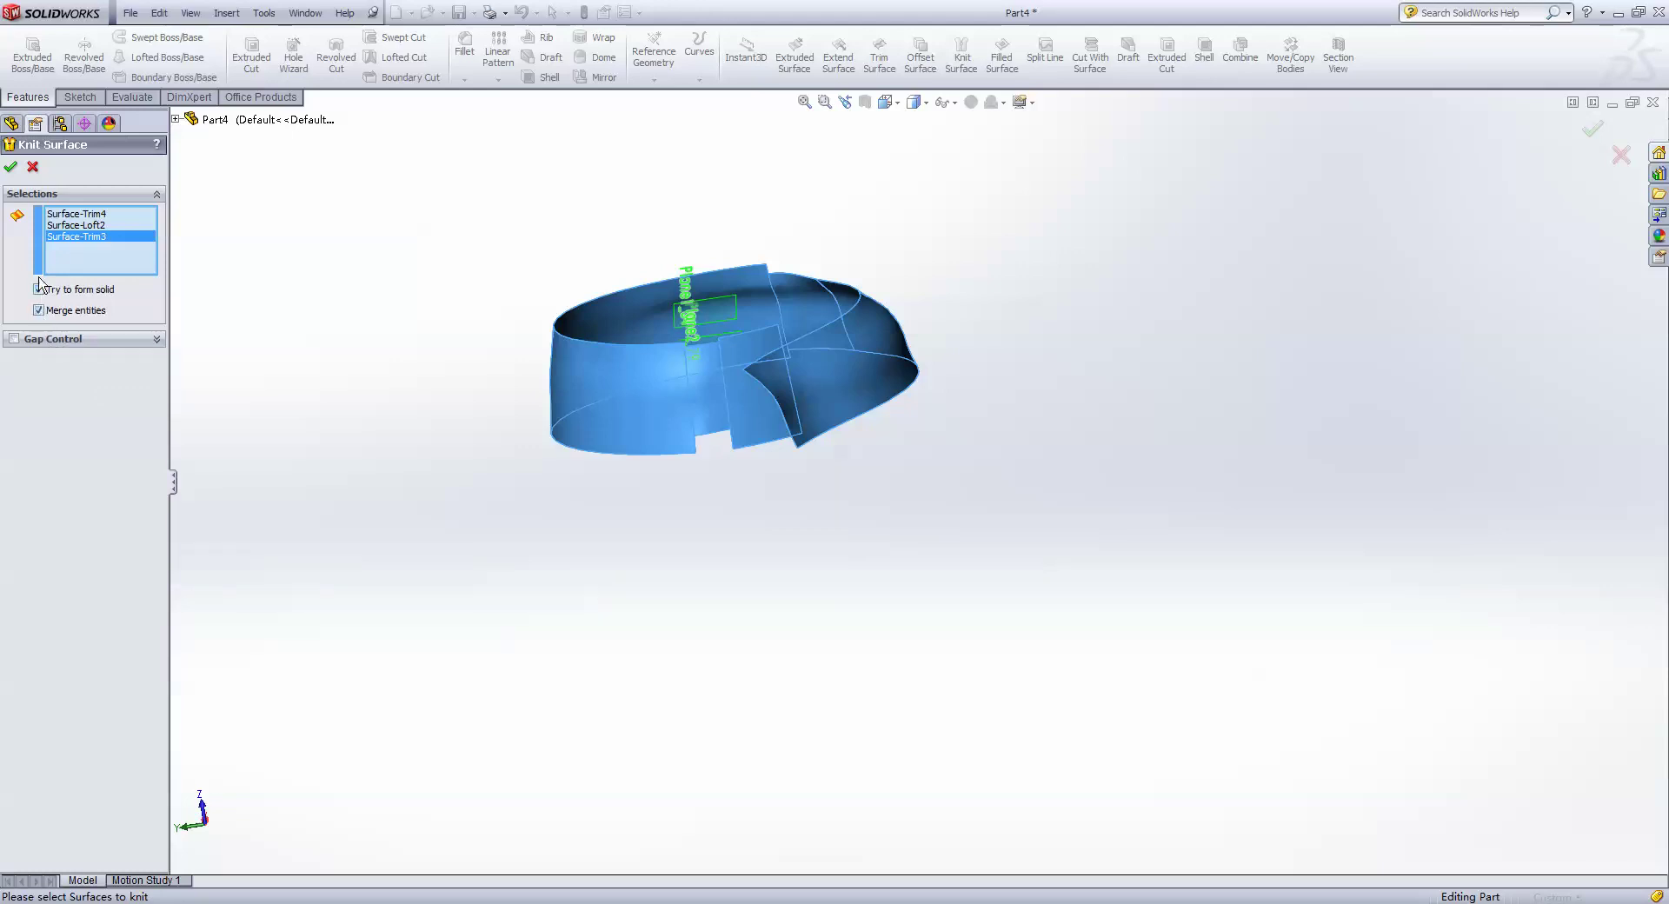
{"action": "left_click", "coordinate": [8, 169]}
{"action": "left_click", "coordinate": [147, 405]}
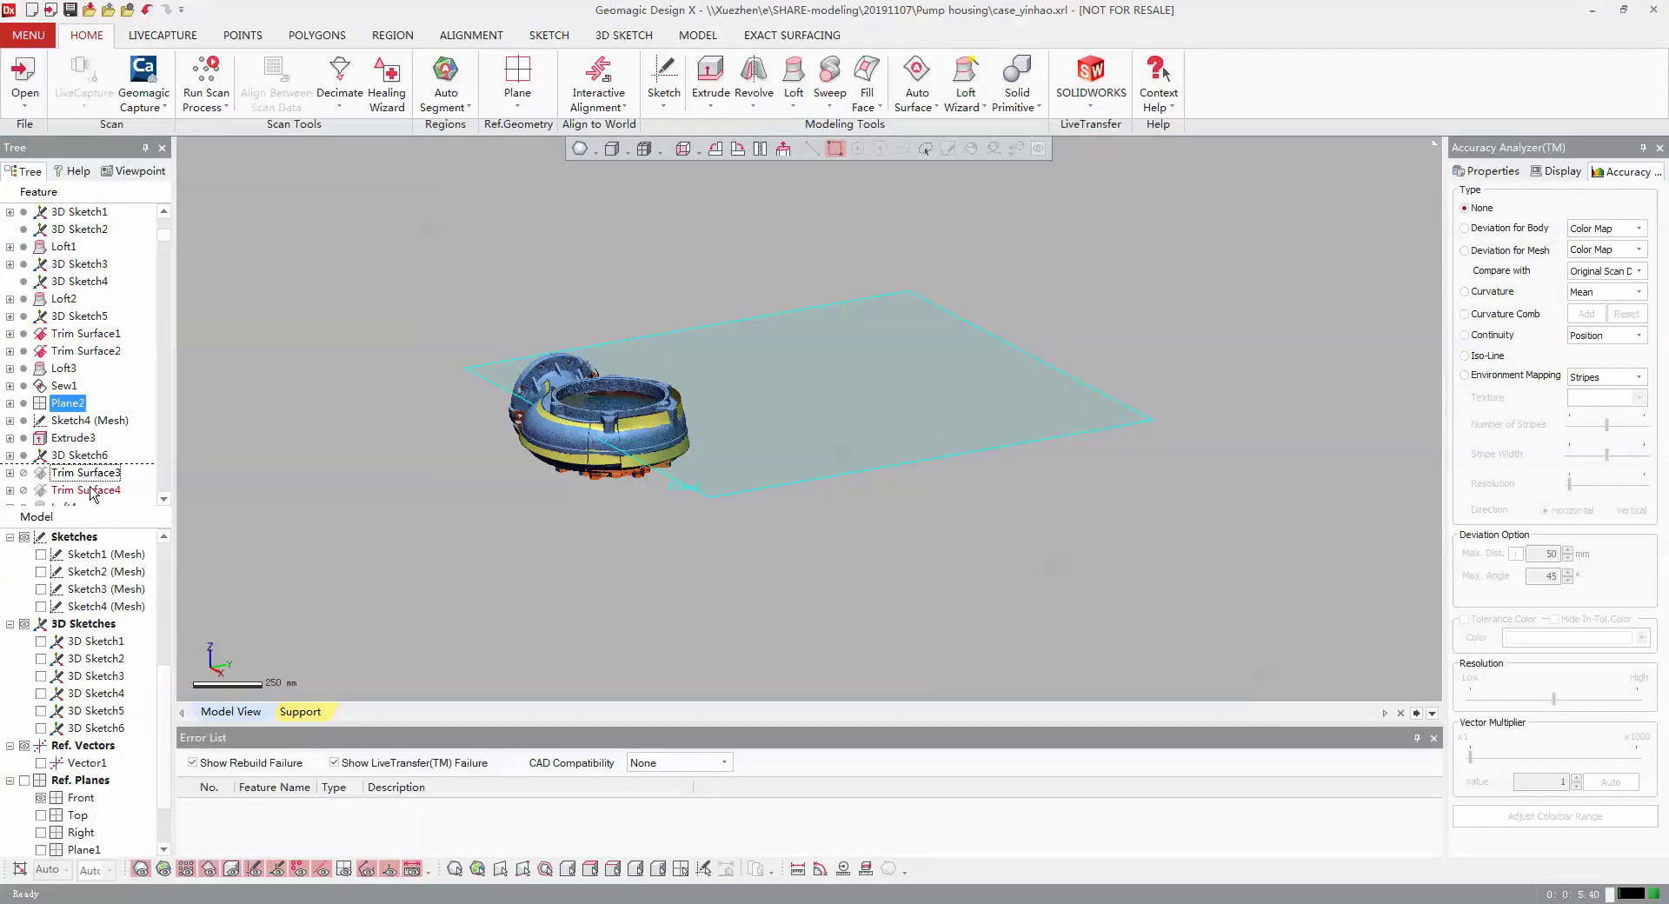
- Select Mesh Fit1 in the Design X feature tree and resume the SOLIDWORKS transfer from it
{"action": "left_click", "coordinate": [92, 491]}
{"action": "scroll", "coordinate": [78, 487], "scroll_direction": "down", "scroll_amount": 2}
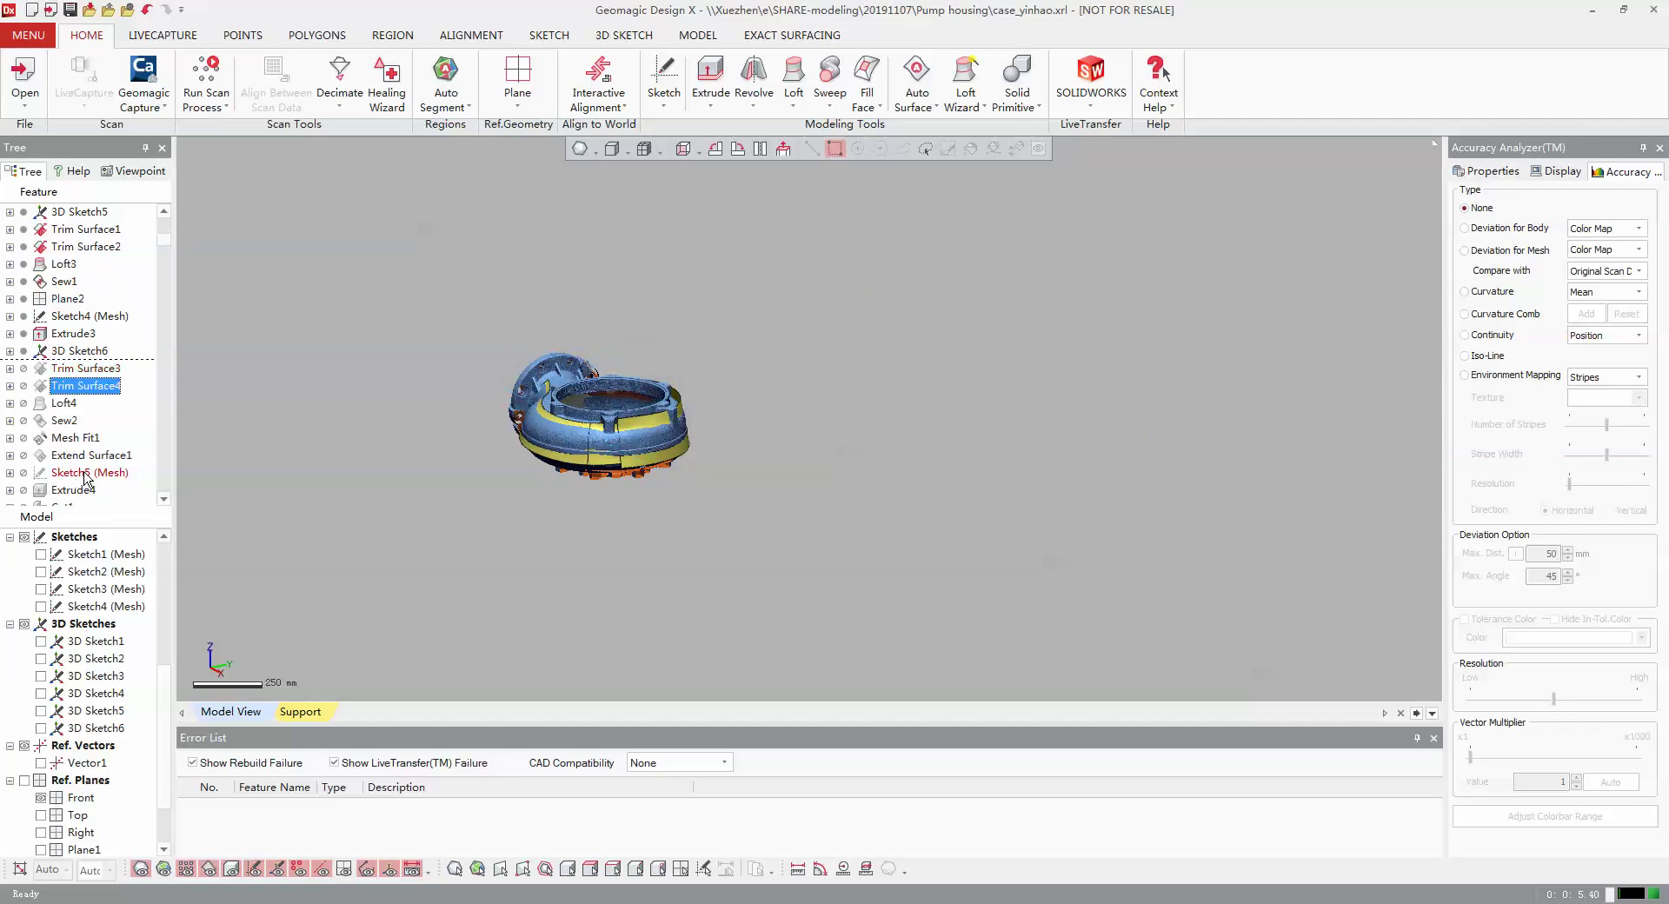
{"action": "left_click", "coordinate": [87, 439]}
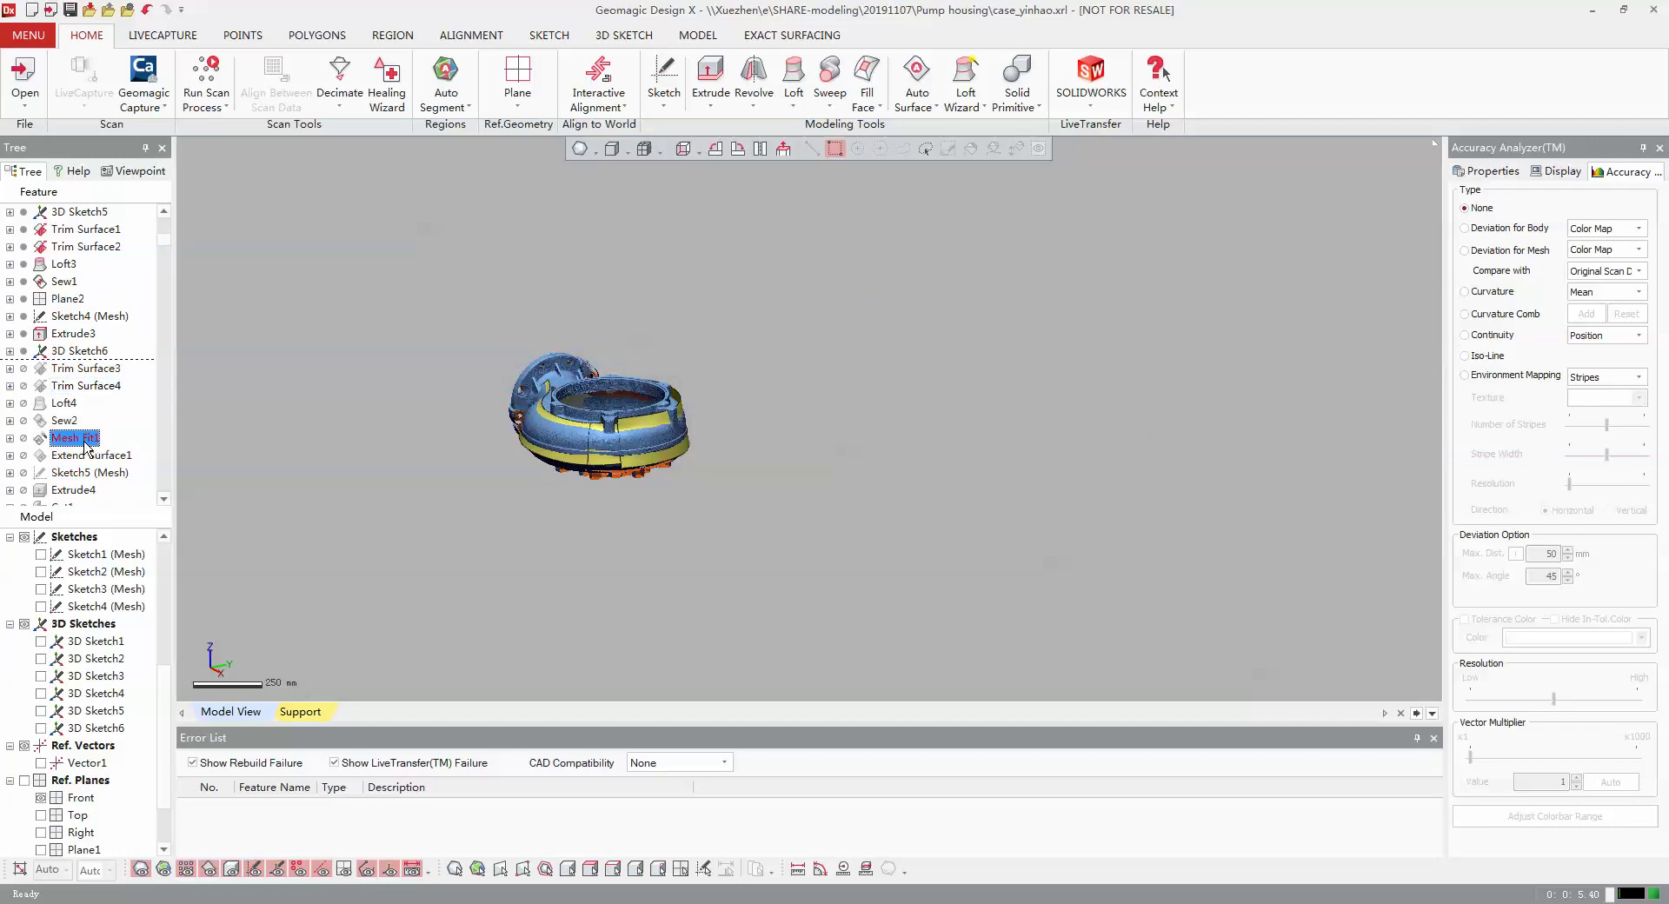
{"action": "left_click", "coordinate": [1100, 84]}
{"action": "left_click", "coordinate": [508, 185]}
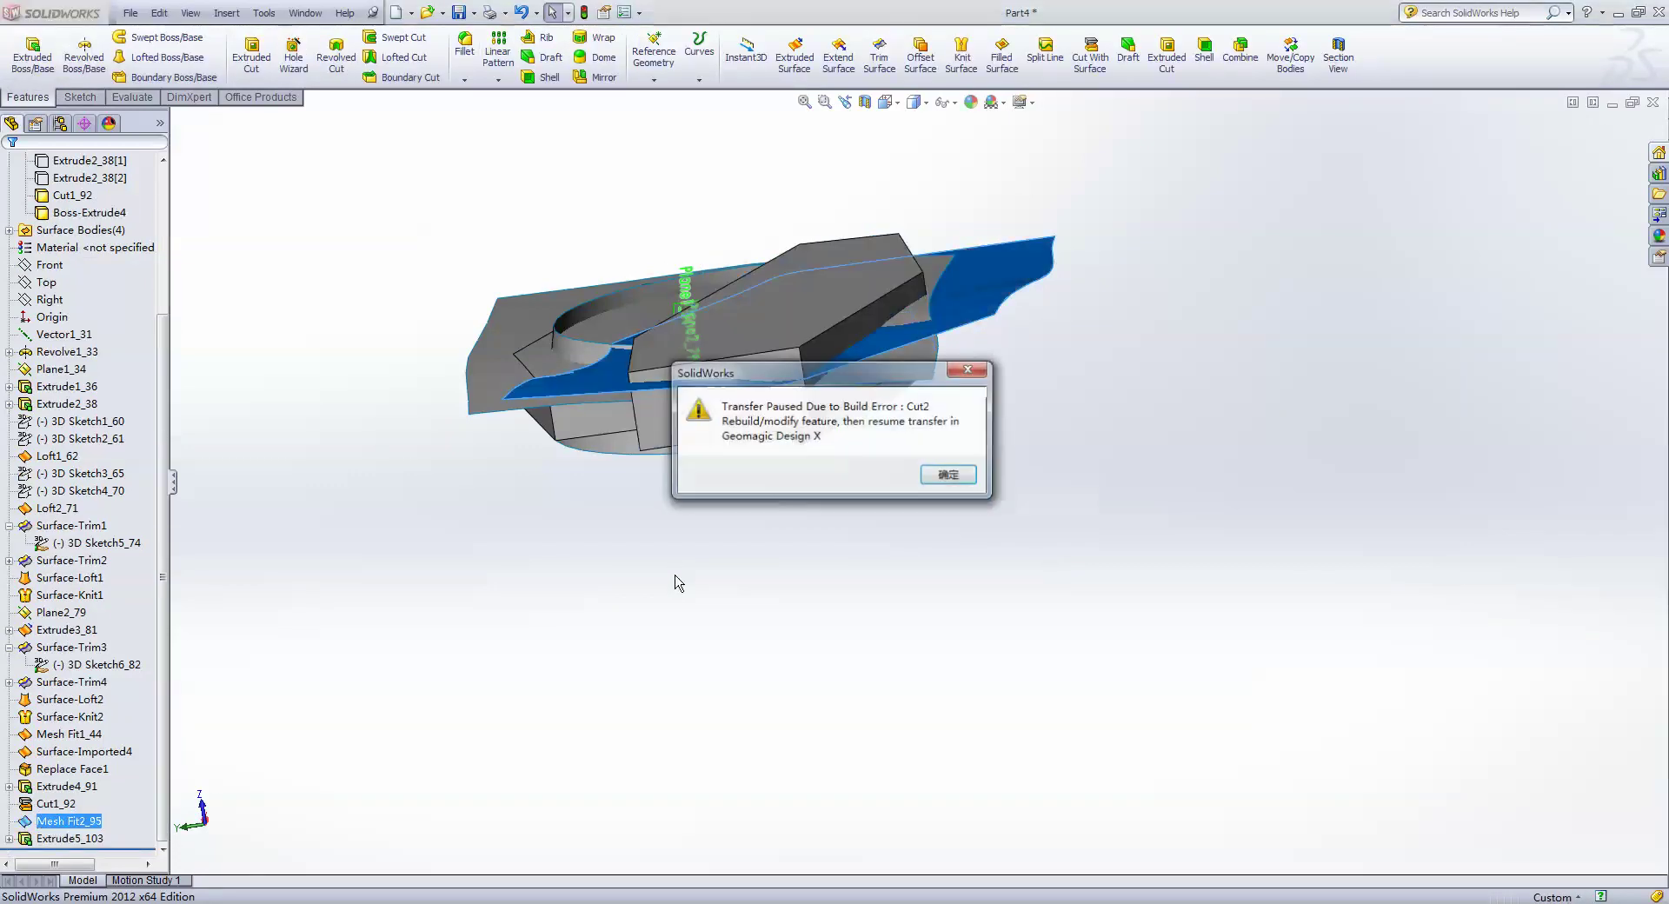
- Cut the hexagonal Extrude5_103 block with the Mesh Fit2_95 surface, selecting the body manually
{"action": "left_click", "coordinate": [950, 474]}
{"action": "middle_click_drag", "start_coordinate": [920, 532], "coordinate": [629, 633]}
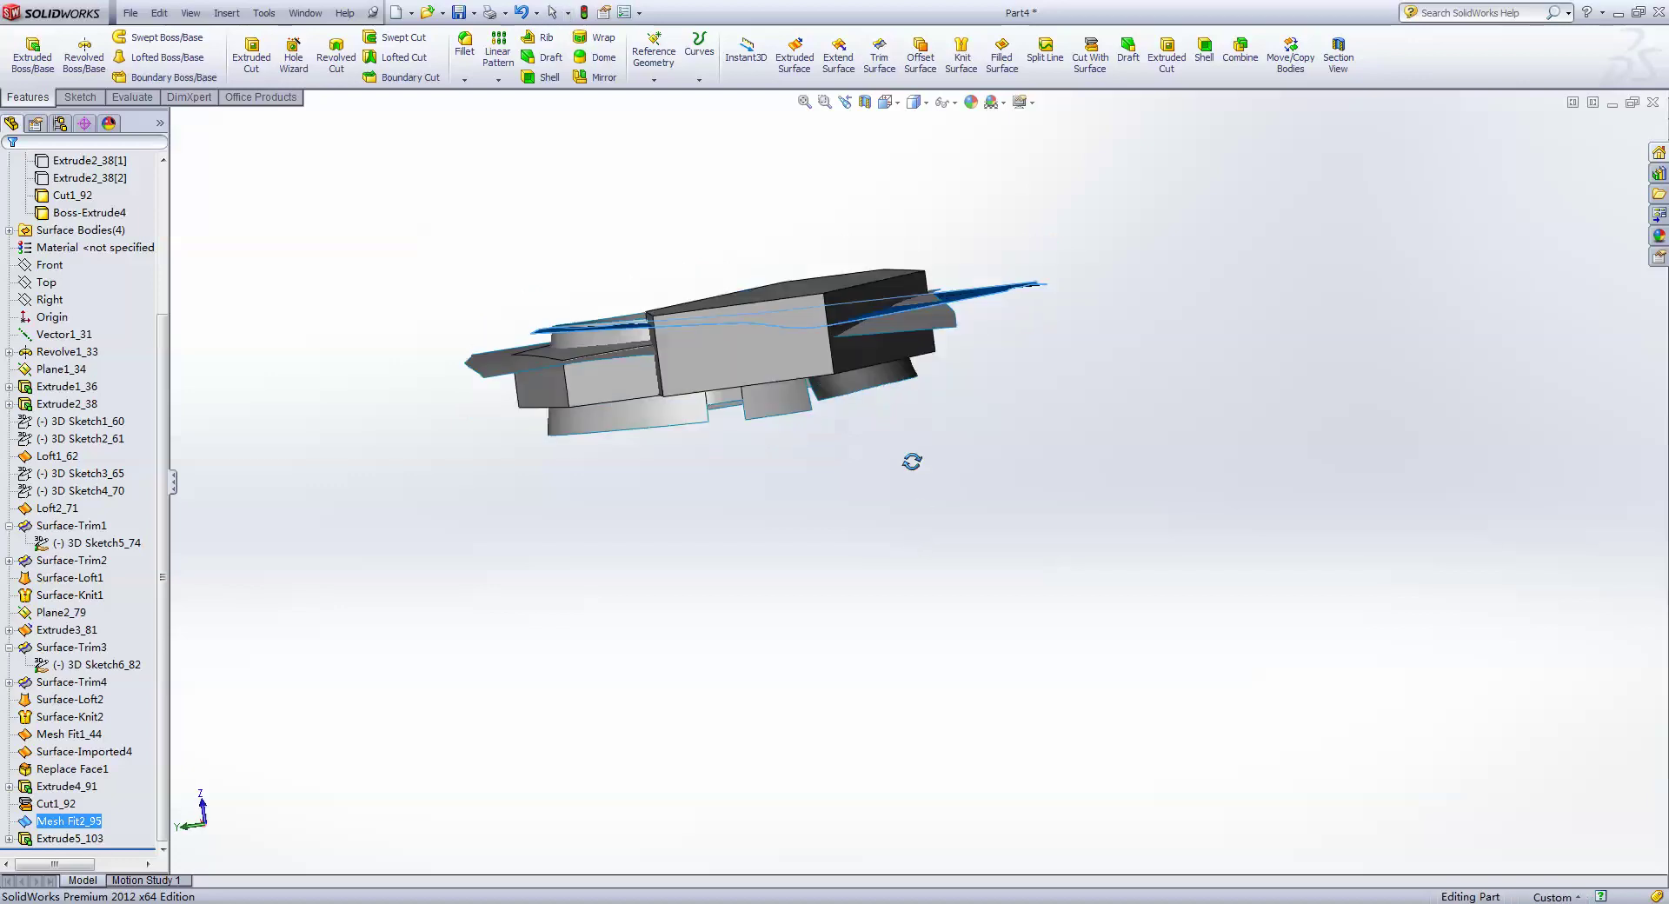
{"action": "left_click", "coordinate": [635, 647]}
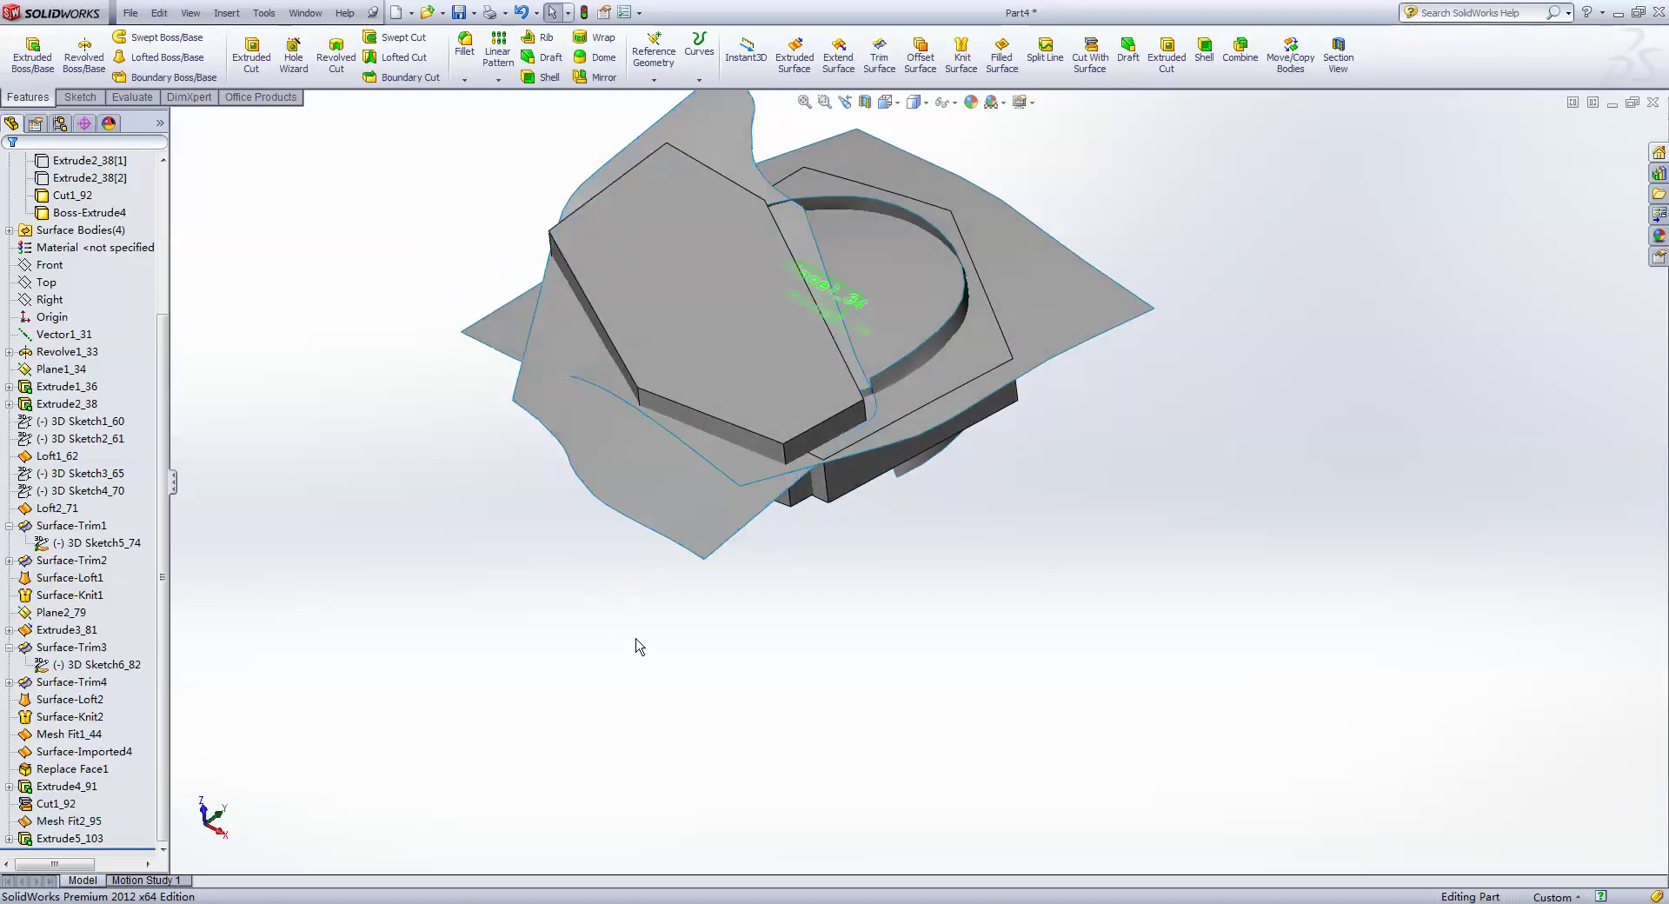
{"action": "left_click", "coordinate": [1090, 54]}
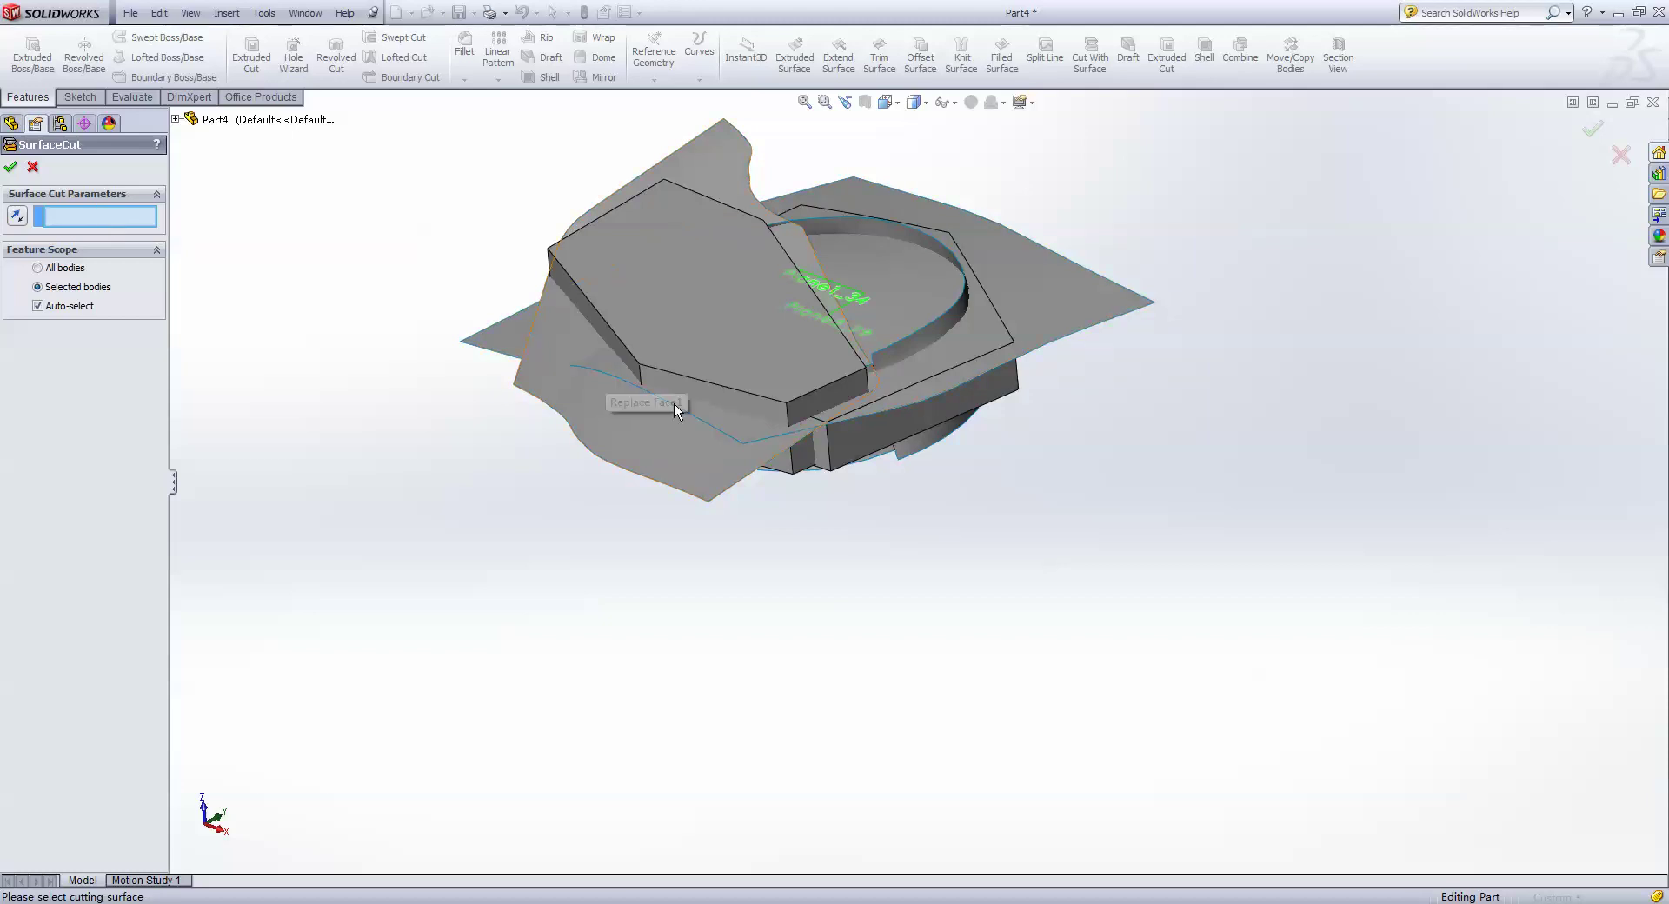
{"action": "scroll", "coordinate": [661, 396], "scroll_direction": "down", "scroll_amount": 1}
{"action": "scroll", "coordinate": [708, 361], "scroll_direction": "down", "scroll_amount": 1}
{"action": "left_click", "coordinate": [634, 435]}
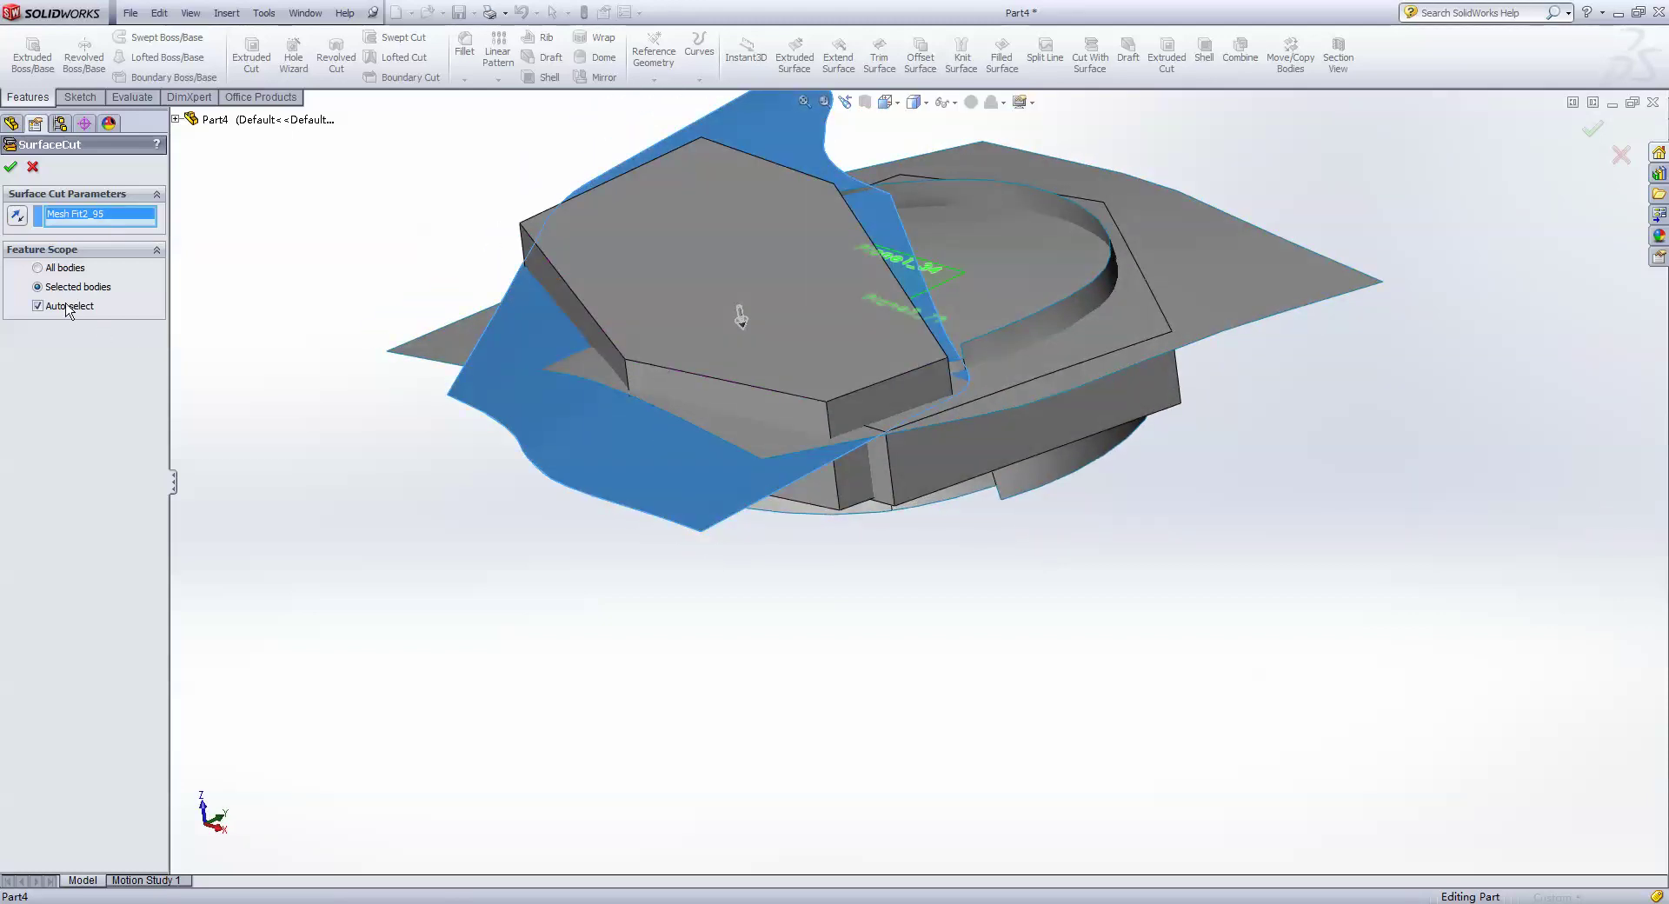
{"action": "left_click", "coordinate": [38, 306]}
{"action": "left_click", "coordinate": [720, 362]}
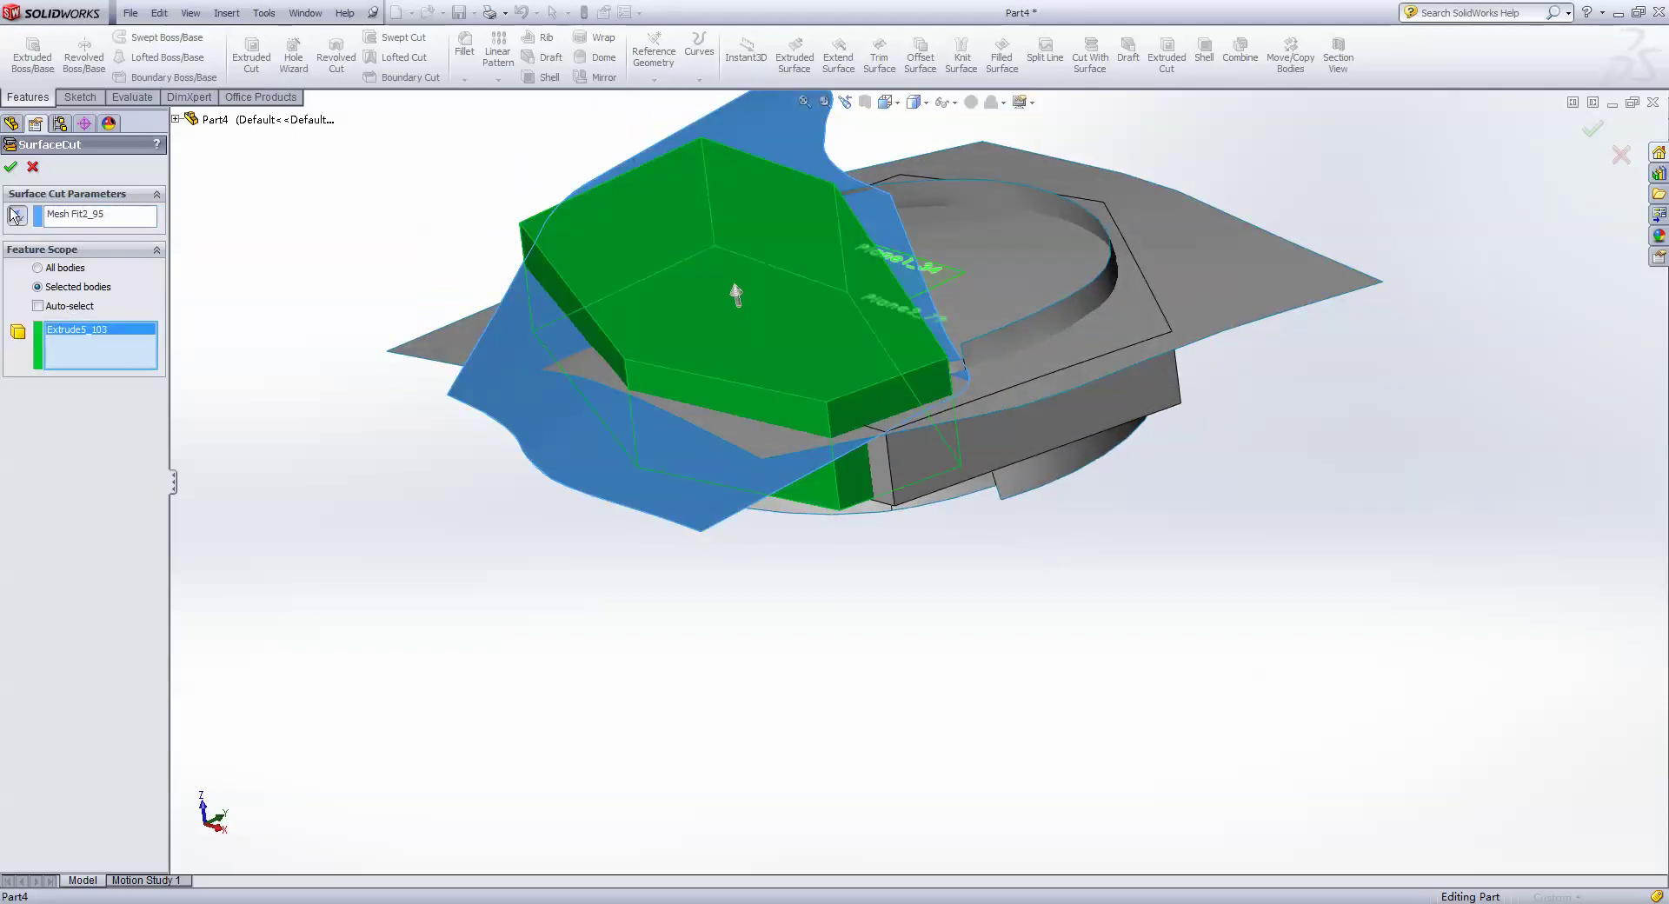
{"action": "left_click", "coordinate": [10, 166]}
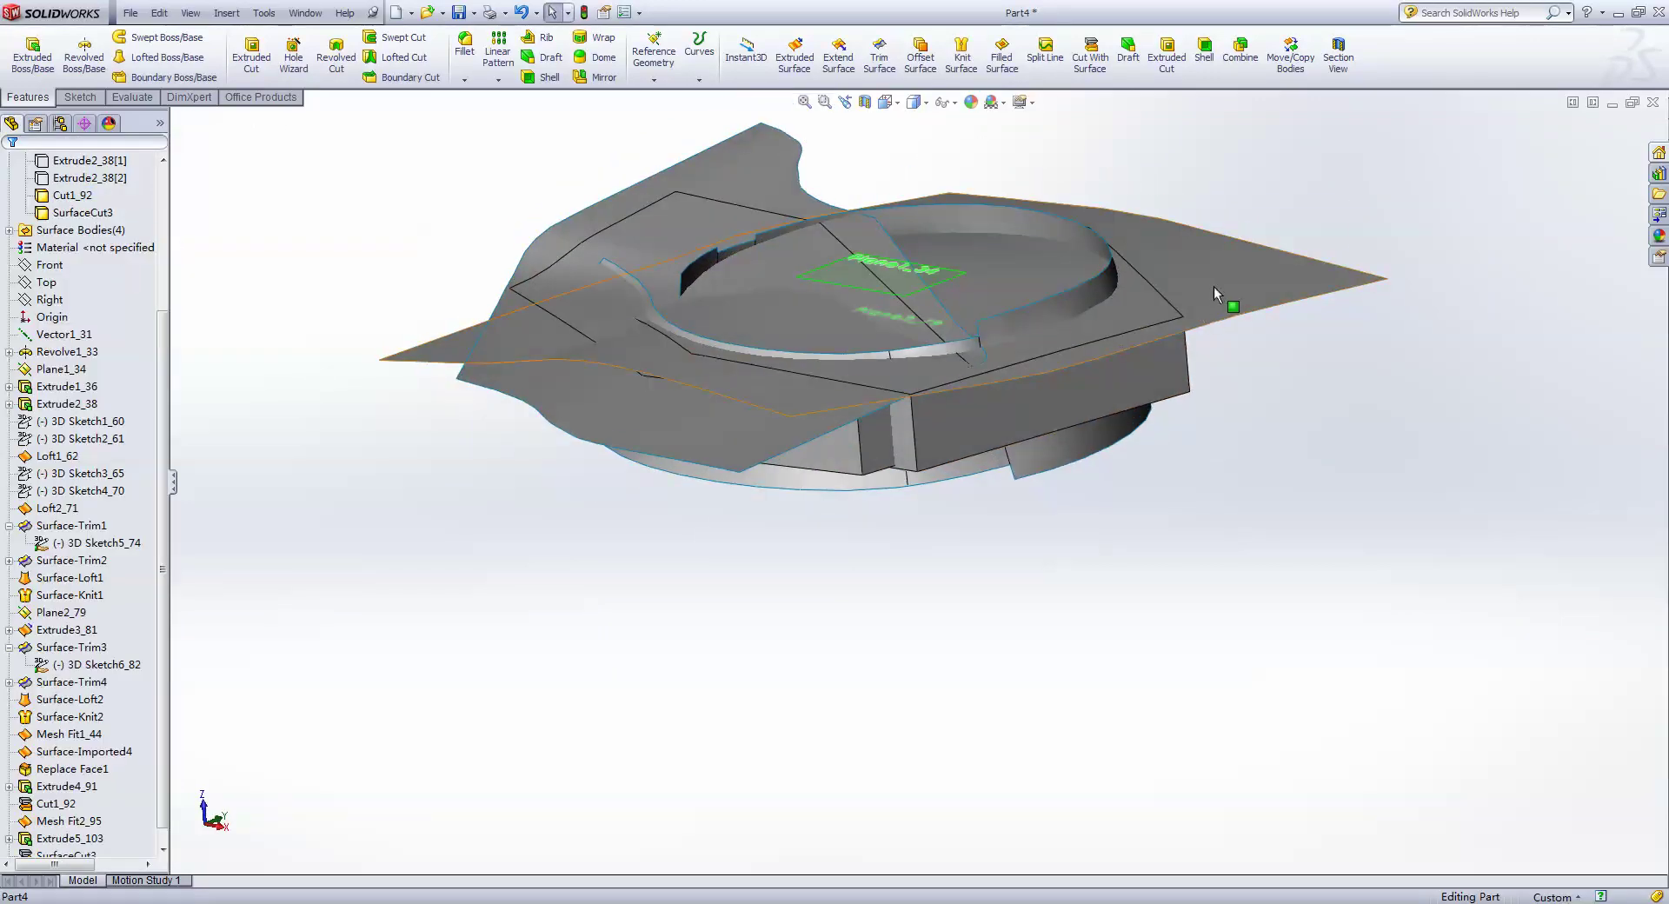
- Hide the surface bodies, then show the knitted ring surface Surface-Knit2 again
{"action": "left_click", "coordinate": [1213, 288]}
{"action": "left_click", "coordinate": [9, 230]}
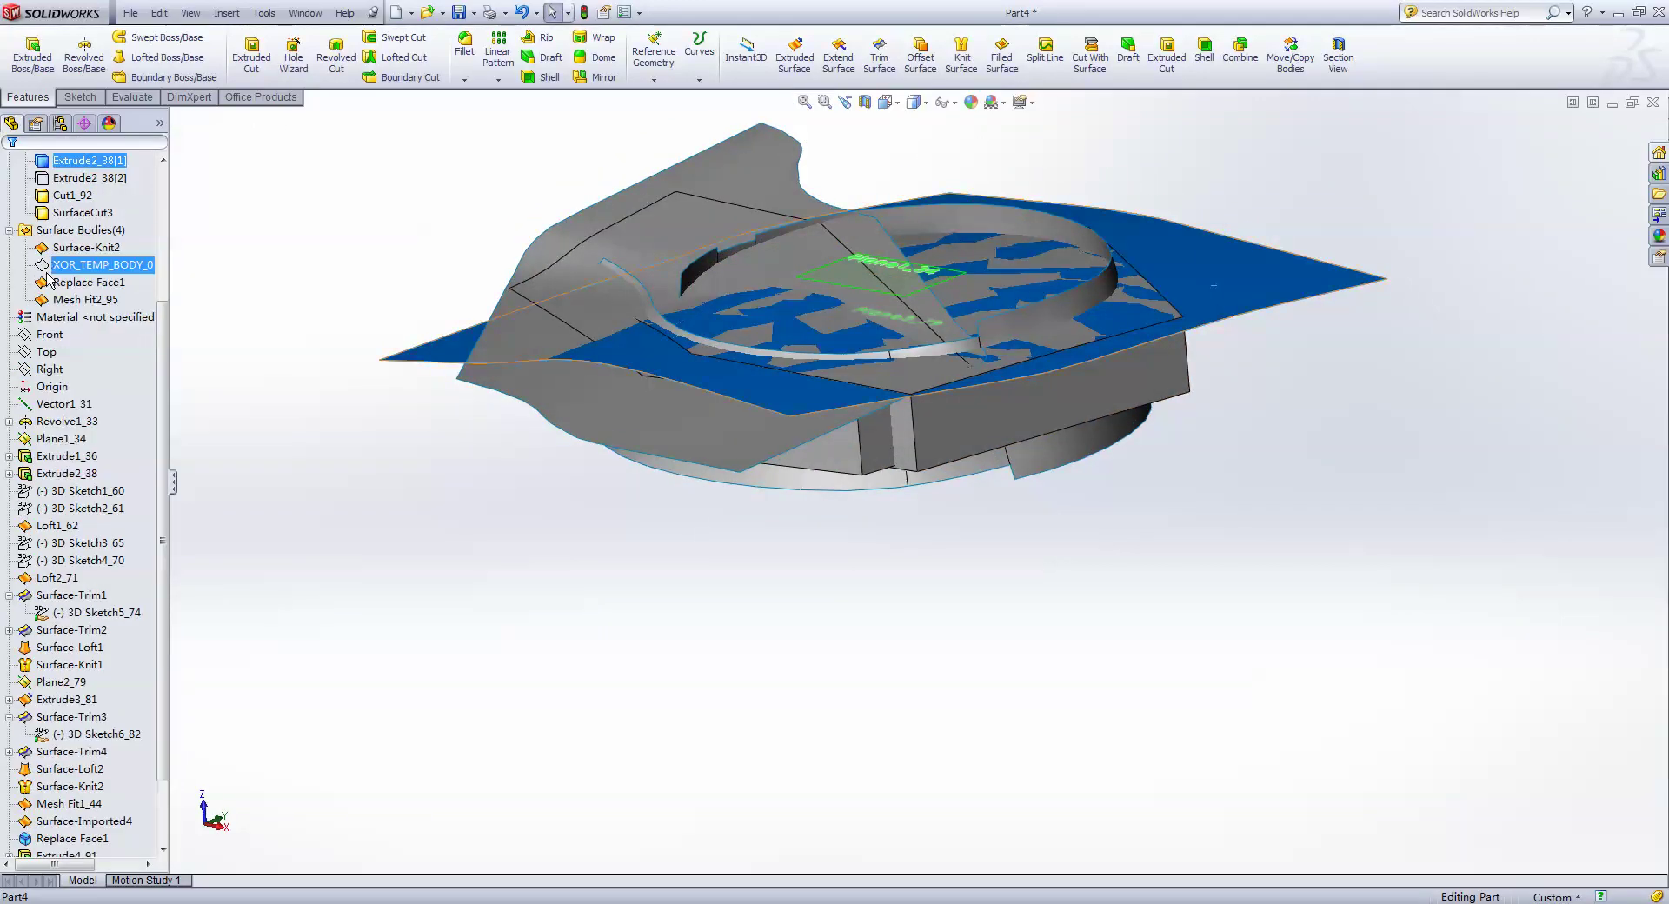
{"action": "left_click", "coordinate": [85, 247]}
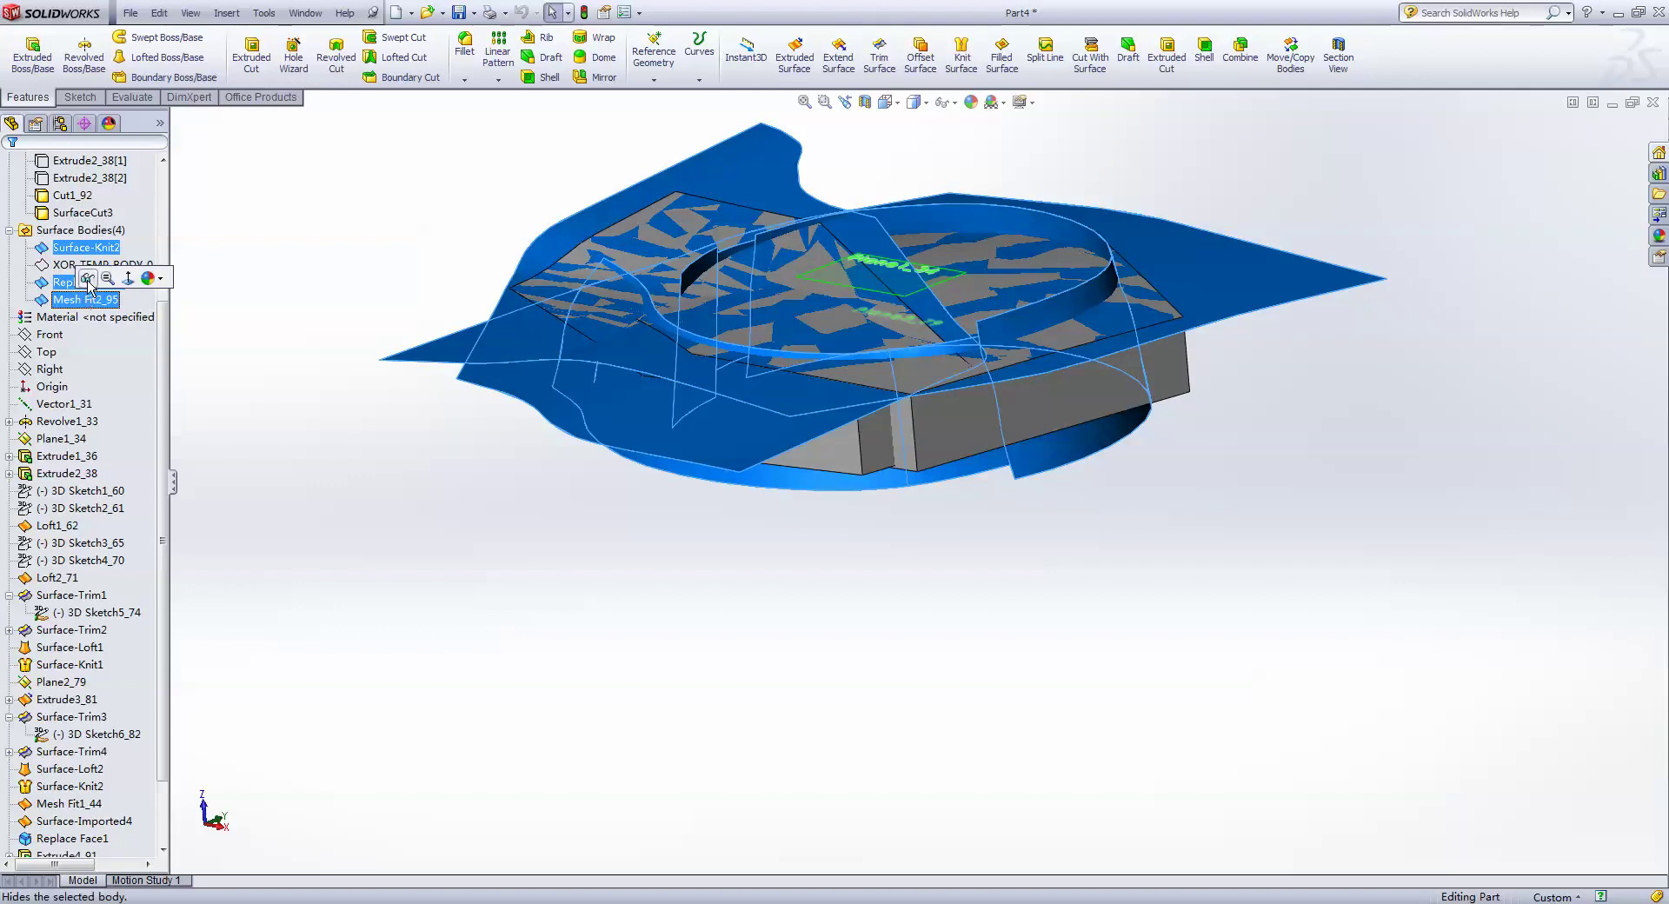
{"action": "left_click", "coordinate": [87, 277]}
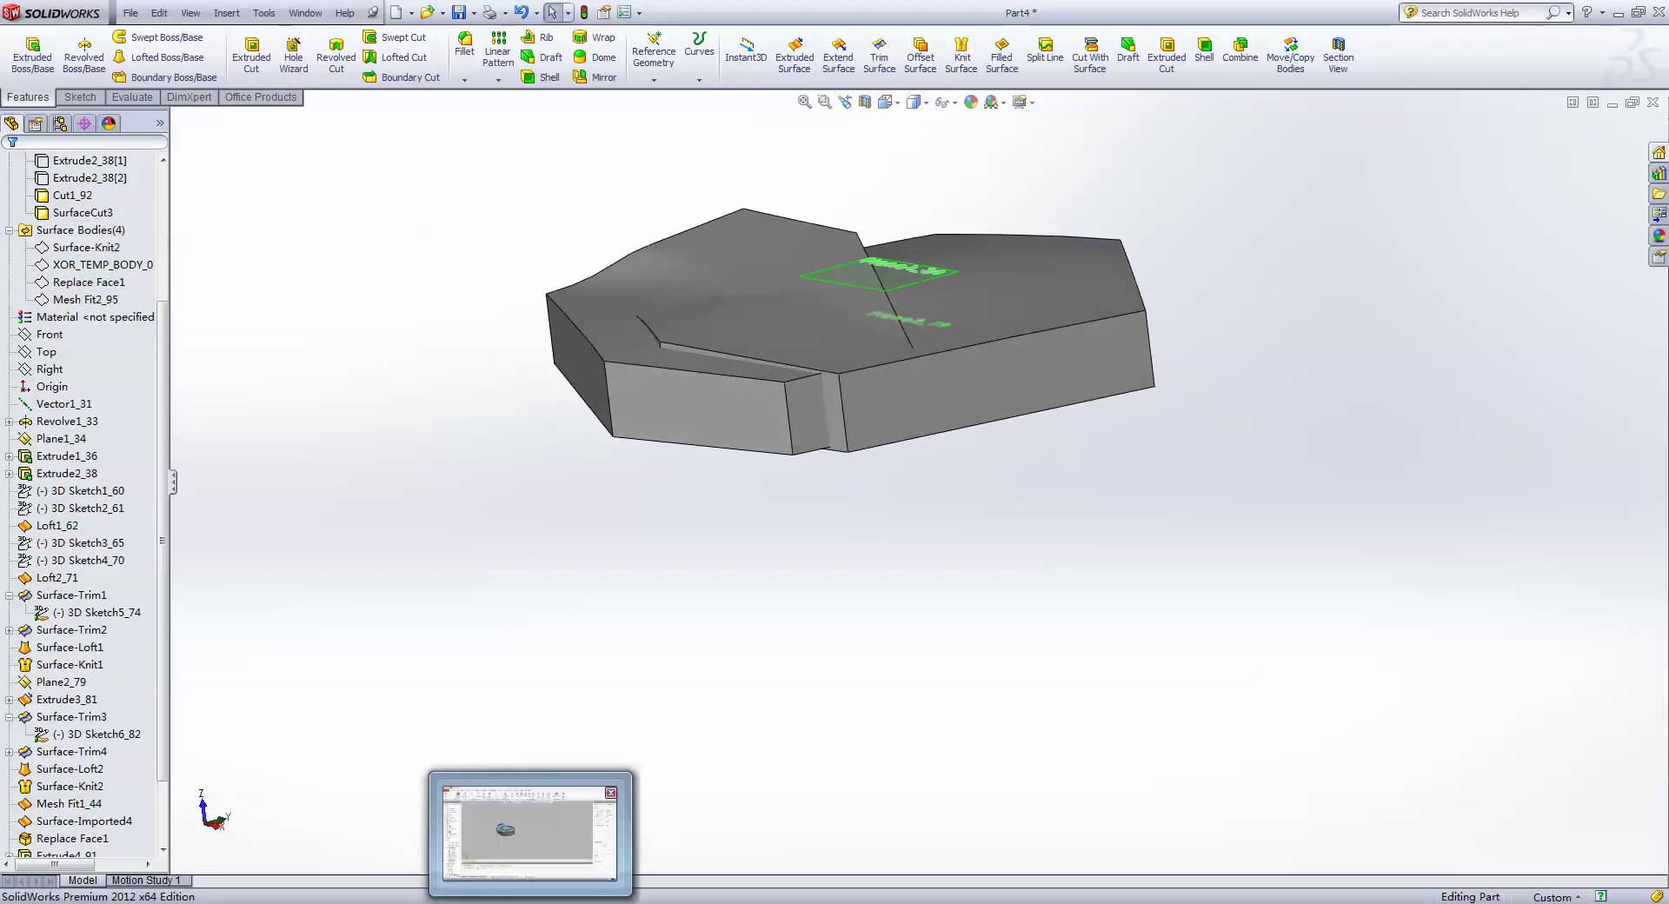
{"action": "middle_click_drag", "start_coordinate": [735, 636], "coordinate": [465, 525]}
{"action": "left_click", "coordinate": [87, 246]}
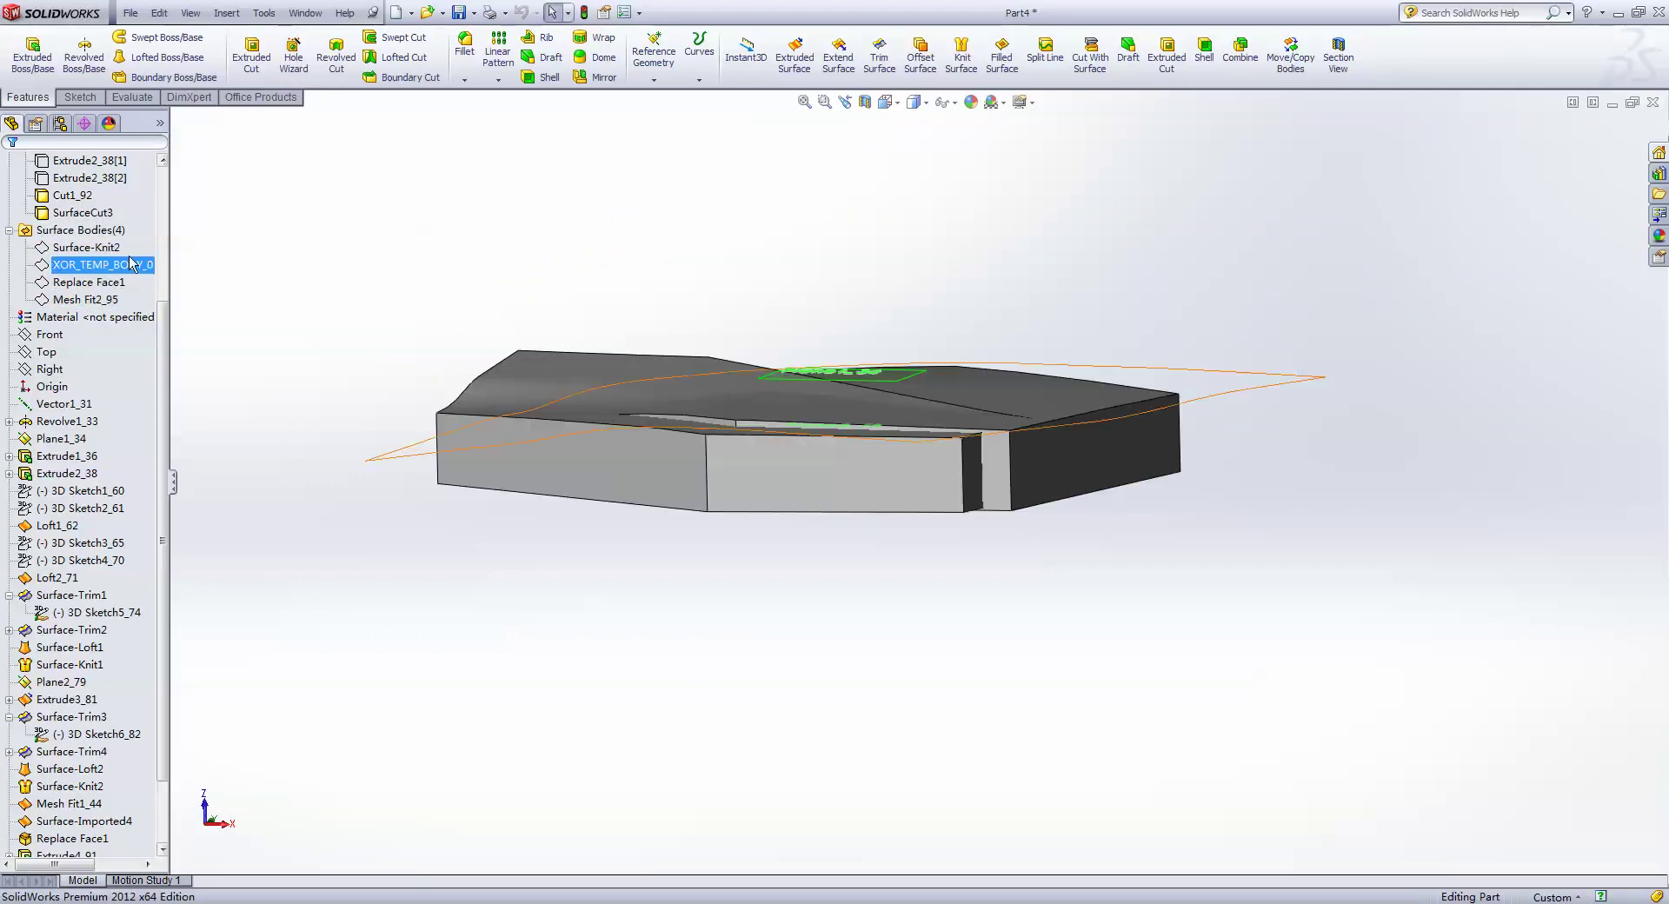
{"action": "left_click", "coordinate": [166, 216]}
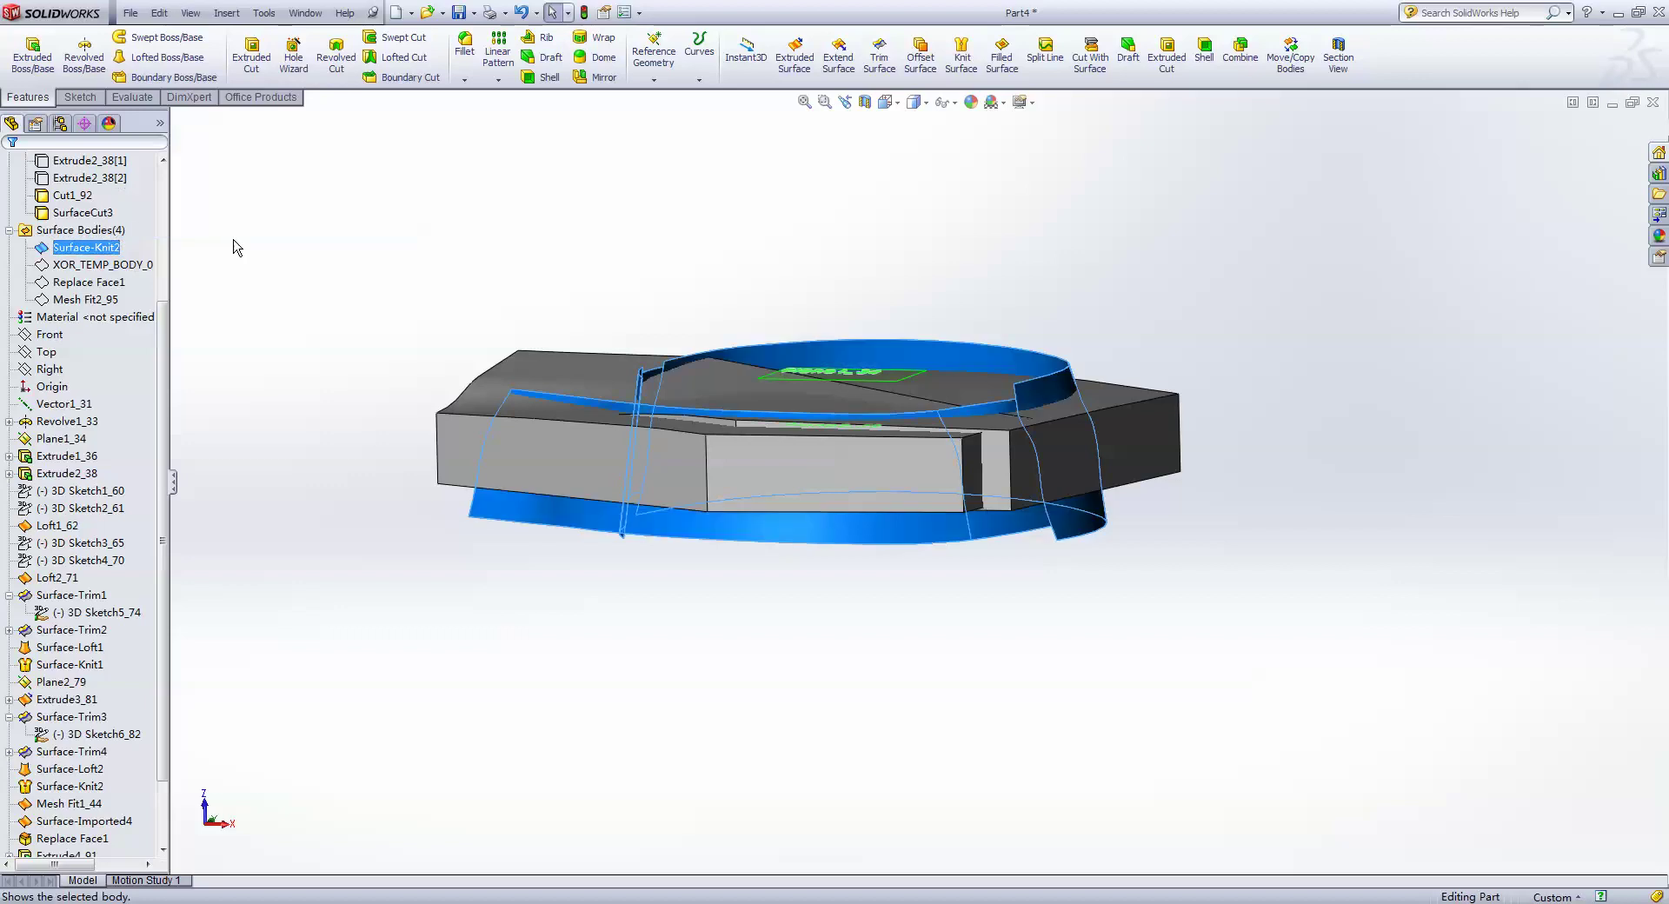
- Extend the picked surface edge by 100 mm
{"action": "left_click", "coordinate": [839, 62]}
{"action": "left_click", "coordinate": [472, 508]}
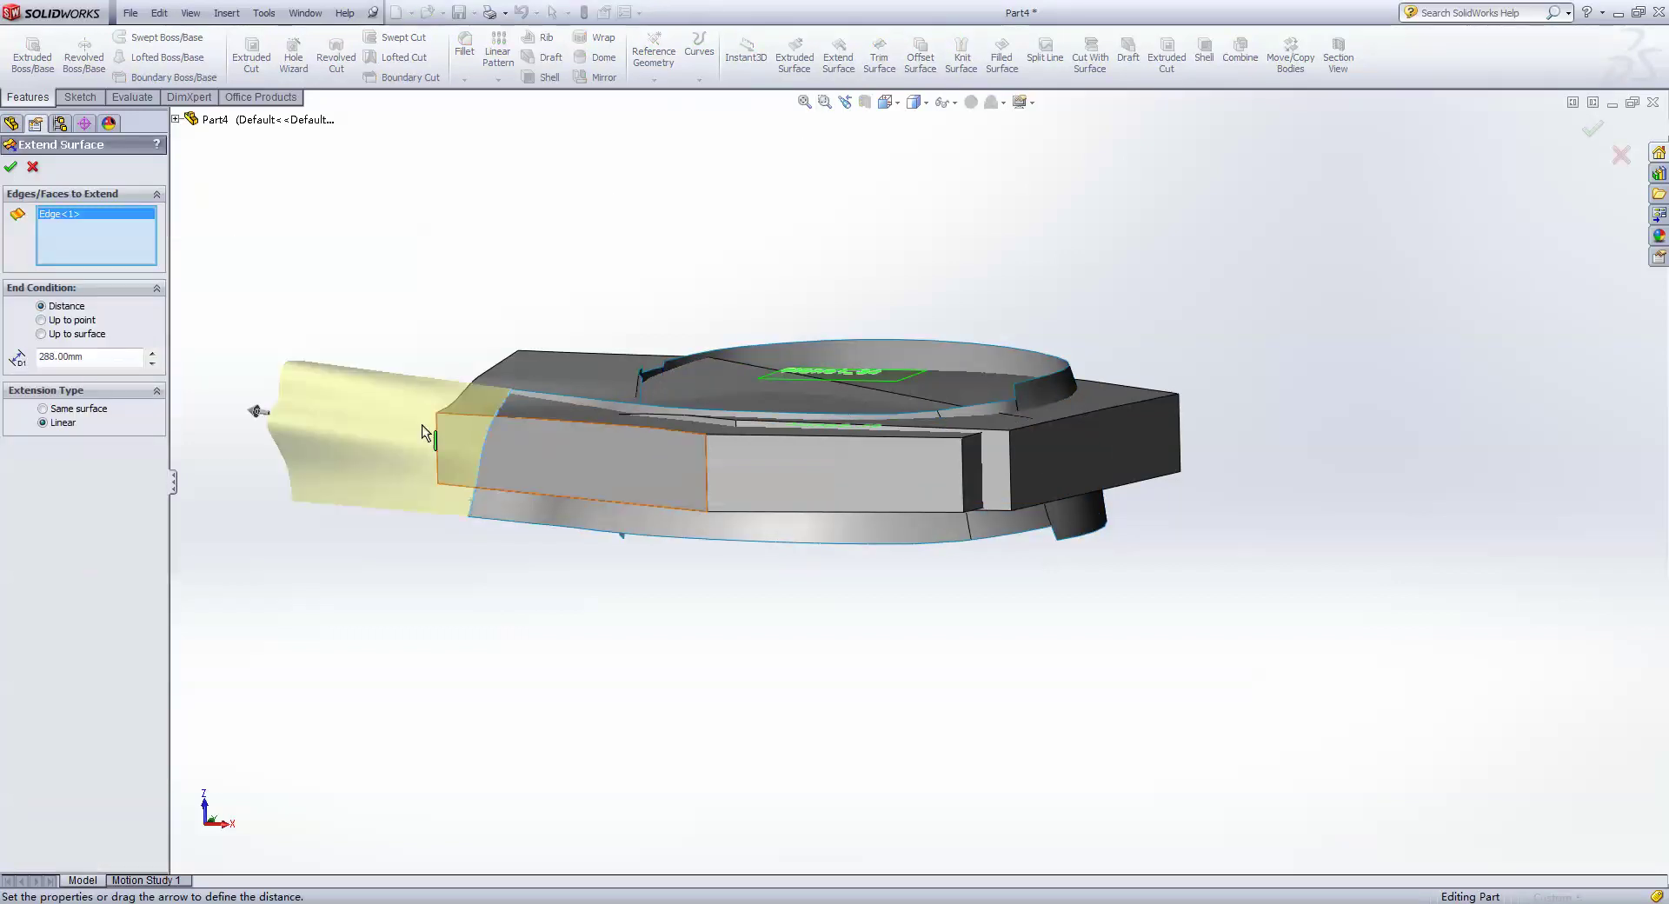
{"action": "type", "text": "100"}
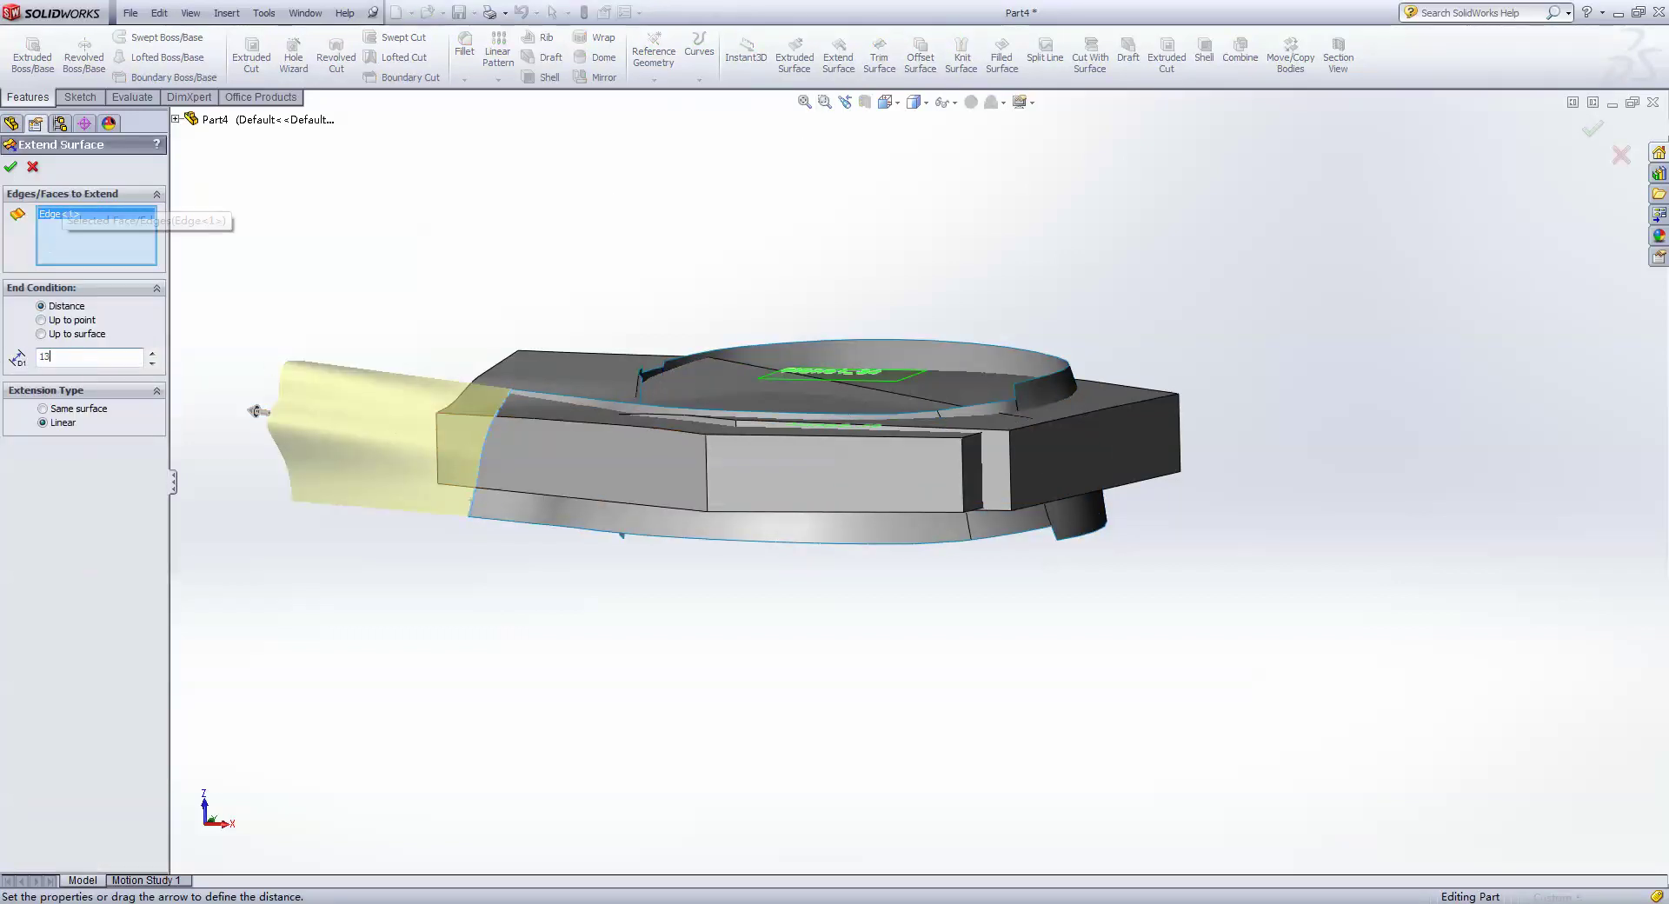
{"action": "key", "text": "Return"}
{"action": "key", "text": "Return"}
- Edit Surface-Extend1 into a 130 mm linear extension, then start an offset surface
{"action": "middle_click_drag", "start_coordinate": [646, 377], "coordinate": [620, 424]}
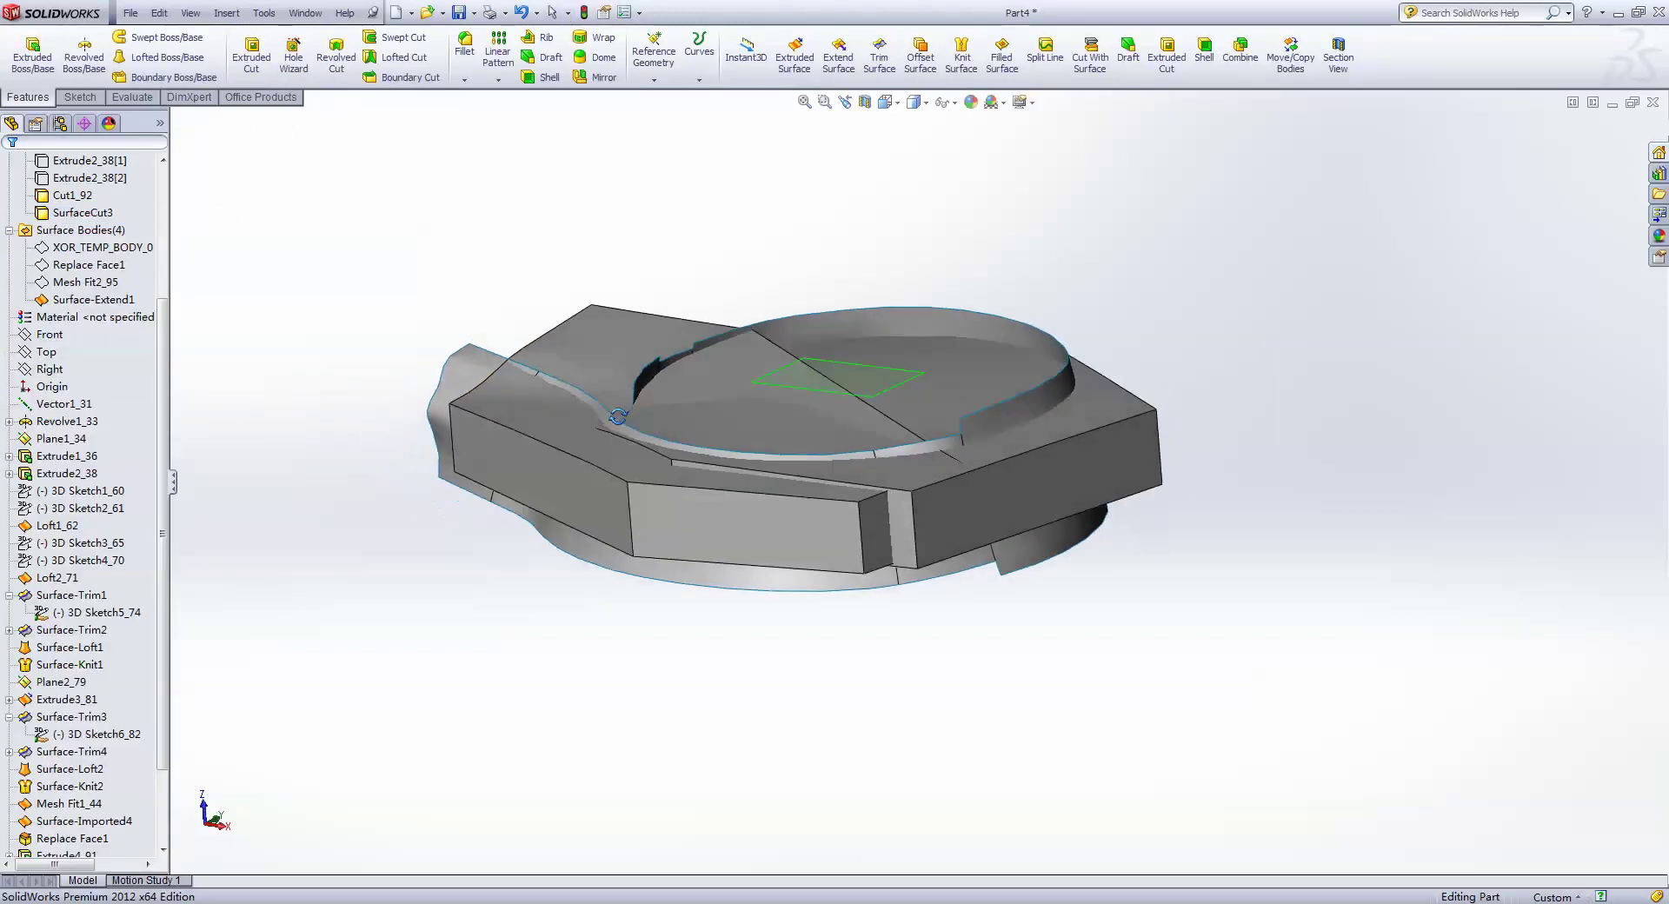
{"action": "left_click", "coordinate": [451, 409]}
{"action": "left_click", "coordinate": [497, 311]}
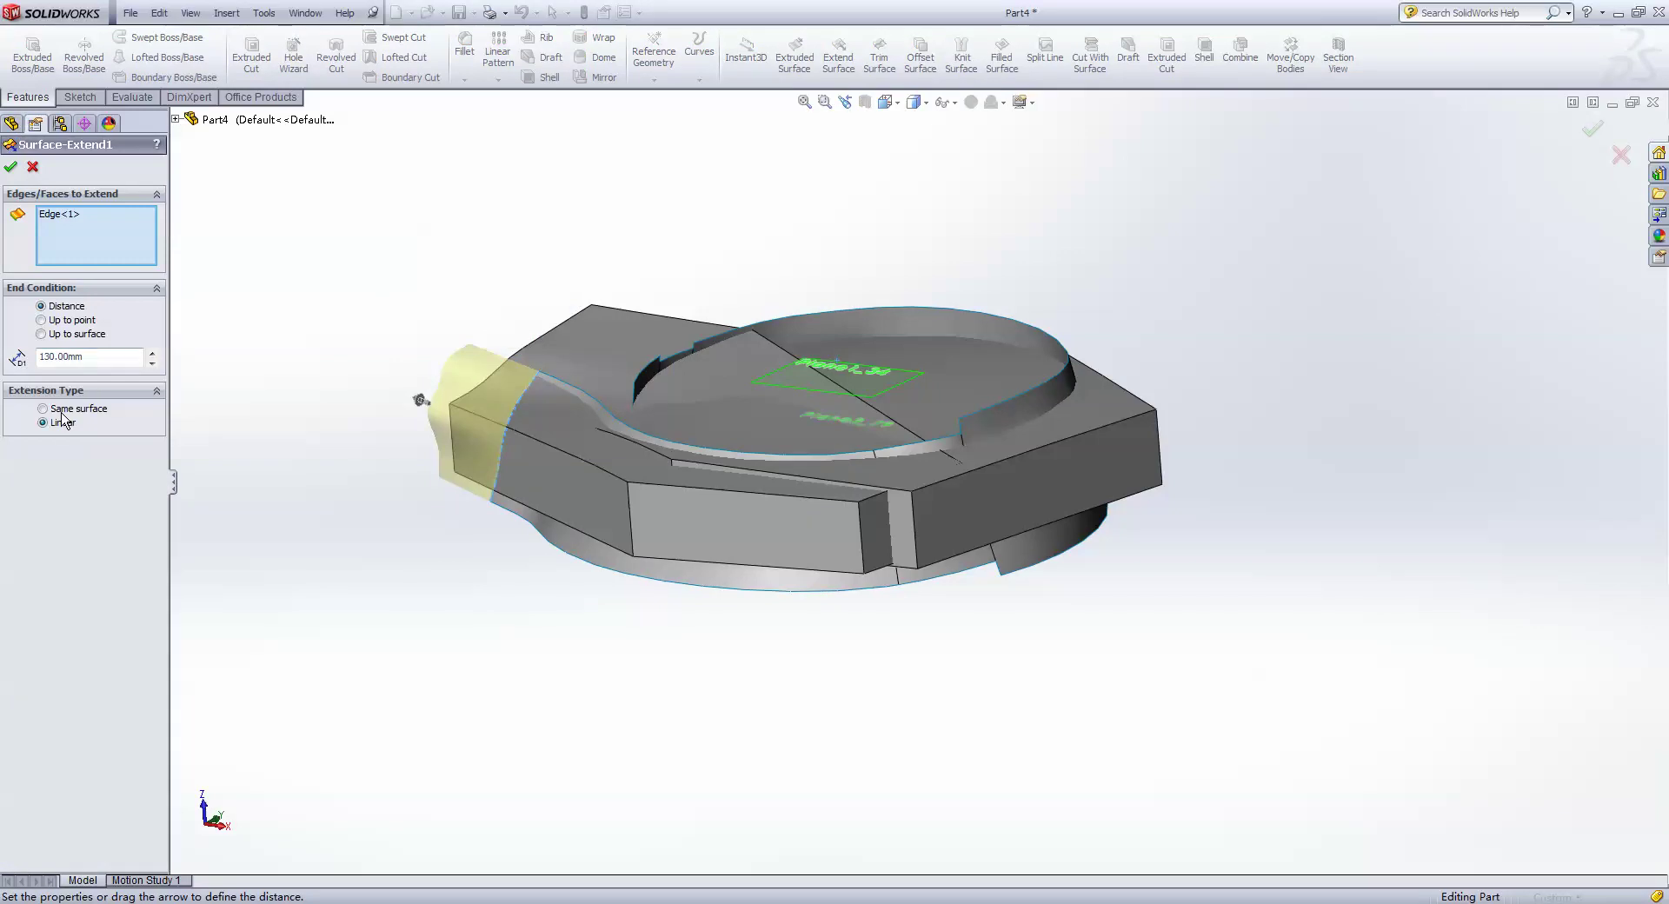
{"action": "left_click", "coordinate": [10, 167]}
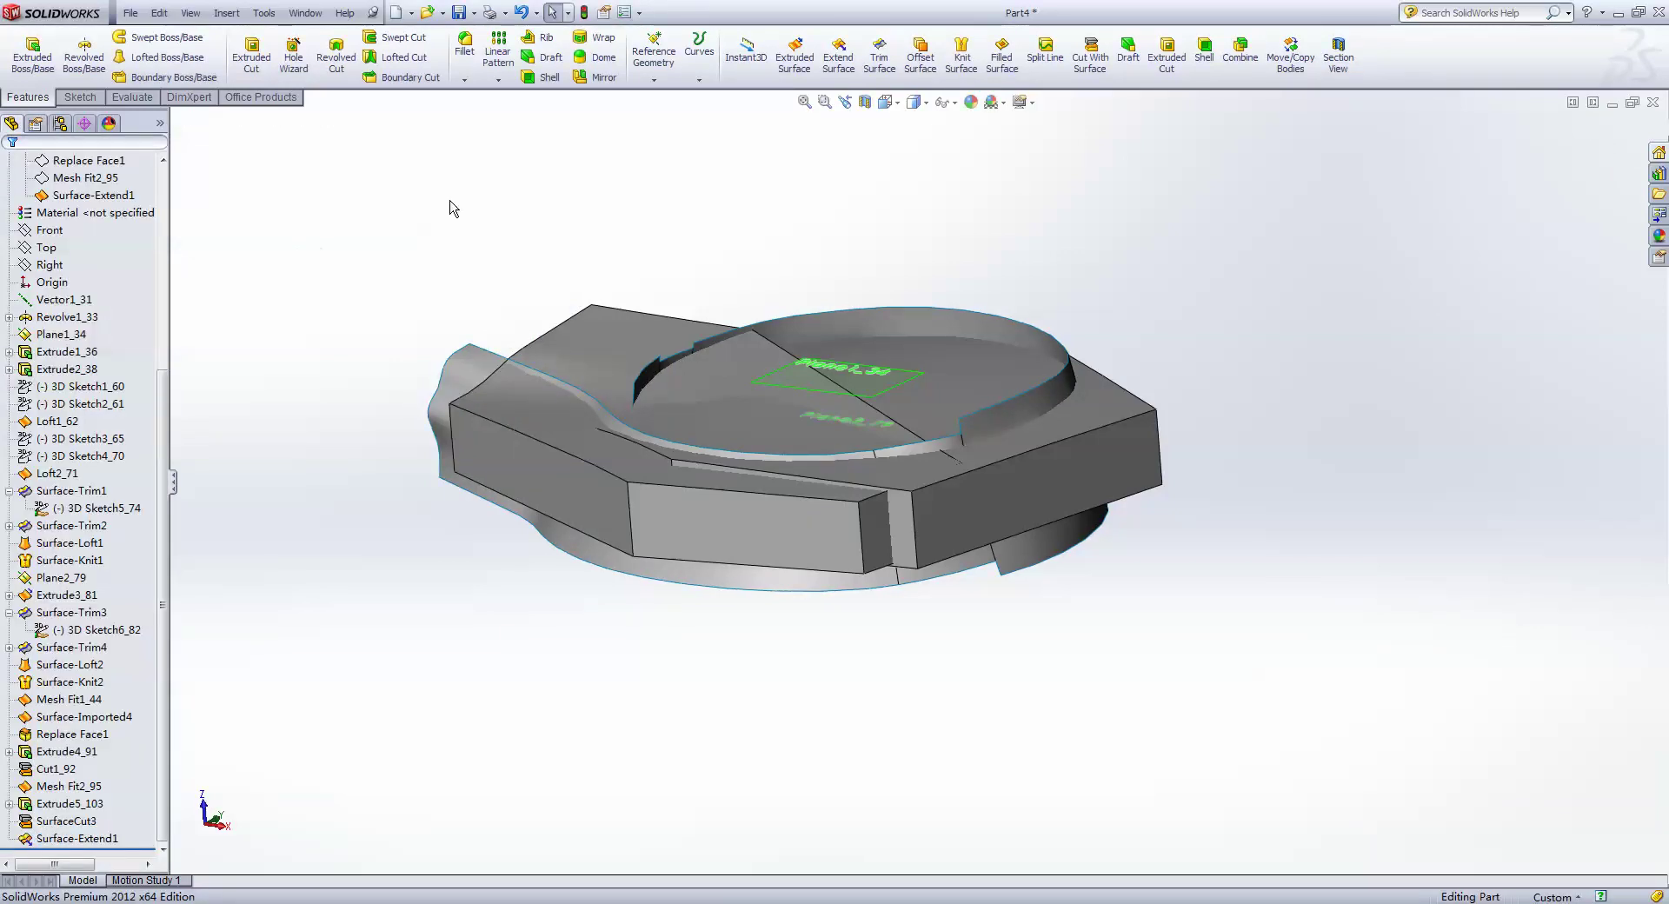
{"action": "left_click", "coordinate": [920, 53]}
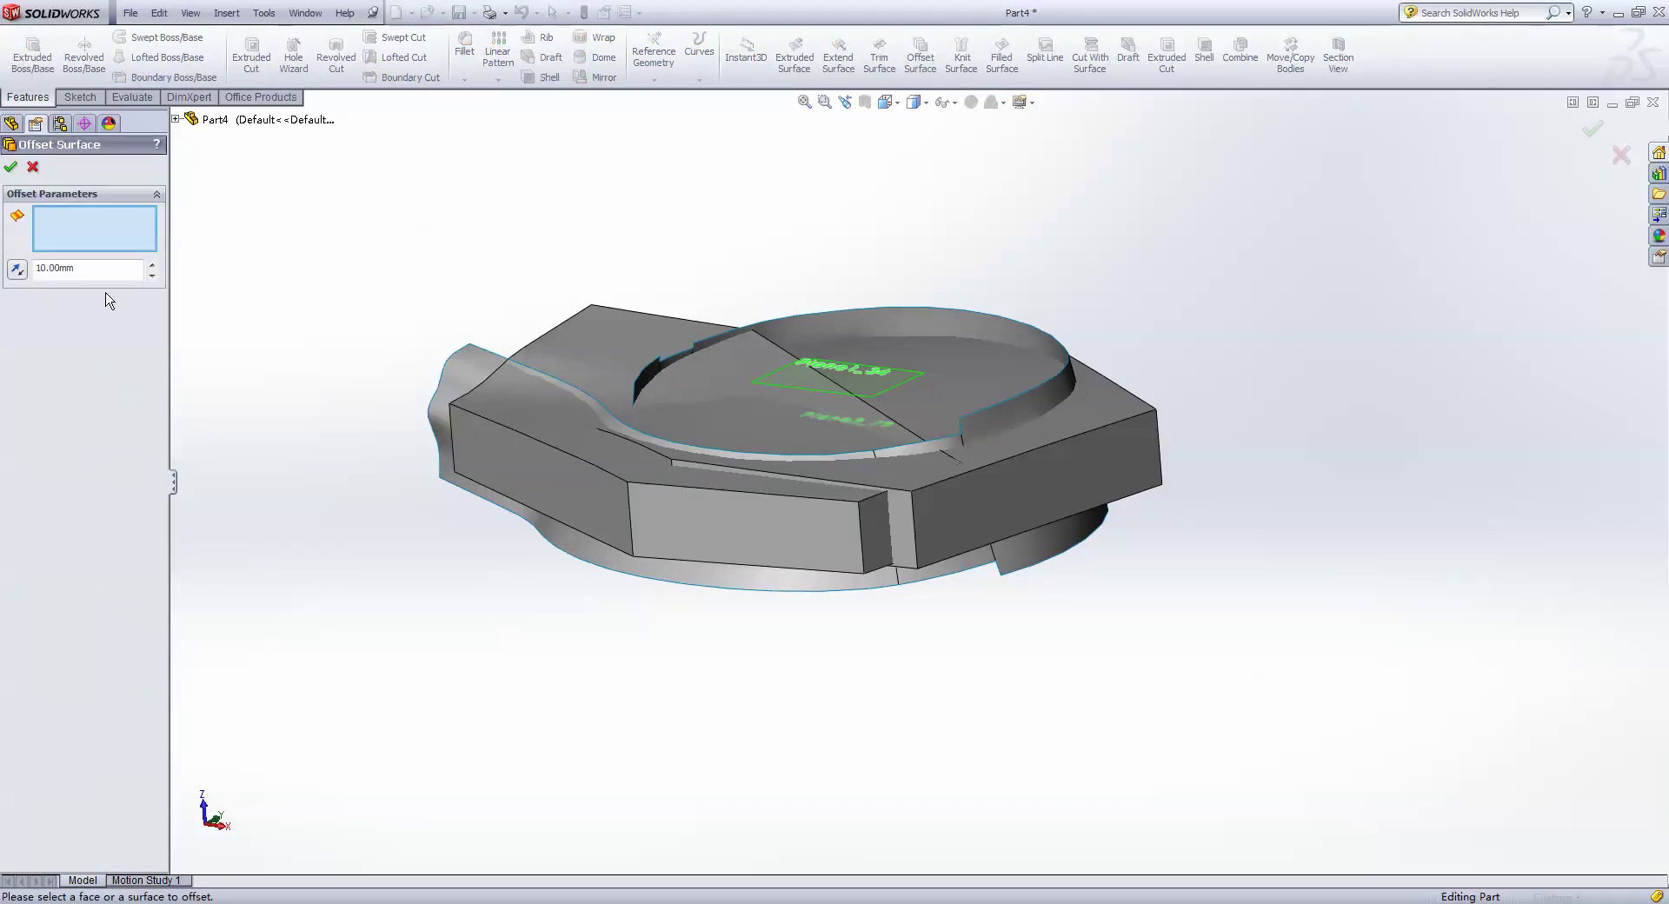
- Copy the two extended faces as a 0 mm offset surface and hide the ring-shaped Loft2_71 body
{"action": "type", "text": "0"}
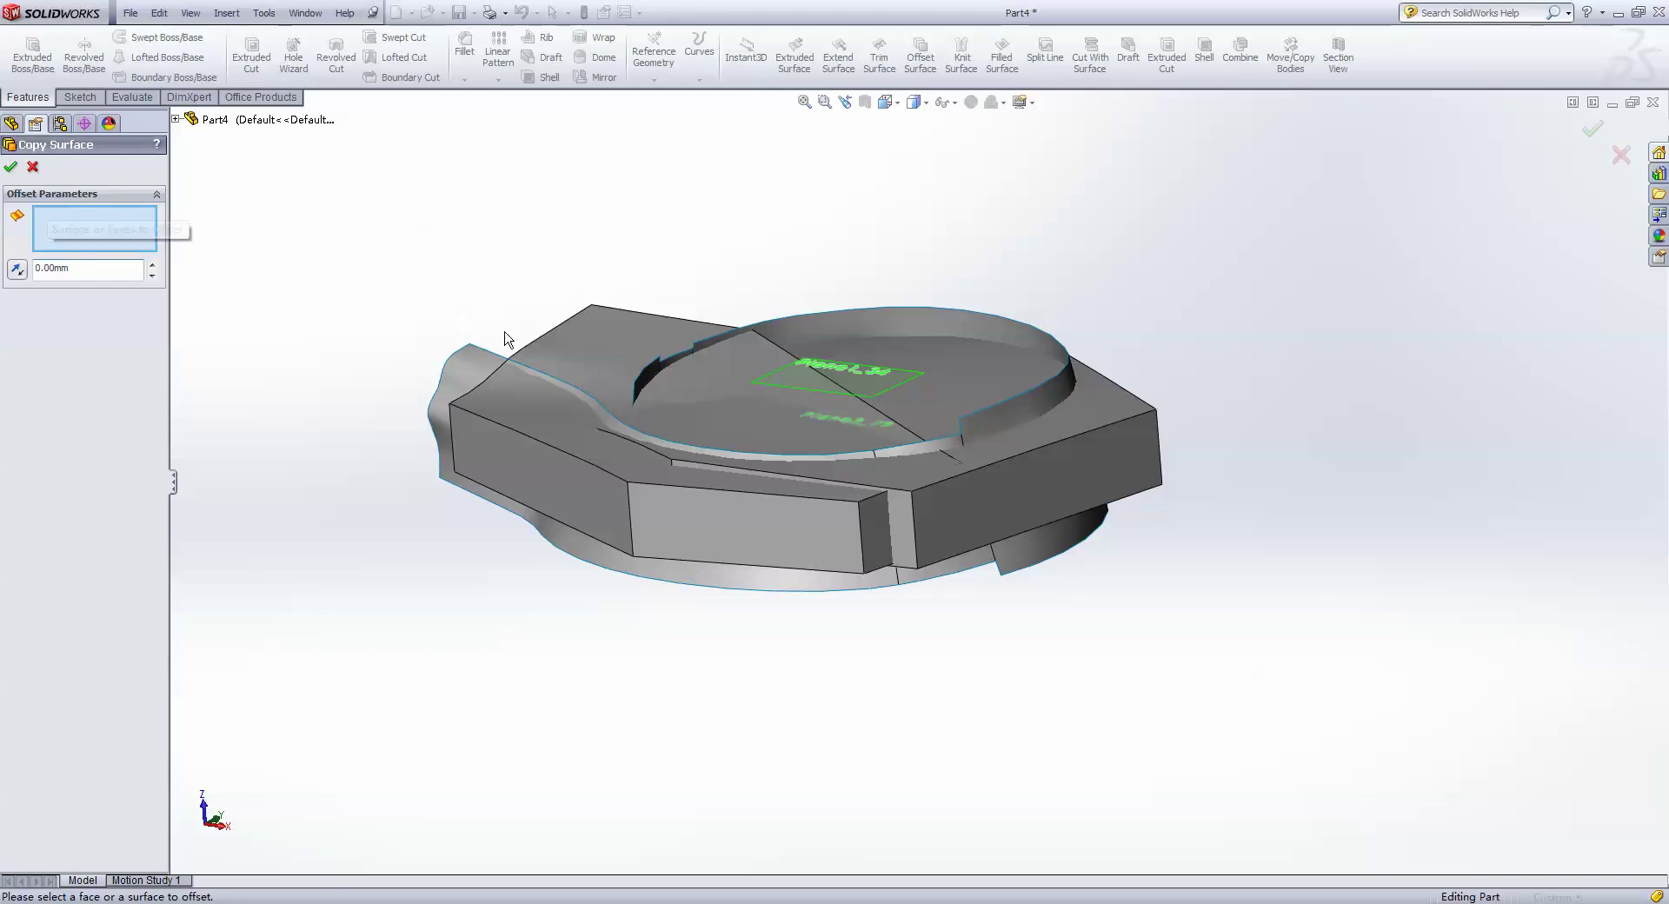
{"action": "left_click", "coordinate": [473, 367]}
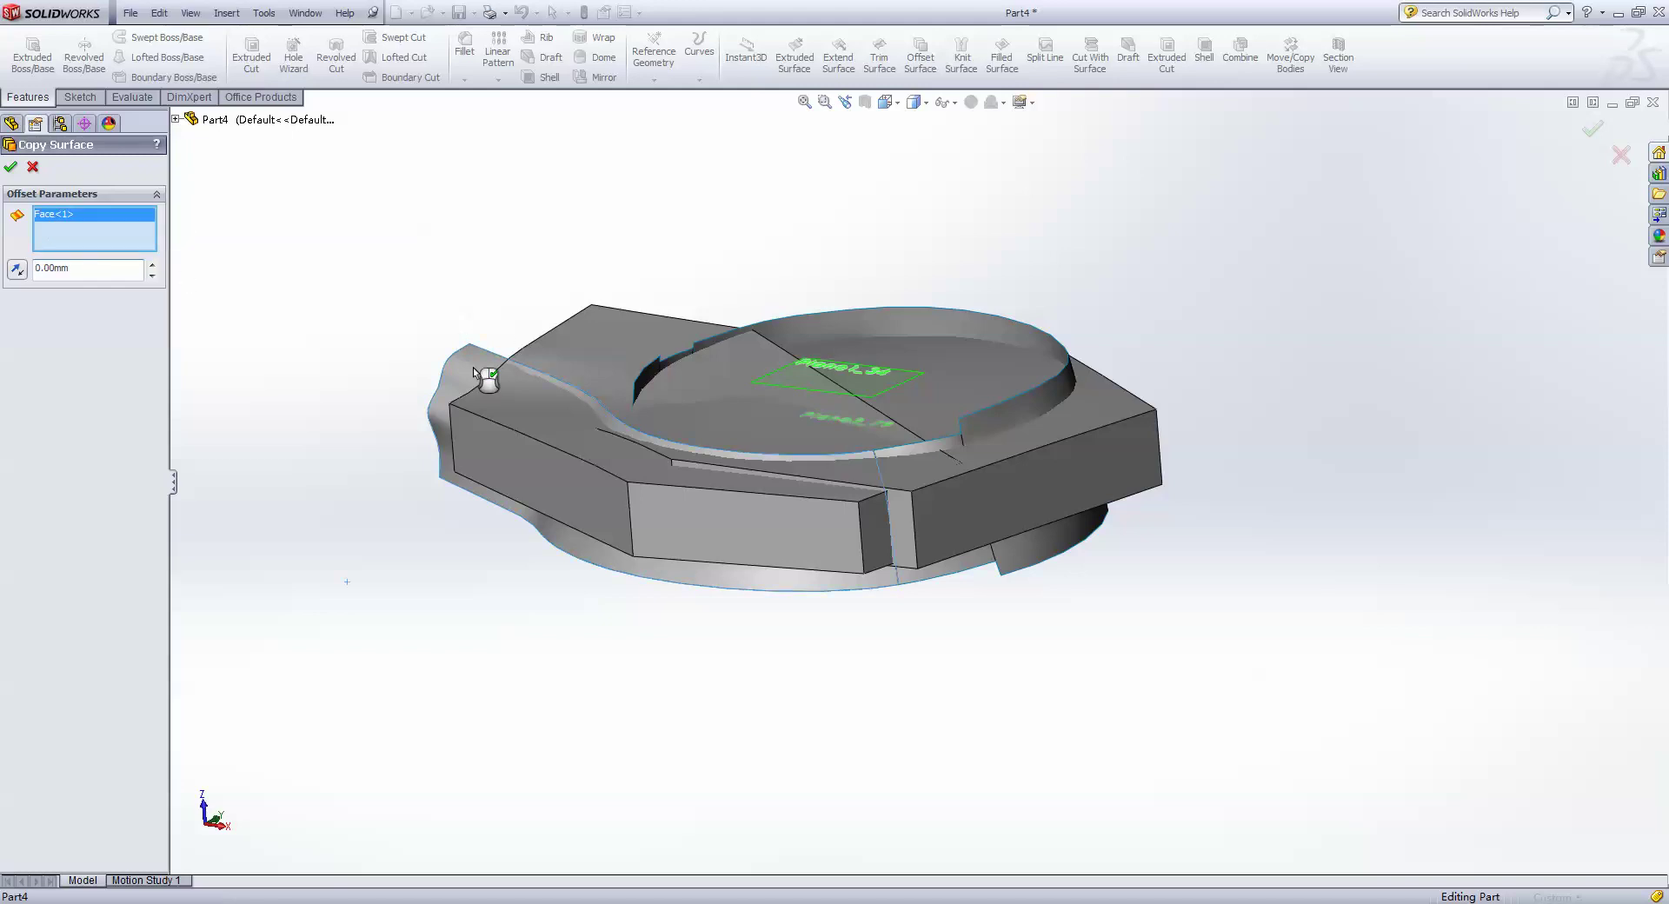
{"action": "left_click", "coordinate": [922, 448]}
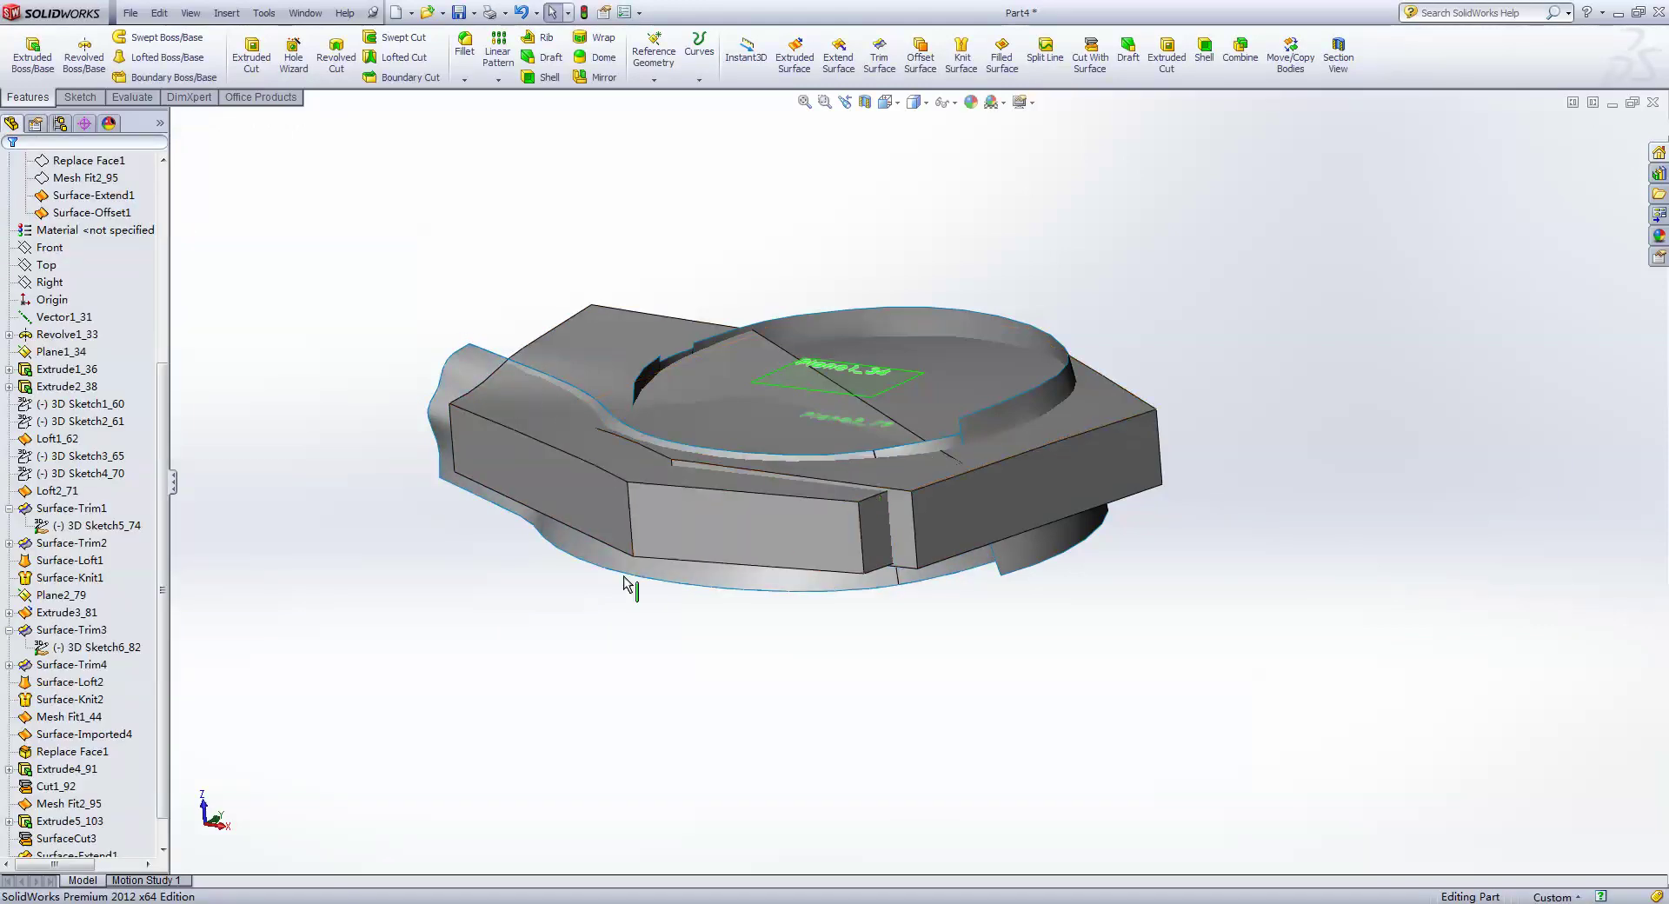
{"action": "middle_click_drag", "start_coordinate": [632, 590], "coordinate": [620, 547]}
{"action": "left_click", "coordinate": [990, 405]}
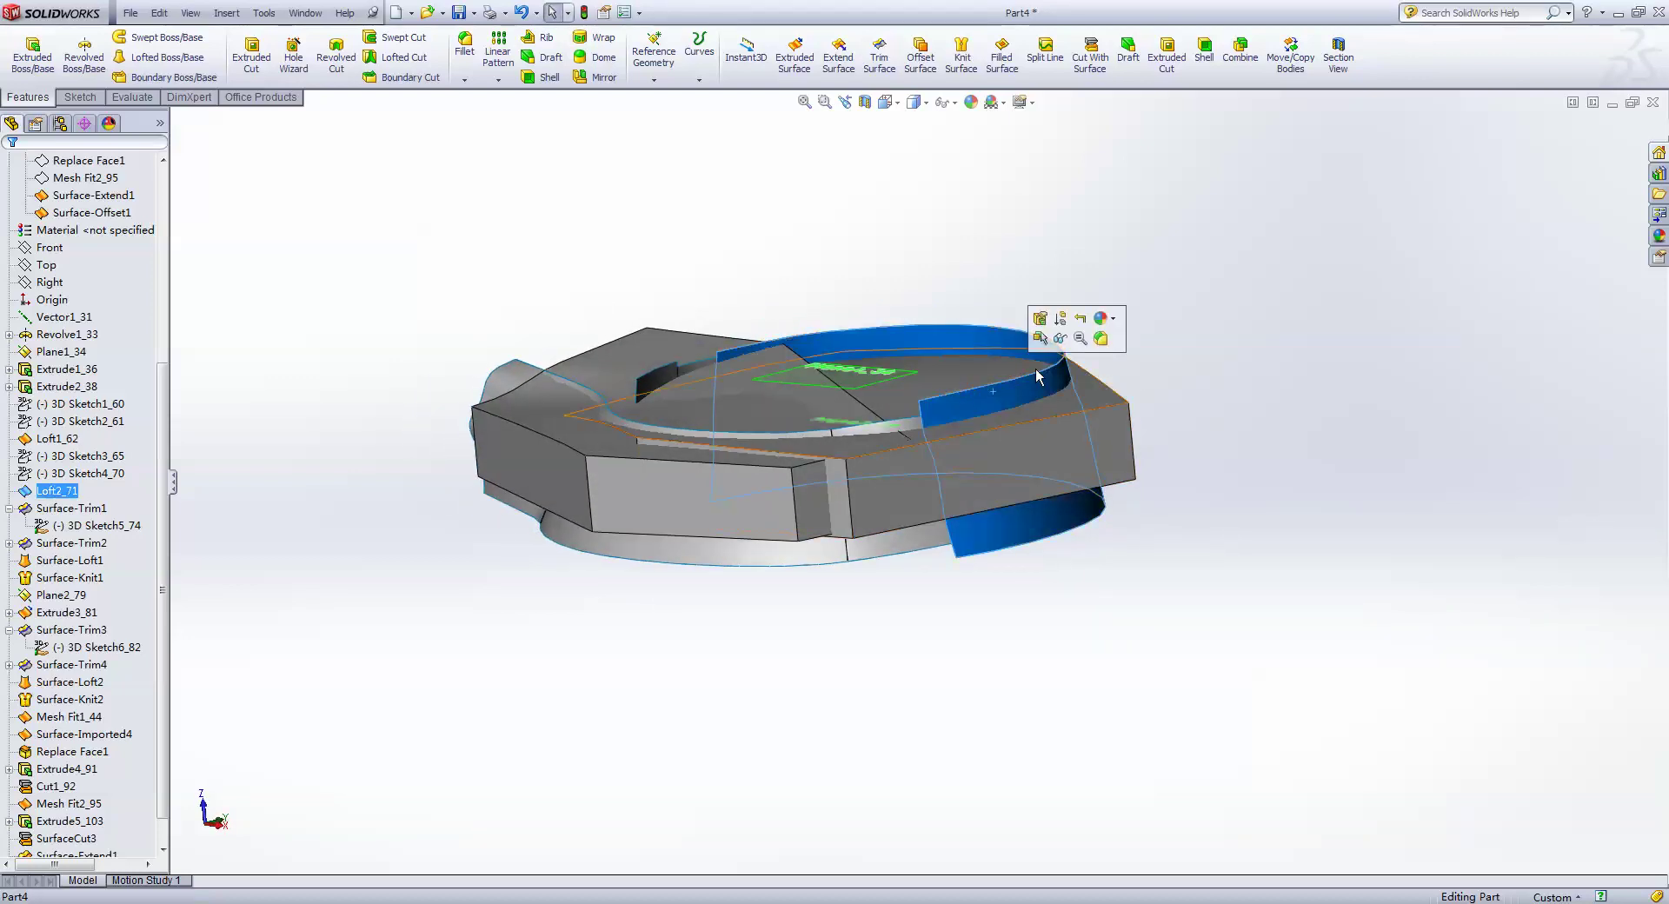
{"action": "left_click", "coordinate": [1059, 347]}
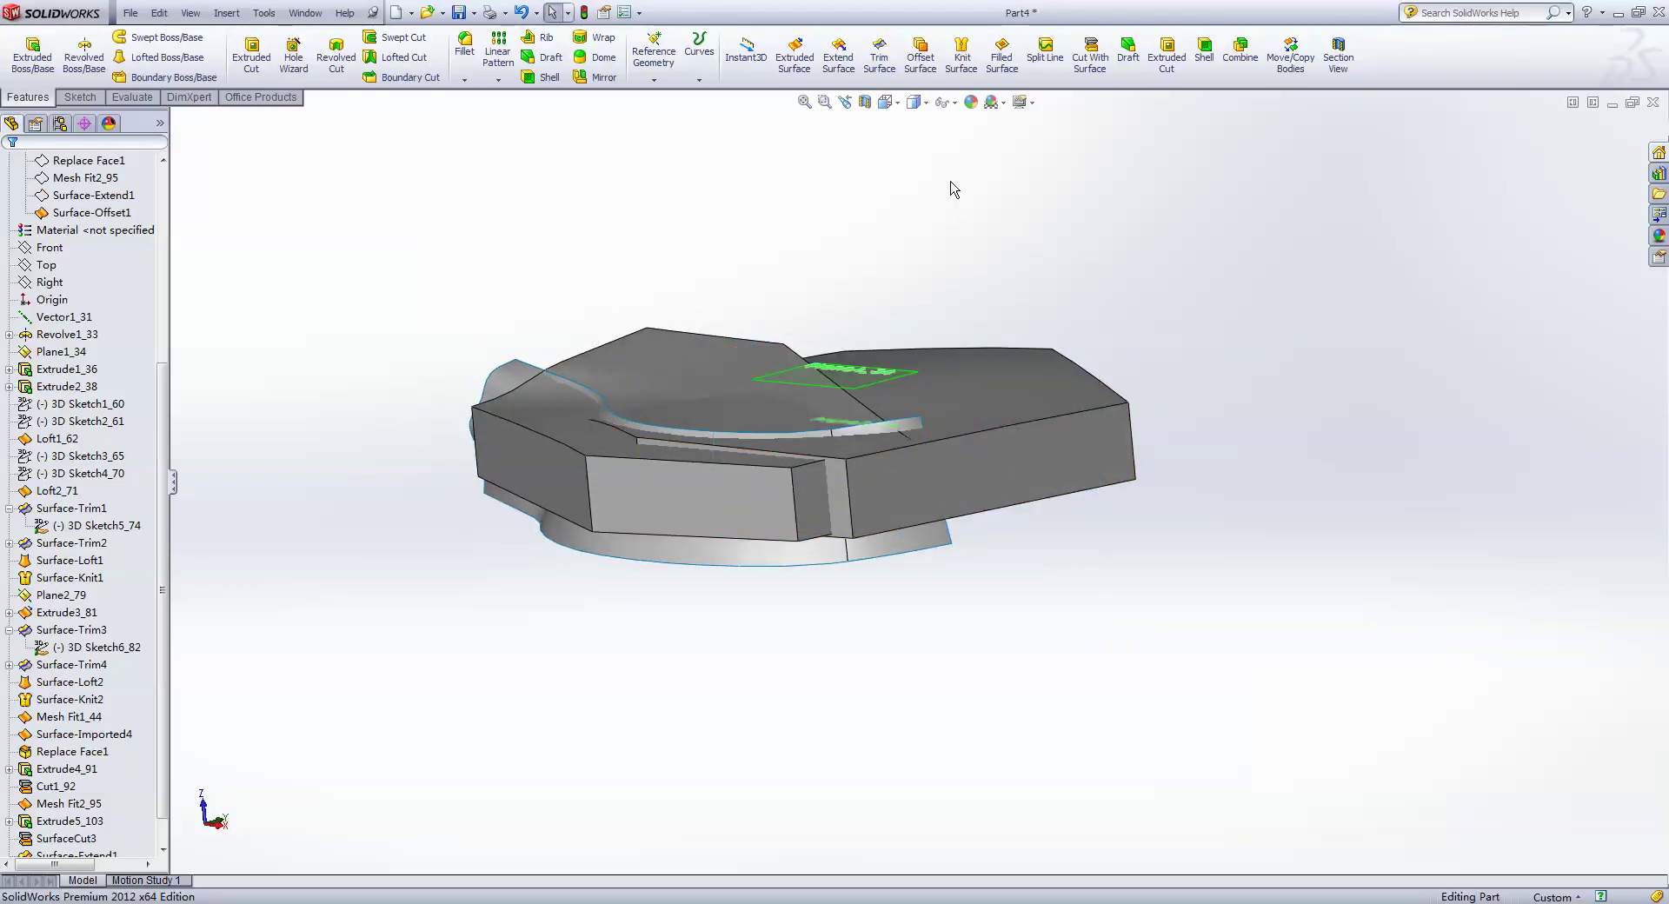
- Cut the SurfaceCut3 housing body with Surface-Offset1, creating SurfaceCut4
{"action": "left_click", "coordinate": [1089, 57]}
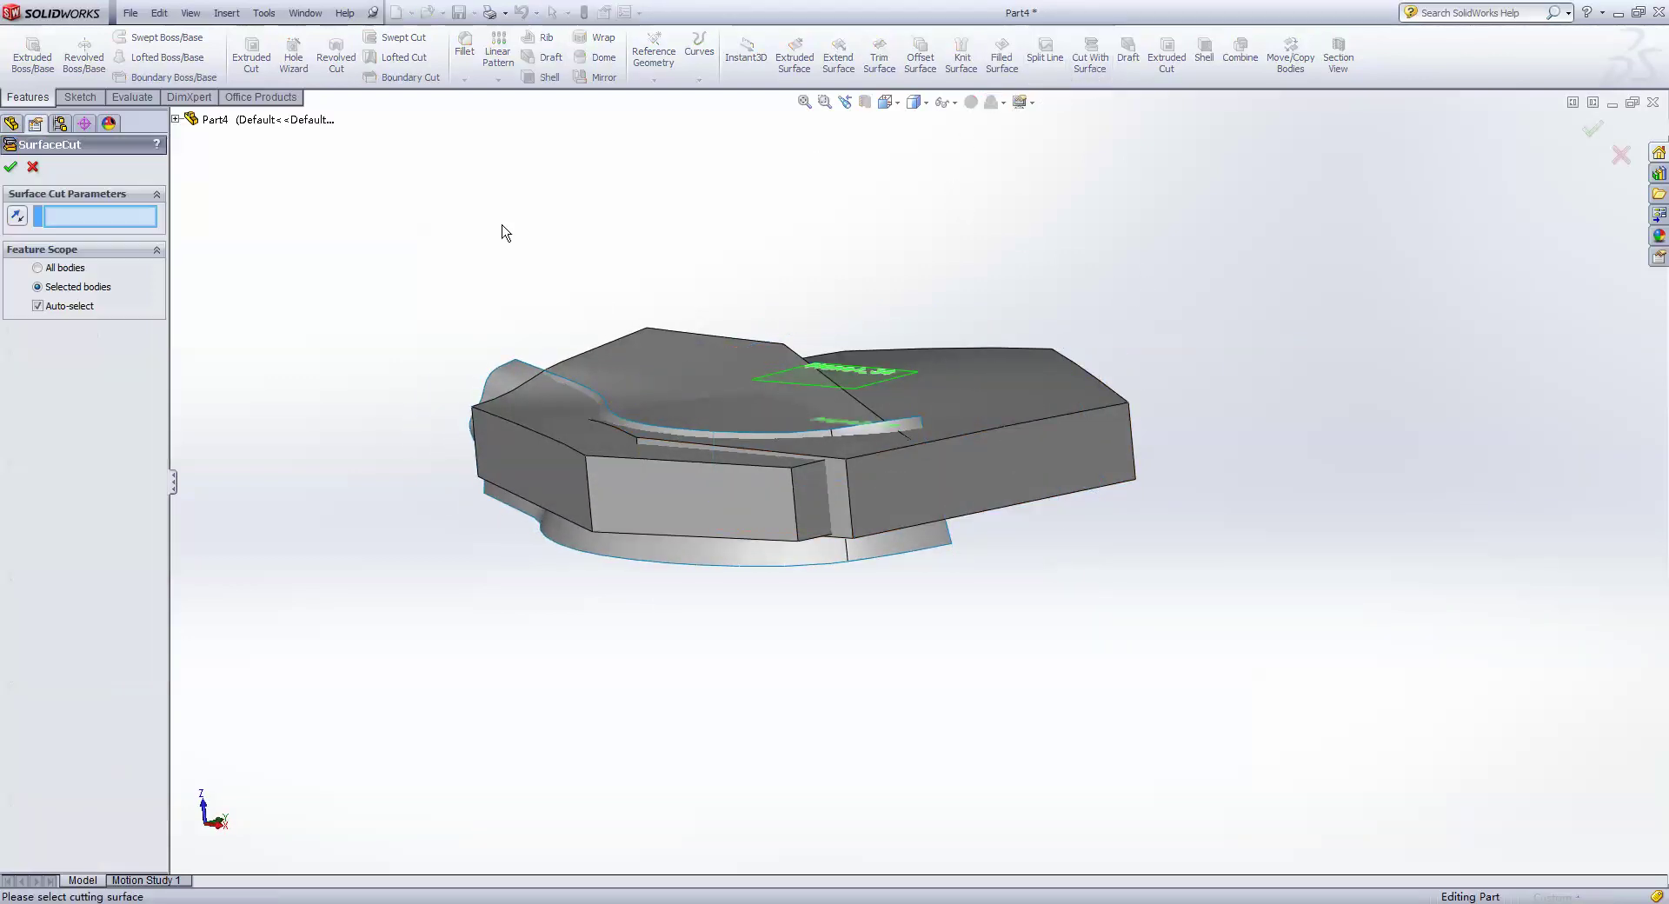
{"action": "left_click", "coordinate": [527, 374]}
{"action": "left_click", "coordinate": [75, 307]}
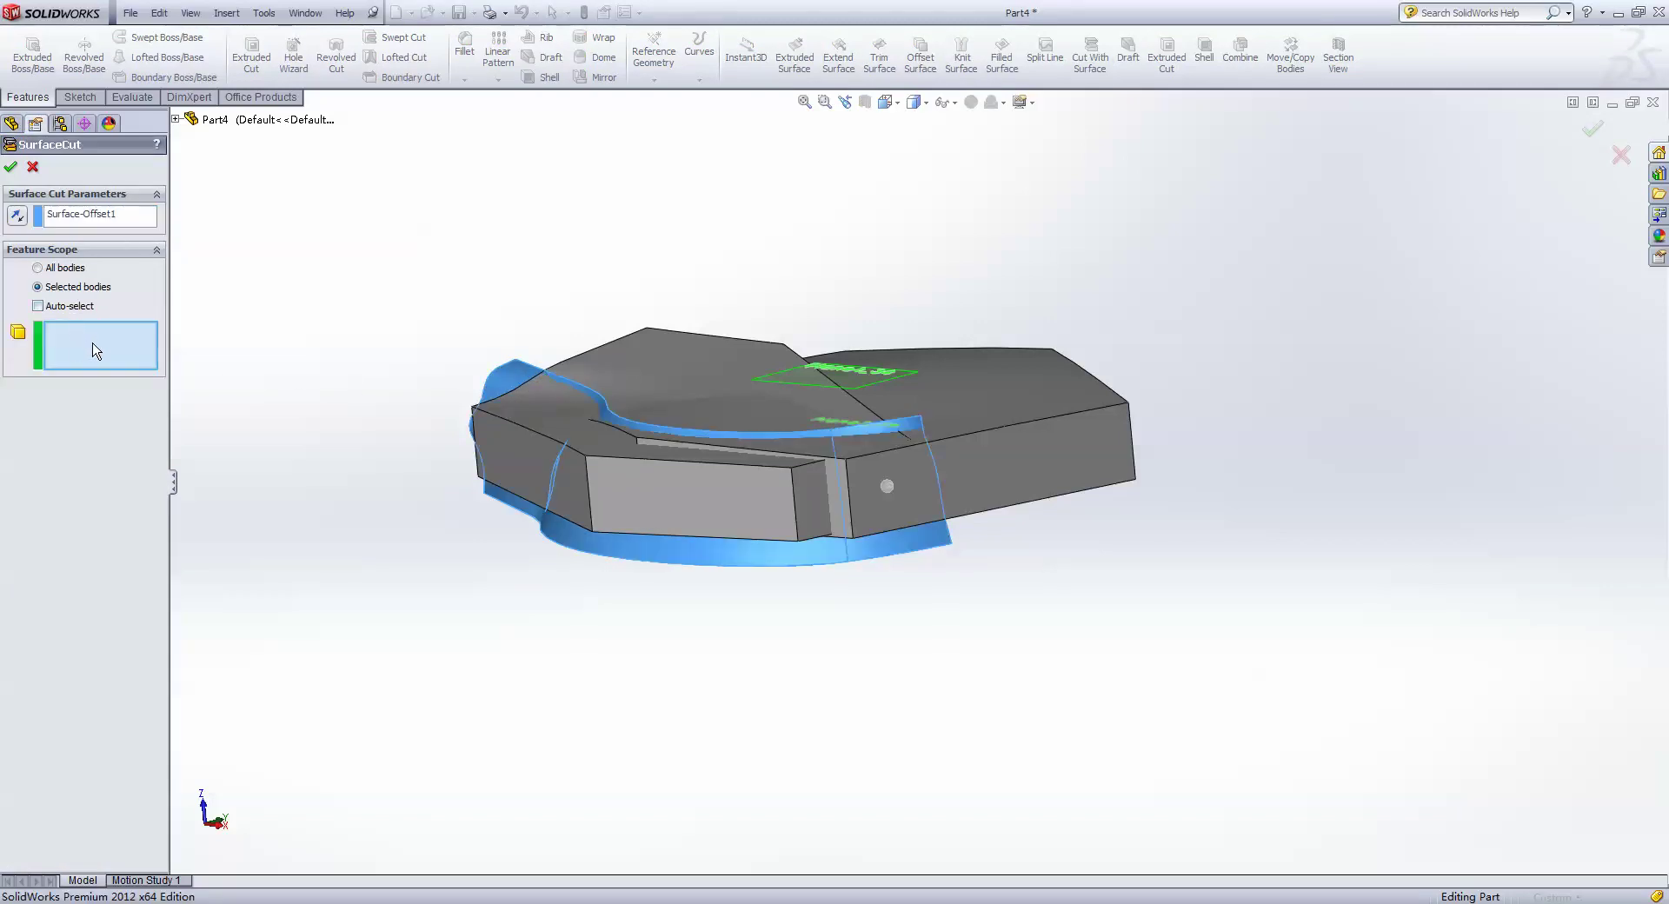
{"action": "left_click", "coordinate": [518, 435]}
{"action": "middle_click_drag", "start_coordinate": [518, 435], "coordinate": [348, 397]}
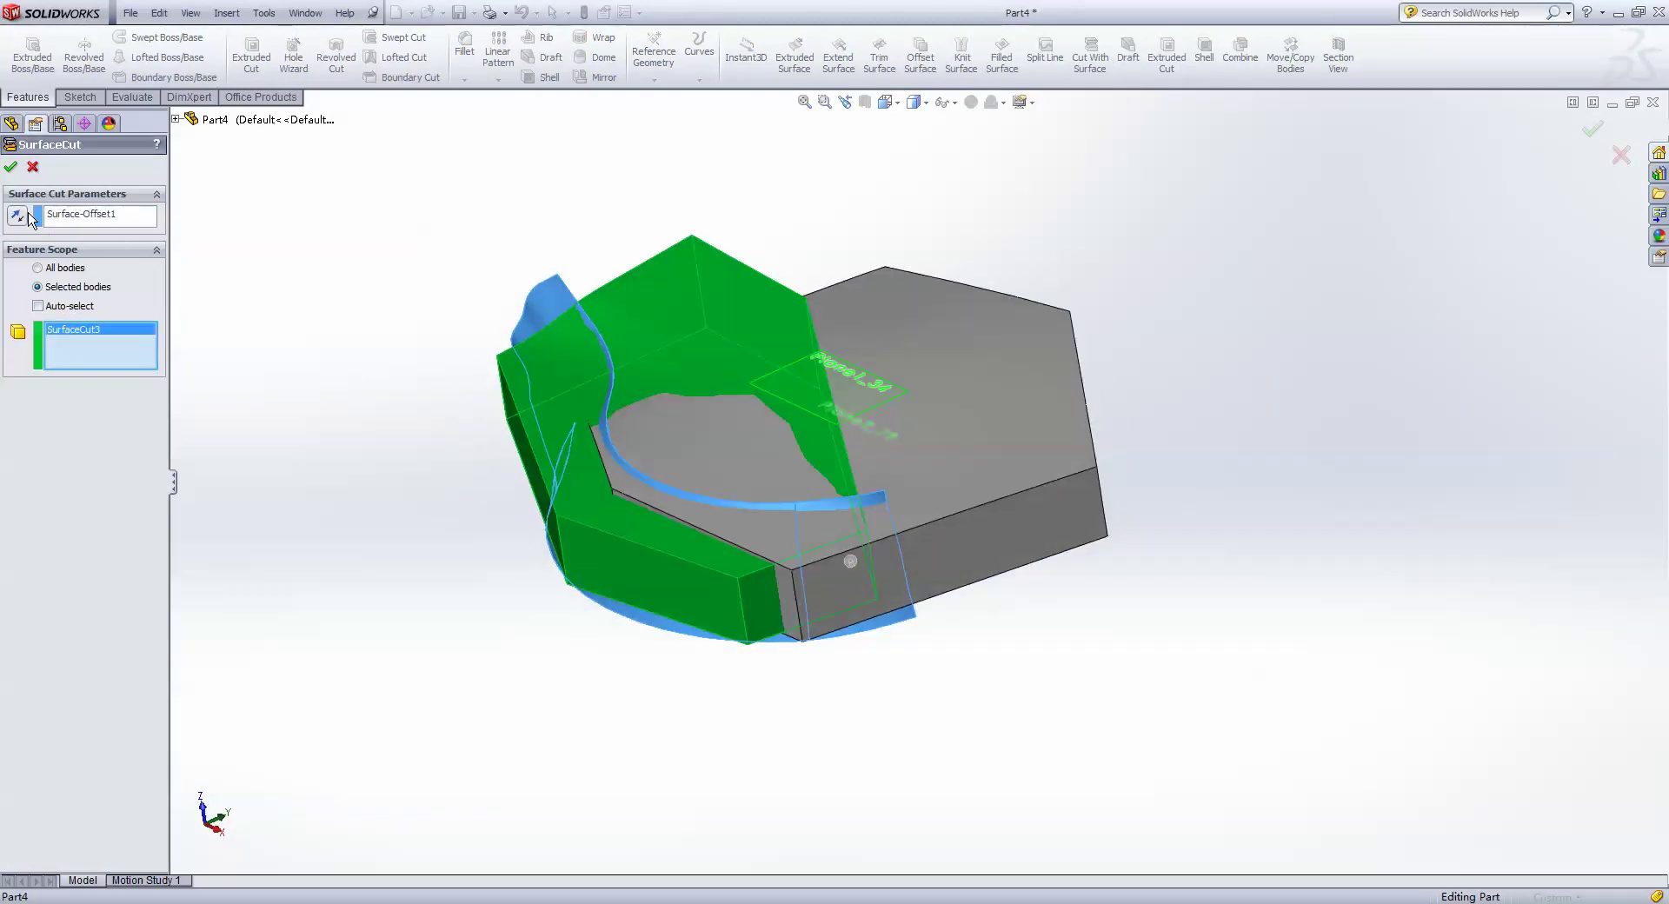
{"action": "left_click", "coordinate": [11, 169]}
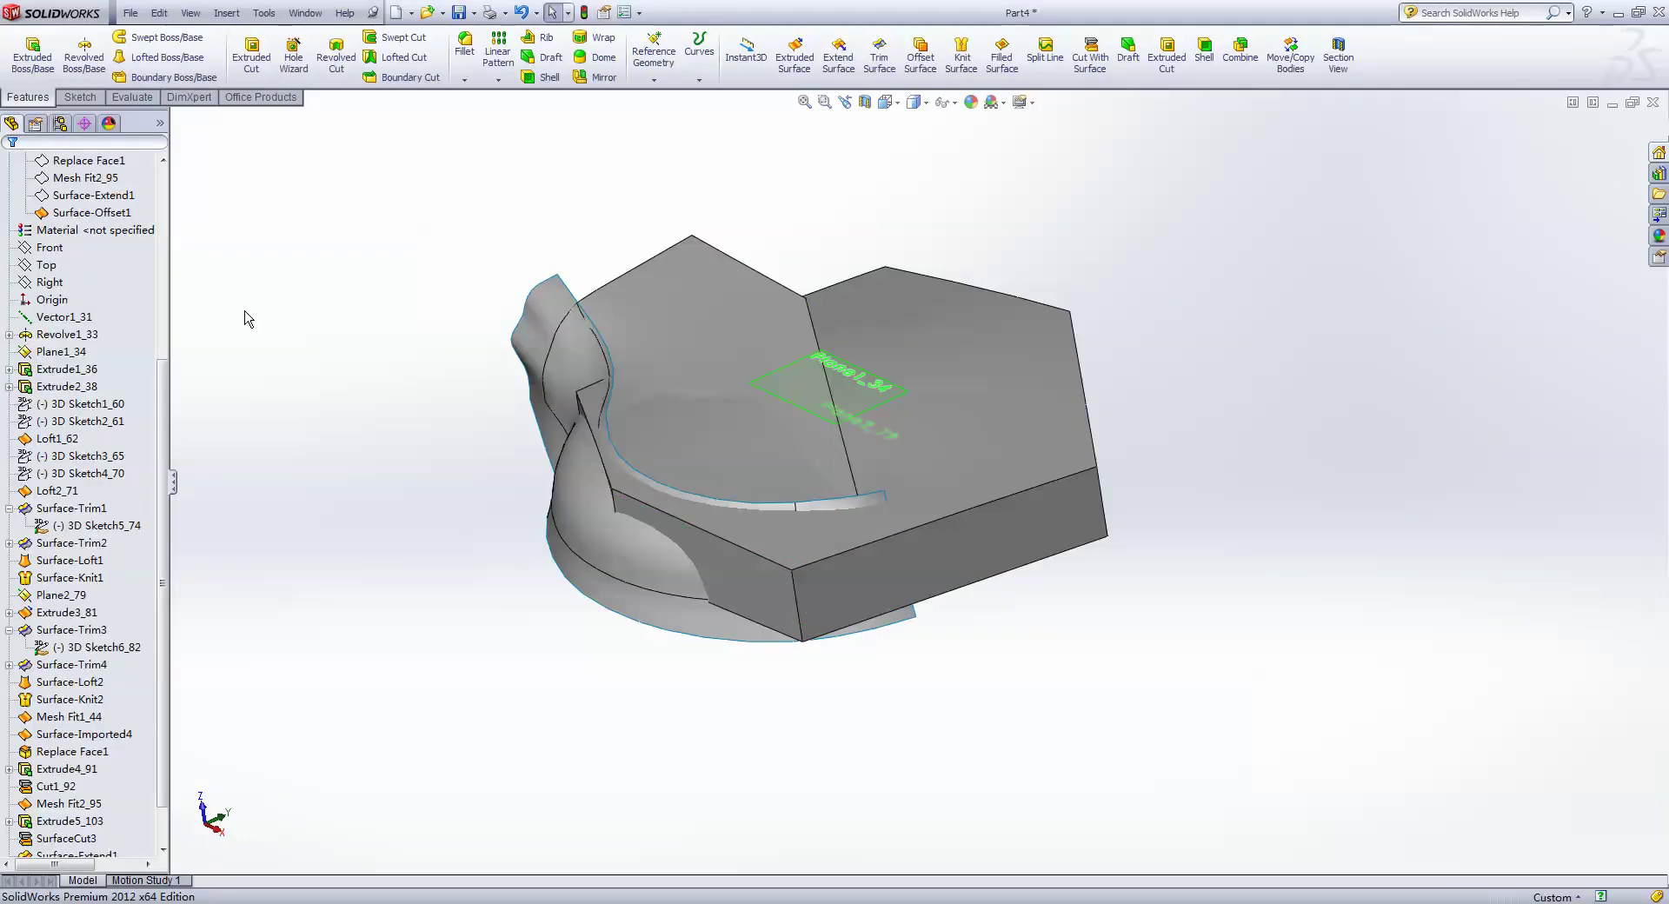
- Hide the offset surface to inspect the cut result, then undo to show it again
{"action": "middle_click_drag", "start_coordinate": [604, 408], "coordinate": [567, 461]}
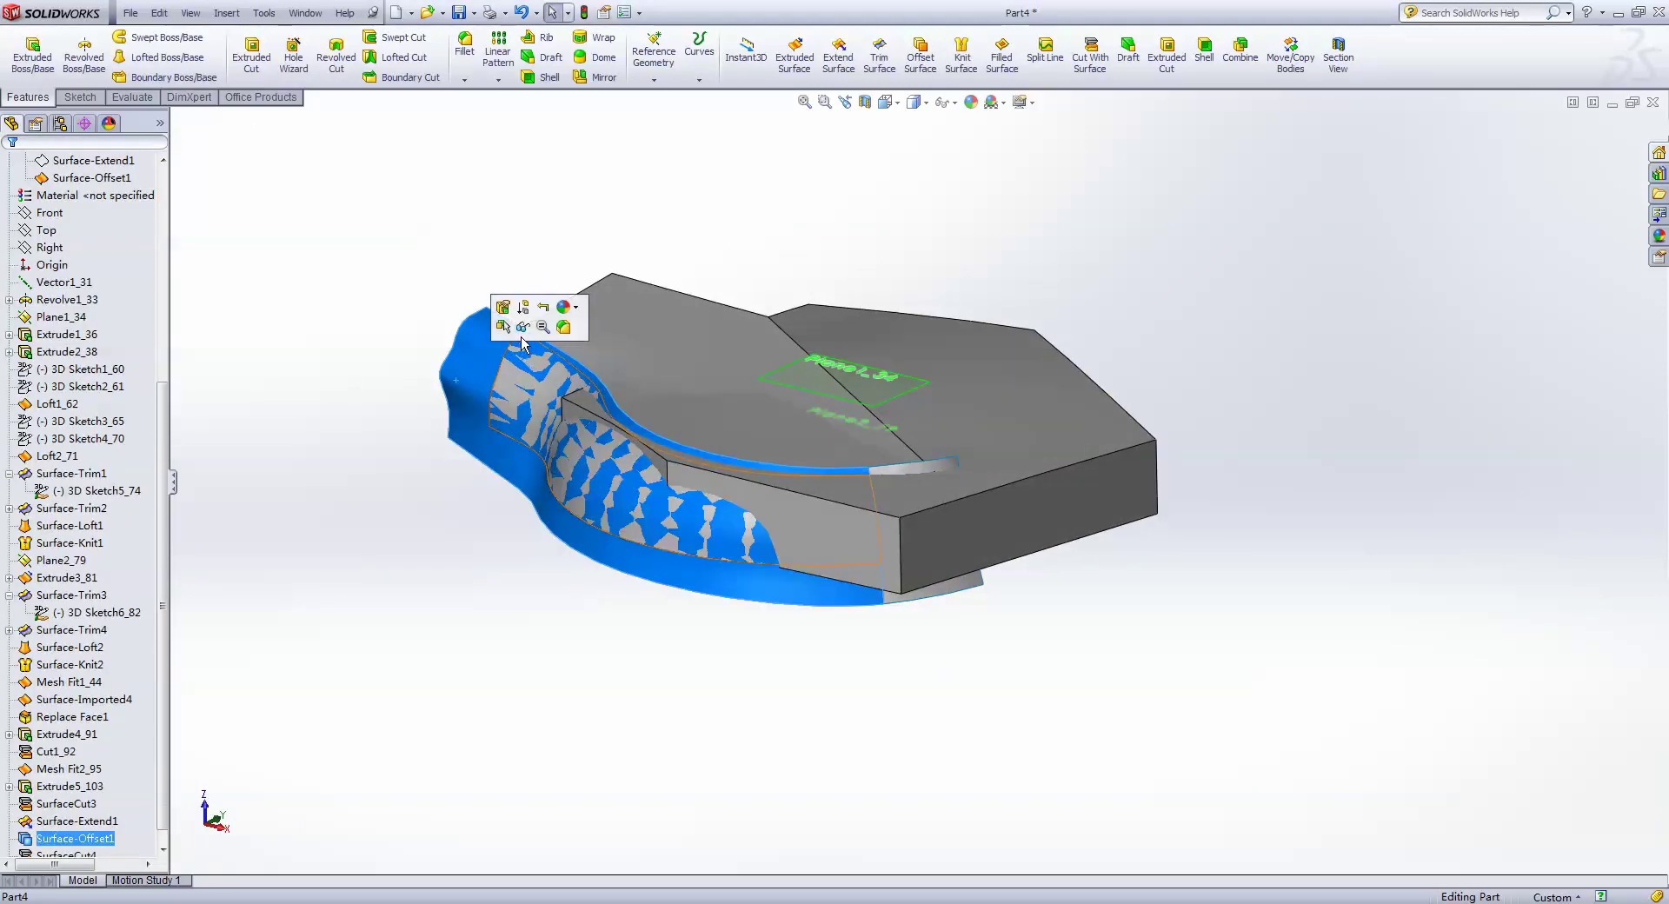
{"action": "left_click", "coordinate": [523, 327]}
{"action": "mouse_move", "coordinate": [522, 517]}
{"action": "middle_mouse_down"}
{"action": "mouse_move", "coordinate": [529, 499]}
{"action": "mouse_move", "coordinate": [542, 508]}
{"action": "middle_mouse_up"}
{"action": "key", "text": "ctrl+z"}
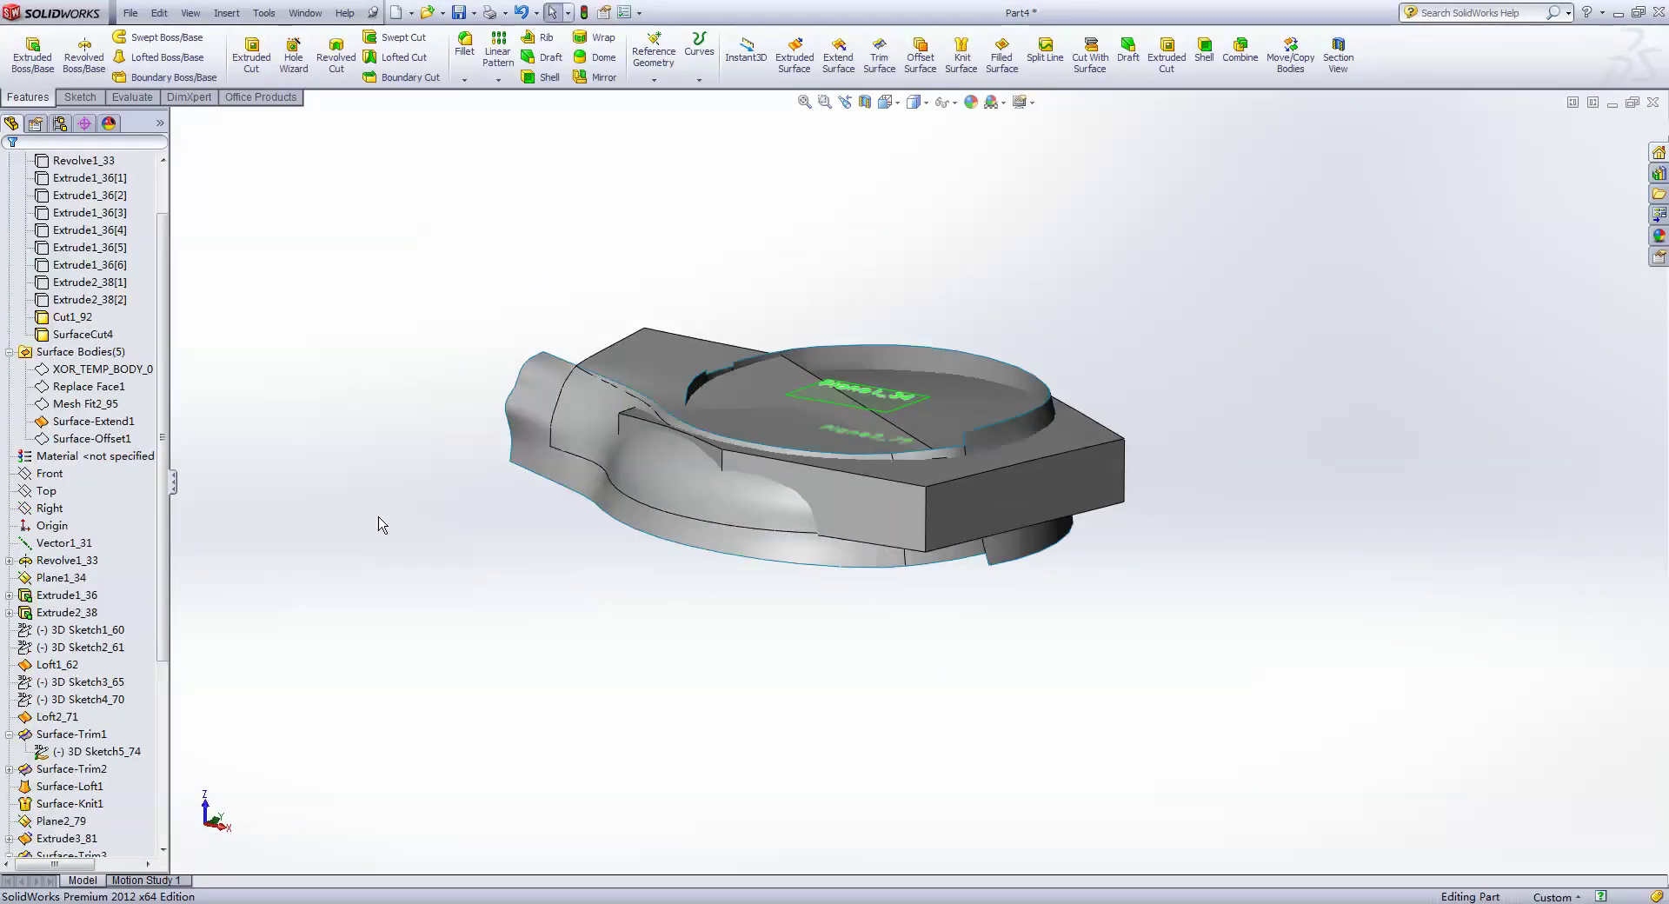
- Copy the circular ring wall faces as a 0 mm offset surface, Surface-Offset2
{"action": "left_click", "coordinate": [918, 77]}
{"action": "left_click", "coordinate": [1056, 470]}
{"action": "middle_click_drag", "start_coordinate": [1056, 470], "coordinate": [745, 374]}
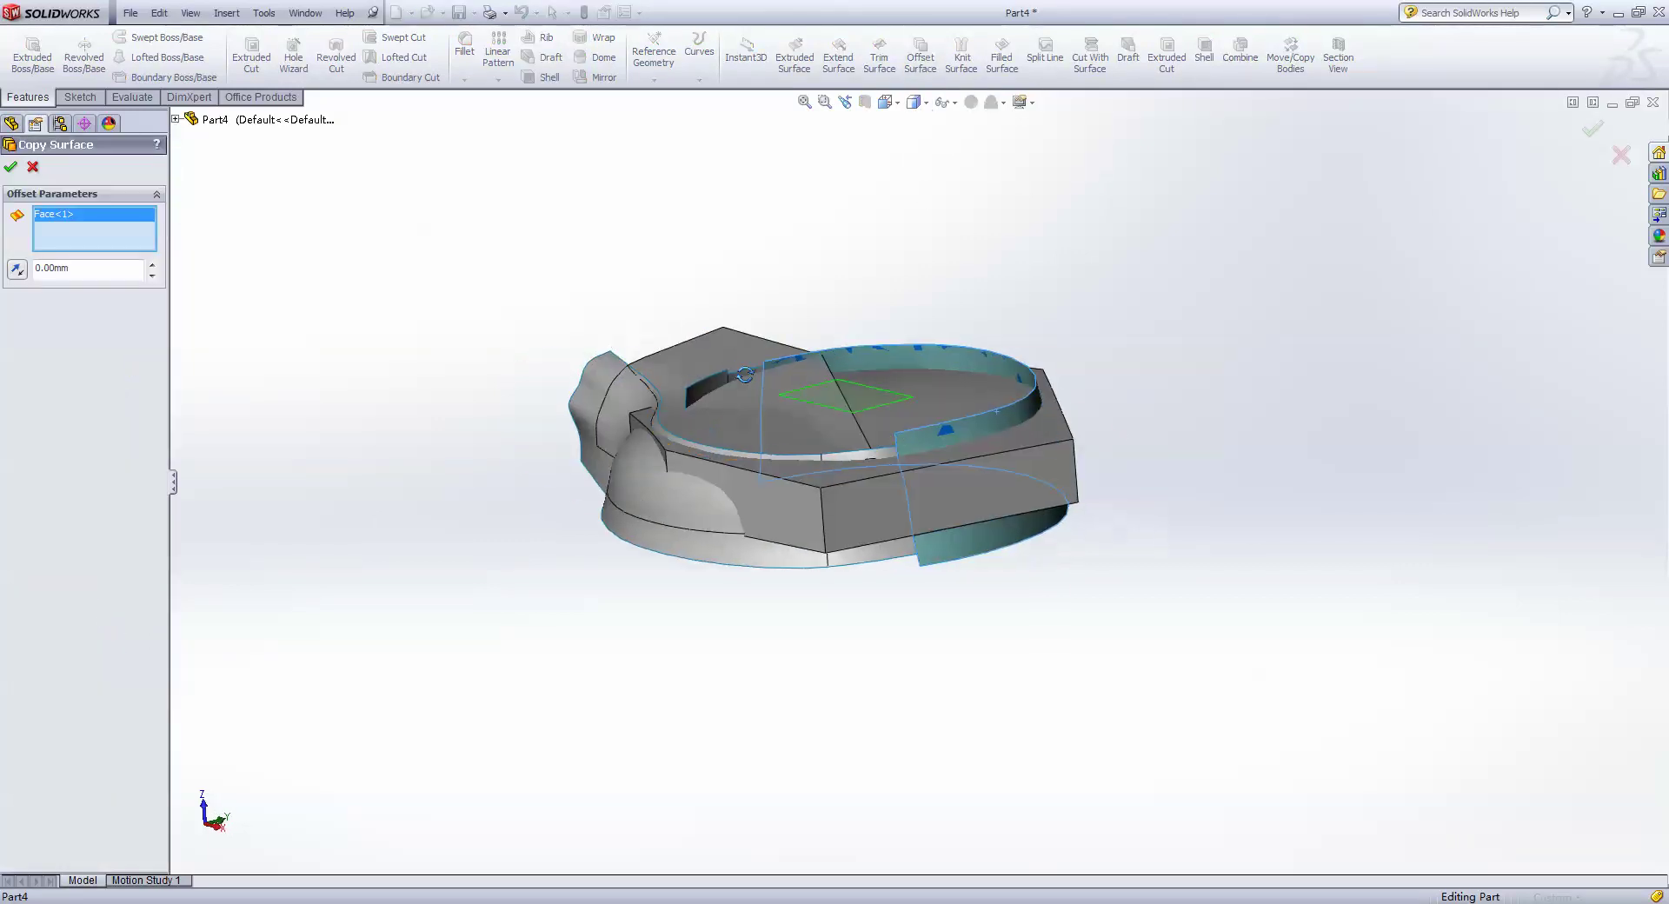
{"action": "left_click", "coordinate": [745, 375]}
{"action": "left_click", "coordinate": [745, 376]}
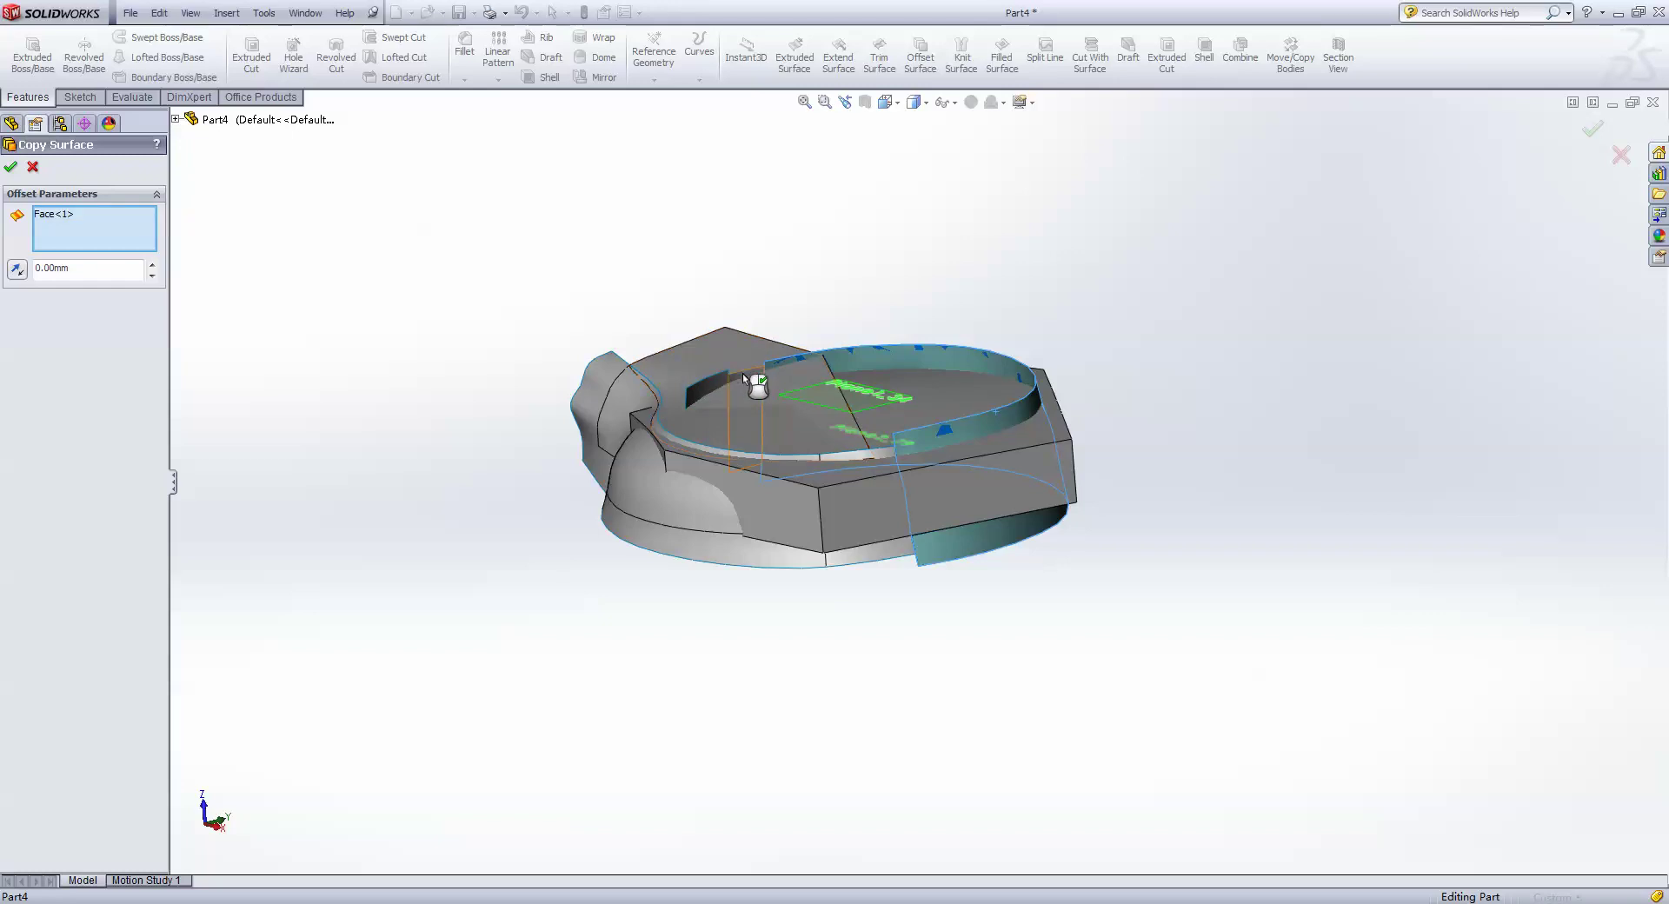
{"action": "left_click", "coordinate": [745, 379]}
{"action": "left_click", "coordinate": [721, 393]}
{"action": "left_click", "coordinate": [10, 167]}
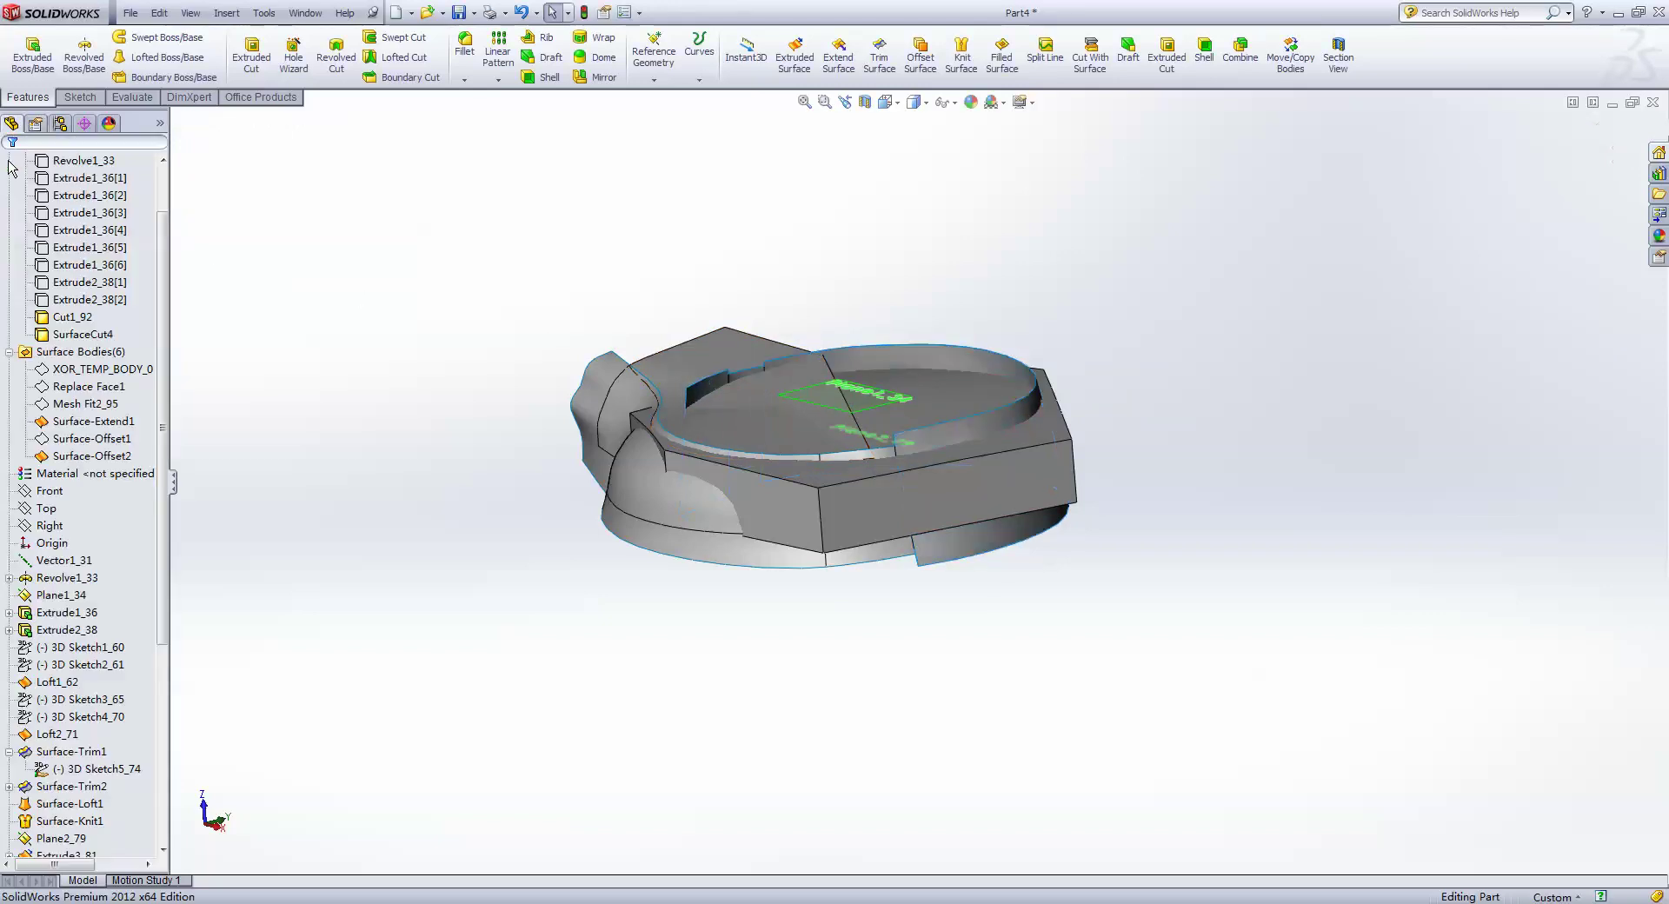
- Hide Cut1_92, SurfaceCut4 and Surface-Extend1, leaving the copied wall surface visible
{"action": "left_click", "coordinate": [111, 334]}
{"action": "left_click", "coordinate": [72, 316], "text": "ctrl"}
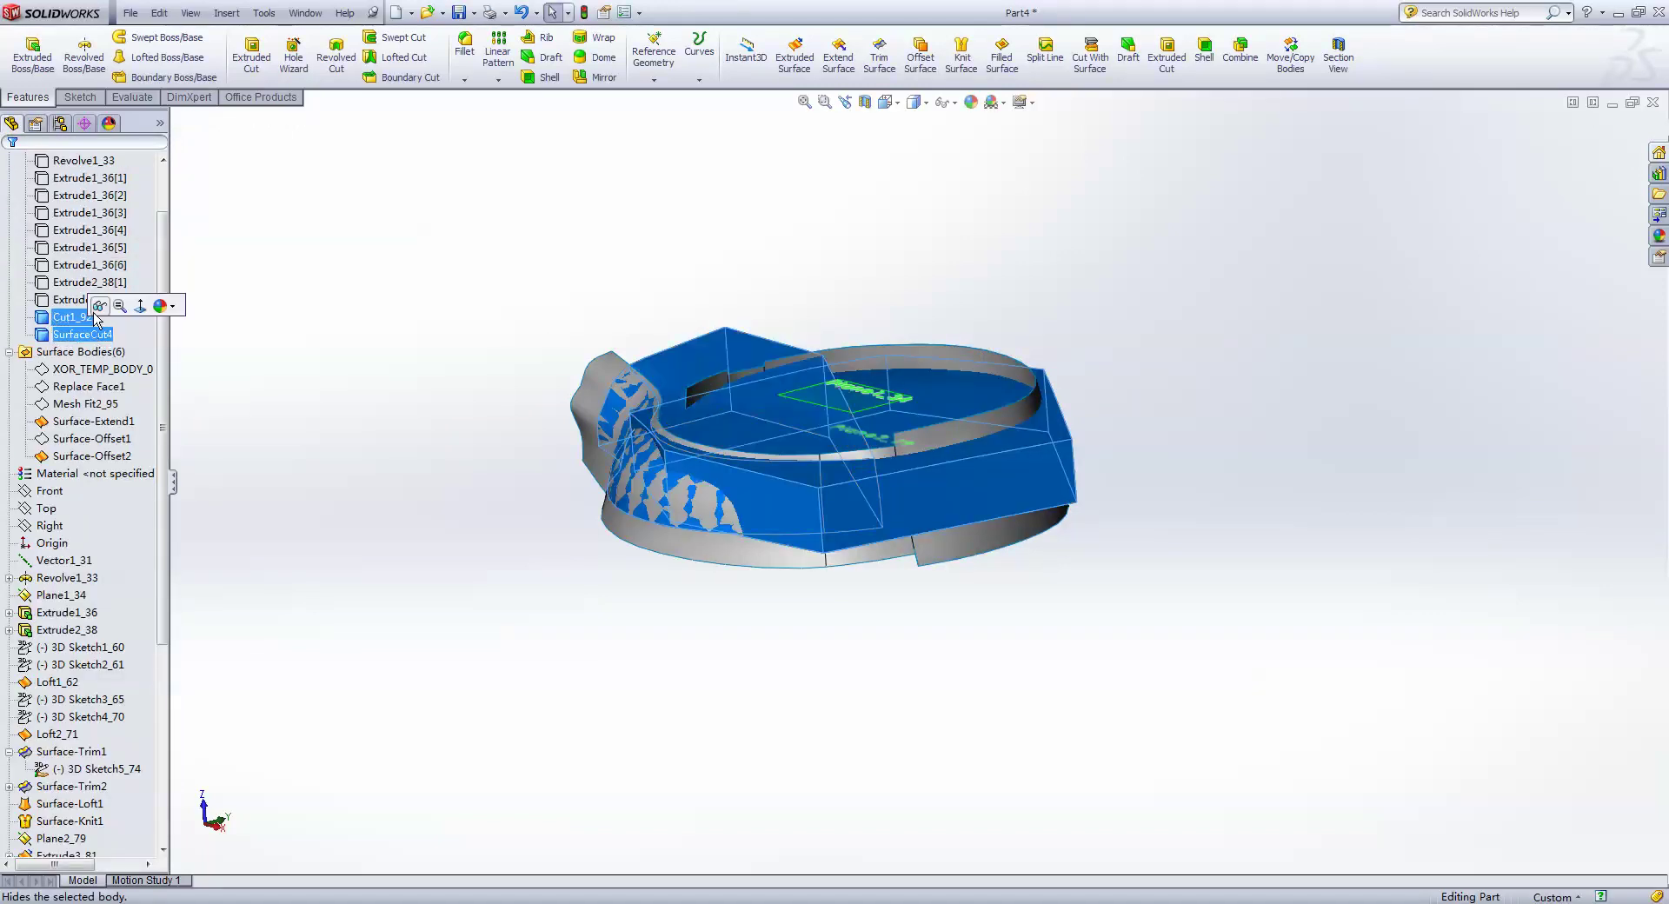
{"action": "left_click", "coordinate": [130, 287]}
{"action": "left_click", "coordinate": [135, 420]}
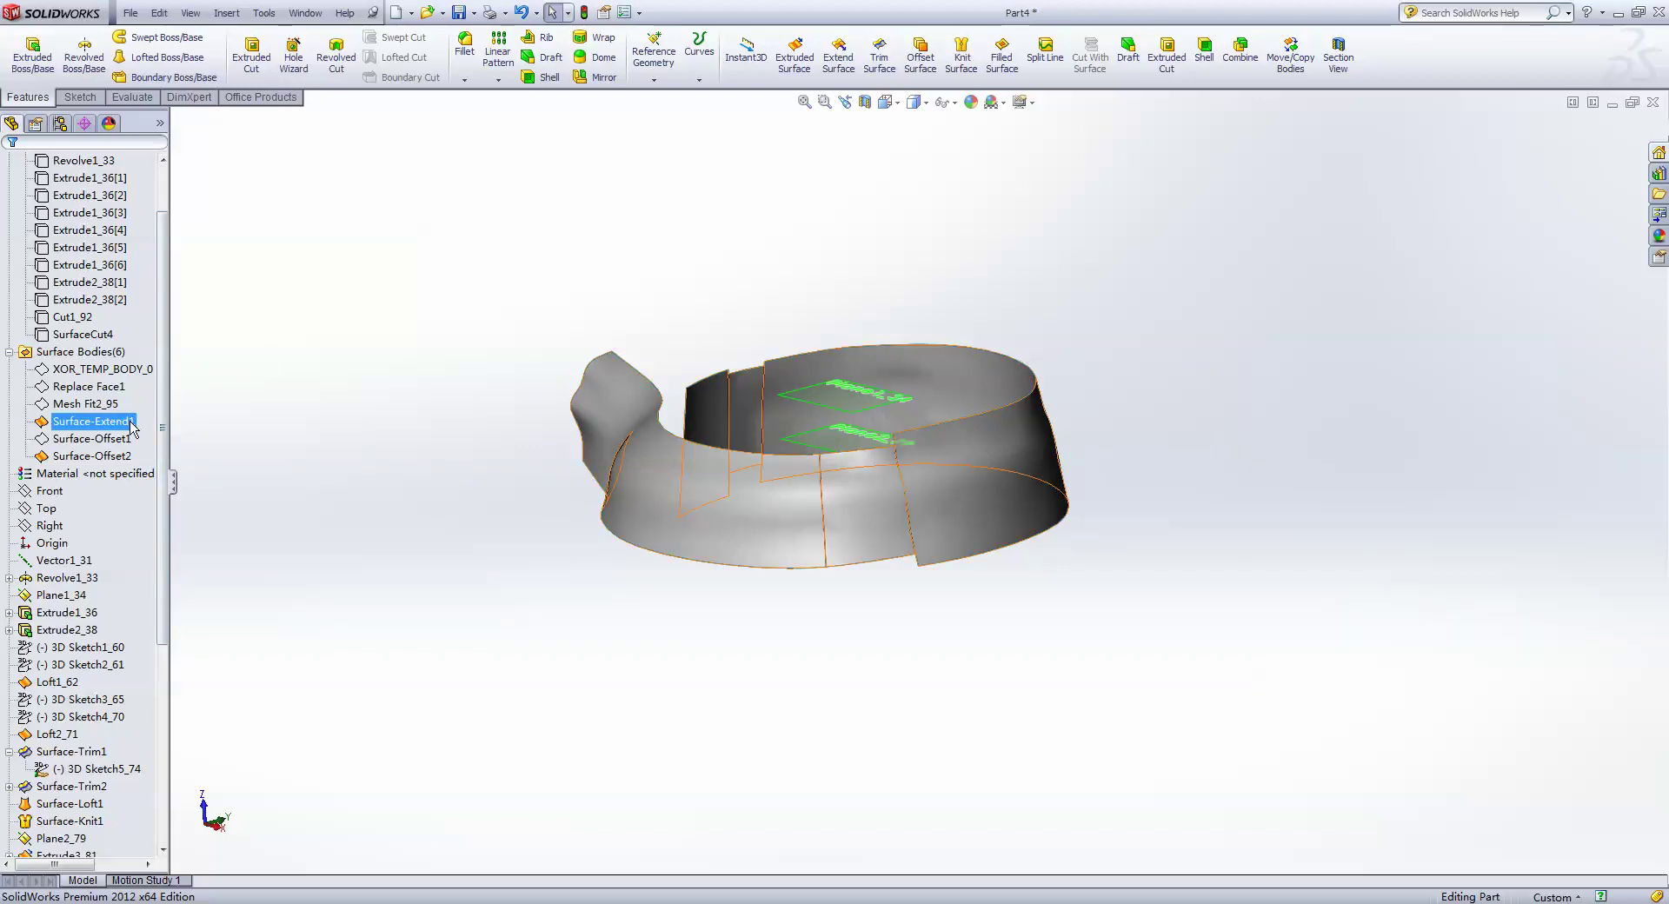
{"action": "left_click", "coordinate": [140, 397]}
{"action": "left_click", "coordinate": [136, 454]}
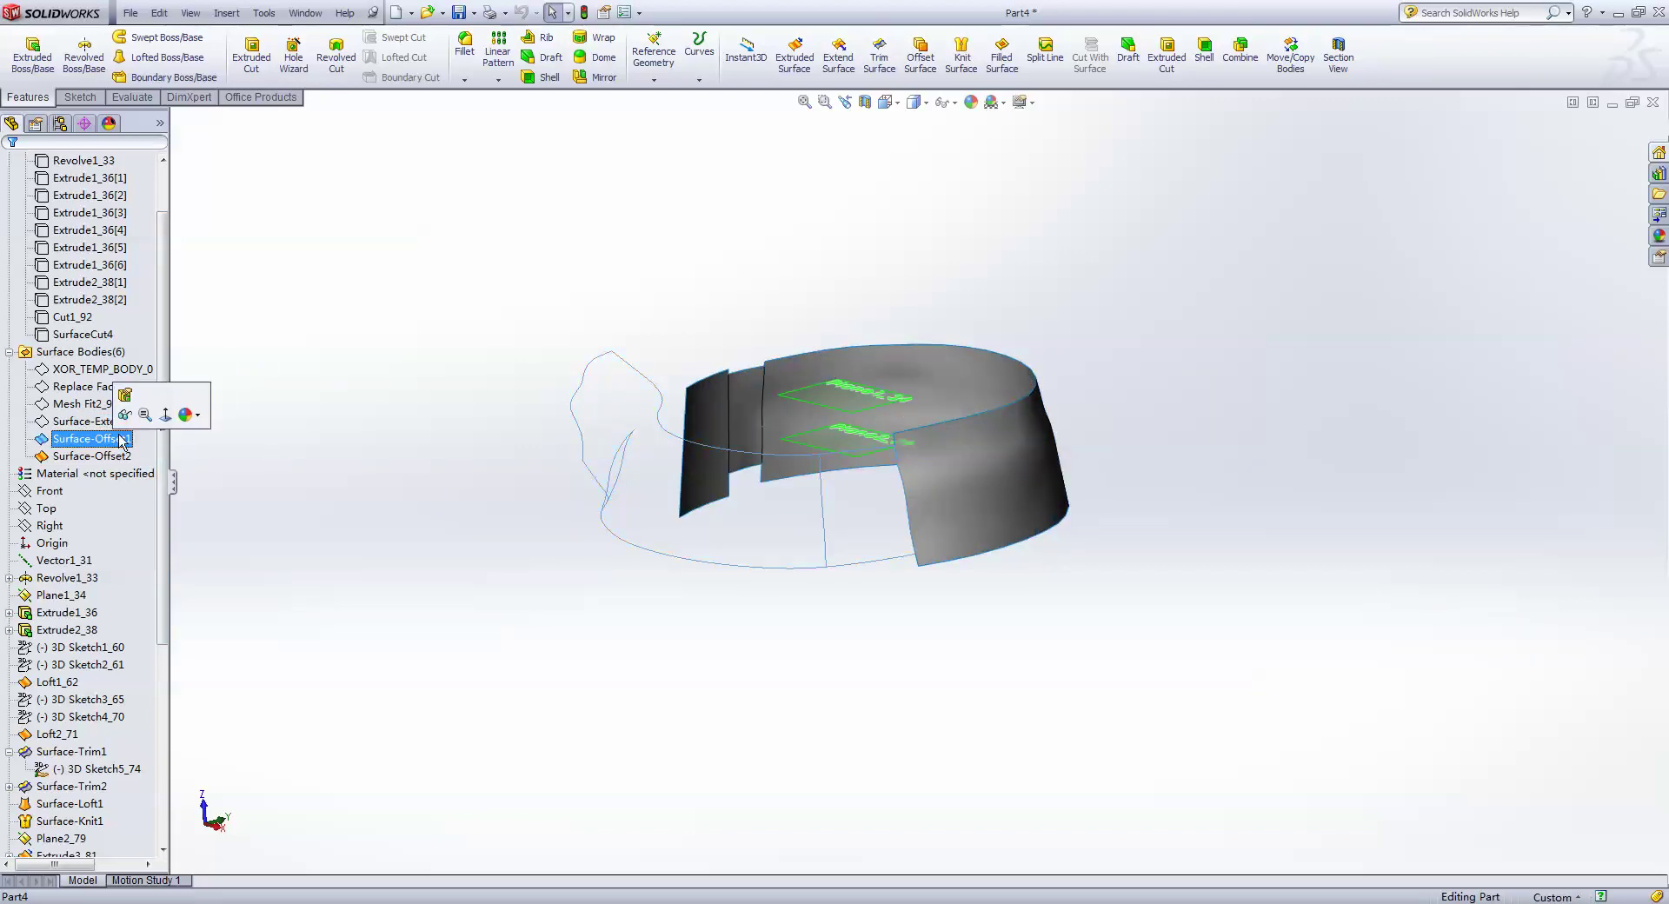
{"action": "left_click", "coordinate": [148, 445]}
- Extend the band's end edge linearly by 273 mm as Surface-Extend2
{"action": "left_click", "coordinate": [837, 57]}
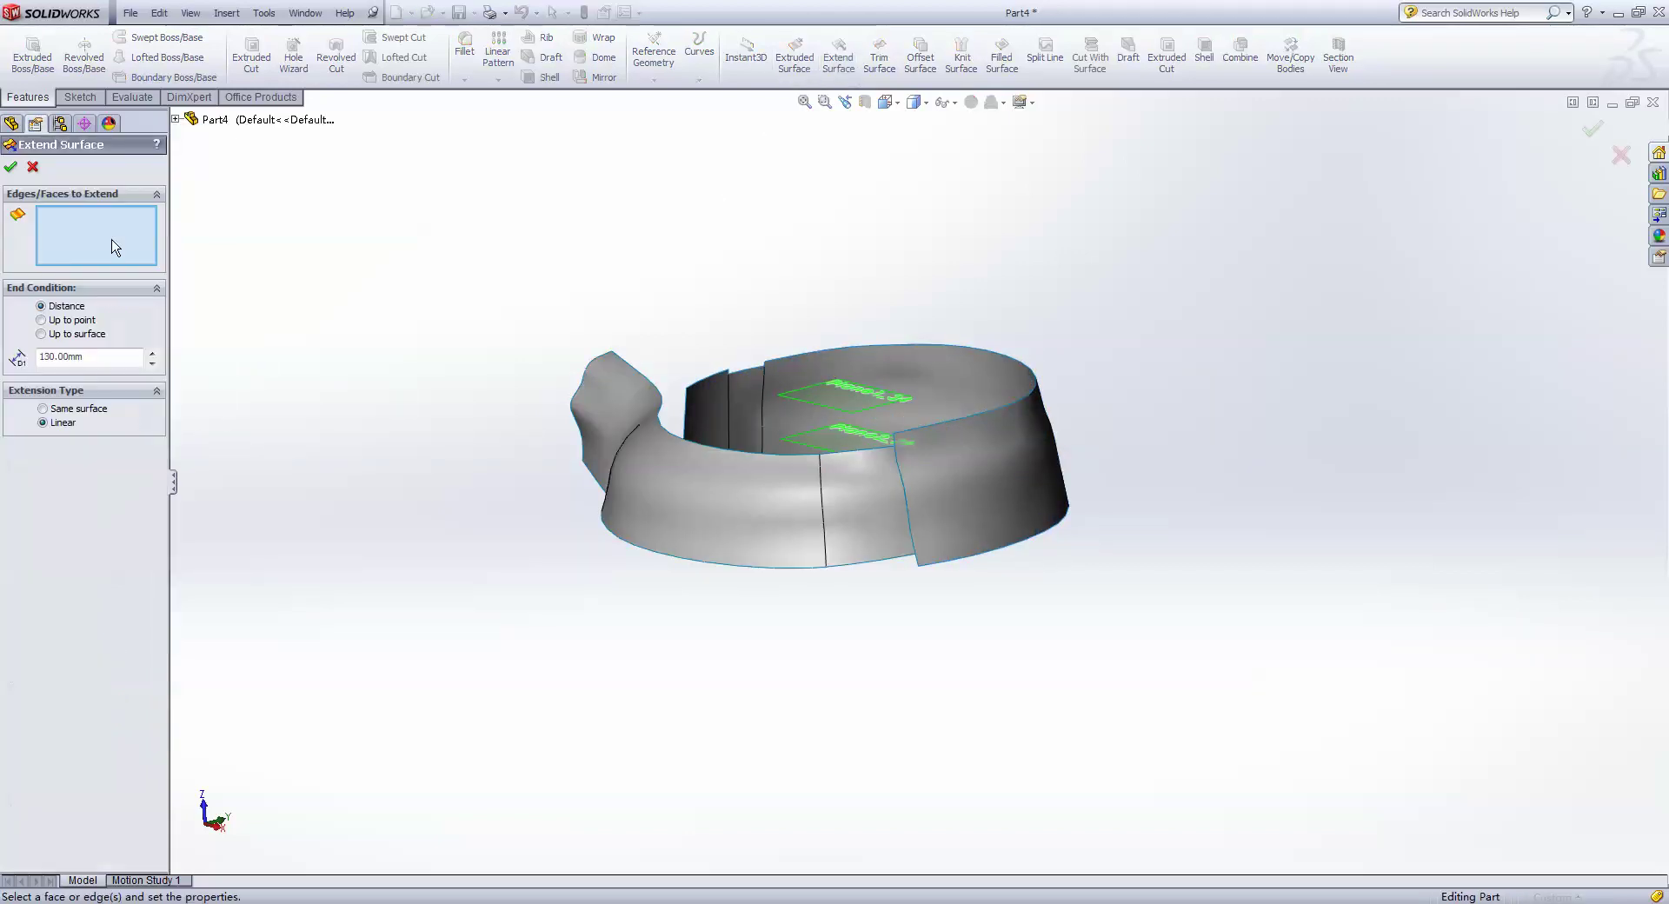
{"action": "left_click", "coordinate": [669, 447]}
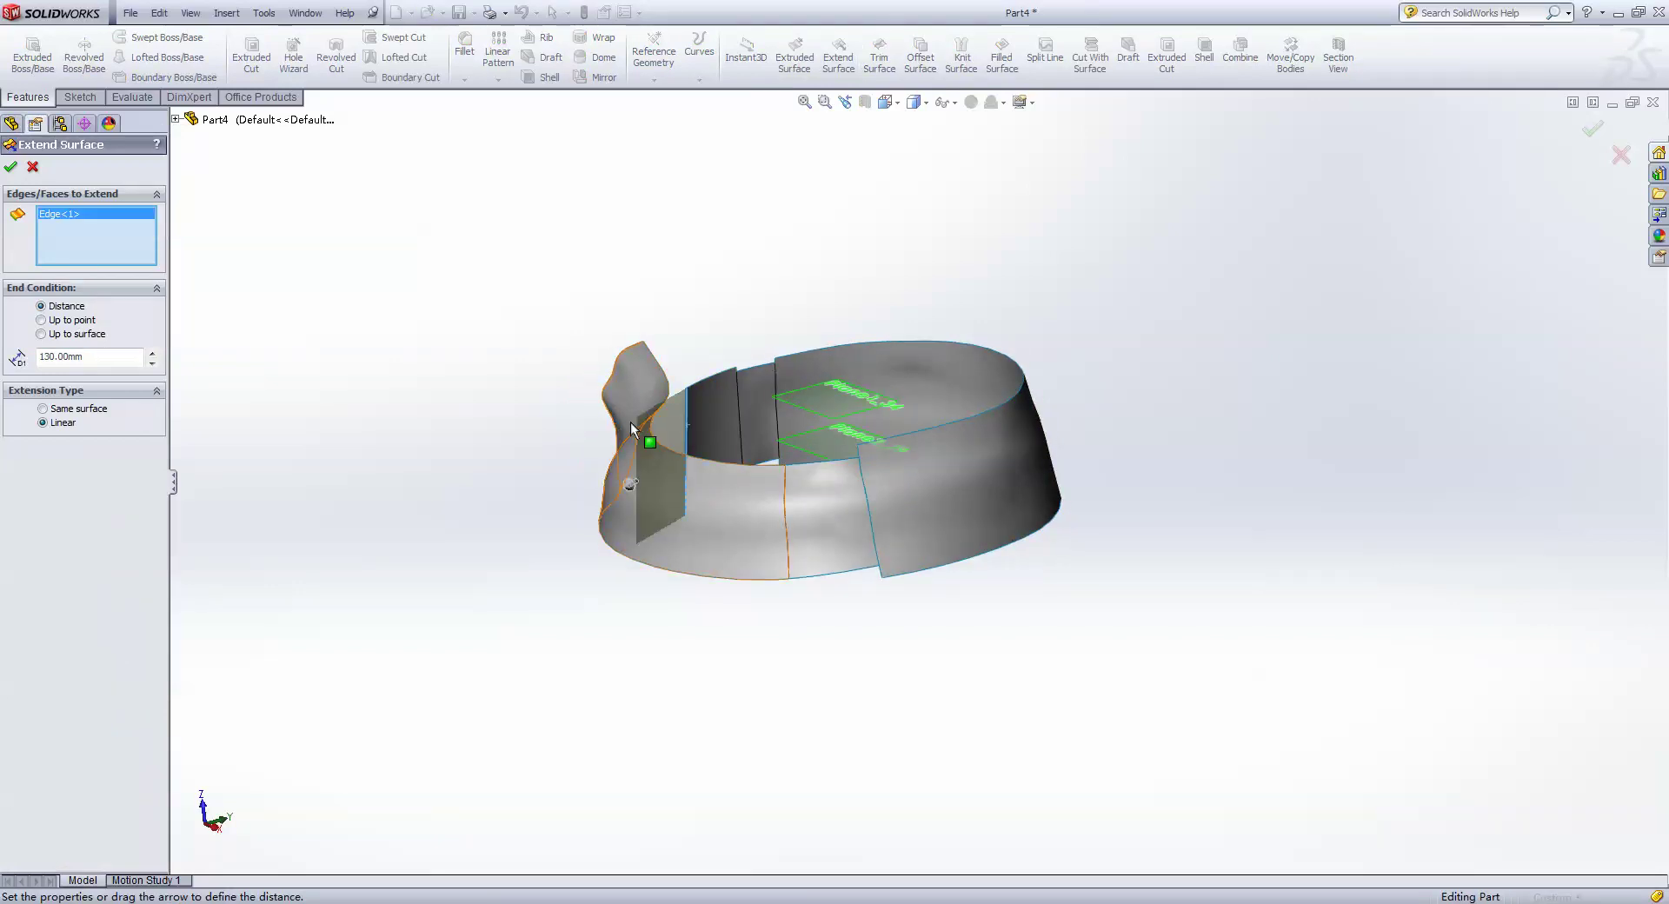
{"action": "middle_click_drag", "start_coordinate": [669, 447], "coordinate": [666, 532]}
{"action": "left_click_drag", "start_coordinate": [661, 547], "coordinate": [639, 587]}
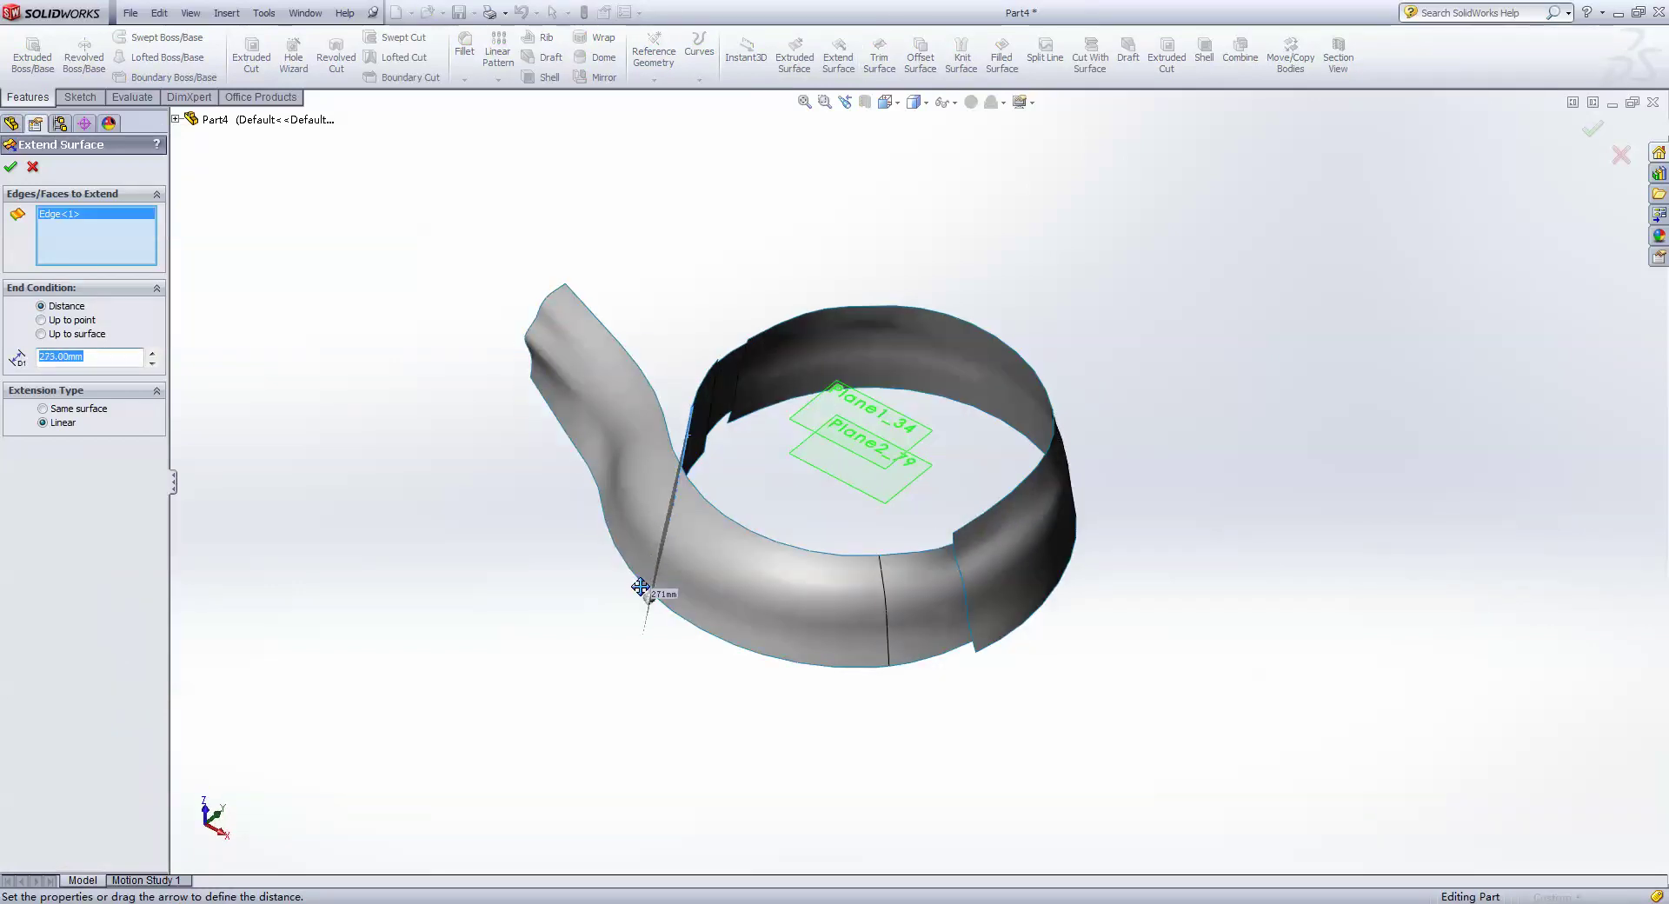
{"action": "left_click", "coordinate": [10, 166]}
{"action": "mouse_move", "coordinate": [629, 484]}
{"action": "middle_mouse_down"}
{"action": "mouse_move", "coordinate": [680, 446]}
{"action": "mouse_move", "coordinate": [368, 577]}
{"action": "middle_mouse_up"}
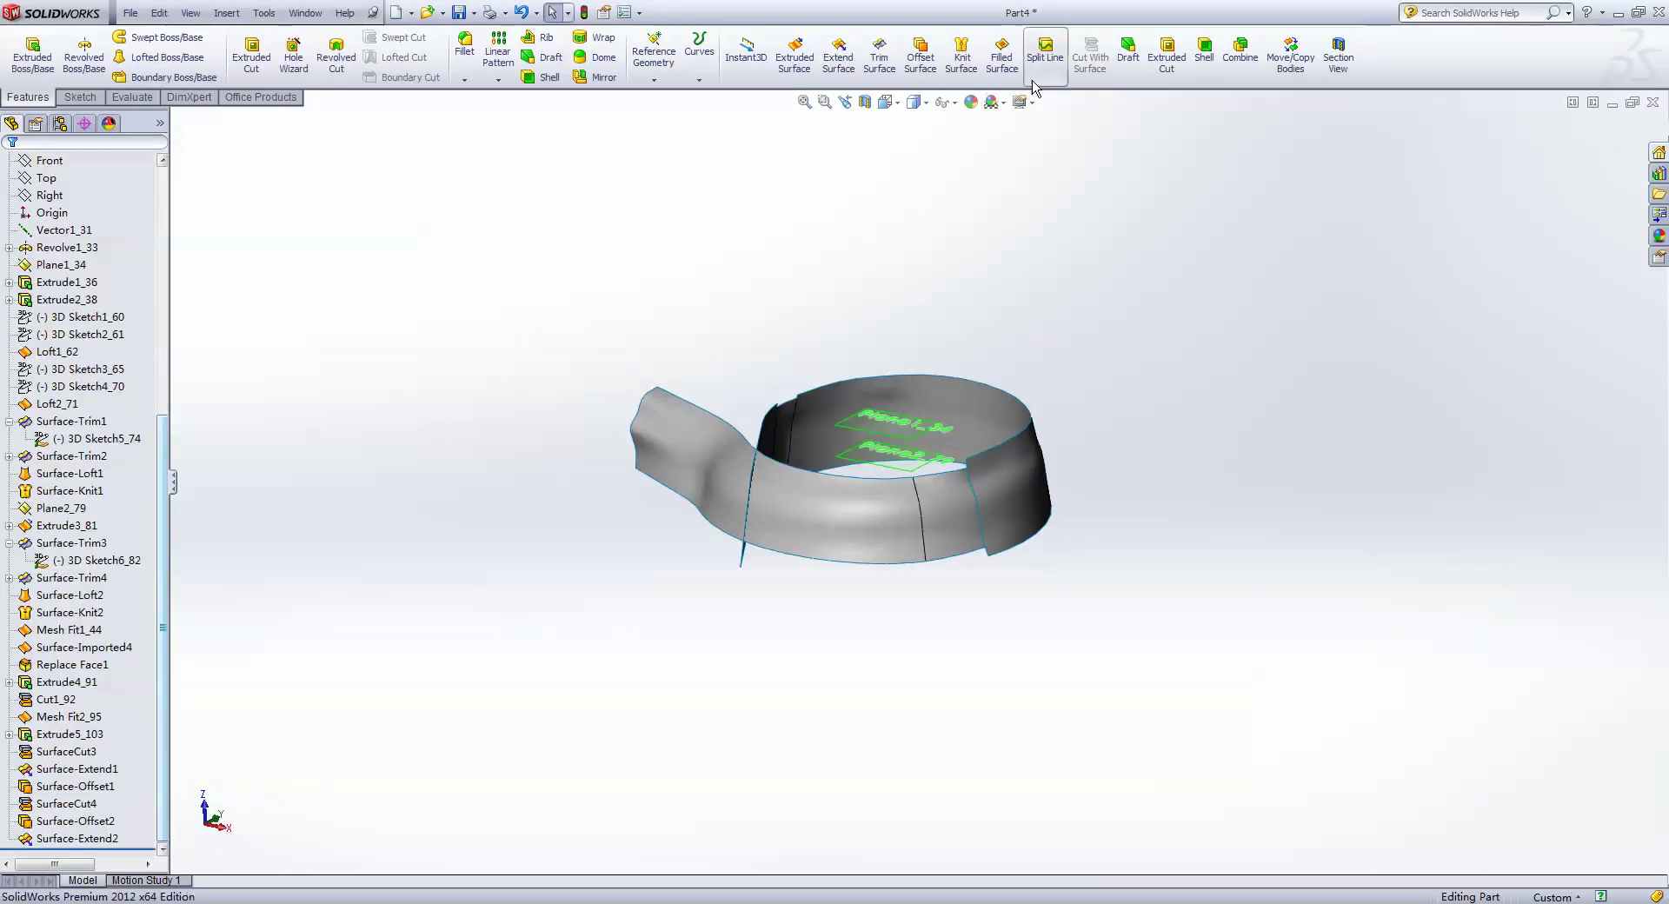
{"action": "left_click", "coordinate": [1045, 52]}
- Split the flap face along its intersection with the ring face
{"action": "middle_click_drag", "start_coordinate": [707, 519], "coordinate": [763, 532]}
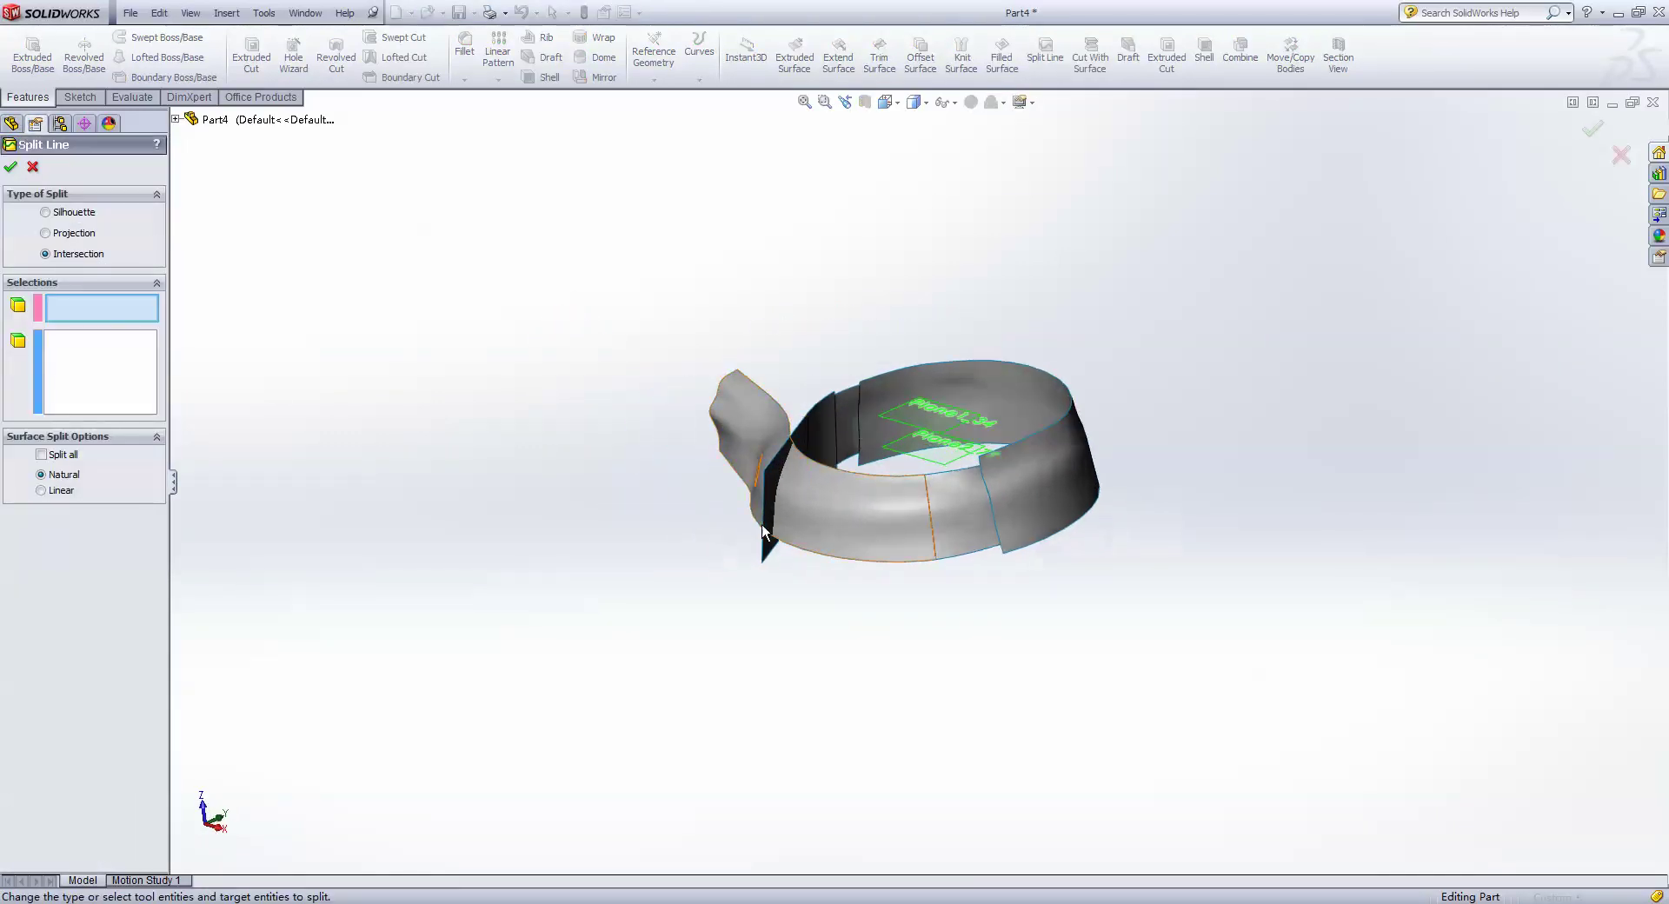
{"action": "left_click", "coordinate": [797, 502]}
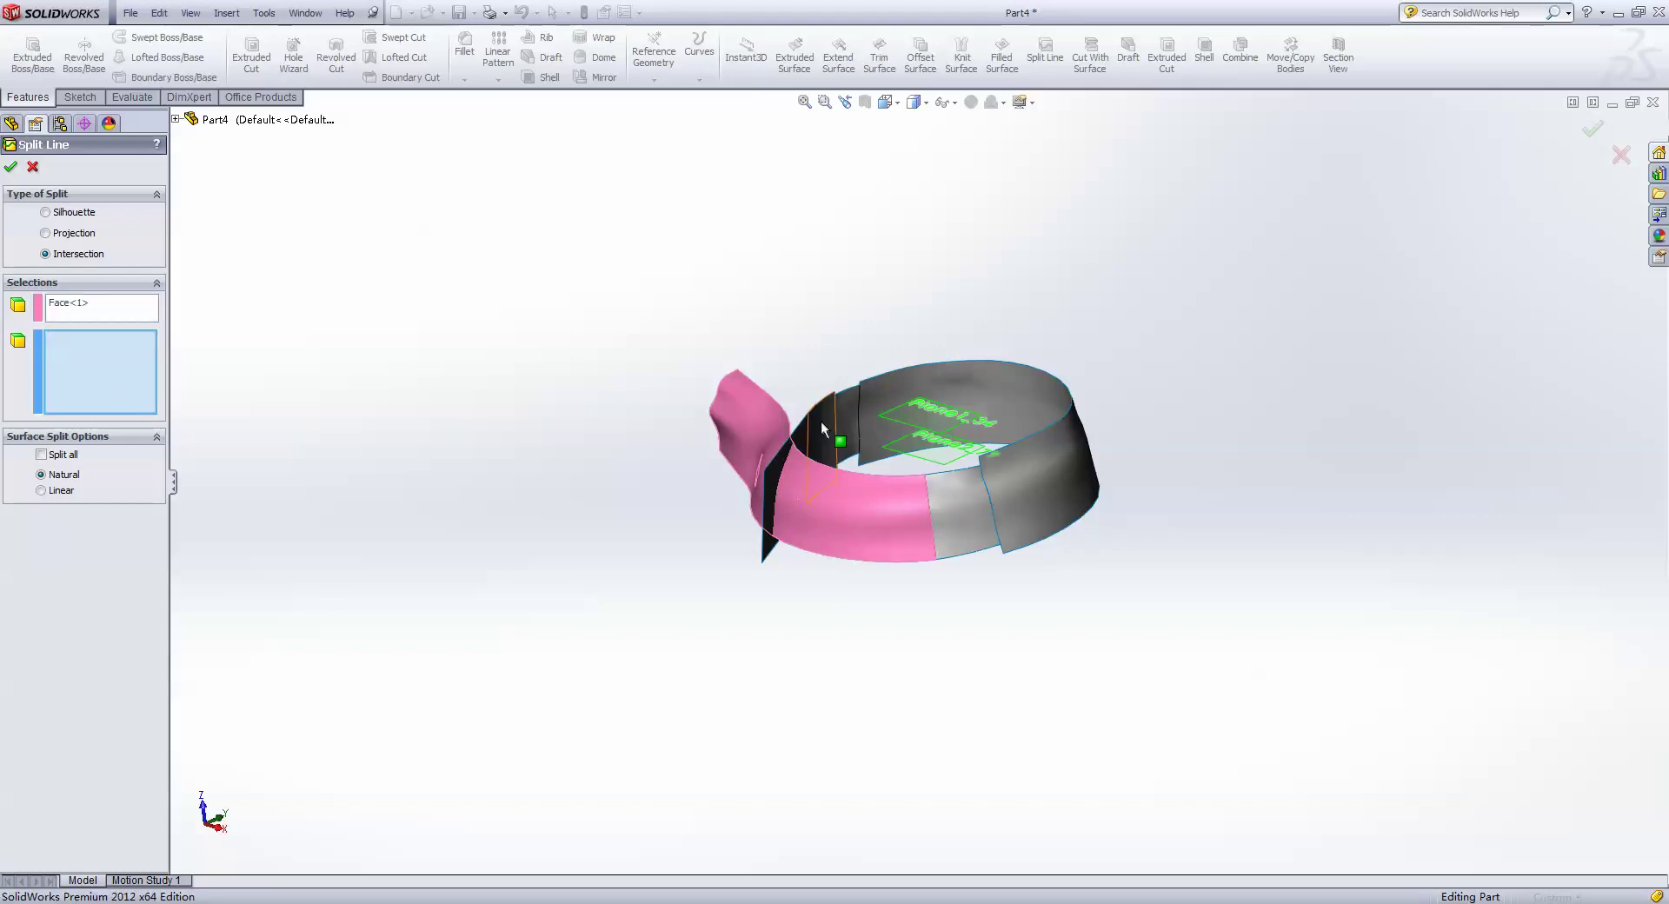
{"action": "left_click", "coordinate": [802, 431]}
{"action": "left_click", "coordinate": [10, 167]}
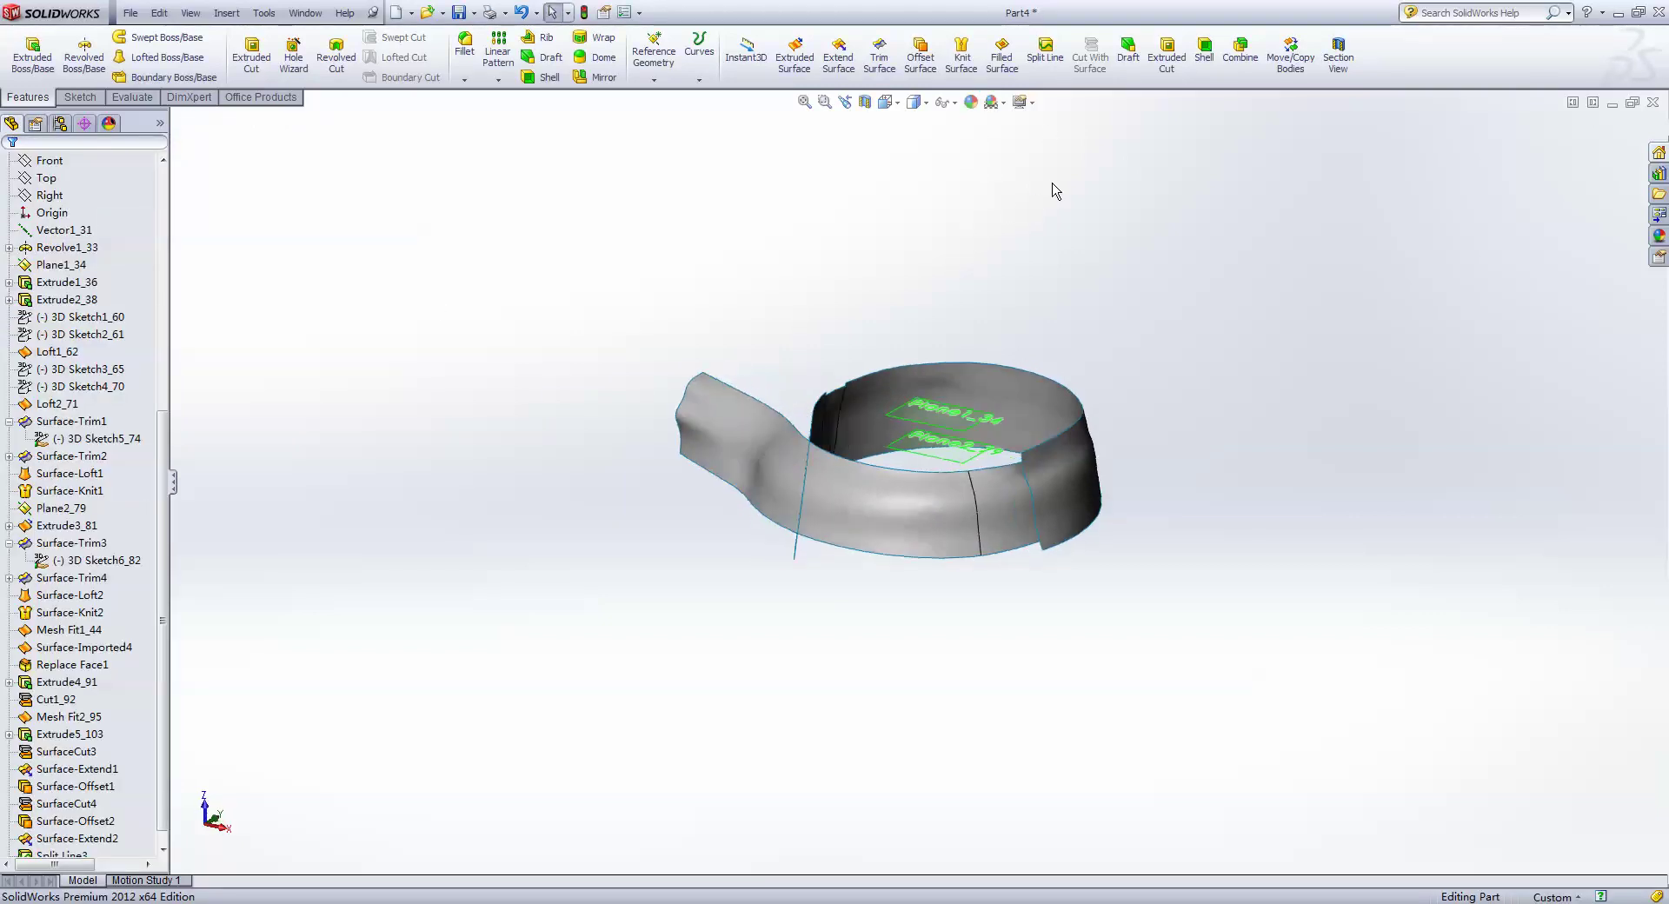
- Split the band face along its intersection with the flap face
{"action": "left_click", "coordinate": [1045, 54]}
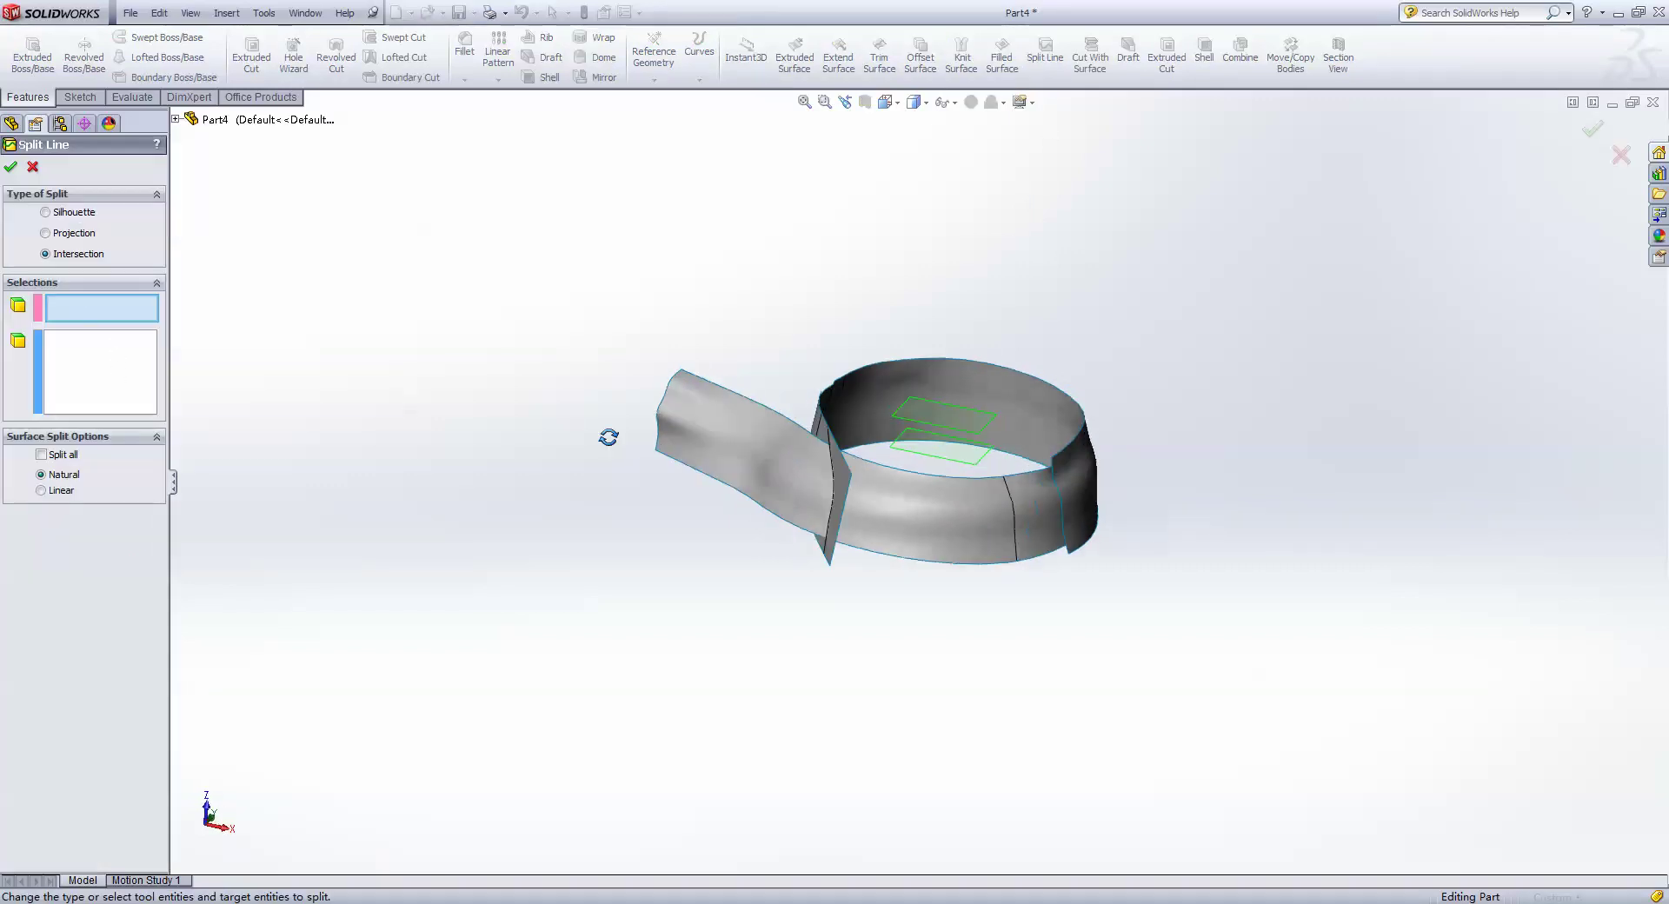
{"action": "middle_click_drag", "start_coordinate": [557, 417], "coordinate": [634, 462]}
{"action": "left_click", "coordinate": [842, 441]}
{"action": "left_click", "coordinate": [108, 358]}
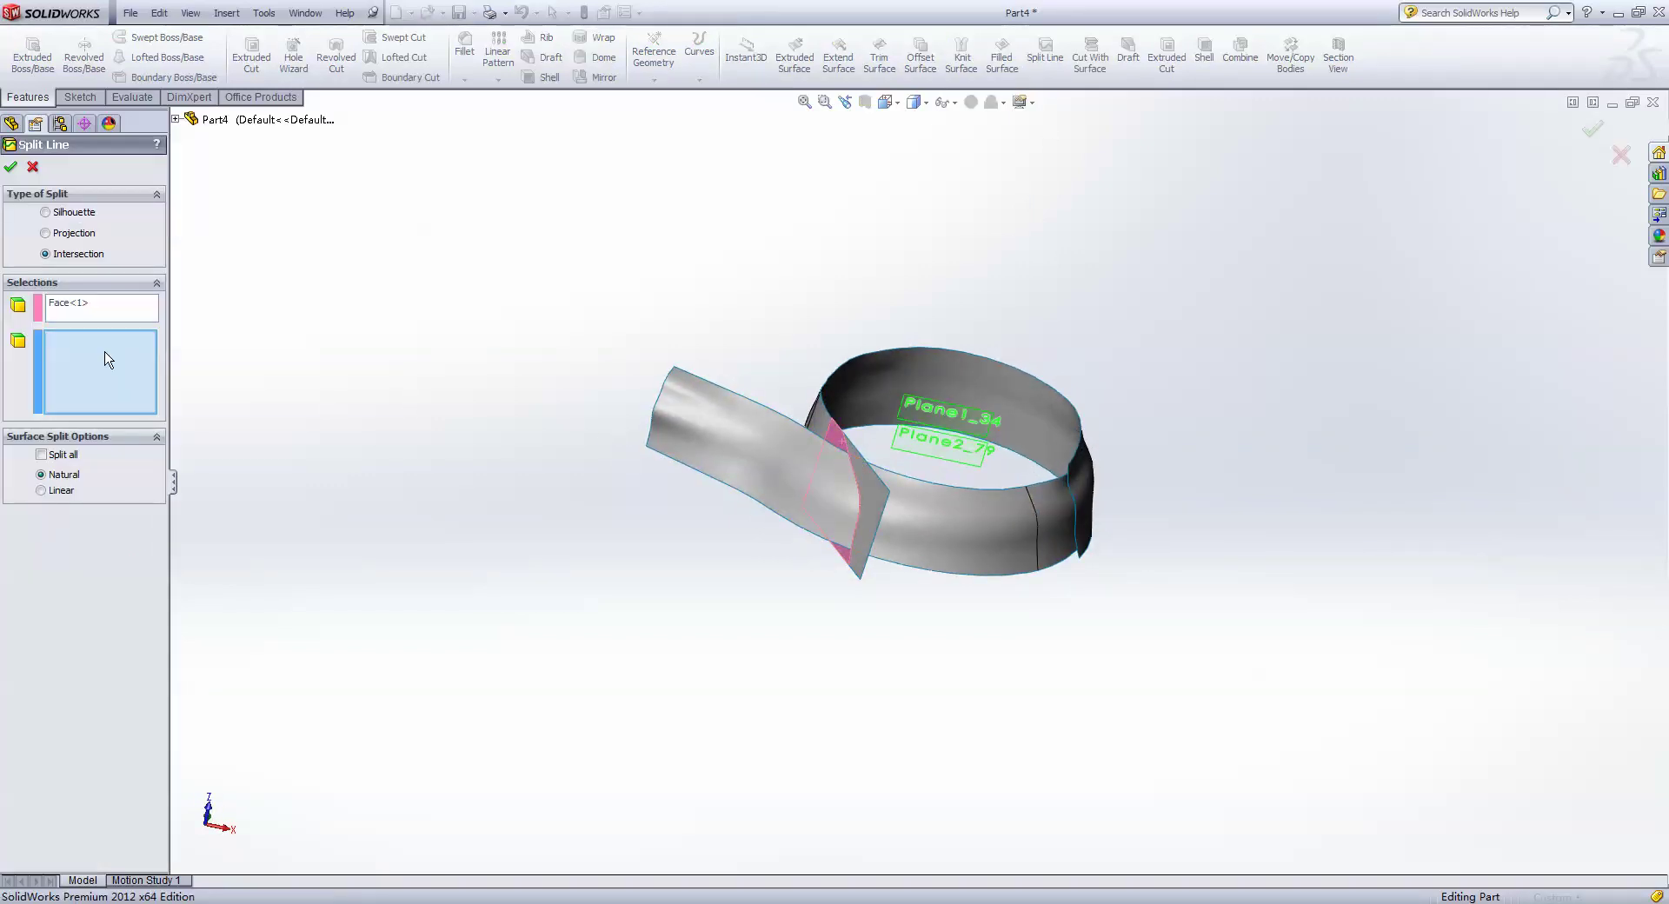
{"action": "left_click", "coordinate": [897, 521]}
{"action": "left_click", "coordinate": [10, 166]}
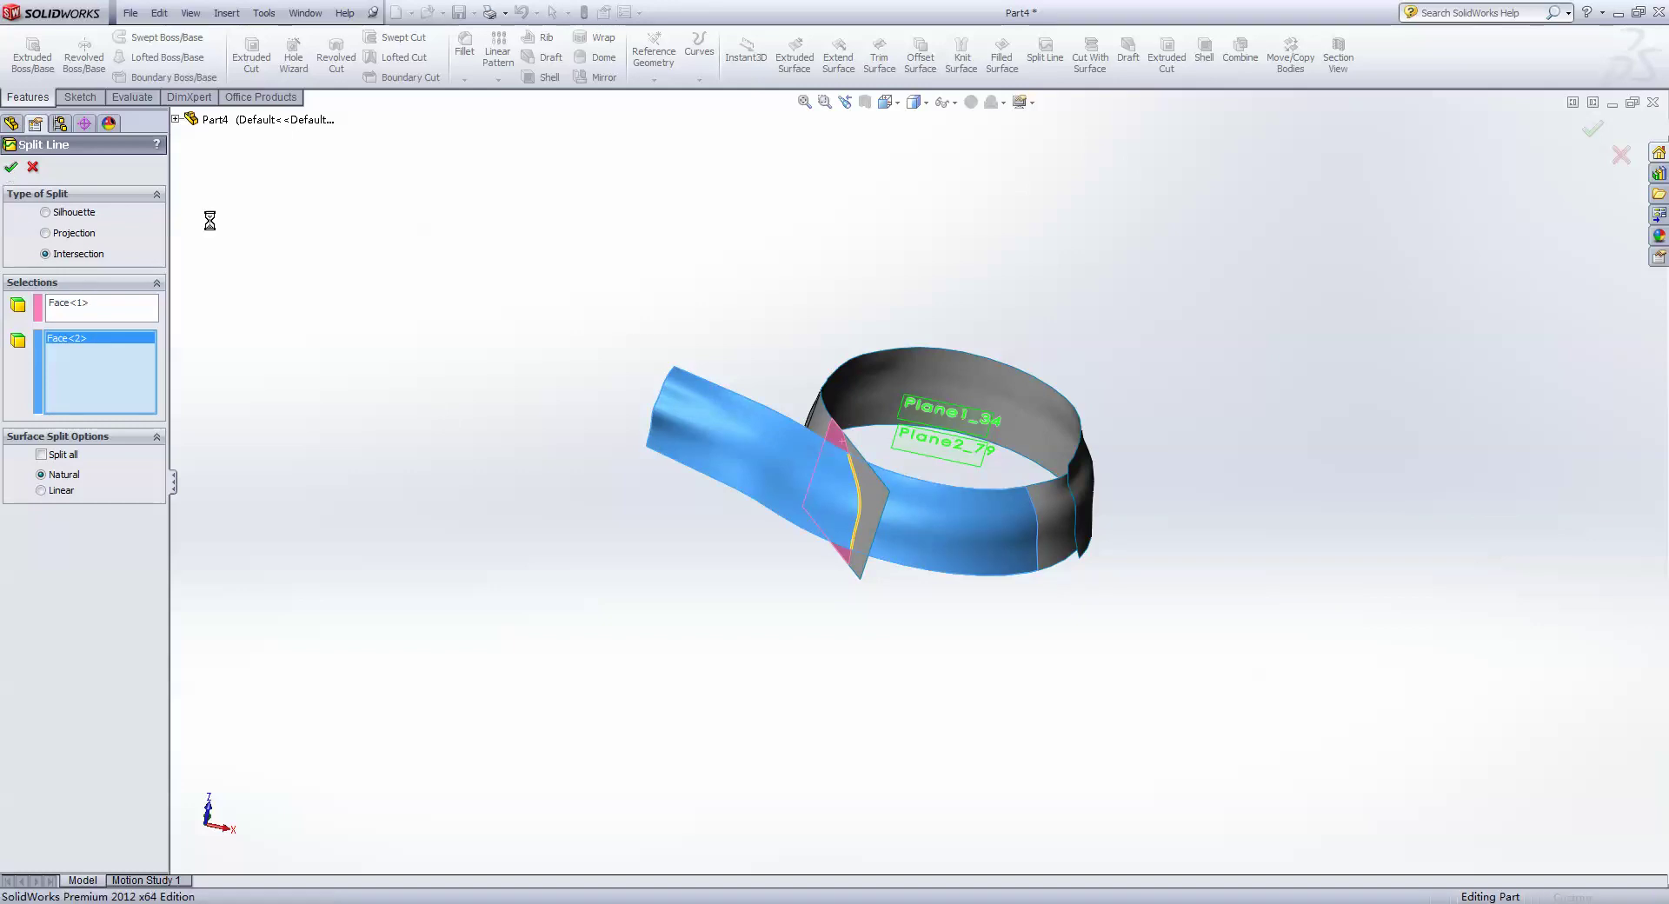
- Delete the large strip face and the small flap face from the ring surface
{"action": "left_click", "coordinate": [224, 17]}
{"action": "mouse_move", "coordinate": [250, 166]}
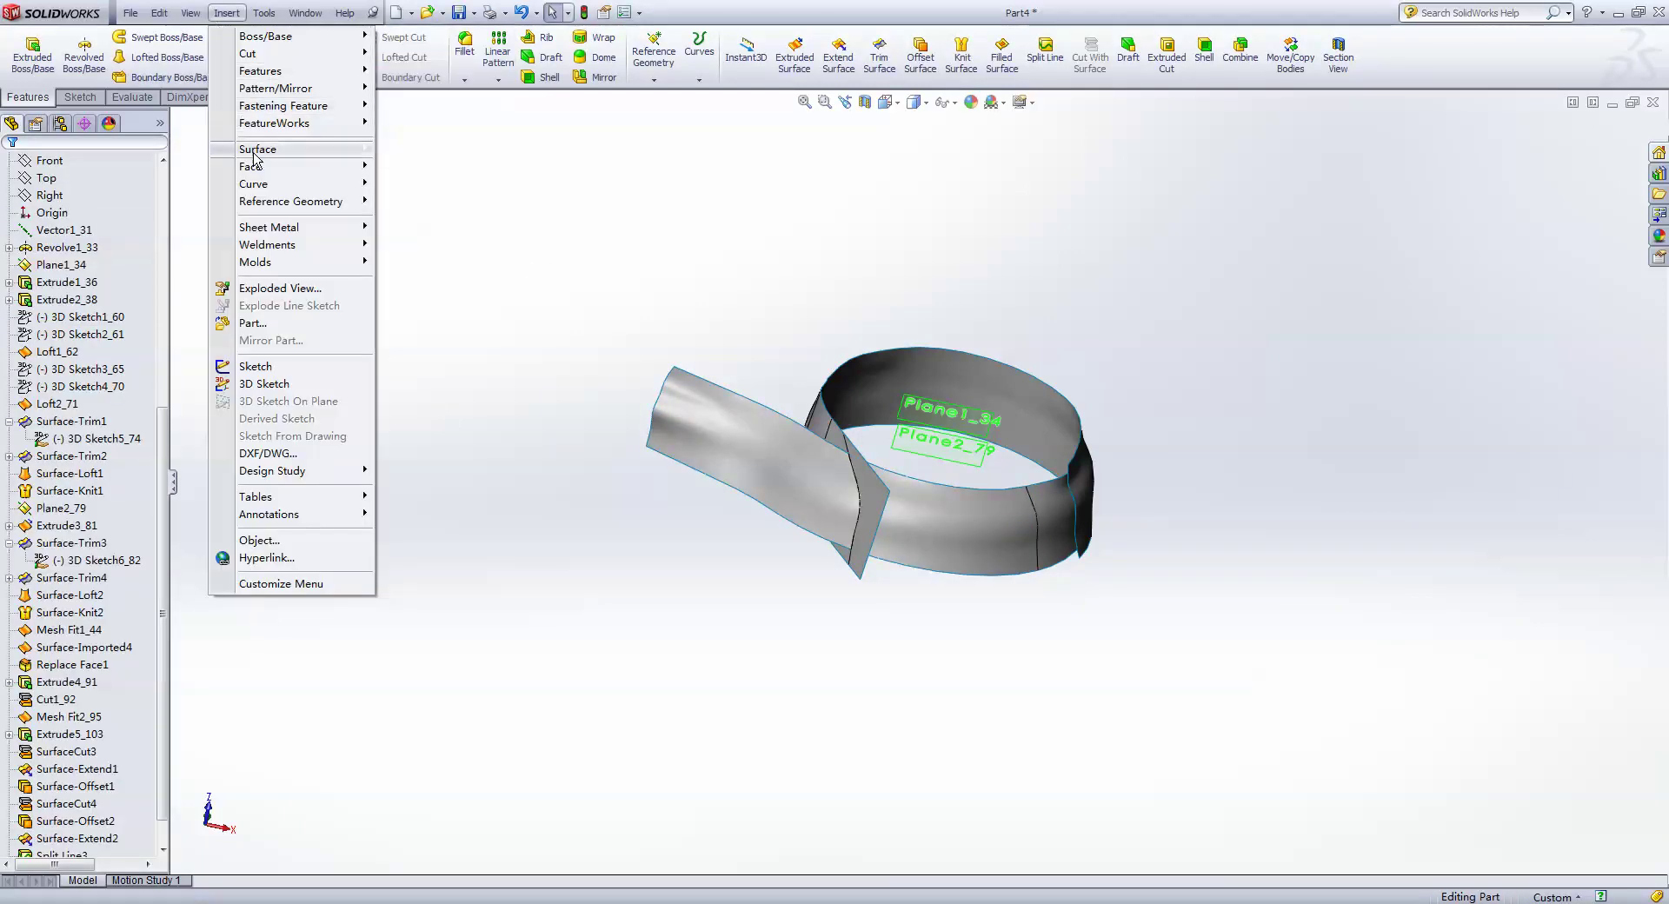
{"action": "left_click", "coordinate": [422, 166]}
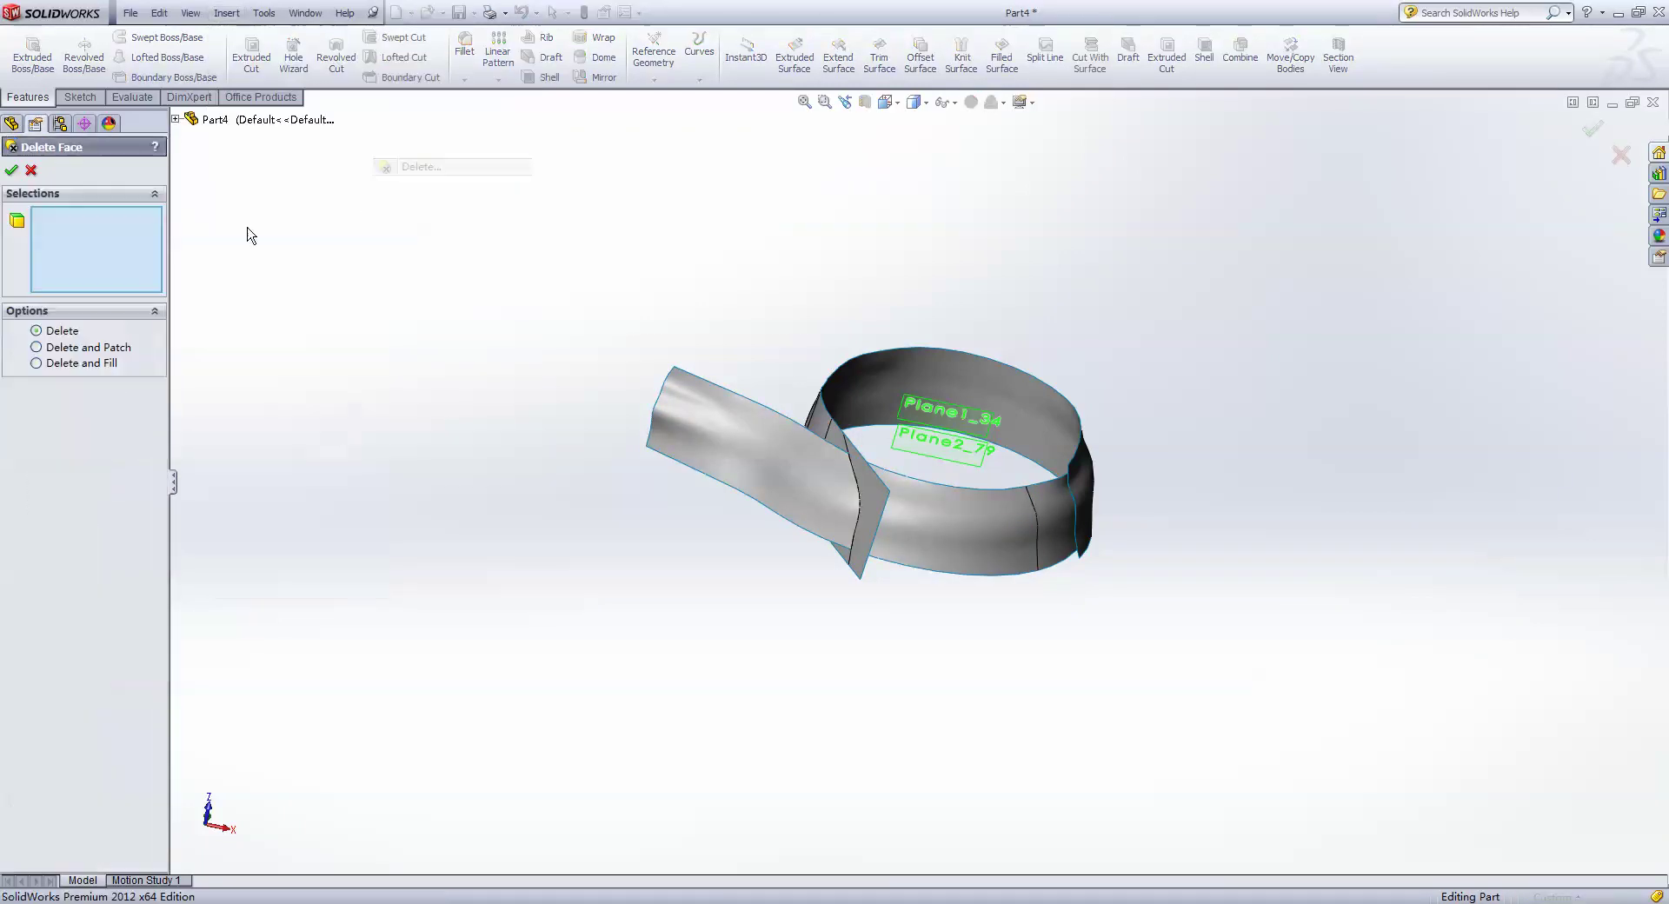
{"action": "left_click", "coordinate": [782, 491]}
{"action": "left_click", "coordinate": [869, 503]}
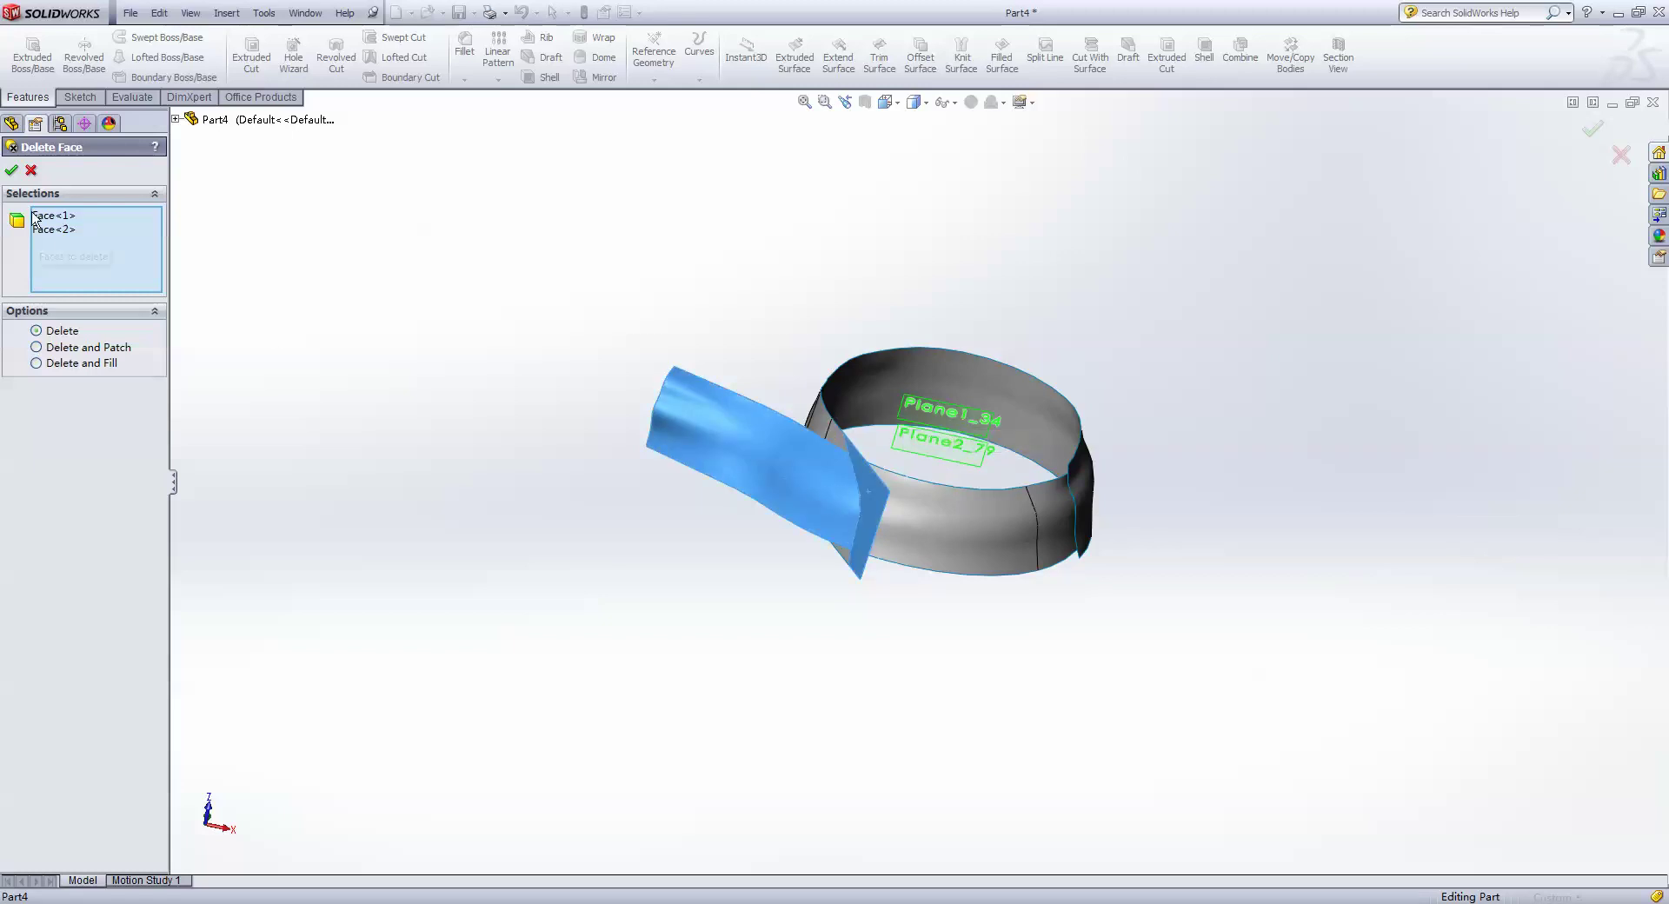
{"action": "left_click", "coordinate": [11, 170]}
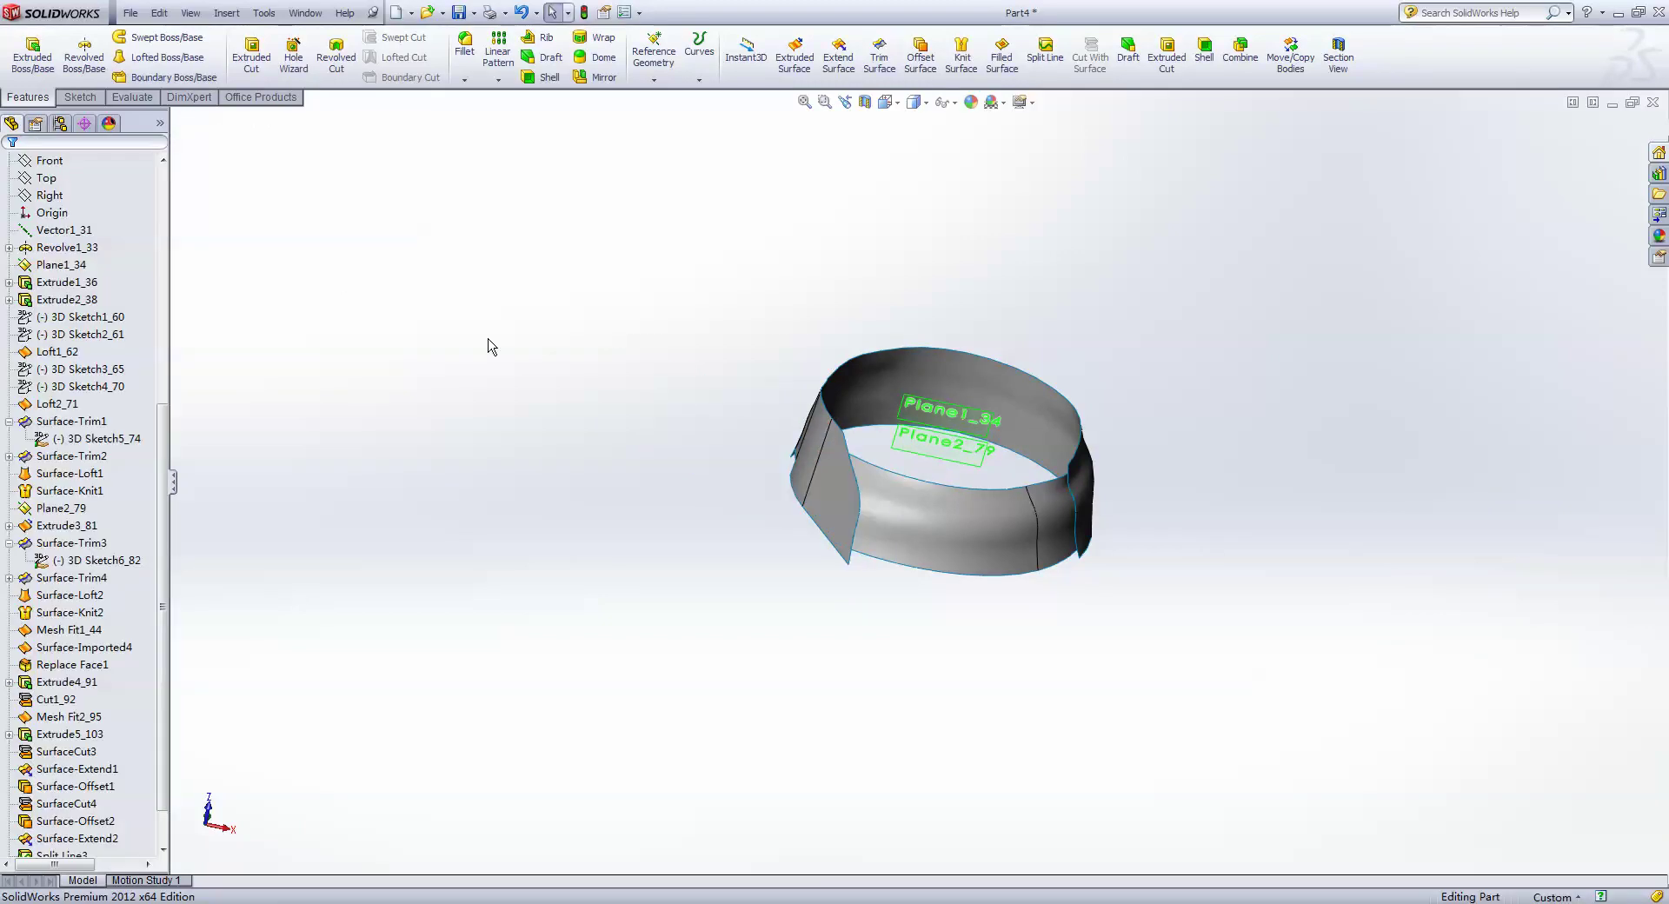
- Knit the two remaining DeleteFace1 surfaces into a single ring surface
{"action": "left_click", "coordinate": [956, 77]}
{"action": "left_click", "coordinate": [908, 383]}
{"action": "left_click", "coordinate": [882, 526]}
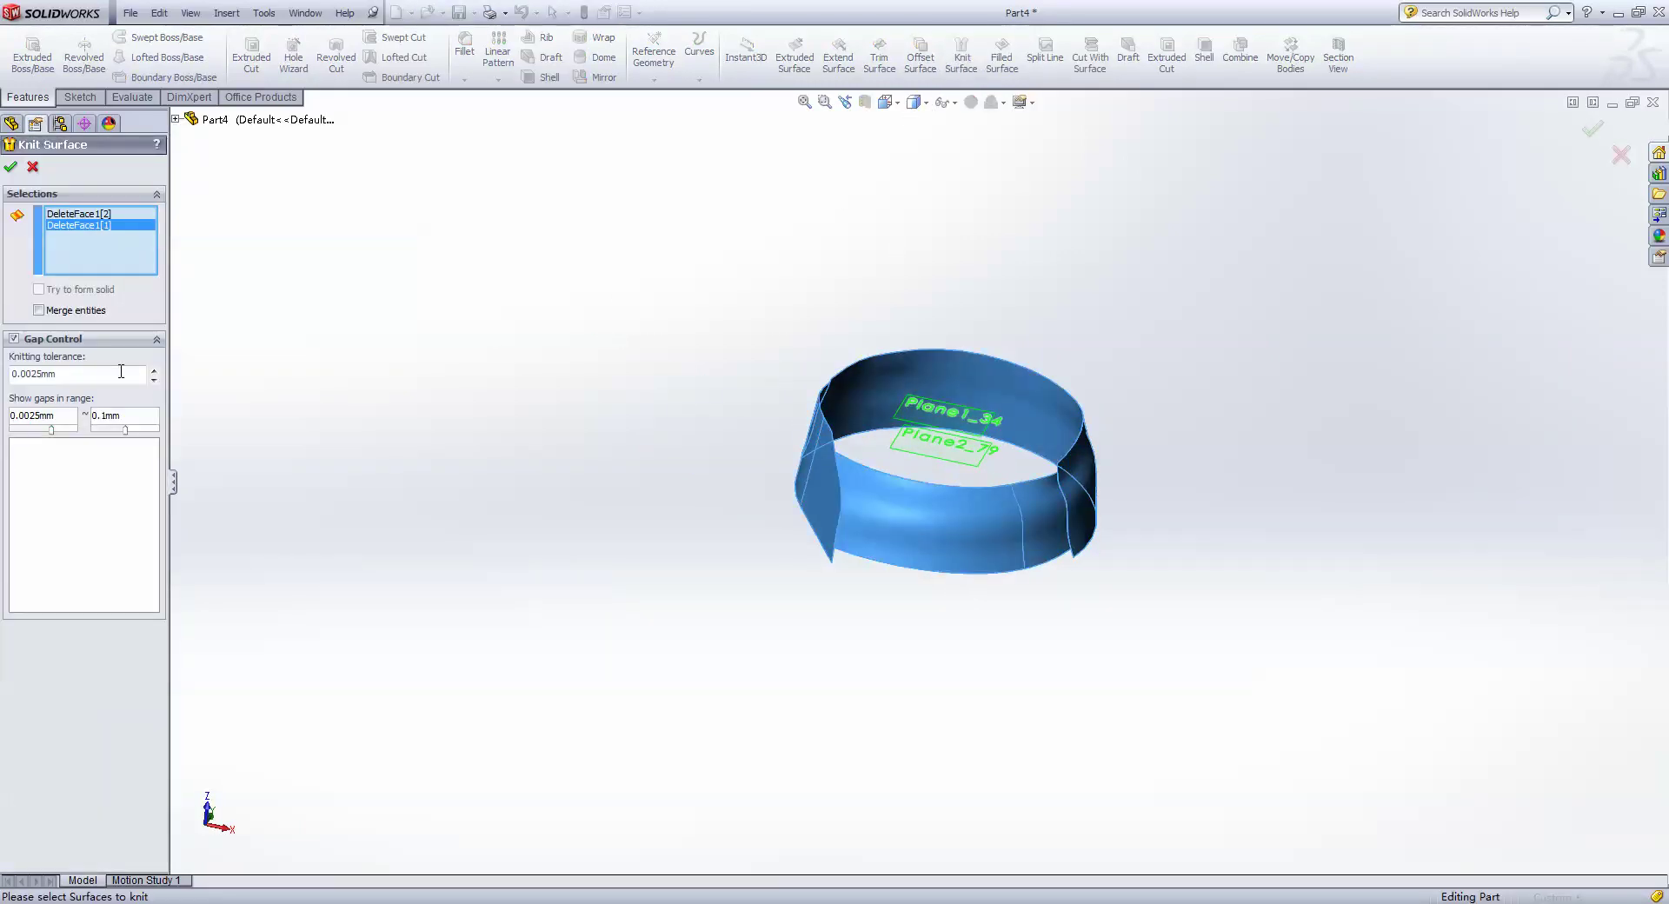
{"action": "left_click", "coordinate": [57, 338]}
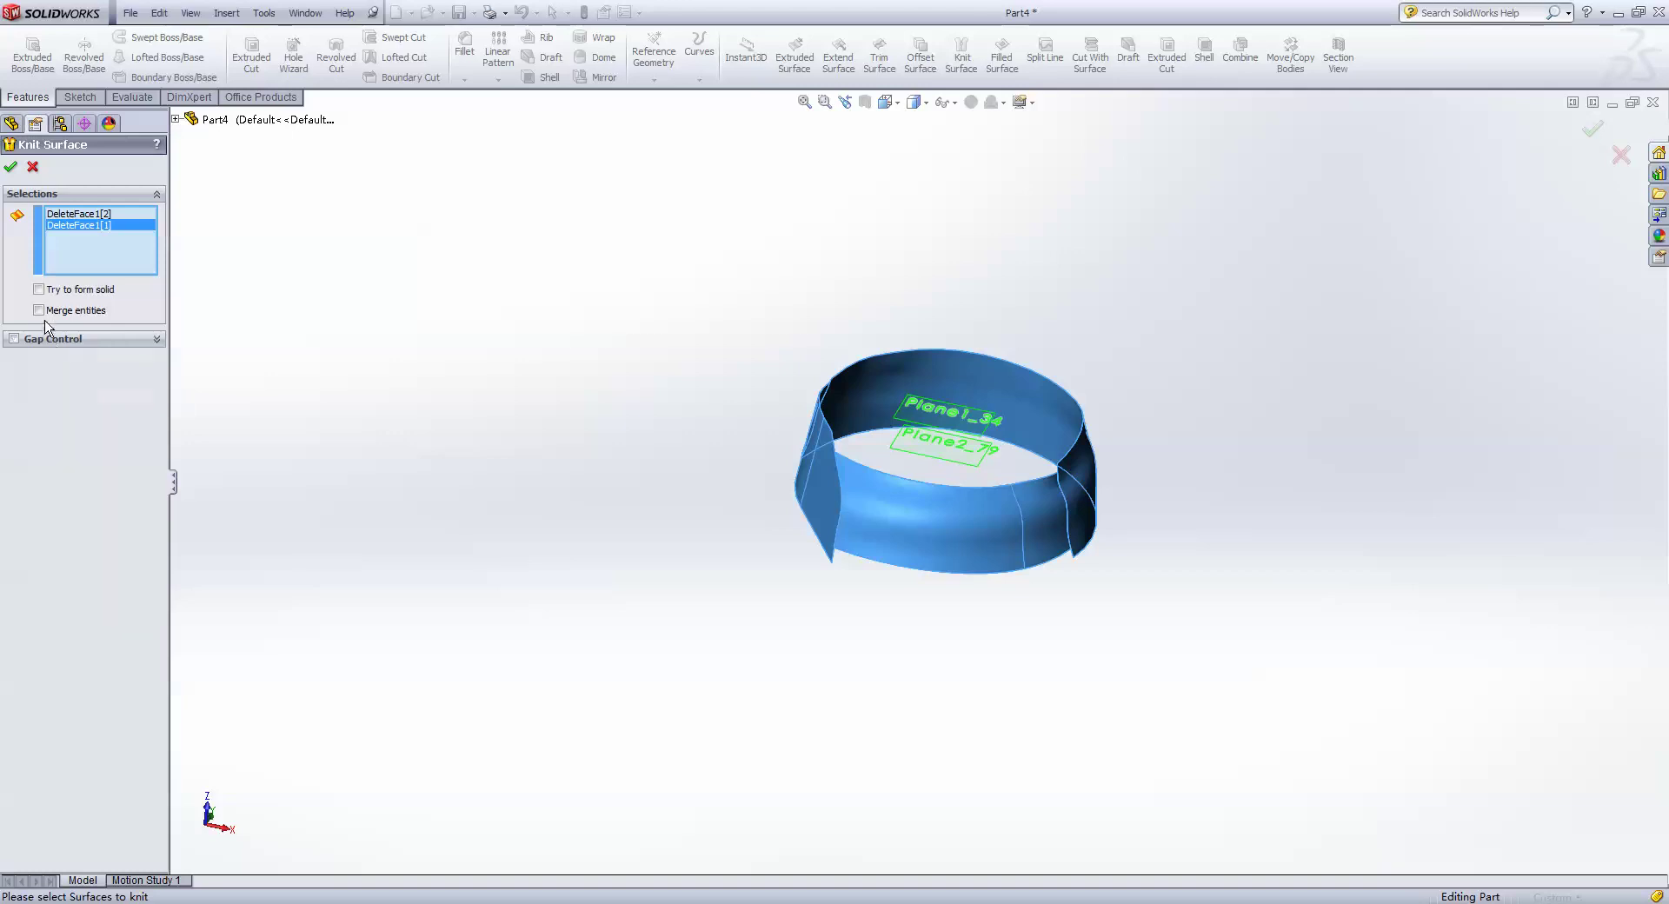
{"action": "left_click", "coordinate": [12, 167]}
{"action": "mouse_move", "coordinate": [521, 424]}
{"action": "middle_mouse_down"}
{"action": "mouse_move", "coordinate": [462, 386]}
{"action": "mouse_move", "coordinate": [452, 439]}
{"action": "mouse_move", "coordinate": [492, 454]}
{"action": "mouse_move", "coordinate": [480, 397]}
{"action": "mouse_move", "coordinate": [514, 480]}
{"action": "mouse_move", "coordinate": [489, 470]}
{"action": "middle_mouse_up"}
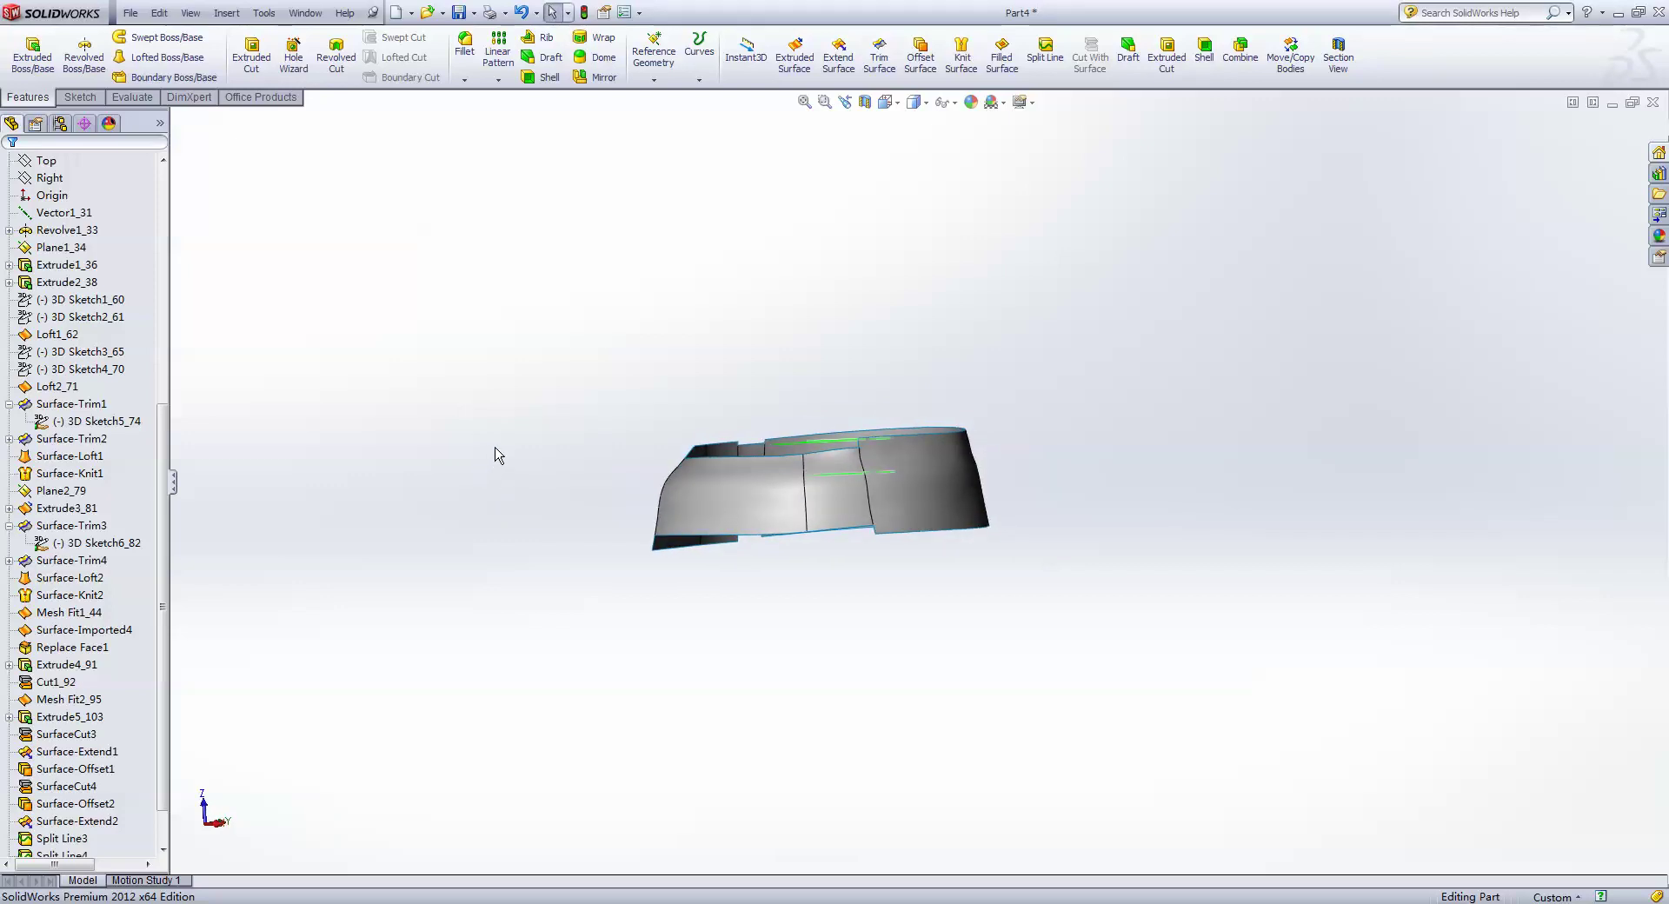
- Show the hidden hexagonal Cut1_92 body
{"action": "left_click", "coordinate": [87, 212]}
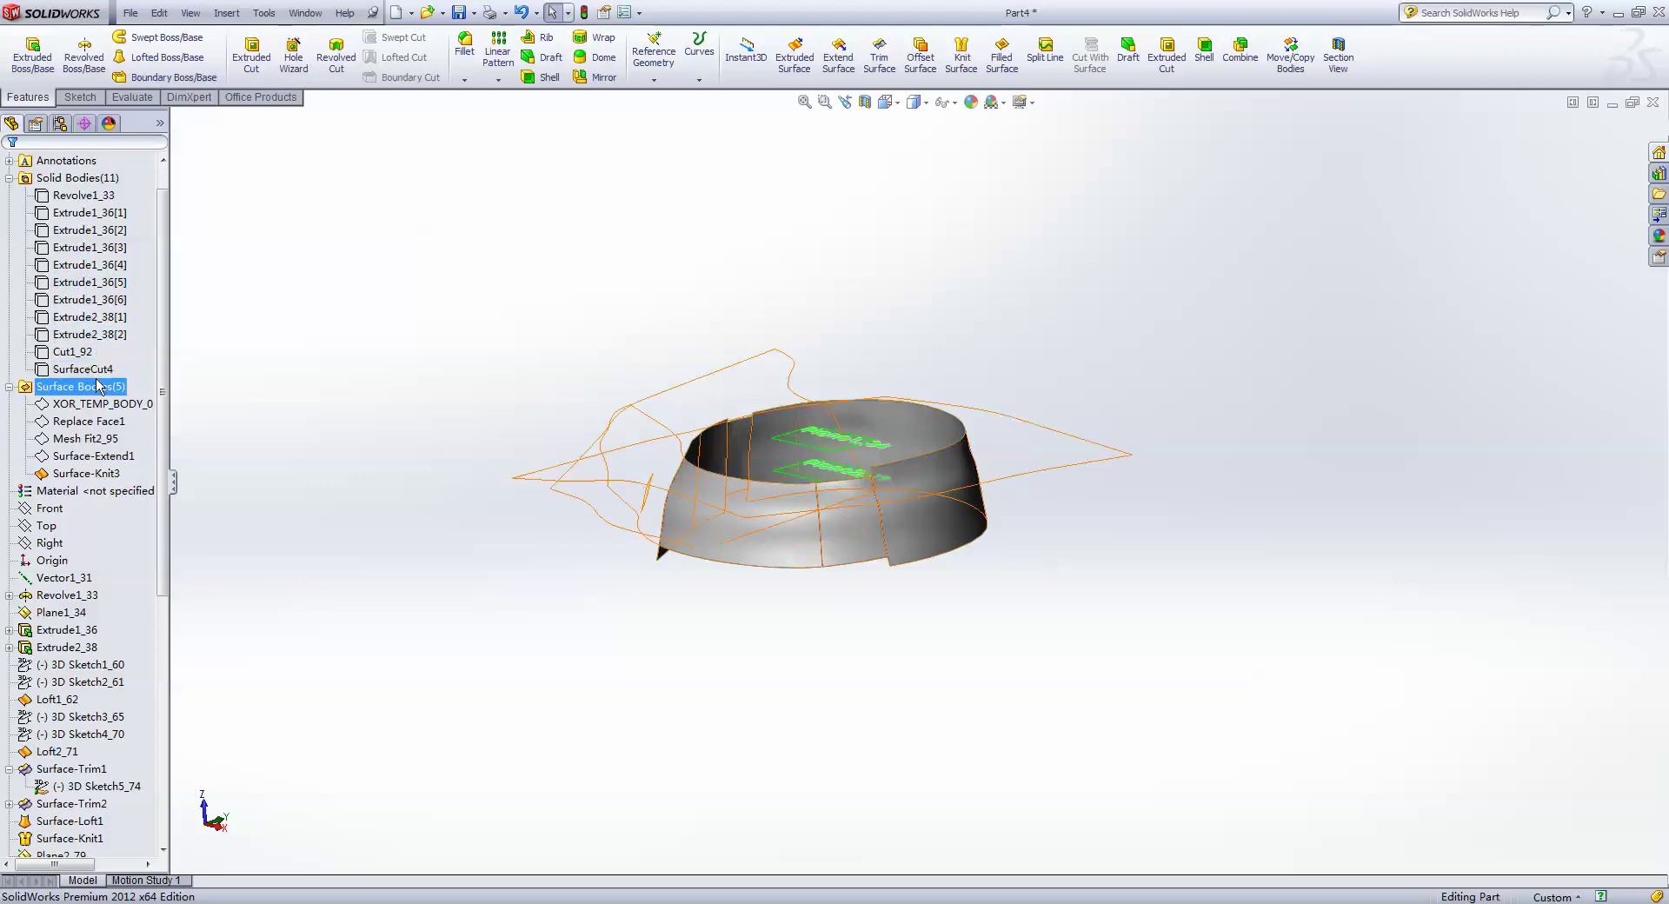
{"action": "left_click", "coordinate": [87, 354]}
{"action": "left_click", "coordinate": [112, 328]}
{"action": "mouse_move", "coordinate": [421, 290]}
{"action": "middle_mouse_down"}
{"action": "mouse_move", "coordinate": [756, 347]}
{"action": "mouse_move", "coordinate": [904, 202]}
{"action": "middle_mouse_up"}
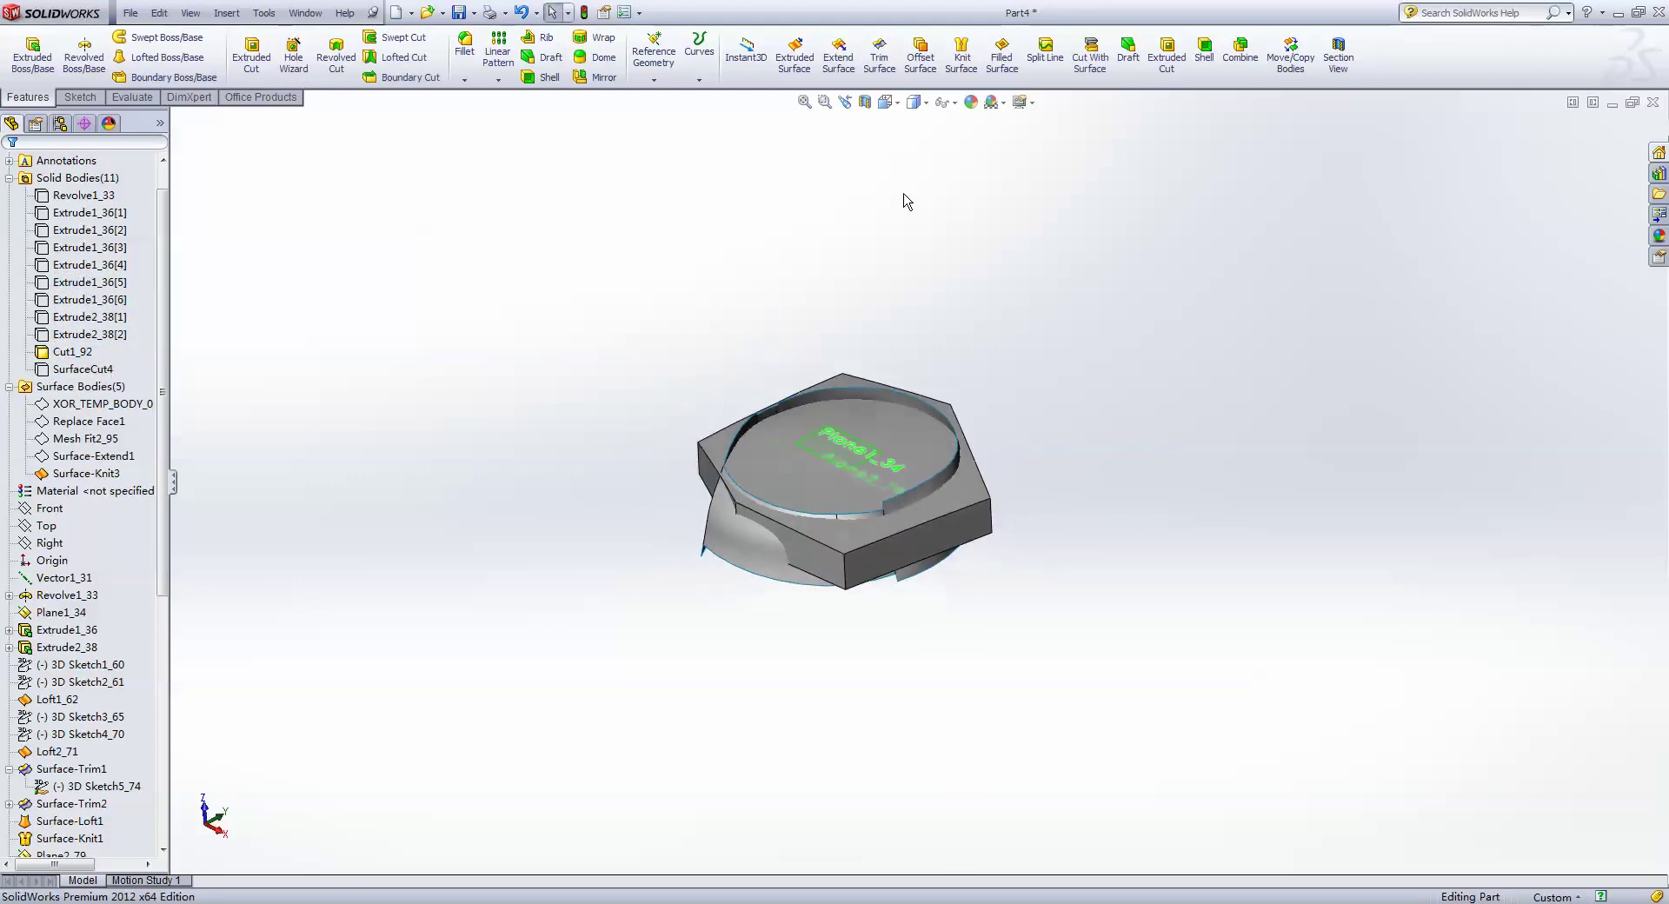
- Cut only Cut1_92 with the knitted ring surface Surface-Knit3 and hide the offcut
{"action": "left_click", "coordinate": [1089, 54]}
{"action": "left_click", "coordinate": [728, 528]}
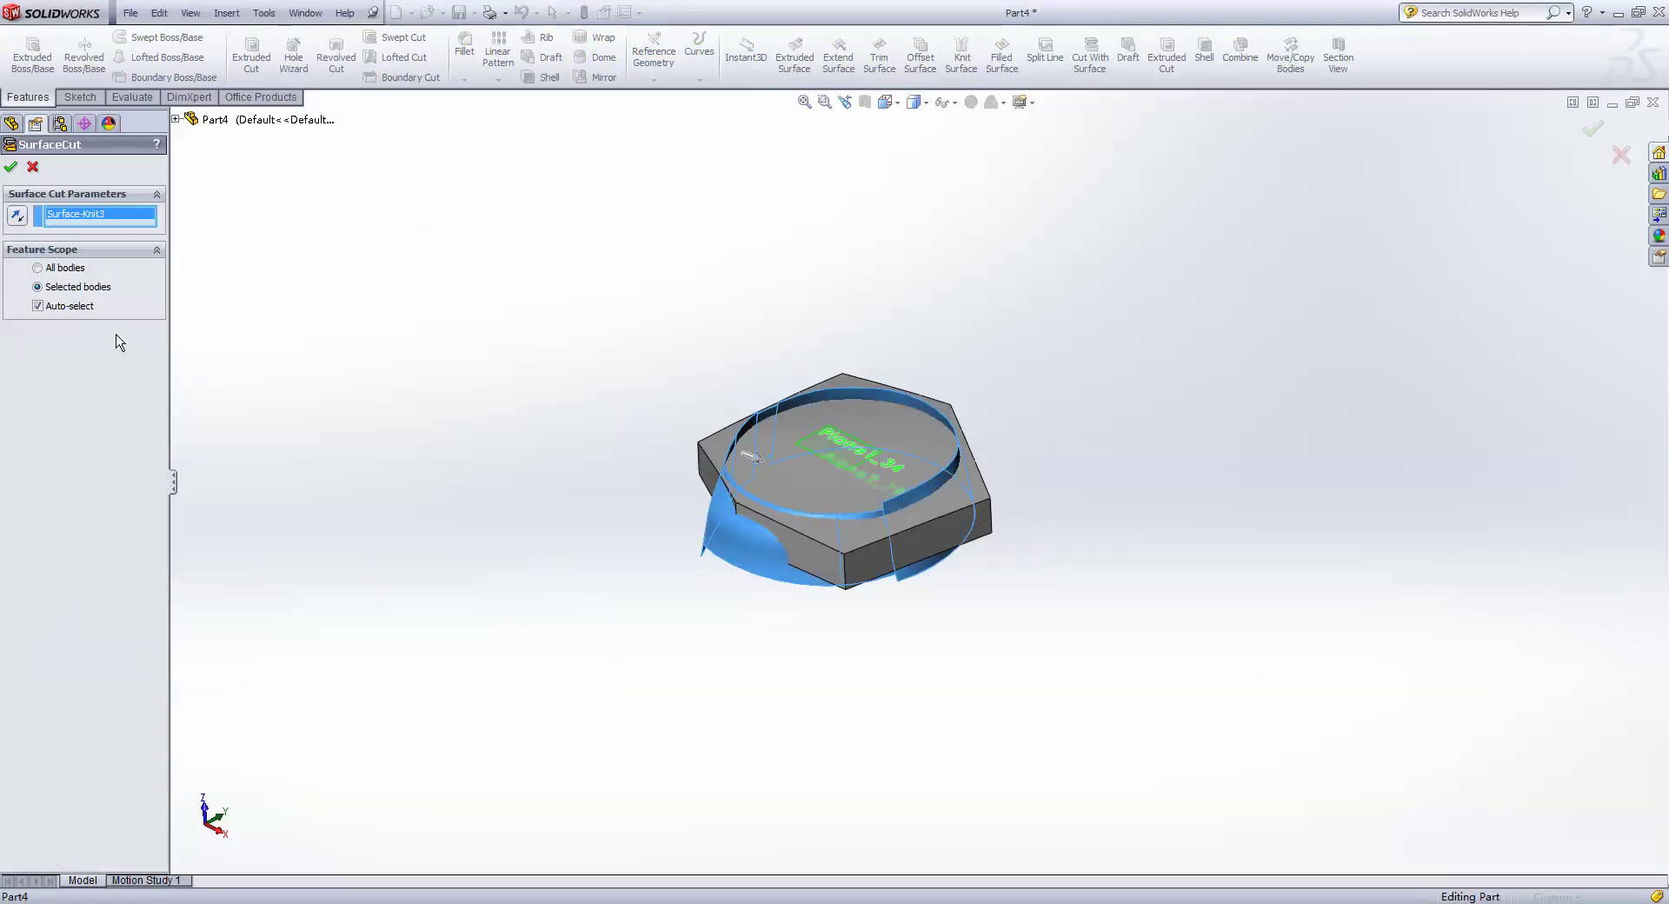
{"action": "left_click", "coordinate": [77, 313]}
{"action": "left_click", "coordinate": [749, 452]}
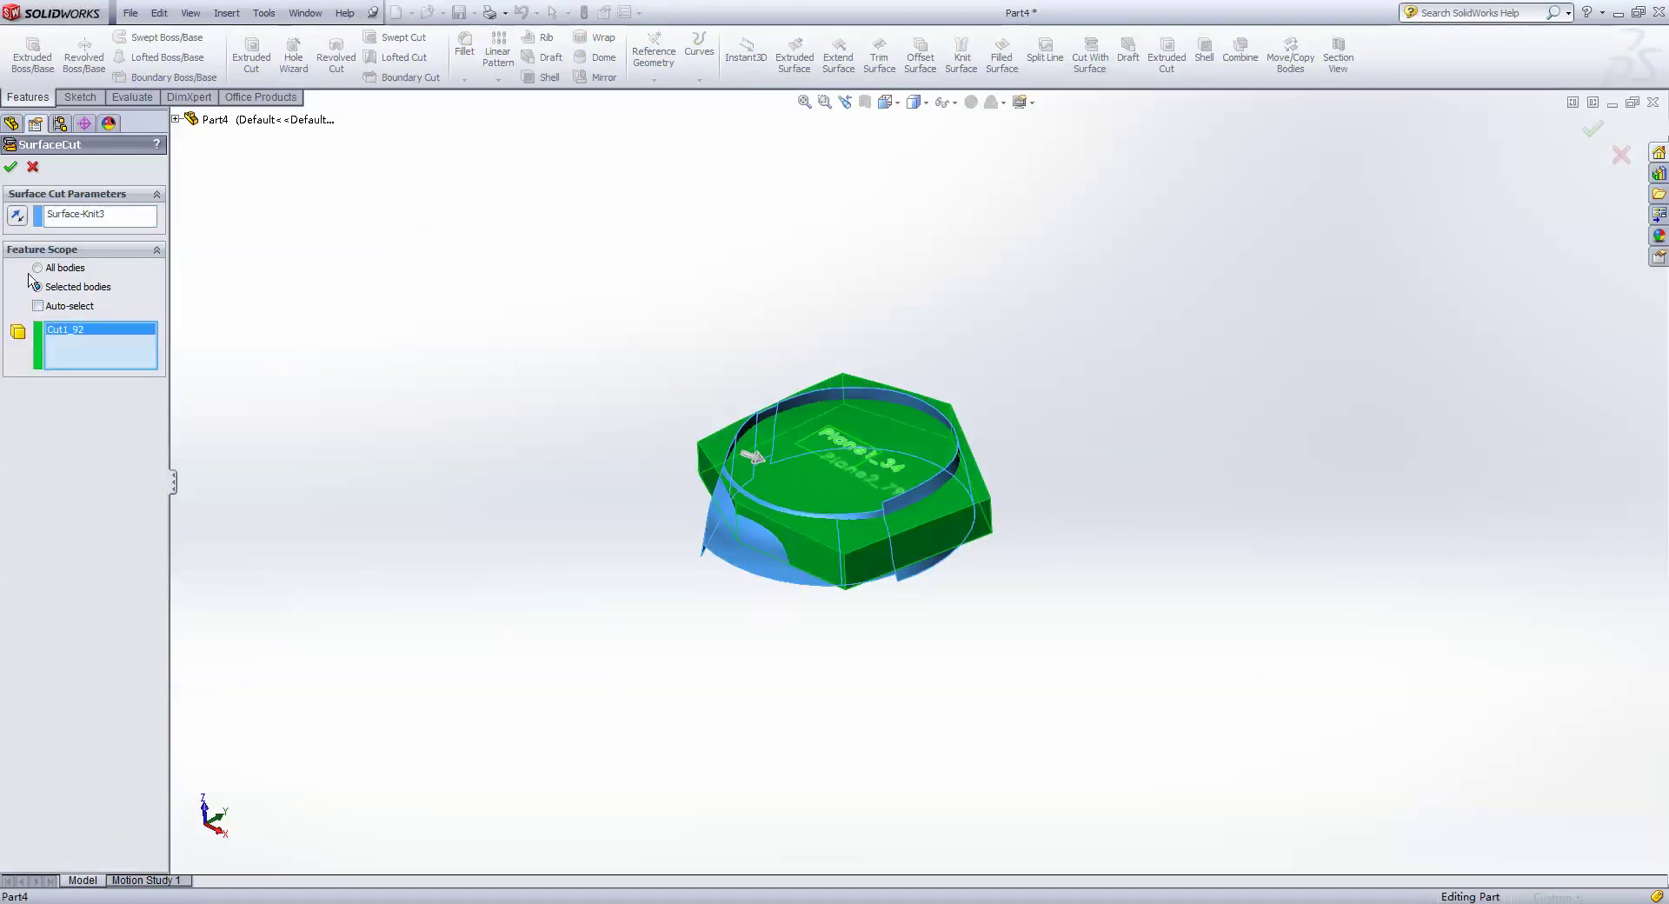
{"action": "left_click", "coordinate": [11, 166]}
{"action": "left_click", "coordinate": [813, 544]}
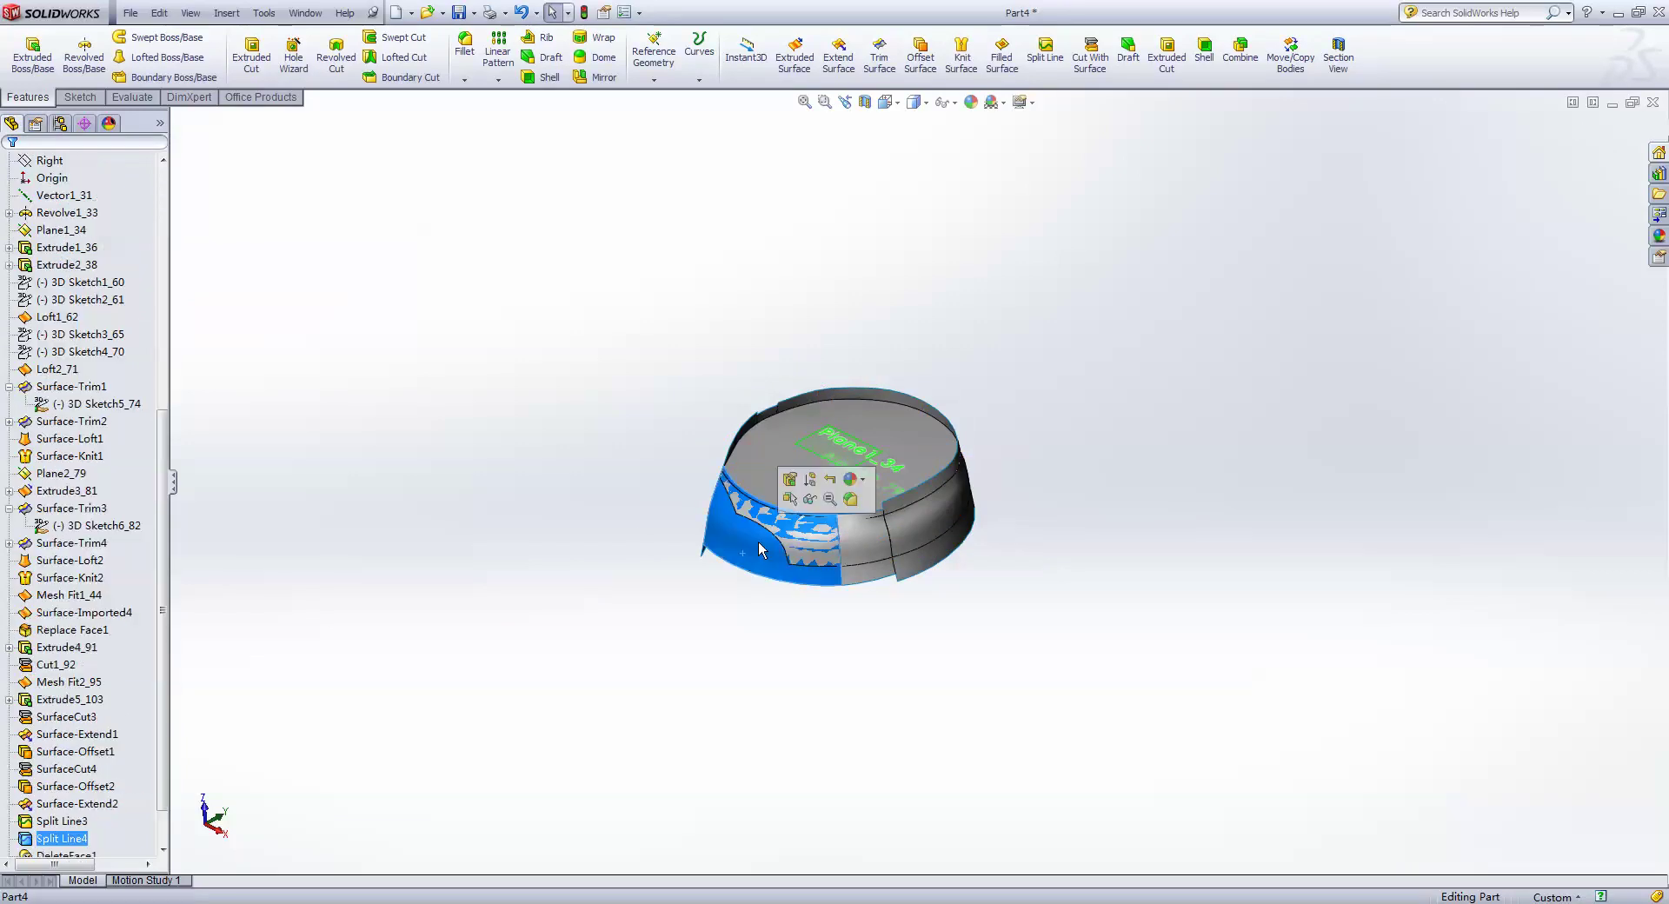
{"action": "left_click", "coordinate": [809, 499]}
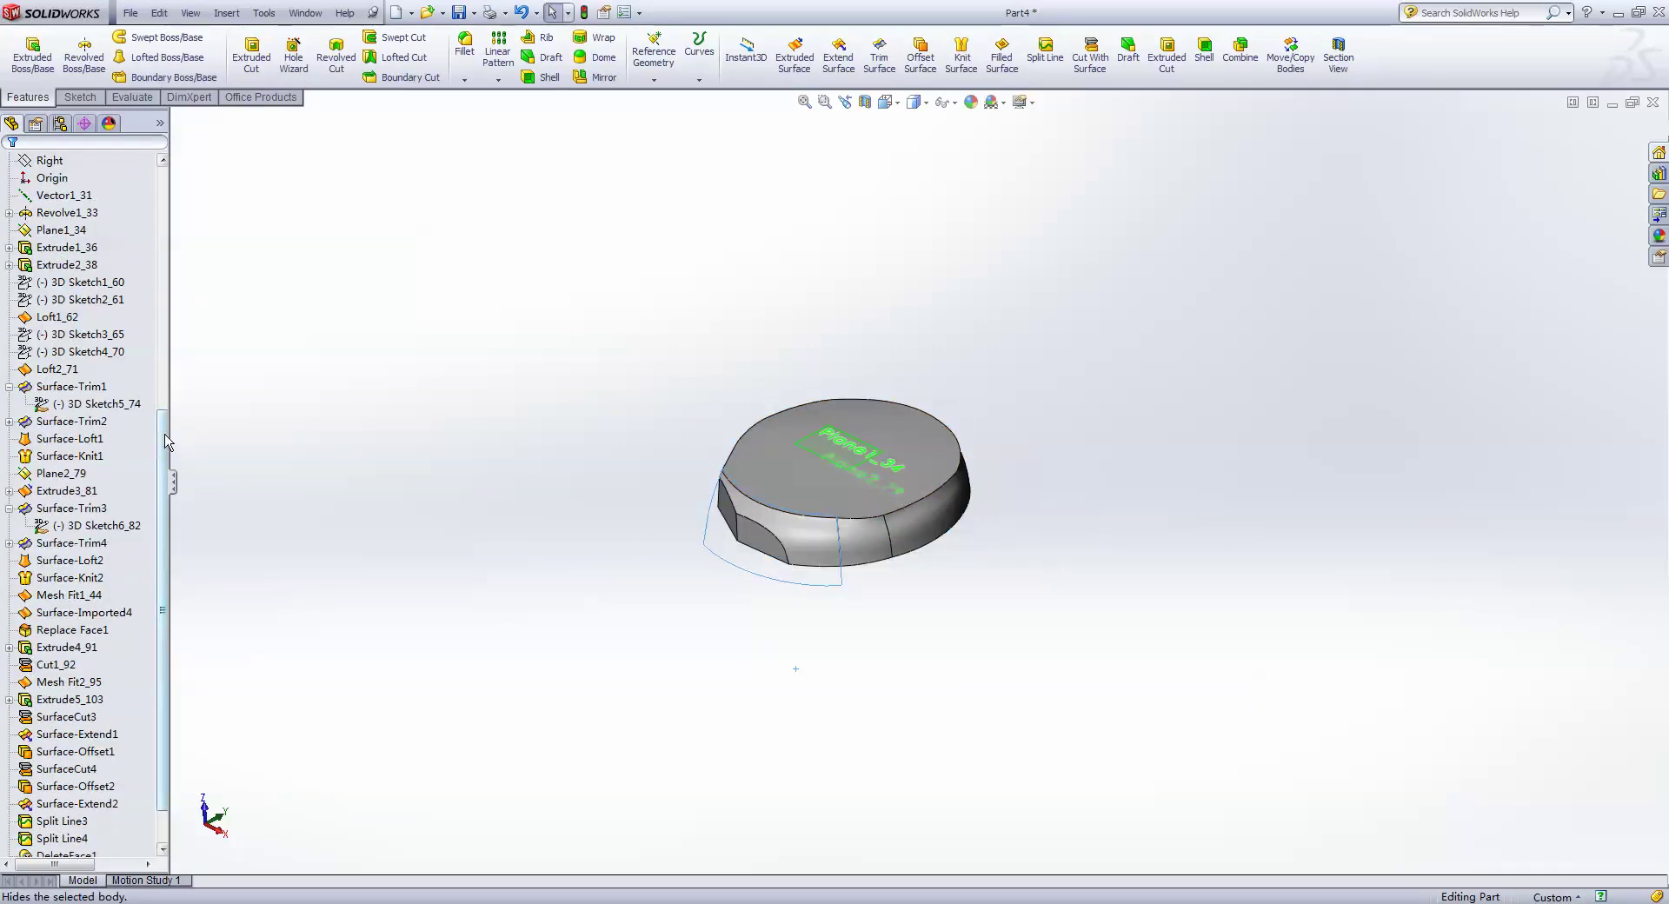
- Show SurfaceCut4 again and resume the LiveTransfer to SOLIDWORKS from Design X
{"action": "scroll", "coordinate": [168, 441], "scroll_direction": "up", "scroll_amount": 5}
{"action": "left_click", "coordinate": [78, 247]}
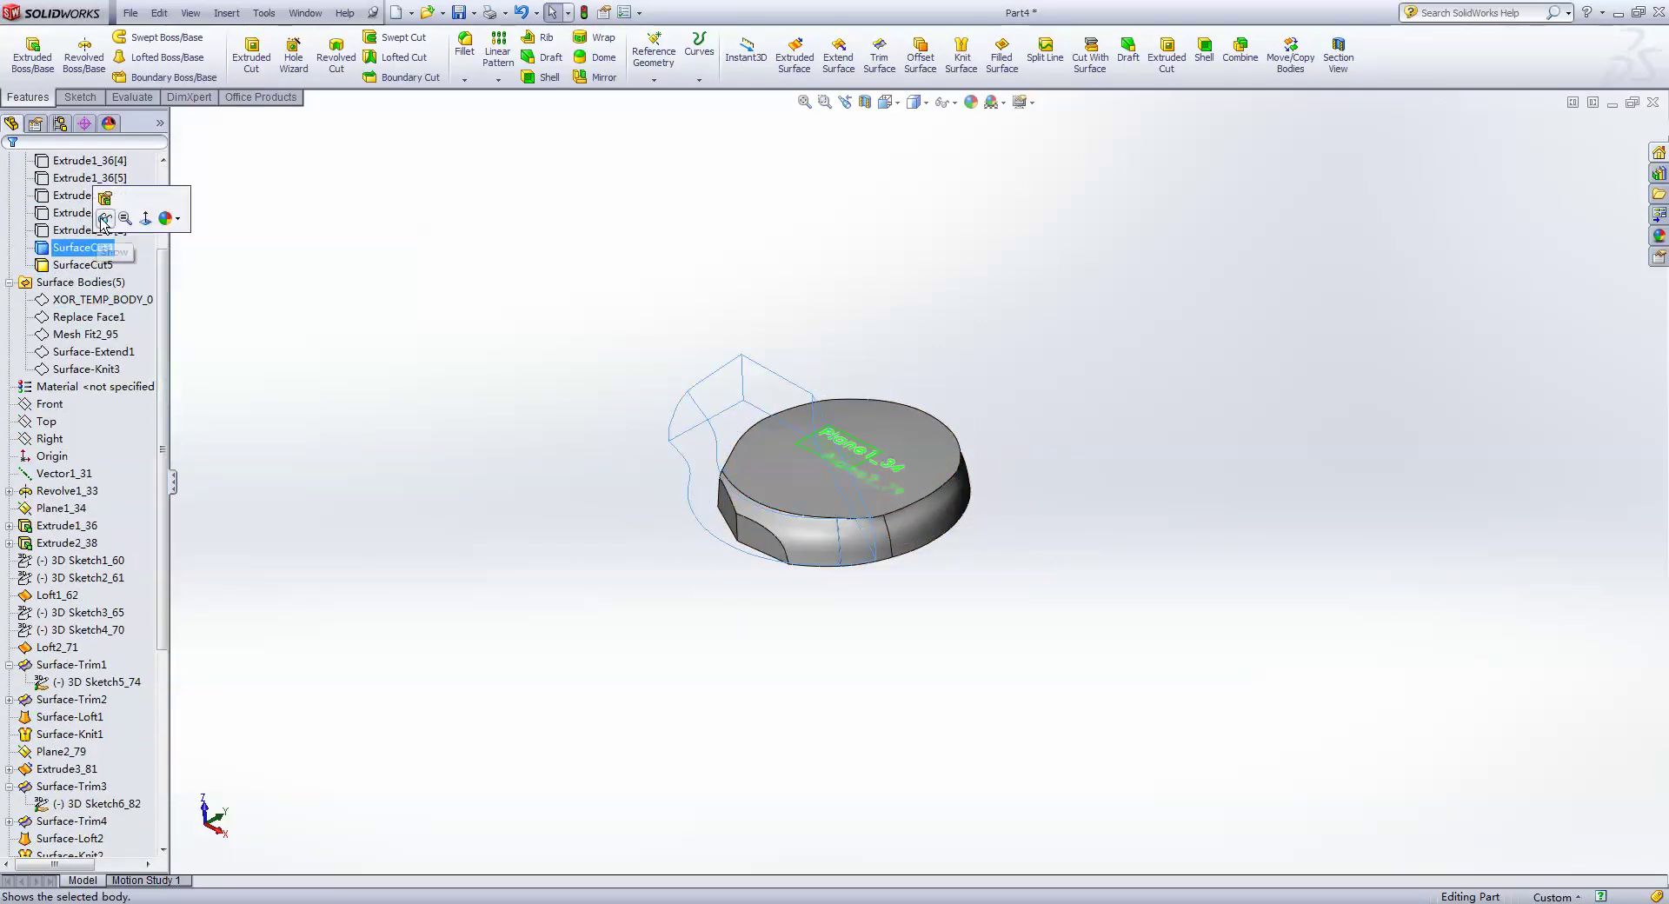
{"action": "left_click", "coordinate": [105, 218]}
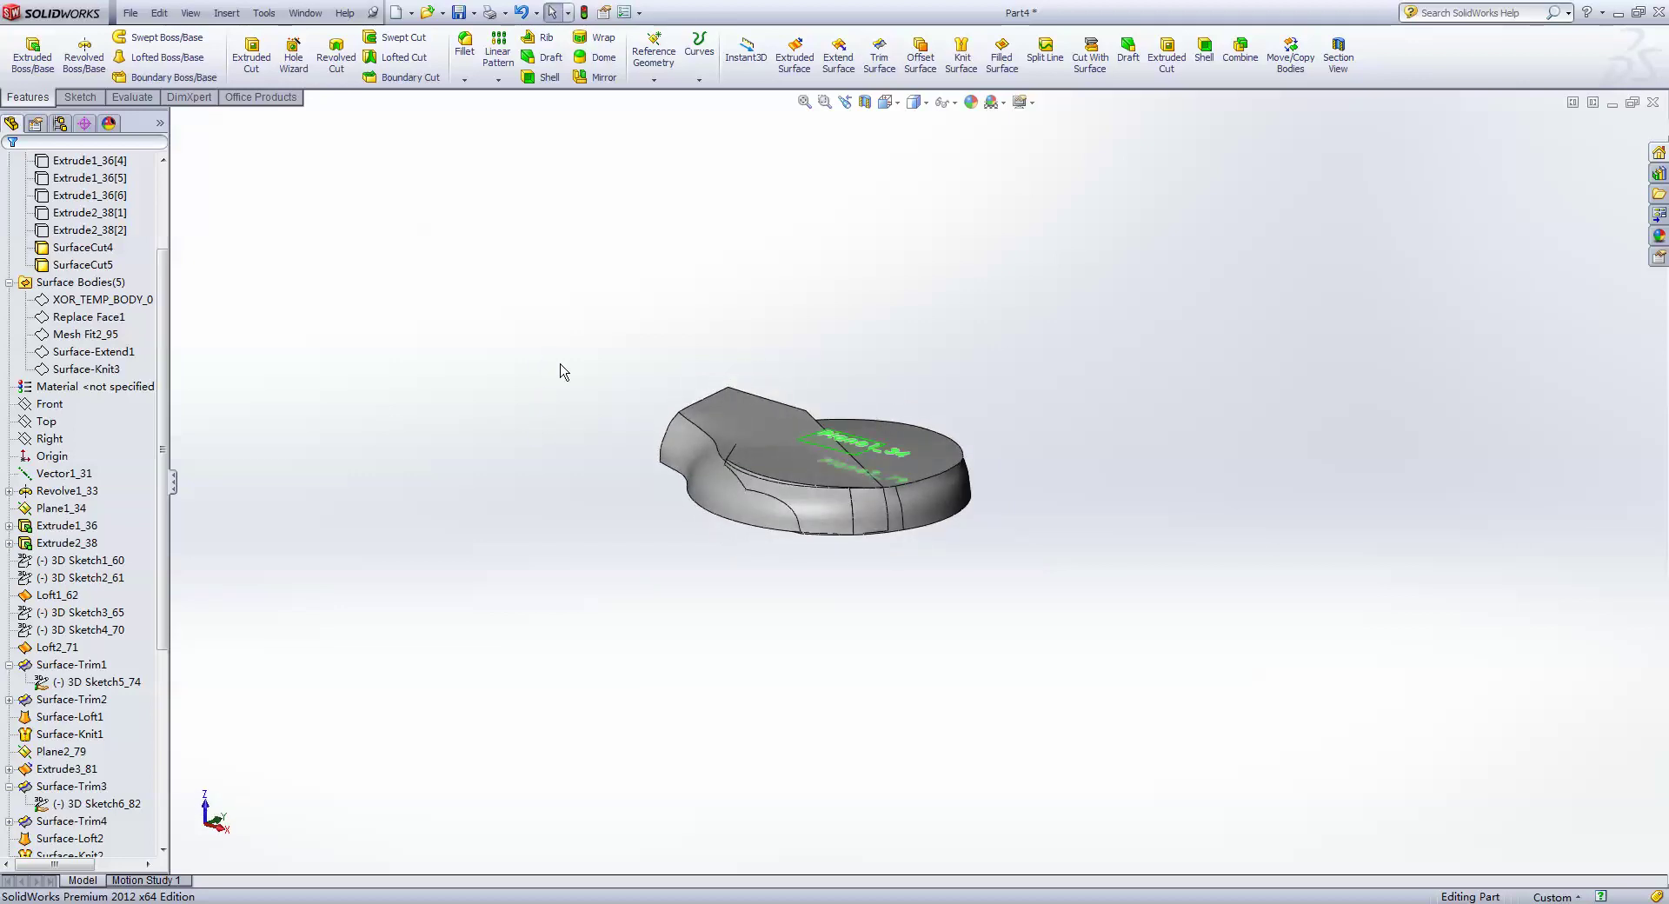
{"action": "middle_click_drag", "start_coordinate": [561, 371], "coordinate": [598, 464]}
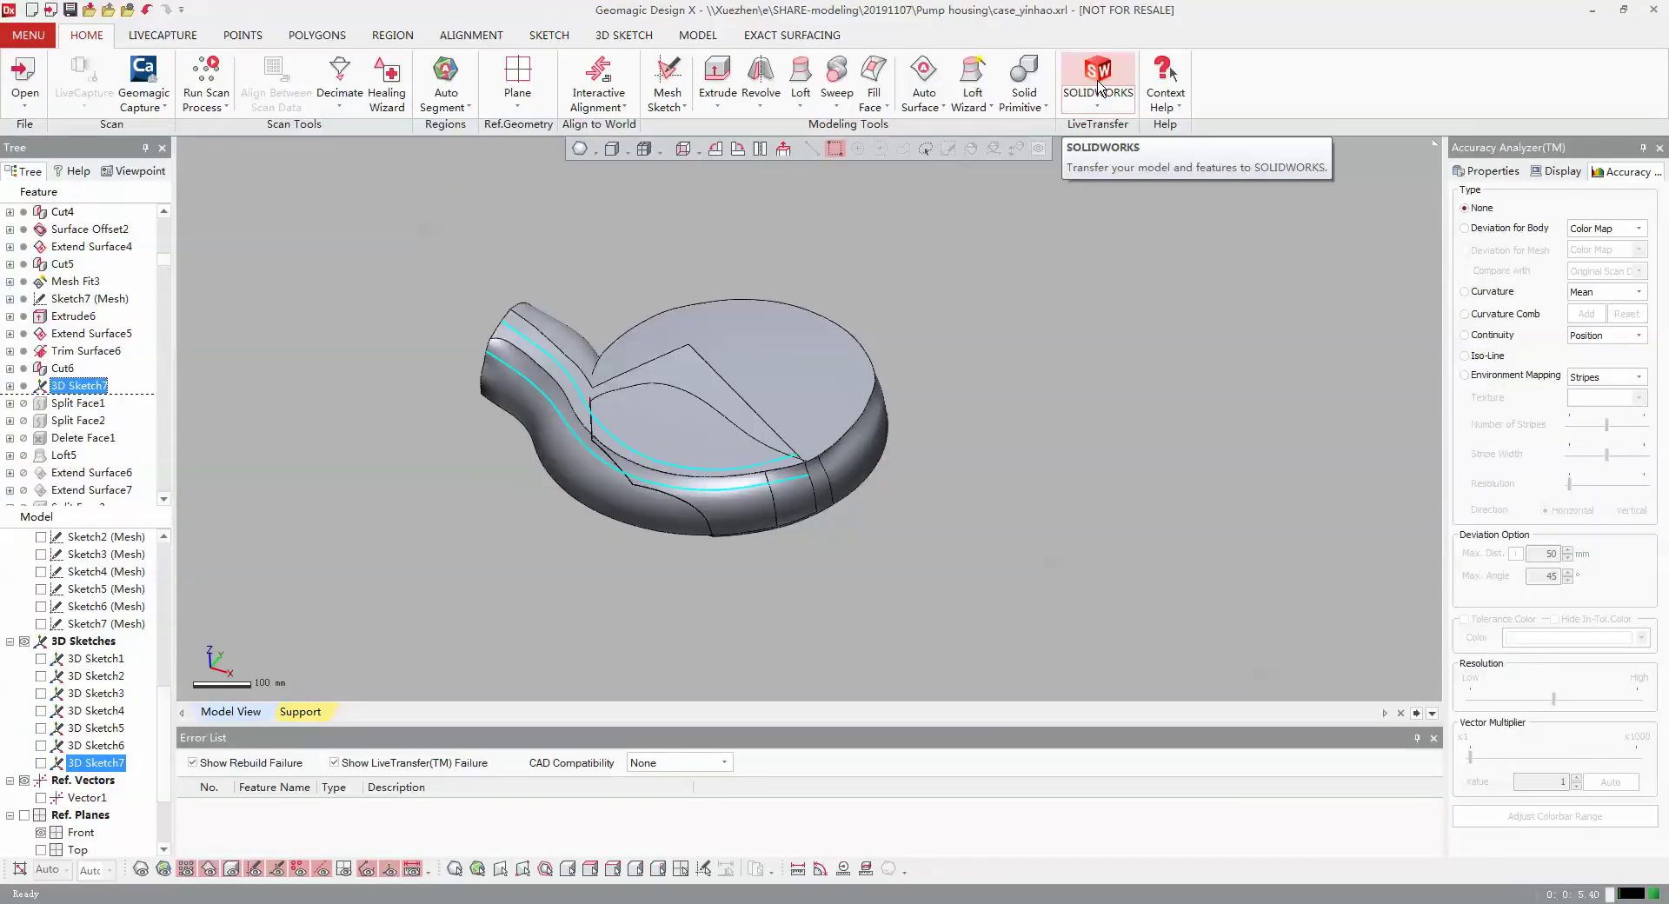
{"action": "left_click", "coordinate": [1098, 82]}
{"action": "left_click", "coordinate": [506, 185]}
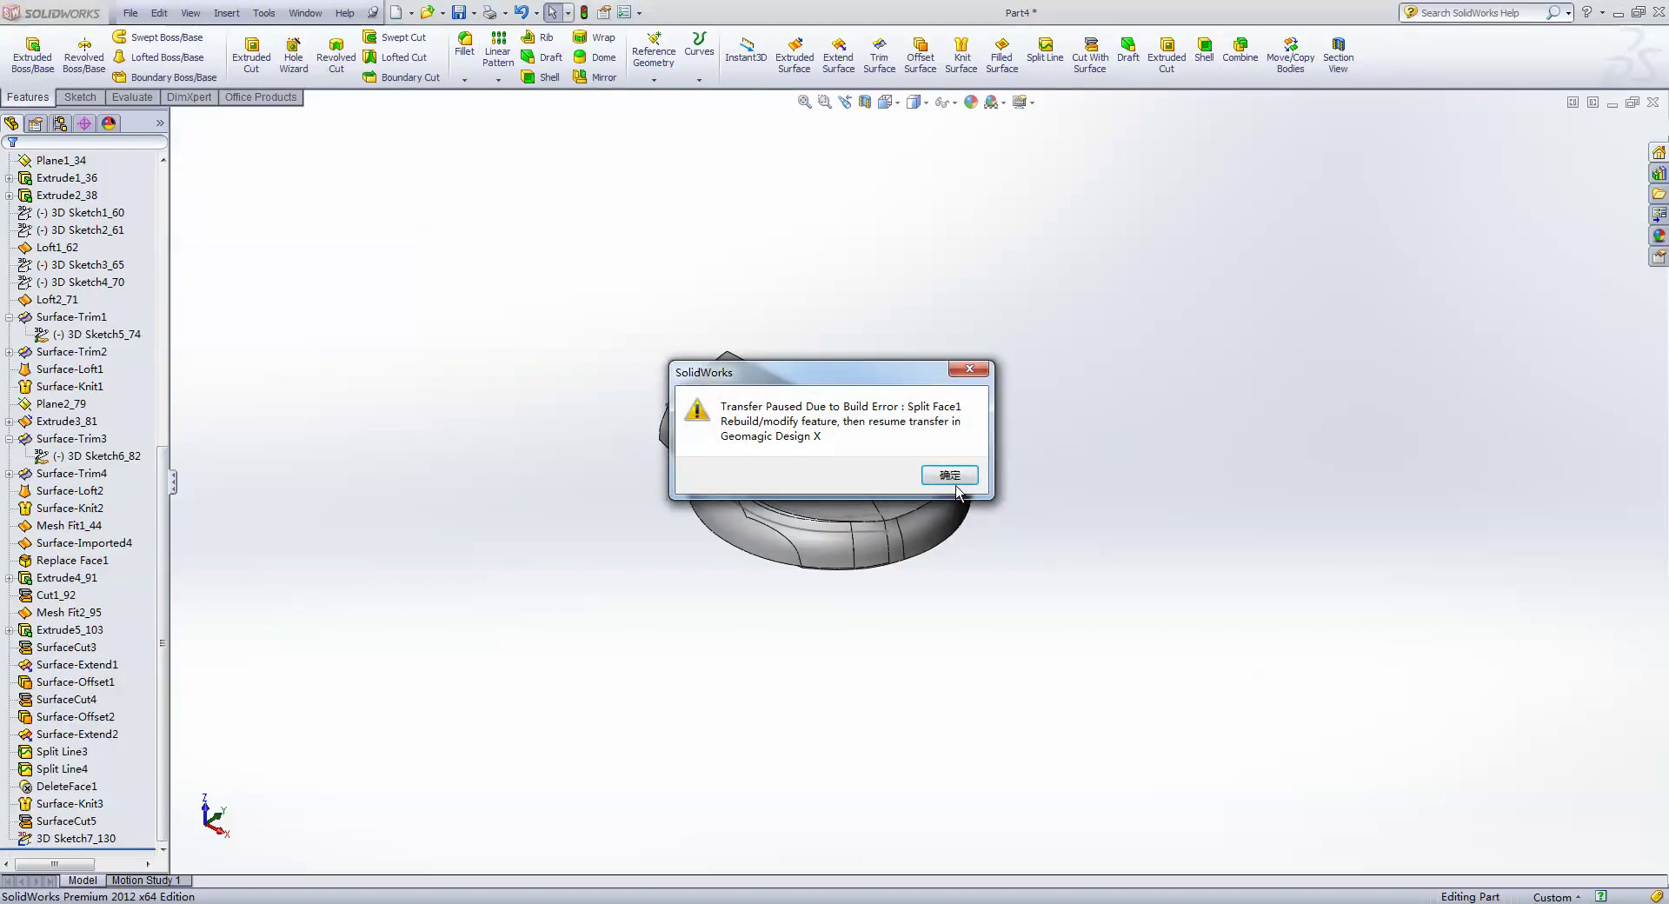
- Dismiss the transfer-paused warning and hide the Cut1_92 body
{"action": "left_click", "coordinate": [937, 483]}
{"action": "middle_click_drag", "start_coordinate": [941, 580], "coordinate": [808, 584]}
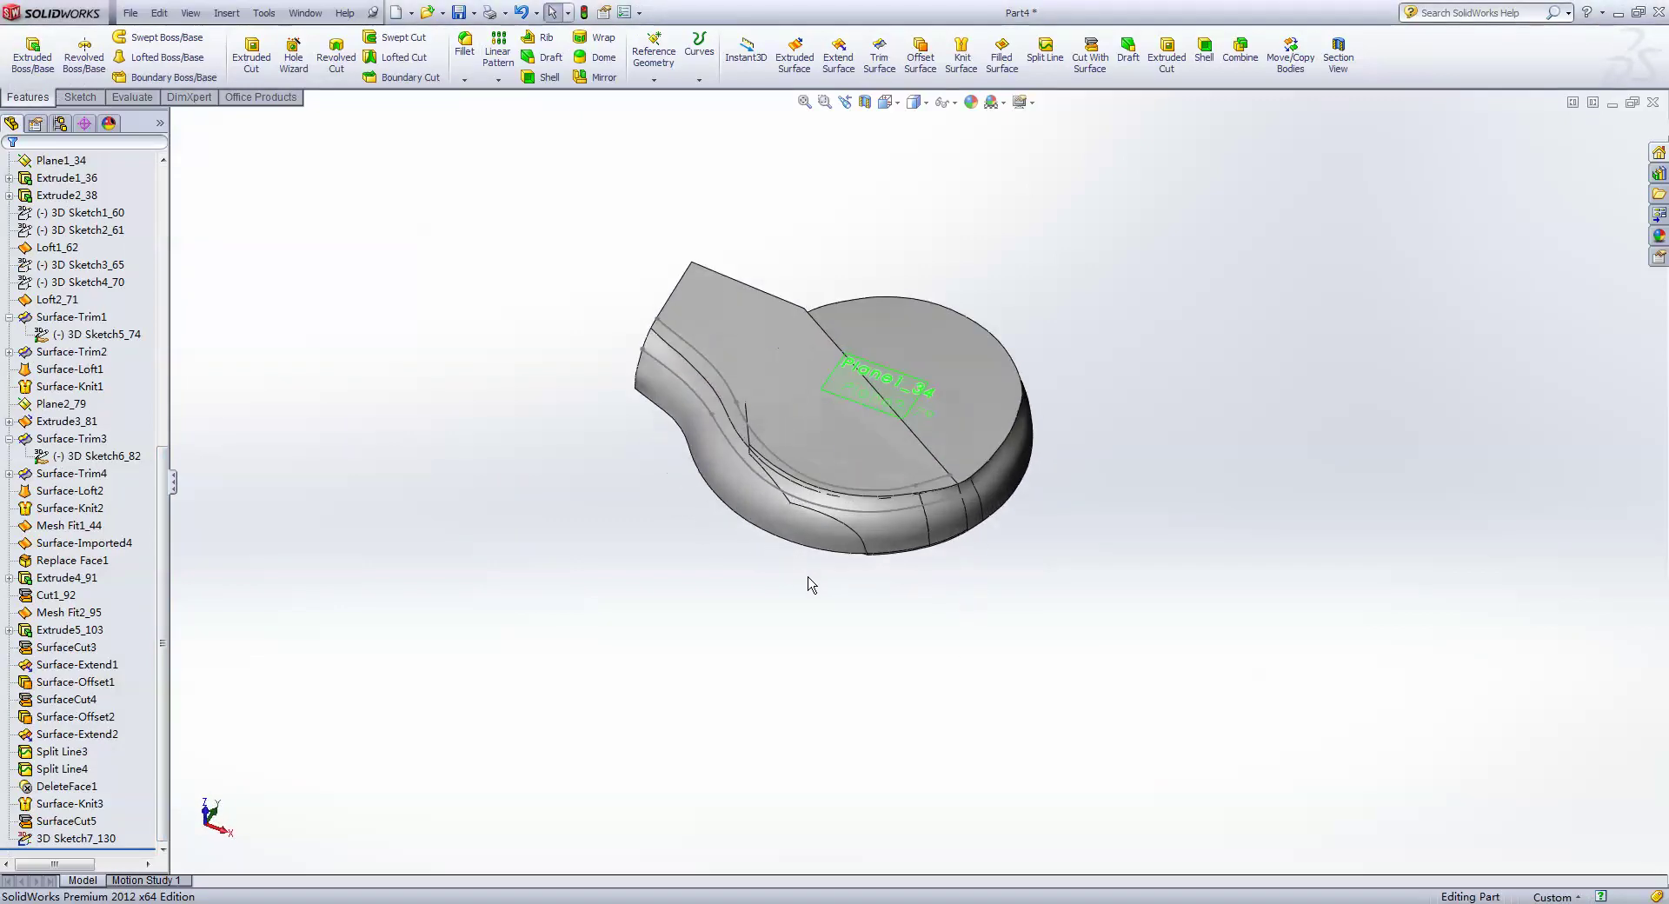
{"action": "middle_click_drag", "start_coordinate": [526, 493], "coordinate": [561, 535]}
{"action": "right_click", "coordinate": [951, 450]}
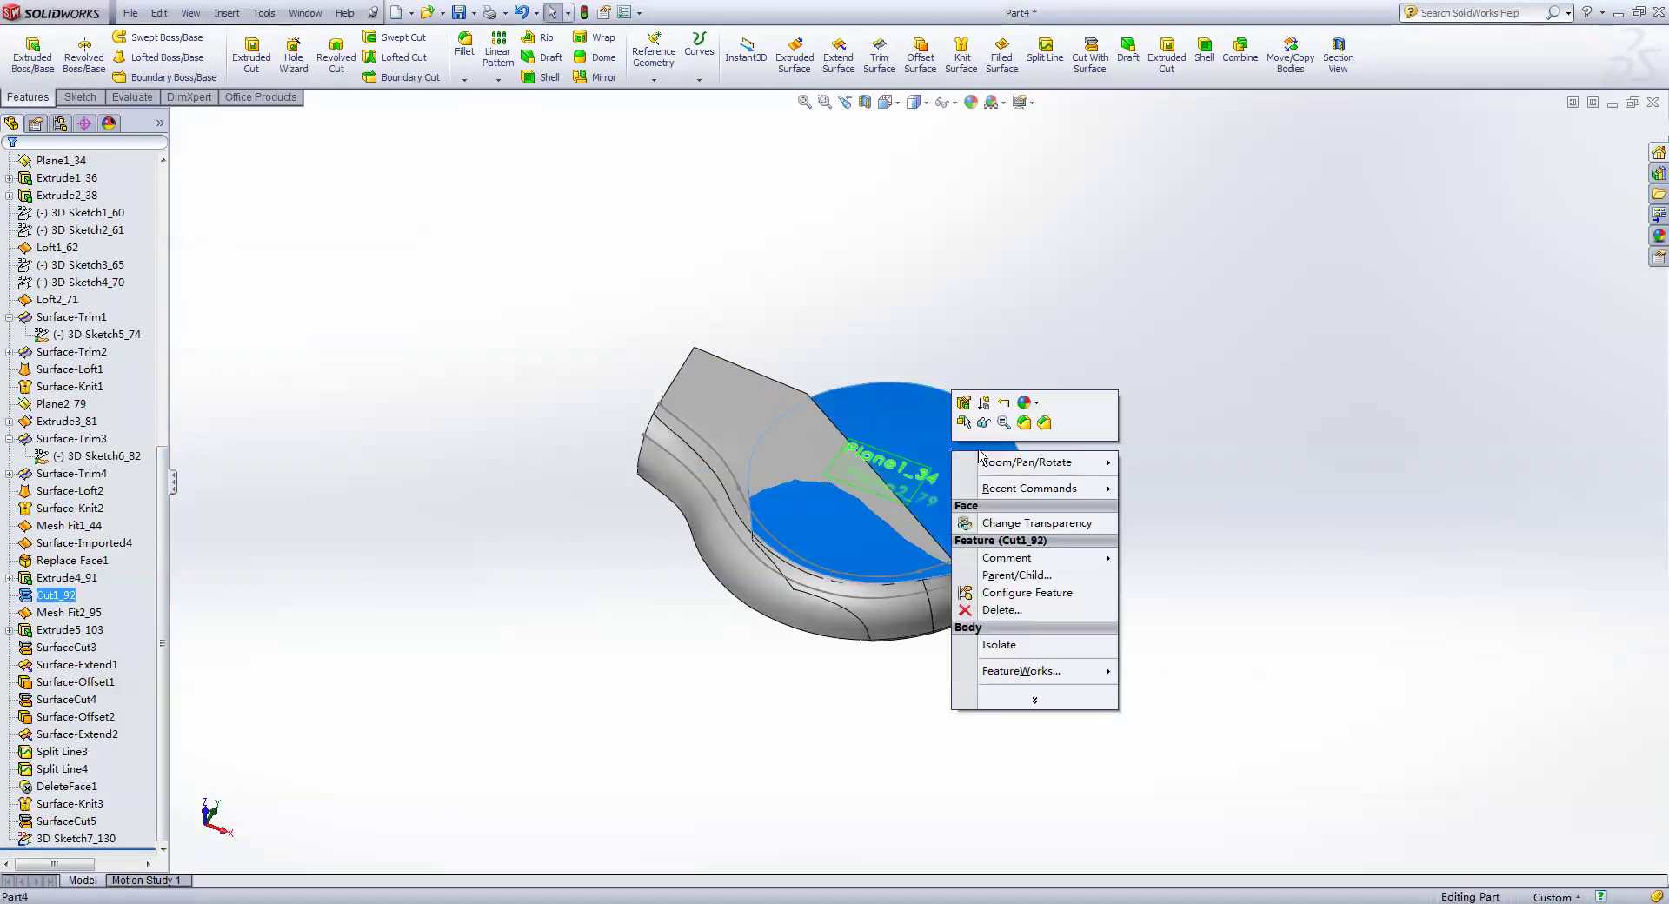
{"action": "left_click", "coordinate": [983, 424]}
{"action": "mouse_move", "coordinate": [864, 626]}
{"action": "middle_mouse_down"}
{"action": "mouse_move", "coordinate": [979, 405]}
{"action": "mouse_move", "coordinate": [883, 379]}
{"action": "middle_mouse_up"}
- Copy the top, curved side and end faces as a 0.00 mm offset surface, then hide it
{"action": "left_click", "coordinate": [919, 52]}
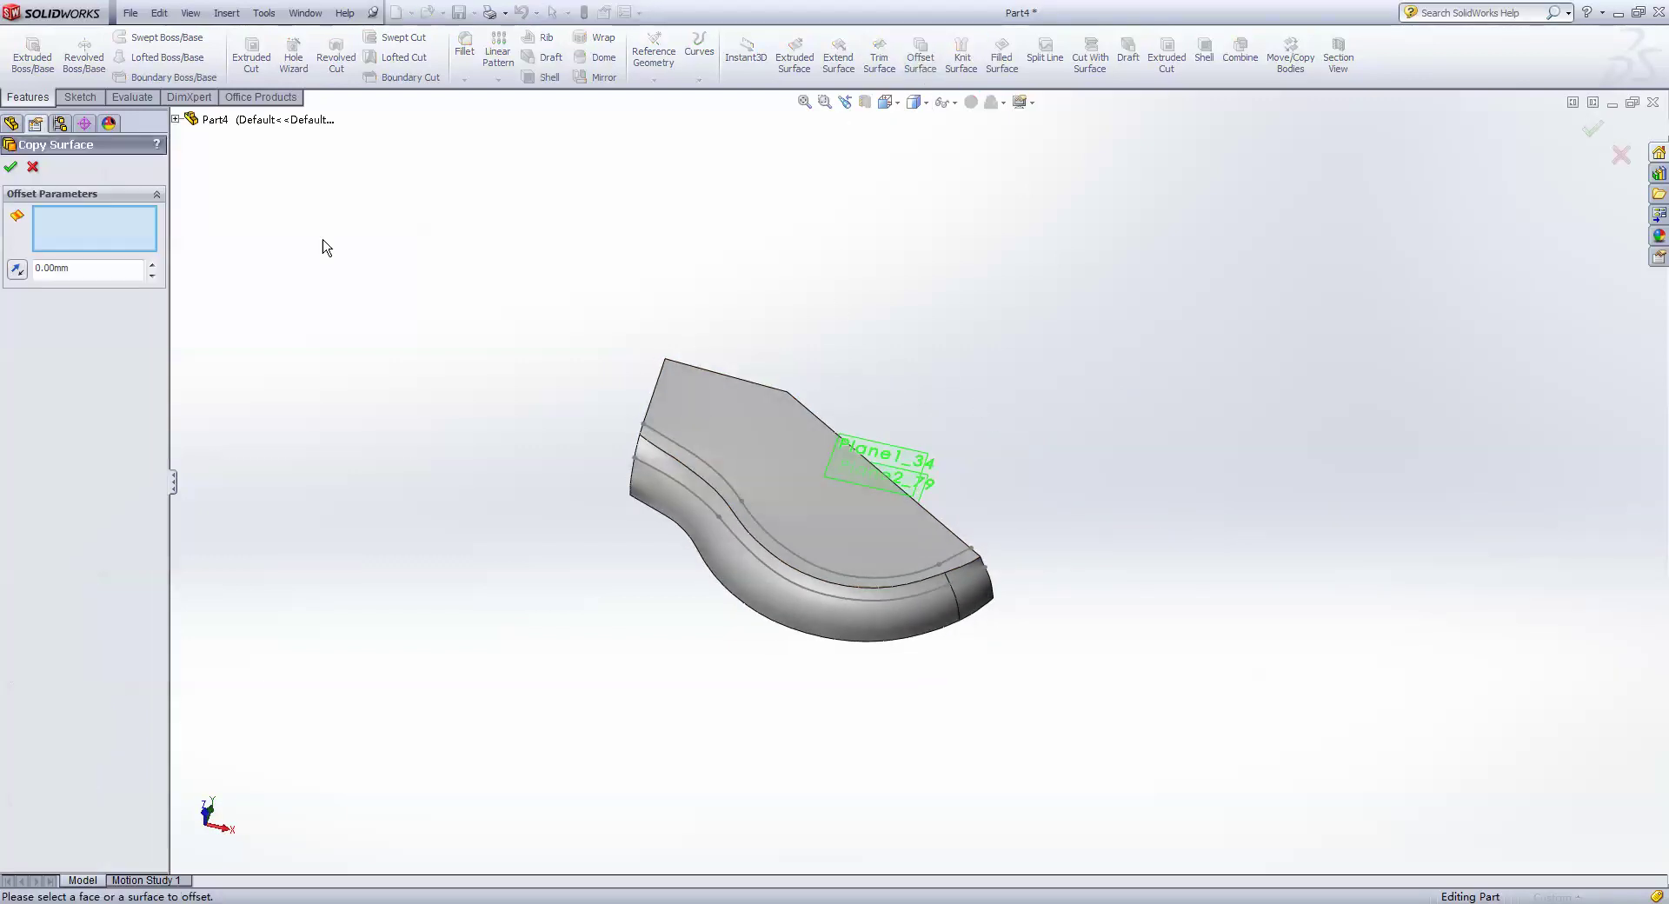
{"action": "left_click", "coordinate": [736, 436]}
{"action": "left_click", "coordinate": [742, 583]}
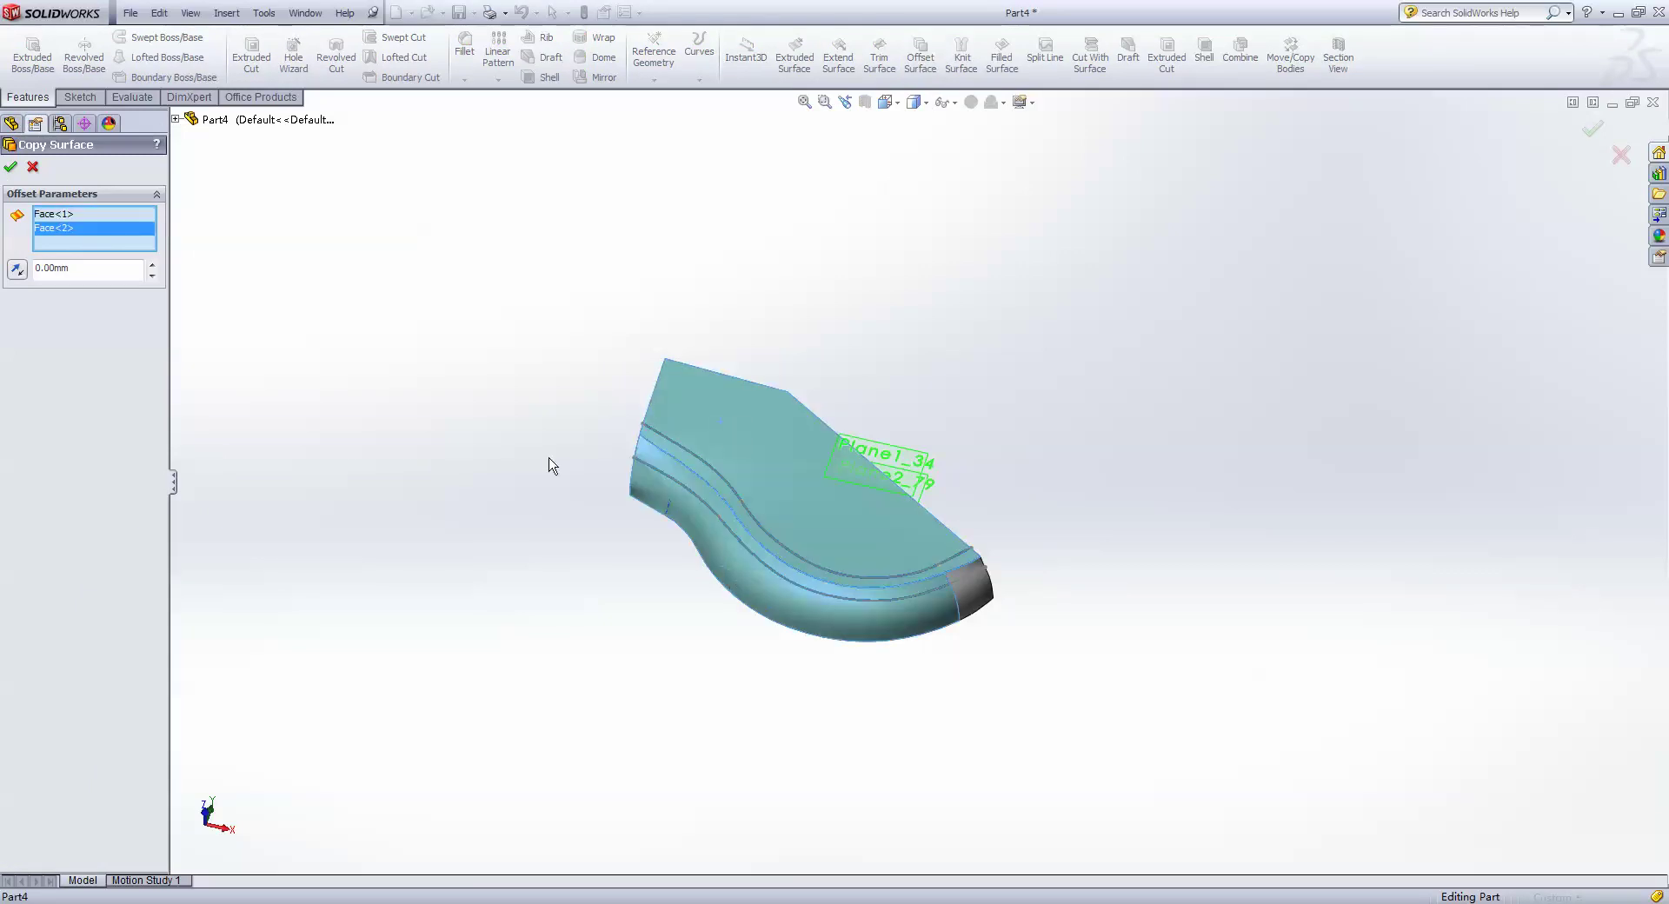
{"action": "left_click", "coordinate": [976, 598]}
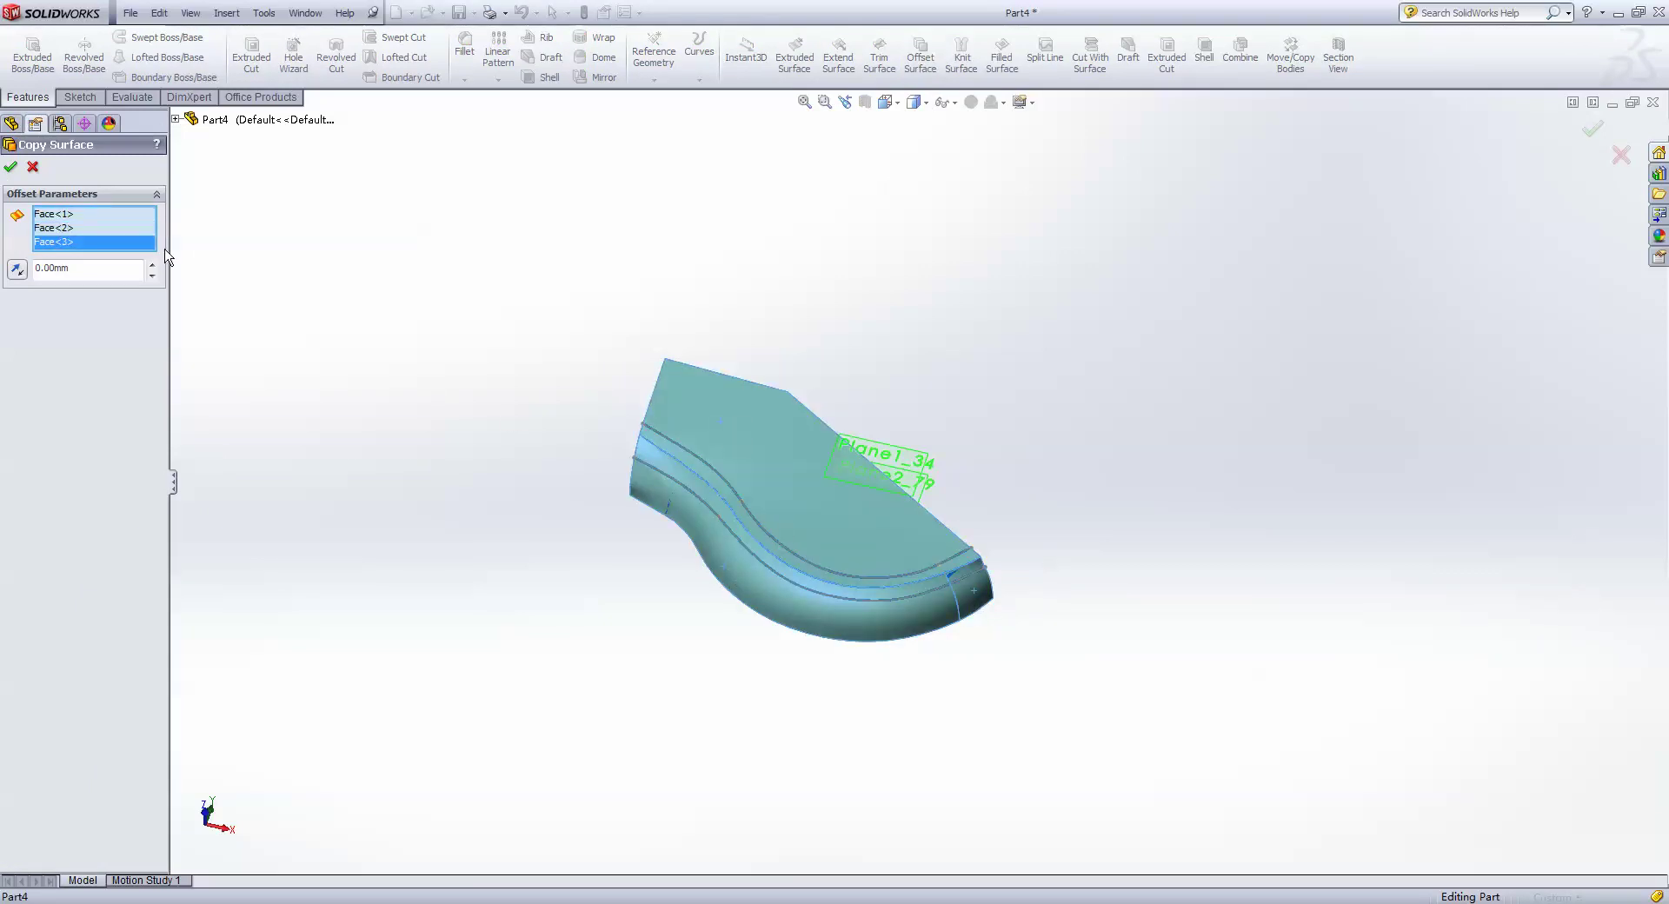
{"action": "left_click", "coordinate": [11, 167]}
{"action": "left_click", "coordinate": [709, 470]}
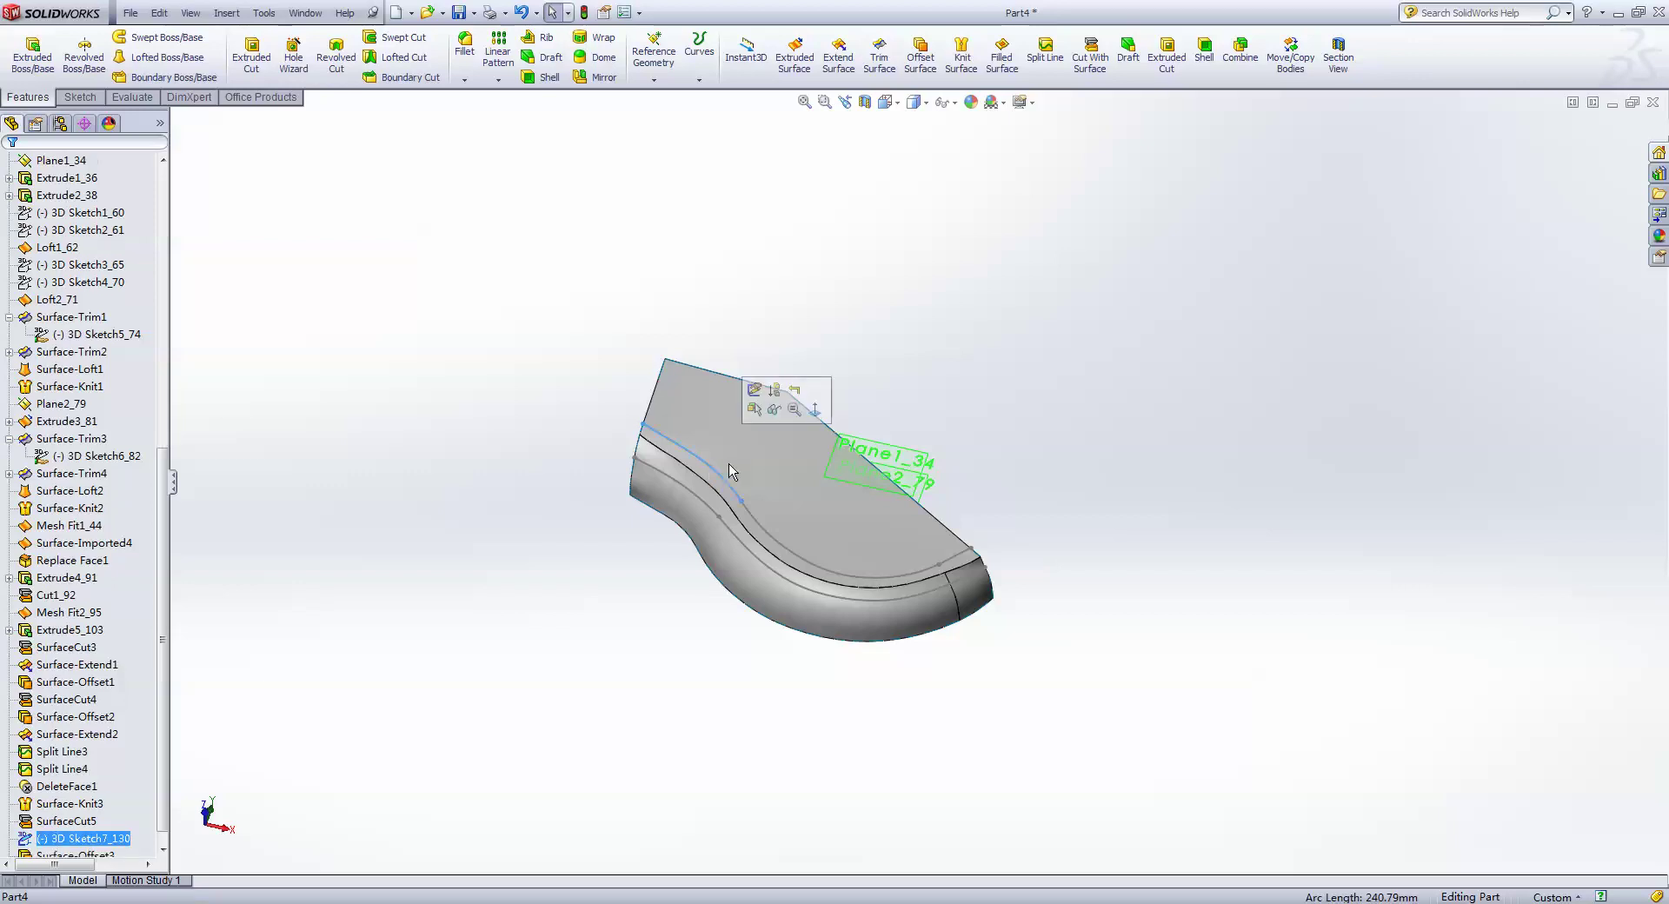
{"action": "left_click", "coordinate": [764, 393]}
- Hide the SurfaceCut4 body and show 3D Sketch7_130 on the model
{"action": "left_click_drag", "start_coordinate": [161, 486], "coordinate": [162, 205]}
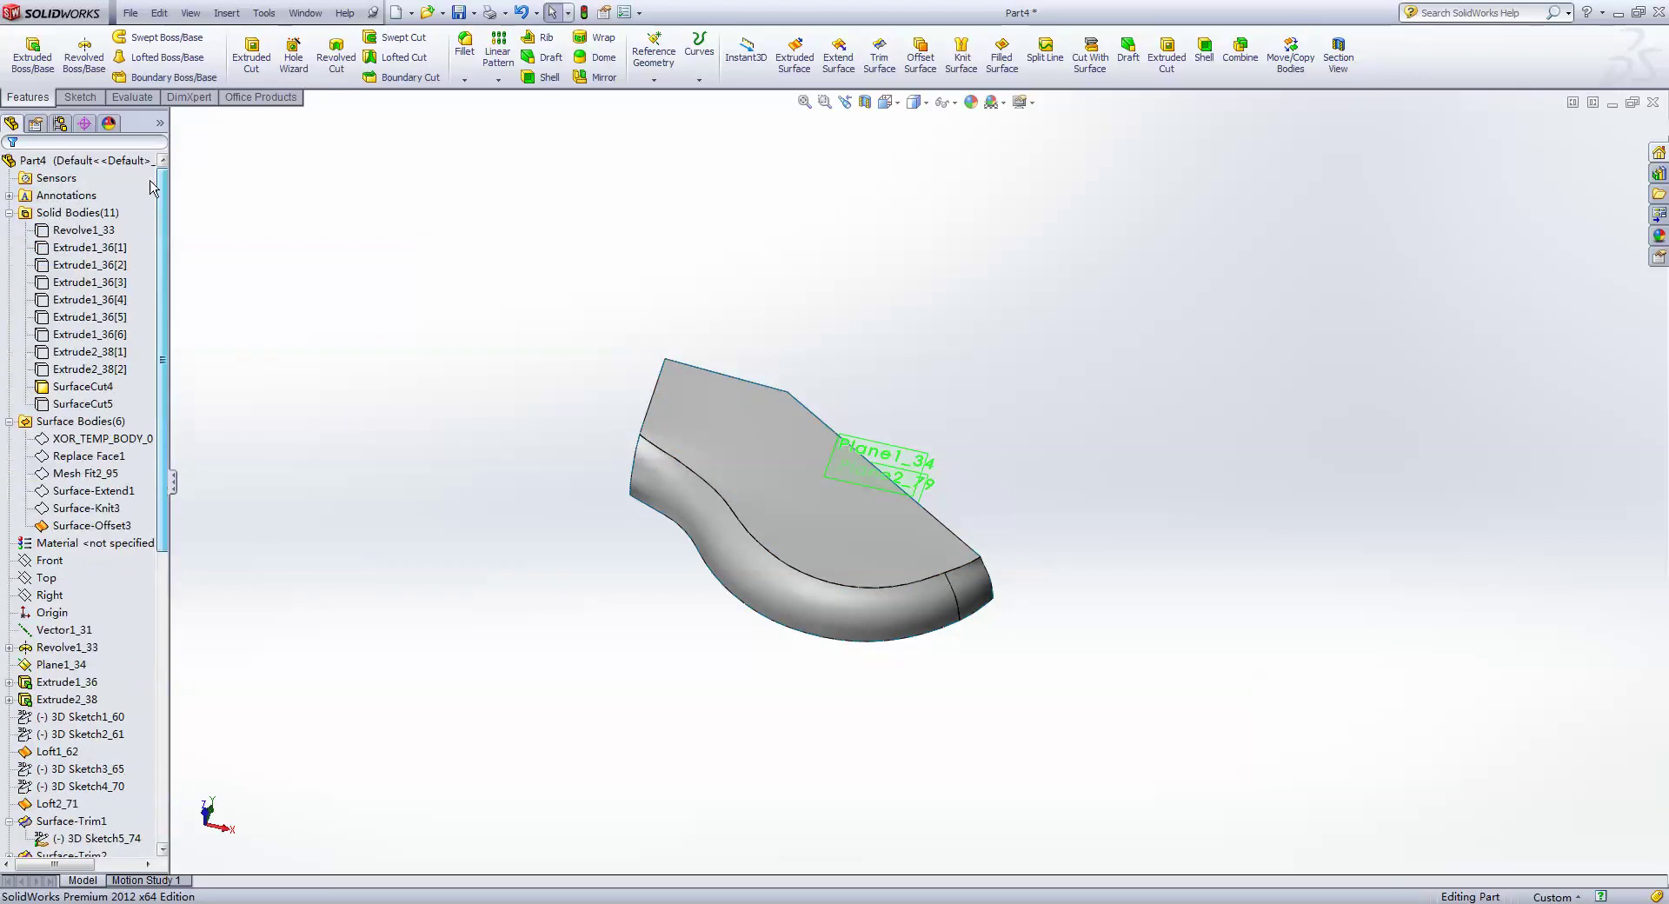
{"action": "left_click", "coordinate": [83, 386]}
{"action": "left_click", "coordinate": [94, 364]}
{"action": "left_click", "coordinate": [87, 508]}
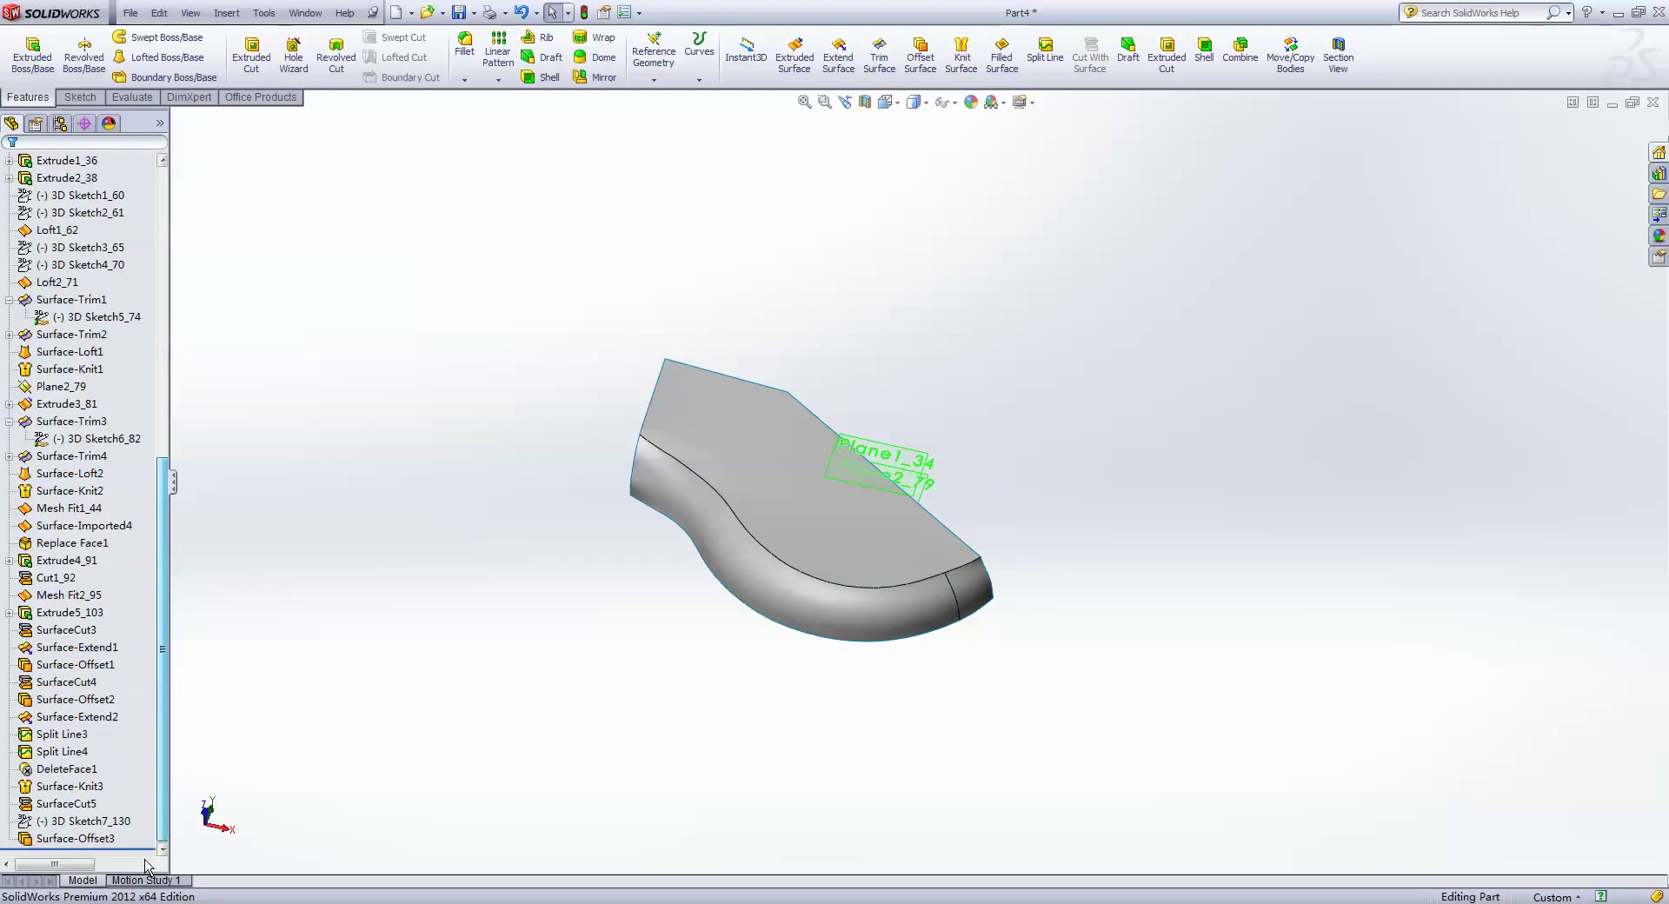
{"action": "left_click_drag", "start_coordinate": [163, 532], "coordinate": [163, 822]}
{"action": "left_click", "coordinate": [109, 823]}
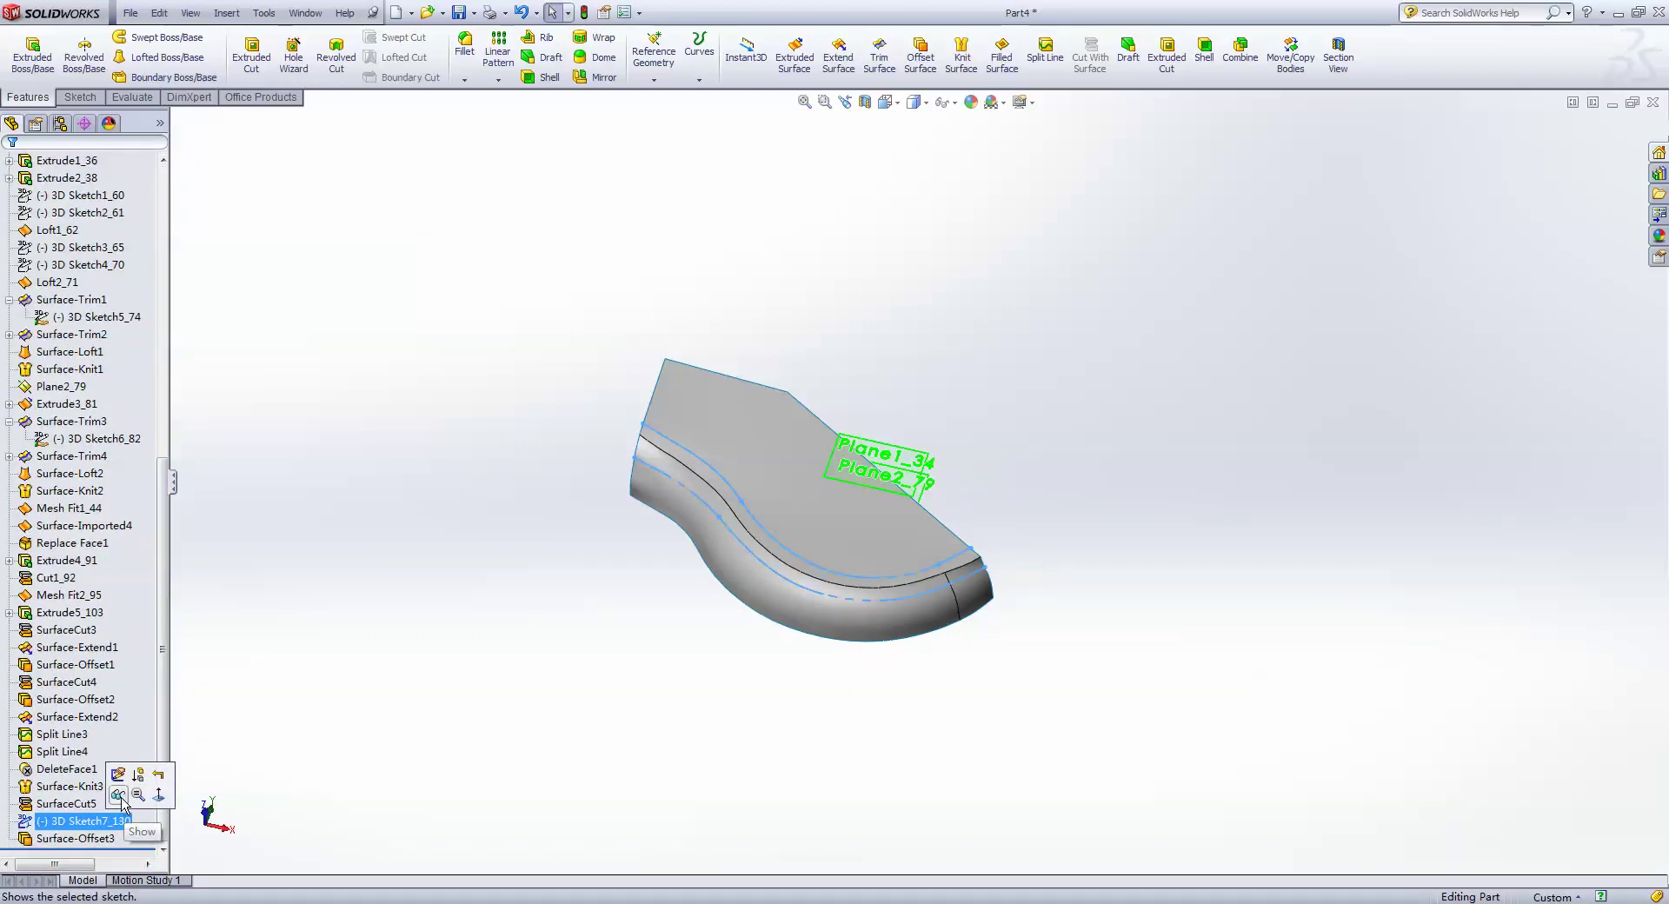
{"action": "left_click", "coordinate": [424, 765]}
- Trim the copied surface with 3D Sketch7_130, keeping both top and side pieces, then hide the sketch
{"action": "left_click", "coordinate": [879, 54]}
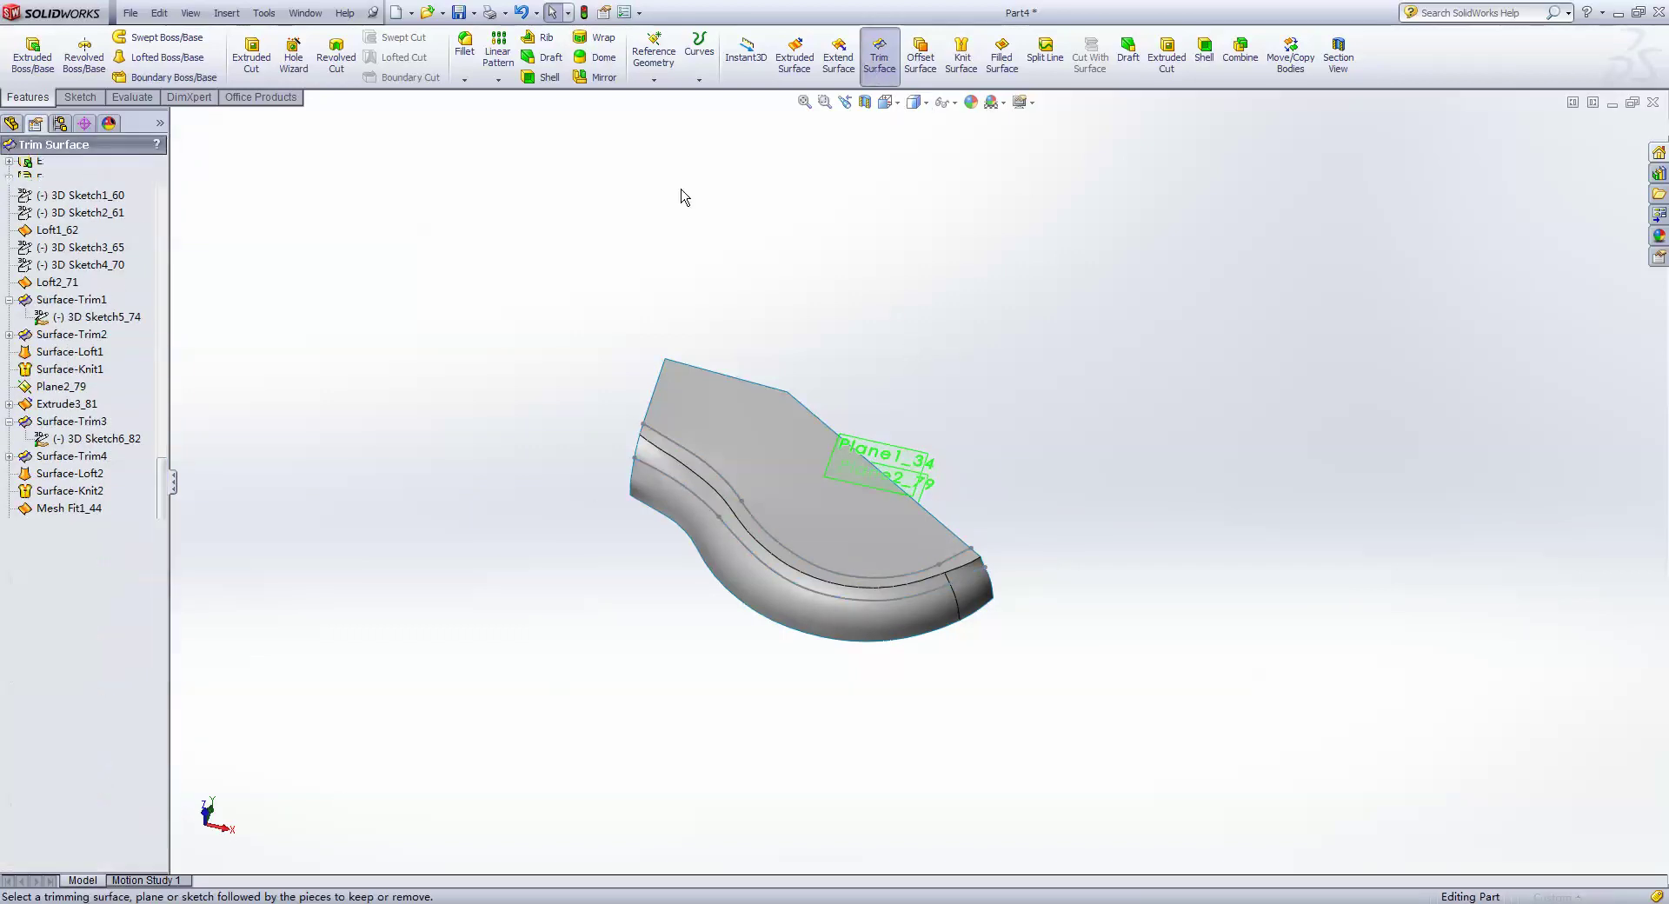
{"action": "left_click", "coordinate": [714, 484]}
{"action": "left_click", "coordinate": [745, 465]}
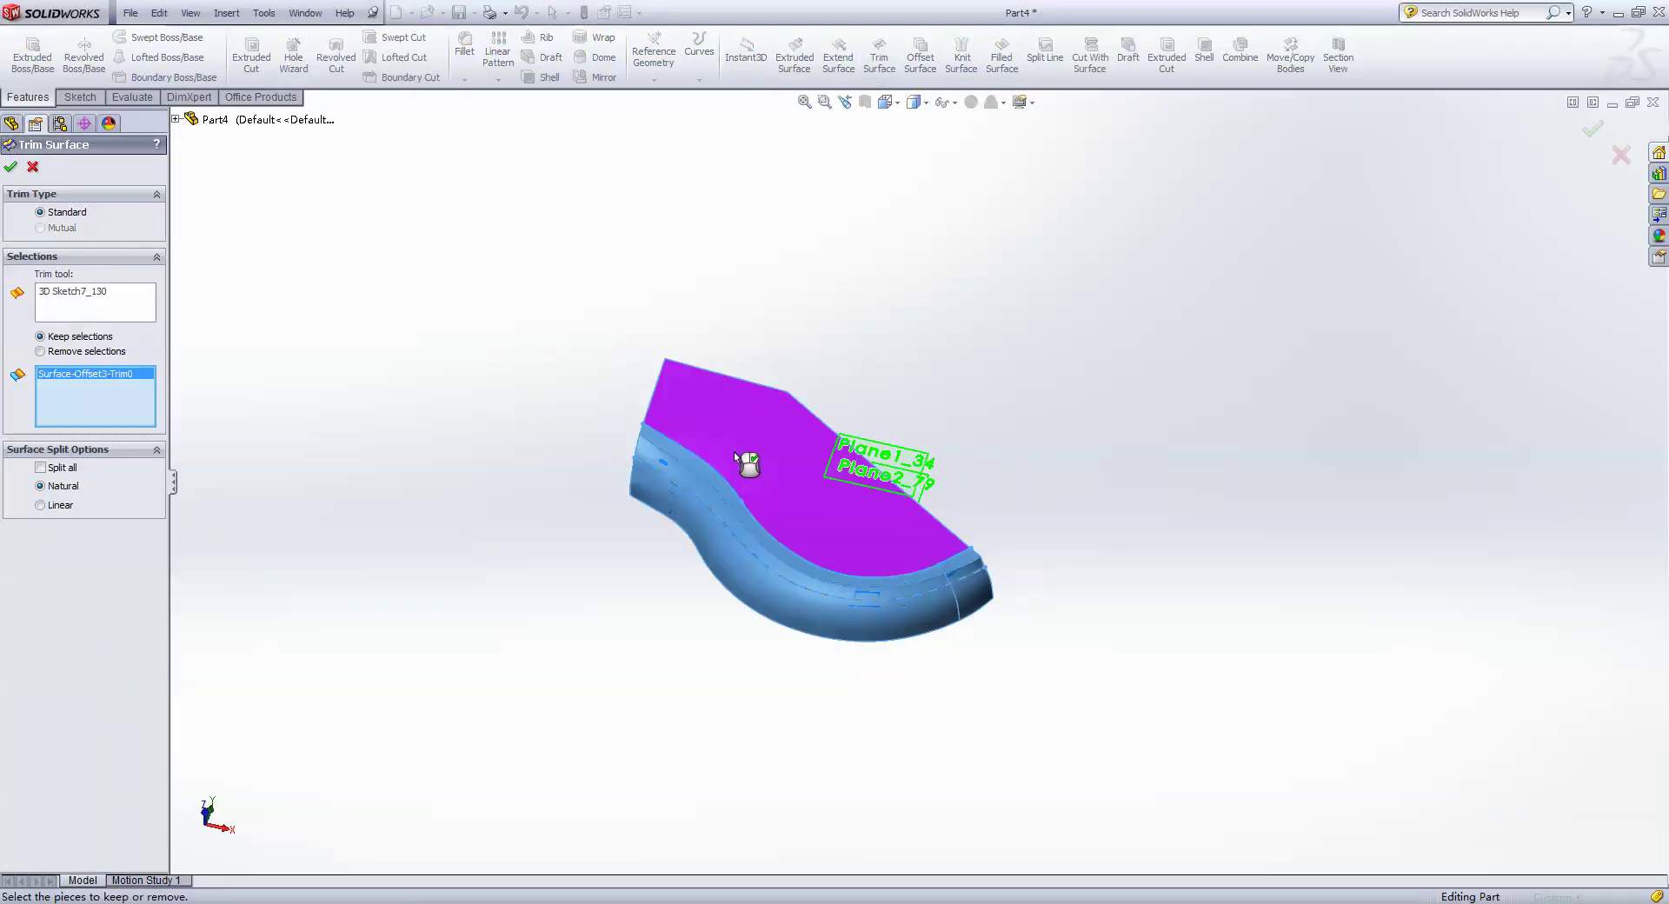
{"action": "left_click", "coordinate": [730, 557]}
{"action": "left_click", "coordinate": [10, 169]}
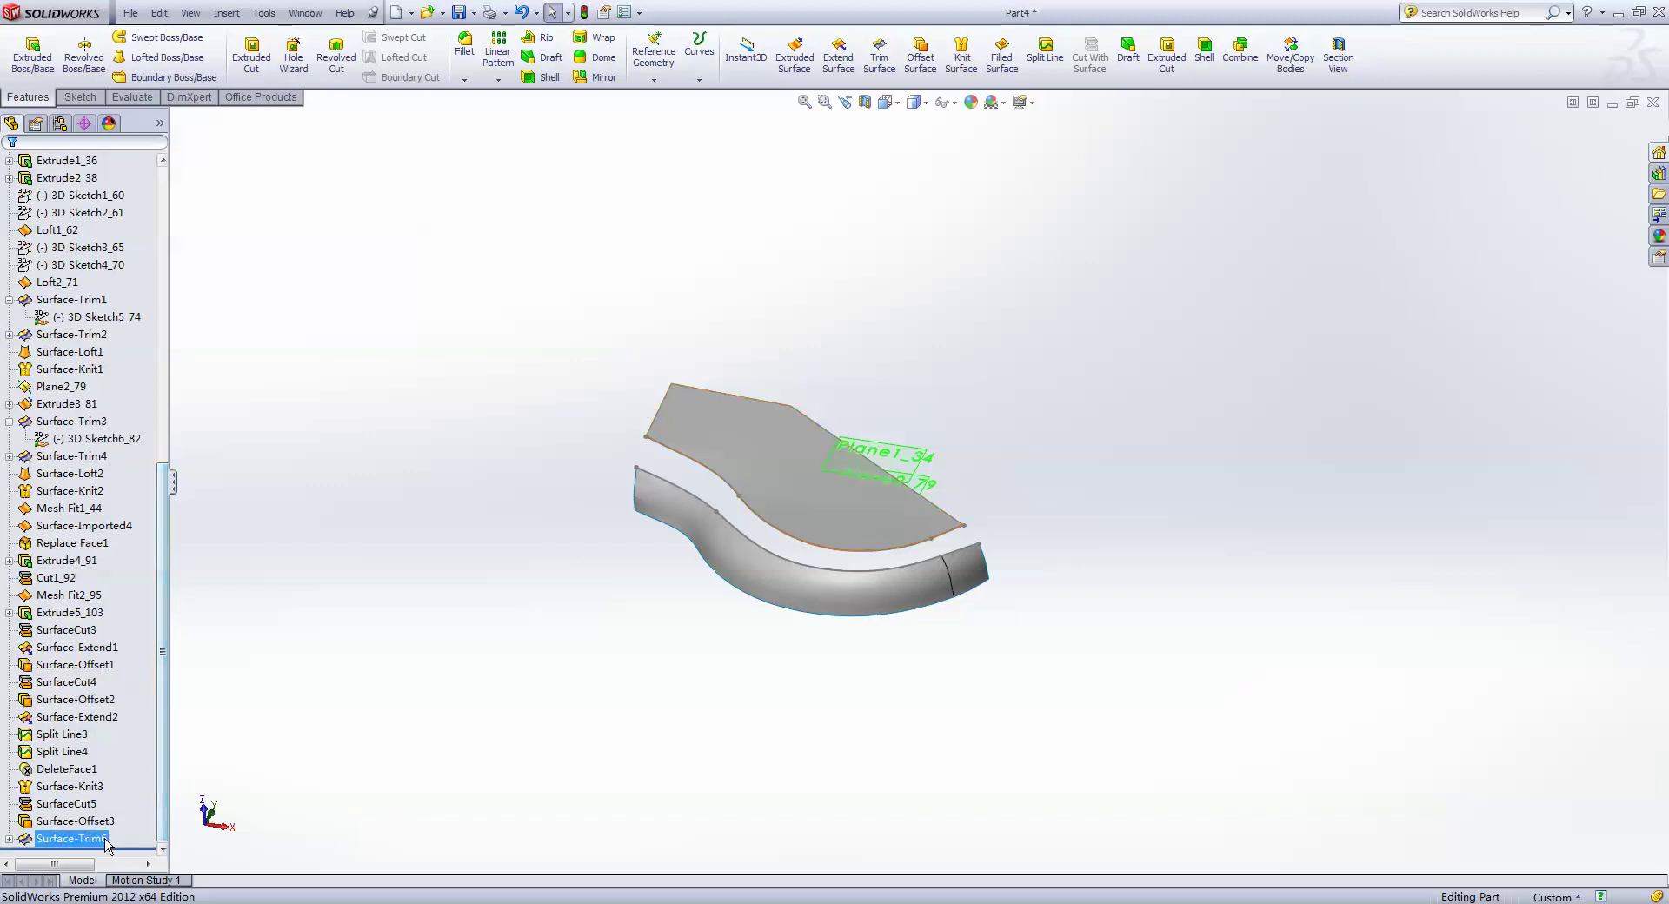
{"action": "left_click", "coordinate": [9, 838]}
{"action": "left_click", "coordinate": [60, 838]}
{"action": "left_click", "coordinate": [62, 815]}
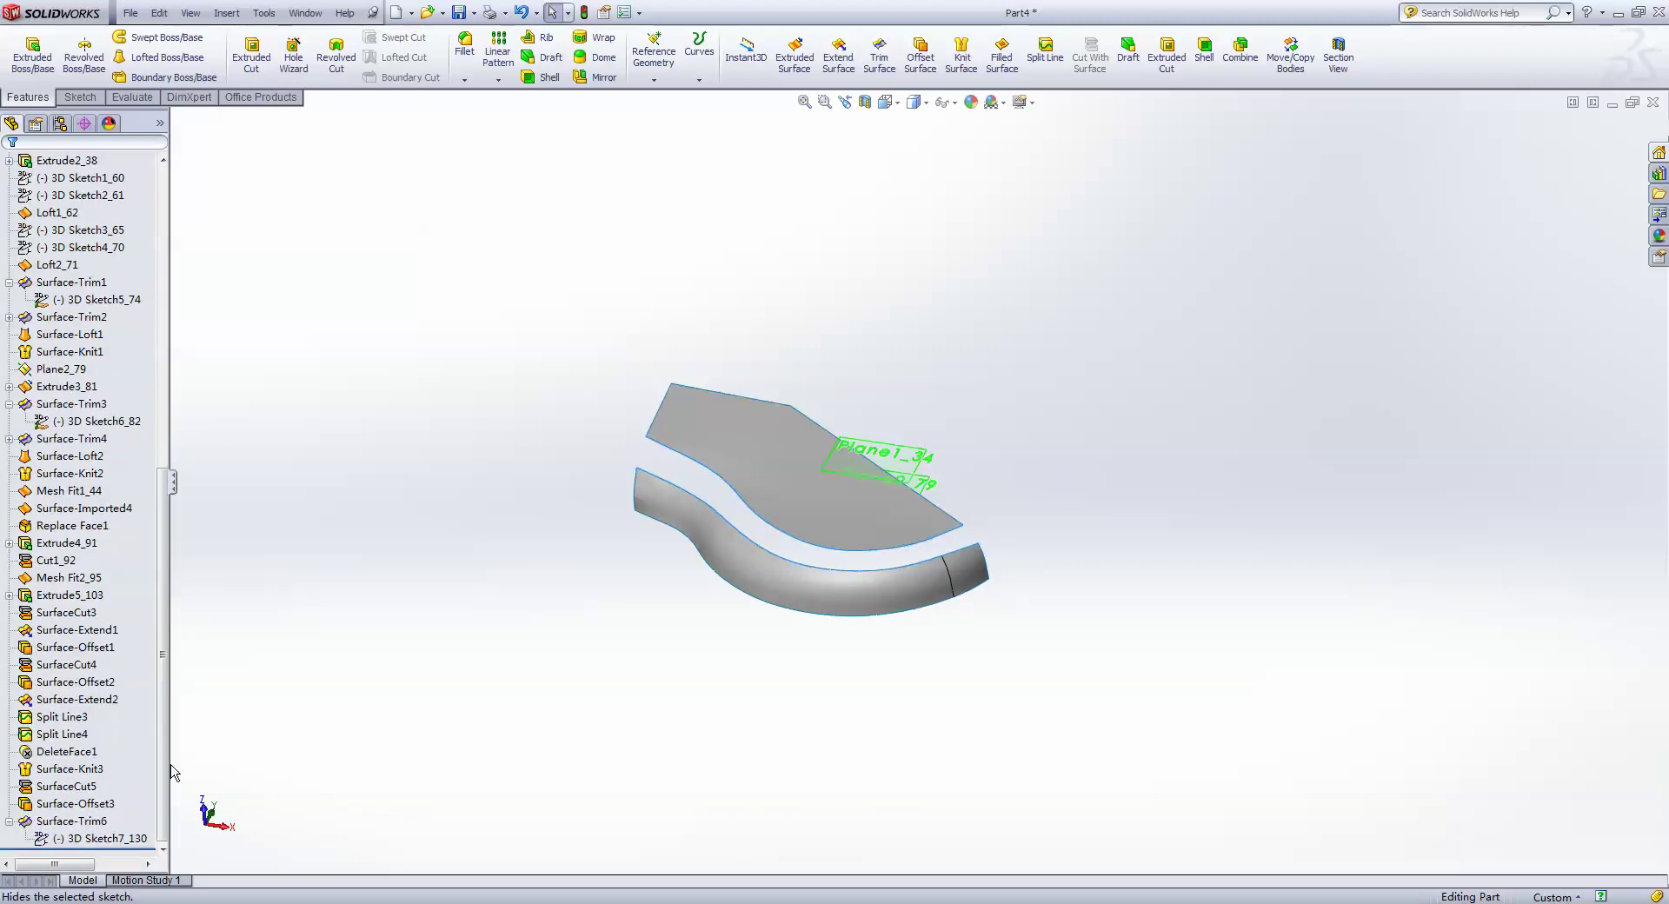
- Adjust surface body visibility, keeping the knitted ring surface hidden, and select SurfaceCut4
{"action": "left_click_drag", "start_coordinate": [169, 755], "coordinate": [200, 374]}
{"action": "left_click", "coordinate": [87, 508]}
{"action": "left_click", "coordinate": [96, 491], "text": "ctrl"}
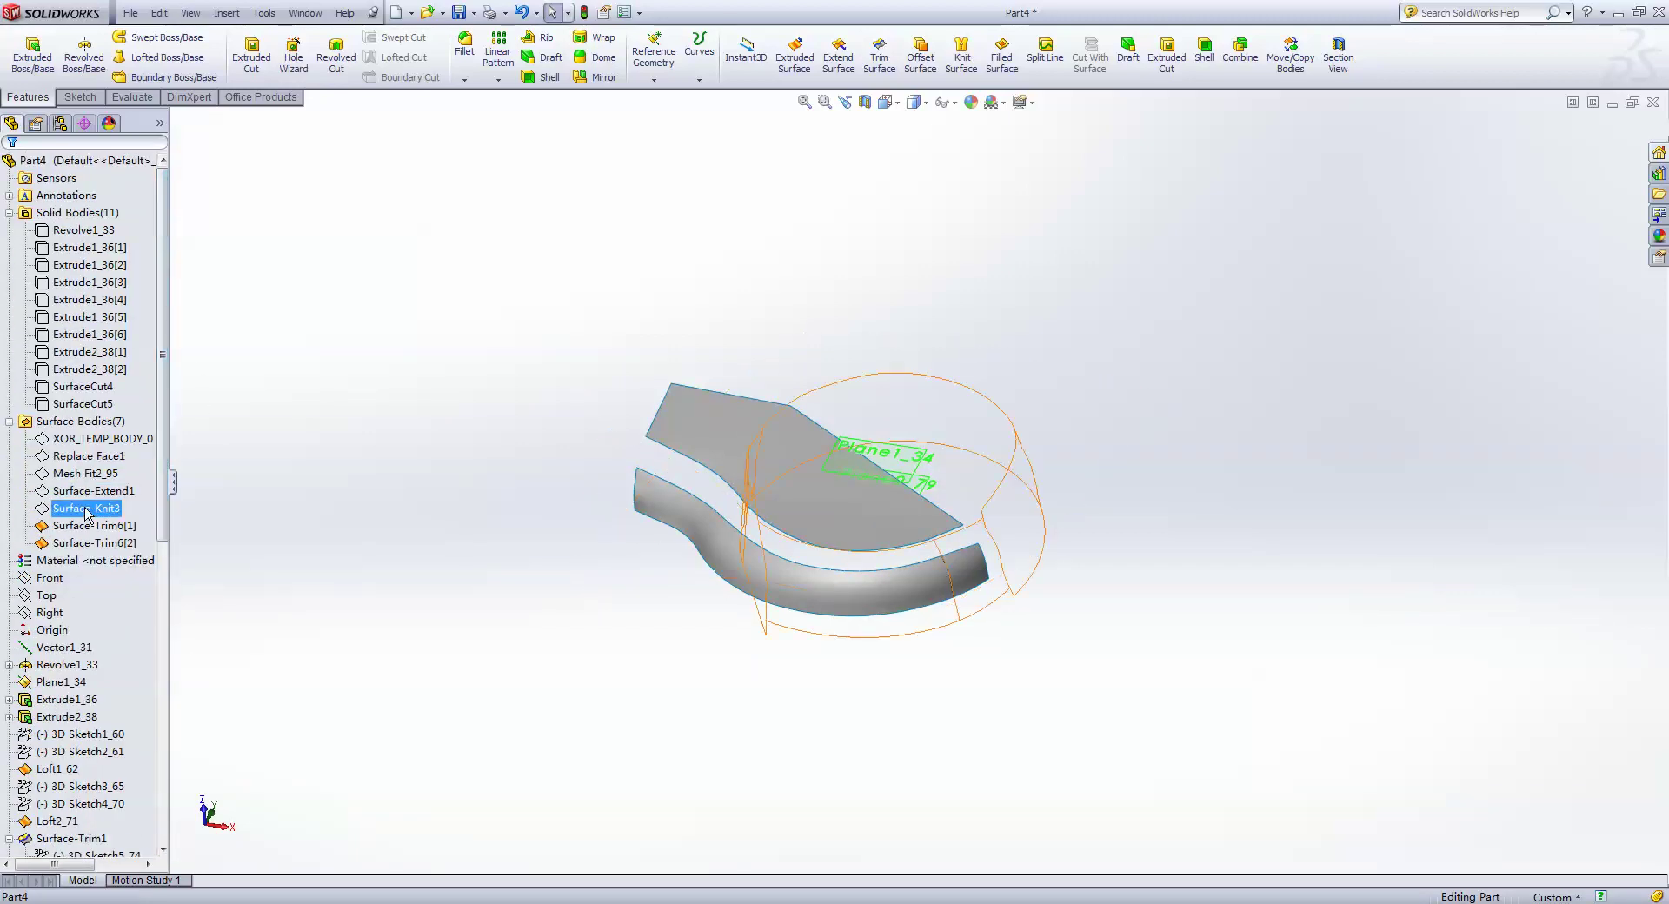
{"action": "left_click", "coordinate": [96, 479]}
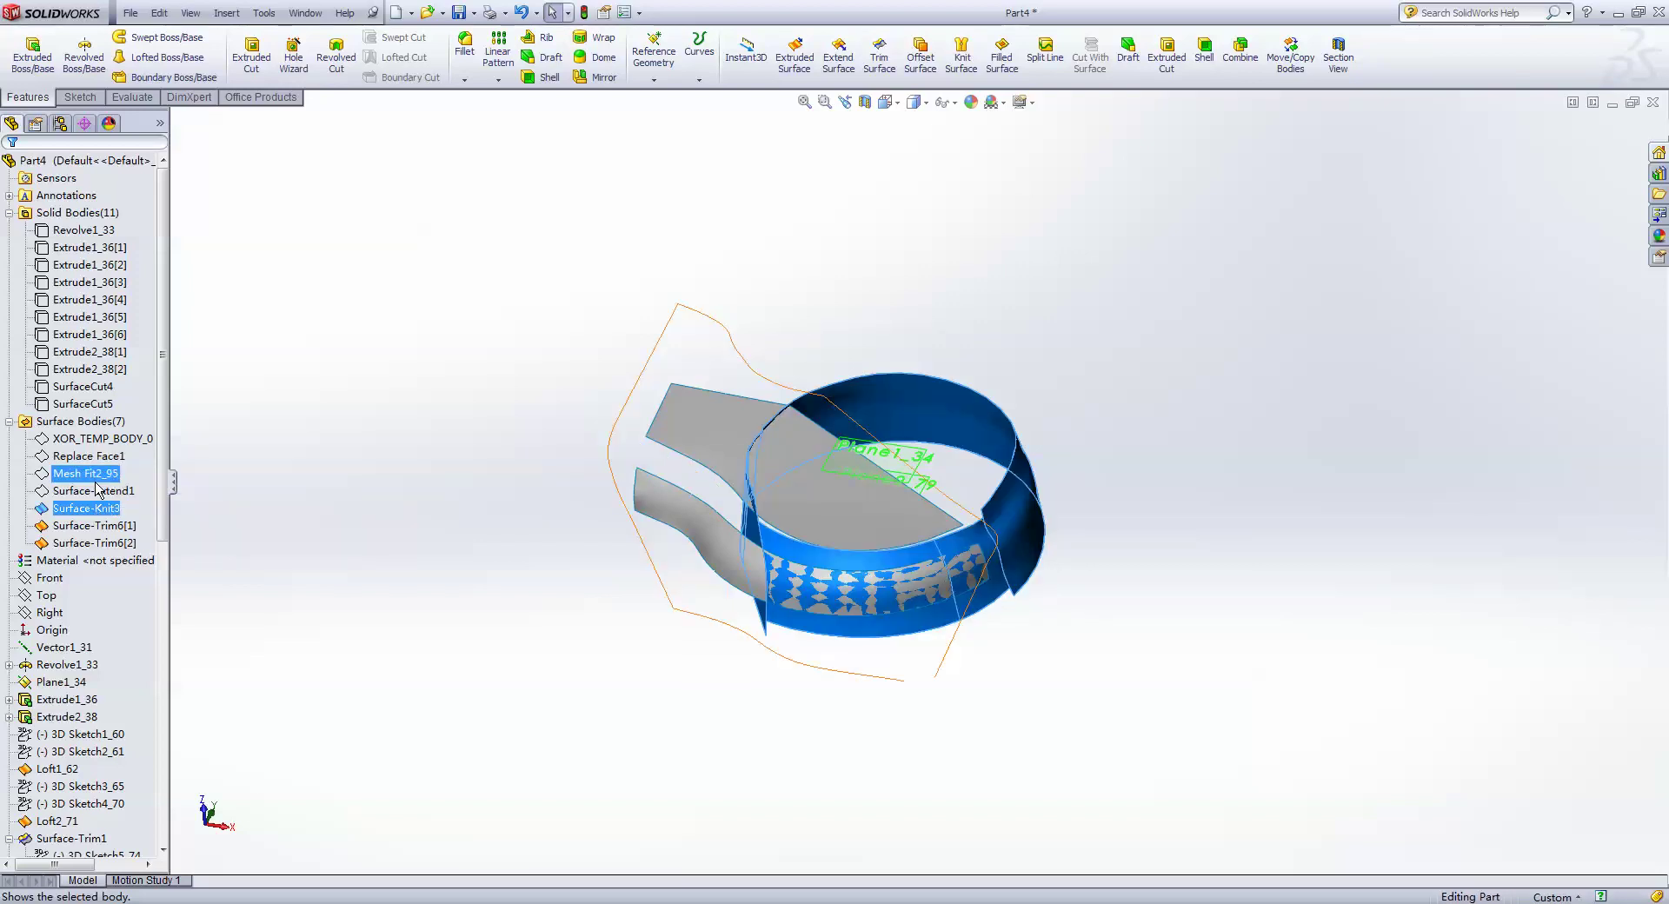
{"action": "left_click", "coordinate": [84, 506]}
{"action": "left_click", "coordinate": [91, 477]}
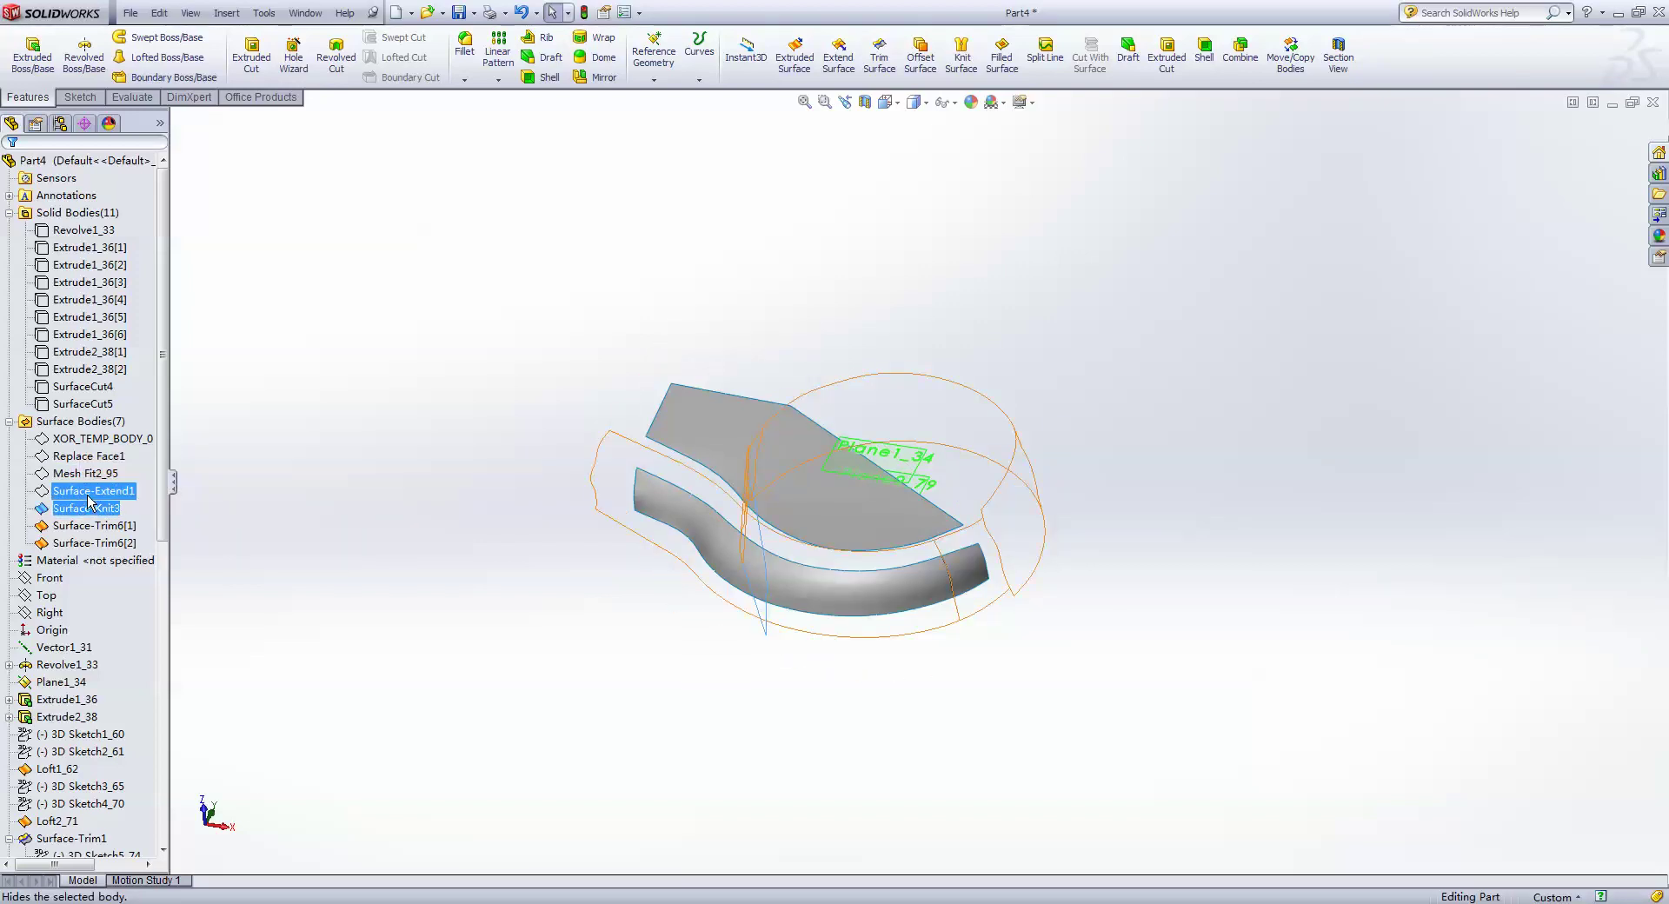
{"action": "left_click", "coordinate": [87, 508]}
{"action": "left_click", "coordinate": [322, 582]}
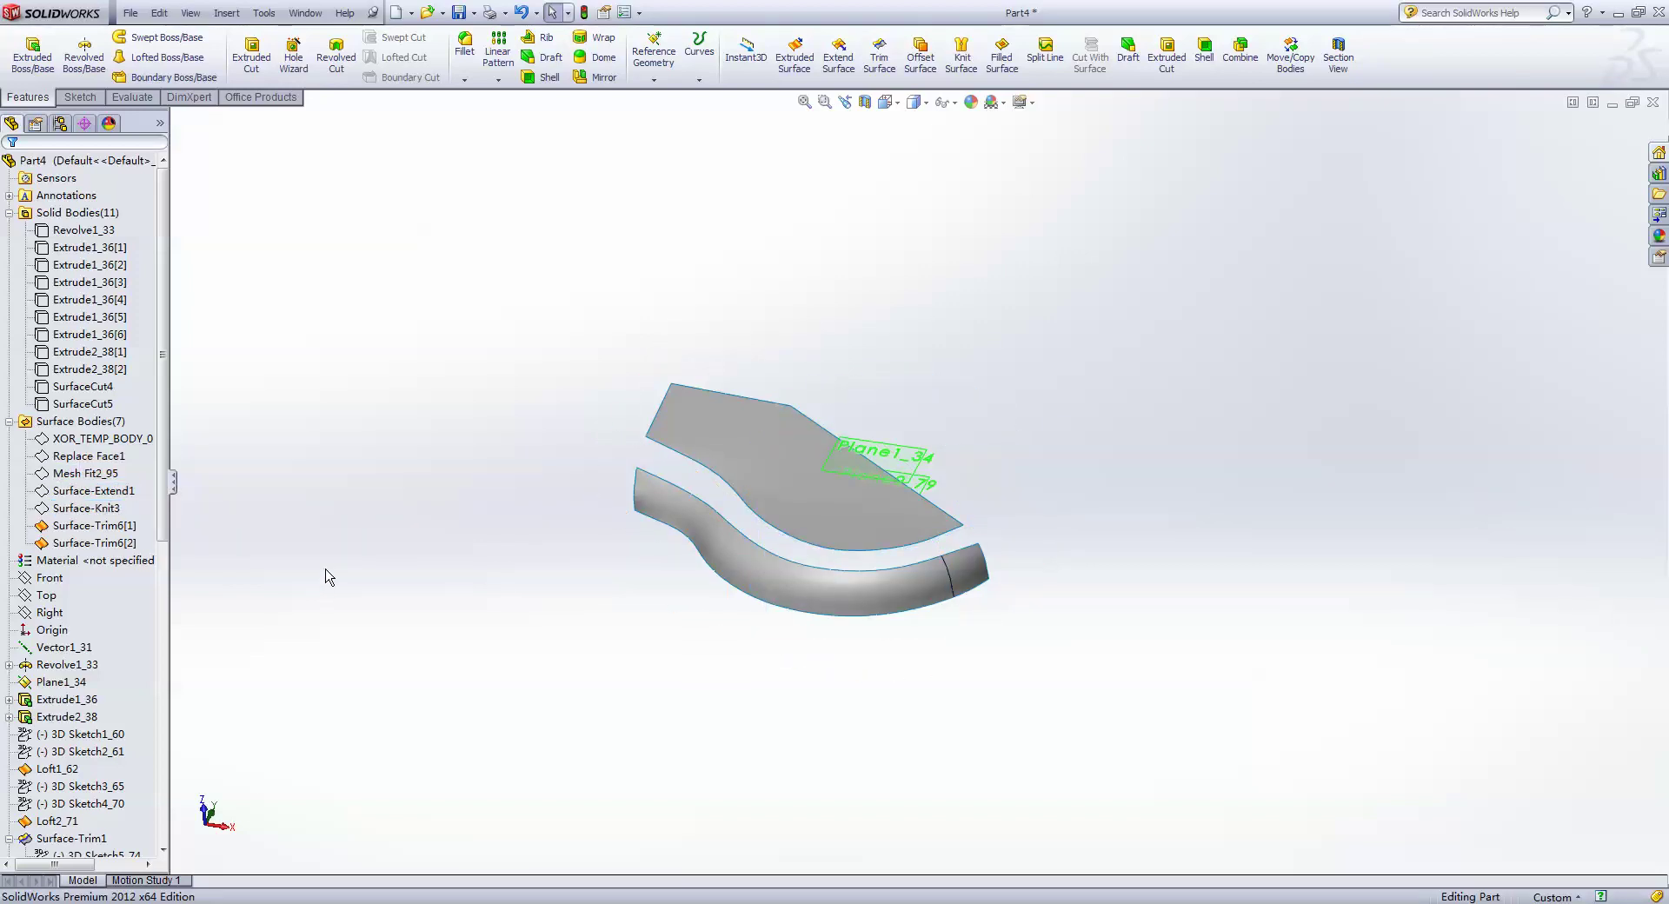
{"action": "middle_click_drag", "start_coordinate": [328, 578], "coordinate": [273, 462]}
{"action": "left_click", "coordinate": [82, 386]}
- Show the SurfaceCut4 body and delete its faces to create DeleteFace2
{"action": "left_click", "coordinate": [122, 360]}
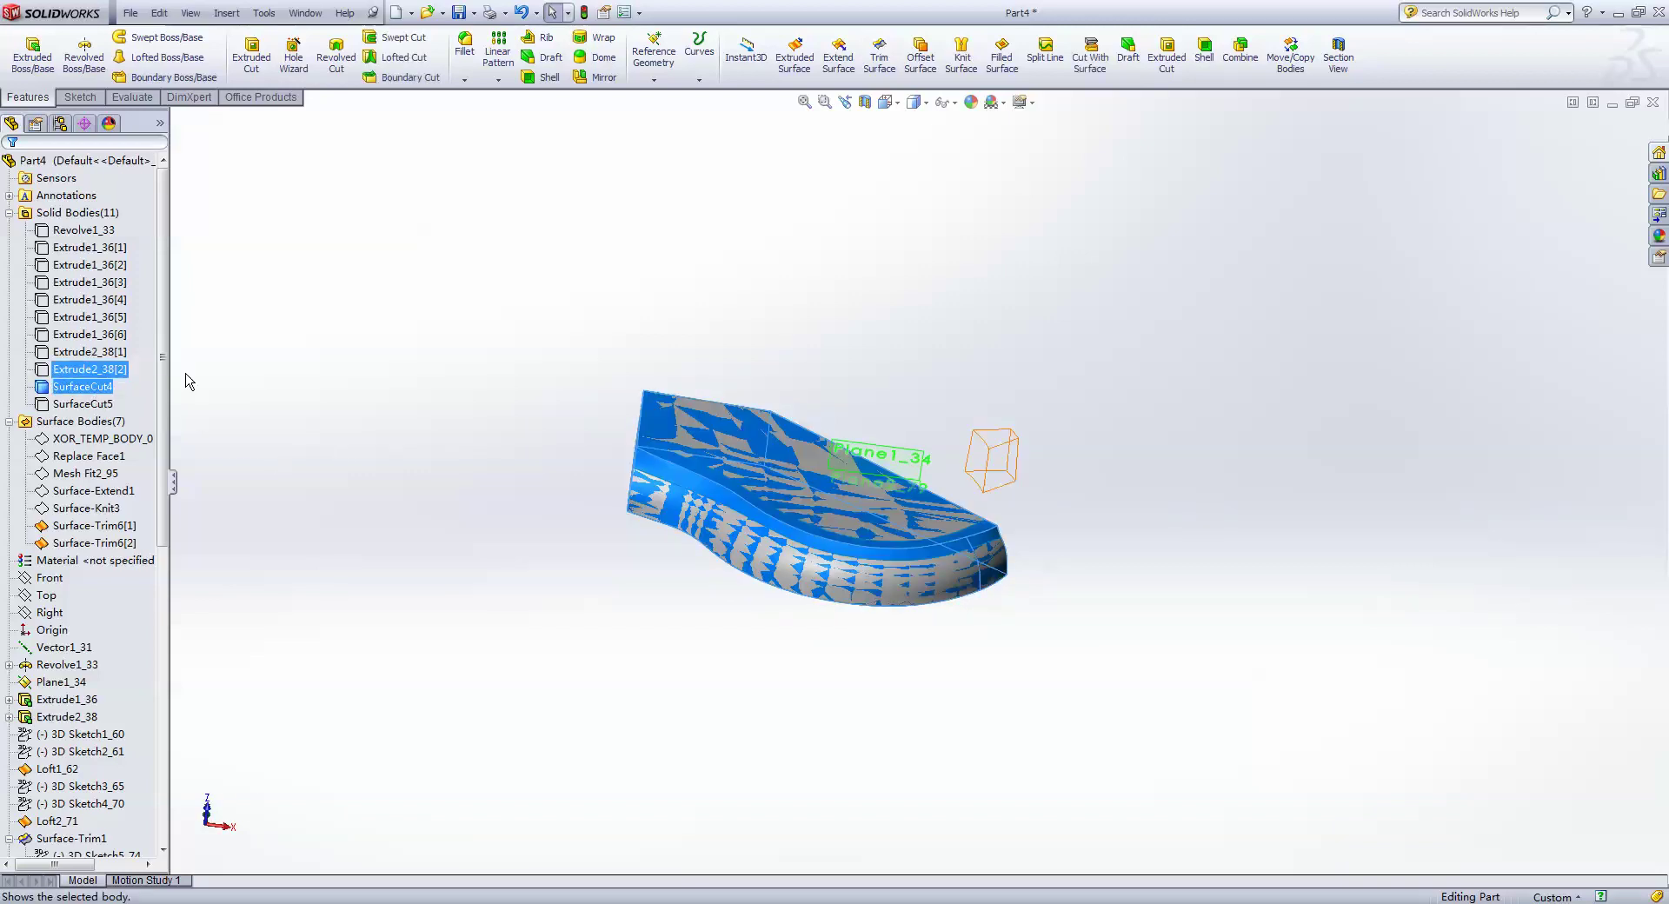
{"action": "left_click", "coordinate": [186, 375]}
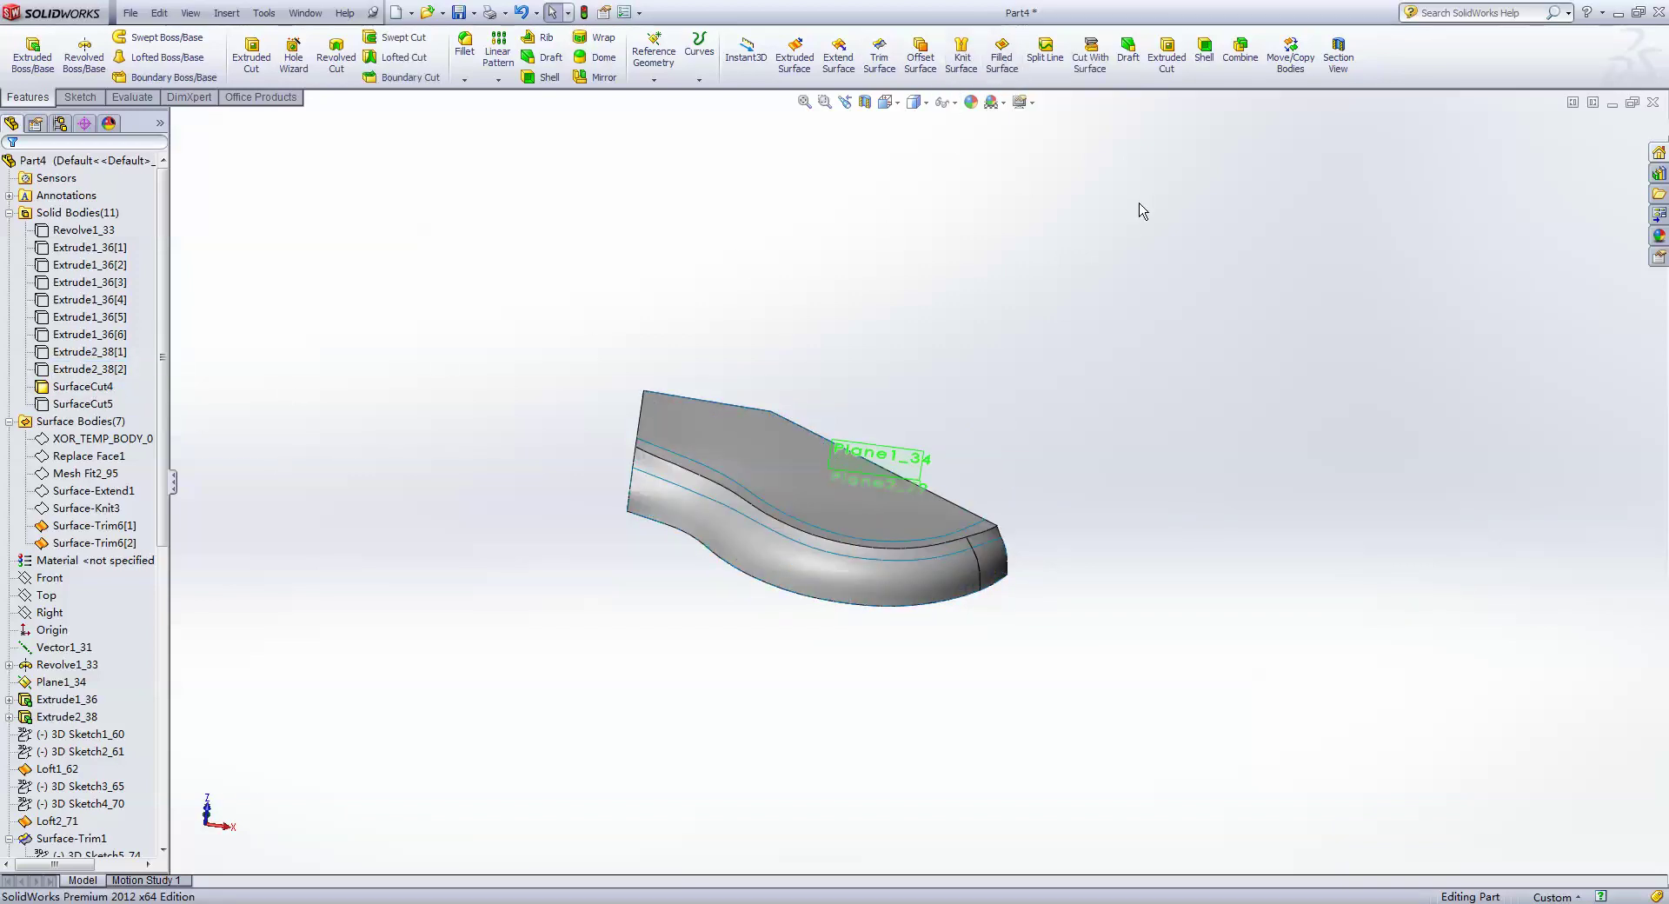
{"action": "left_click", "coordinate": [227, 12]}
{"action": "left_click", "coordinate": [421, 166]}
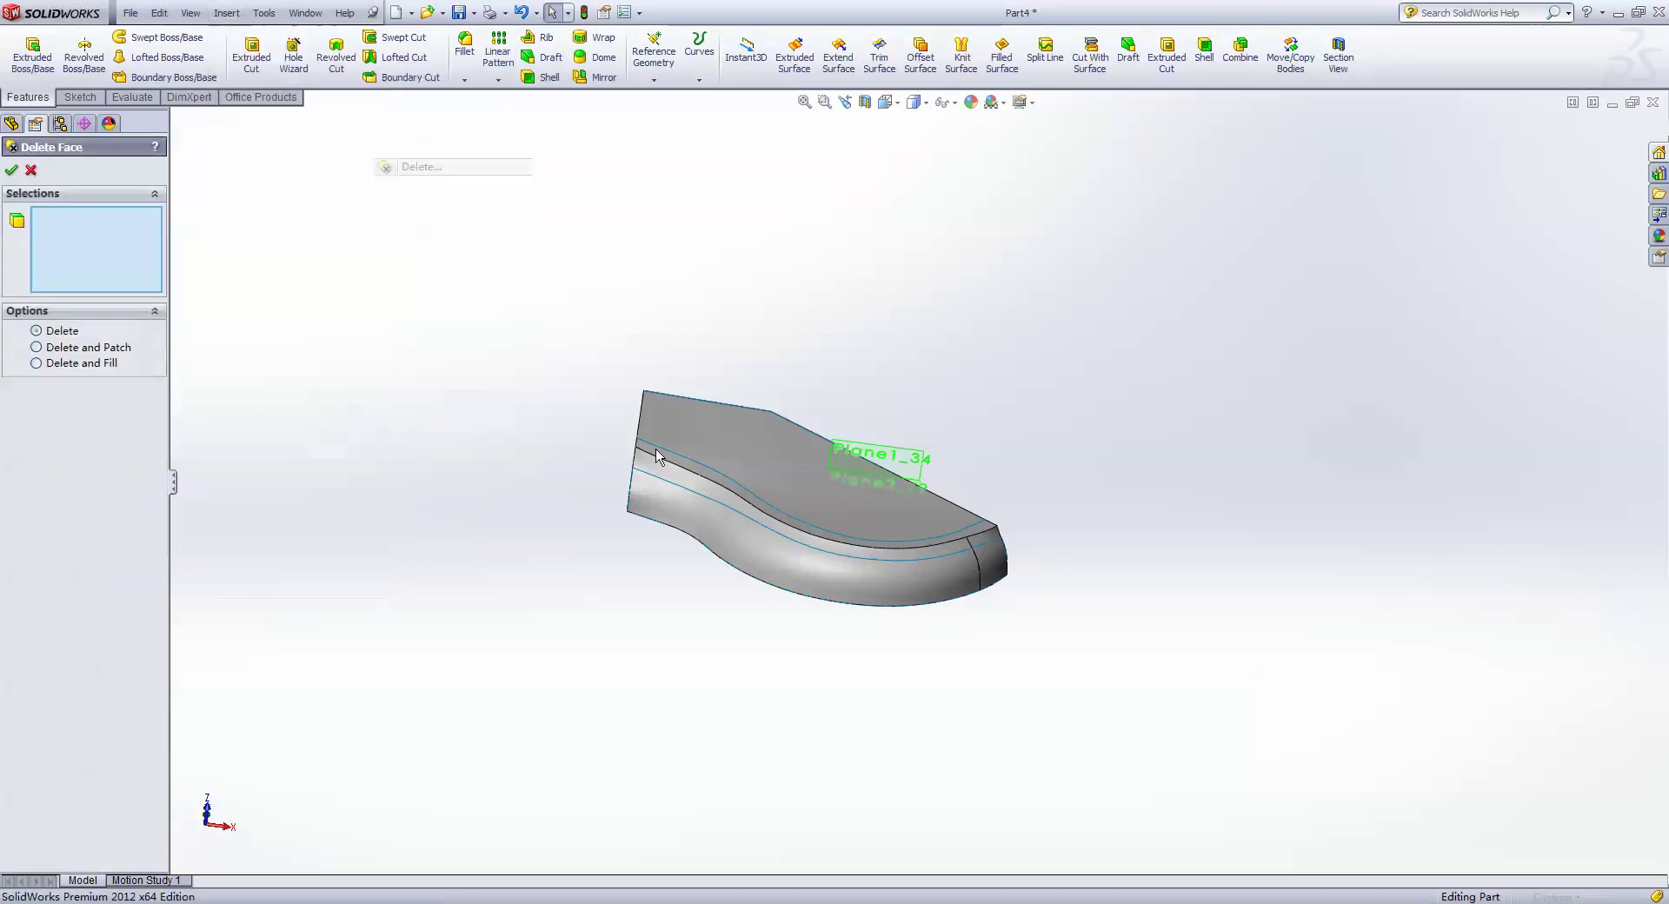
{"action": "scroll", "coordinate": [738, 474], "scroll_direction": "down", "scroll_amount": 4}
{"action": "left_click", "coordinate": [737, 465]}
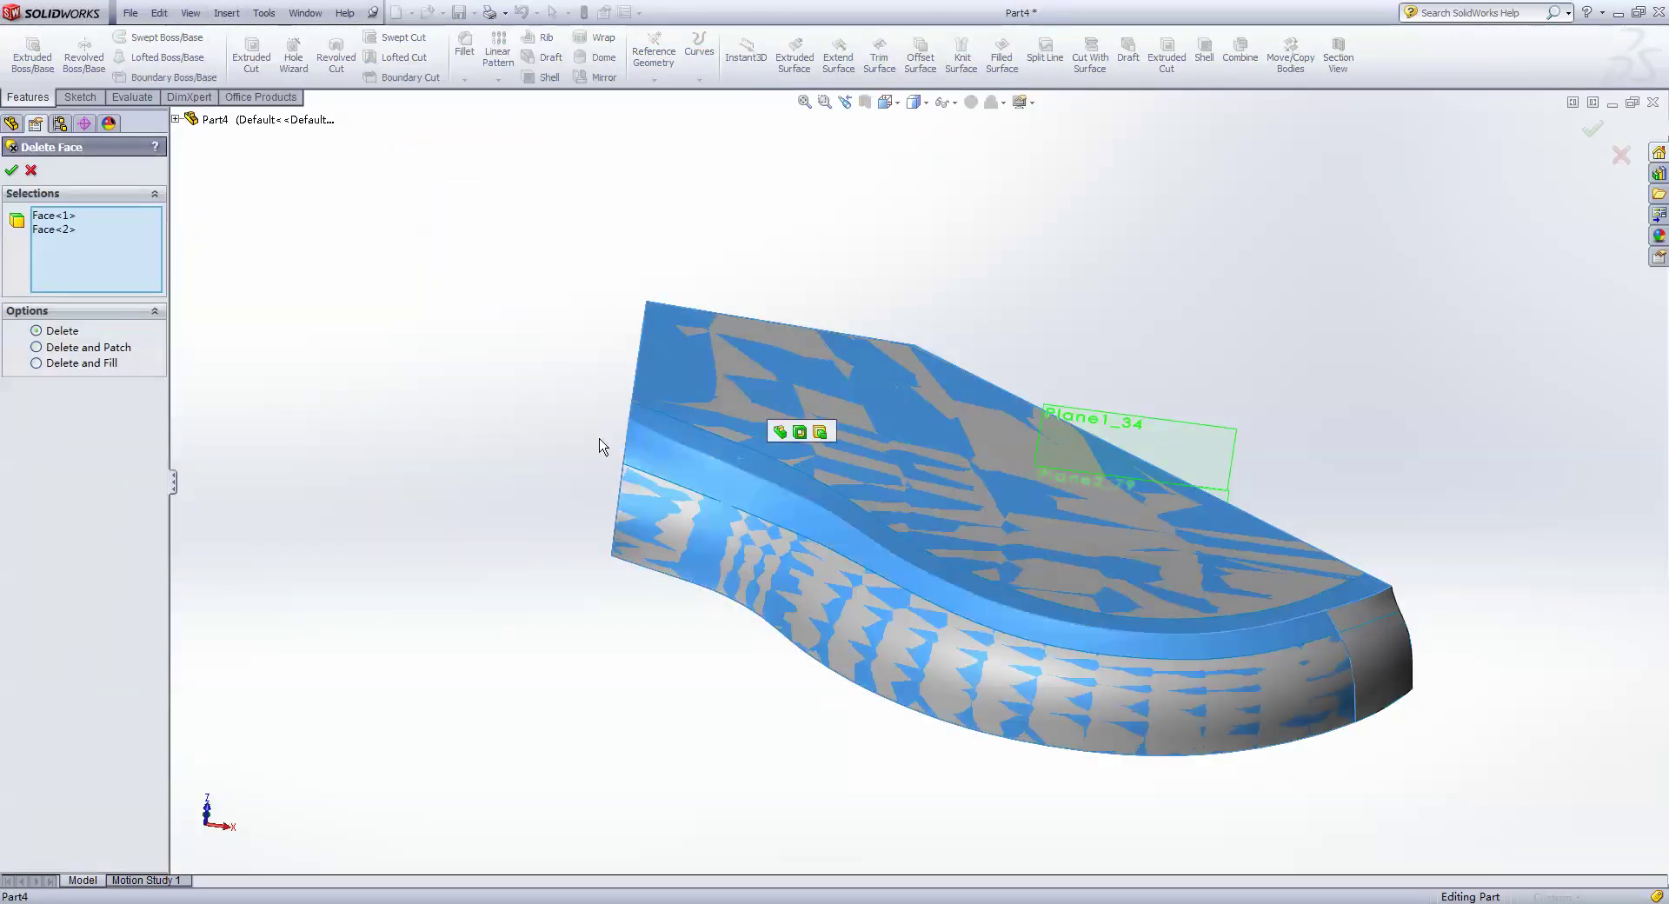
{"action": "left_click", "coordinate": [12, 170]}
- Review DeleteFace2 in Edit Feature and close it without changes
{"action": "middle_click_drag", "start_coordinate": [594, 362], "coordinate": [461, 445]}
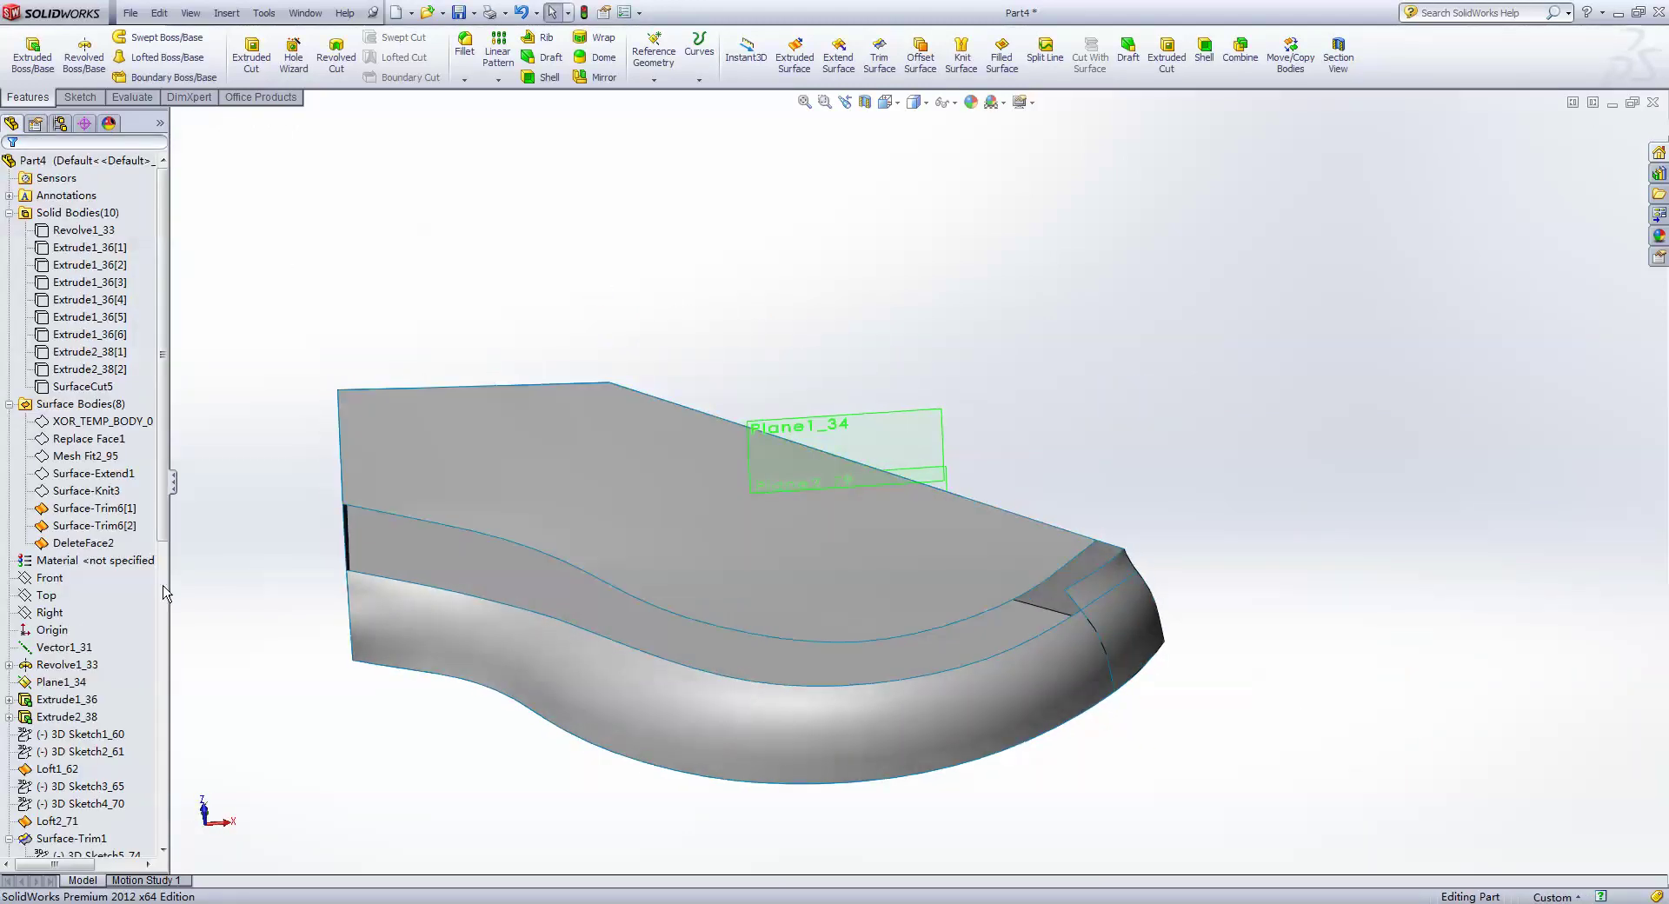
{"action": "scroll", "coordinate": [87, 522], "scroll_direction": "down", "scroll_amount": 10}
{"action": "left_click", "coordinate": [67, 839]}
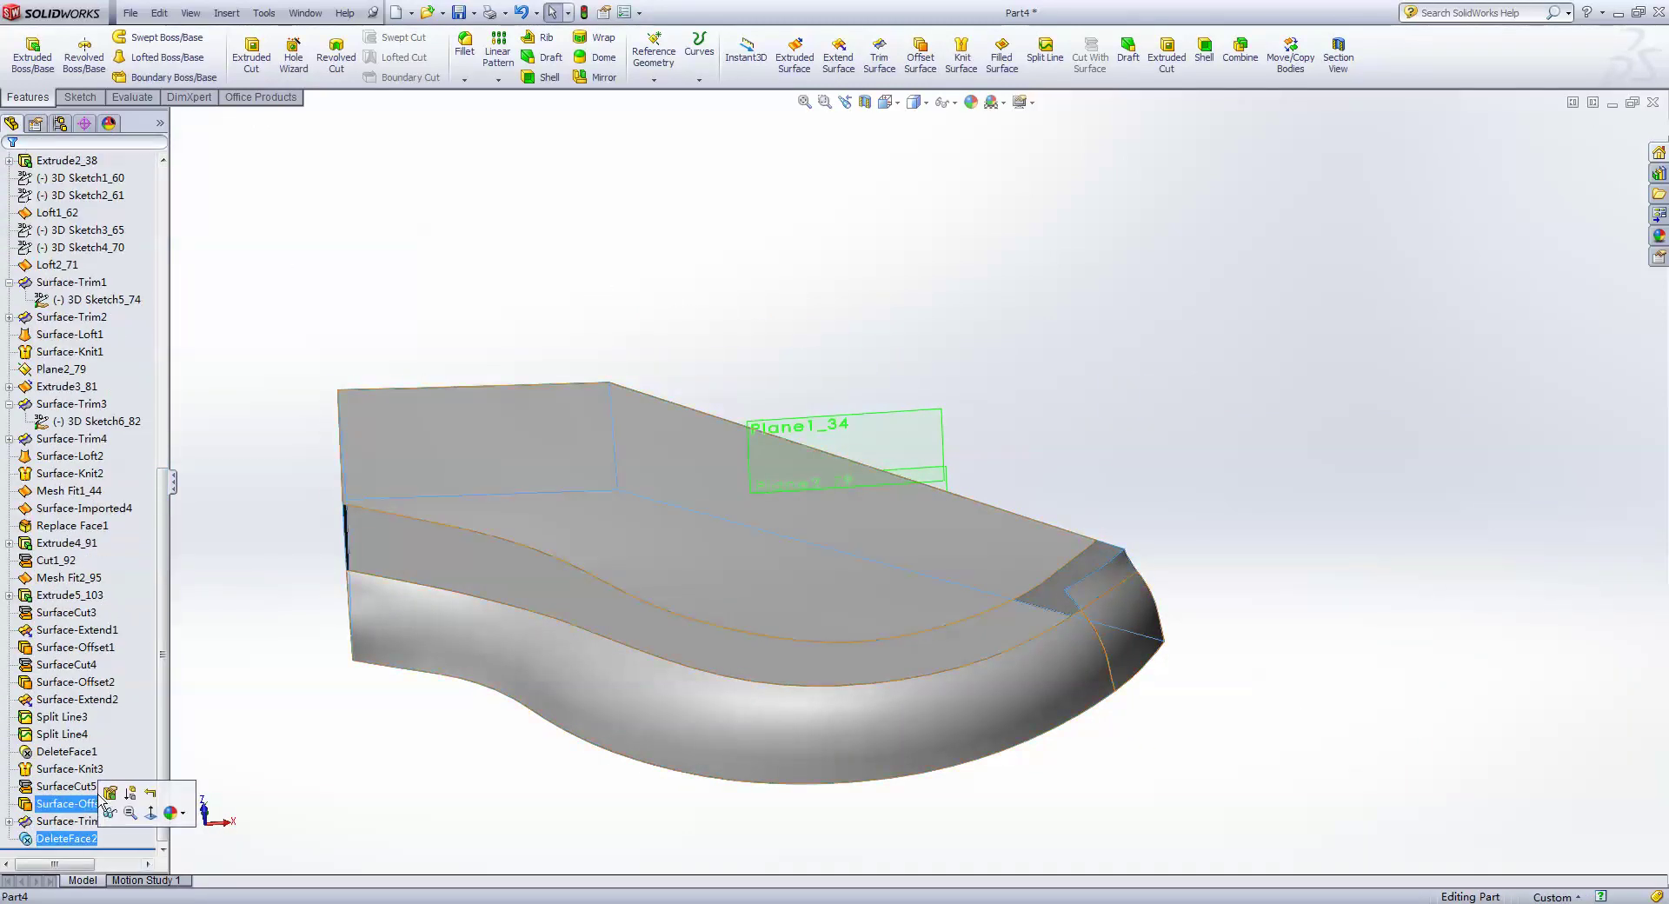
{"action": "left_click", "coordinate": [111, 796]}
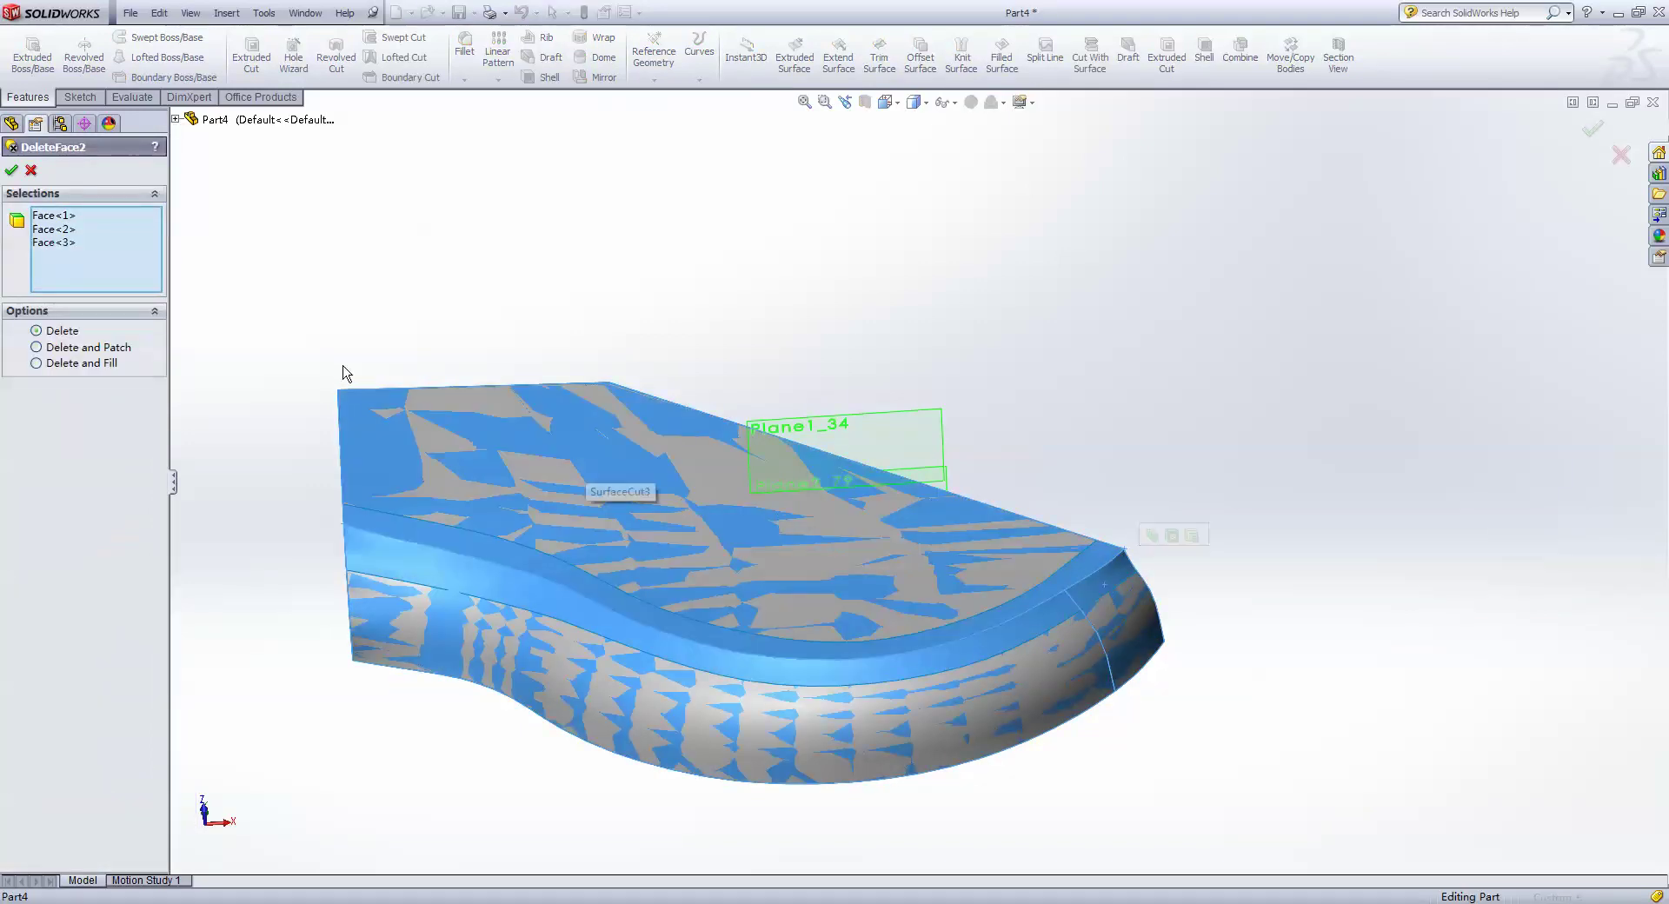
{"action": "left_click", "coordinate": [12, 170]}
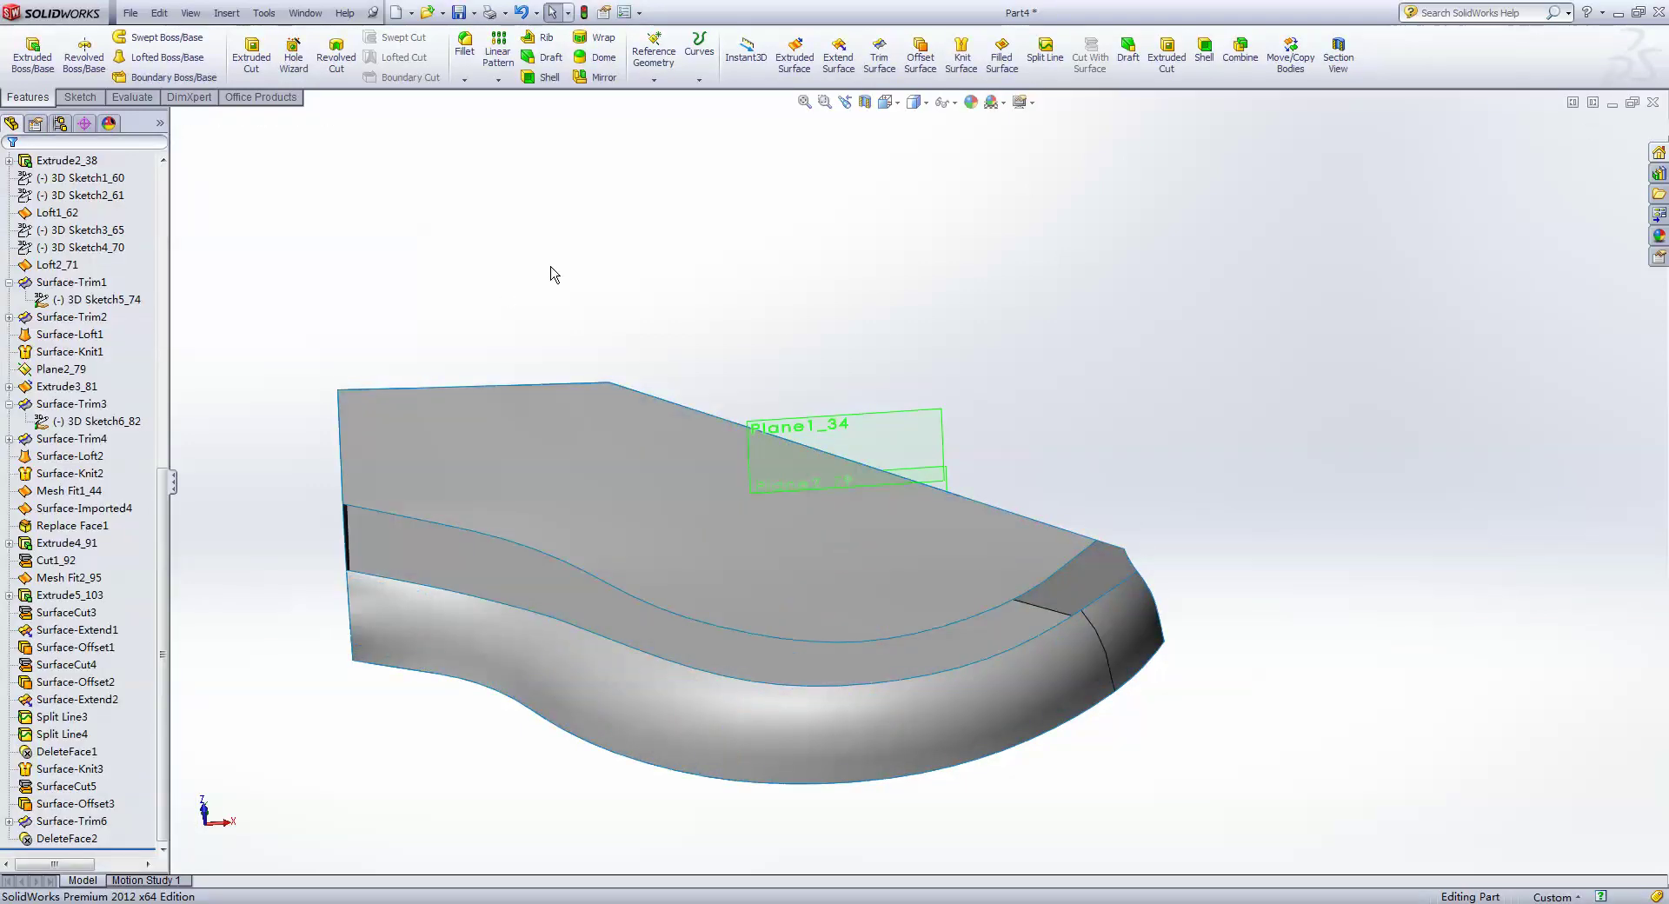
{"action": "middle_click_drag", "start_coordinate": [554, 275], "coordinate": [529, 399]}
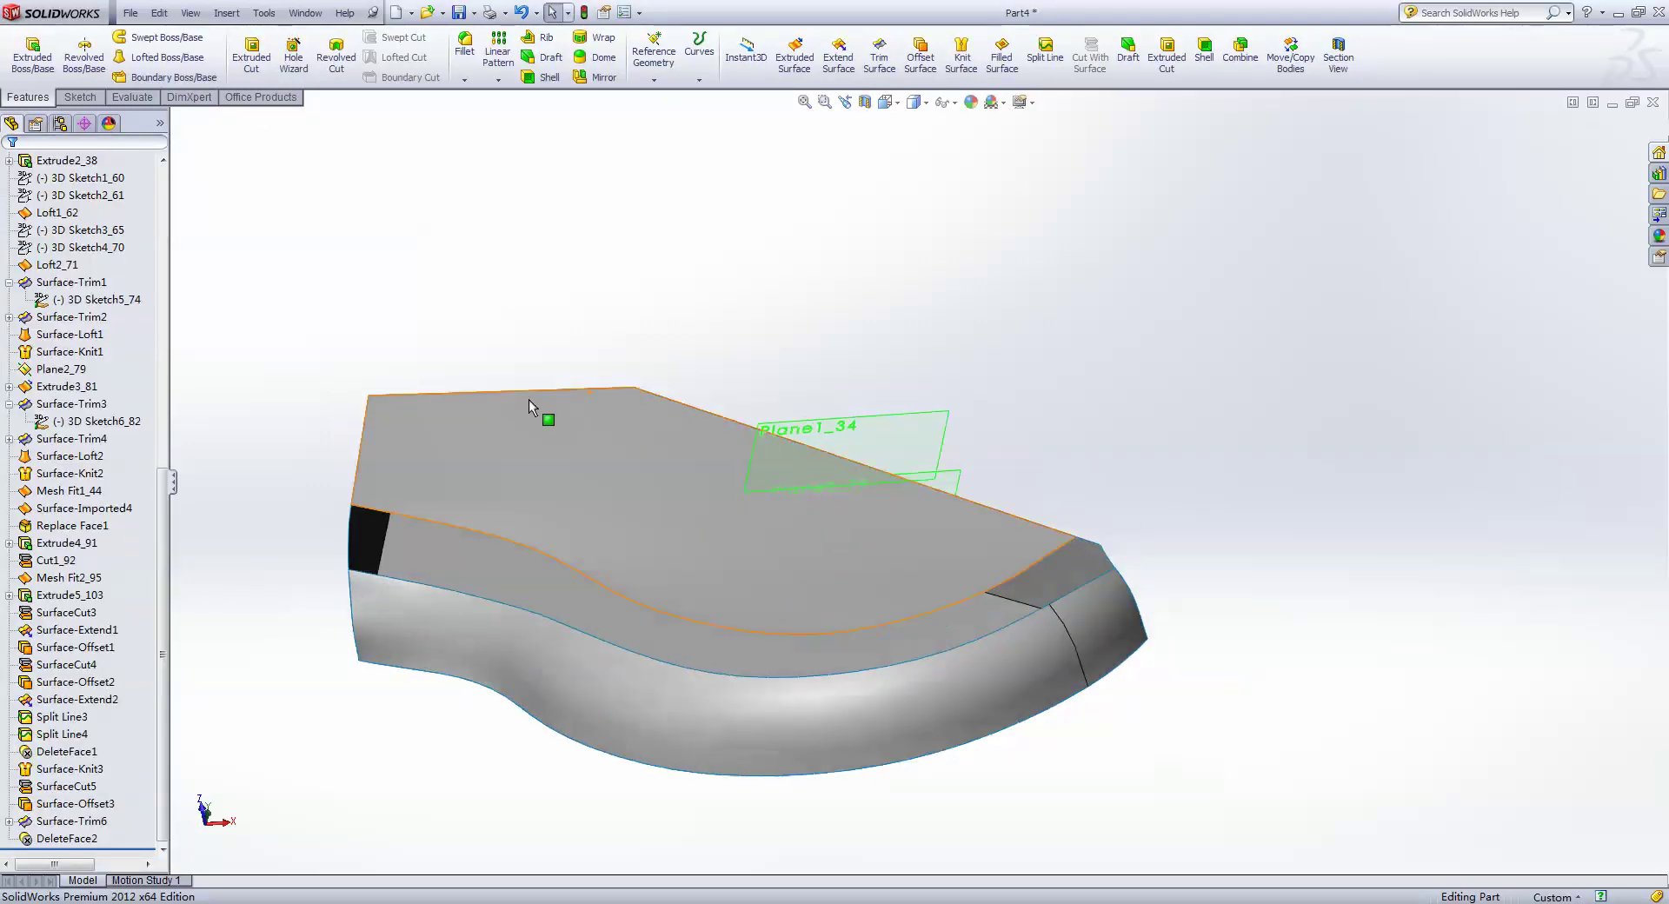
- Knit both Surface-Trim6 pieces and the DeleteFace2 surface into one body, Surface-Knit4
{"action": "left_click", "coordinate": [950, 61]}
{"action": "left_click", "coordinate": [482, 465]}
{"action": "left_click", "coordinate": [535, 680]}
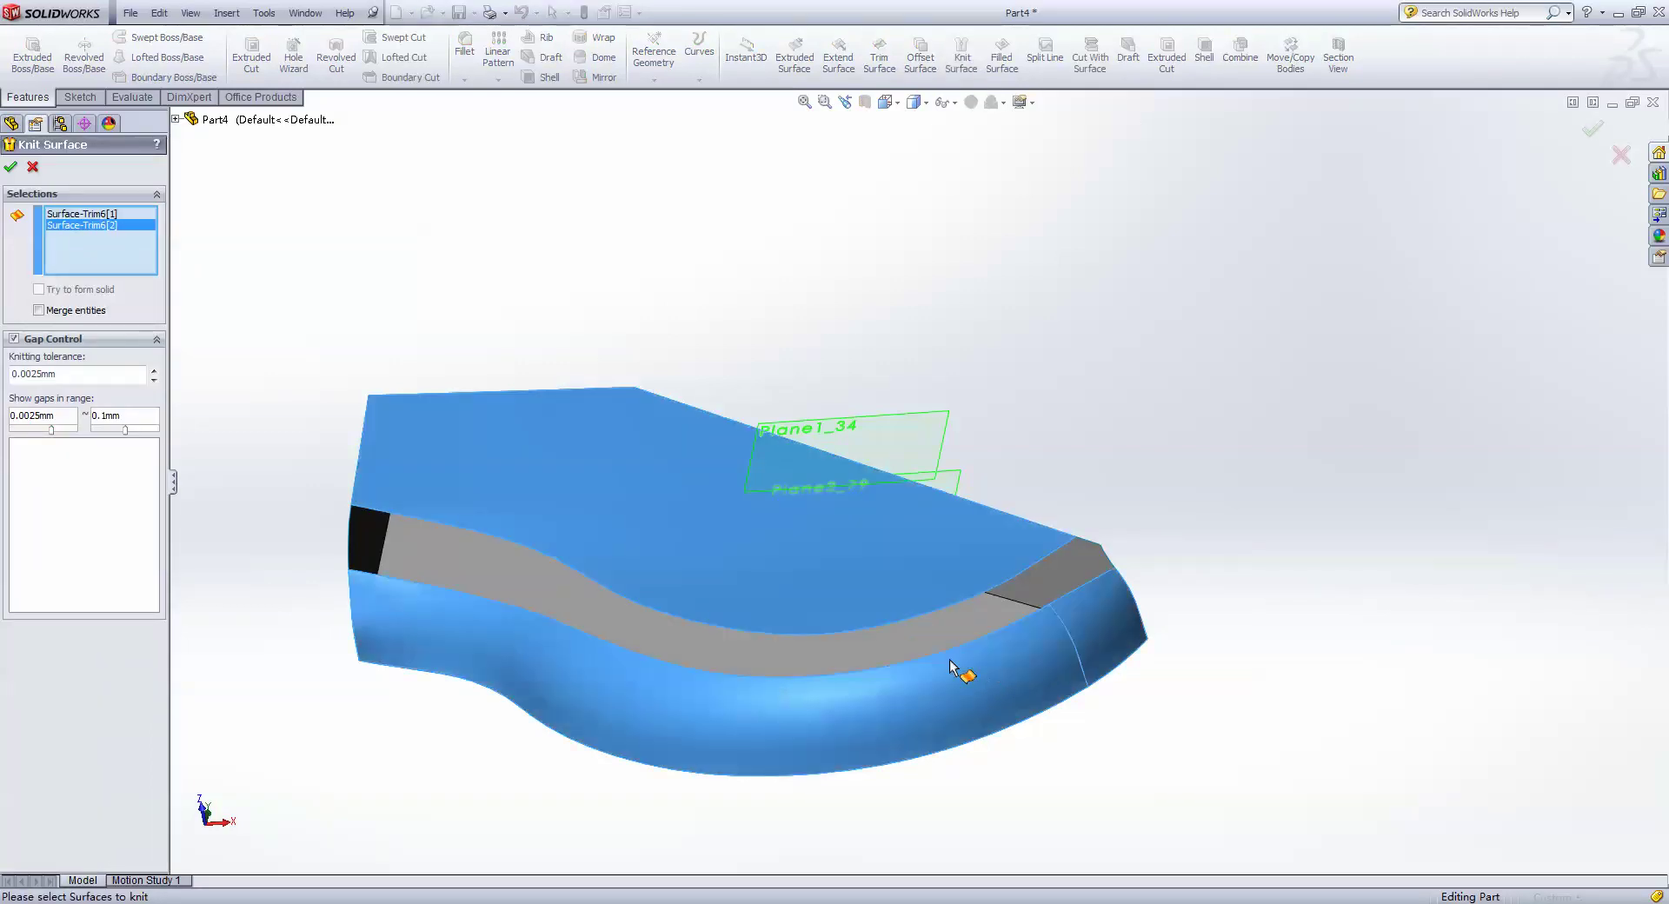
{"action": "middle_click_drag", "start_coordinate": [462, 428], "coordinate": [354, 525]}
{"action": "left_click", "coordinate": [355, 533]}
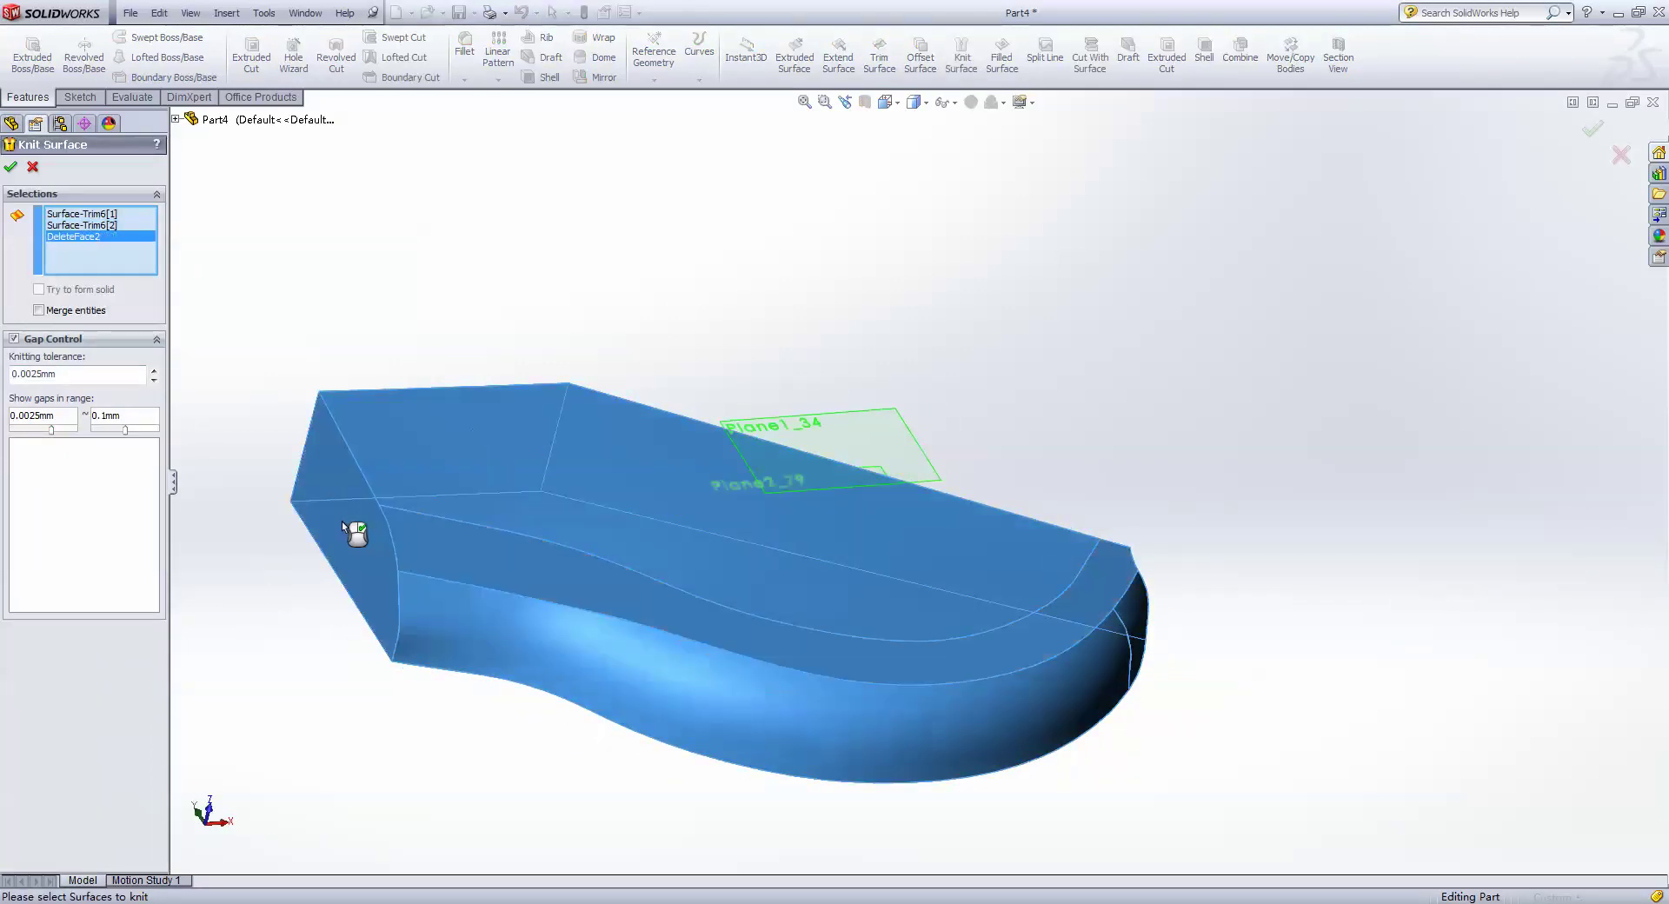
{"action": "left_click", "coordinate": [14, 339]}
{"action": "left_click", "coordinate": [12, 168]}
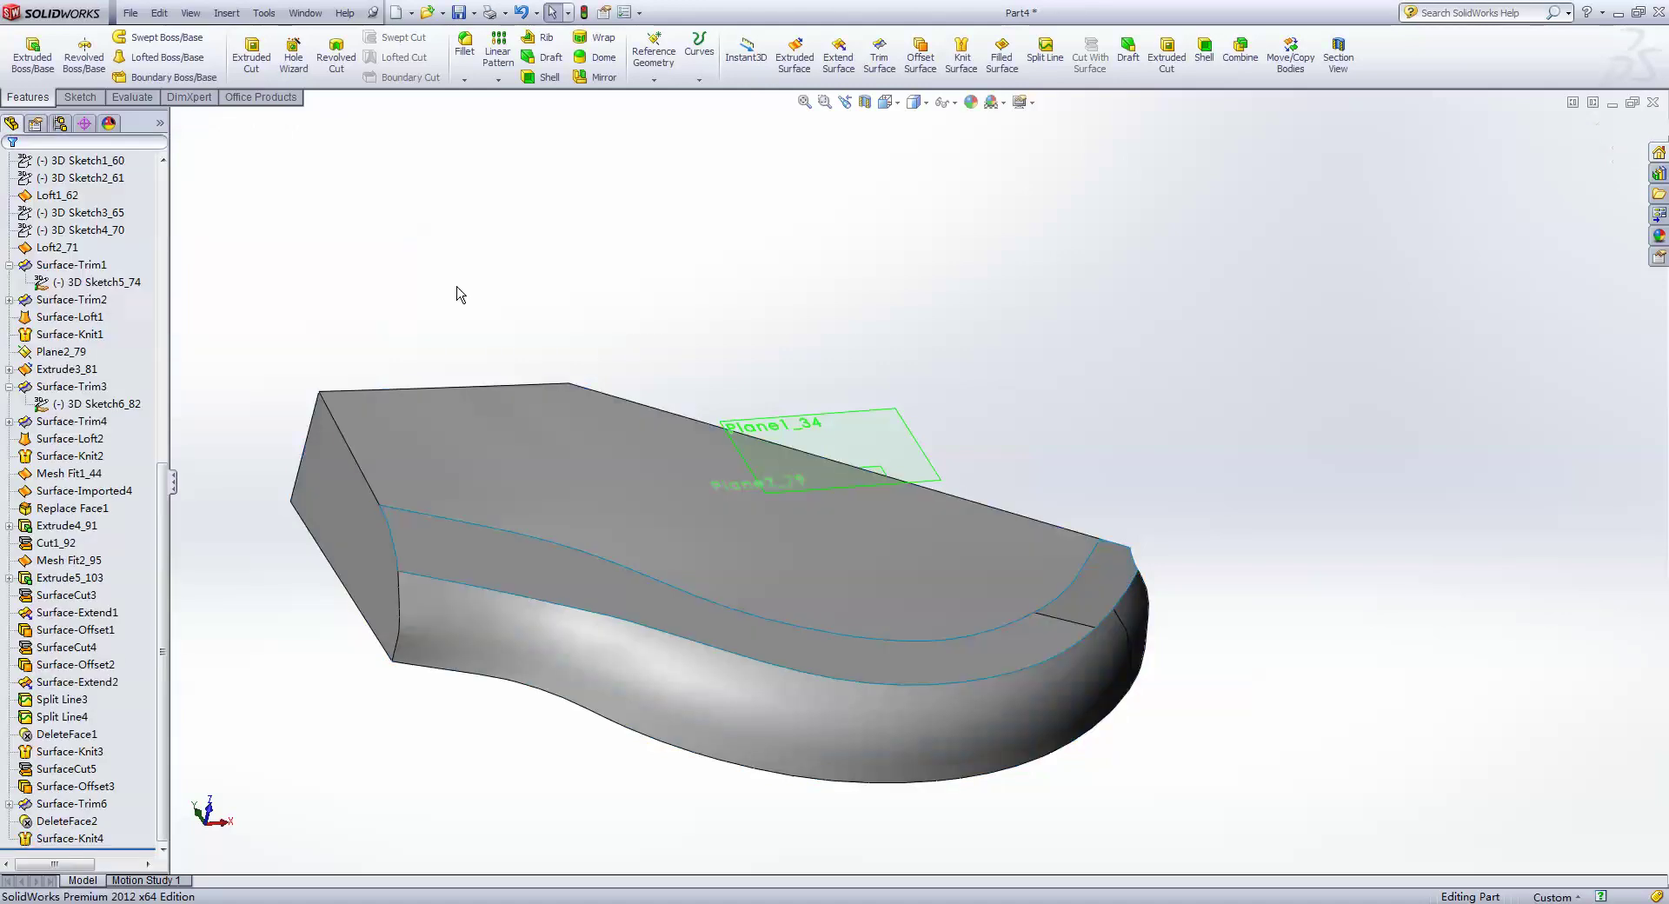
{"action": "middle_click_drag", "start_coordinate": [458, 289], "coordinate": [586, 455]}
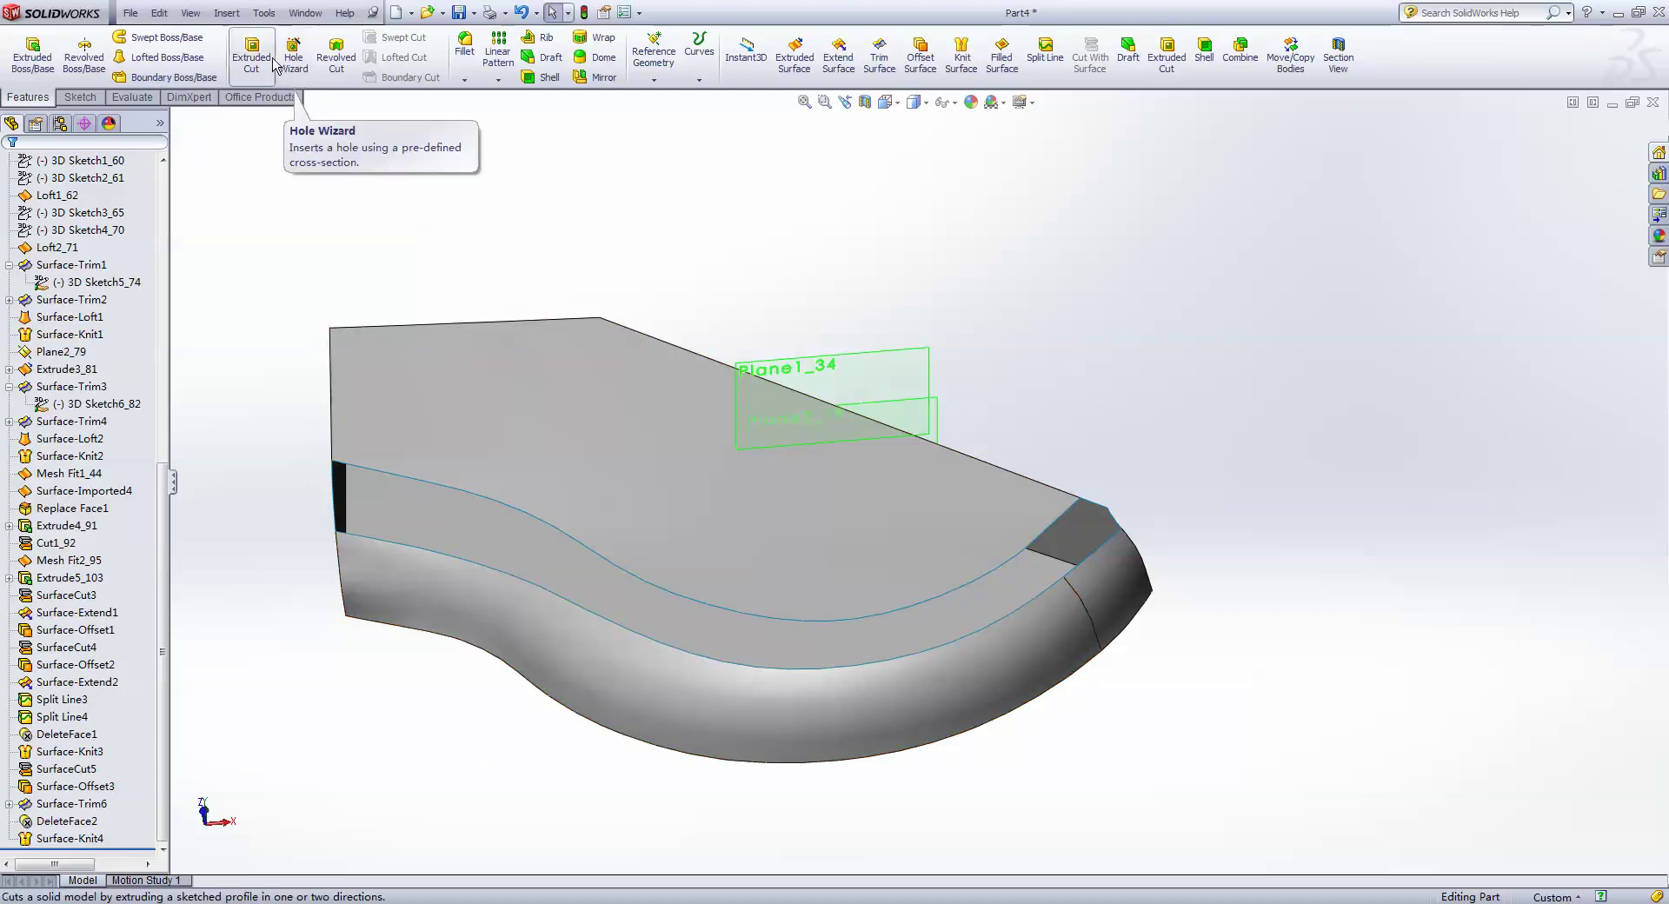
{"action": "left_click", "coordinate": [227, 12]}
{"action": "mouse_move", "coordinate": [258, 148]}
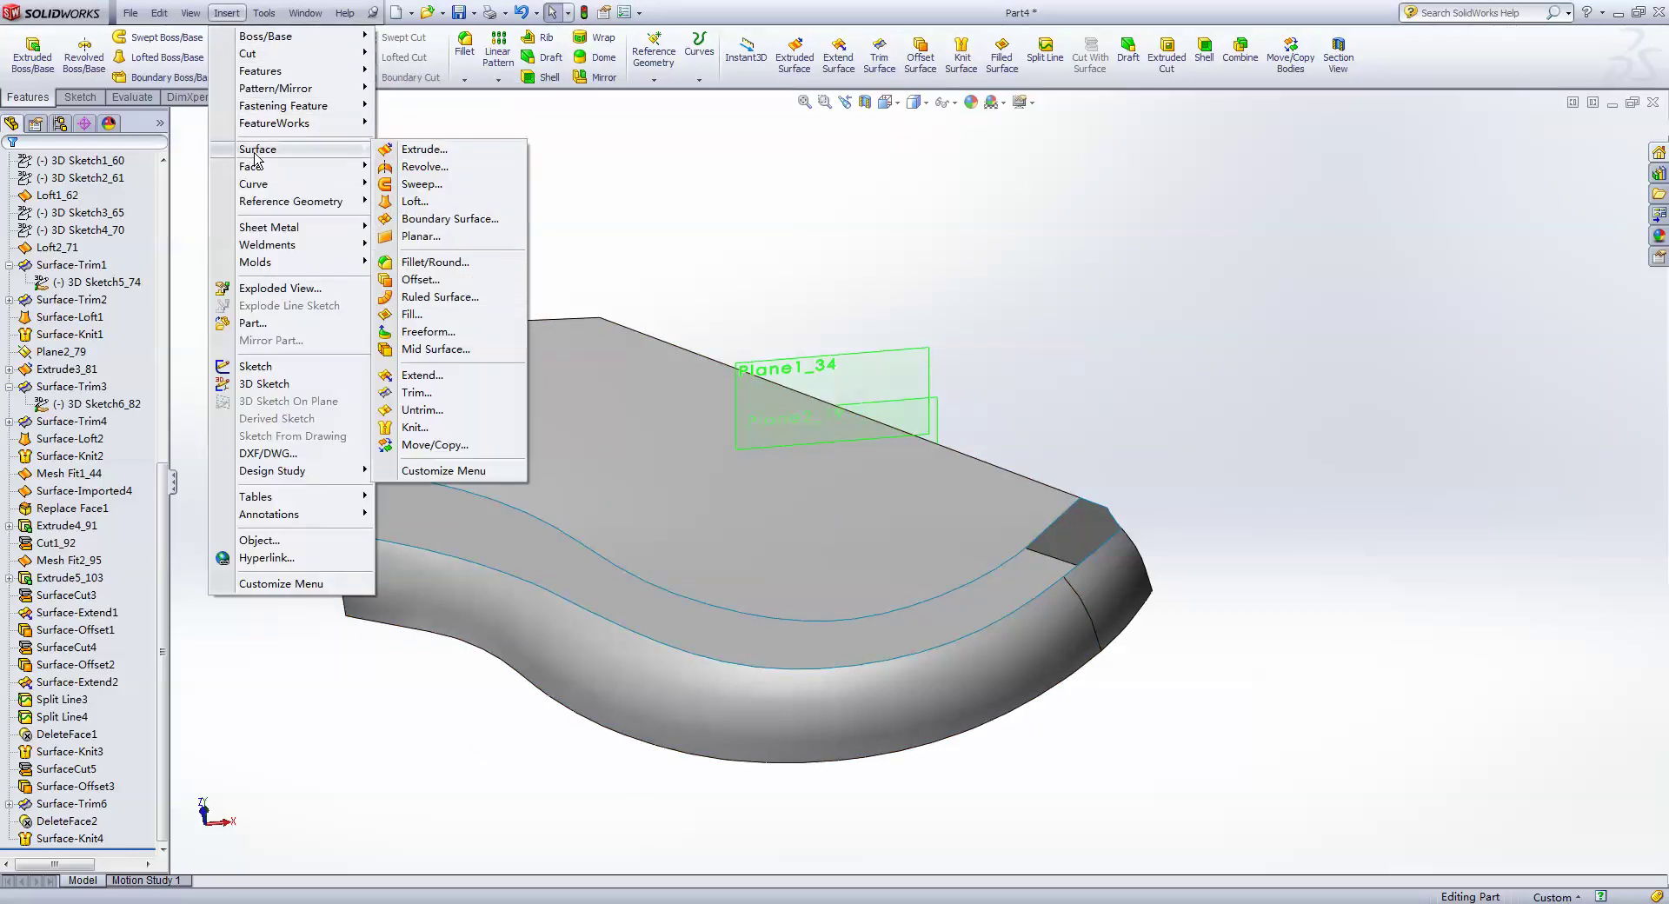
- Start a surface loft between the upper and lower gap edges, removing the wrongly picked body
{"action": "left_click", "coordinate": [415, 201]}
{"action": "left_click", "coordinate": [440, 492]}
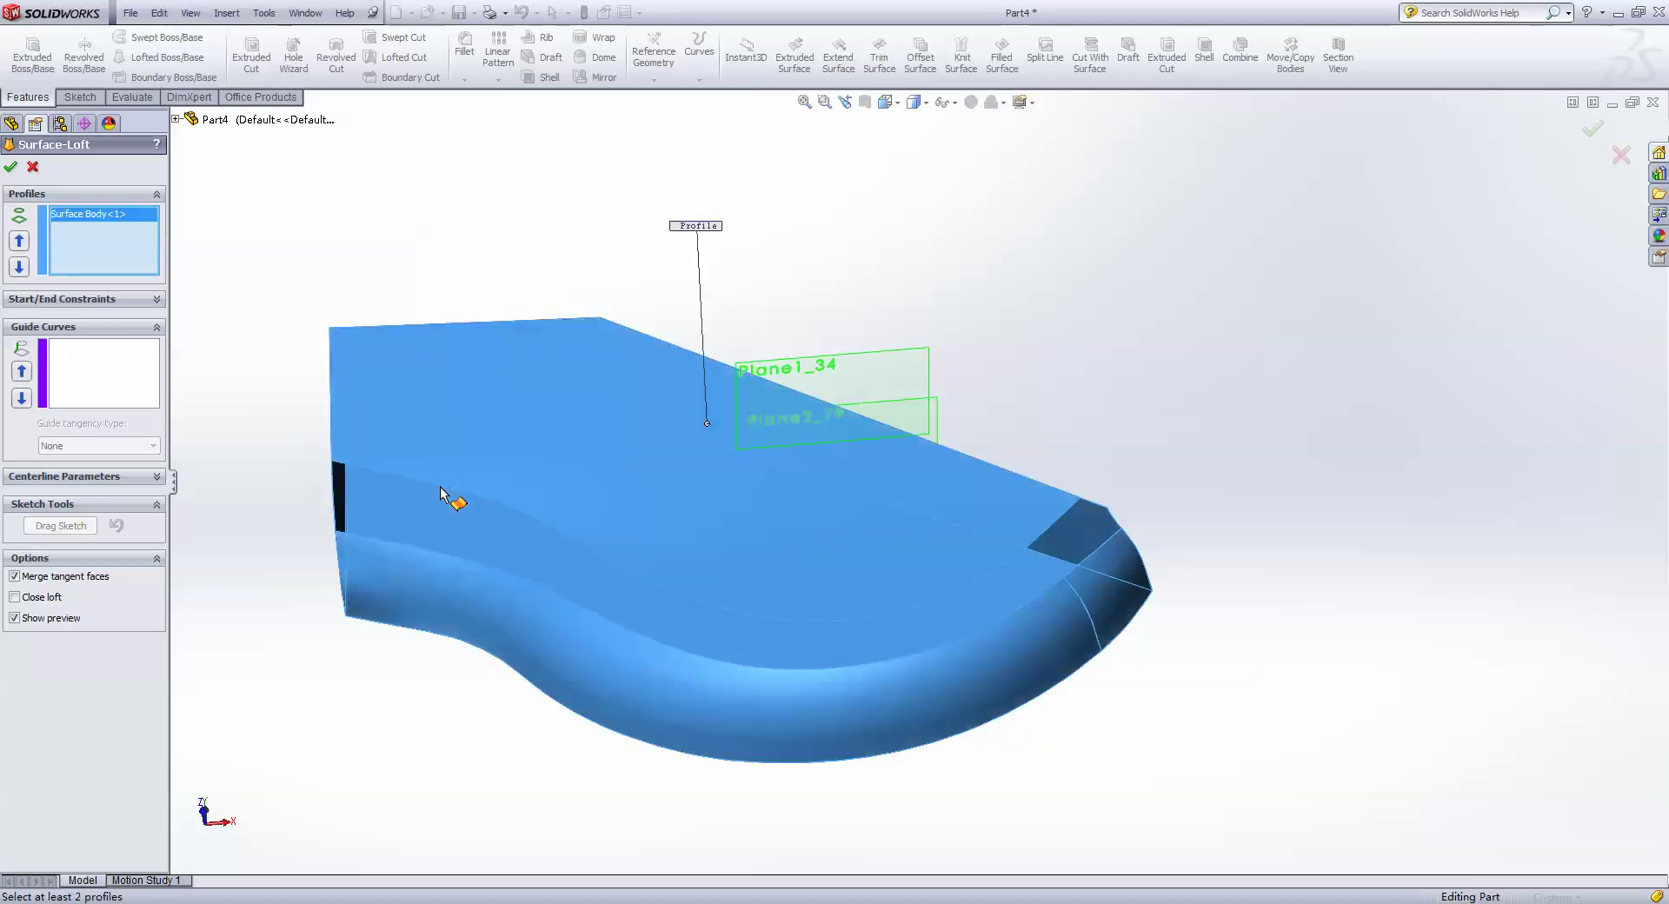
{"action": "right_click", "coordinate": [105, 236]}
{"action": "left_click", "coordinate": [139, 246]}
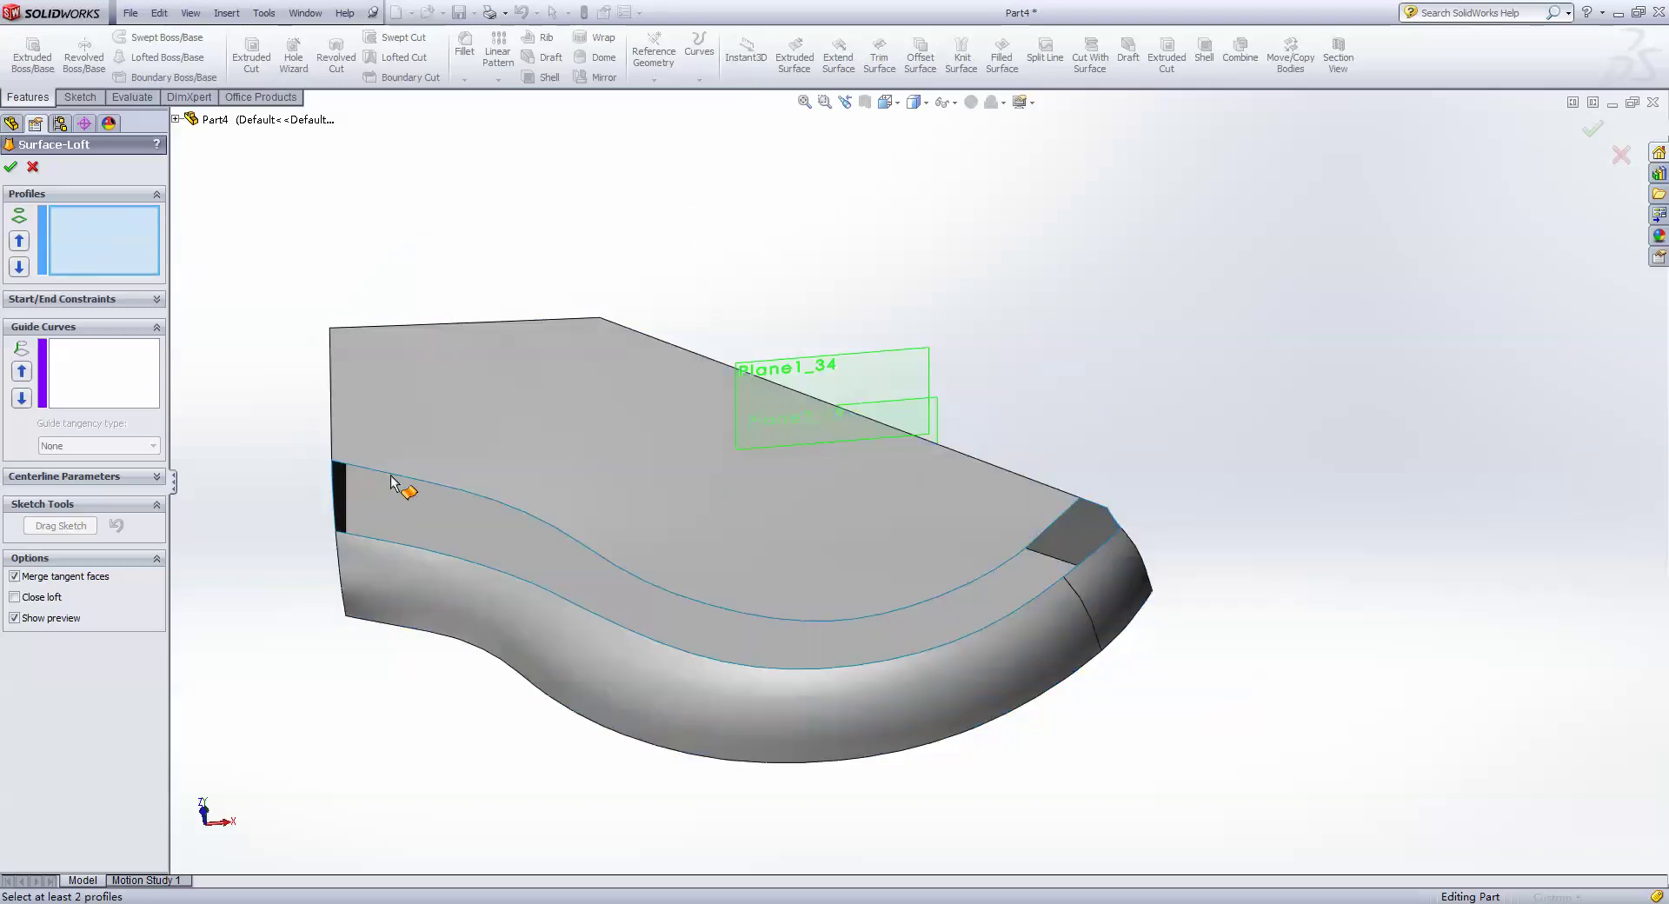
{"action": "left_click", "coordinate": [398, 476]}
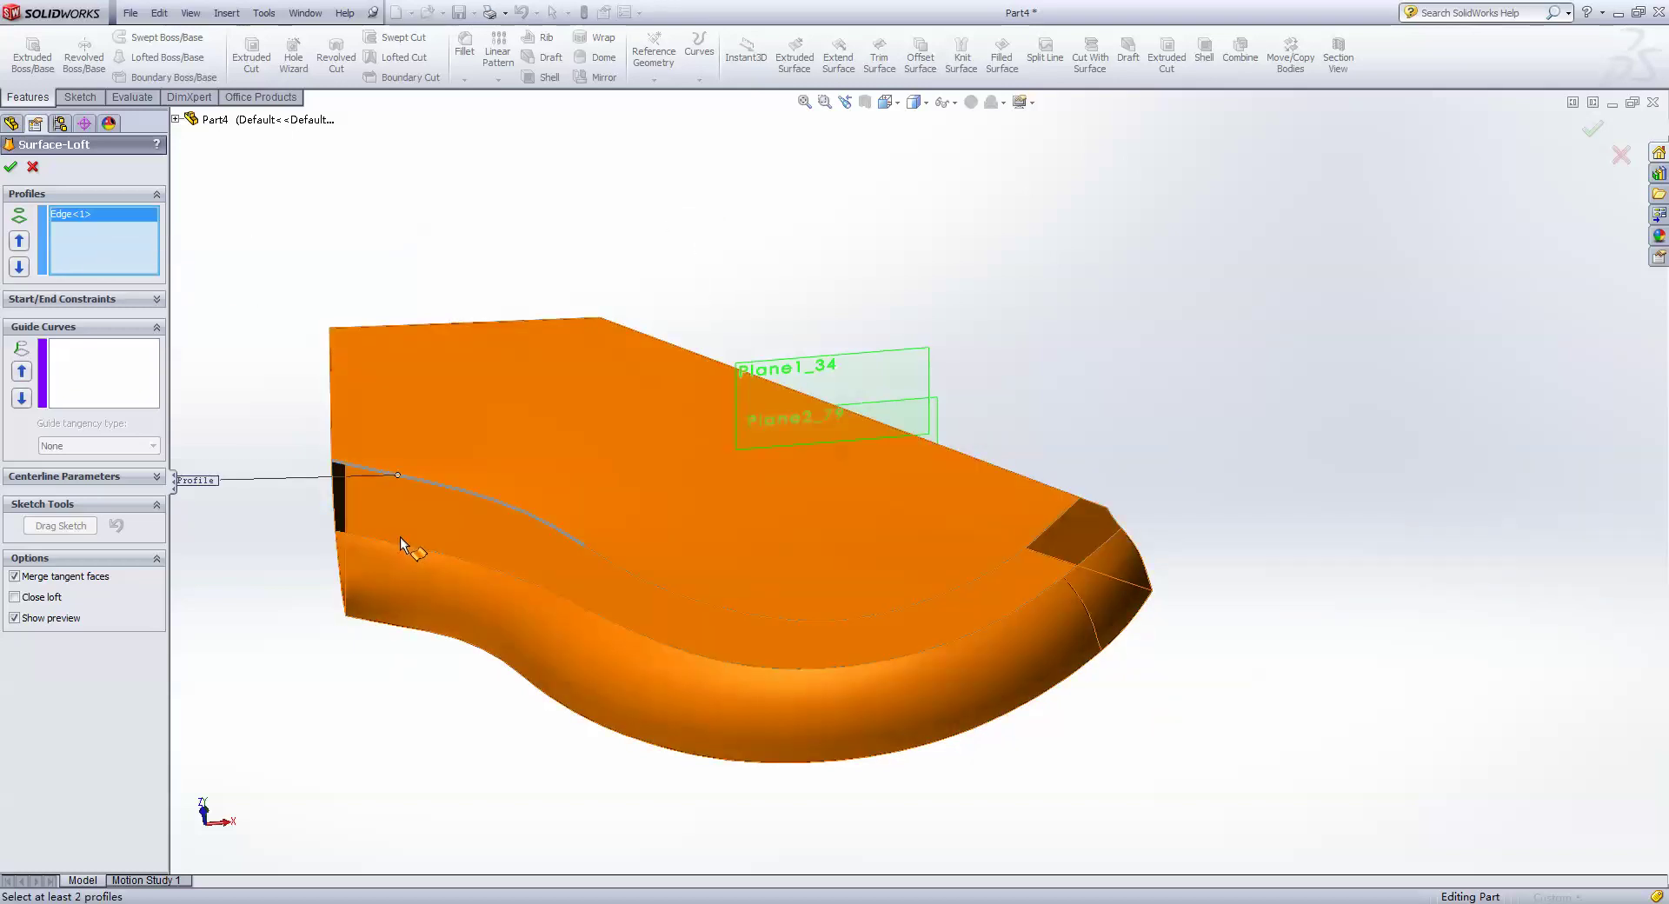
{"action": "left_click", "coordinate": [403, 544]}
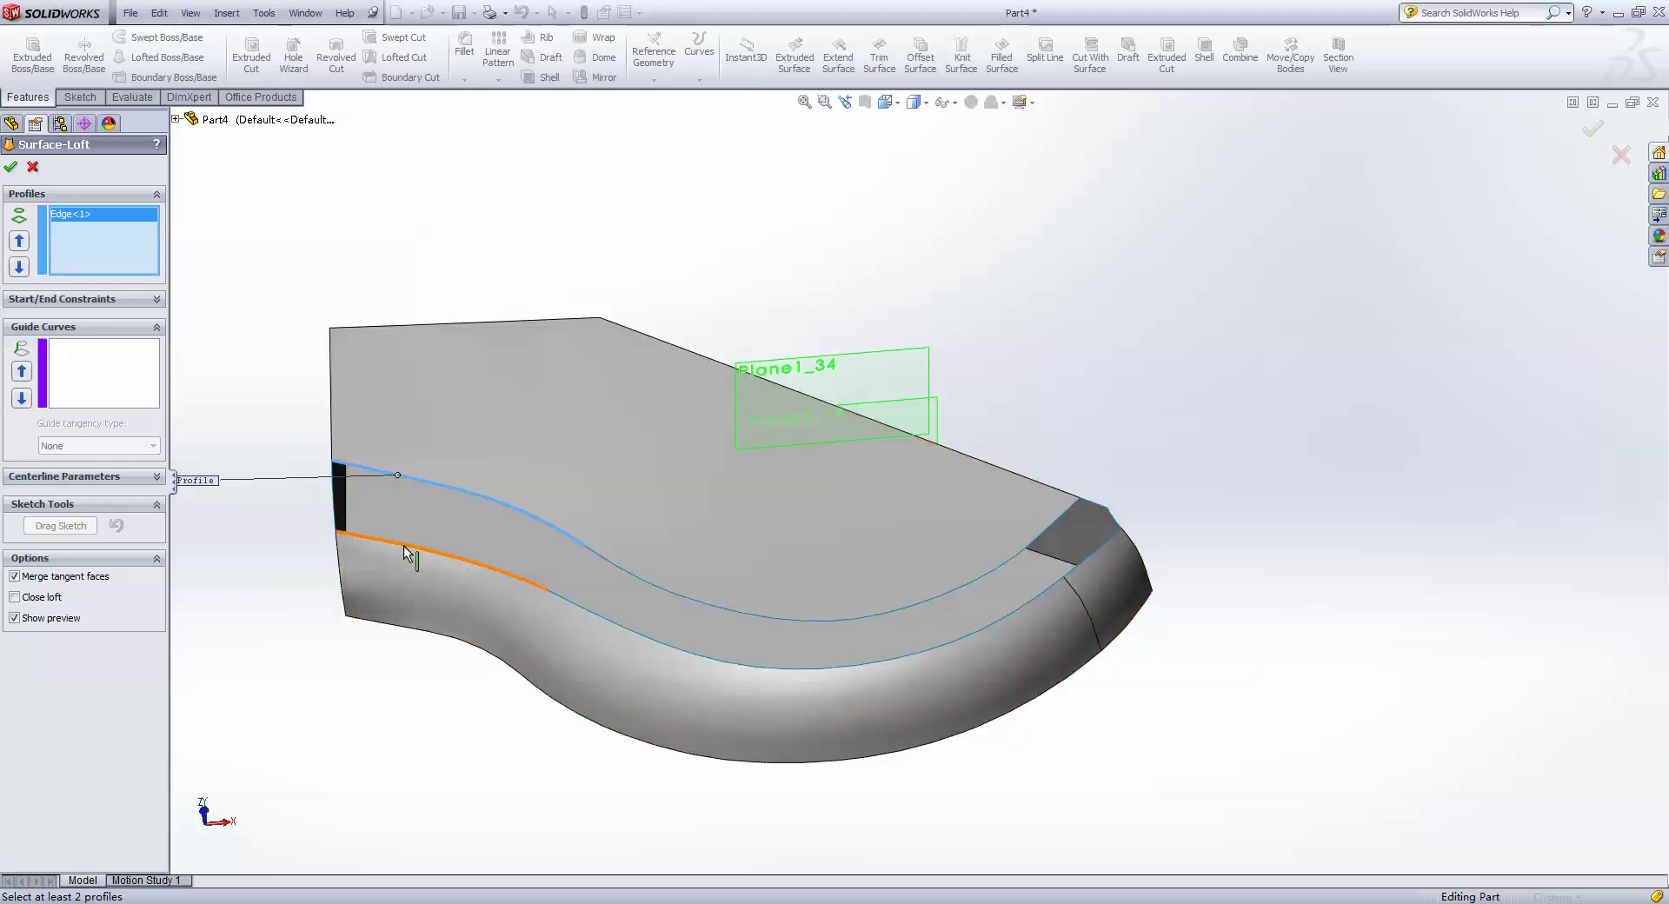
- Set the loft's start and end constraints to Tangency To Face and accept it
{"action": "left_click", "coordinate": [88, 299]}
{"action": "left_click", "coordinate": [98, 334]}
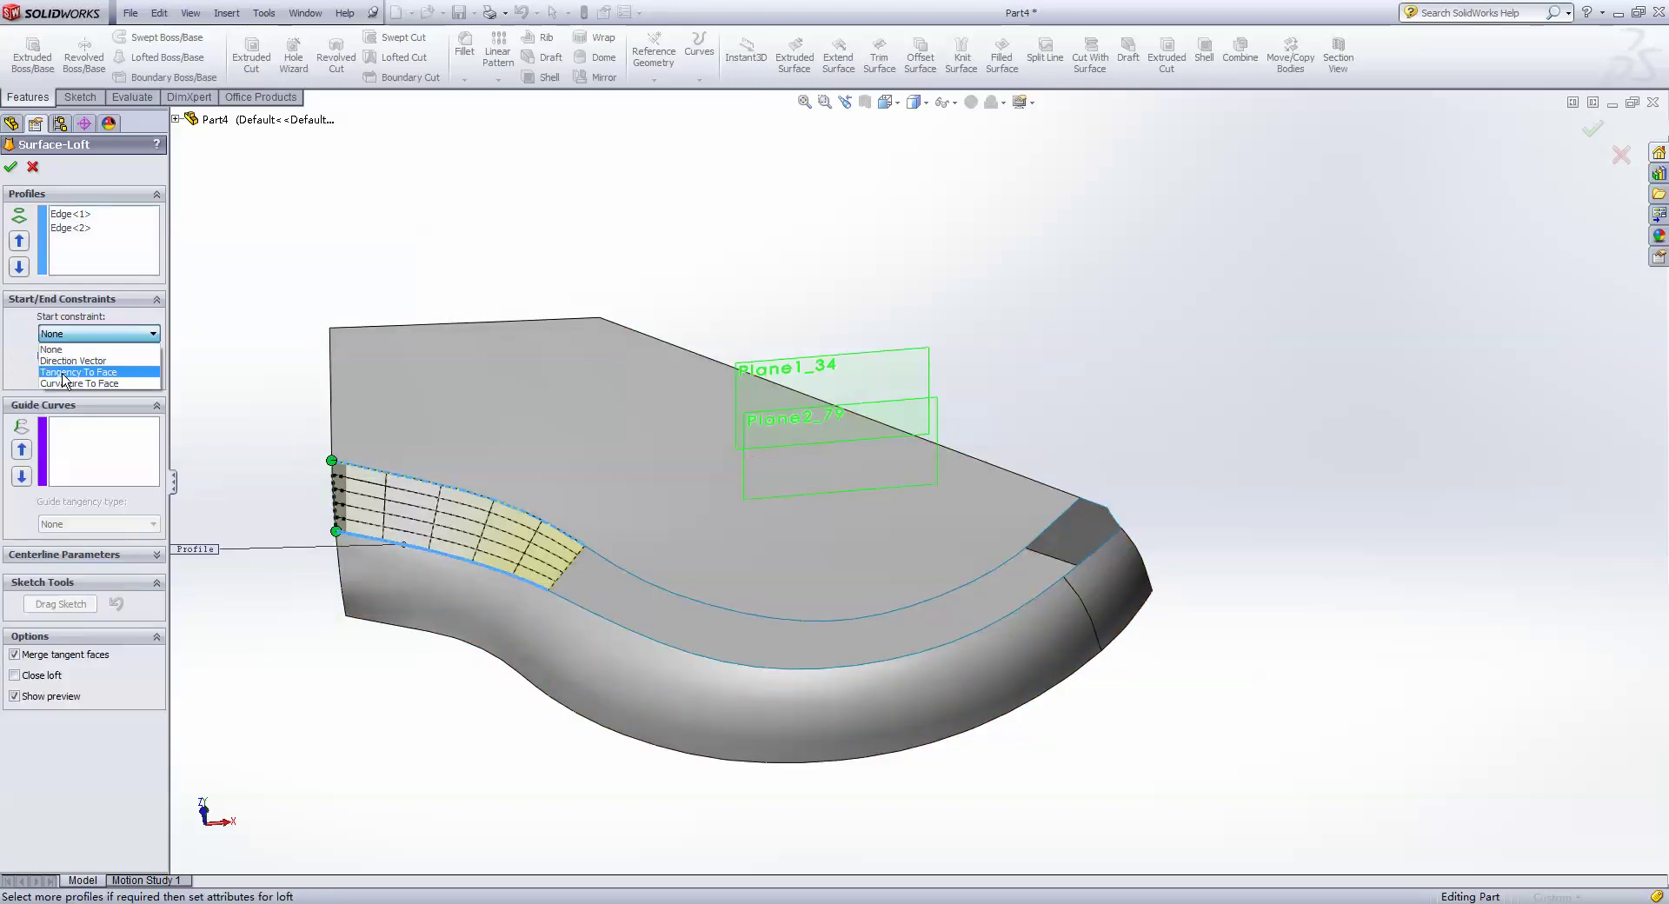
{"action": "left_click", "coordinate": [78, 369]}
{"action": "left_click", "coordinate": [99, 418]}
{"action": "left_click", "coordinate": [70, 456]}
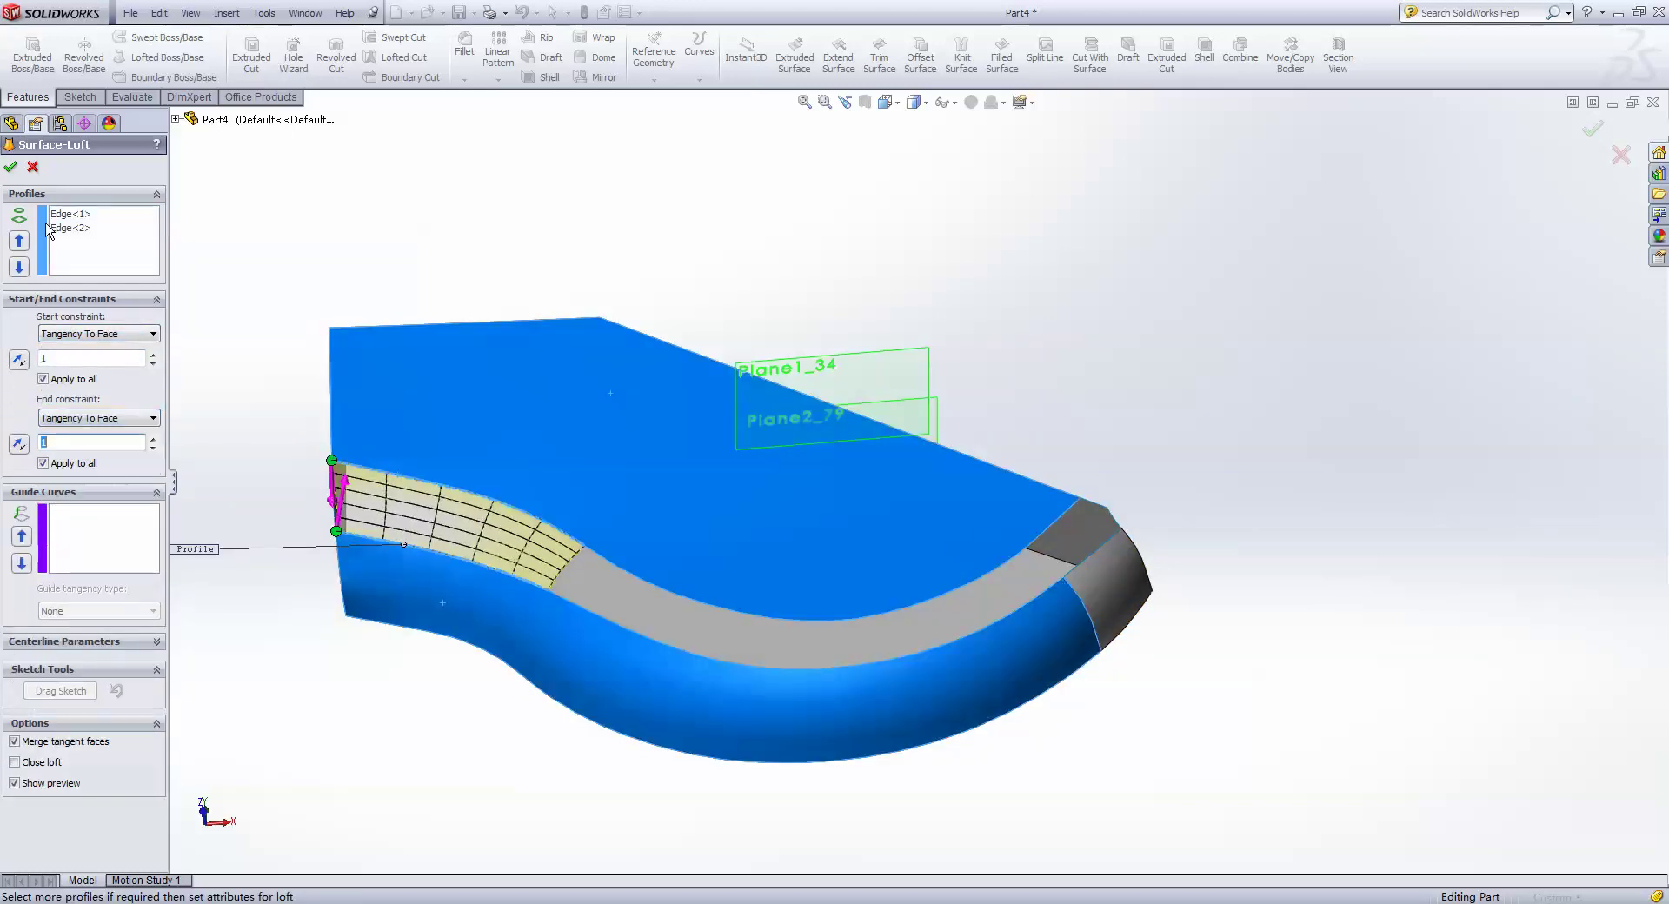
{"action": "left_click", "coordinate": [12, 171]}
- Extend the left surface edge linearly by 5.00 mm as Surface-Extend3 and review it
{"action": "middle_click_drag", "start_coordinate": [457, 468], "coordinate": [451, 390]}
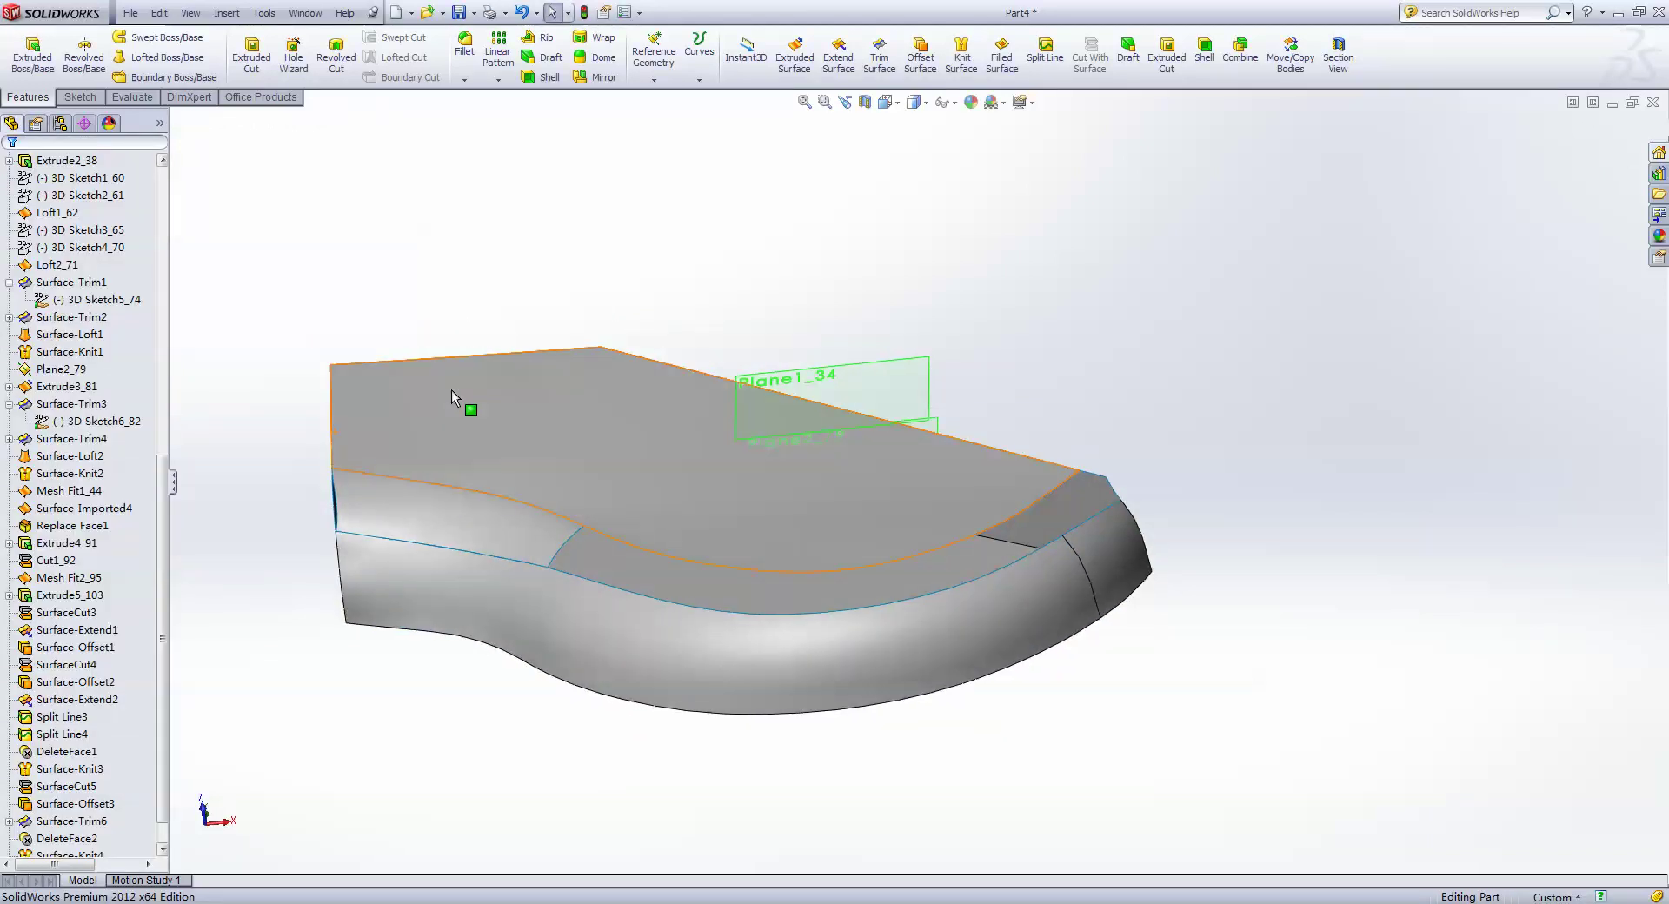
{"action": "left_click", "coordinate": [830, 62]}
{"action": "scroll", "coordinate": [609, 382], "scroll_direction": "down", "scroll_amount": 5}
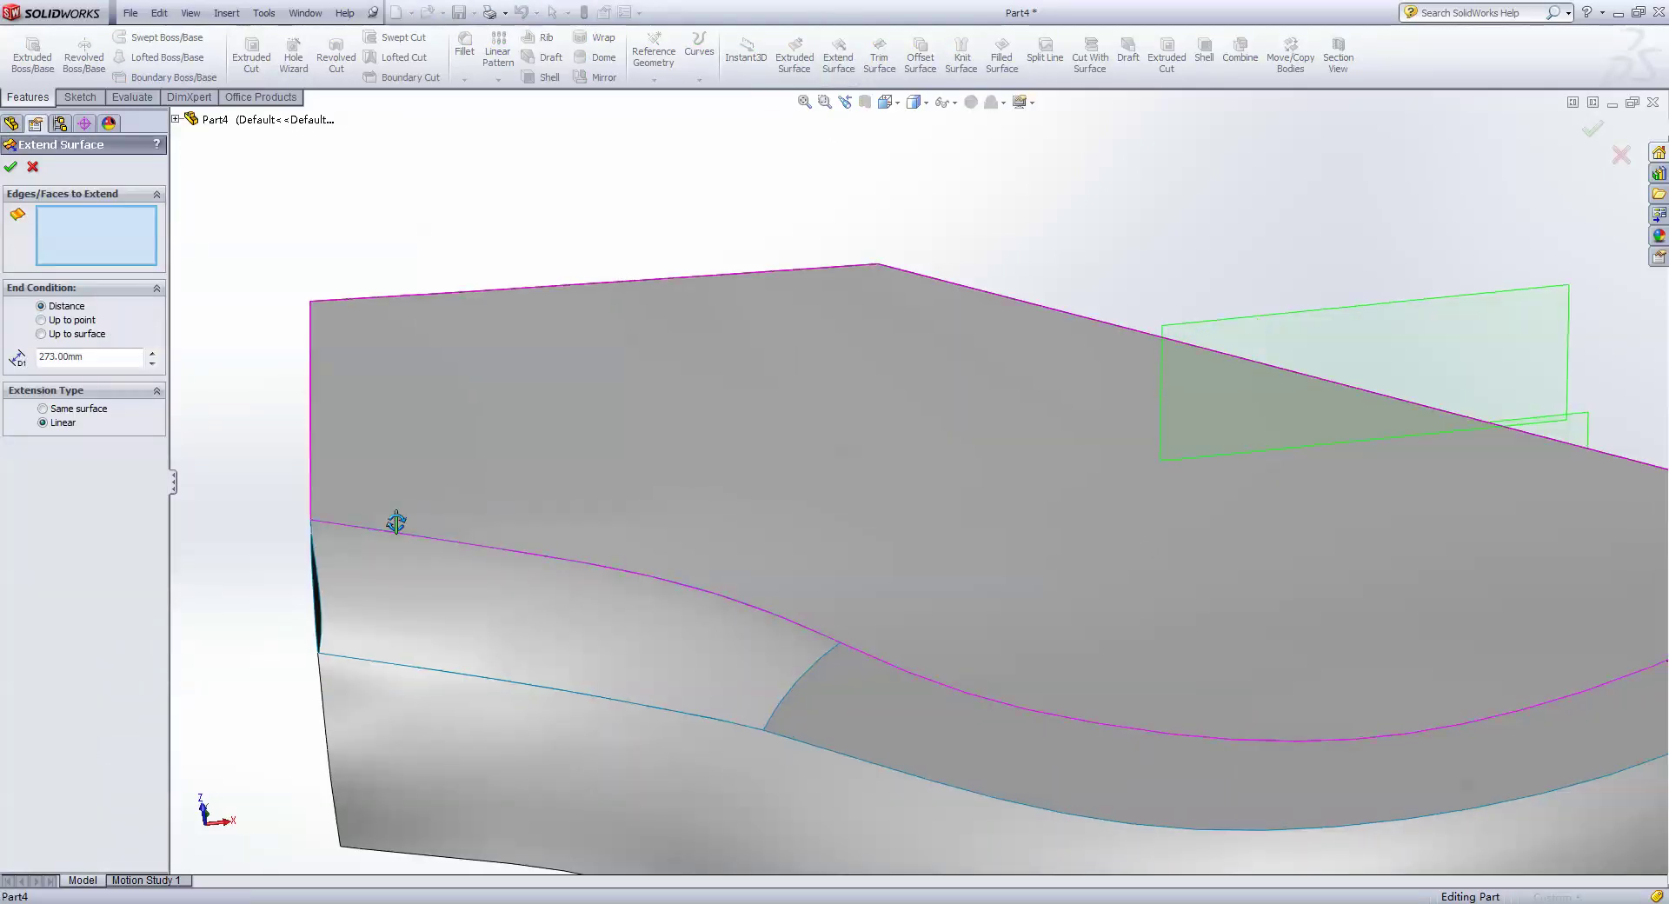
{"action": "left_click", "coordinate": [318, 596]}
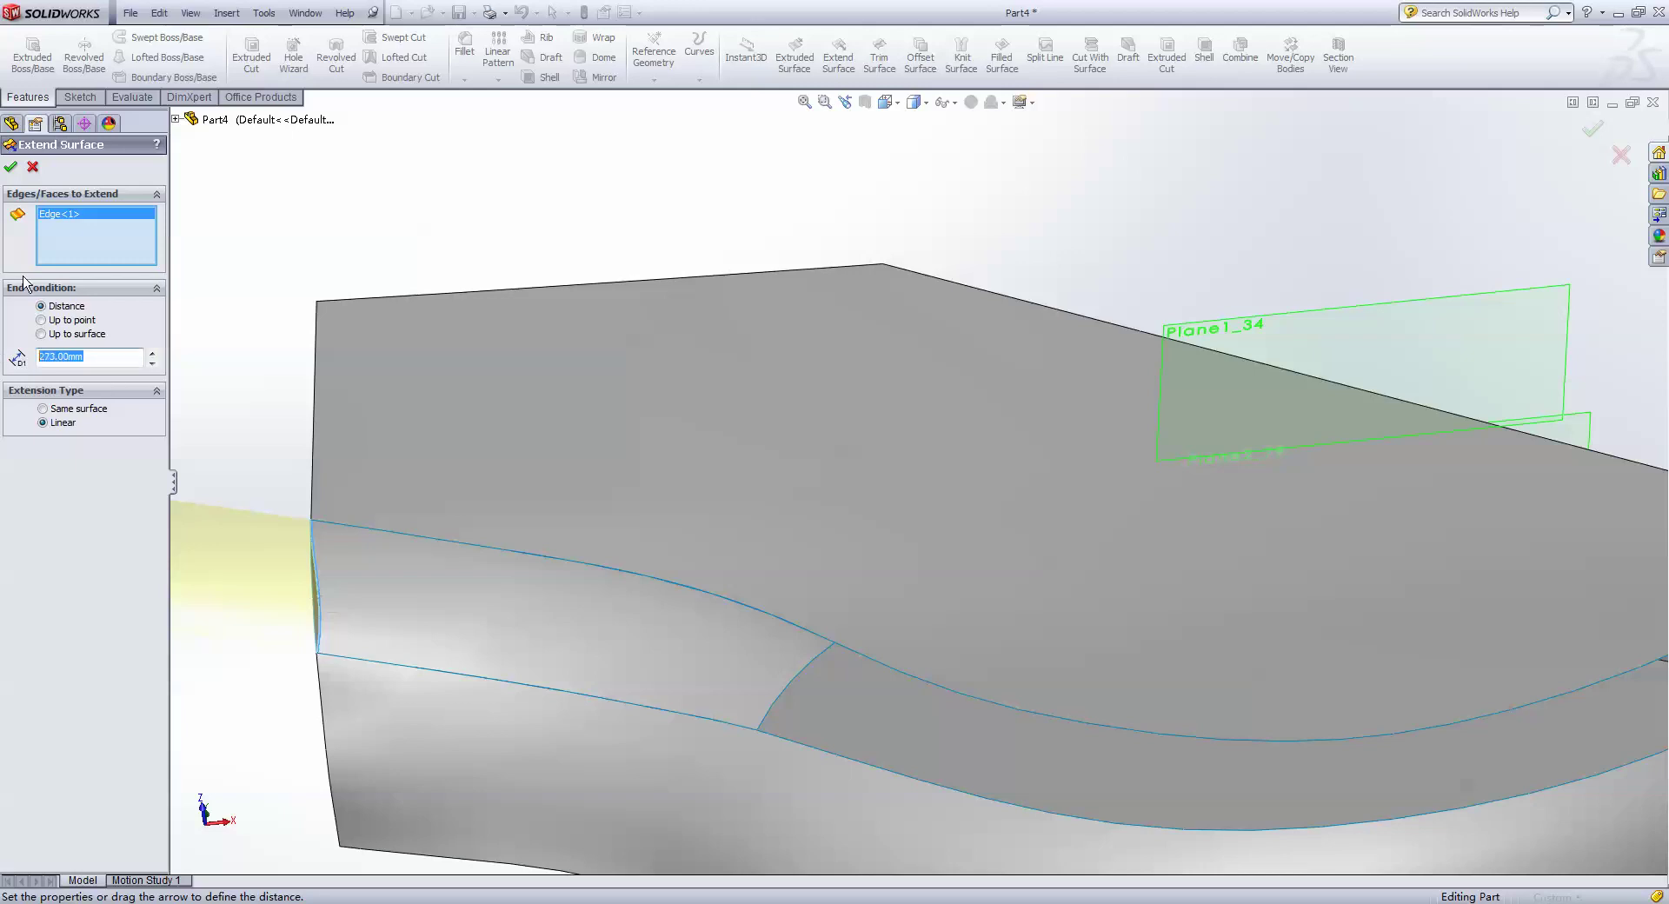
{"action": "left_click", "coordinate": [90, 356]}
{"action": "type", "text": "5"}
{"action": "key", "text": "Return"}
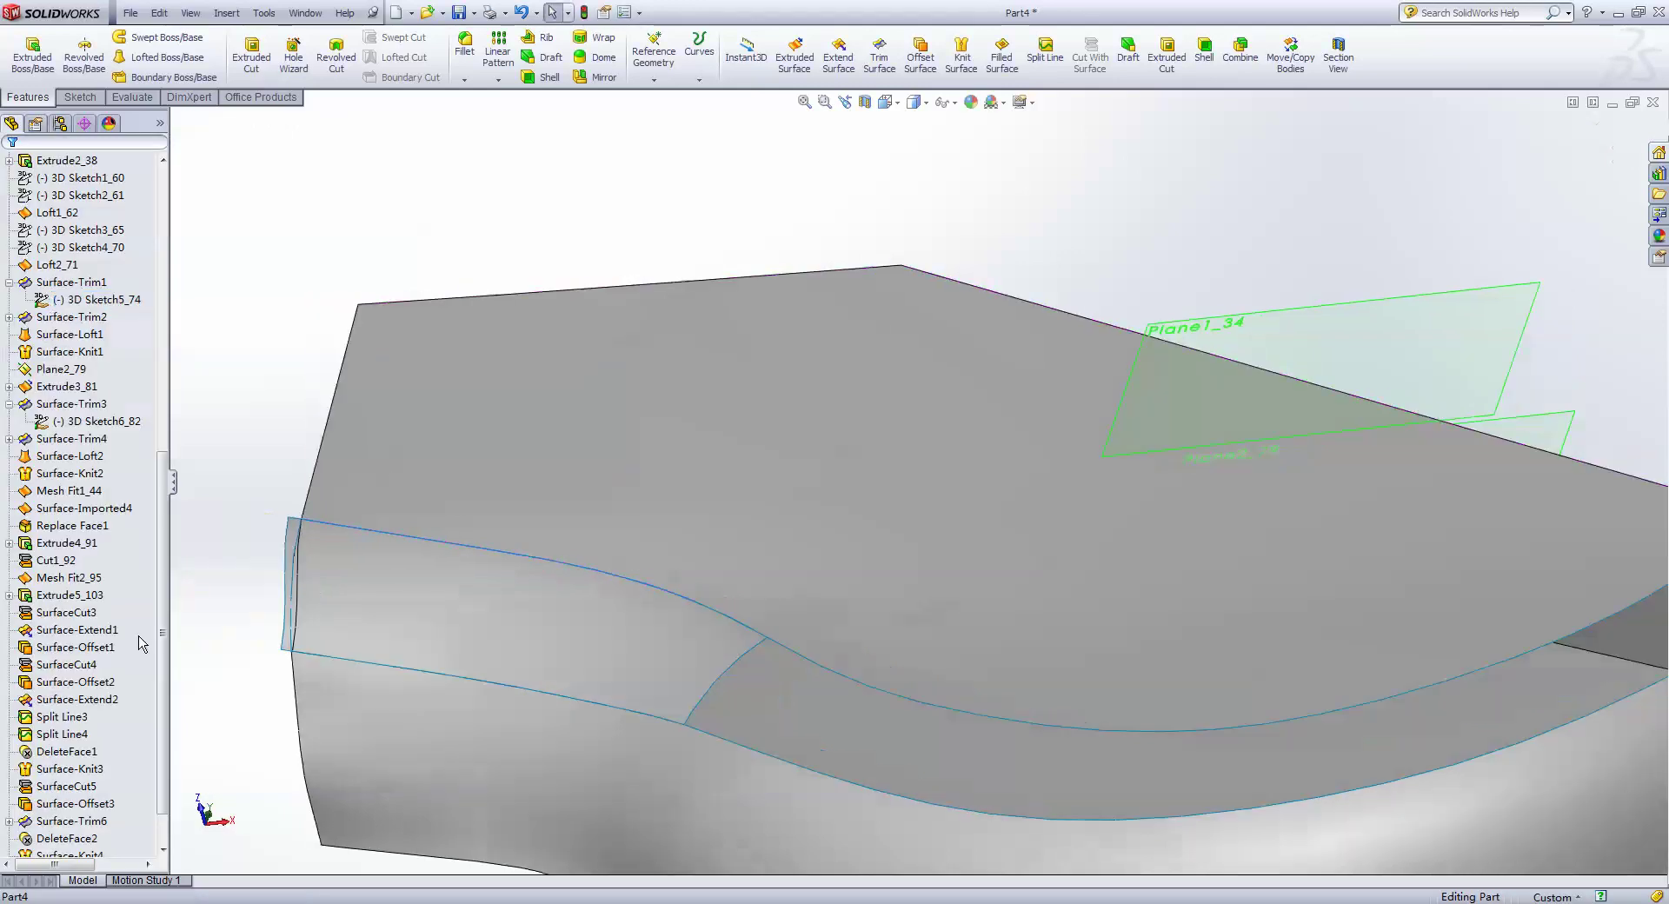
{"action": "scroll", "coordinate": [161, 695], "scroll_direction": "down", "scroll_amount": 1}
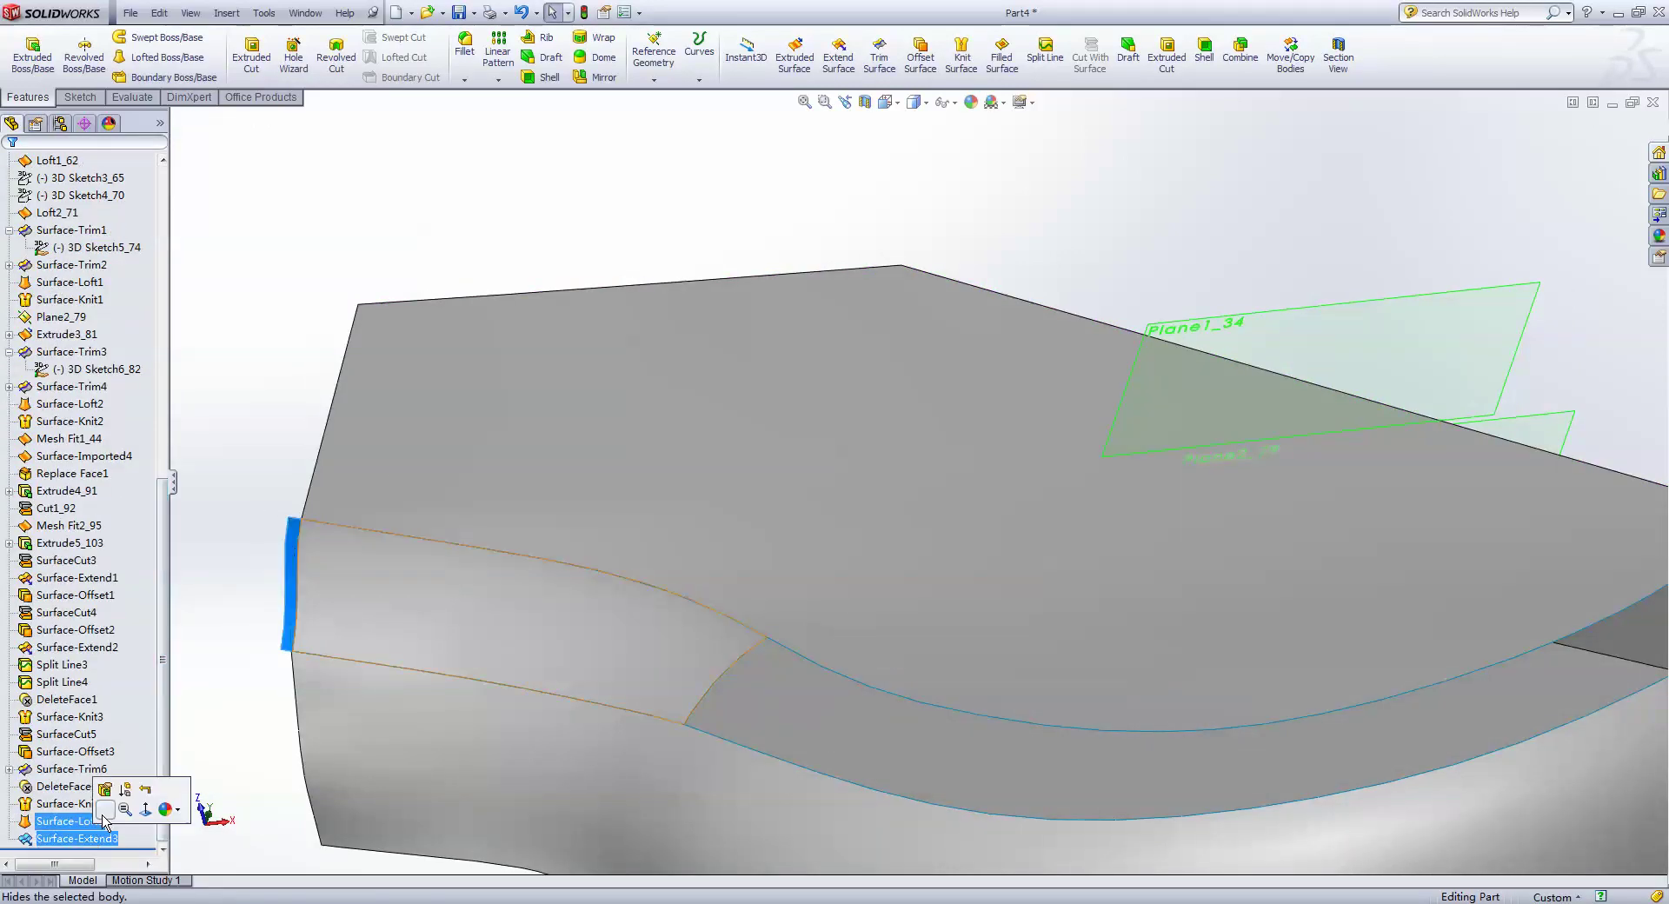
{"action": "left_click", "coordinate": [104, 838]}
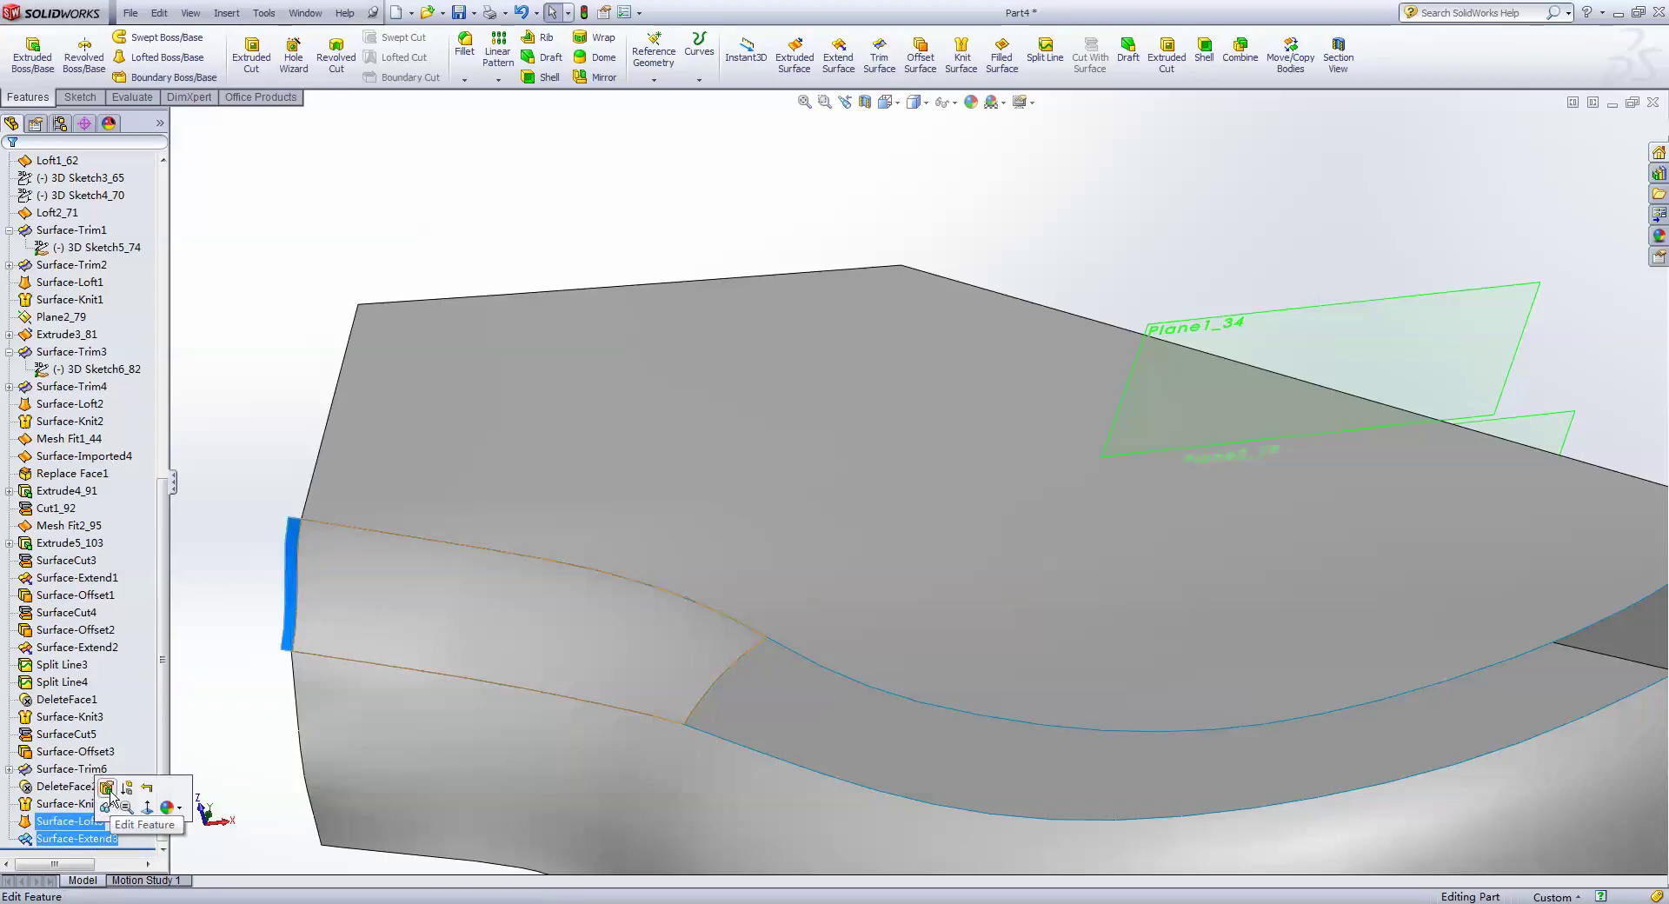
{"action": "left_click", "coordinate": [117, 793]}
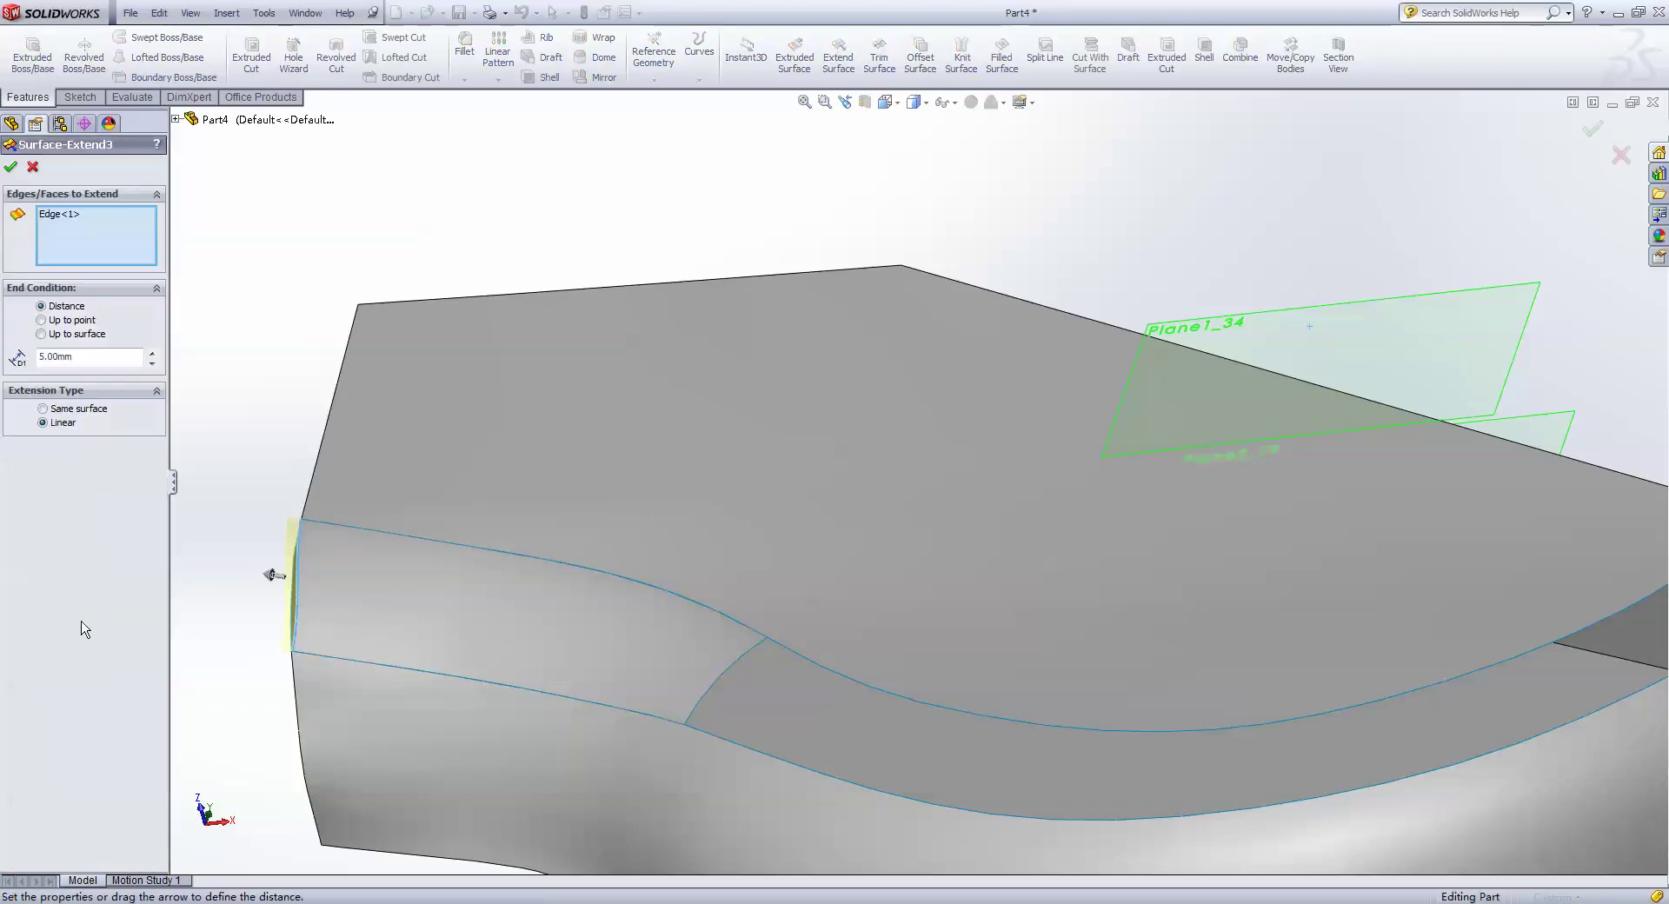
{"action": "left_click", "coordinate": [11, 167]}
- Hide the lofted face and extend the short curved and upper edges as Surface-Extend4
{"action": "mouse_move", "coordinate": [391, 432]}
{"action": "middle_mouse_down"}
{"action": "mouse_move", "coordinate": [484, 409]}
{"action": "mouse_move", "coordinate": [642, 305]}
{"action": "middle_mouse_up"}
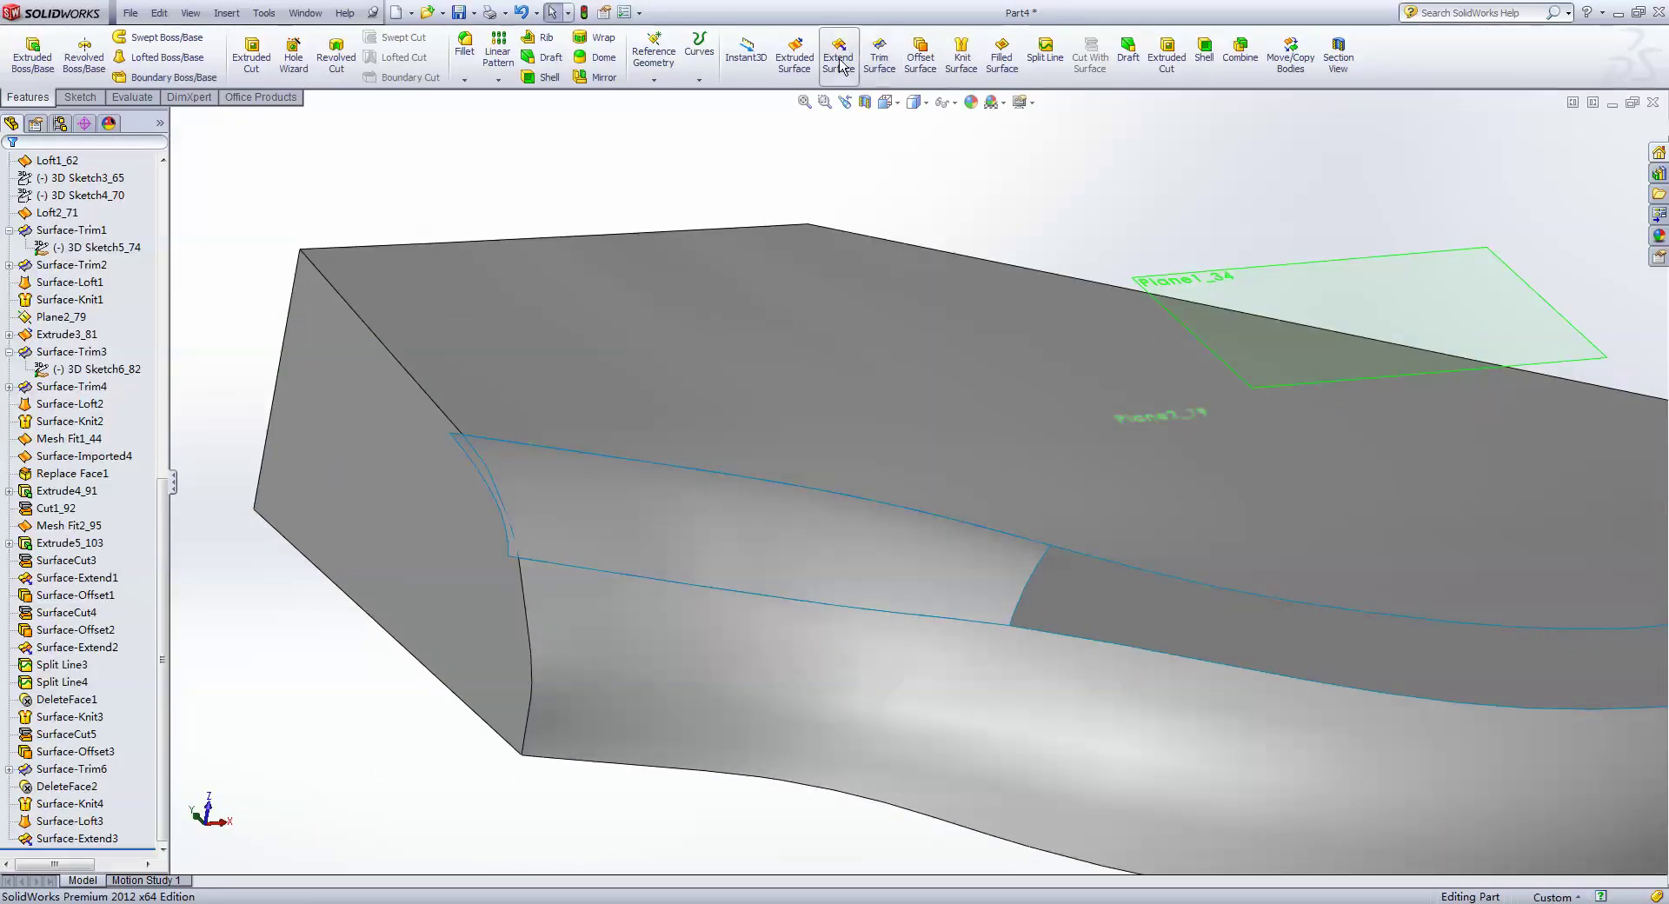
{"action": "left_click", "coordinate": [840, 63]}
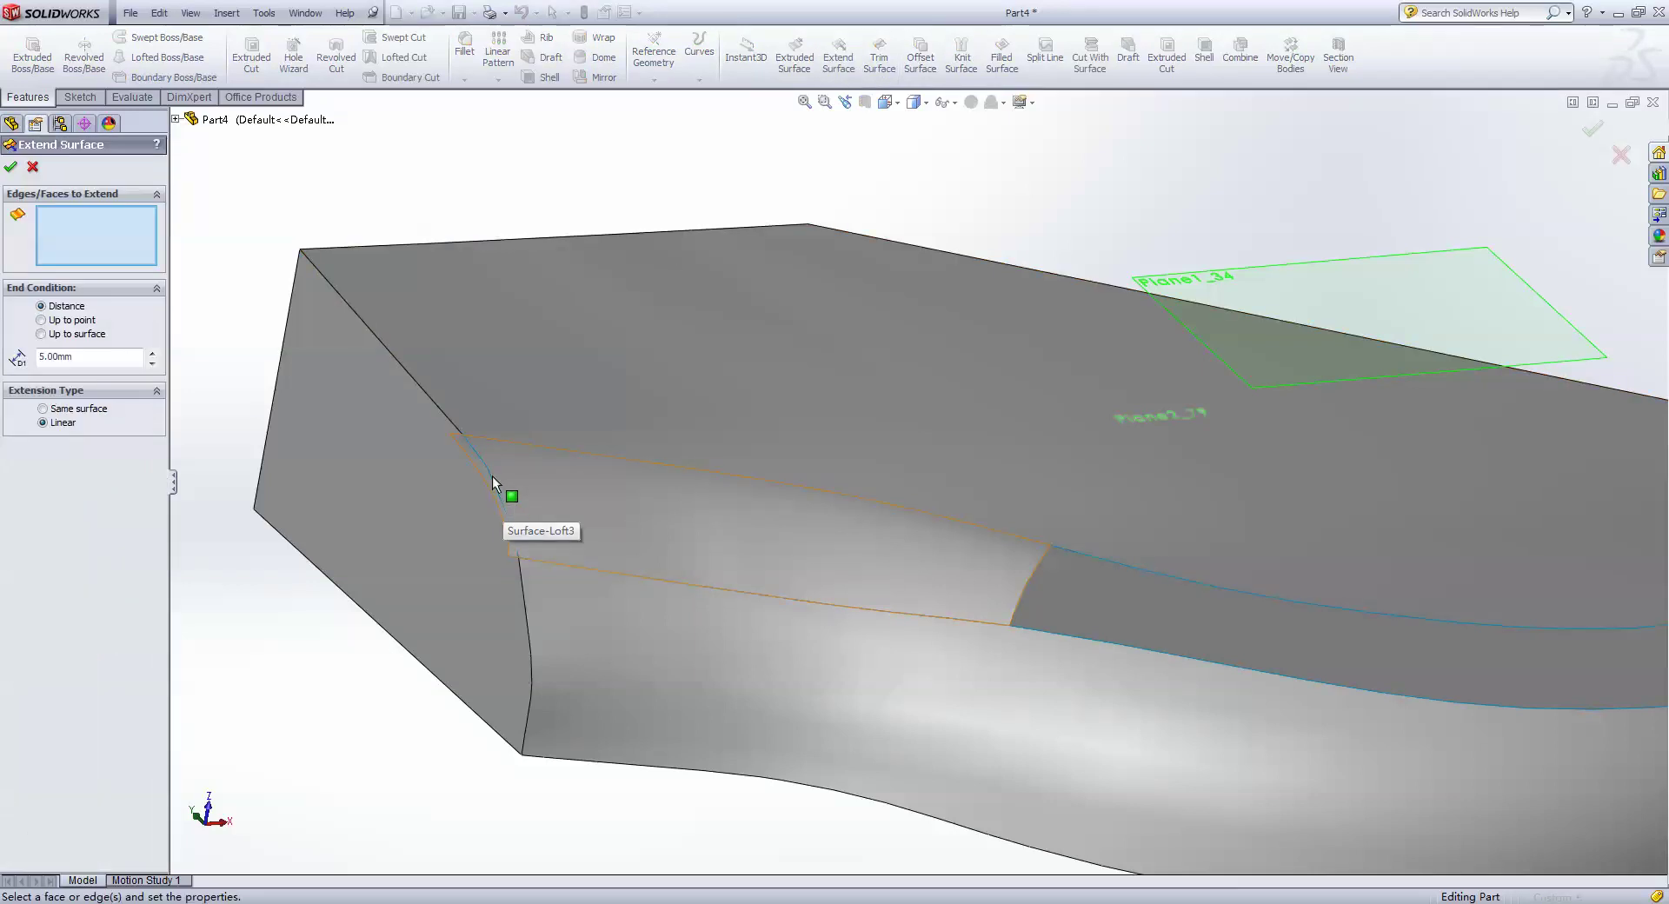
{"action": "key", "text": "Escape"}
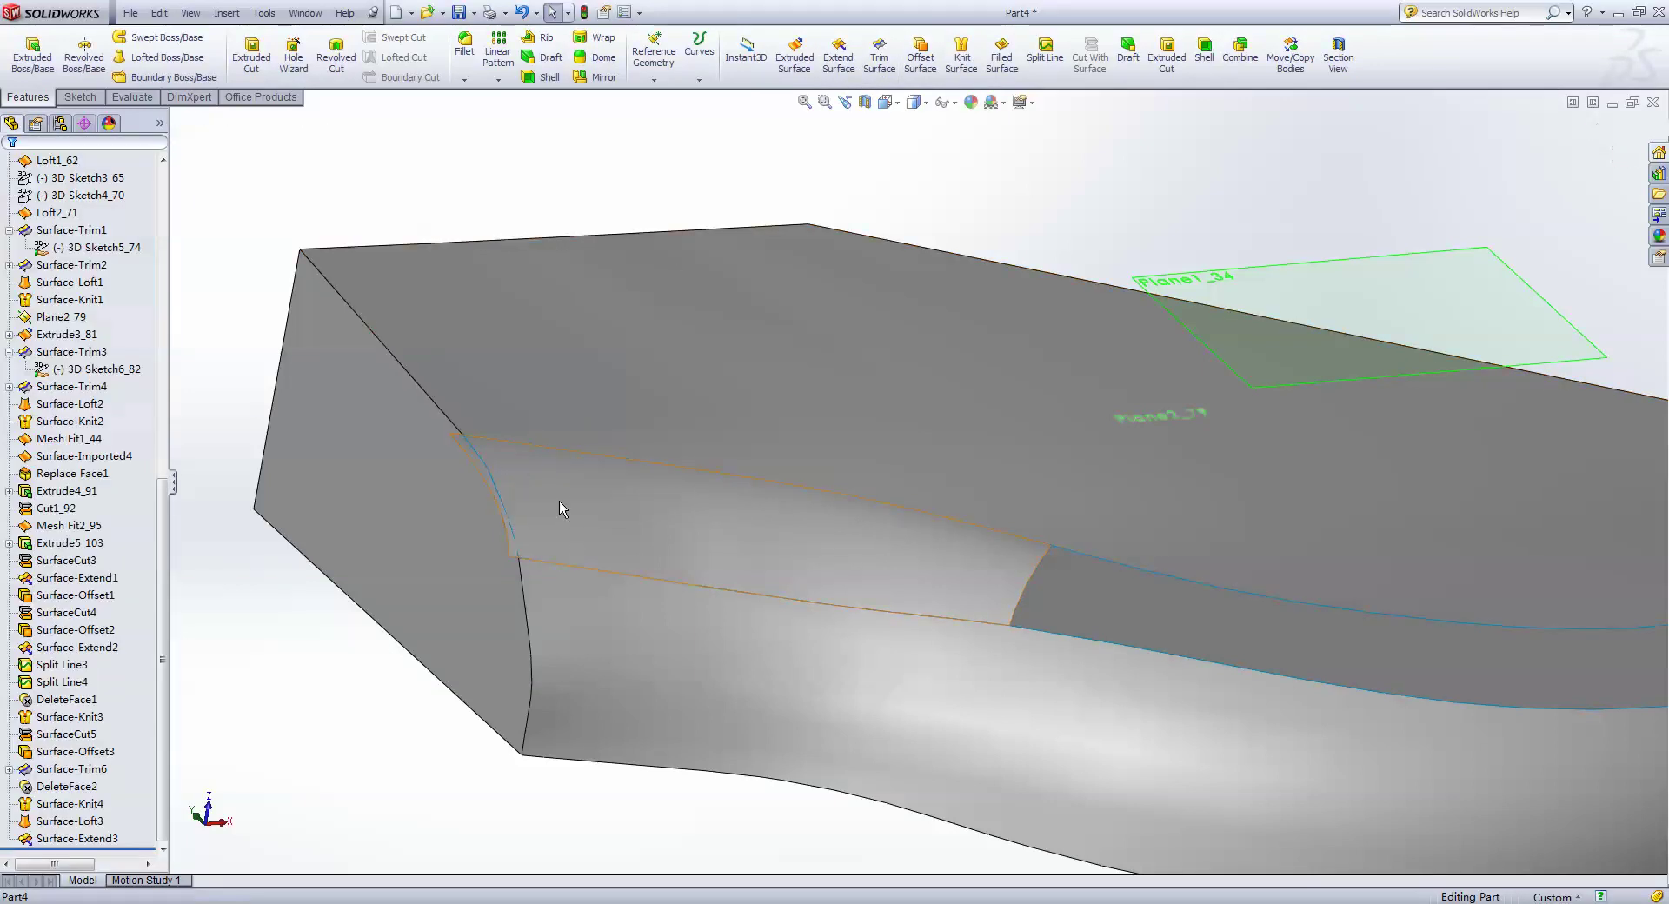
{"action": "left_click", "coordinate": [559, 500]}
{"action": "left_click", "coordinate": [628, 449]}
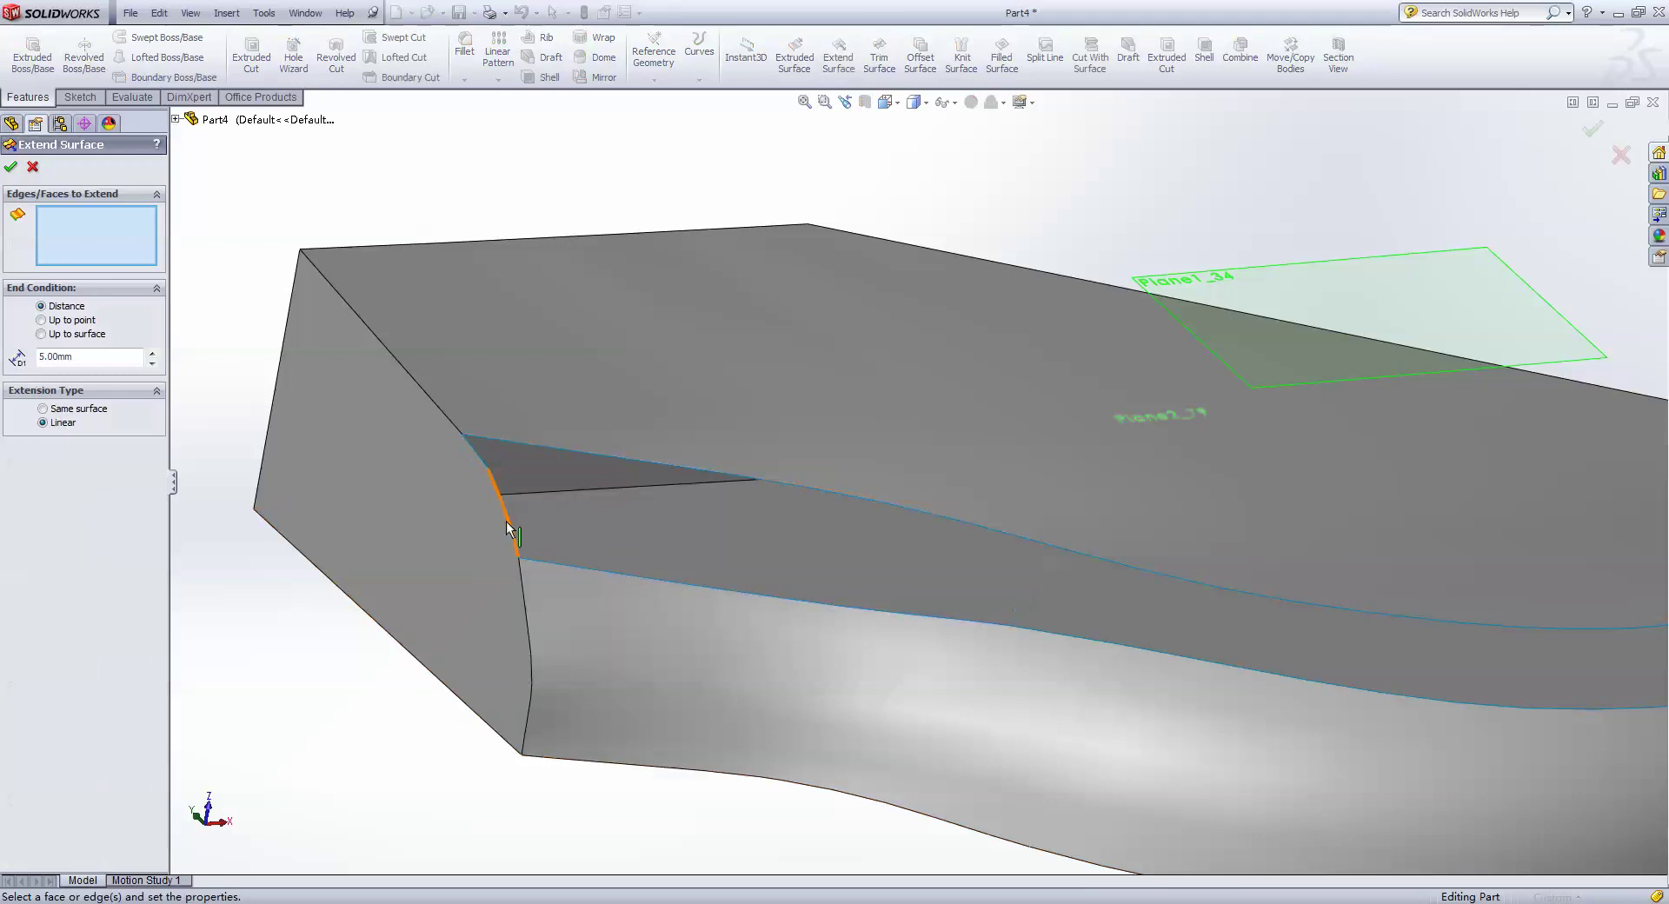
{"action": "left_click", "coordinate": [492, 464]}
{"action": "left_click", "coordinate": [476, 449]}
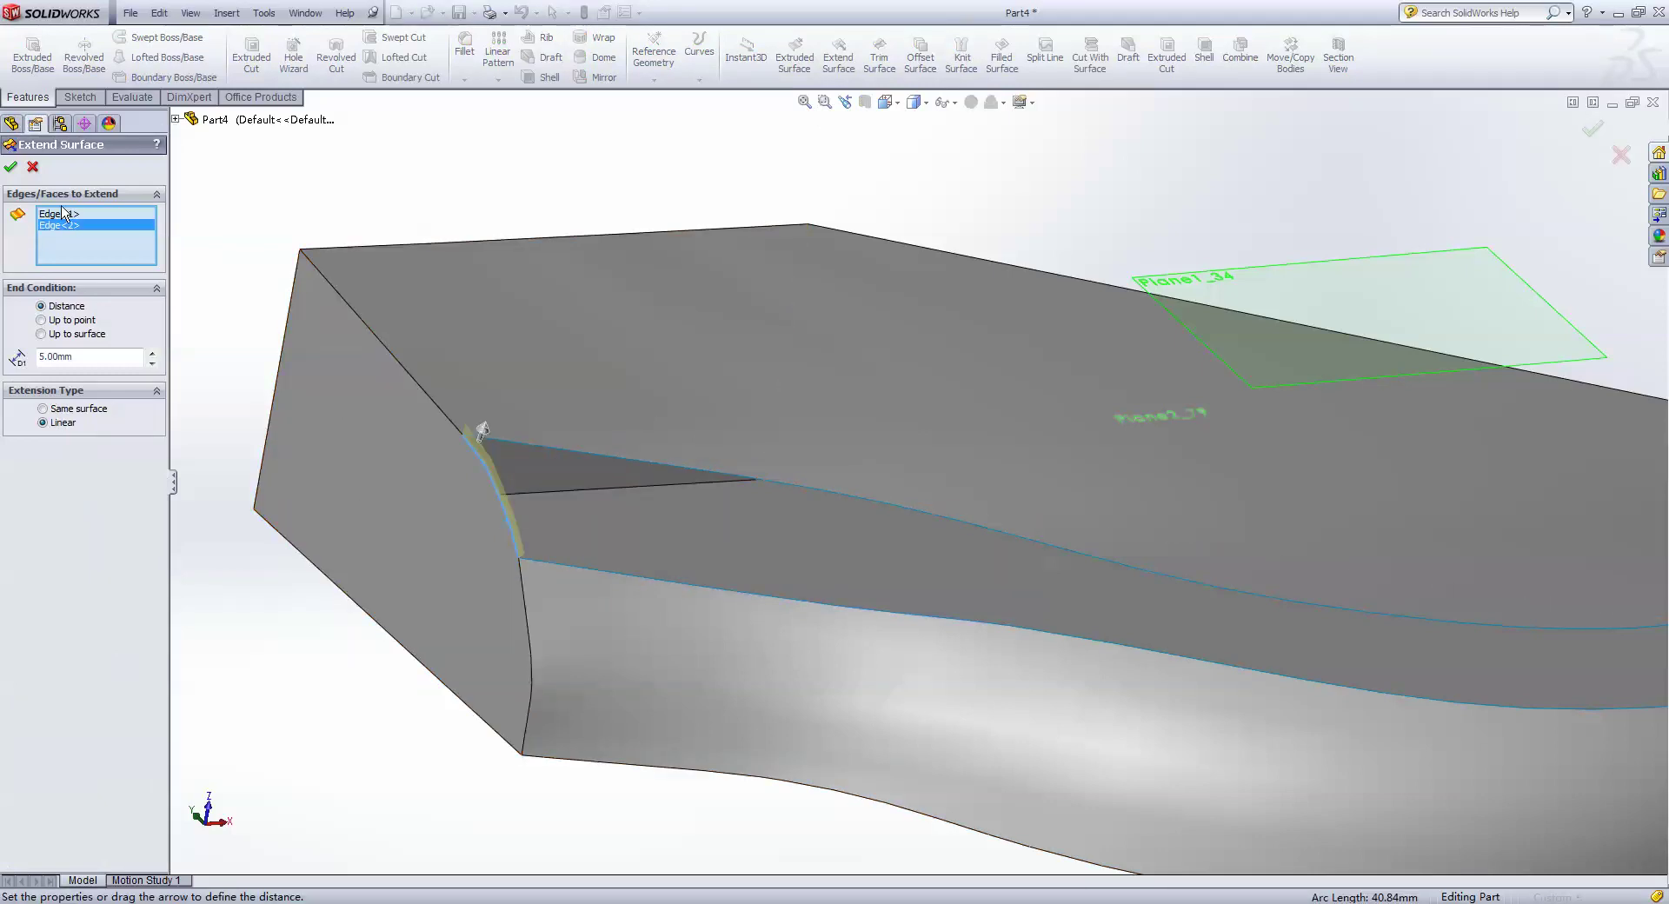
{"action": "left_click", "coordinate": [11, 167]}
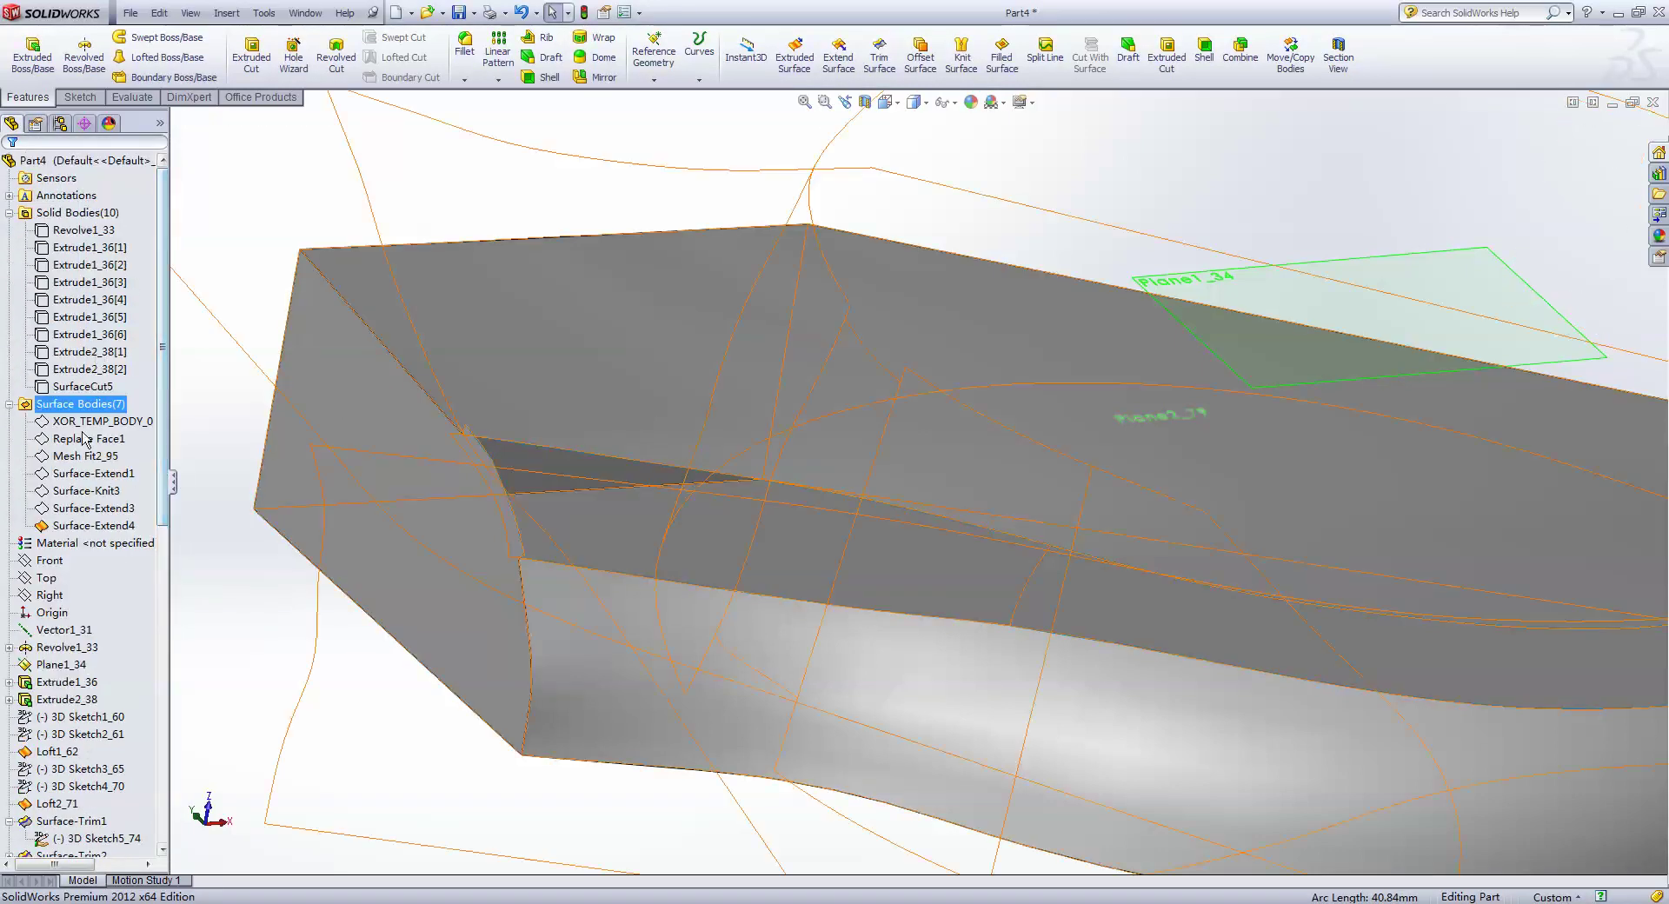
- Show Surface-Extend3 and Surface-Knit3, then start an intersection split line
{"action": "left_click", "coordinate": [84, 510]}
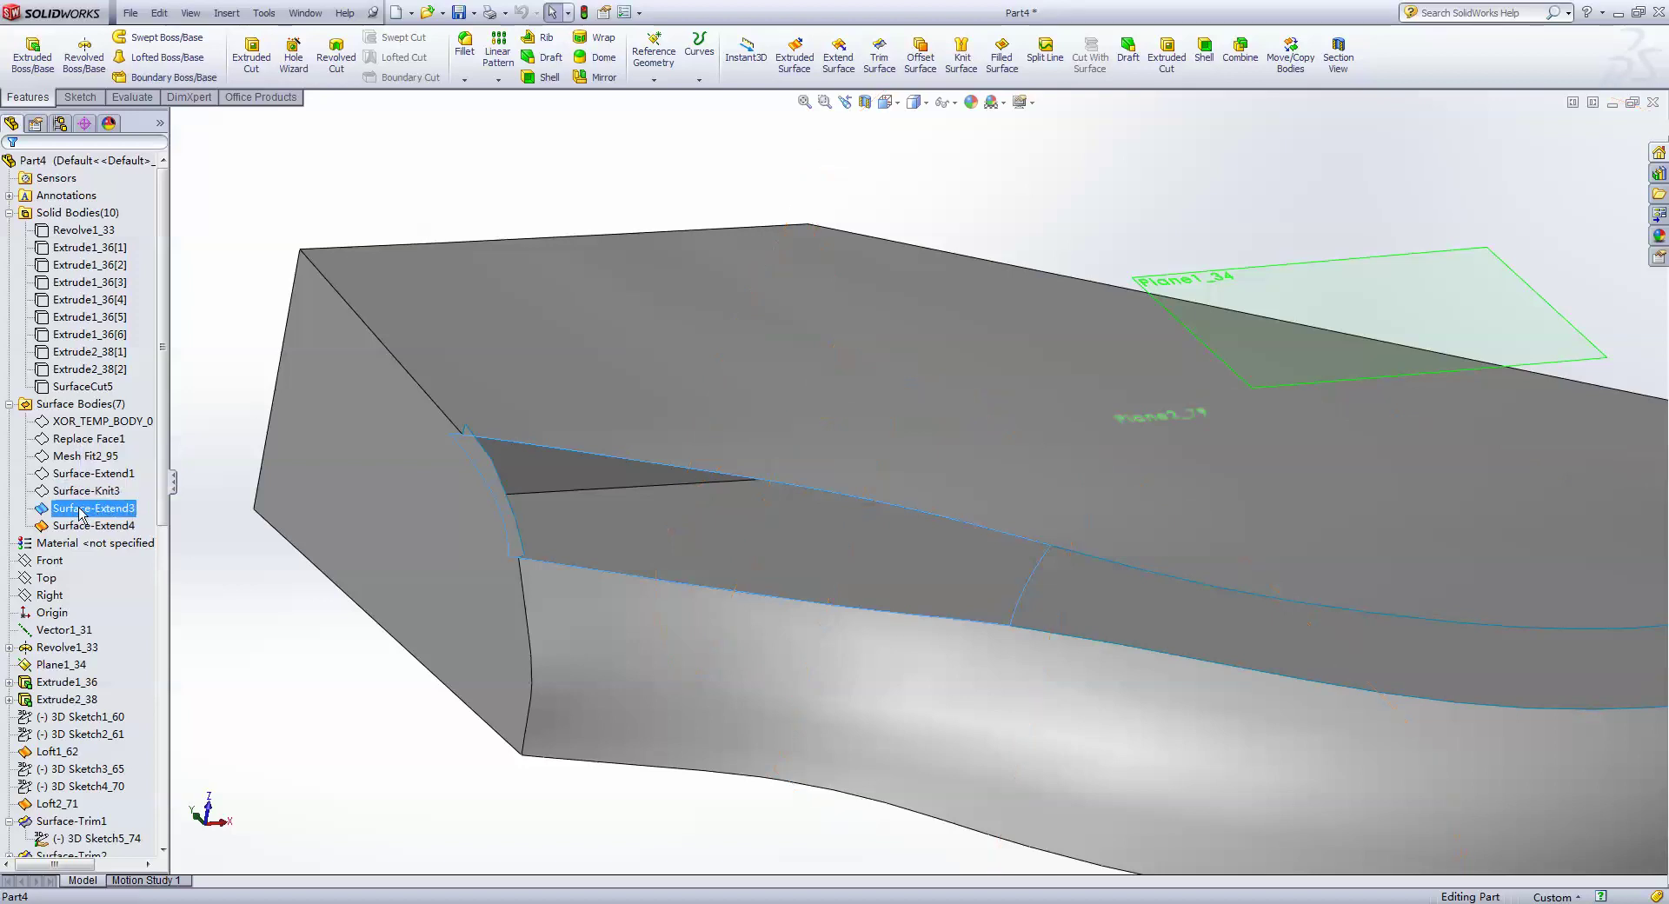
{"action": "left_click", "coordinate": [96, 492], "text": "ctrl"}
{"action": "left_click", "coordinate": [91, 479]}
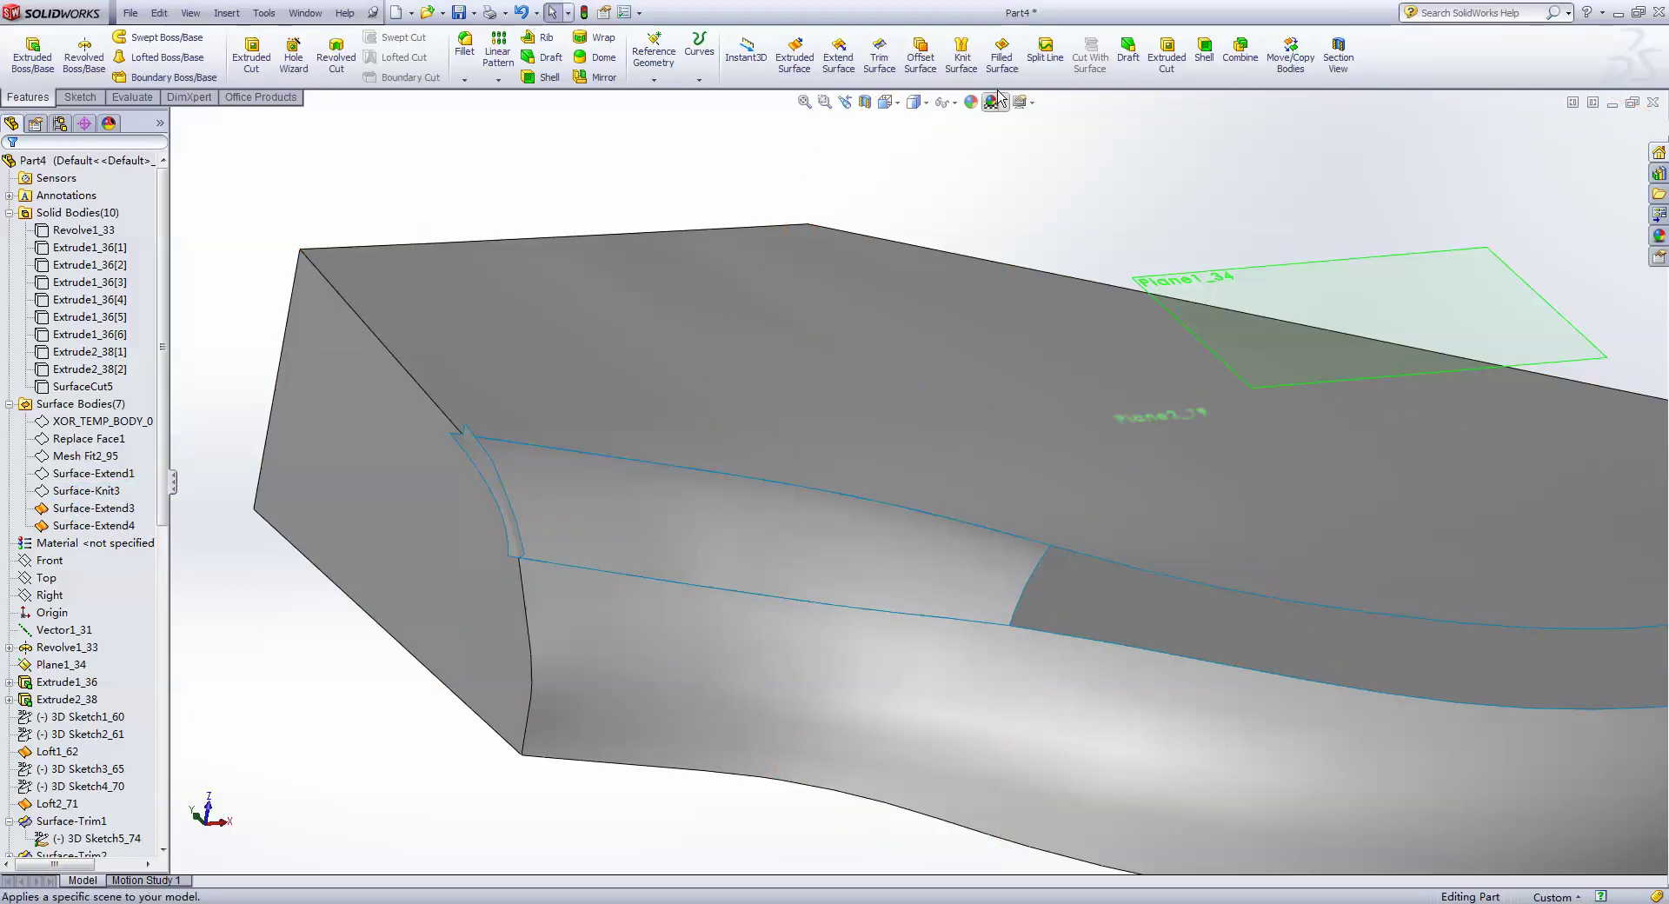
{"action": "left_click", "coordinate": [1039, 61]}
{"action": "left_click", "coordinate": [45, 253]}
- Split the curved face where it intersects the left end face, creating Split Line5
{"action": "left_click", "coordinate": [487, 517]}
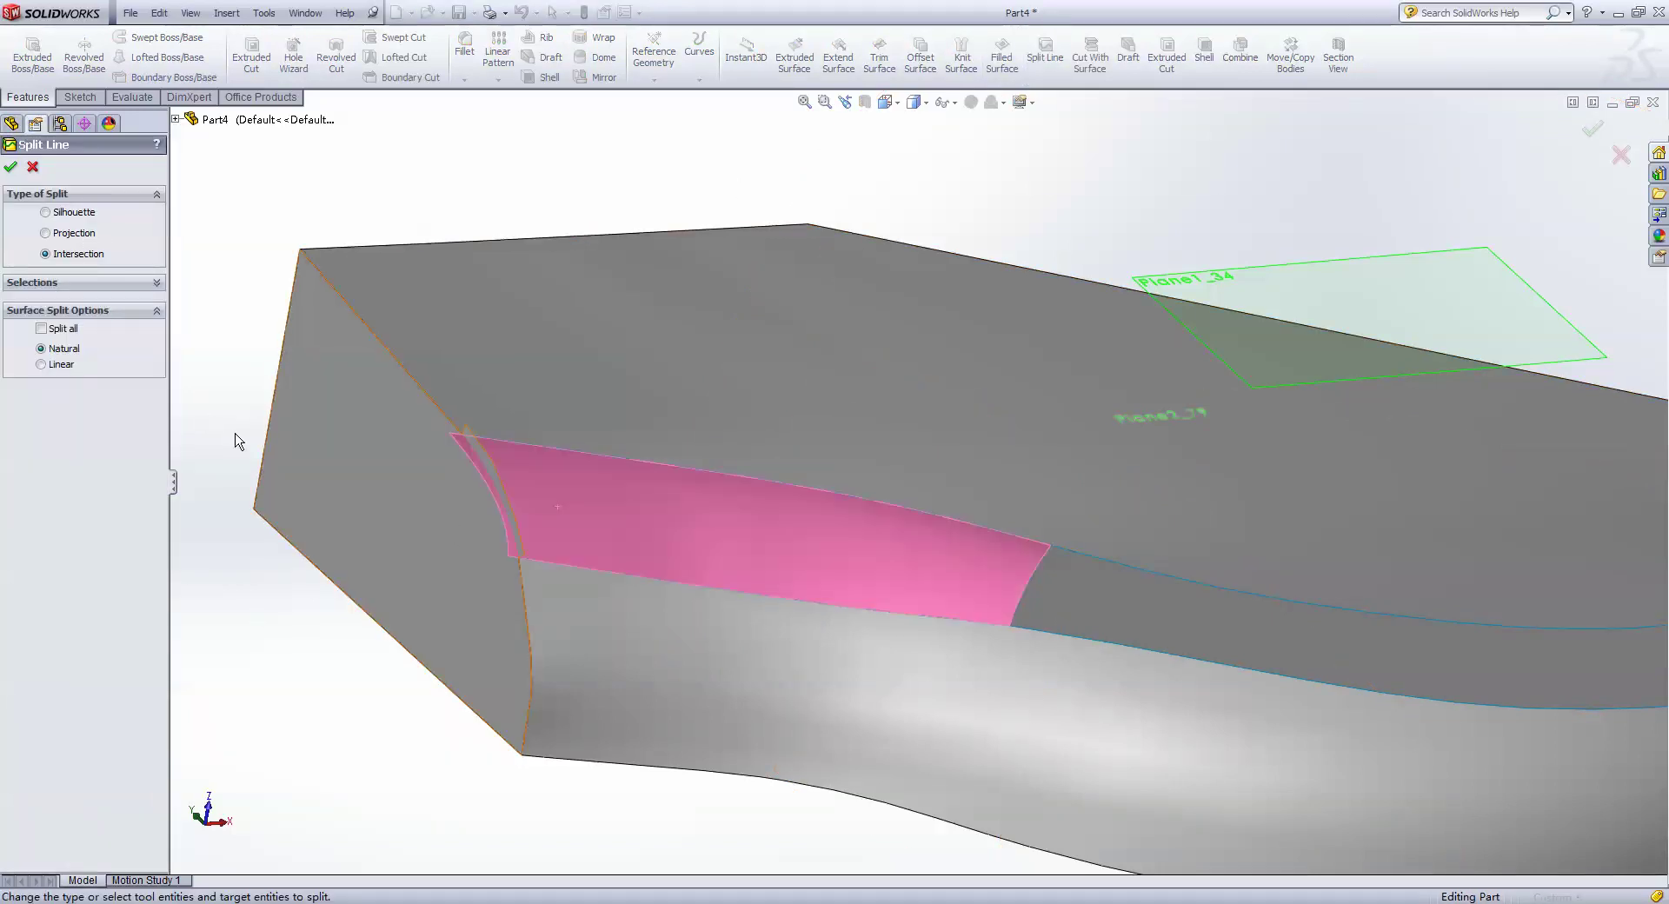
{"action": "left_click", "coordinate": [61, 285]}
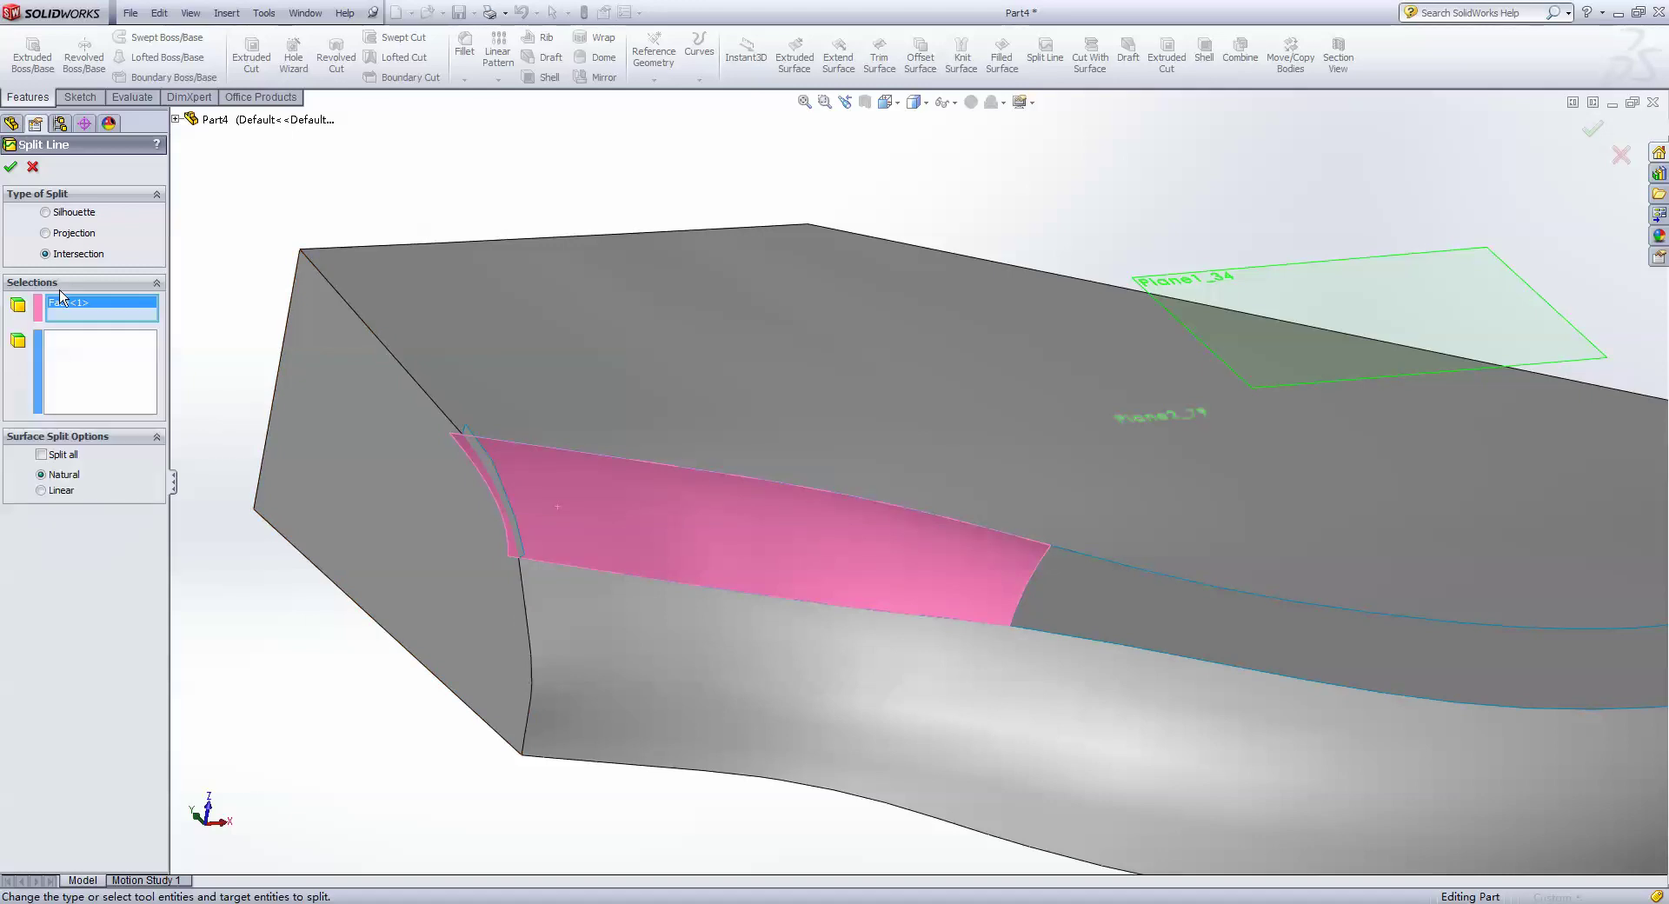
{"action": "left_click", "coordinate": [450, 518]}
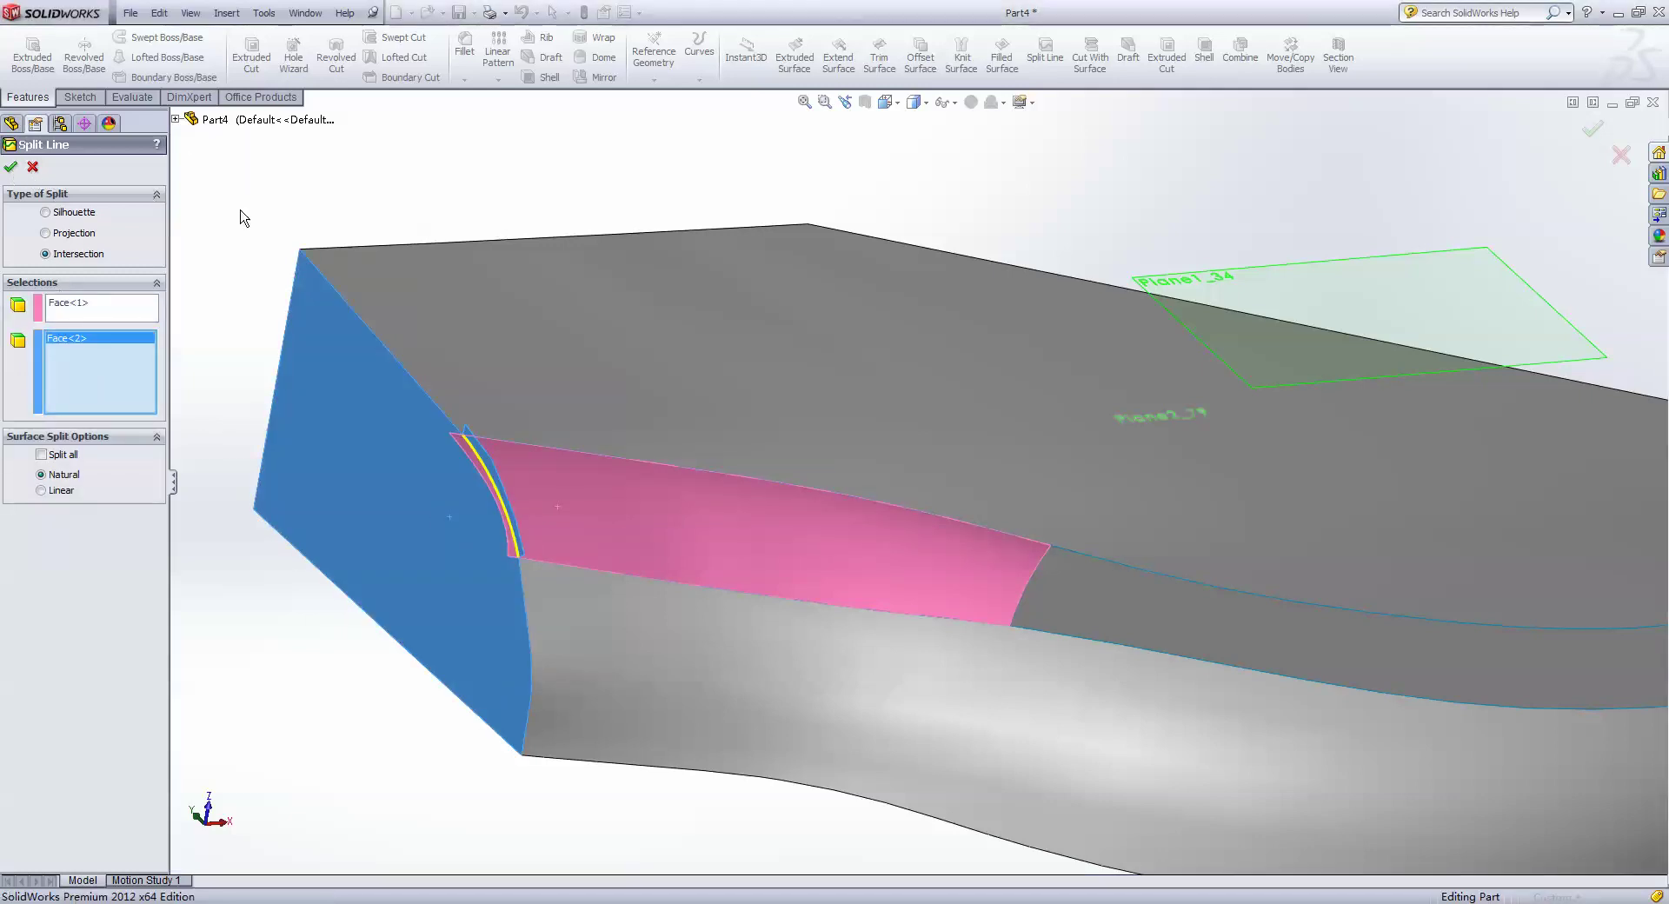
{"action": "middle_click_drag", "start_coordinate": [246, 215], "coordinate": [477, 287]}
{"action": "key", "text": "f"}
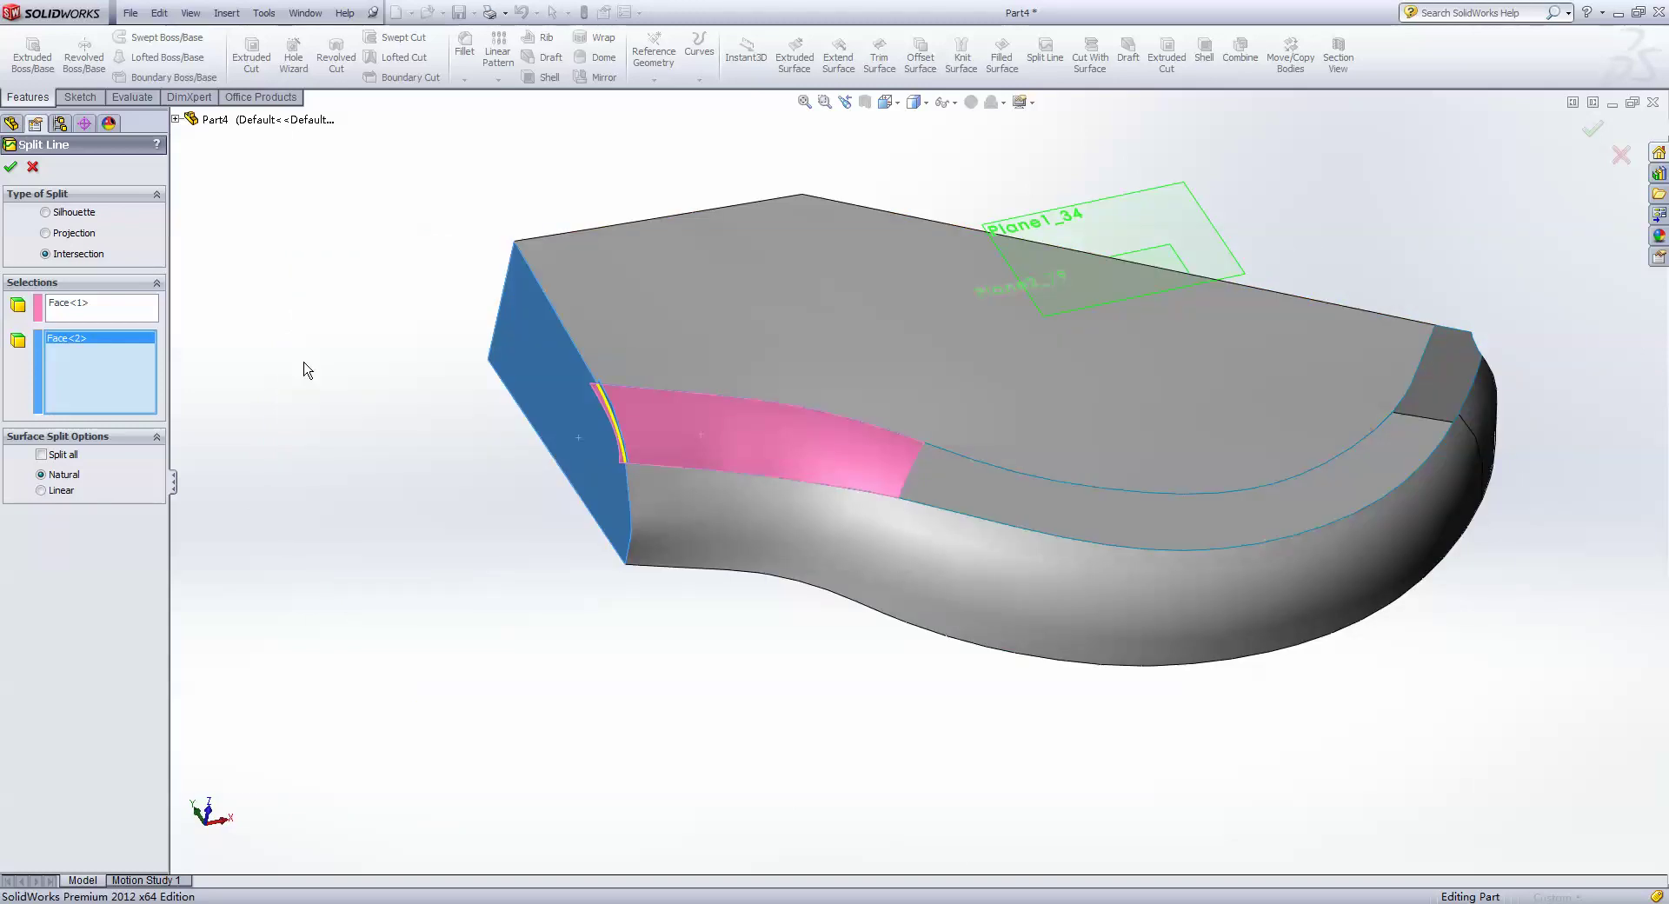
{"action": "right_click", "coordinate": [110, 343]}
{"action": "left_click", "coordinate": [139, 353]}
{"action": "right_click", "coordinate": [108, 317]}
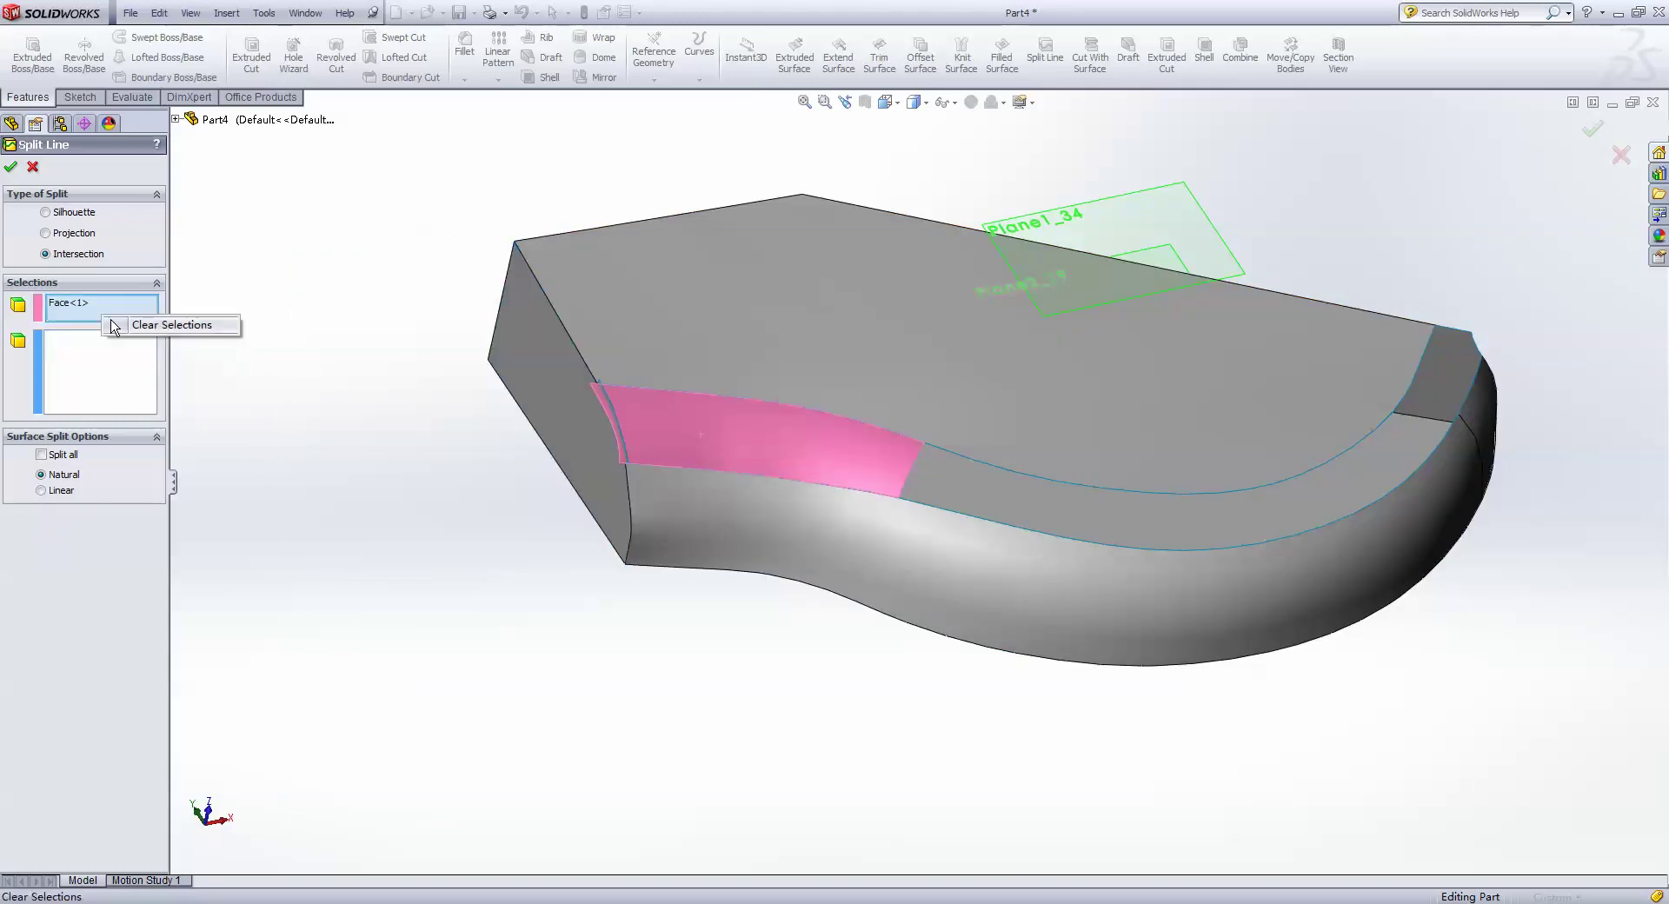
{"action": "left_click", "coordinate": [139, 330]}
{"action": "left_click", "coordinate": [576, 421]}
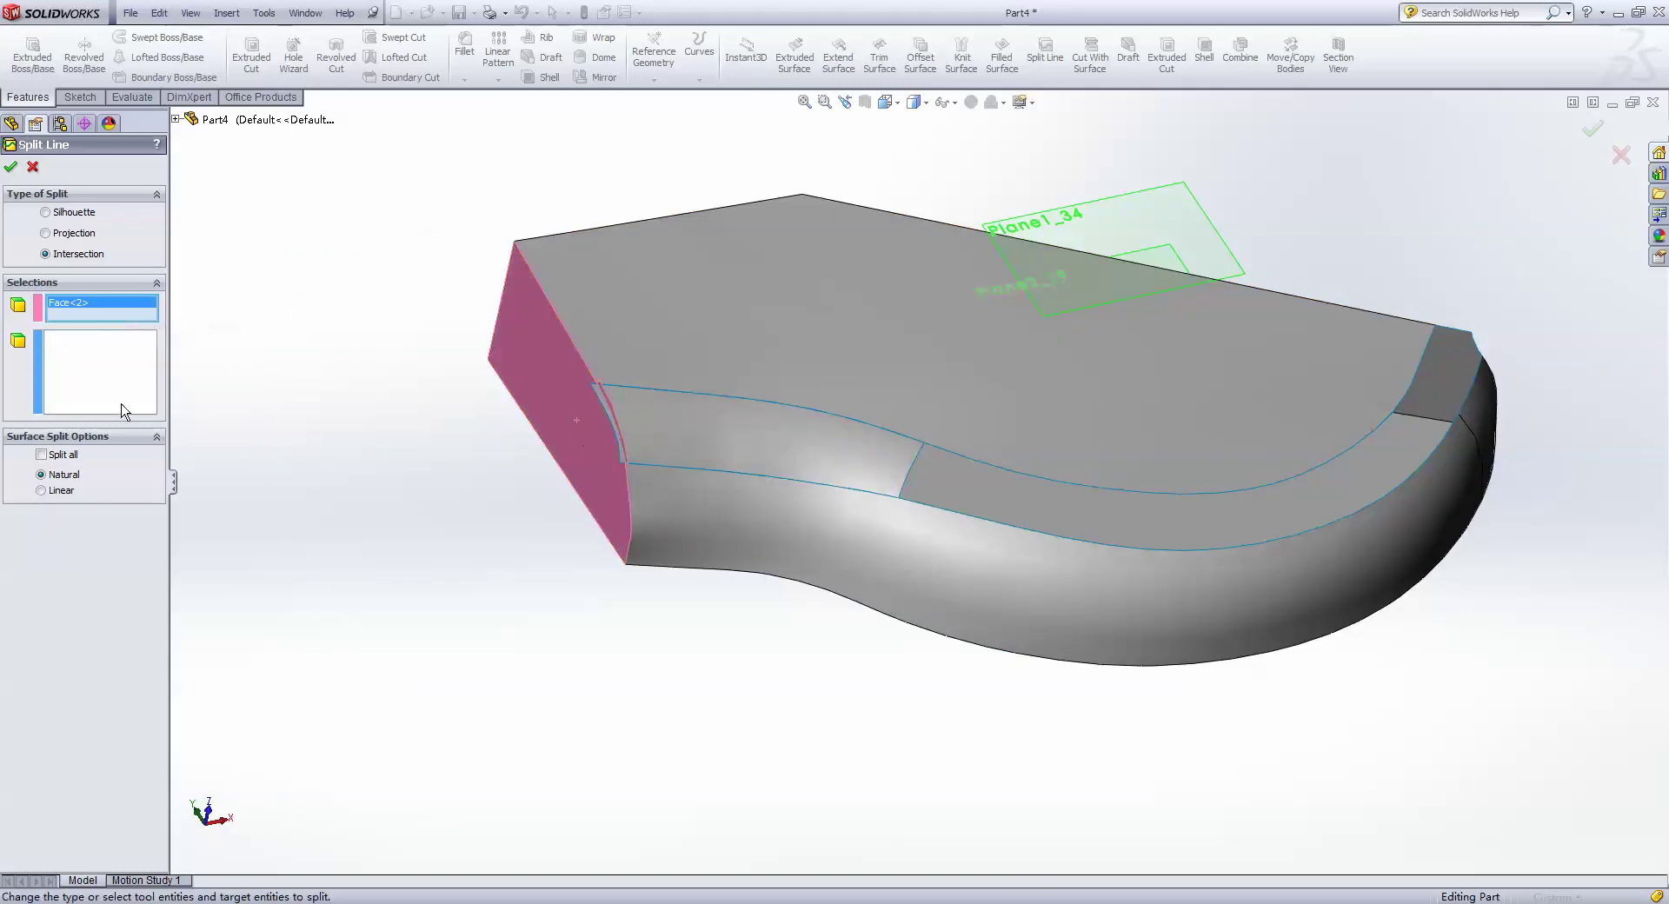
{"action": "left_click", "coordinate": [641, 425]}
{"action": "left_click", "coordinate": [10, 169]}
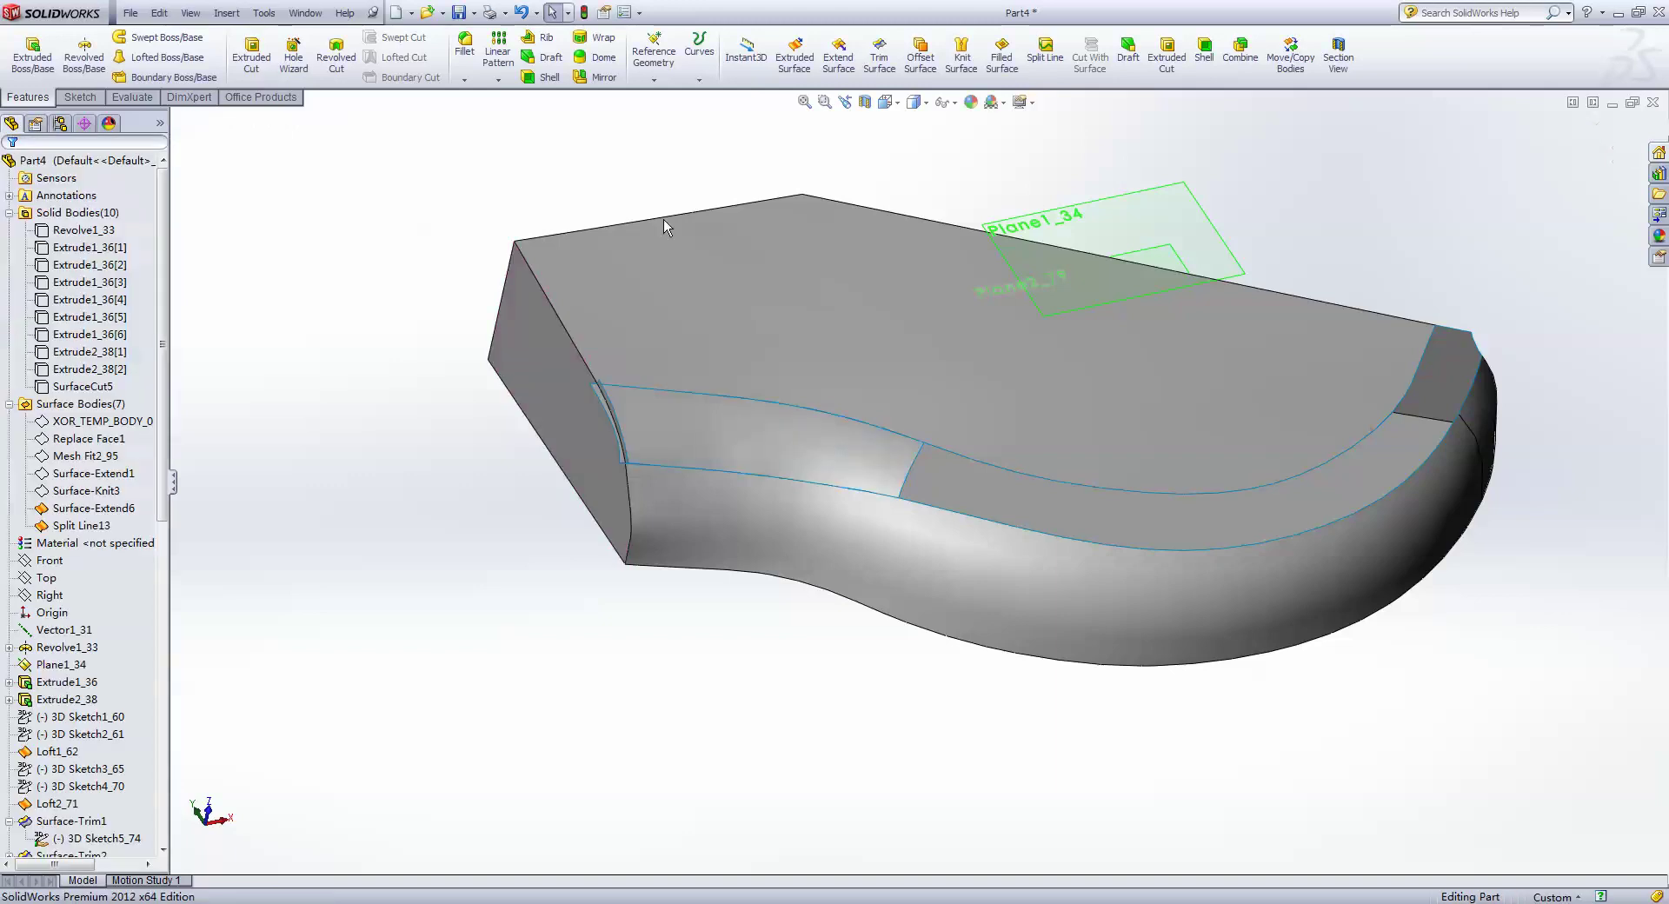
- Delete the narrow sliver face left at the end as DeleteFace6
{"action": "left_click", "coordinate": [226, 12]}
{"action": "left_click", "coordinate": [421, 166]}
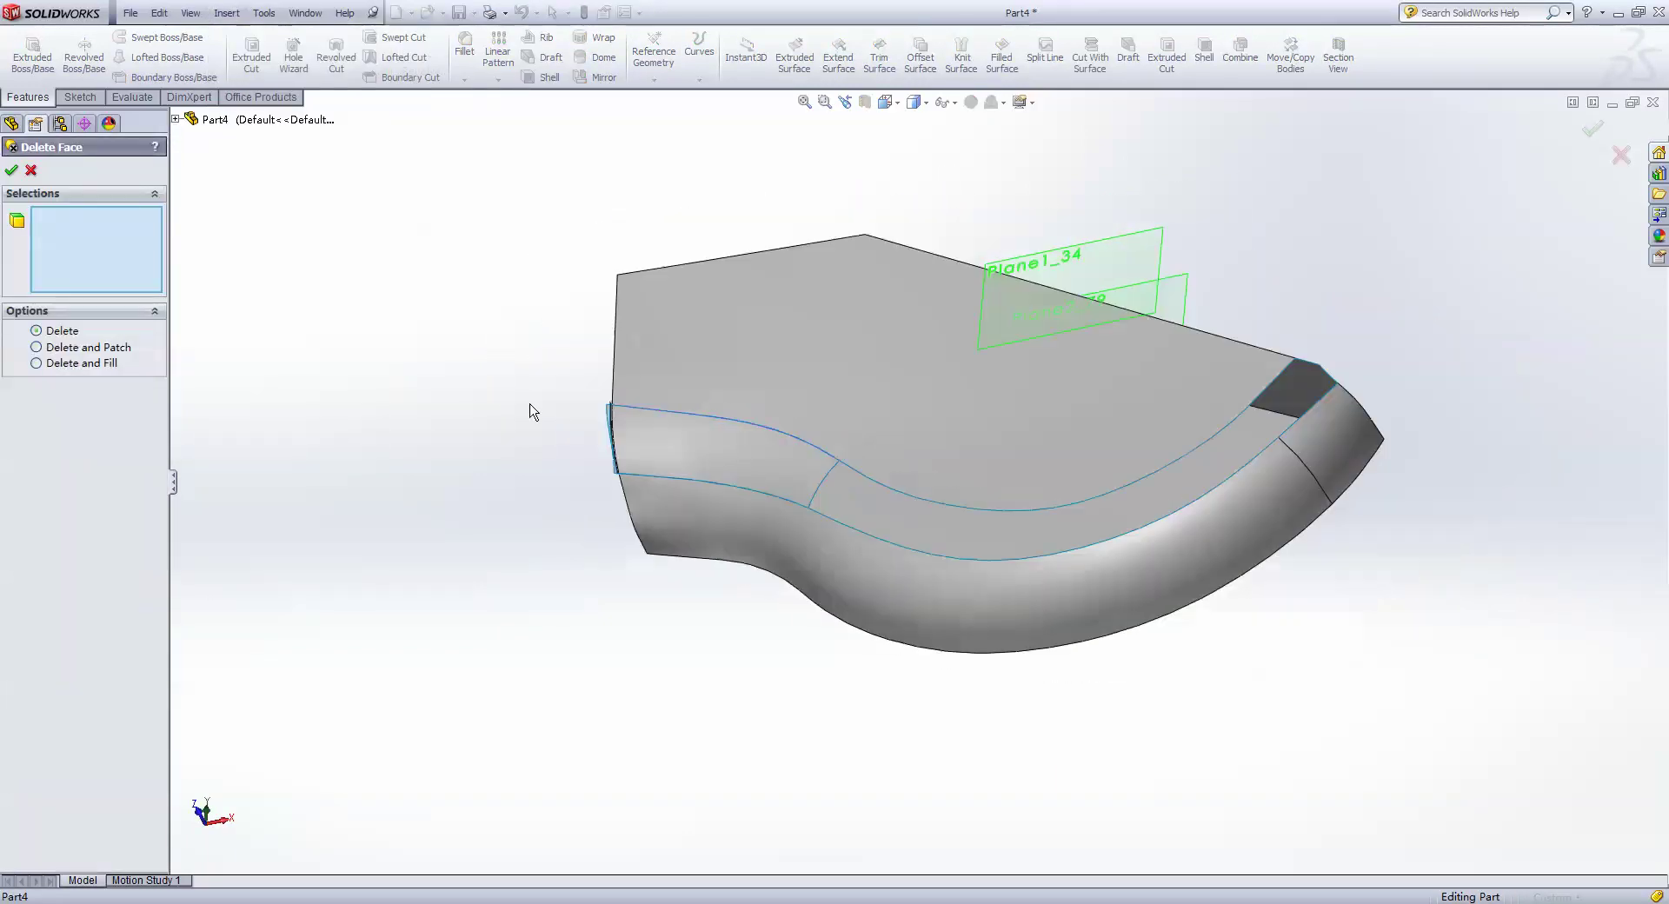
{"action": "scroll", "coordinate": [864, 383], "scroll_direction": "down", "scroll_amount": 5}
{"action": "scroll", "coordinate": [894, 317], "scroll_direction": "down", "scroll_amount": 1}
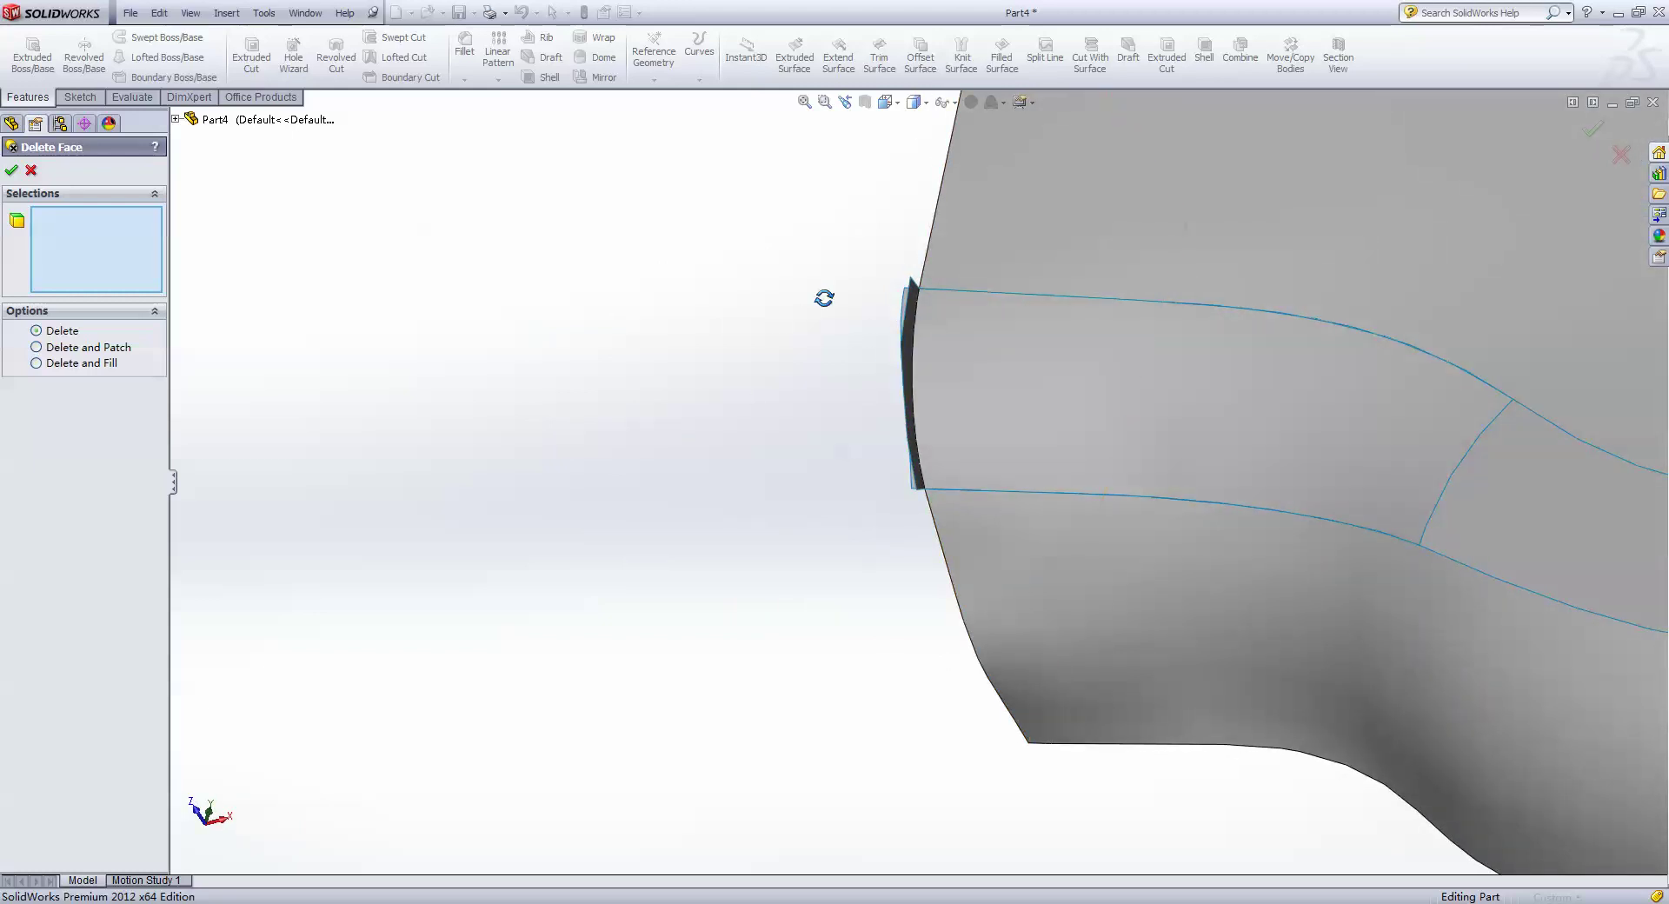
{"action": "middle_click_drag", "start_coordinate": [823, 298], "coordinate": [1028, 342]}
{"action": "left_click", "coordinate": [1043, 343]}
{"action": "left_click", "coordinate": [10, 176]}
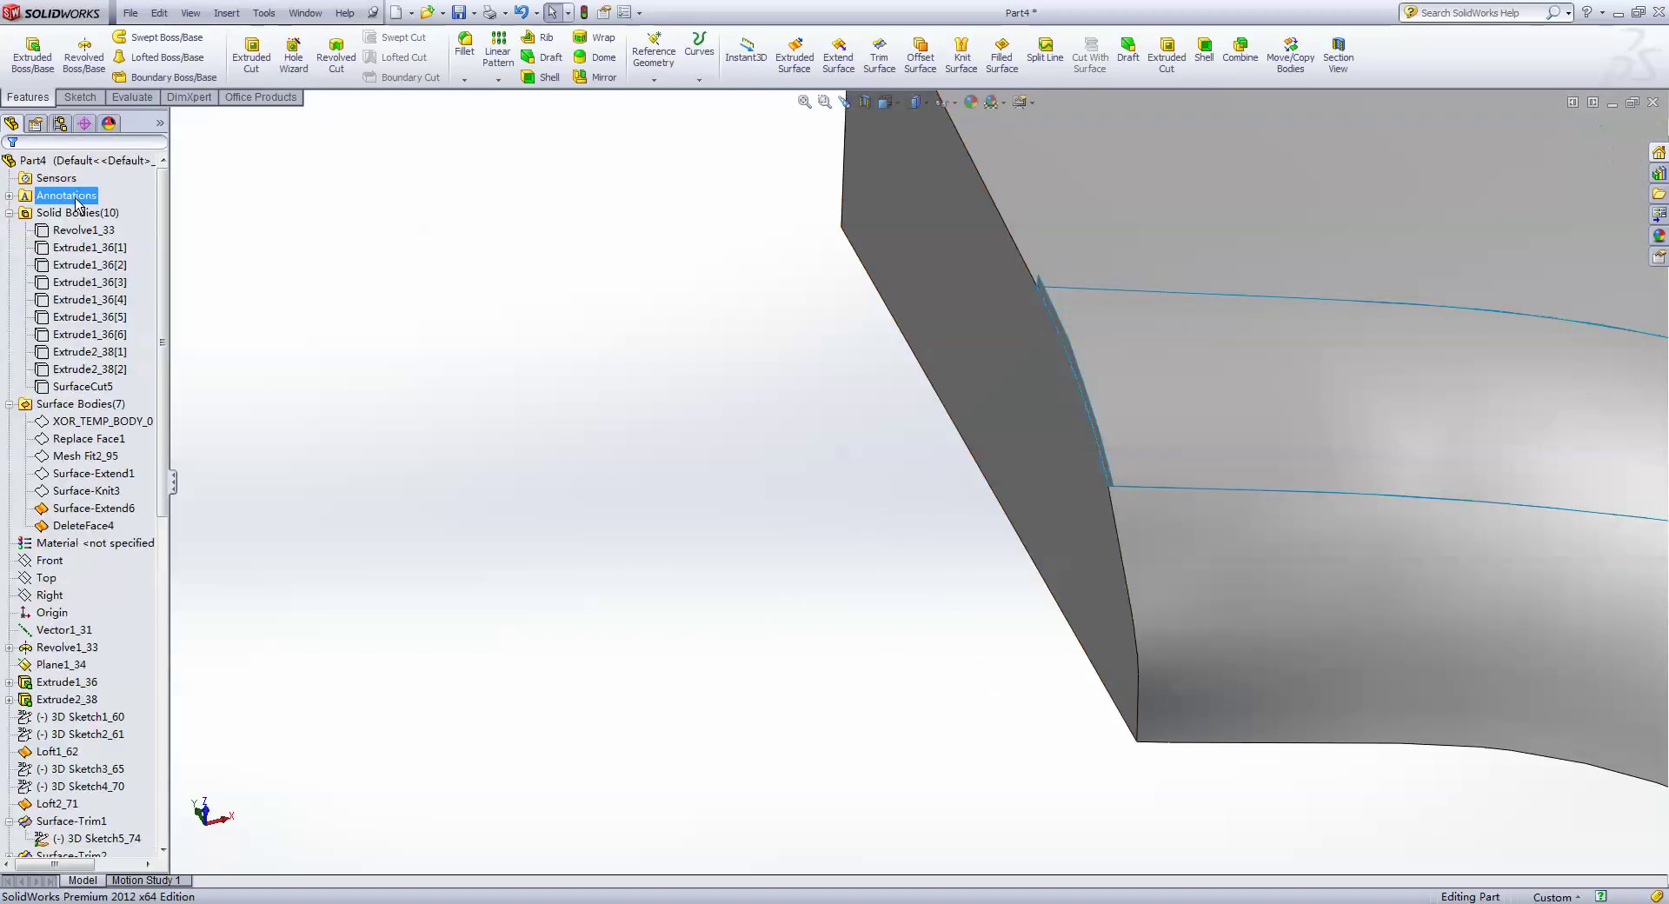
{"action": "scroll", "coordinate": [559, 361], "scroll_direction": "up", "scroll_amount": 3}
{"action": "scroll", "coordinate": [678, 452], "scroll_direction": "up", "scroll_amount": 3}
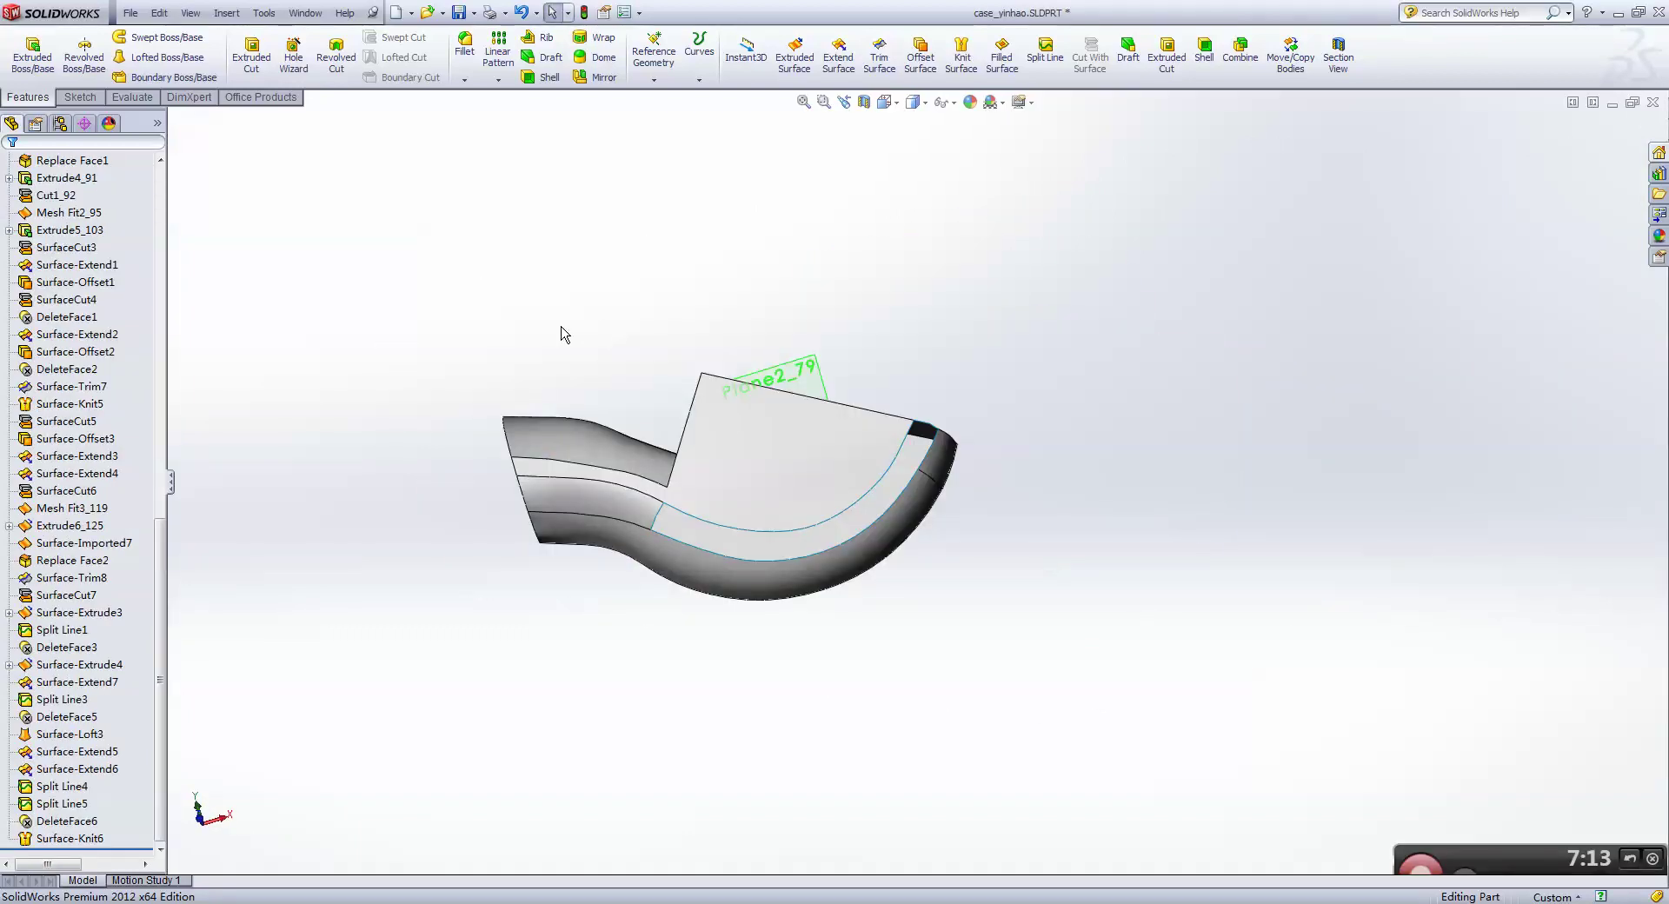
- Start a surface loft between two profile edges across the curved band
{"action": "left_click", "coordinate": [227, 12]}
{"action": "mouse_move", "coordinate": [258, 149]}
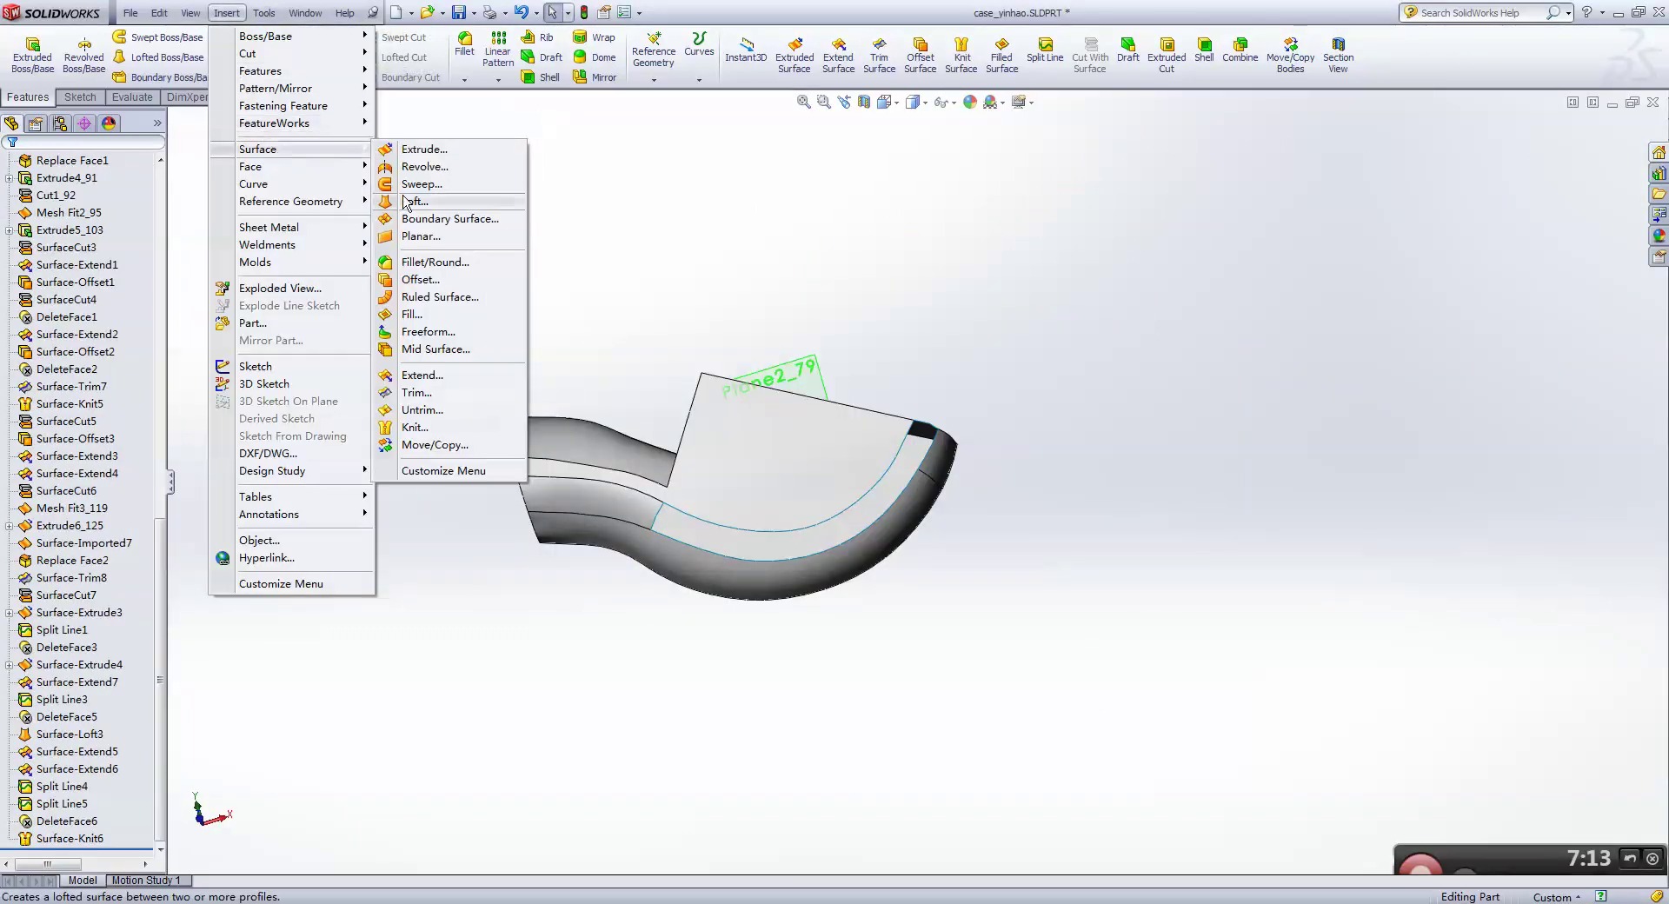
{"action": "left_click", "coordinate": [409, 203]}
{"action": "scroll", "coordinate": [834, 584], "scroll_direction": "down", "scroll_amount": 2}
{"action": "left_click", "coordinate": [717, 482]}
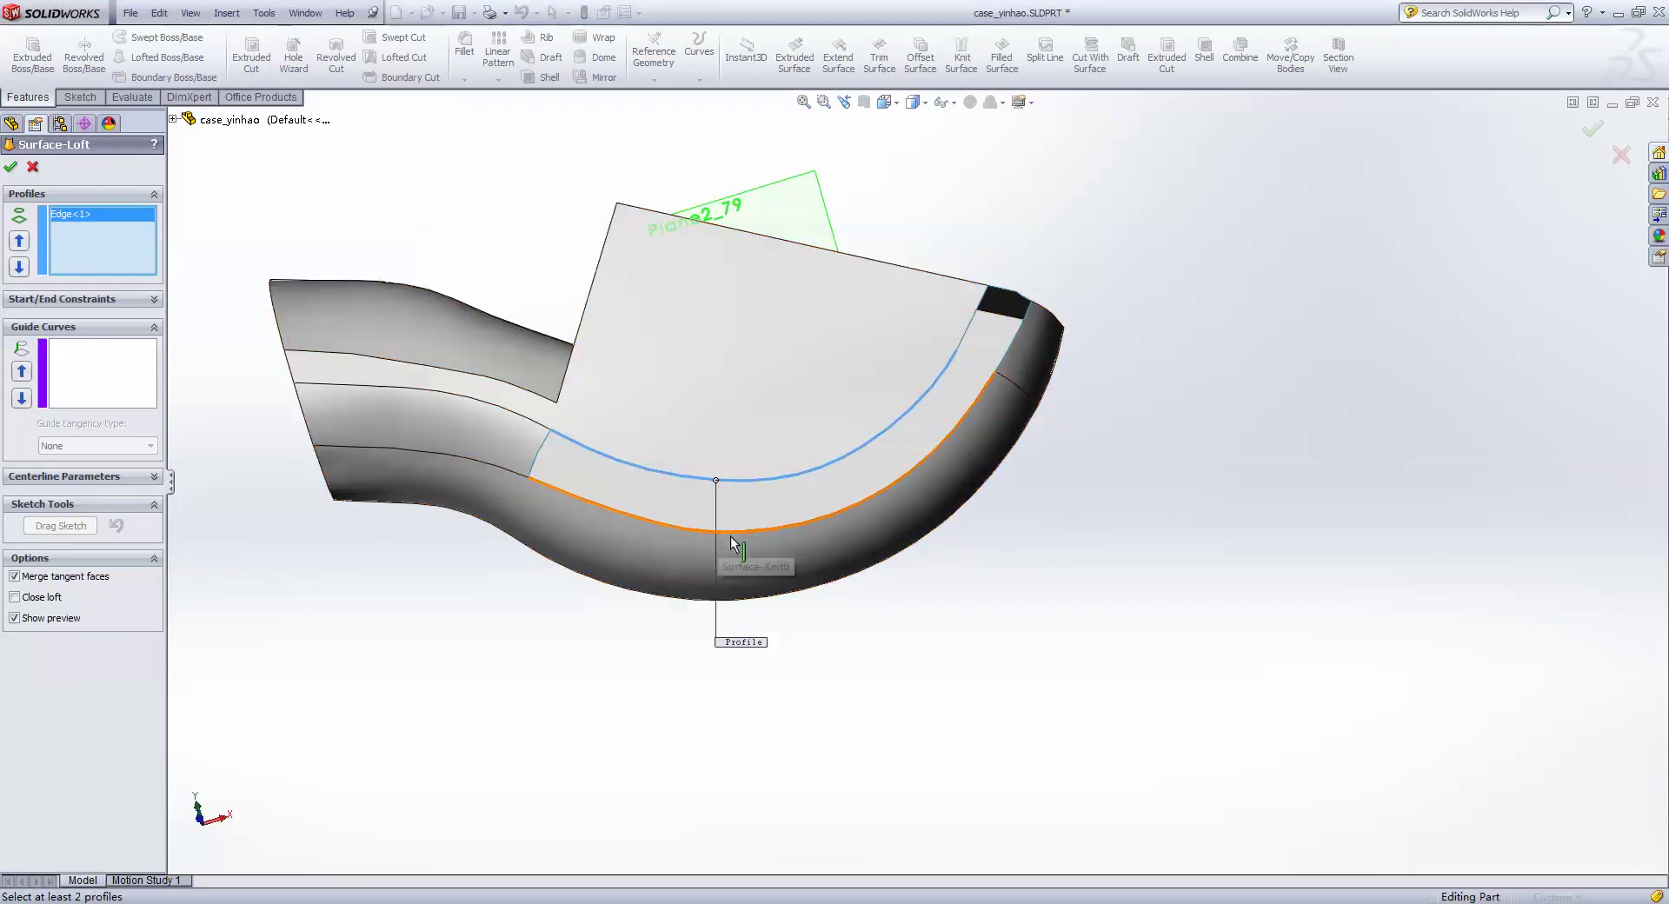
{"action": "scroll", "coordinate": [626, 547], "scroll_direction": "down", "scroll_amount": 2}
{"action": "scroll", "coordinate": [591, 452], "scroll_direction": "down", "scroll_amount": 1}
{"action": "left_click", "coordinate": [579, 441]}
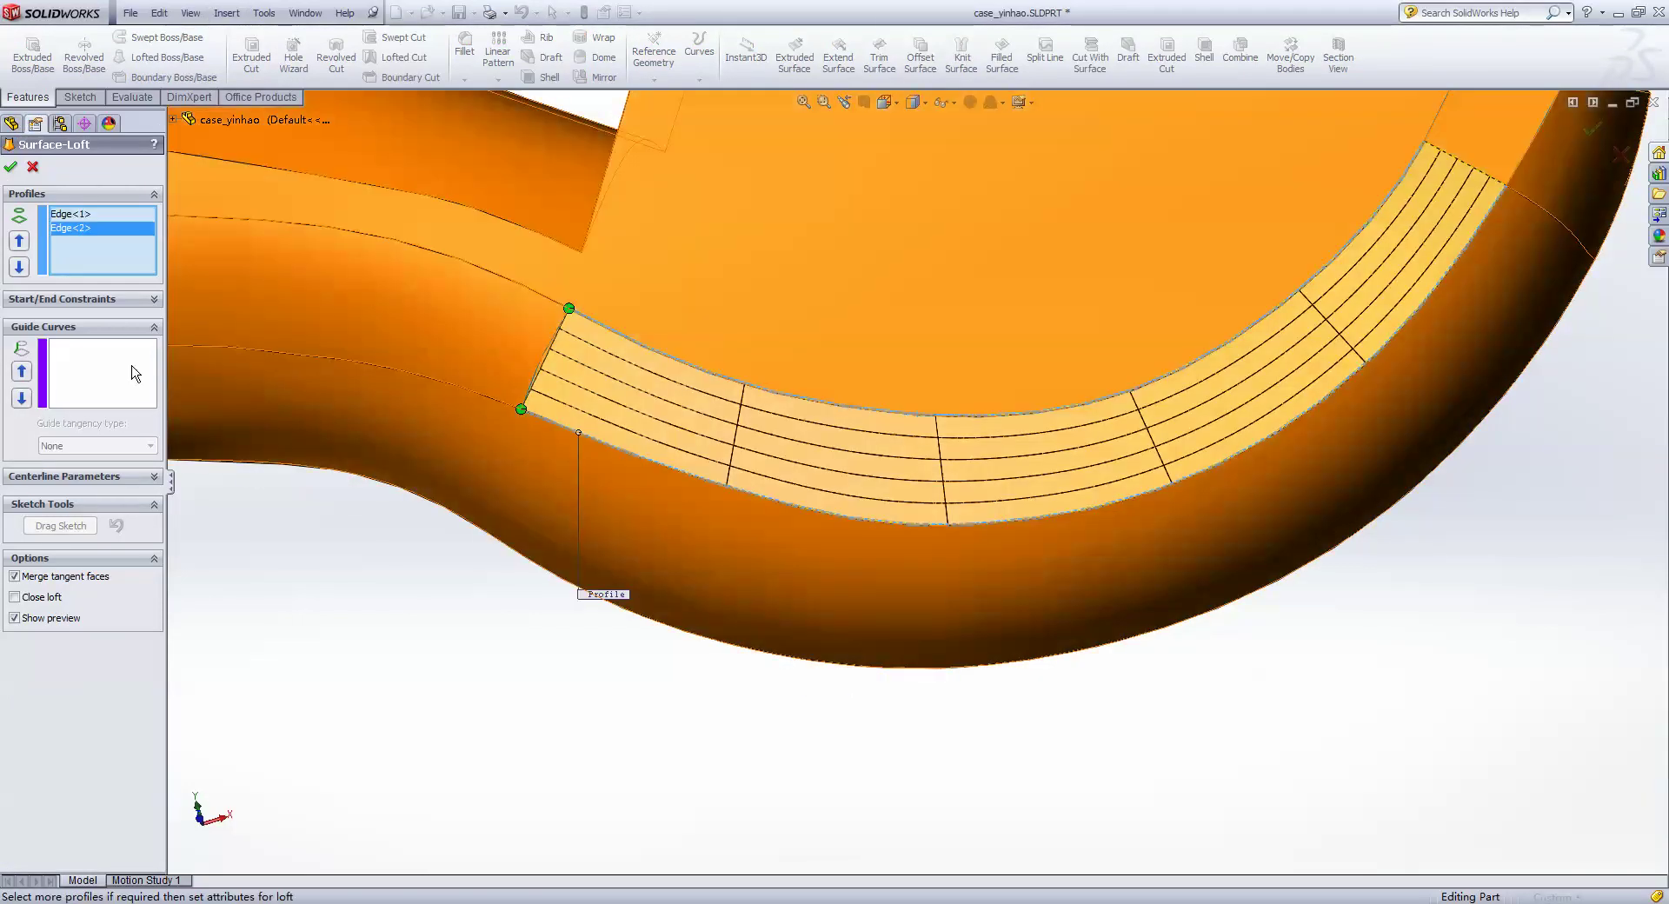
- Make Surface-Loft4 tangent to the faces at both ends, guided by a third edge
{"action": "left_click", "coordinate": [61, 298]}
{"action": "left_click", "coordinate": [97, 333]}
{"action": "left_click", "coordinate": [91, 374]}
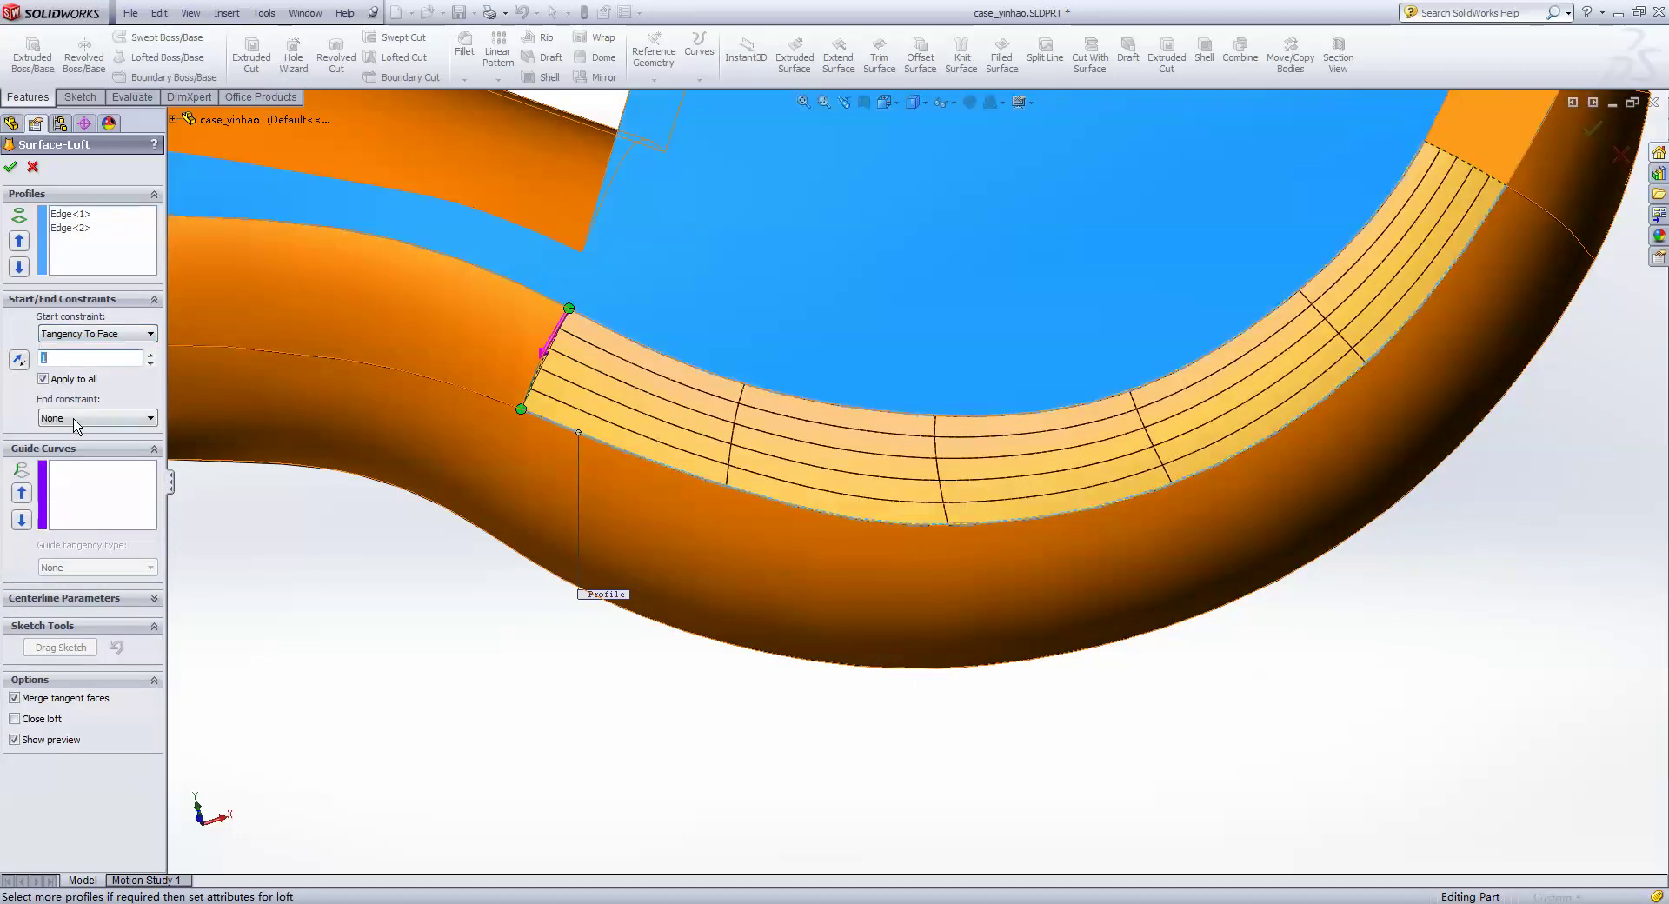
{"action": "left_click", "coordinate": [98, 418]}
{"action": "left_click", "coordinate": [79, 457]}
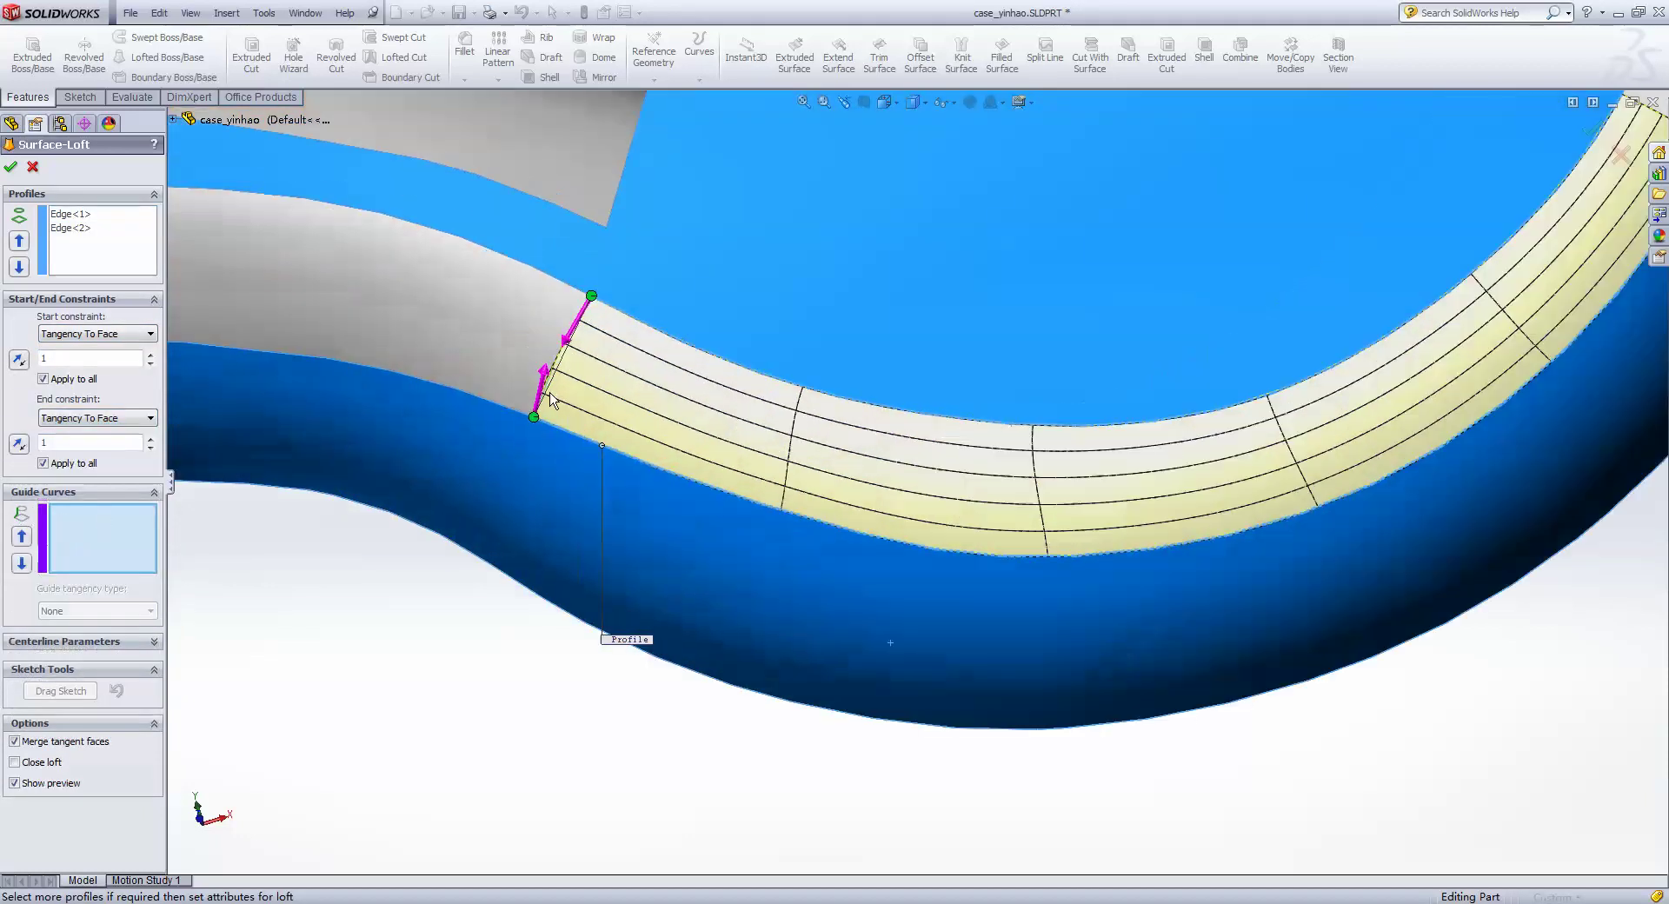
{"action": "scroll", "coordinate": [556, 365], "scroll_direction": "down", "scroll_amount": 2}
{"action": "left_click", "coordinate": [608, 368]}
{"action": "scroll", "coordinate": [867, 502], "scroll_direction": "up", "scroll_amount": 3}
{"action": "scroll", "coordinate": [867, 502], "scroll_direction": "up", "scroll_amount": 3}
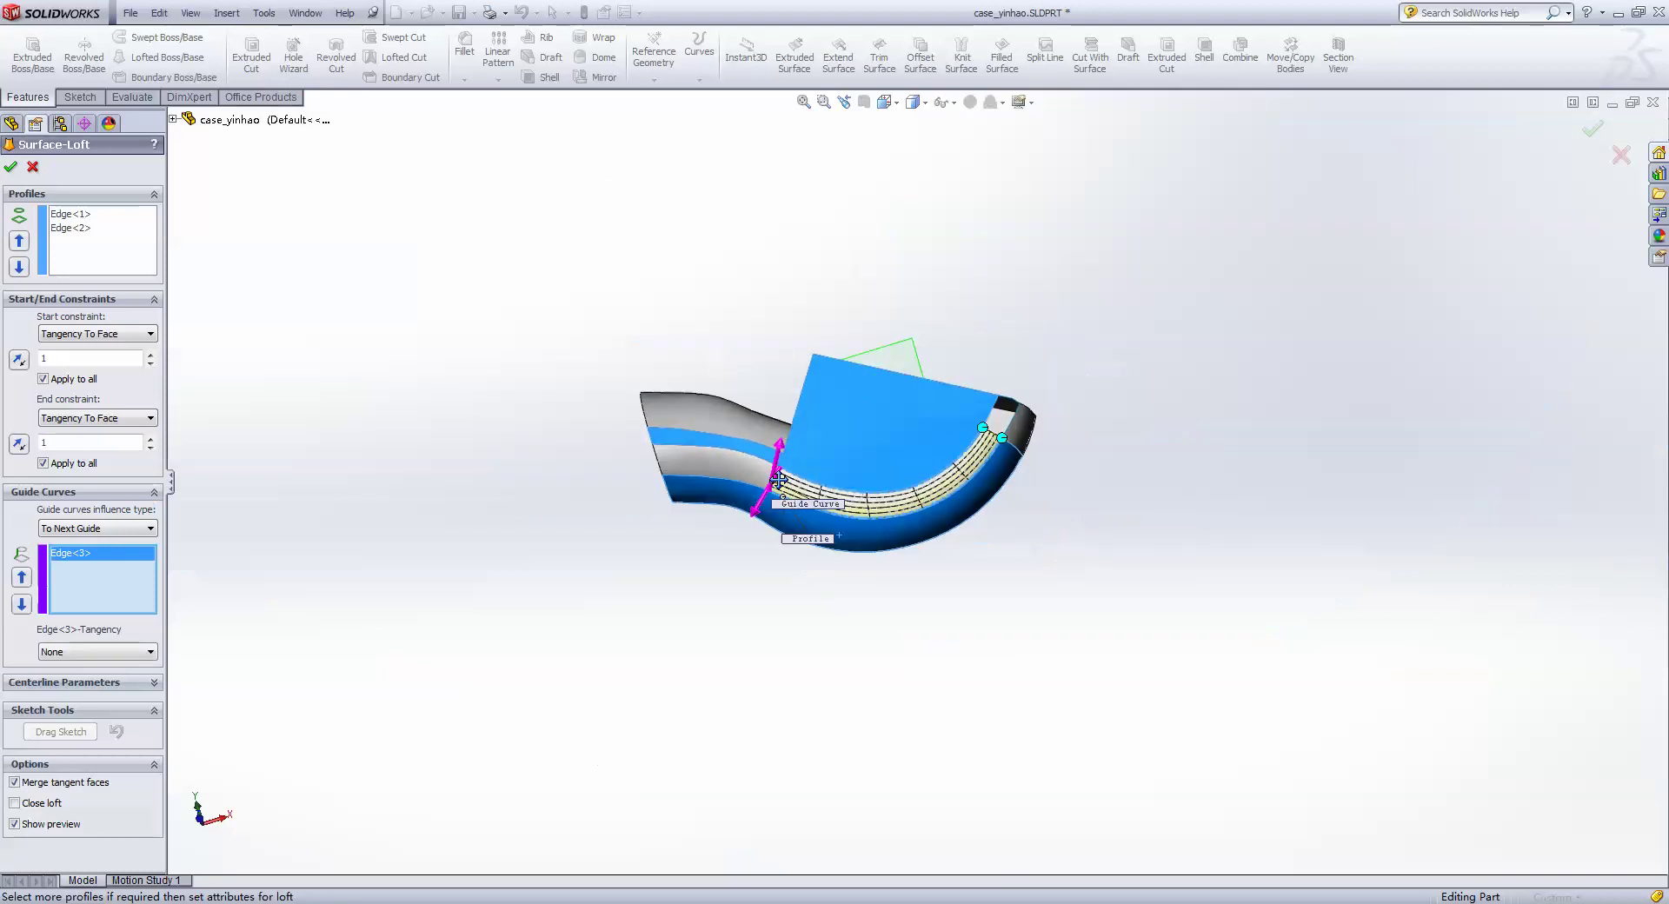
{"action": "left_click", "coordinate": [12, 169]}
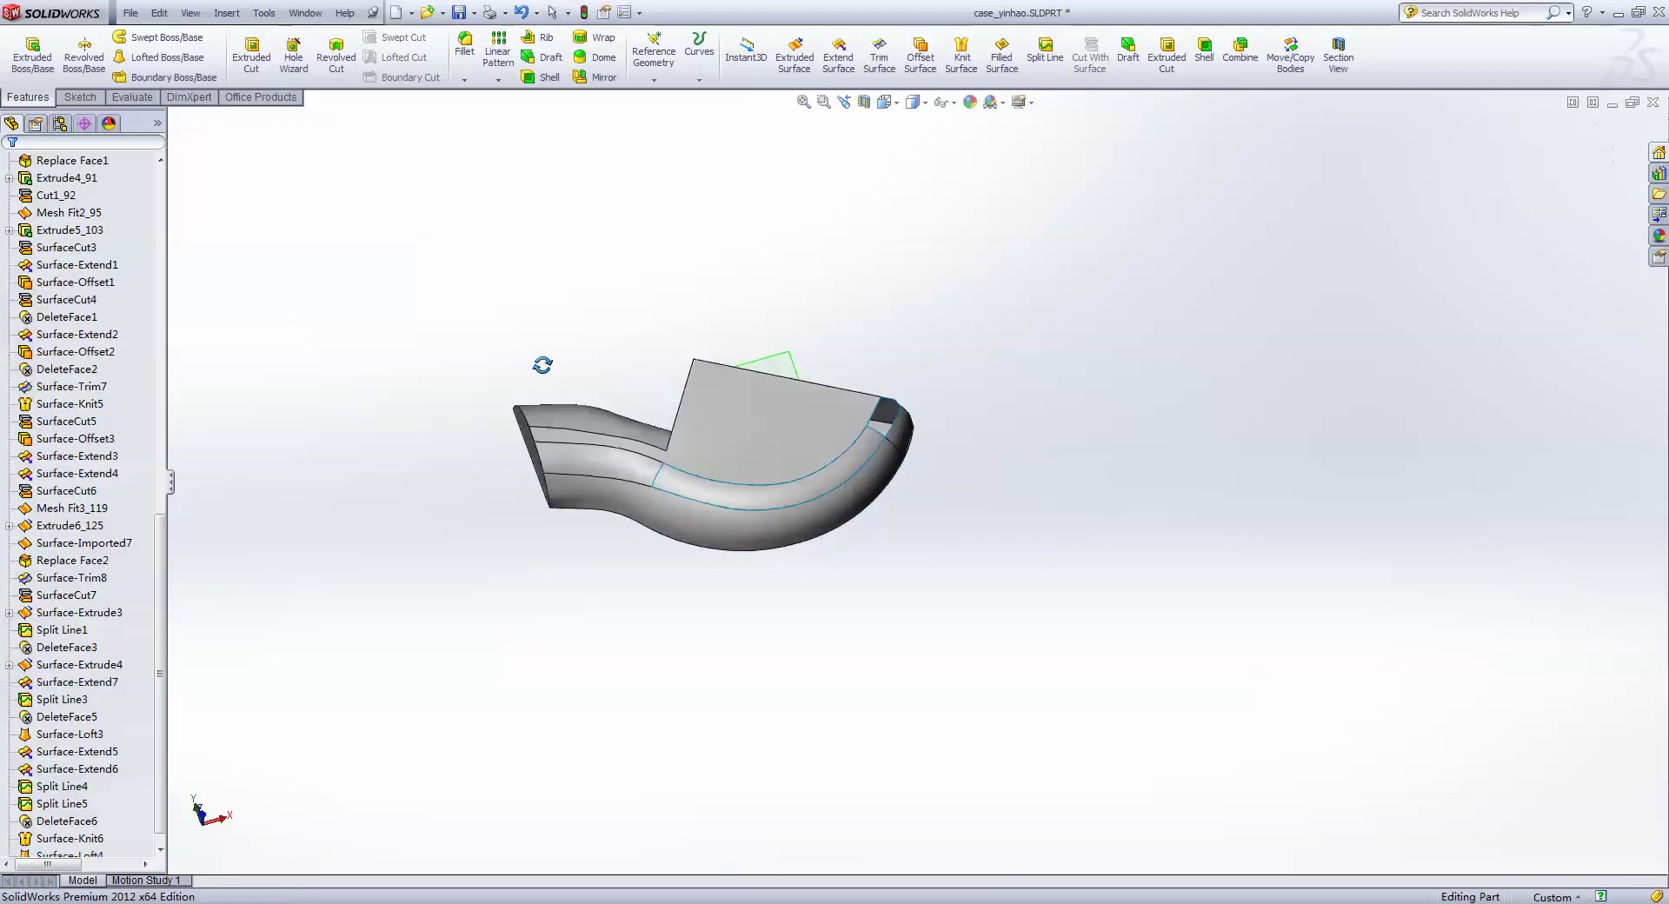
{"action": "middle_click_drag", "start_coordinate": [865, 395], "coordinate": [835, 439]}
- Knit Surface-Loft4 with Surface-Knit6, with gap control off
{"action": "left_click", "coordinate": [961, 54]}
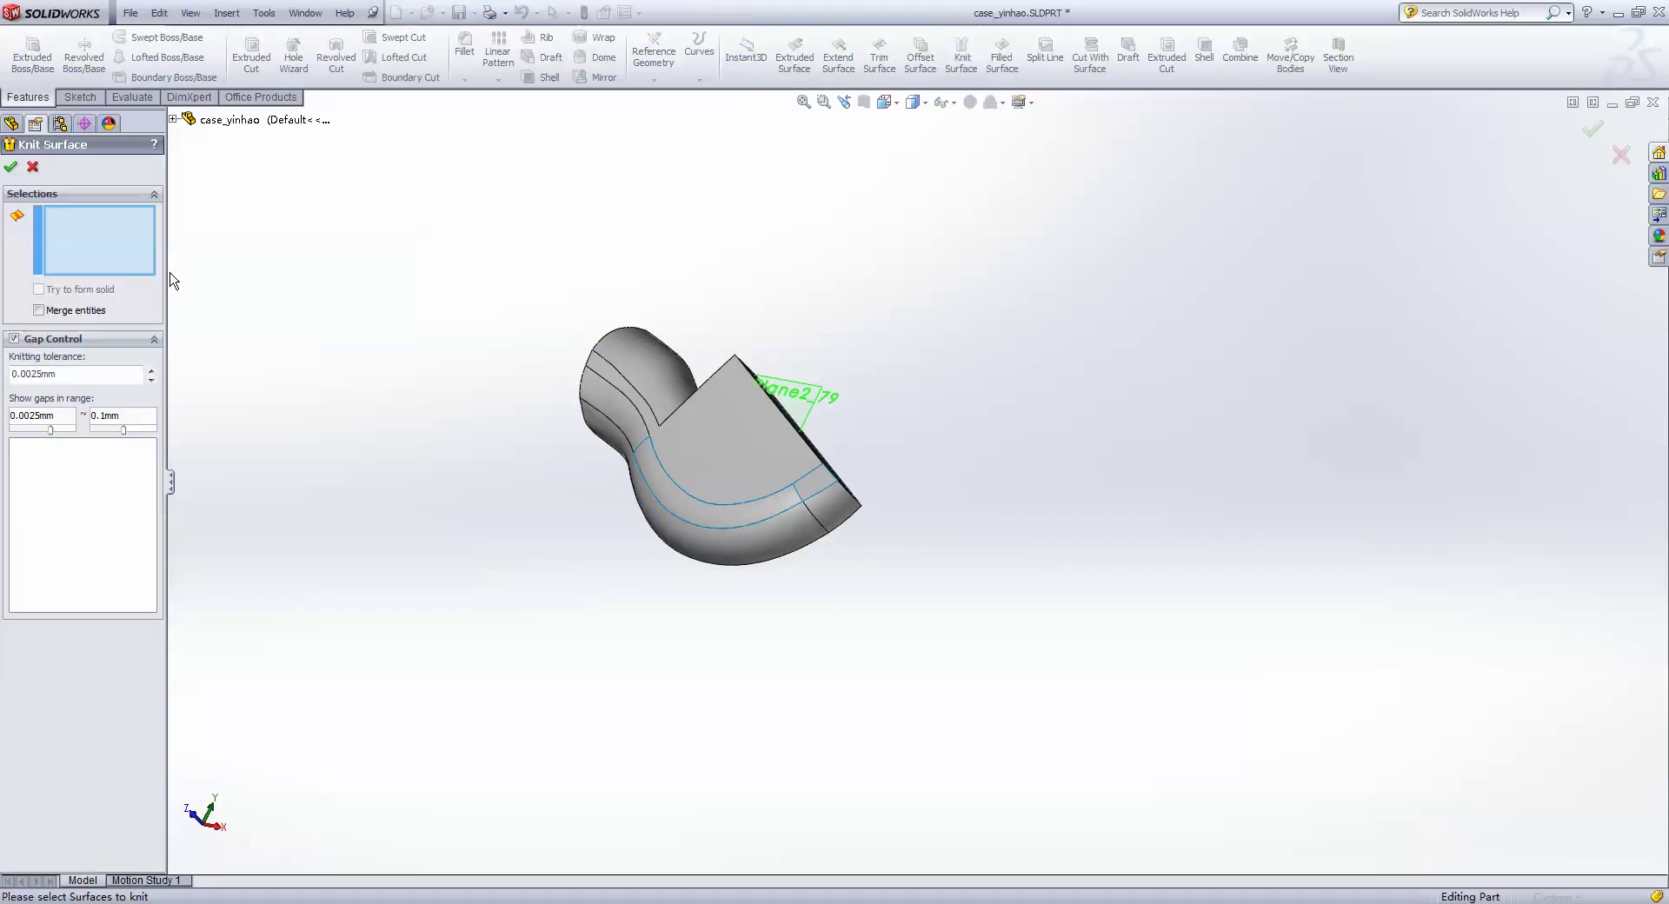
{"action": "left_click", "coordinate": [796, 497]}
{"action": "left_click", "coordinate": [730, 435]}
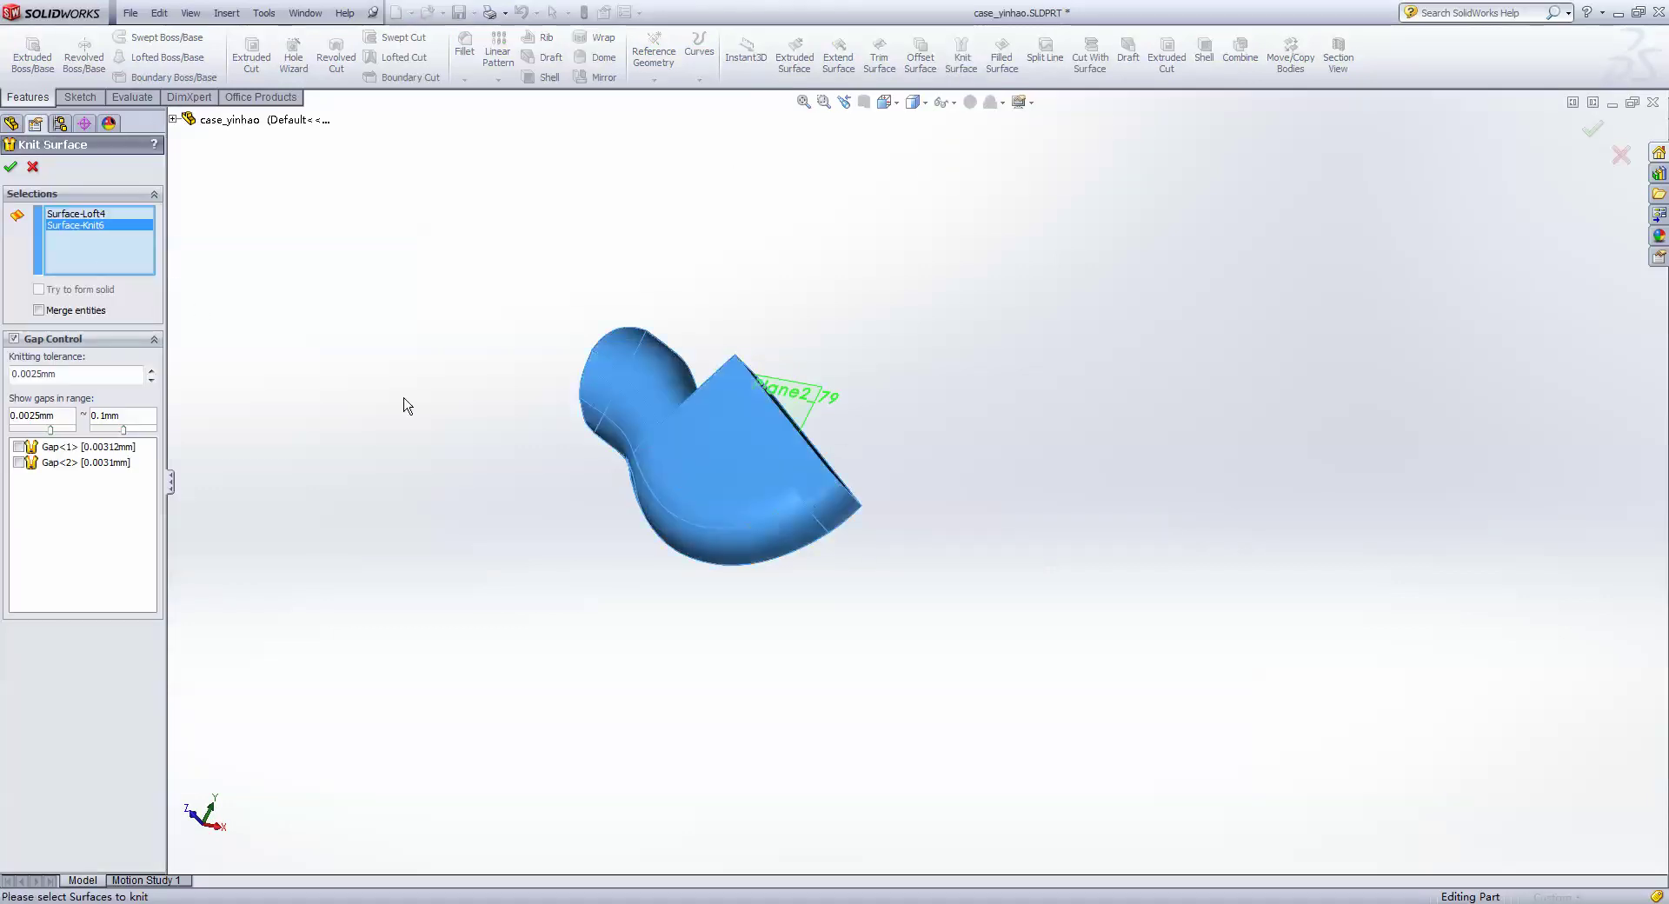
{"action": "left_click", "coordinate": [27, 338]}
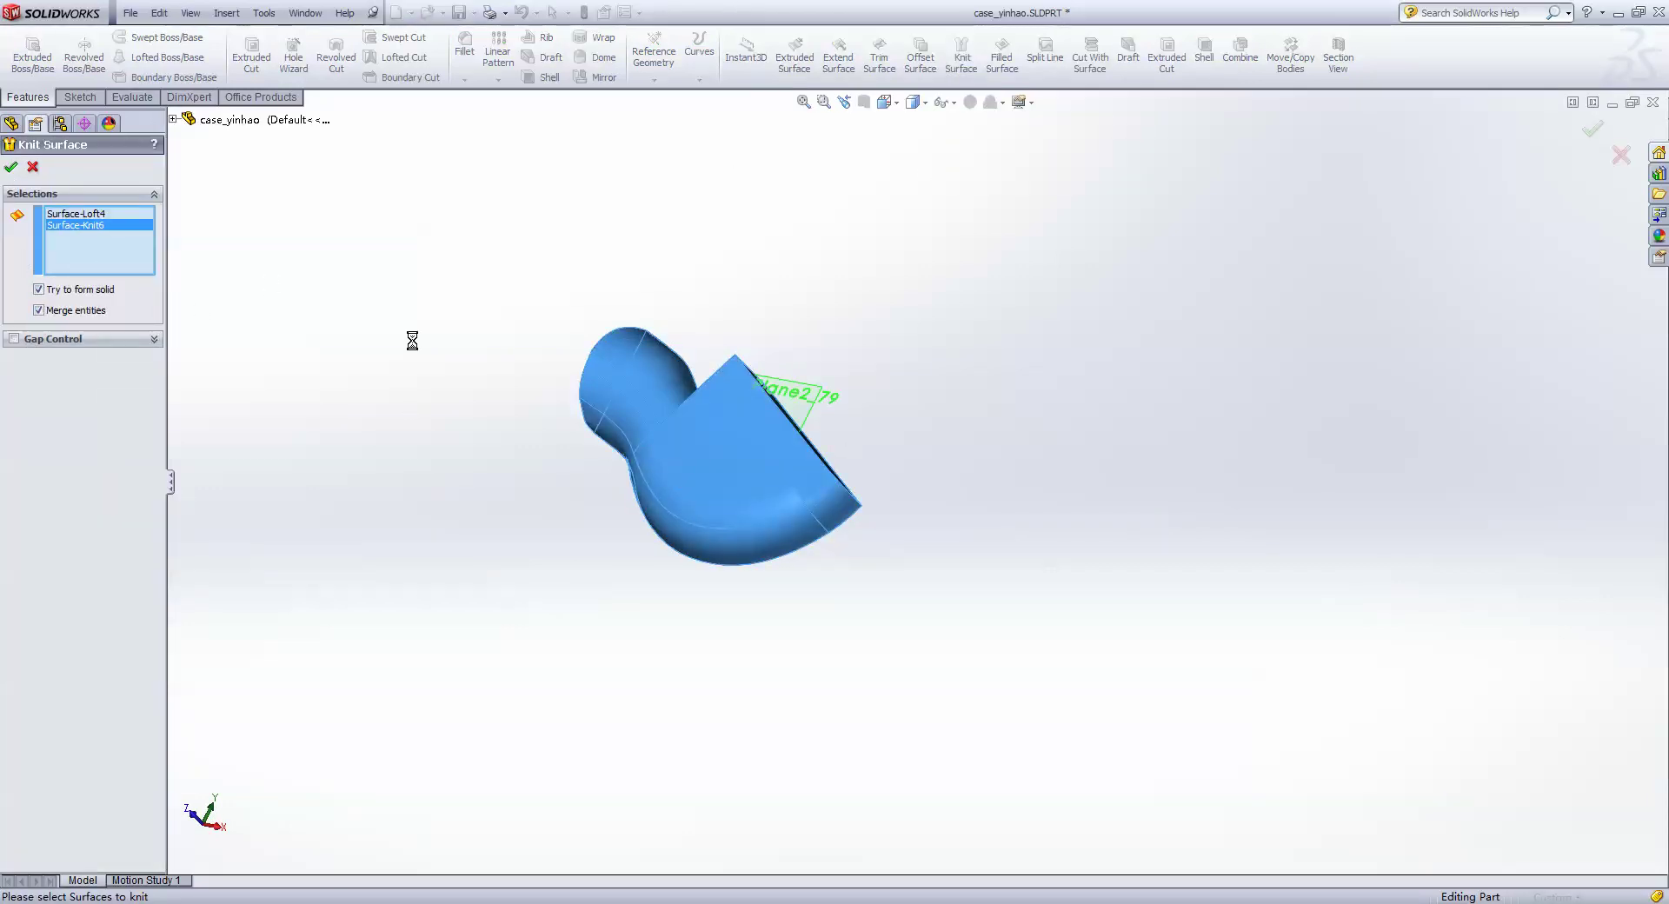
- Loft a surface between two edges at the band's outer end, aligning connectors to remove twist
{"action": "left_click", "coordinate": [227, 12]}
{"action": "mouse_move", "coordinate": [257, 149]}
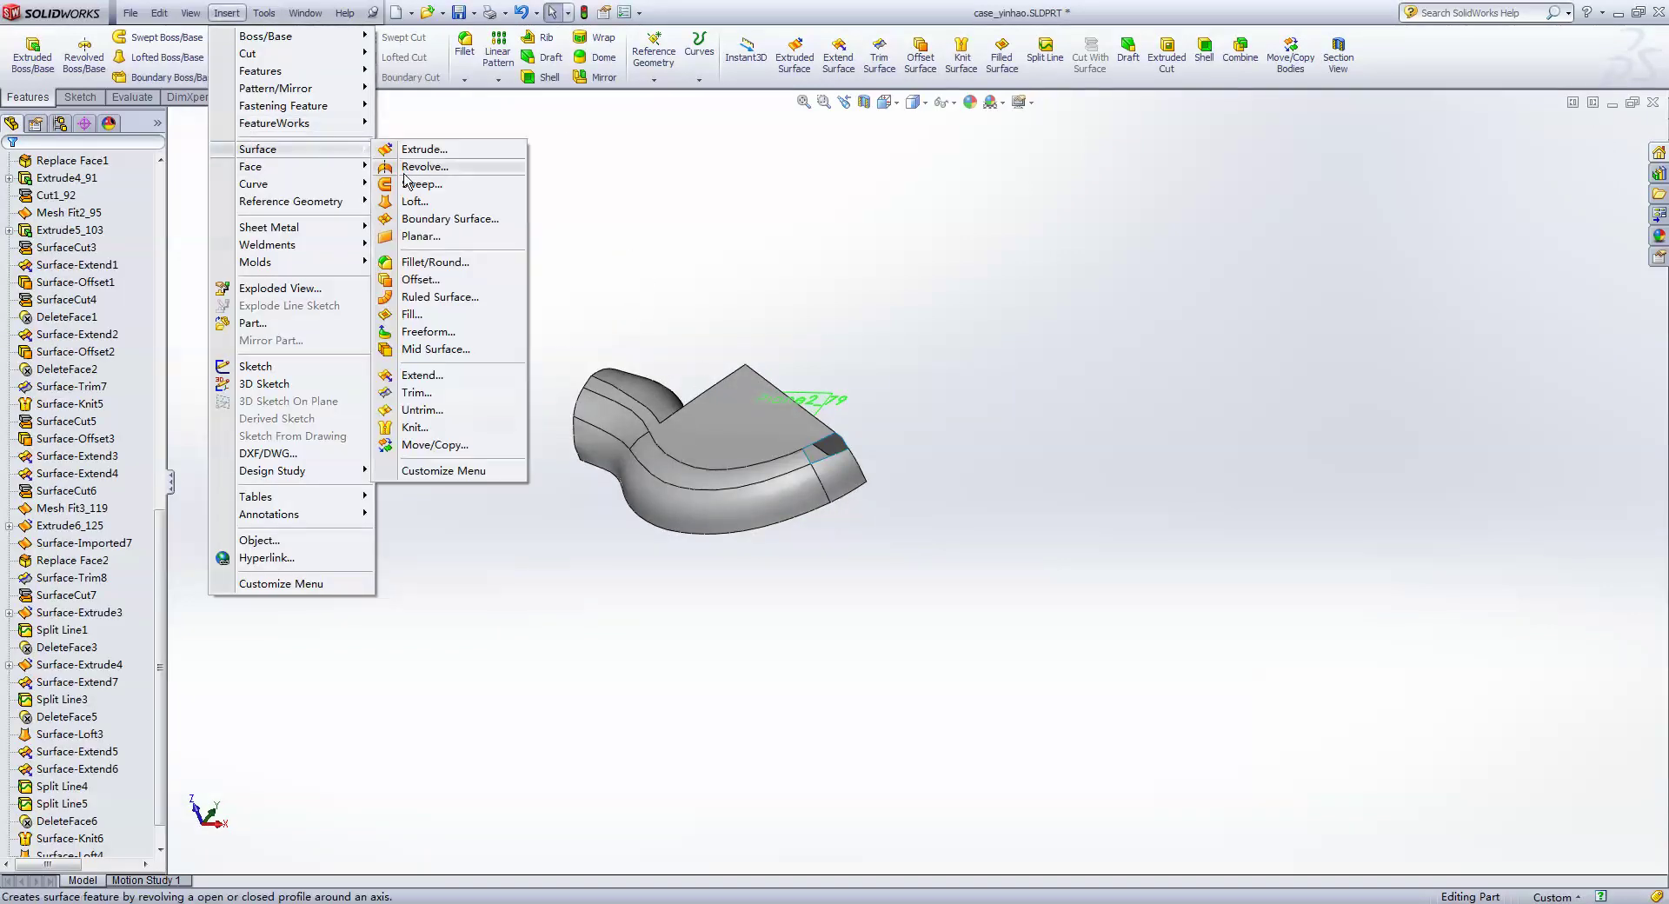
{"action": "left_click", "coordinate": [422, 201]}
{"action": "scroll", "coordinate": [956, 452], "scroll_direction": "down", "scroll_amount": 4}
{"action": "left_click", "coordinate": [678, 473]}
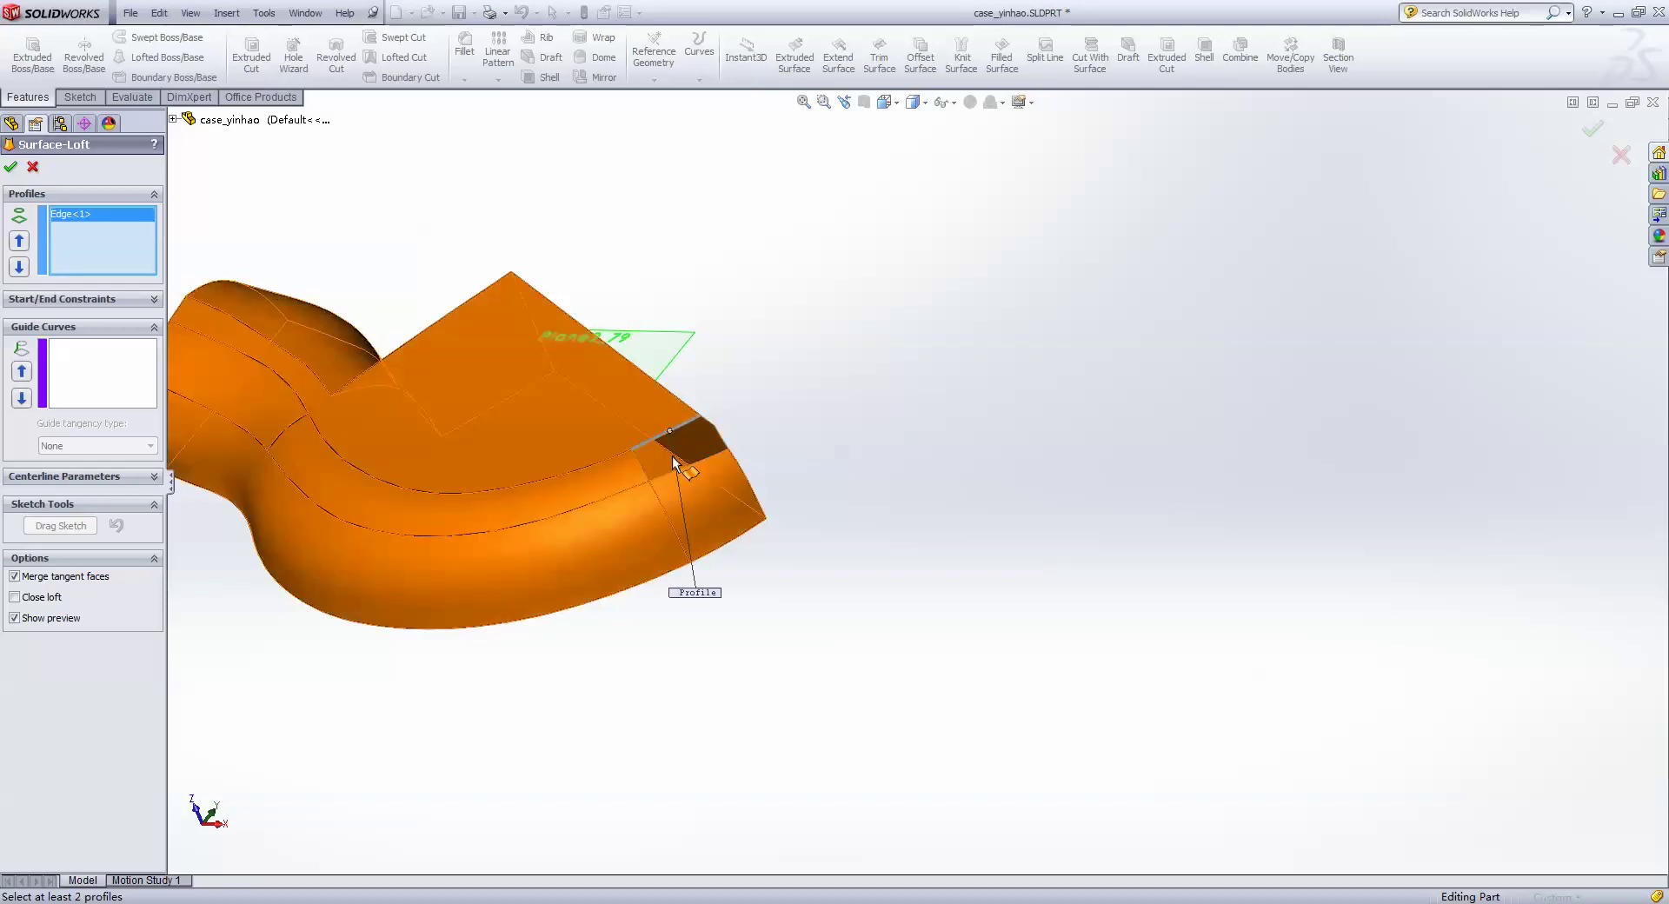
{"action": "left_click", "coordinate": [662, 436]}
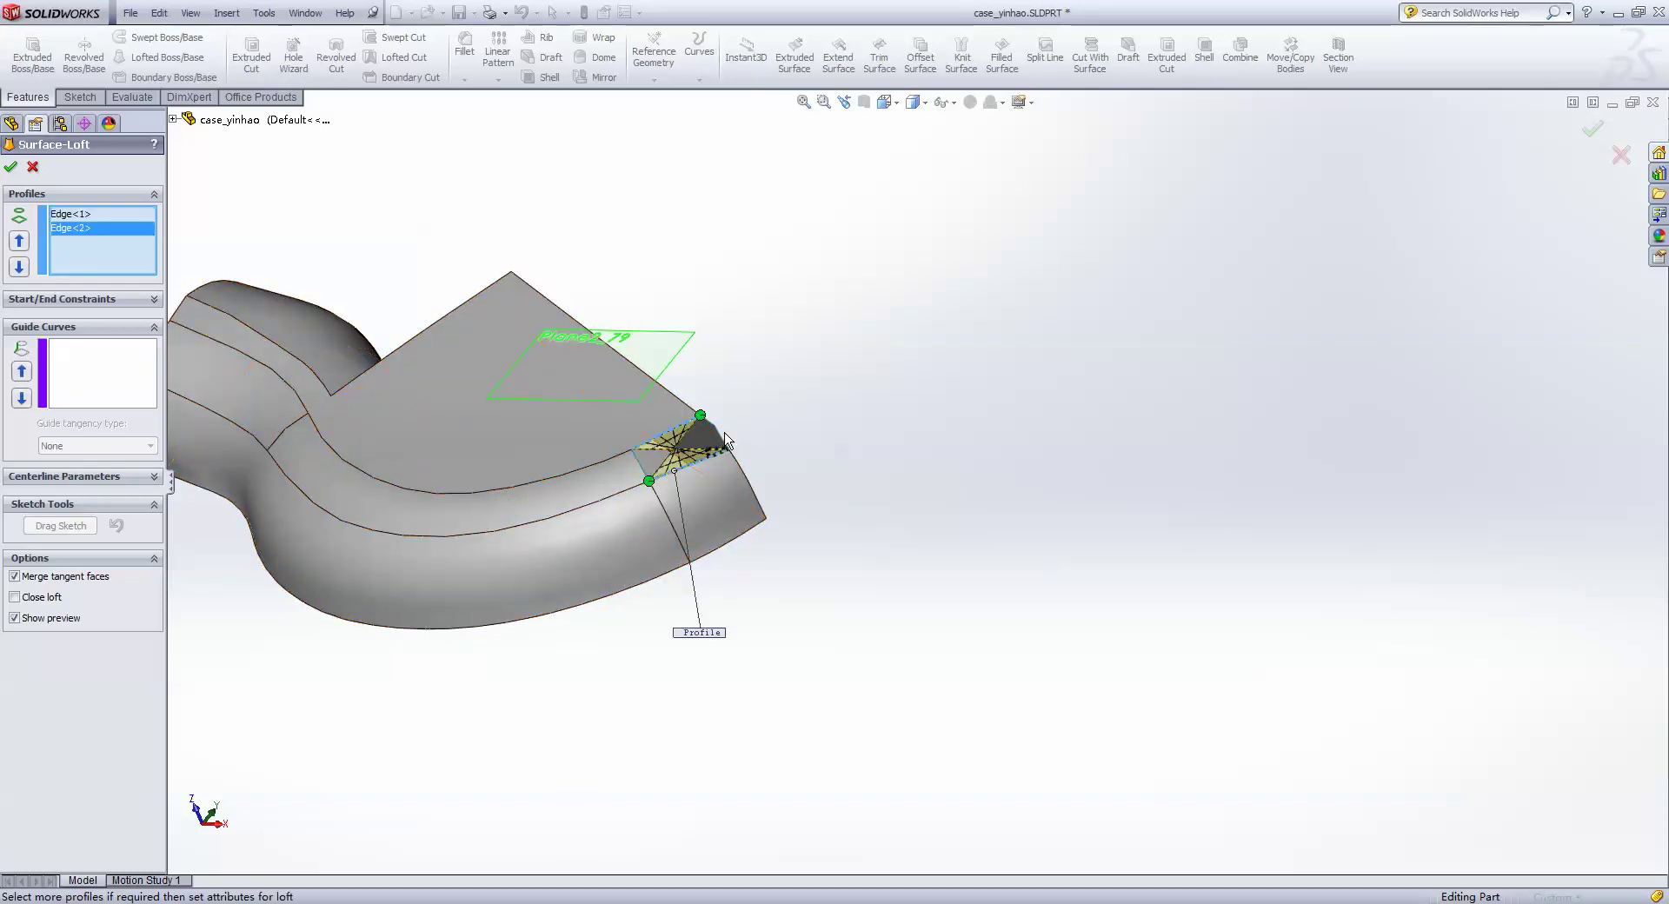
{"action": "left_click_drag", "start_coordinate": [650, 480], "coordinate": [729, 448]}
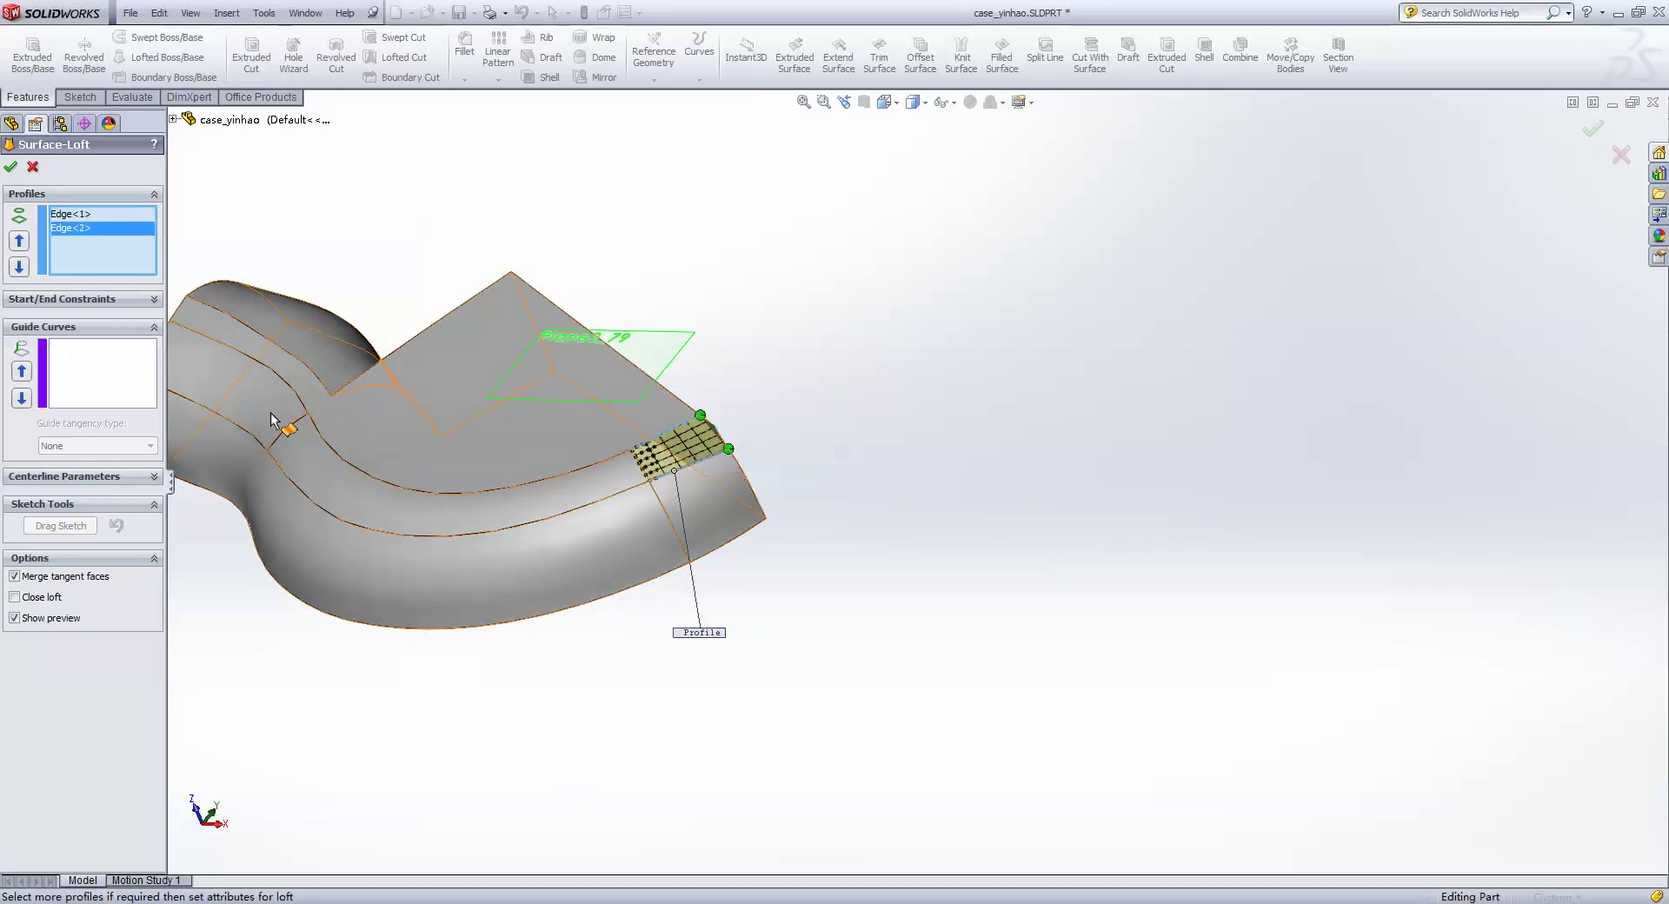
- Make the corner patch tangent to the faces at both ends with an edge as guide curve
{"action": "left_click", "coordinate": [61, 299]}
{"action": "left_click", "coordinate": [97, 334]}
{"action": "left_click", "coordinate": [78, 387]}
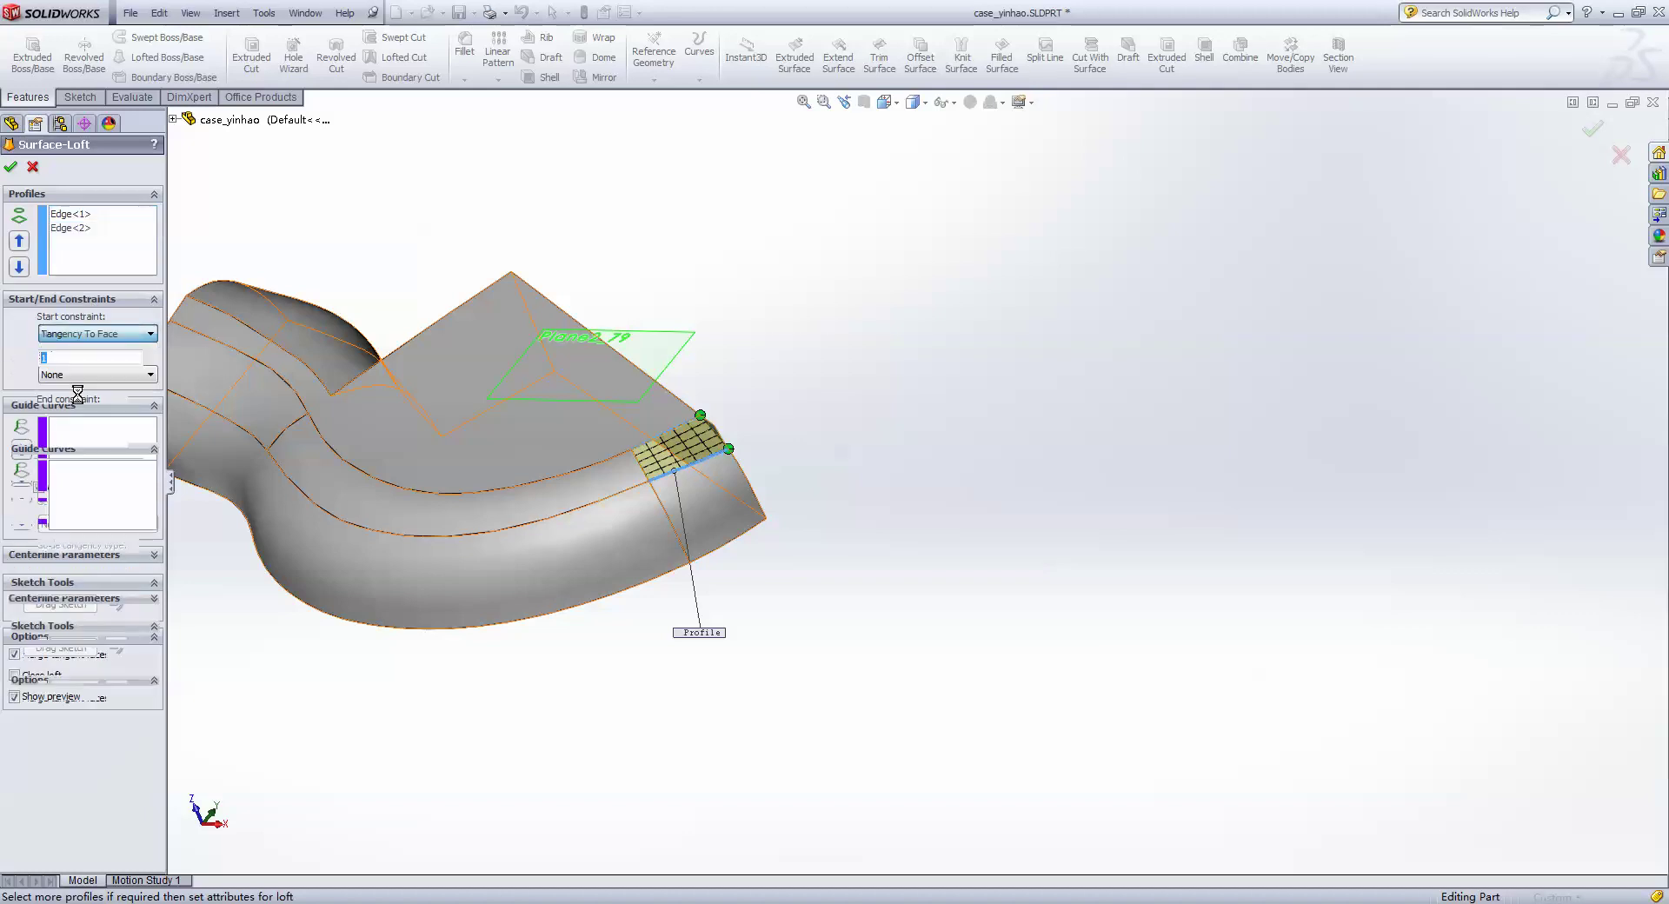
{"action": "left_click", "coordinate": [78, 418]}
{"action": "left_click", "coordinate": [79, 448]}
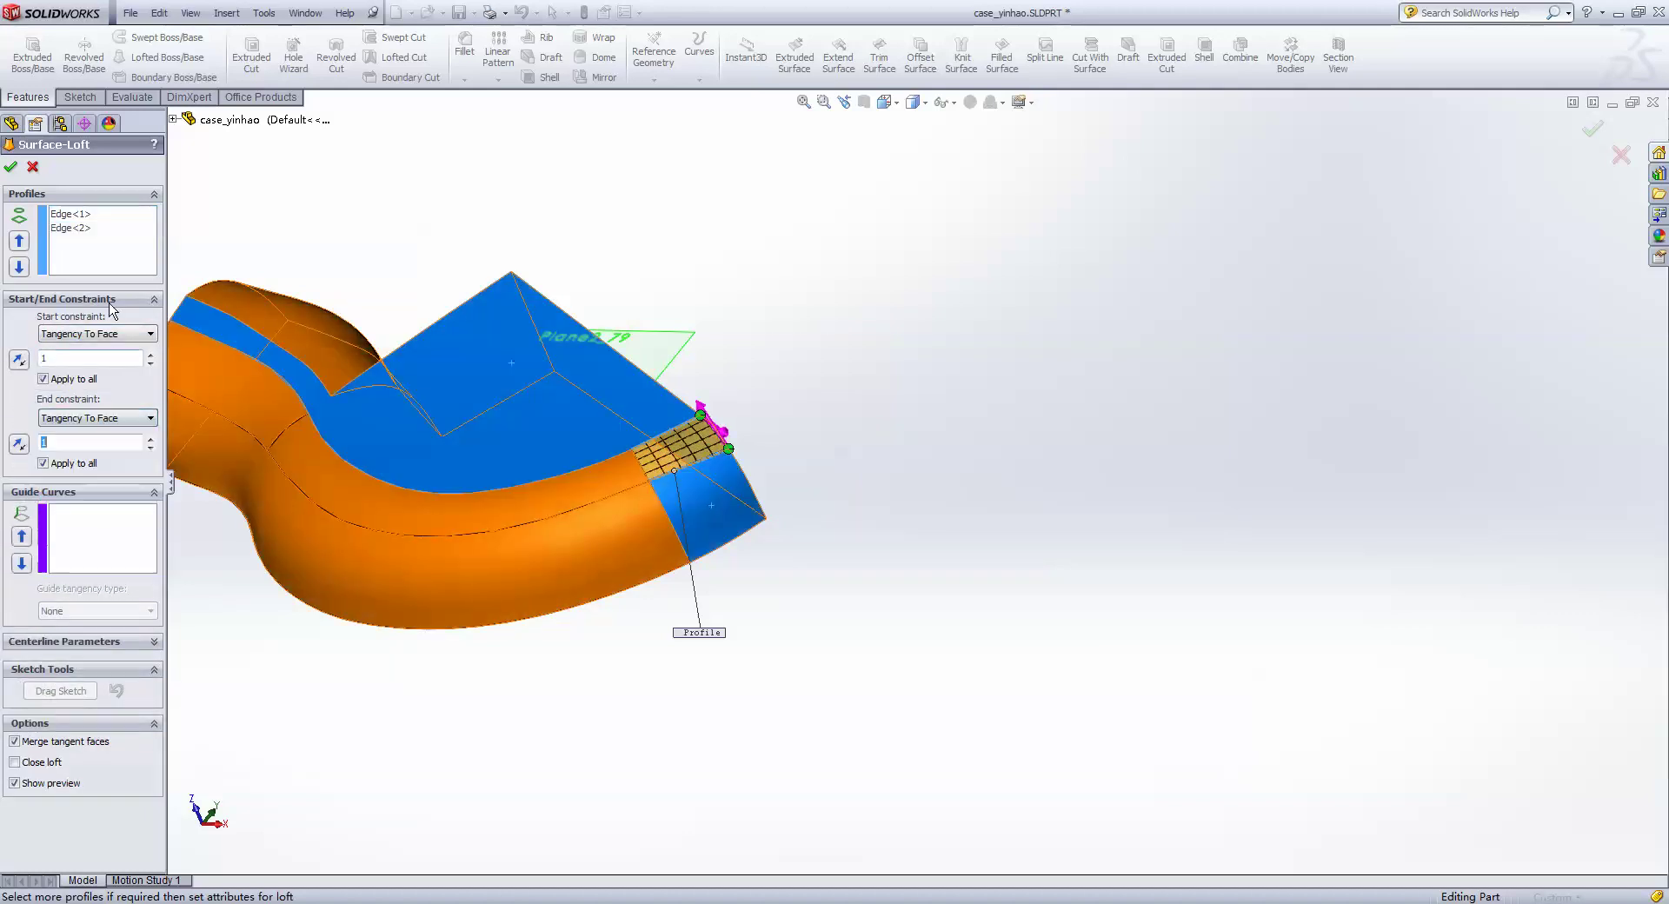
{"action": "left_click", "coordinate": [71, 534]}
{"action": "scroll", "coordinate": [764, 539], "scroll_direction": "down", "scroll_amount": 5}
{"action": "left_click", "coordinate": [493, 349]}
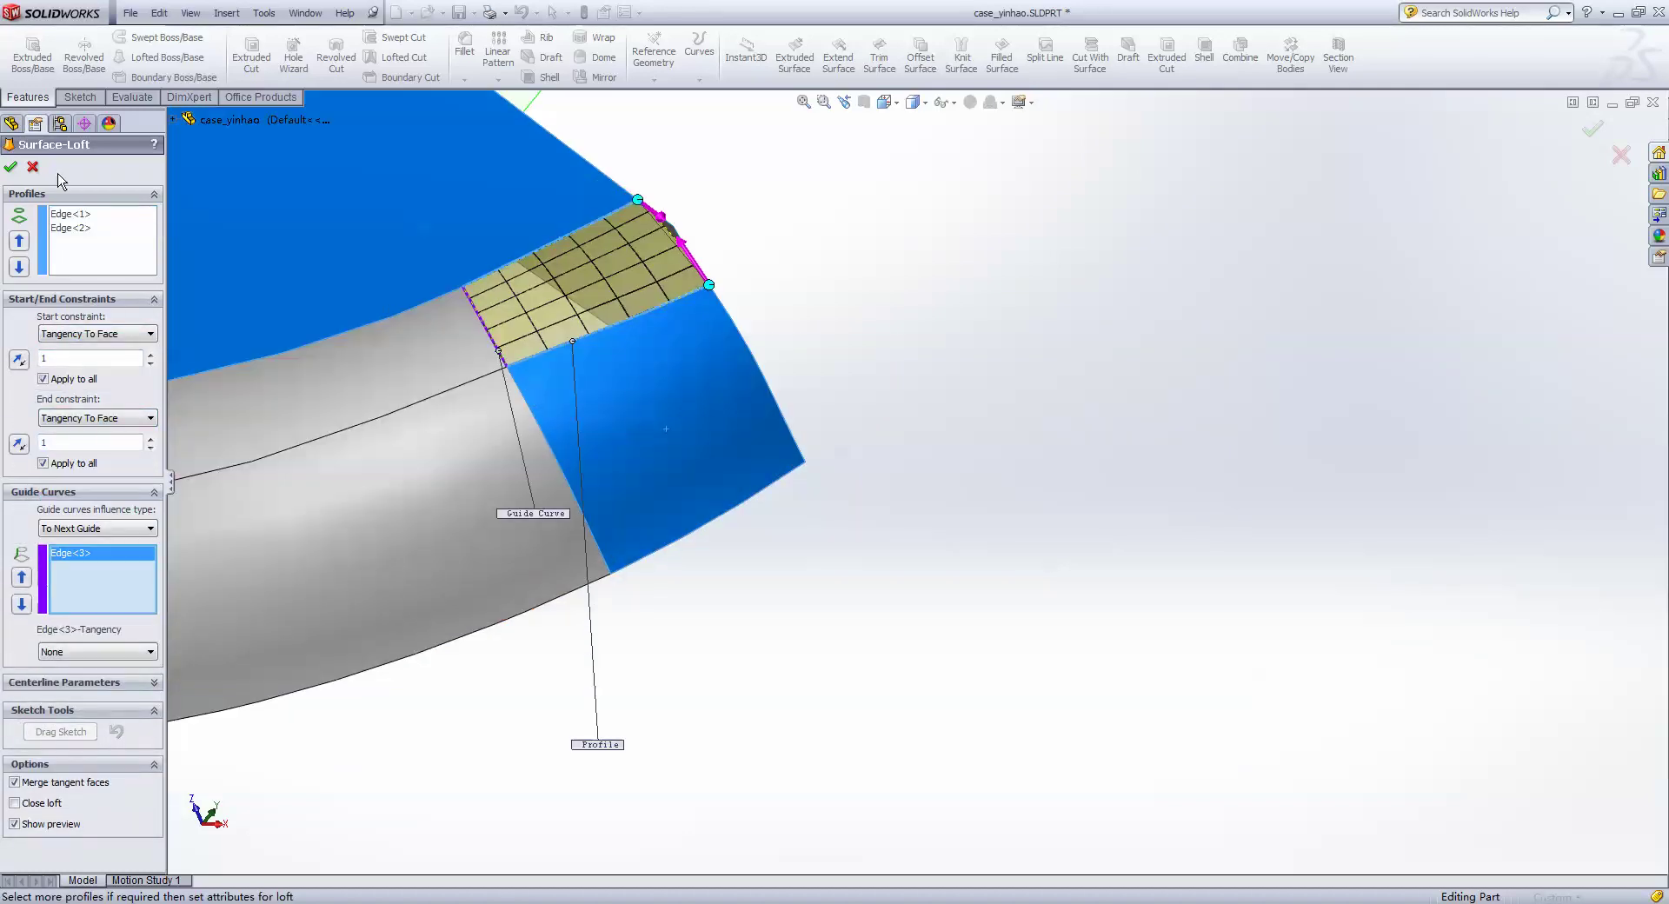
{"action": "left_click", "coordinate": [15, 165]}
{"action": "scroll", "coordinate": [676, 445], "scroll_direction": "up", "scroll_amount": 3}
{"action": "middle_click_drag", "start_coordinate": [676, 445], "coordinate": [706, 517]}
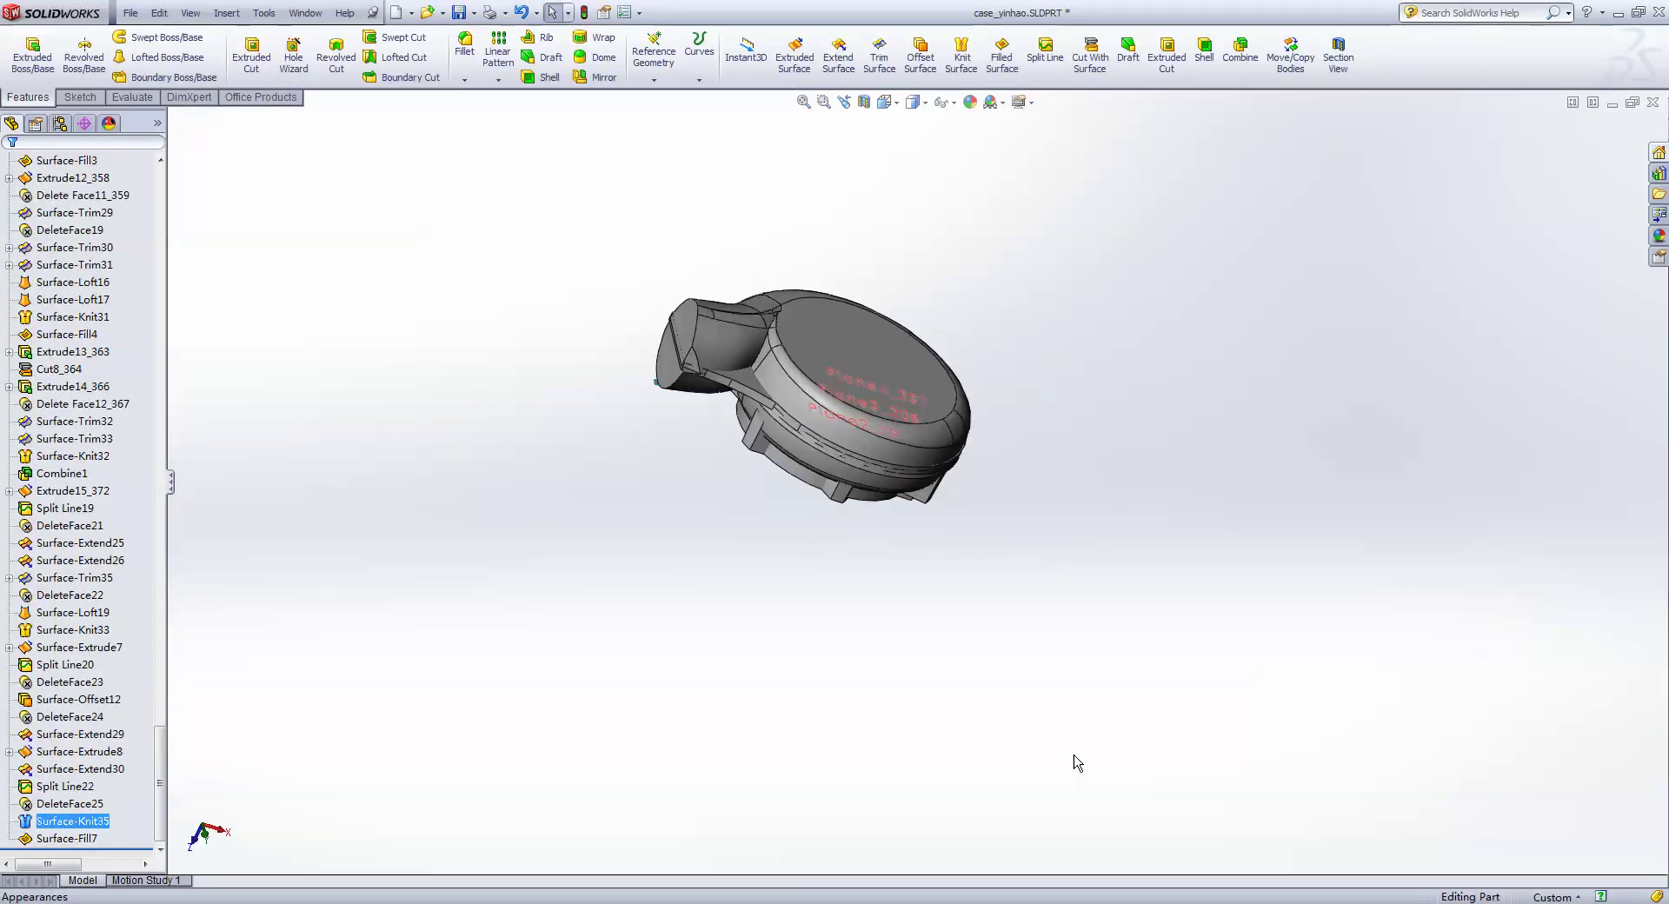
- Back in Design X, resume the LiveTransfer to SOLIDWORKS from Sketch18 (Mesh)
{"action": "mouse_move", "coordinate": [1077, 762]}
{"action": "middle_mouse_down"}
{"action": "mouse_move", "coordinate": [980, 551]}
{"action": "mouse_move", "coordinate": [542, 885]}
{"action": "middle_mouse_up"}
{"action": "key", "text": "alt+Tab"}
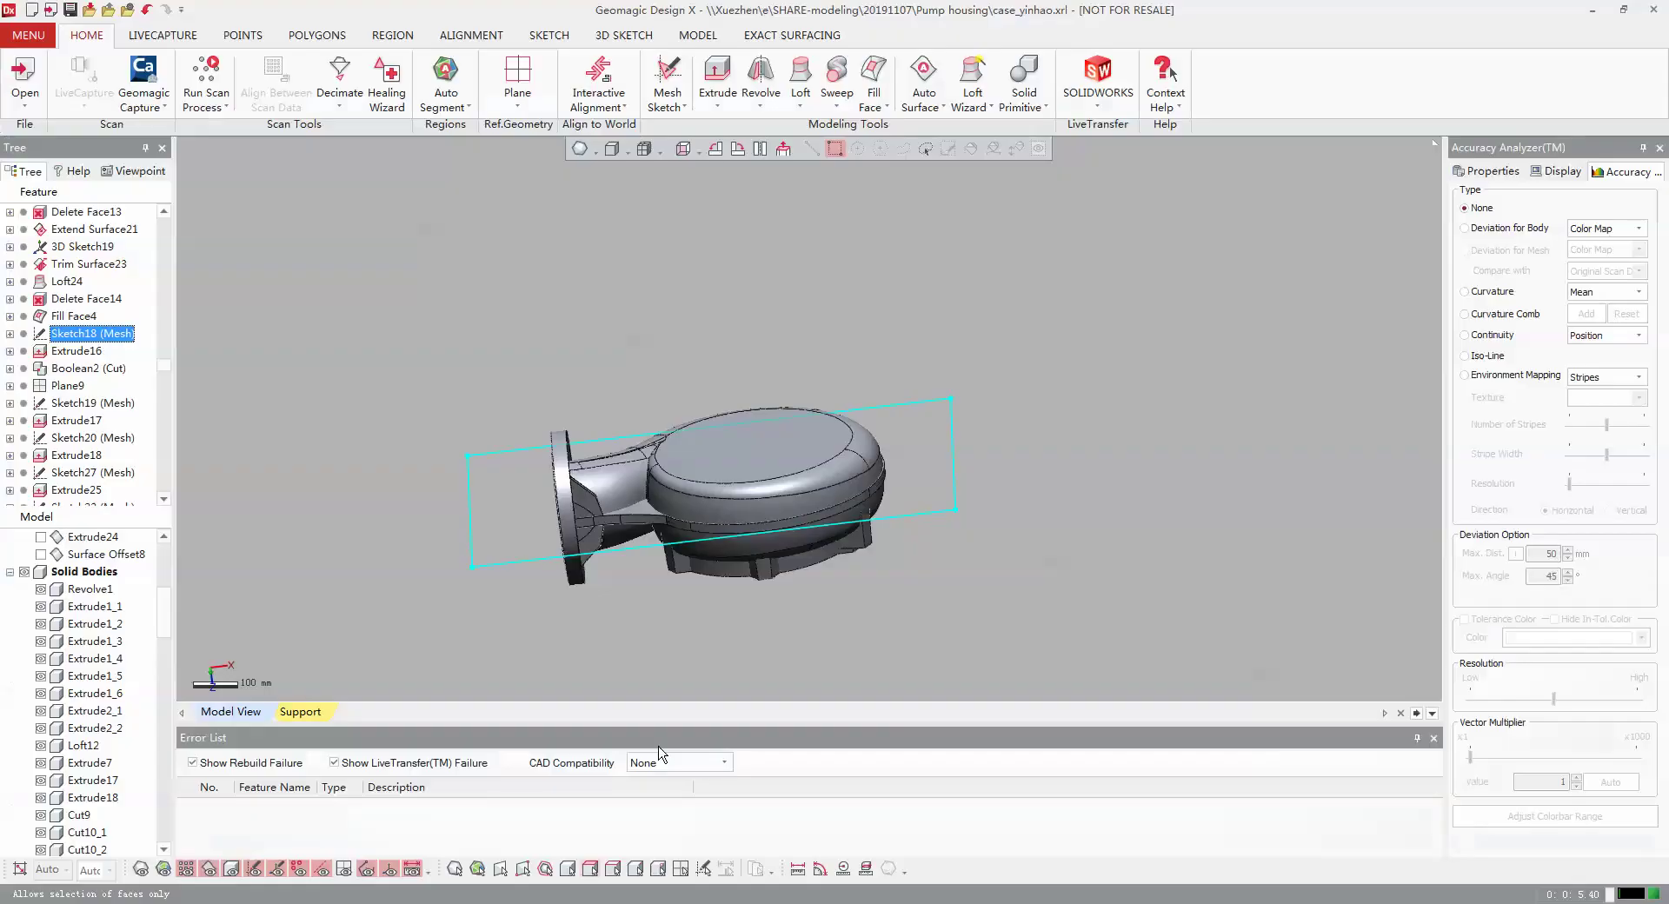
{"action": "left_click", "coordinate": [1098, 78]}
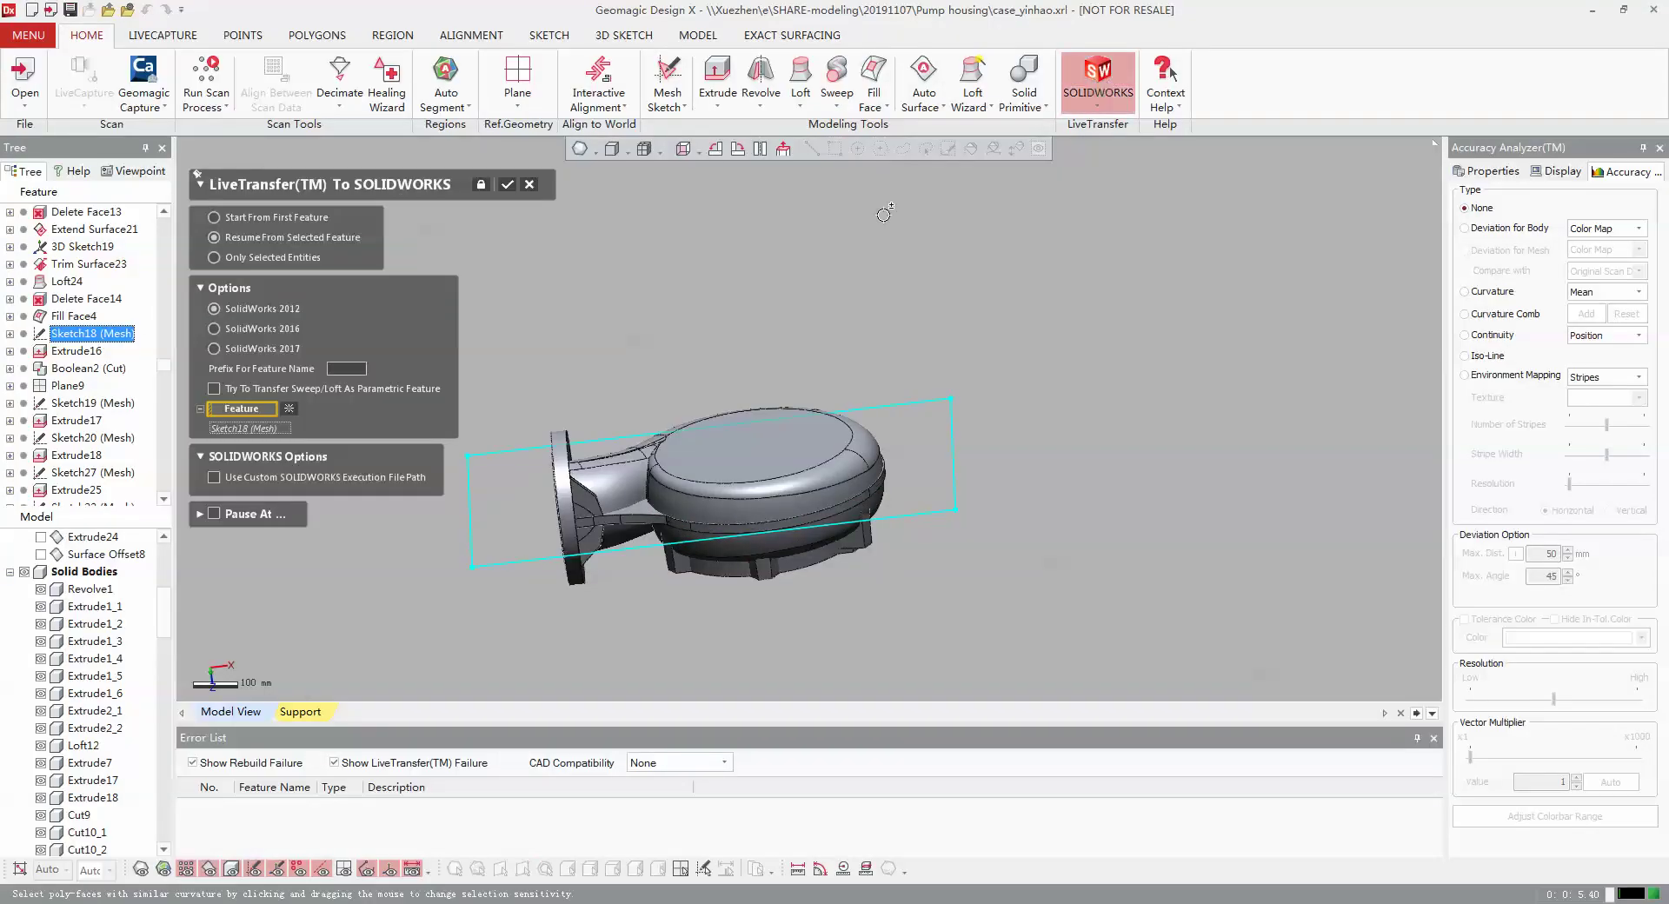
{"action": "left_click", "coordinate": [507, 186]}
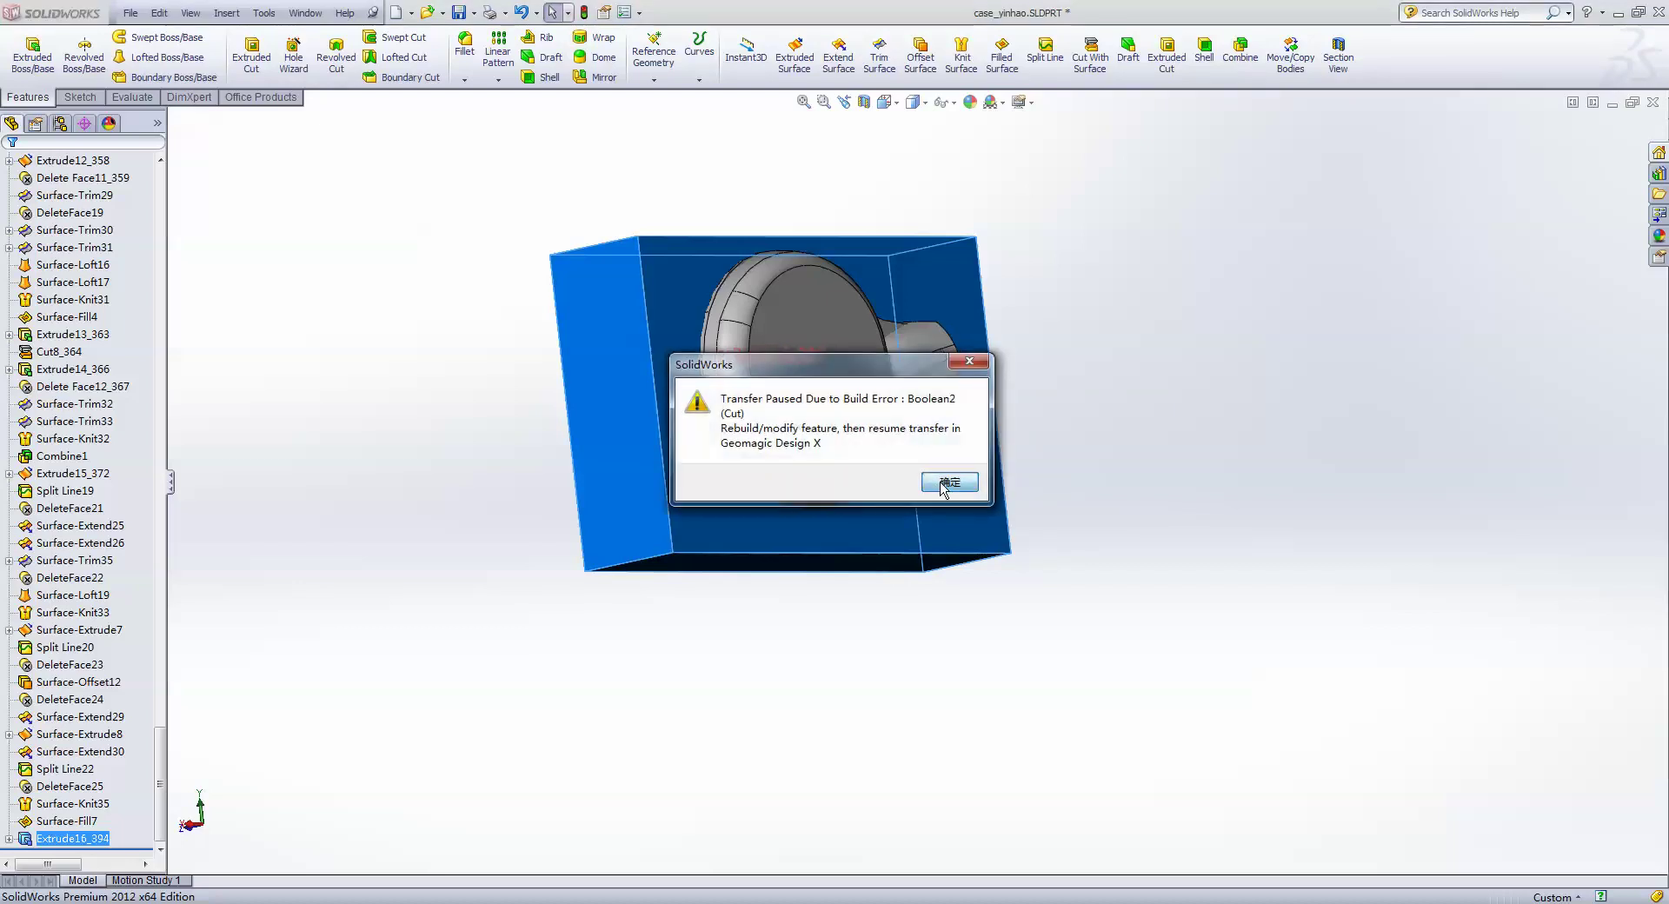
- Dismiss the Boolean2 error and subtract Extrude16_394 from the Surface-Fill7 body as Combine2
{"action": "left_click", "coordinate": [948, 484]}
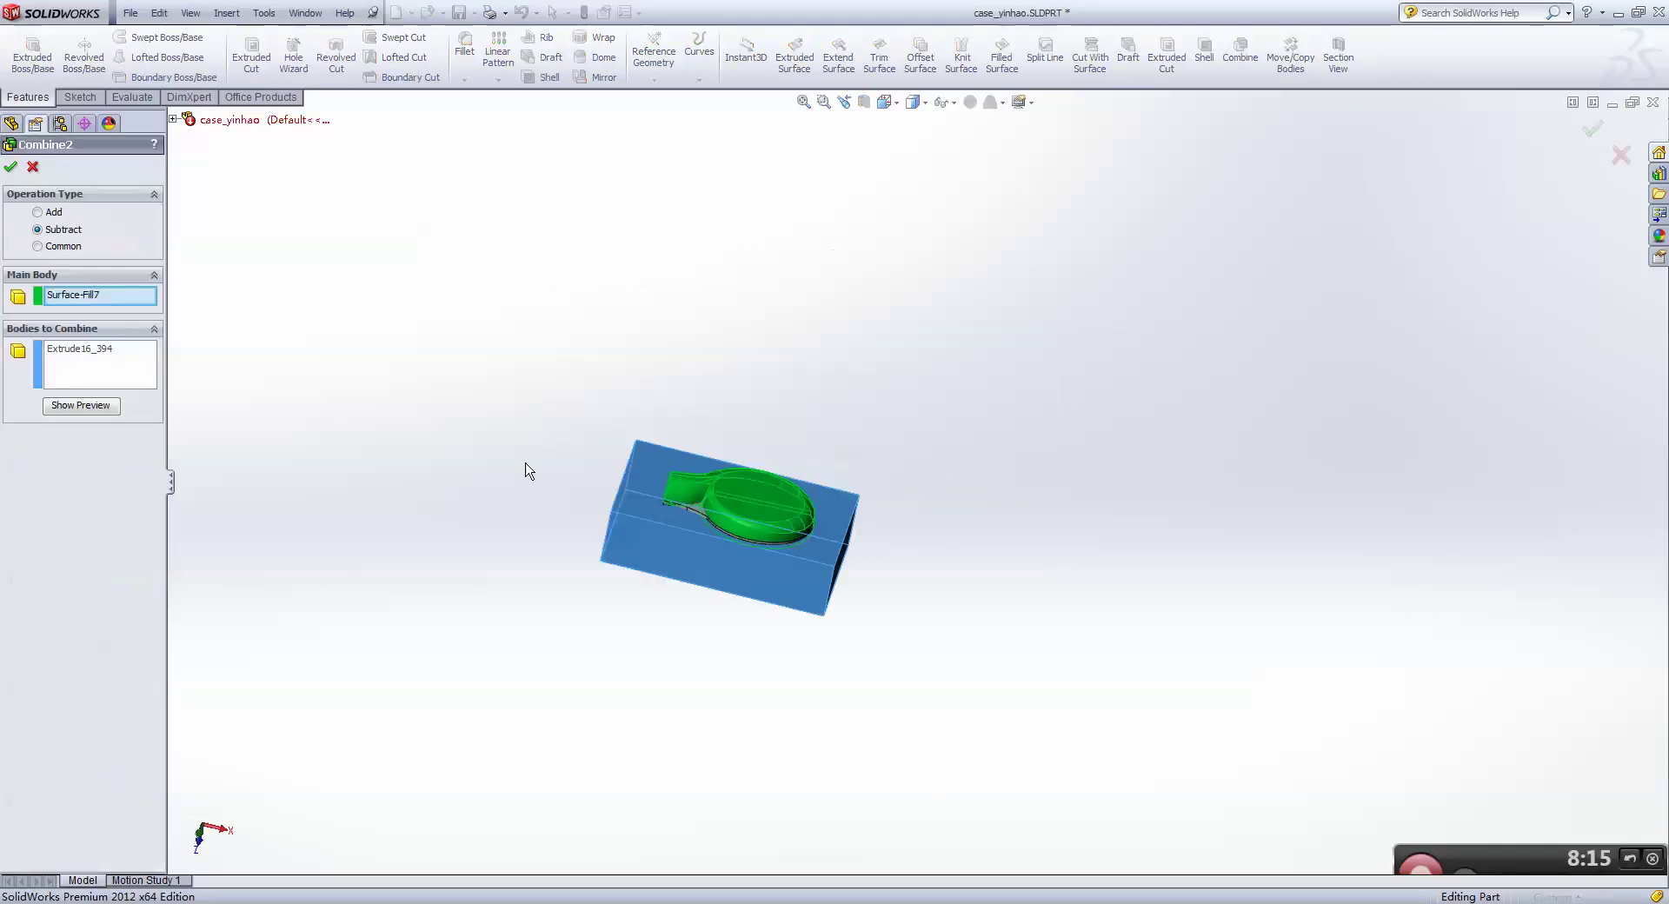
{"action": "left_click", "coordinate": [12, 168]}
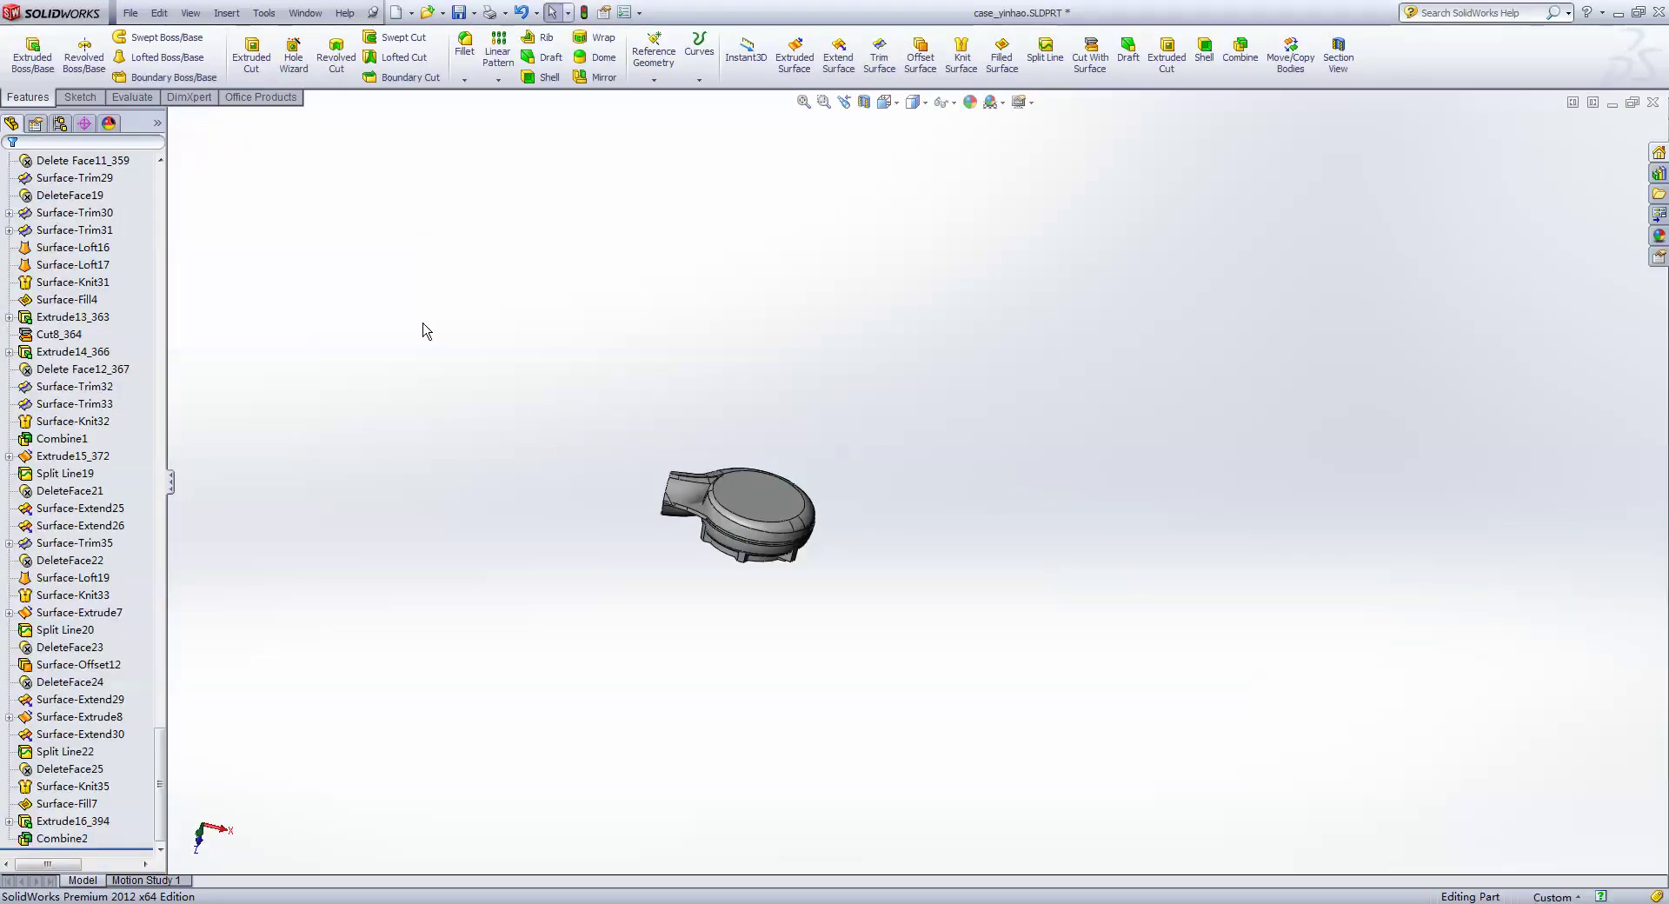
{"action": "middle_click_drag", "start_coordinate": [470, 398], "coordinate": [550, 414]}
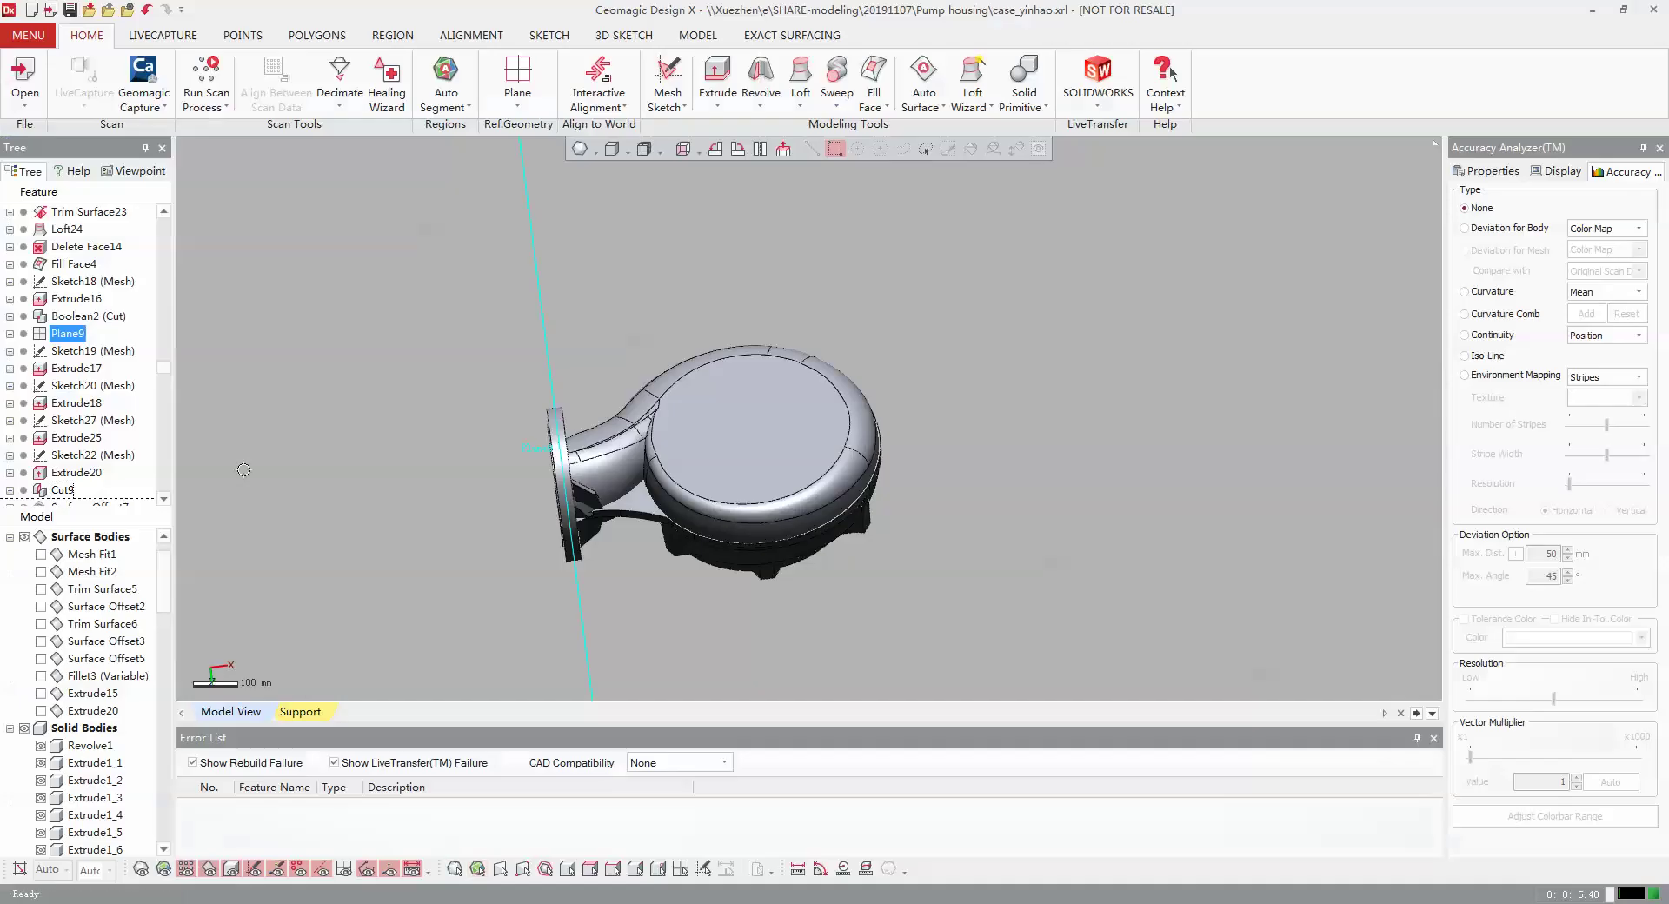
- Resume the LiveTransfer to SOLIDWORKS from Plane9 in the Design X feature tree
{"action": "left_click", "coordinate": [67, 334]}
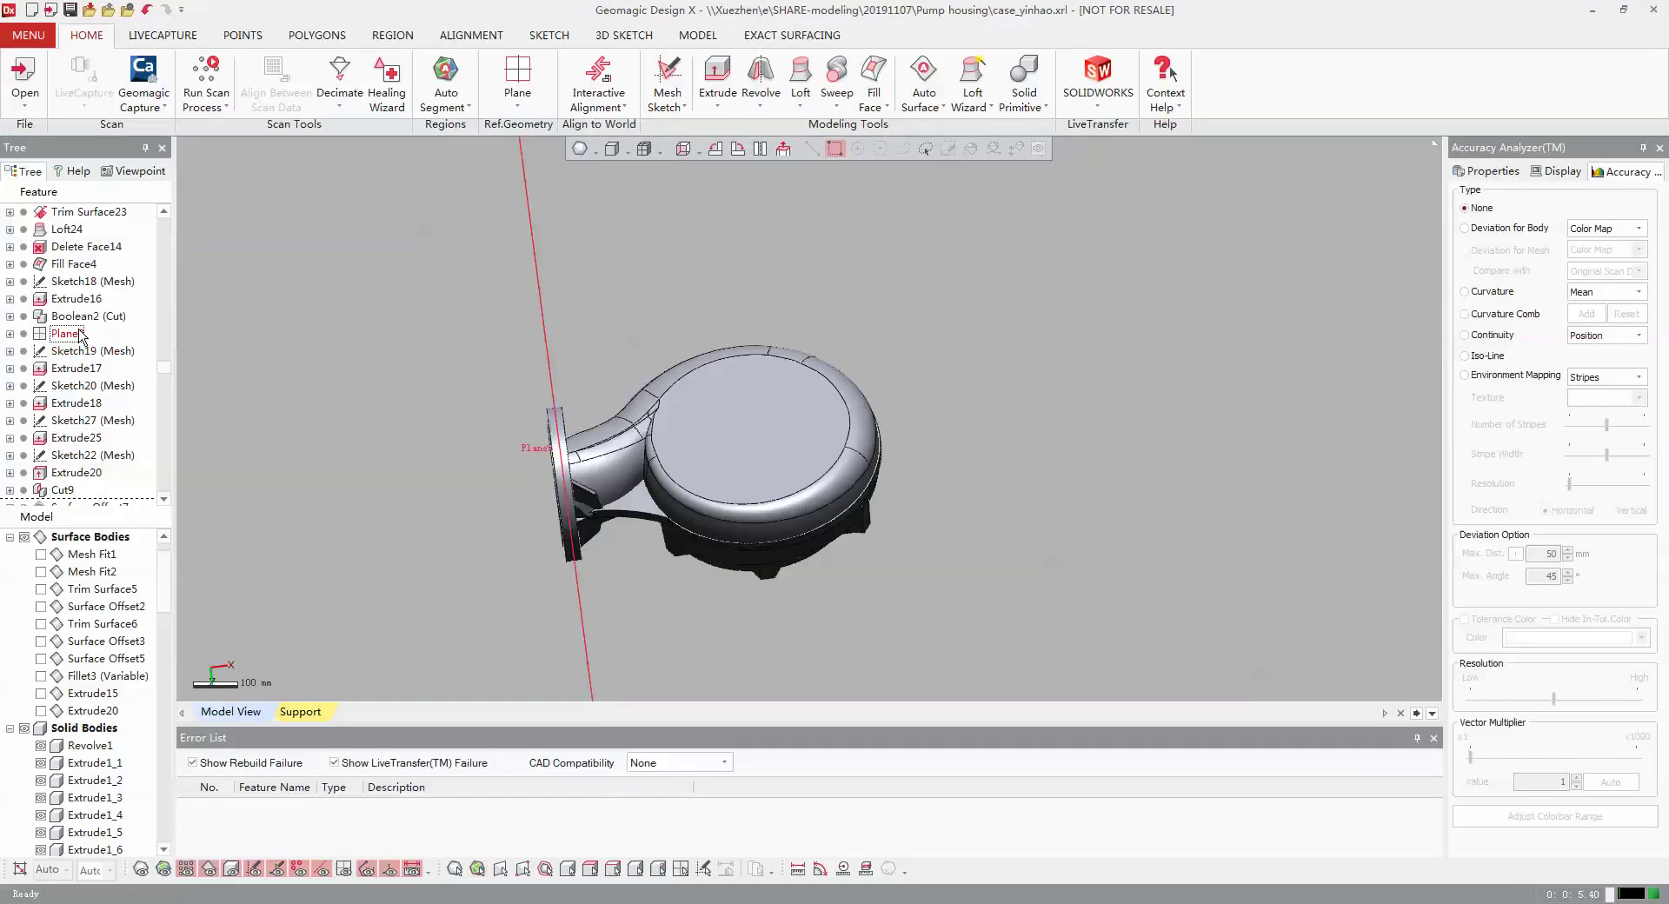
{"action": "left_click", "coordinate": [1098, 83]}
{"action": "left_click", "coordinate": [508, 185]}
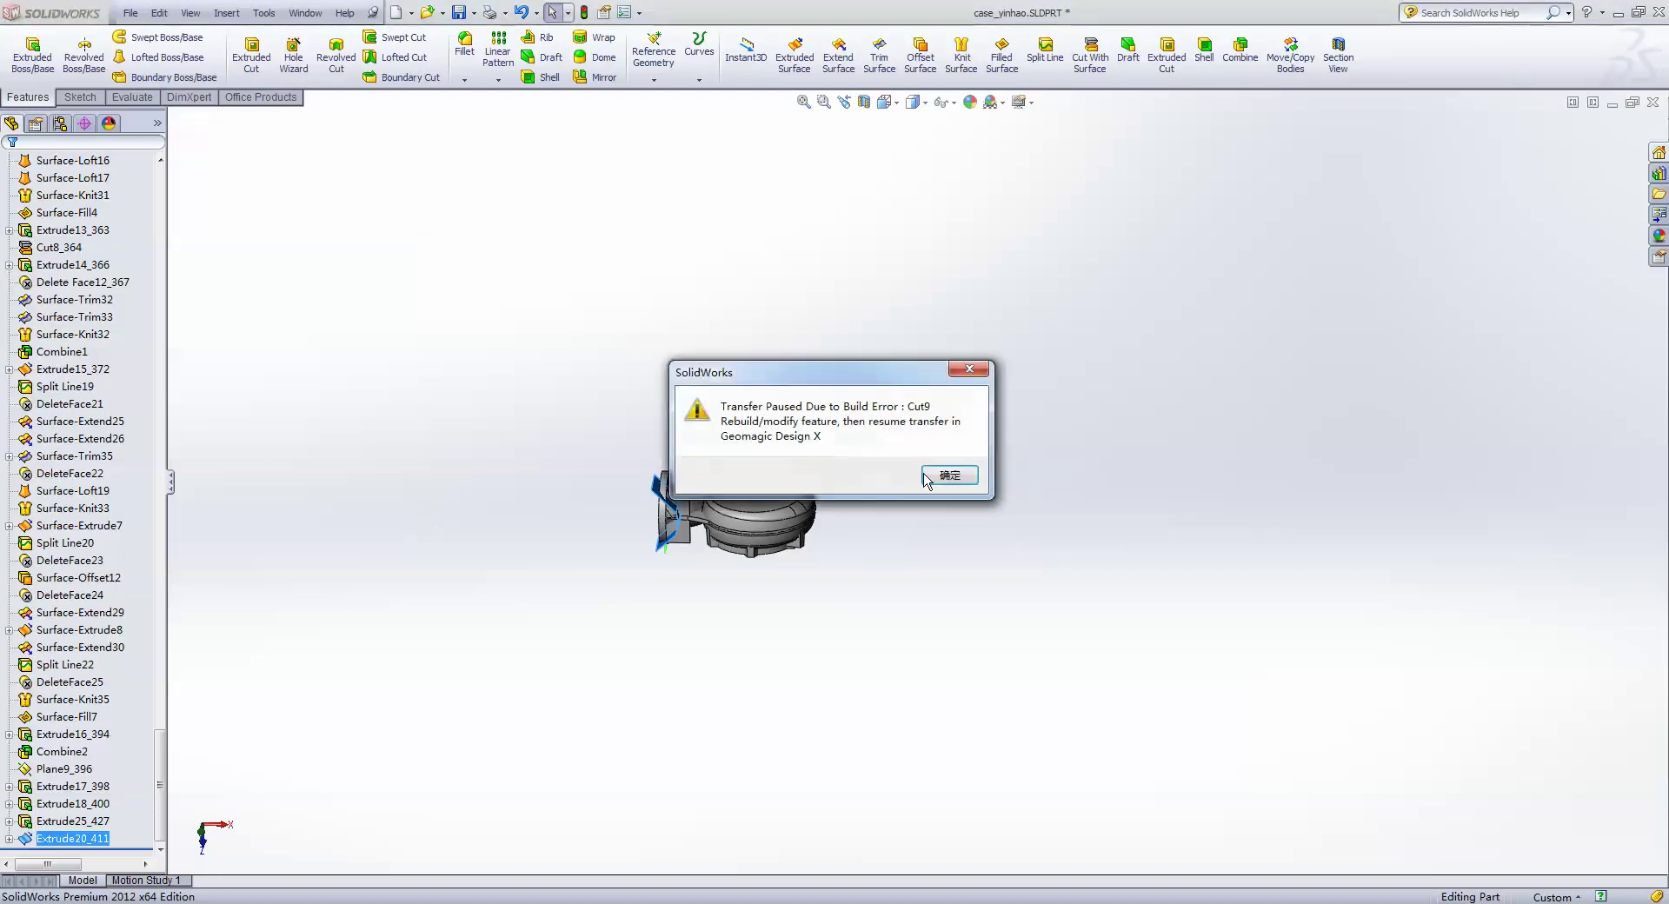
- Dismiss the Cut9 error and cut body Extrude25_427 with the Extrude20_411 surface, creating SurfaceCut11
{"action": "left_click", "coordinate": [926, 480]}
{"action": "mouse_move", "coordinate": [849, 417]}
{"action": "middle_mouse_down"}
{"action": "mouse_move", "coordinate": [773, 433]}
{"action": "mouse_move", "coordinate": [782, 409]}
{"action": "middle_mouse_up"}
{"action": "scroll", "coordinate": [773, 434], "scroll_direction": "down", "scroll_amount": 3}
{"action": "scroll", "coordinate": [782, 408], "scroll_direction": "up", "scroll_amount": 3}
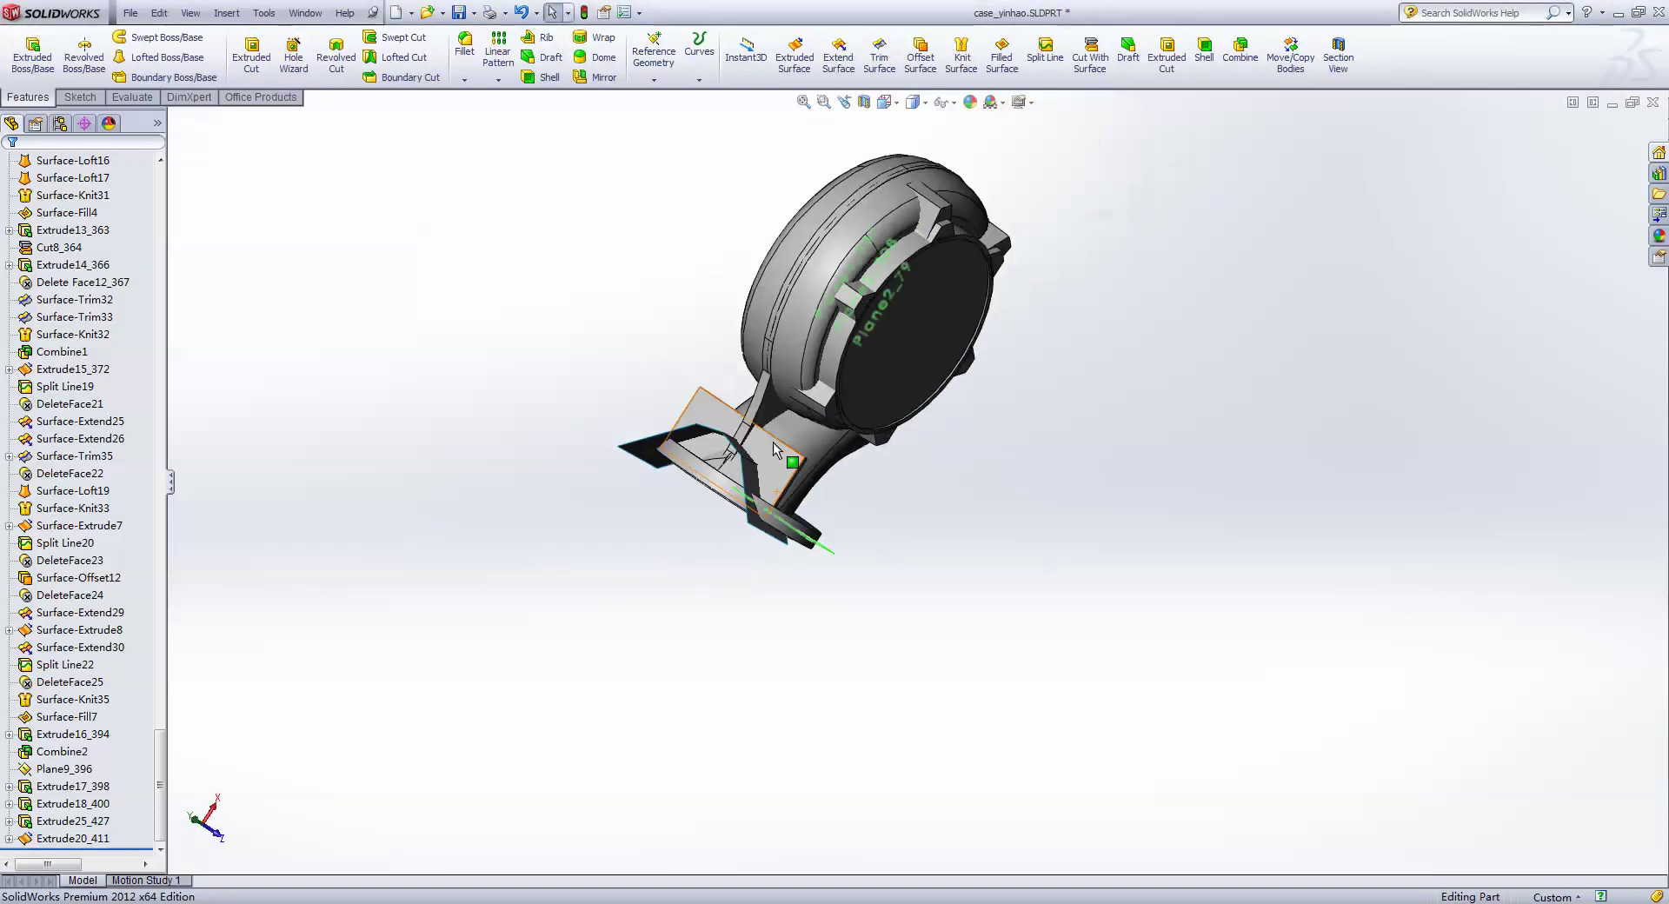
{"action": "left_click", "coordinate": [1091, 61]}
{"action": "middle_click_drag", "start_coordinate": [478, 402], "coordinate": [522, 435]}
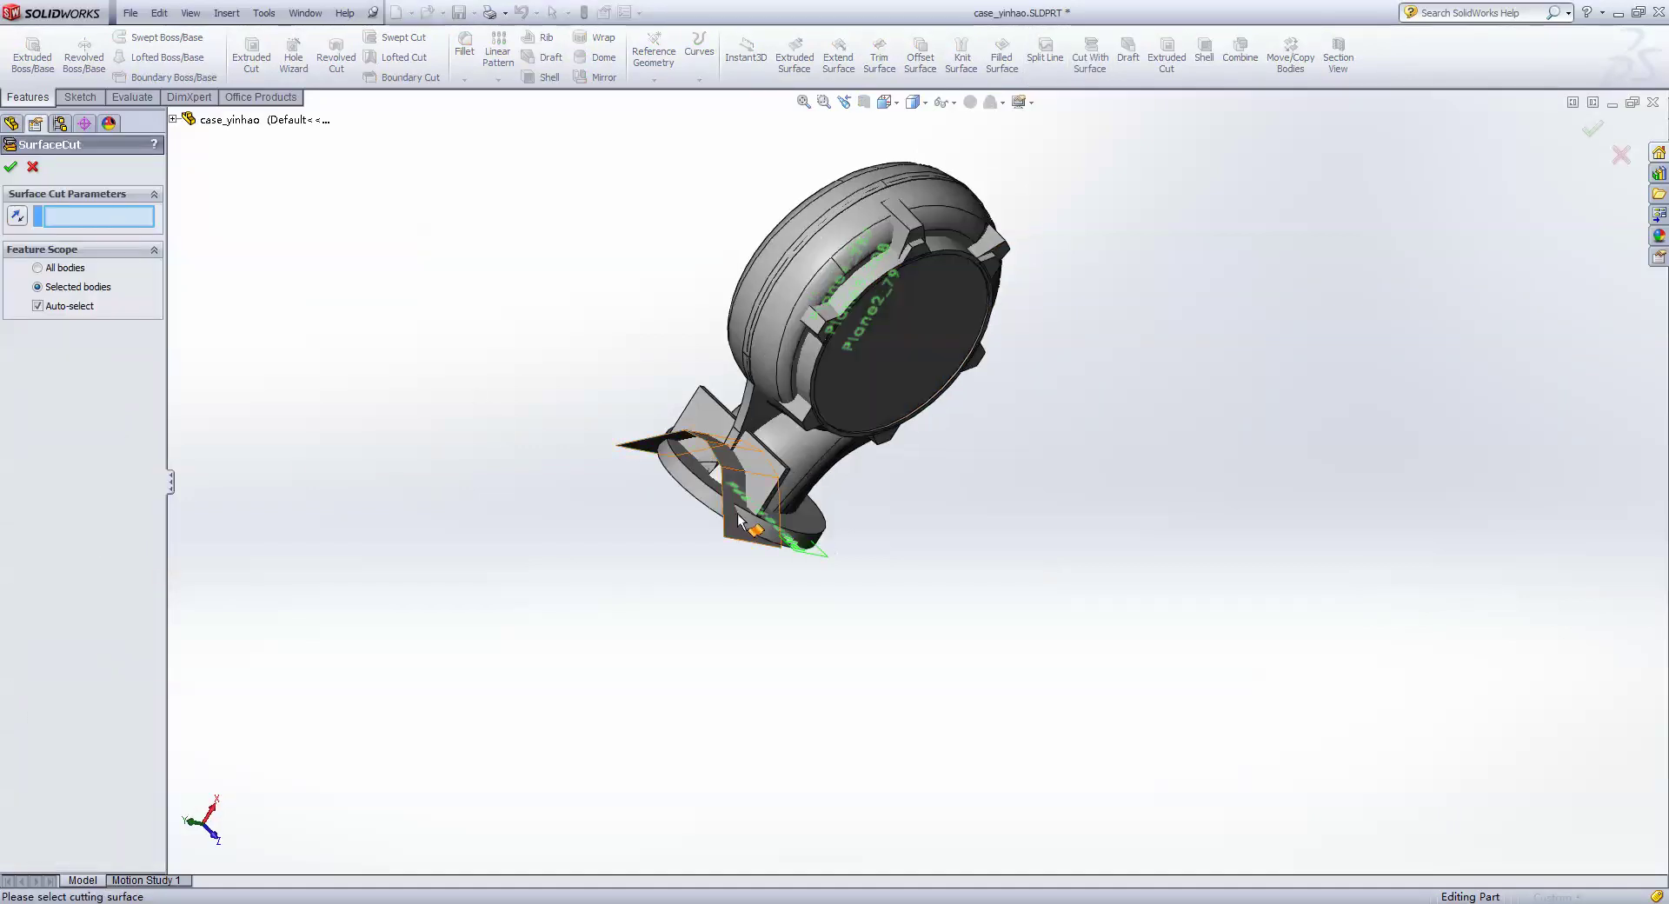
{"action": "left_click", "coordinate": [739, 495]}
{"action": "left_click", "coordinate": [37, 306]}
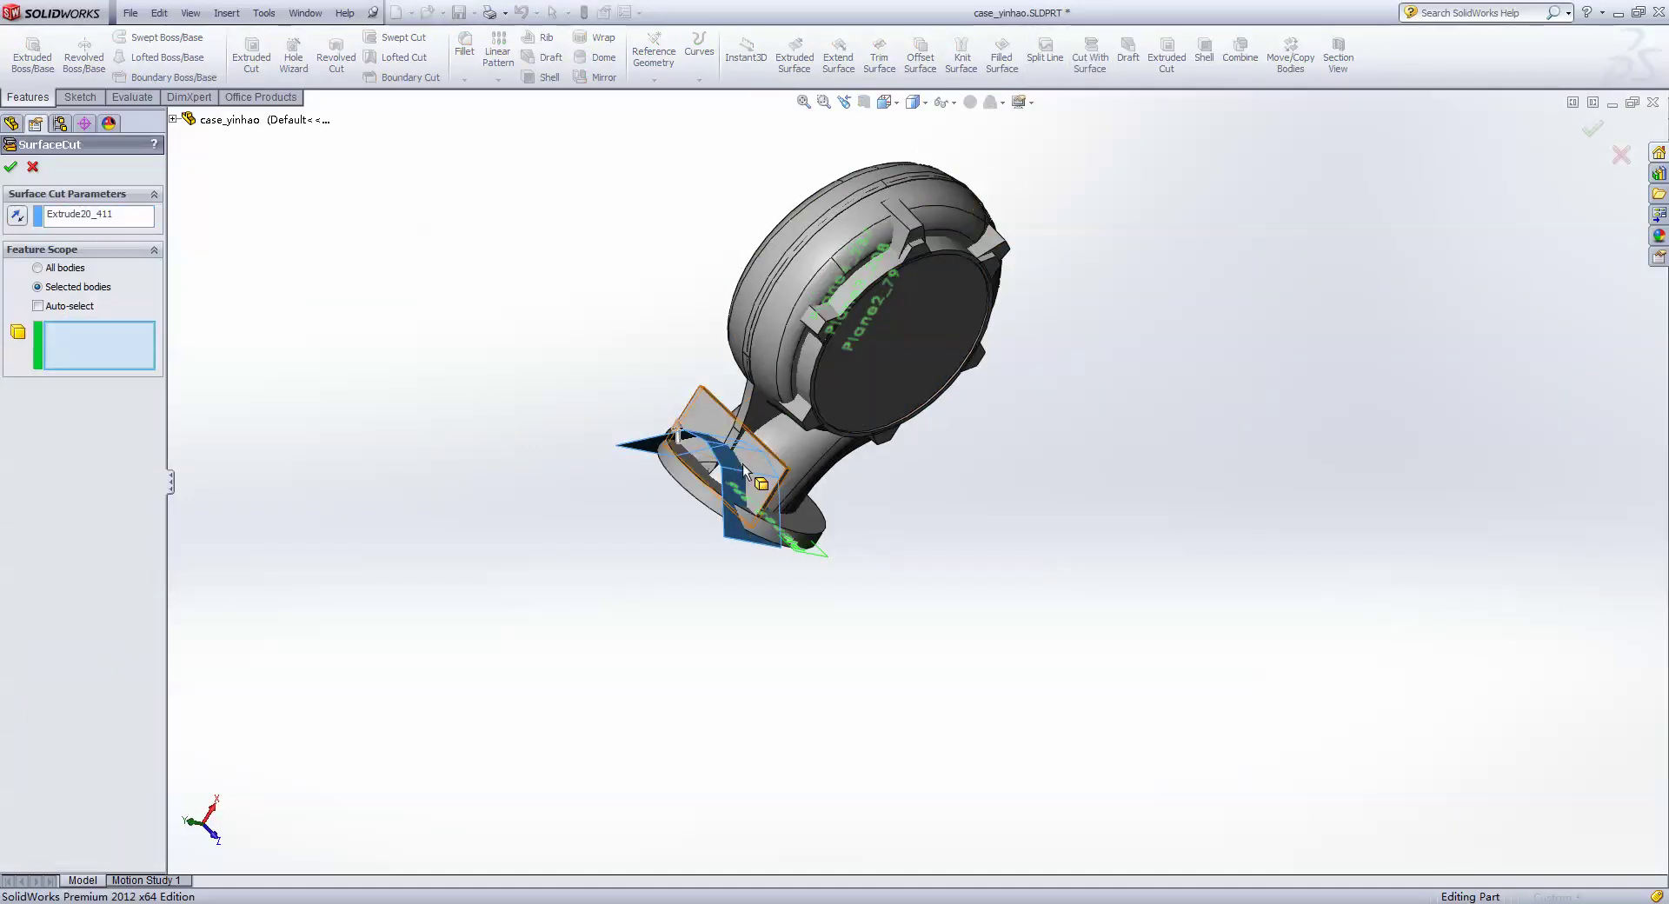
{"action": "left_click", "coordinate": [722, 413]}
{"action": "left_click", "coordinate": [10, 166]}
{"action": "mouse_move", "coordinate": [391, 446]}
{"action": "middle_mouse_down"}
{"action": "mouse_move", "coordinate": [519, 441]}
{"action": "mouse_move", "coordinate": [645, 579]}
{"action": "middle_mouse_up"}
- Hide the Extrude20_411 cutting surface and begin an offset surface
{"action": "left_click", "coordinate": [711, 501]}
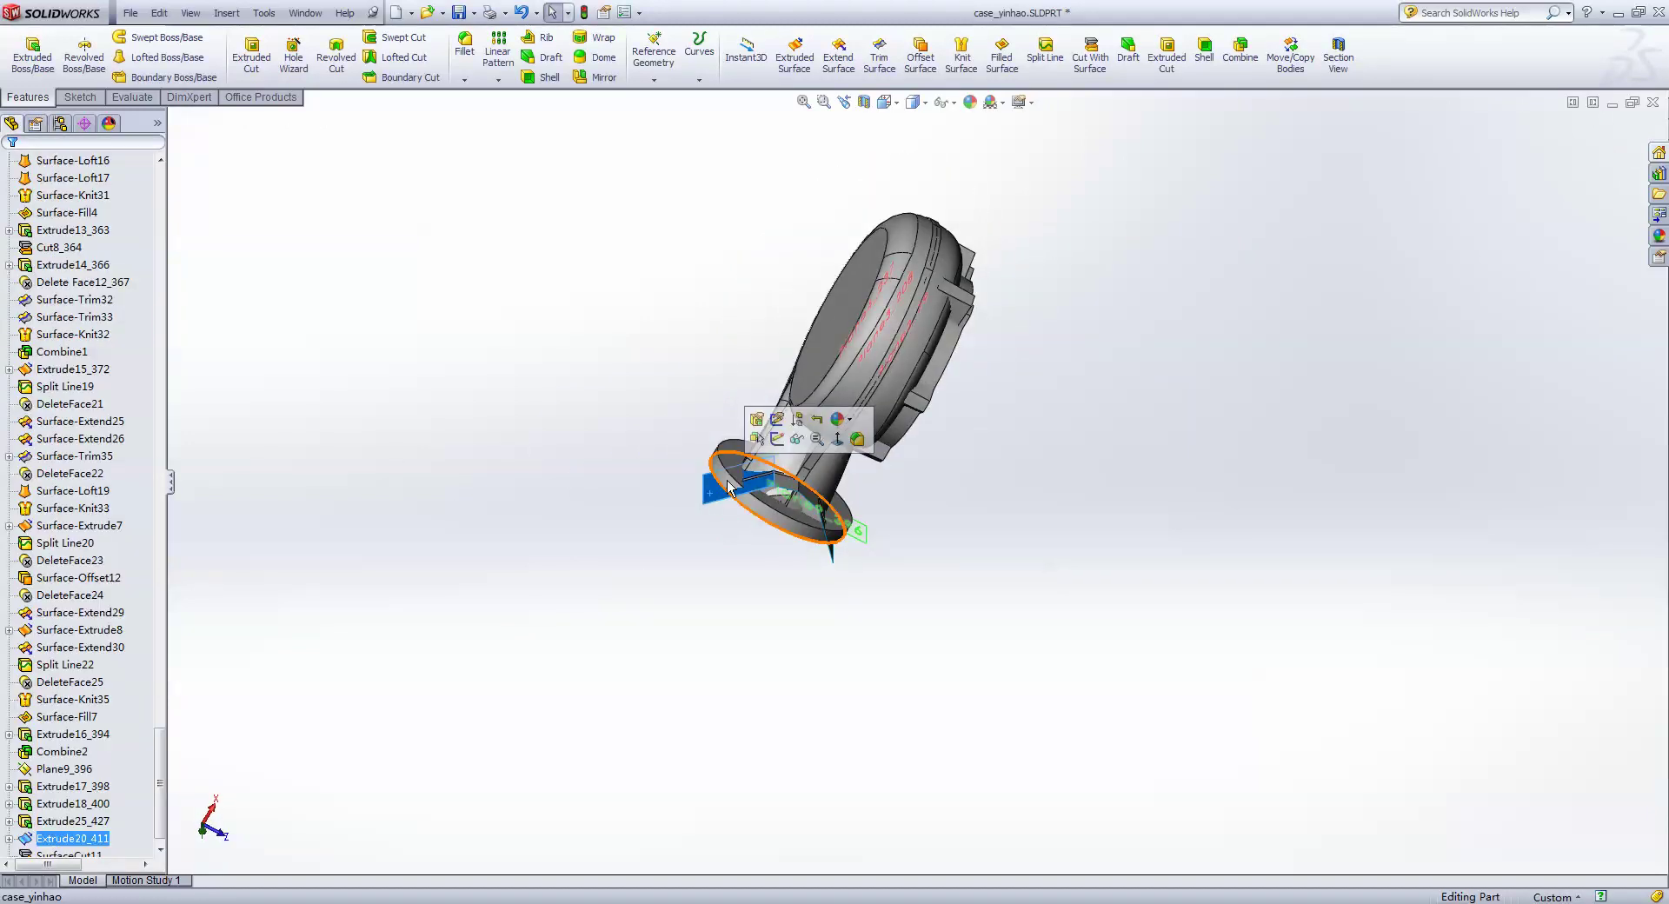
{"action": "left_click", "coordinate": [786, 421]}
{"action": "middle_click_drag", "start_coordinate": [980, 604], "coordinate": [931, 542]}
{"action": "scroll", "coordinate": [930, 541], "scroll_direction": "down", "scroll_amount": 4}
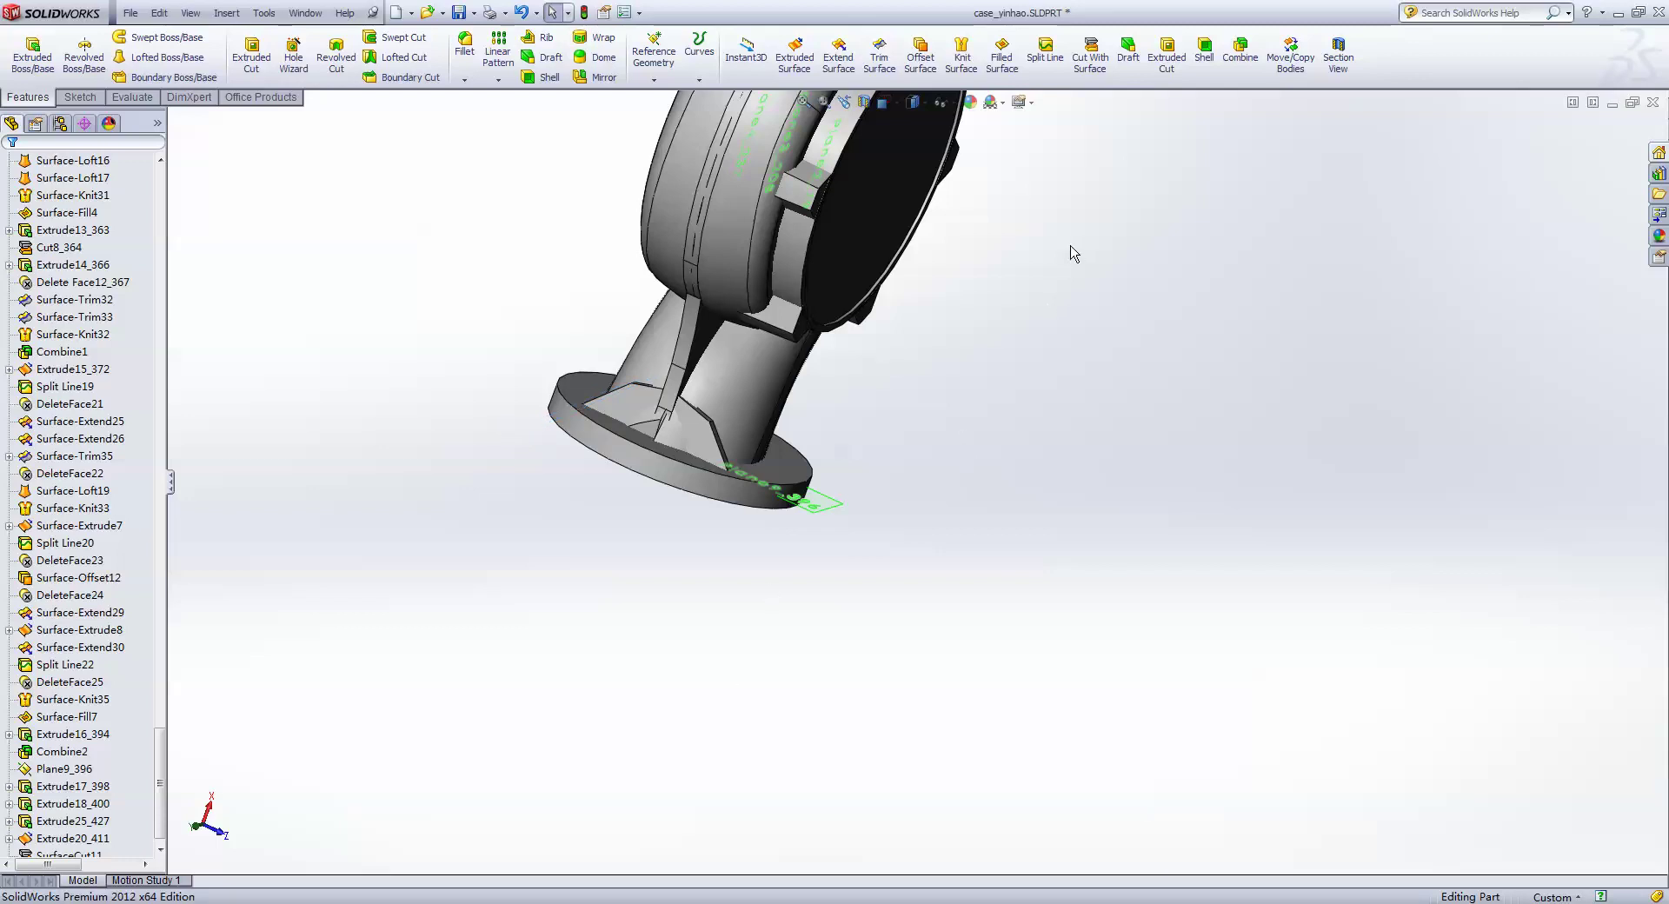
{"action": "left_click", "coordinate": [919, 57]}
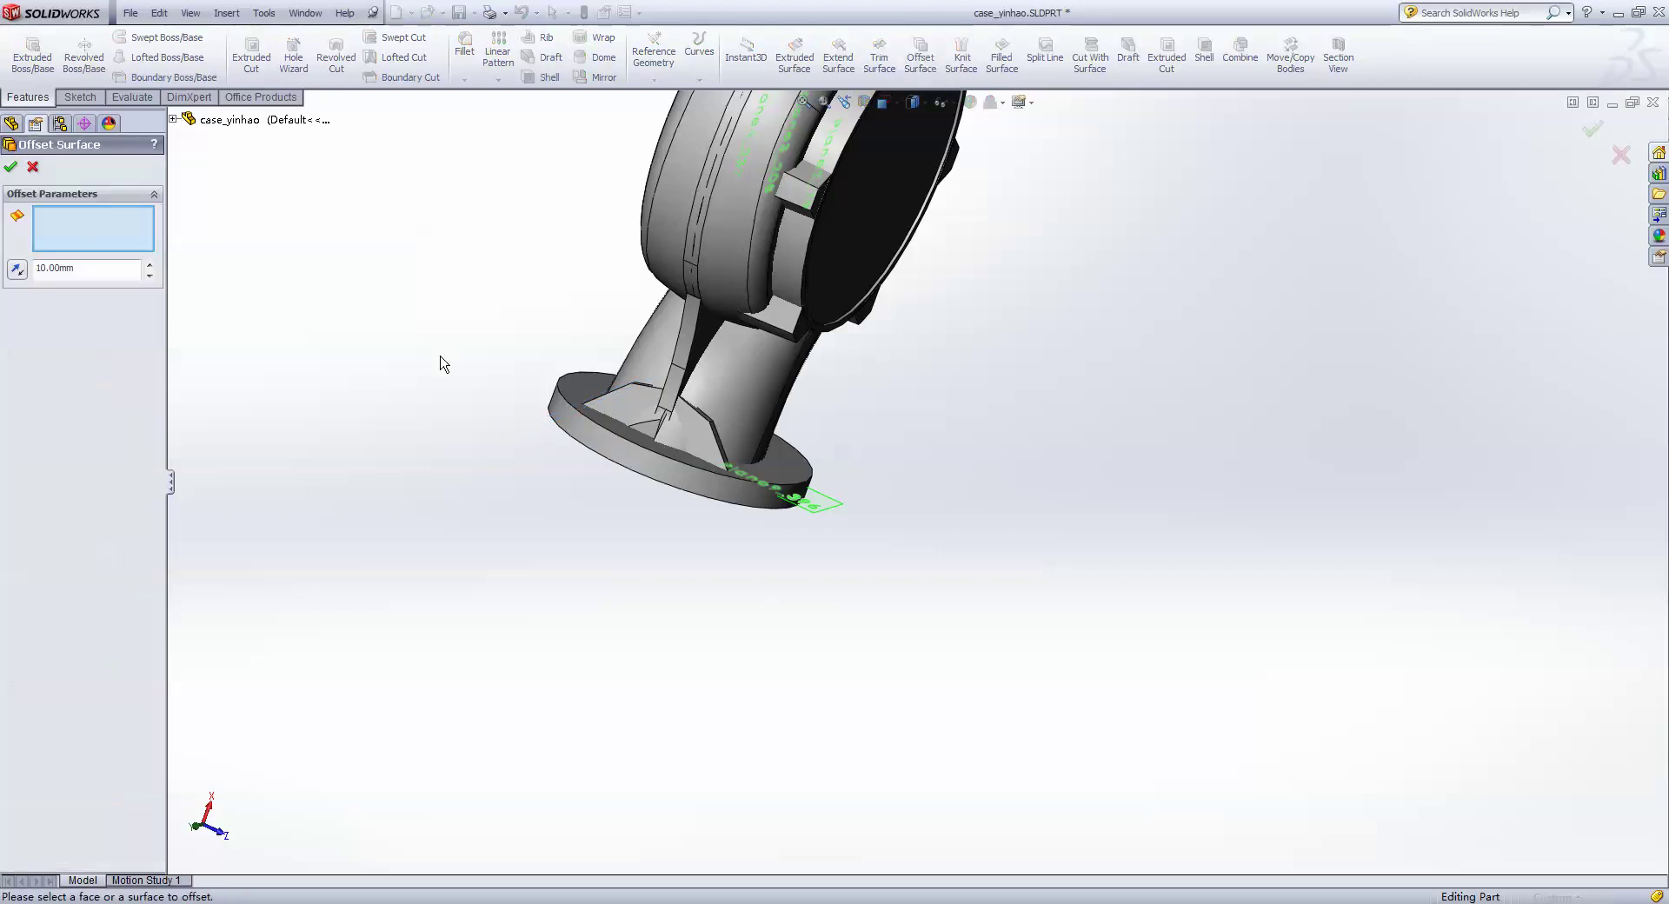
- Offset-copy the triangular flange face, then hide all 15 solid bodies so only surfaces show
{"action": "left_click", "coordinate": [639, 418]}
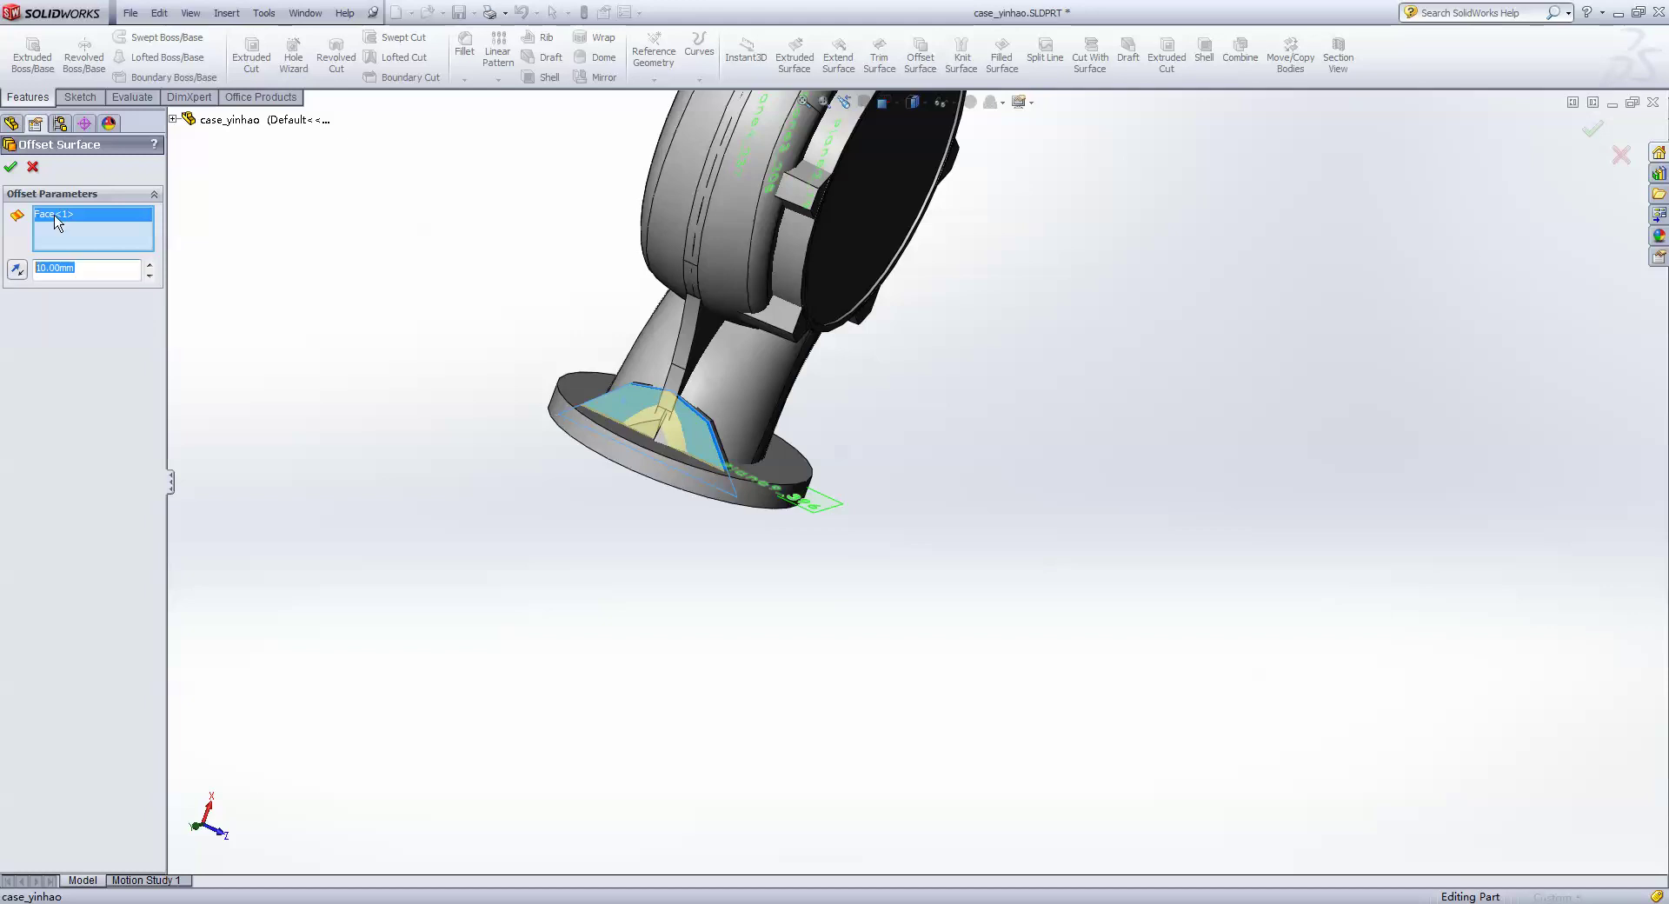
{"action": "key", "text": "Return"}
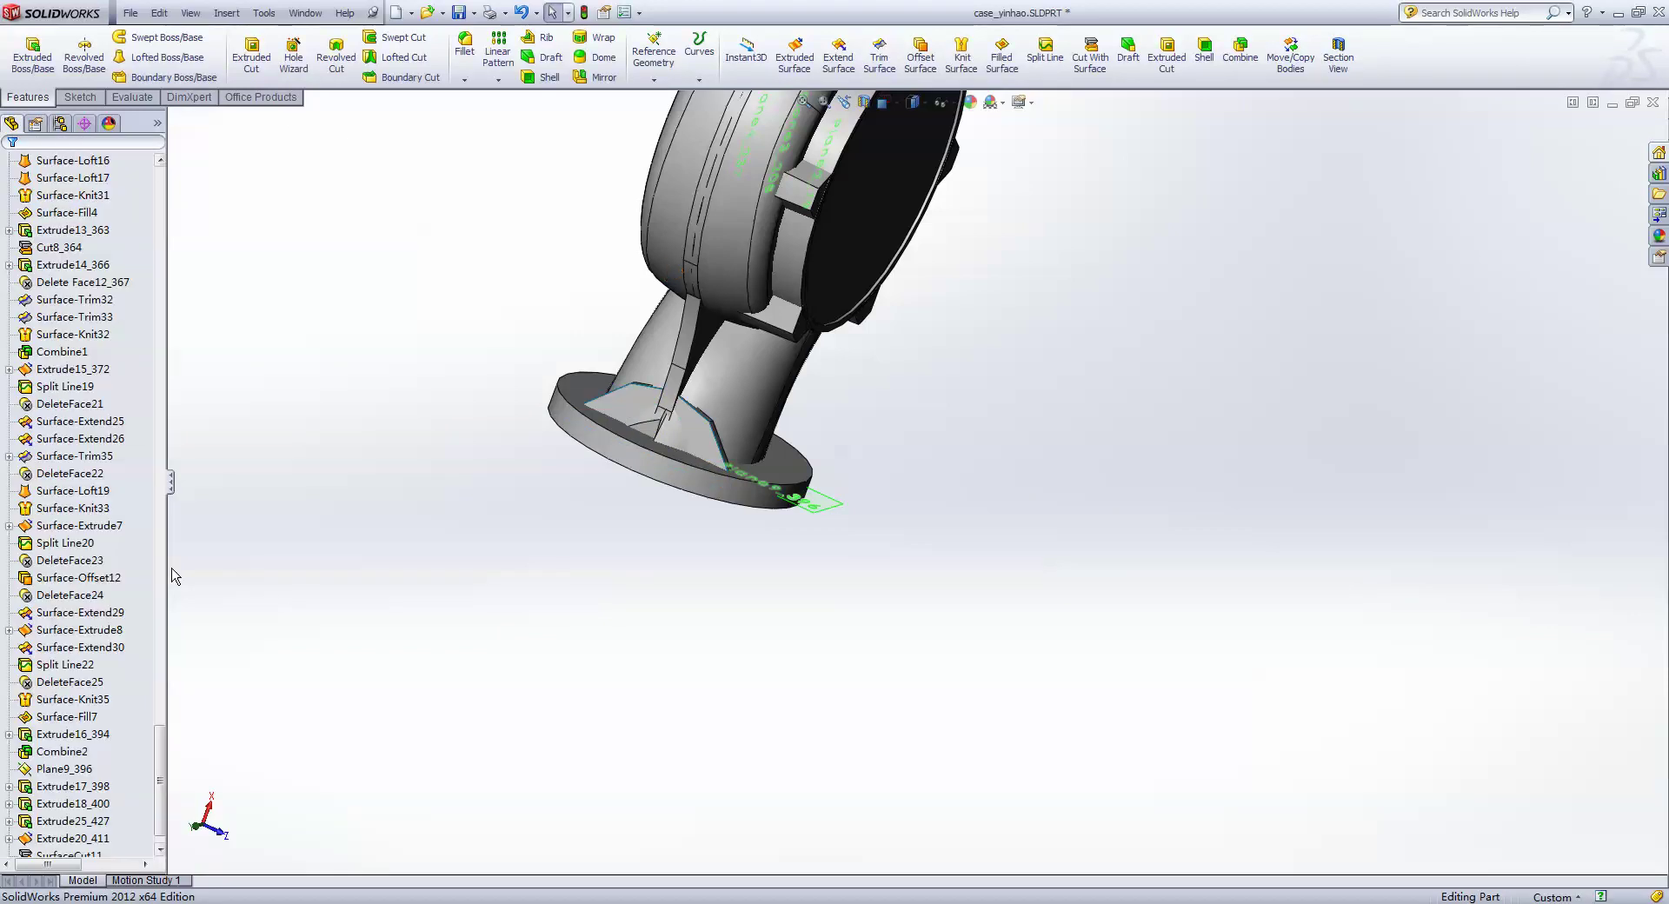
{"action": "left_click_drag", "start_coordinate": [159, 741], "coordinate": [159, 187]}
{"action": "left_click", "coordinate": [83, 230]}
{"action": "left_click", "coordinate": [99, 213], "text": "ctrl"}
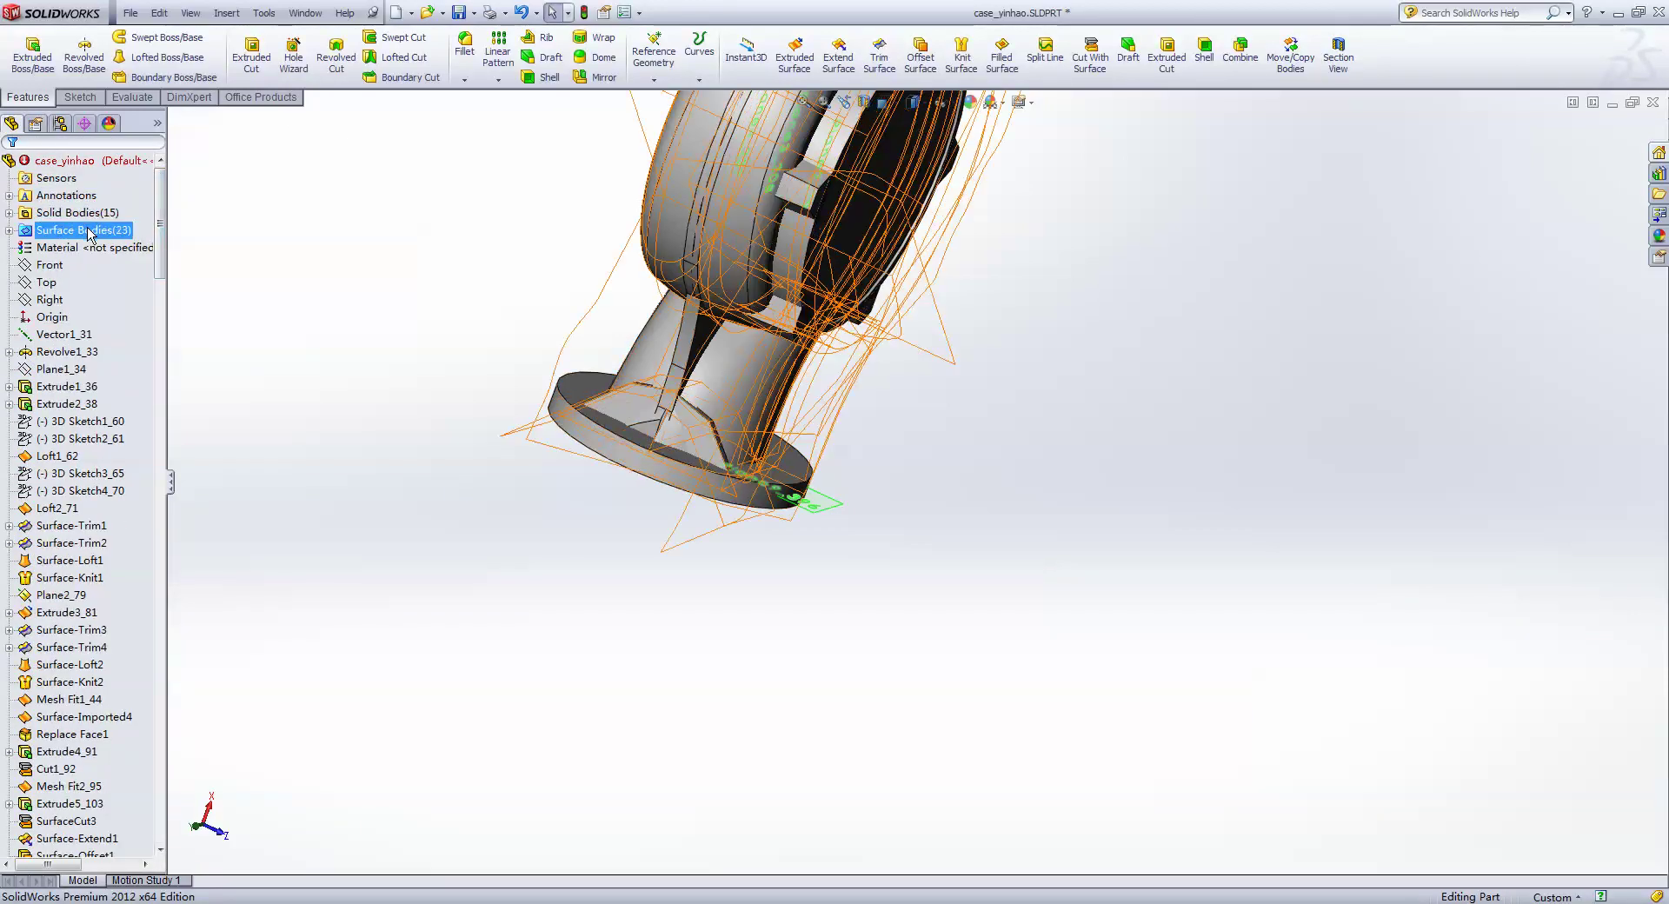
{"action": "left_click", "coordinate": [38, 217]}
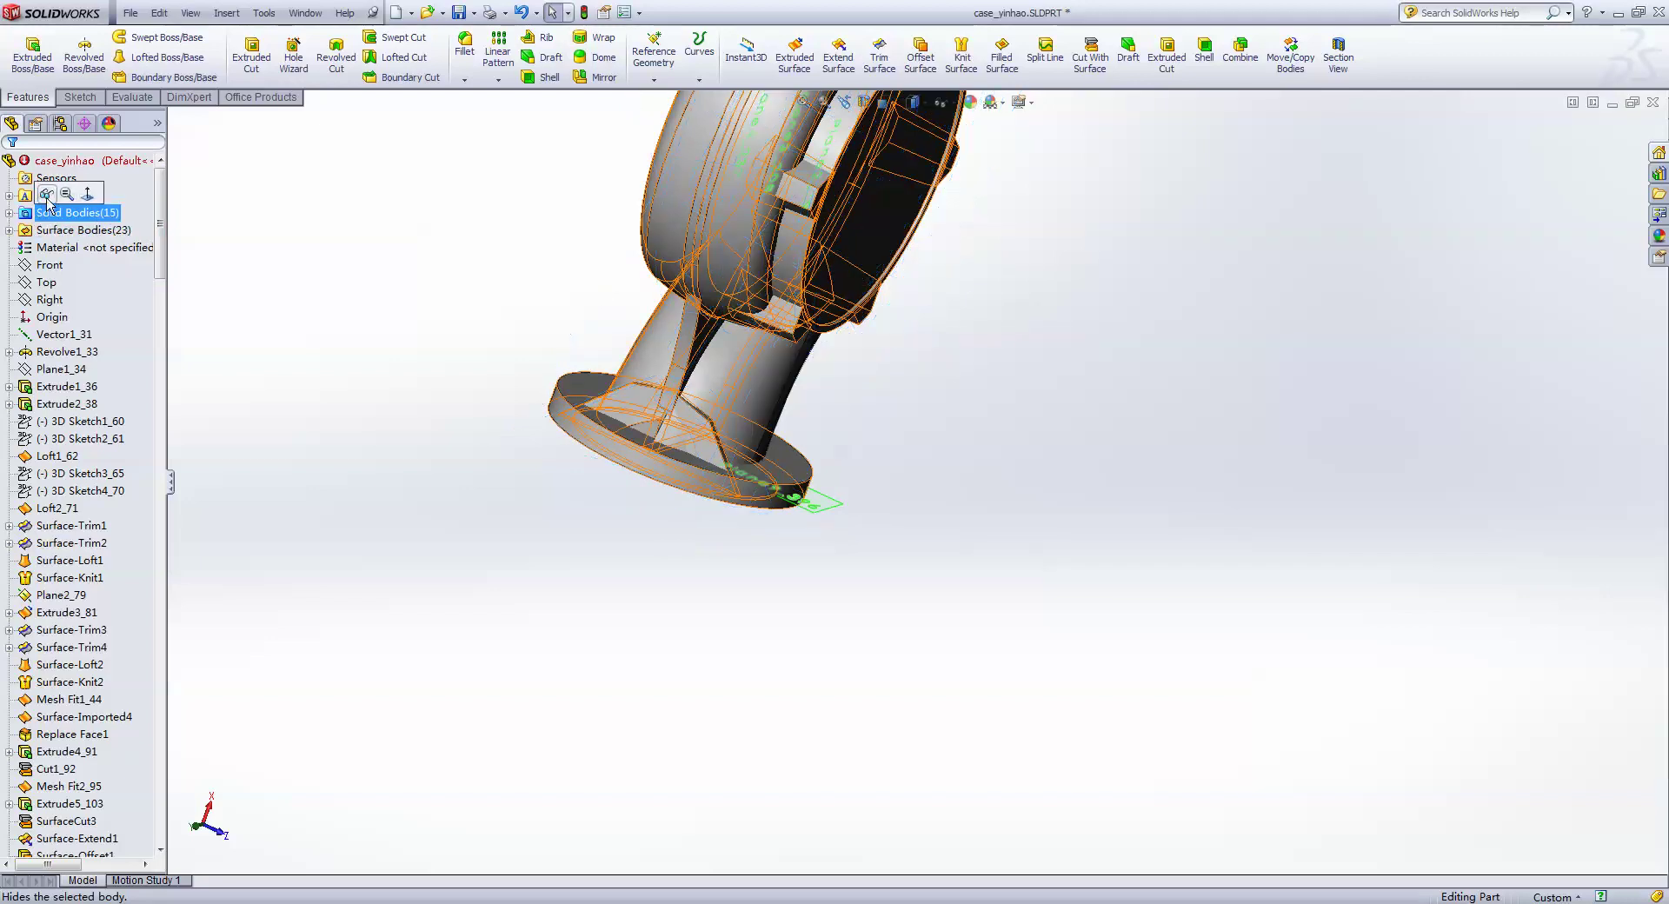
{"action": "left_click", "coordinate": [48, 202]}
{"action": "scroll", "coordinate": [654, 476], "scroll_direction": "down", "scroll_amount": 3}
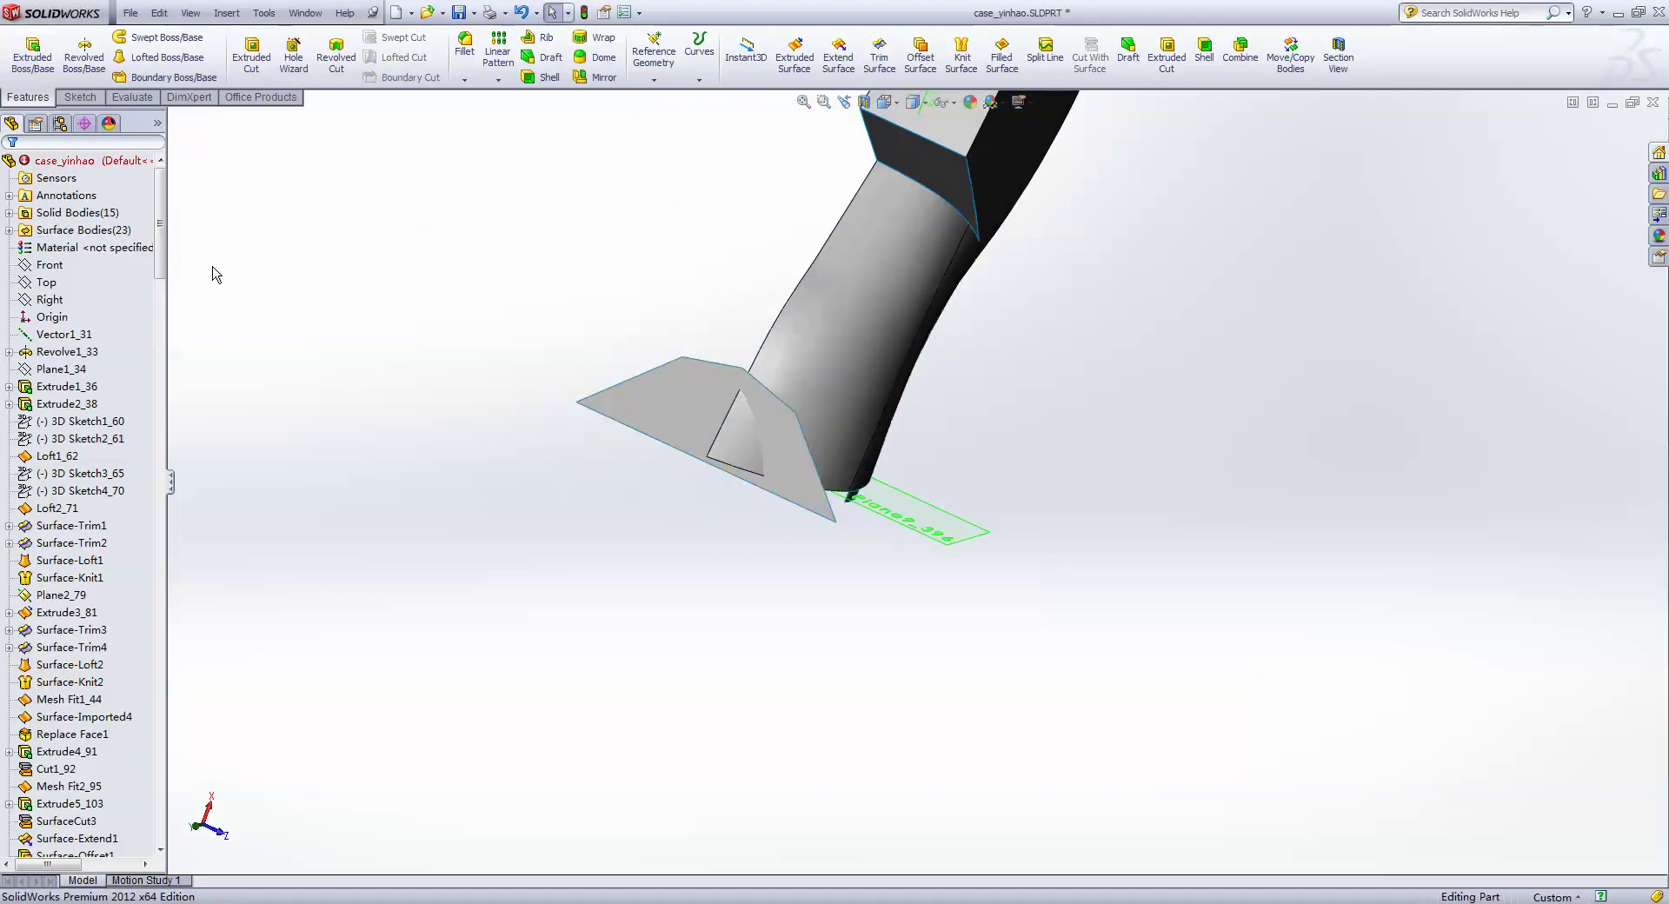
{"action": "left_click_drag", "start_coordinate": [159, 224], "coordinate": [159, 274]}
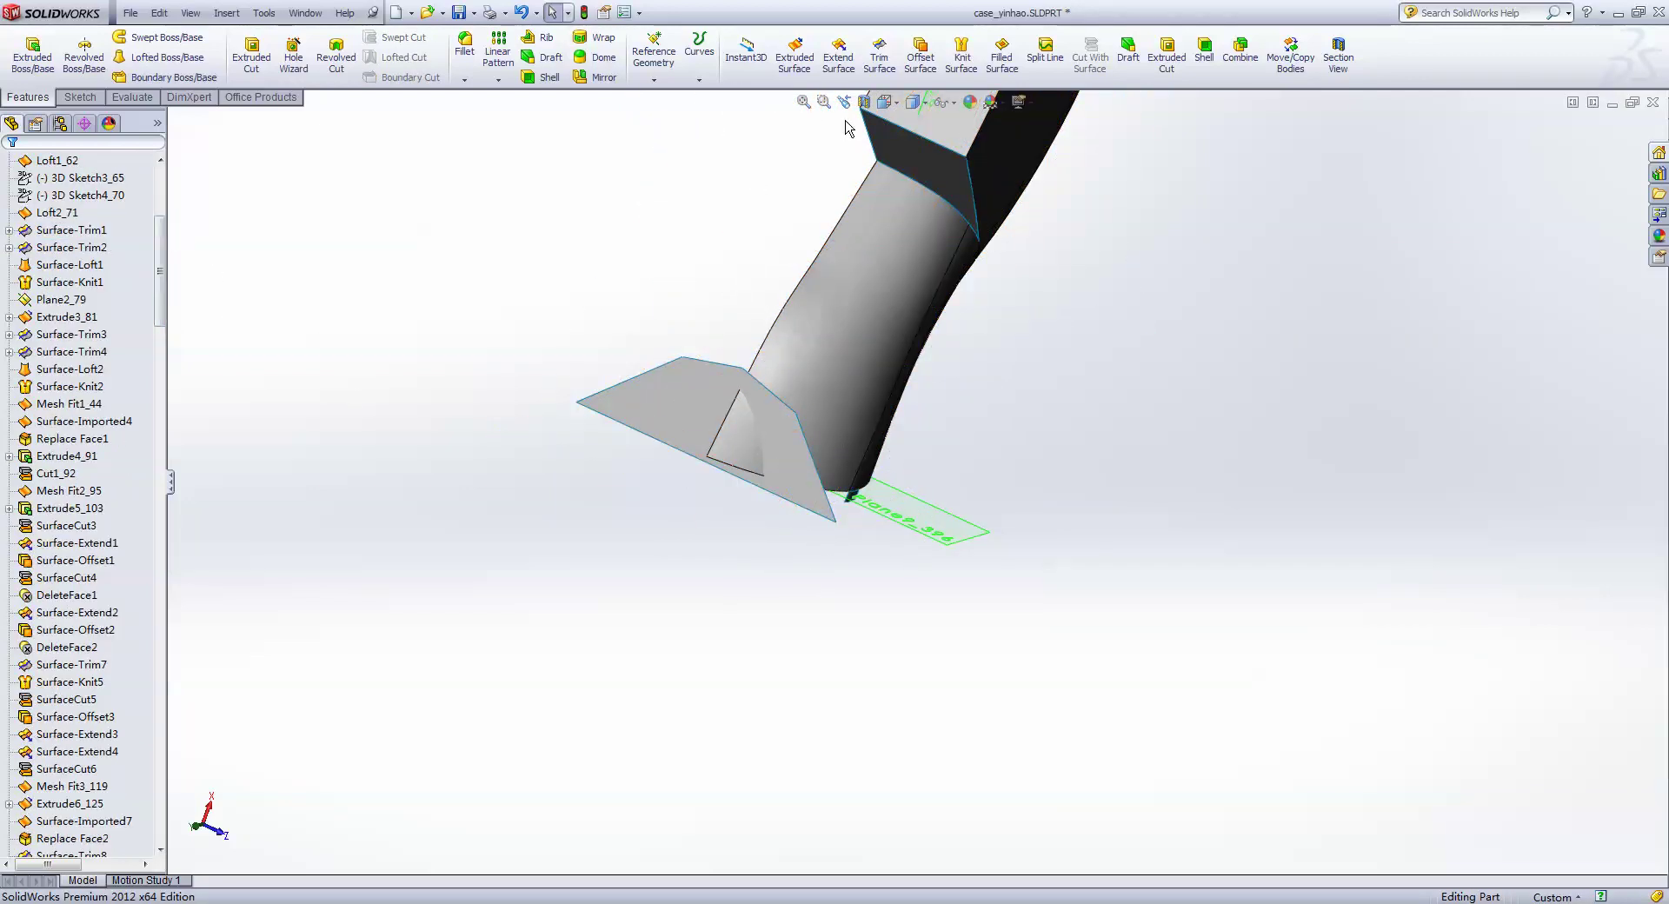
- Extend the triangular flange surface copy by 75 mm
{"action": "left_click", "coordinate": [838, 52]}
{"action": "left_click", "coordinate": [705, 384]}
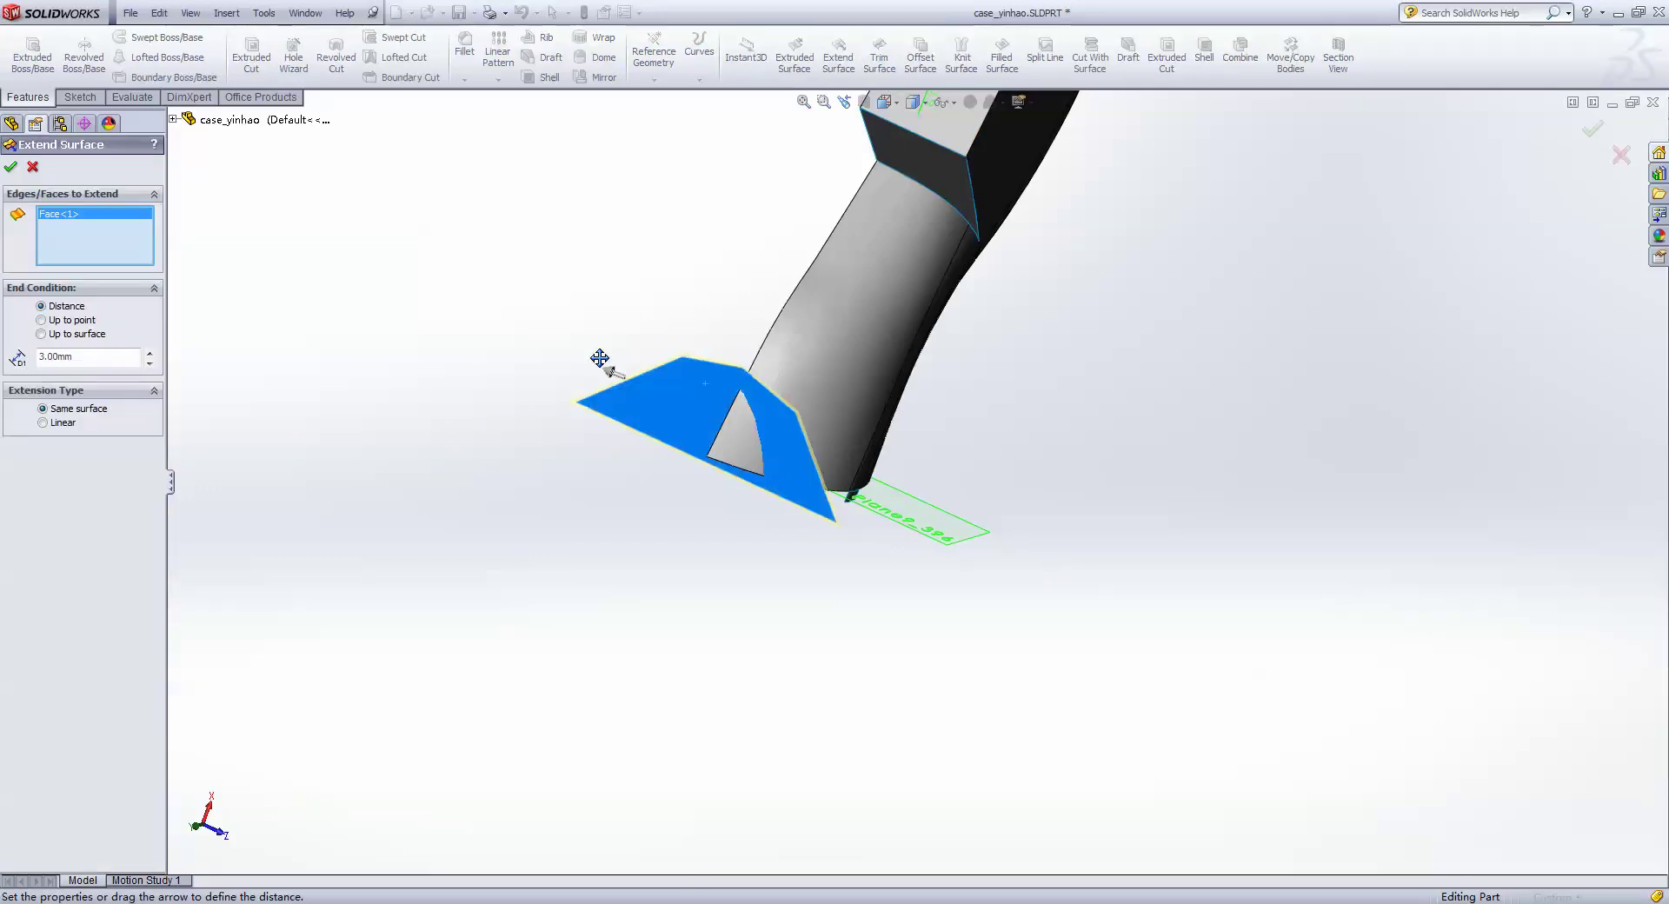
{"action": "left_click_drag", "start_coordinate": [713, 335], "coordinate": [509, 328]}
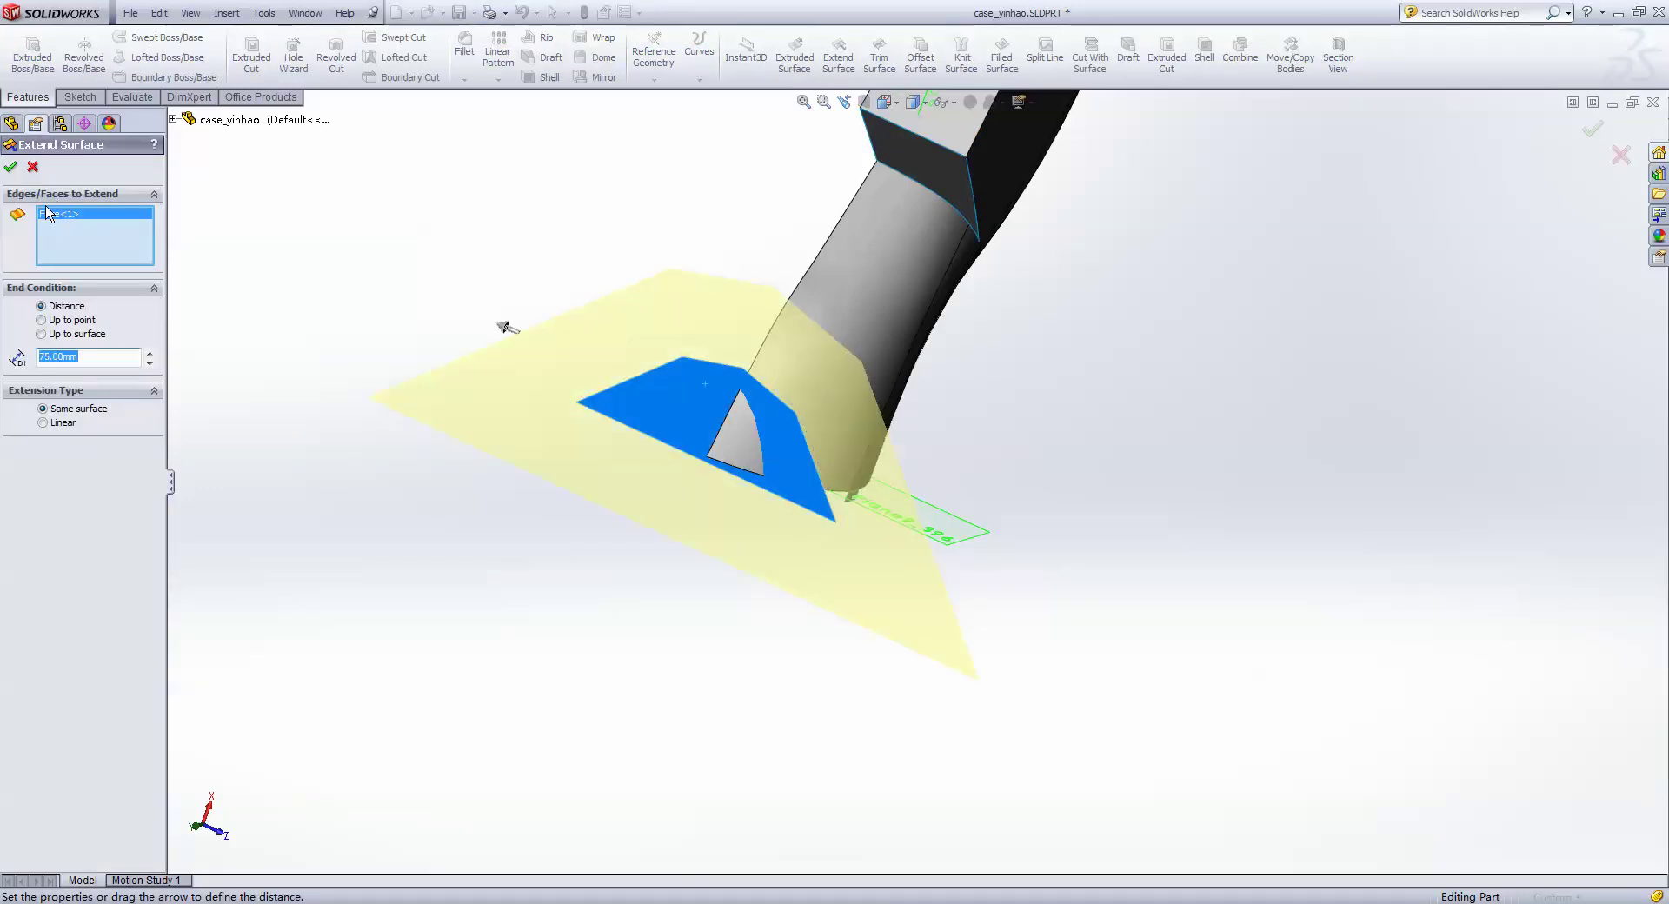
{"action": "left_click", "coordinate": [10, 166]}
- Show the Combine2 and Extrude7_213 bodies again and start a new Cut With Surface
{"action": "left_click_drag", "start_coordinate": [160, 276], "coordinate": [160, 214]}
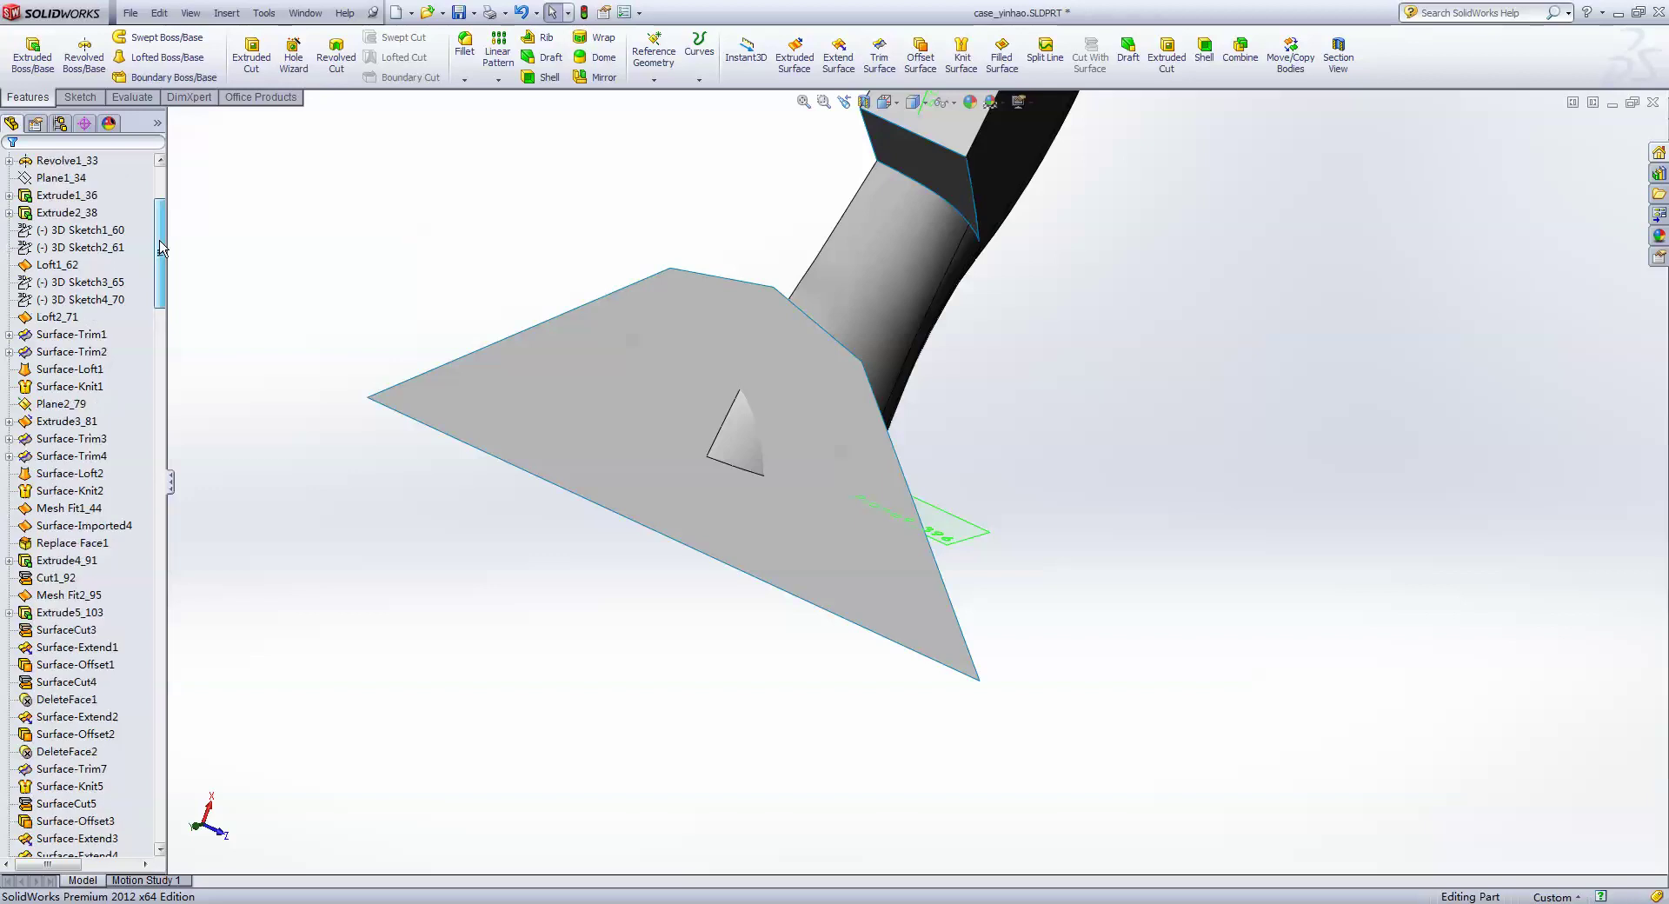
{"action": "scroll", "coordinate": [162, 215], "scroll_direction": "down", "scroll_amount": 1}
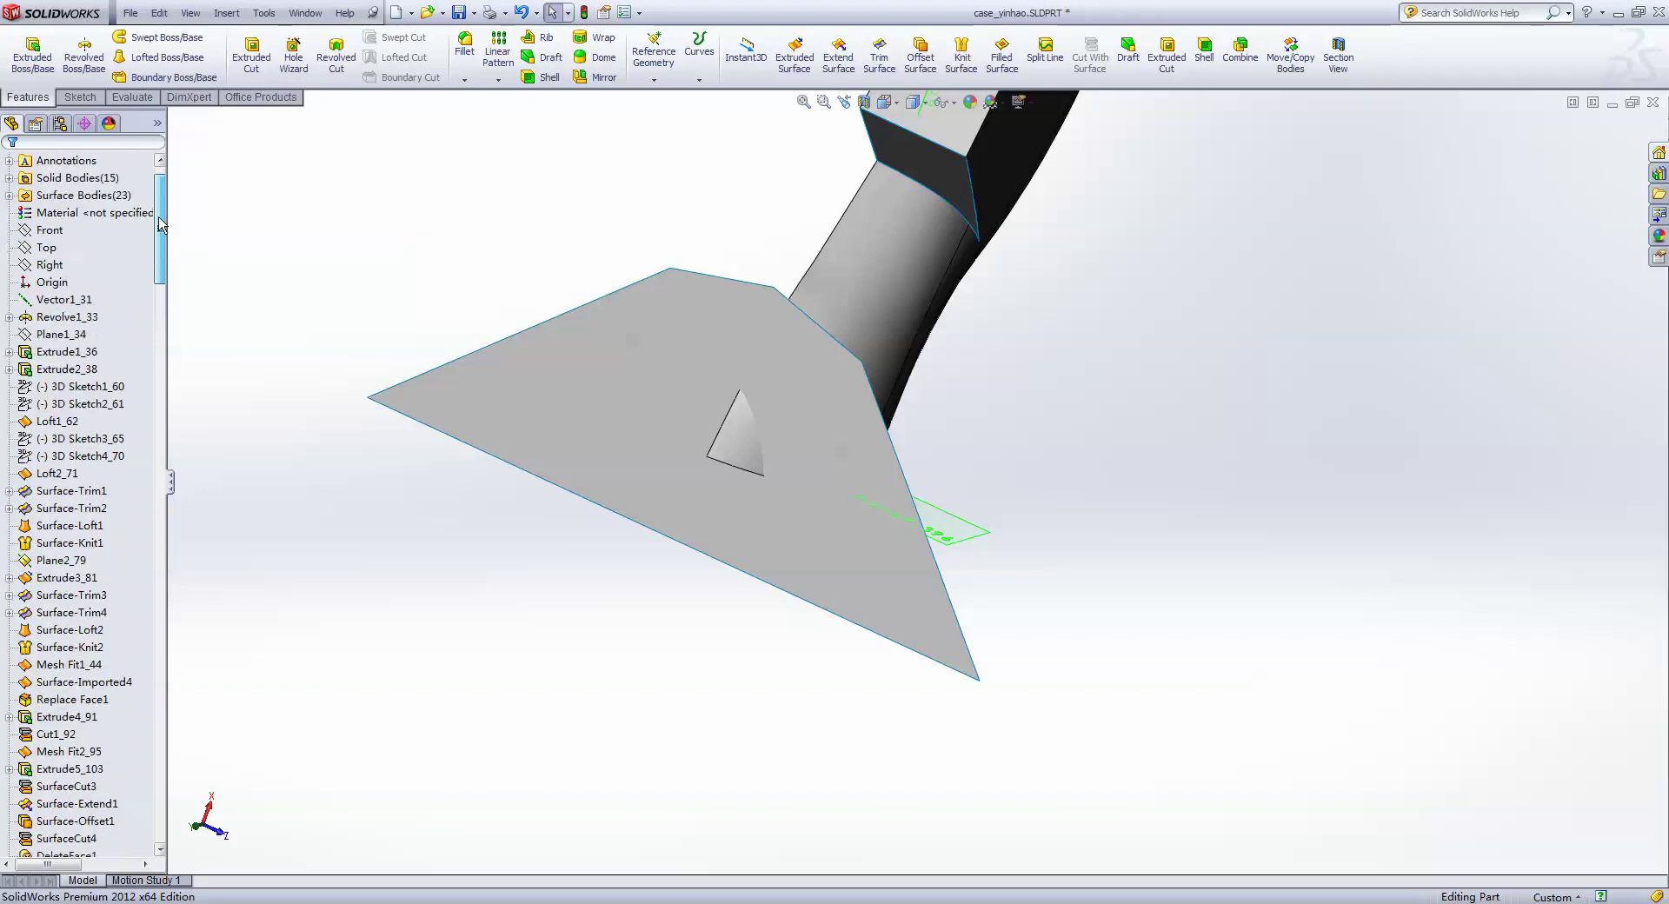
{"action": "left_click", "coordinate": [10, 179]}
{"action": "left_click", "coordinate": [85, 439]}
{"action": "left_click", "coordinate": [87, 421], "text": "shift"}
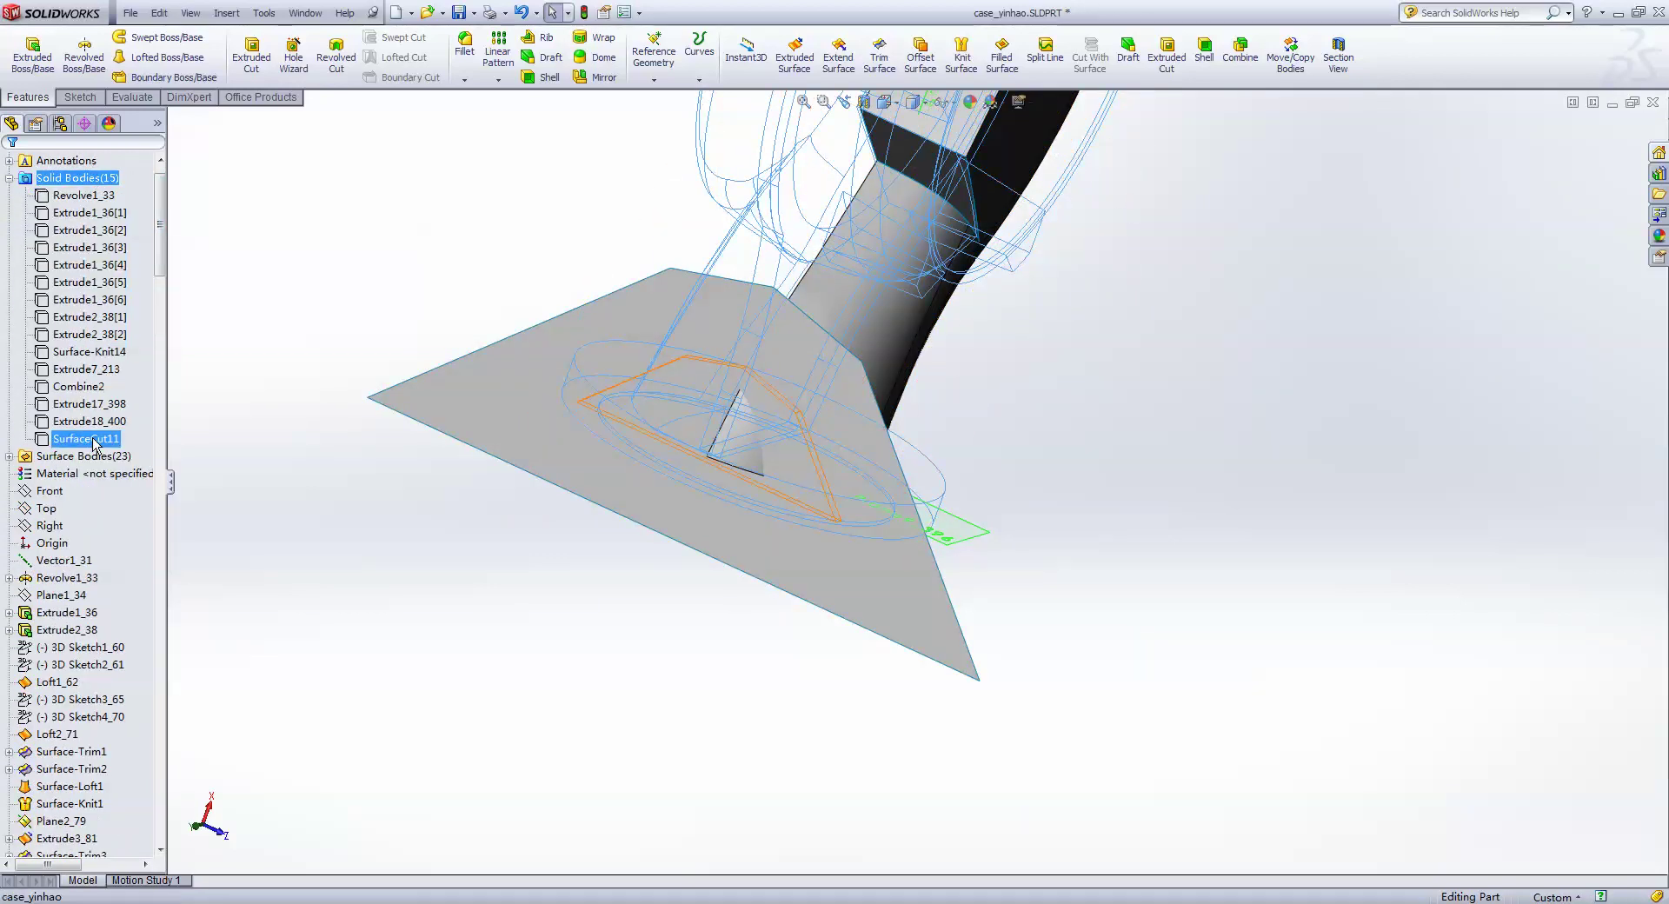
{"action": "left_click", "coordinate": [261, 465]}
{"action": "left_click", "coordinate": [92, 421]}
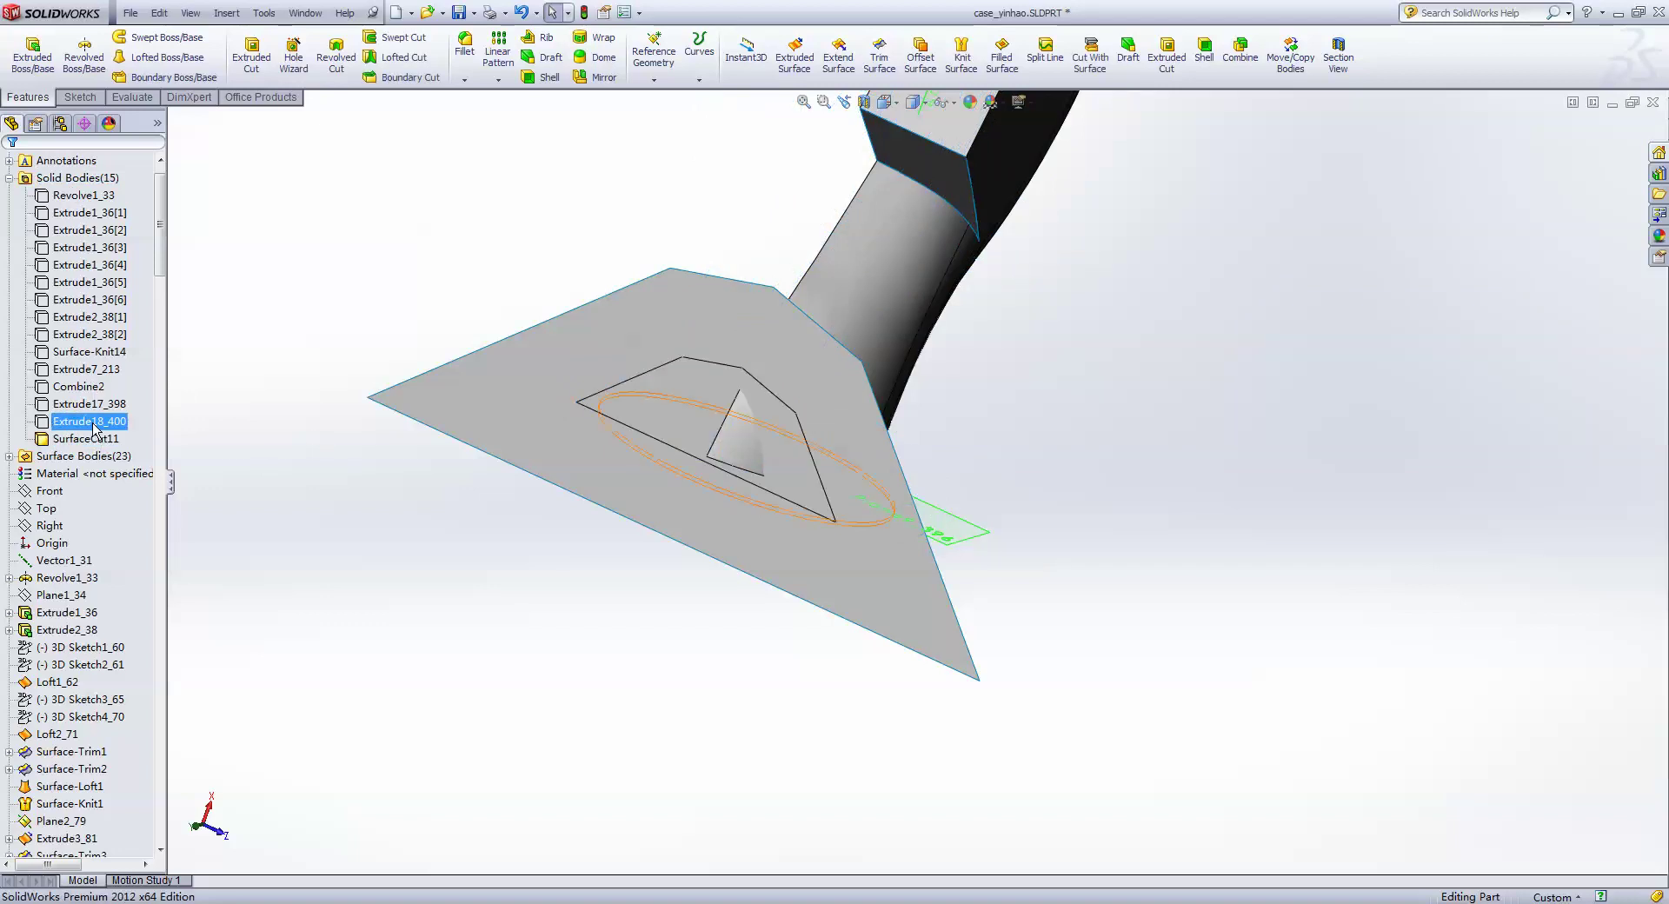
{"action": "left_click", "coordinate": [78, 386]}
{"action": "left_click", "coordinate": [83, 368], "text": "shift"}
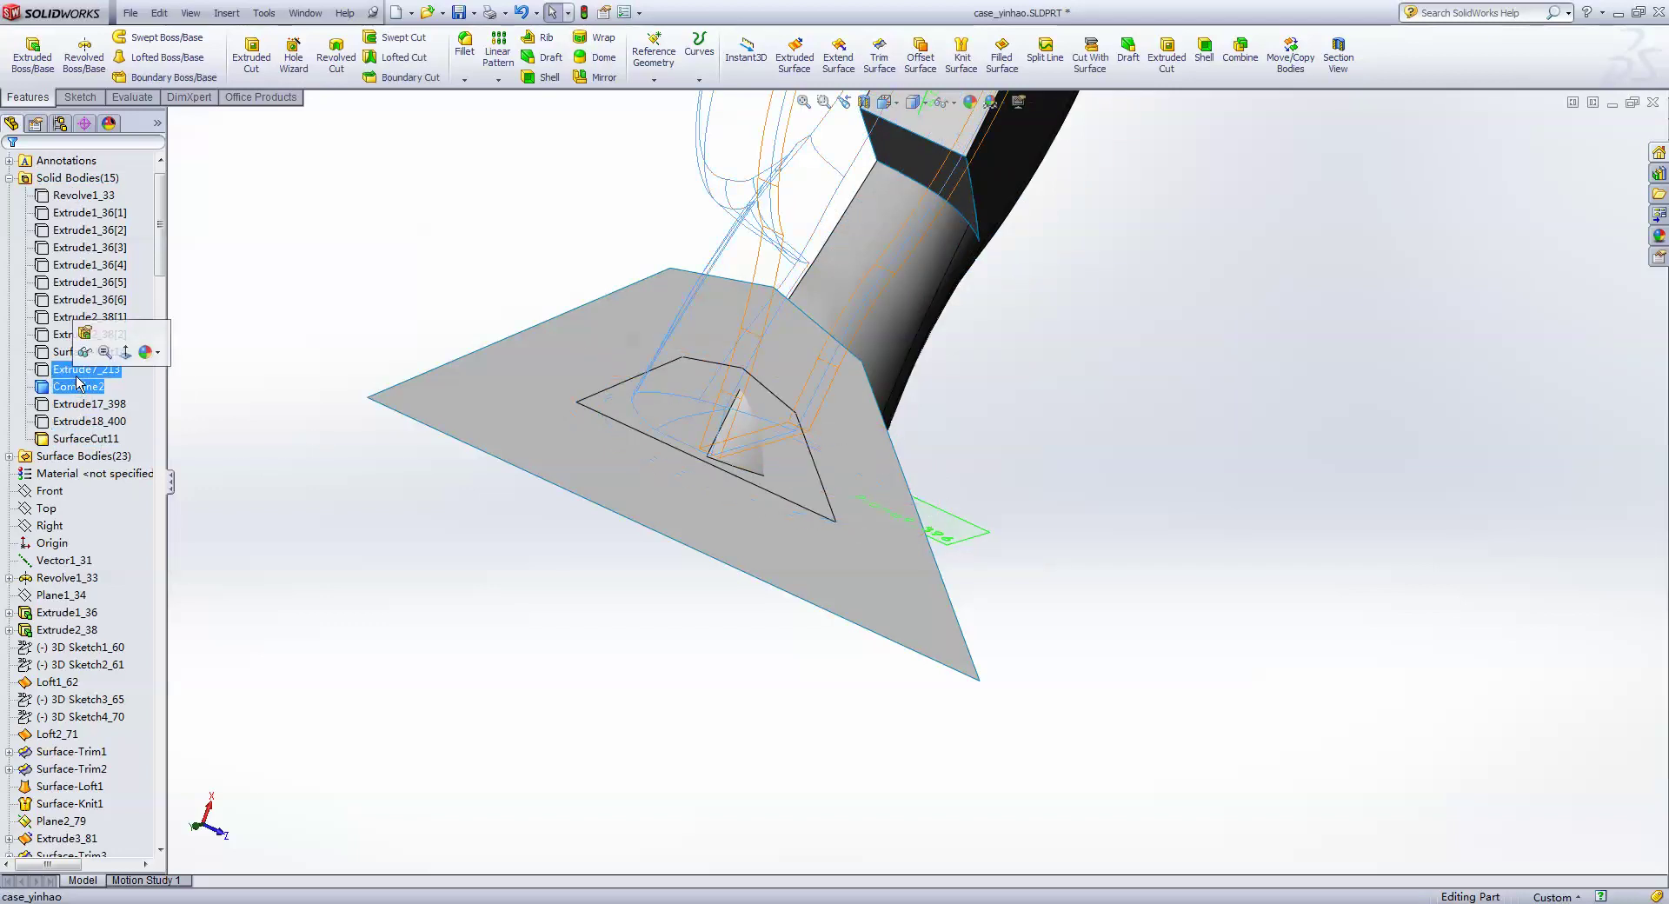
{"action": "left_click", "coordinate": [85, 352]}
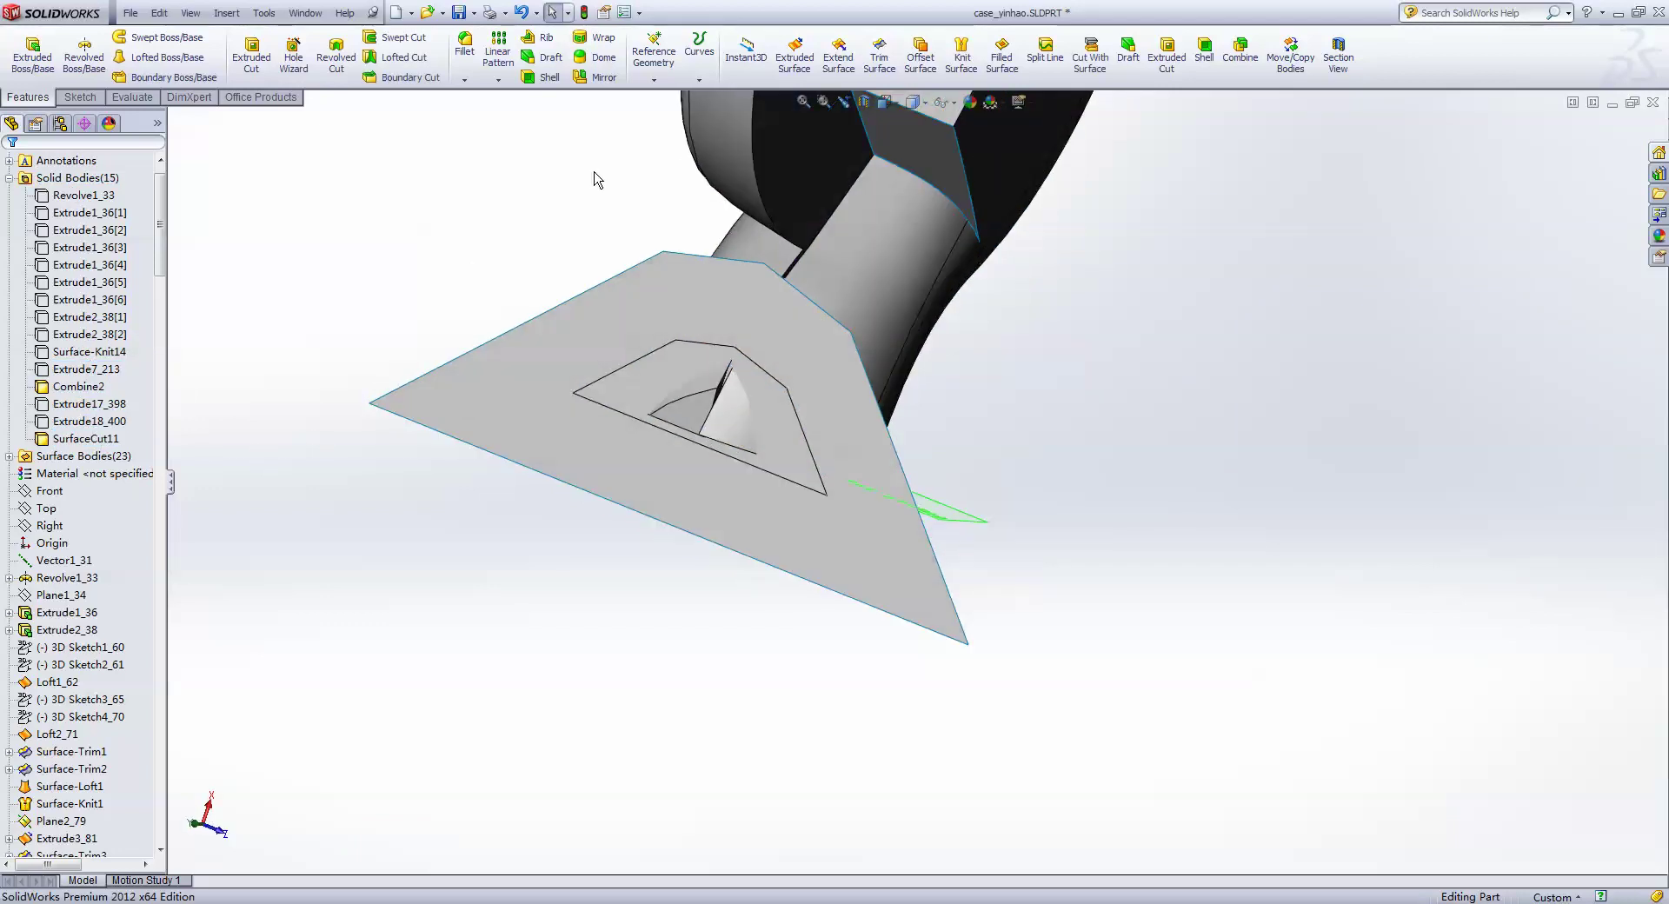
{"action": "left_click", "coordinate": [1089, 54]}
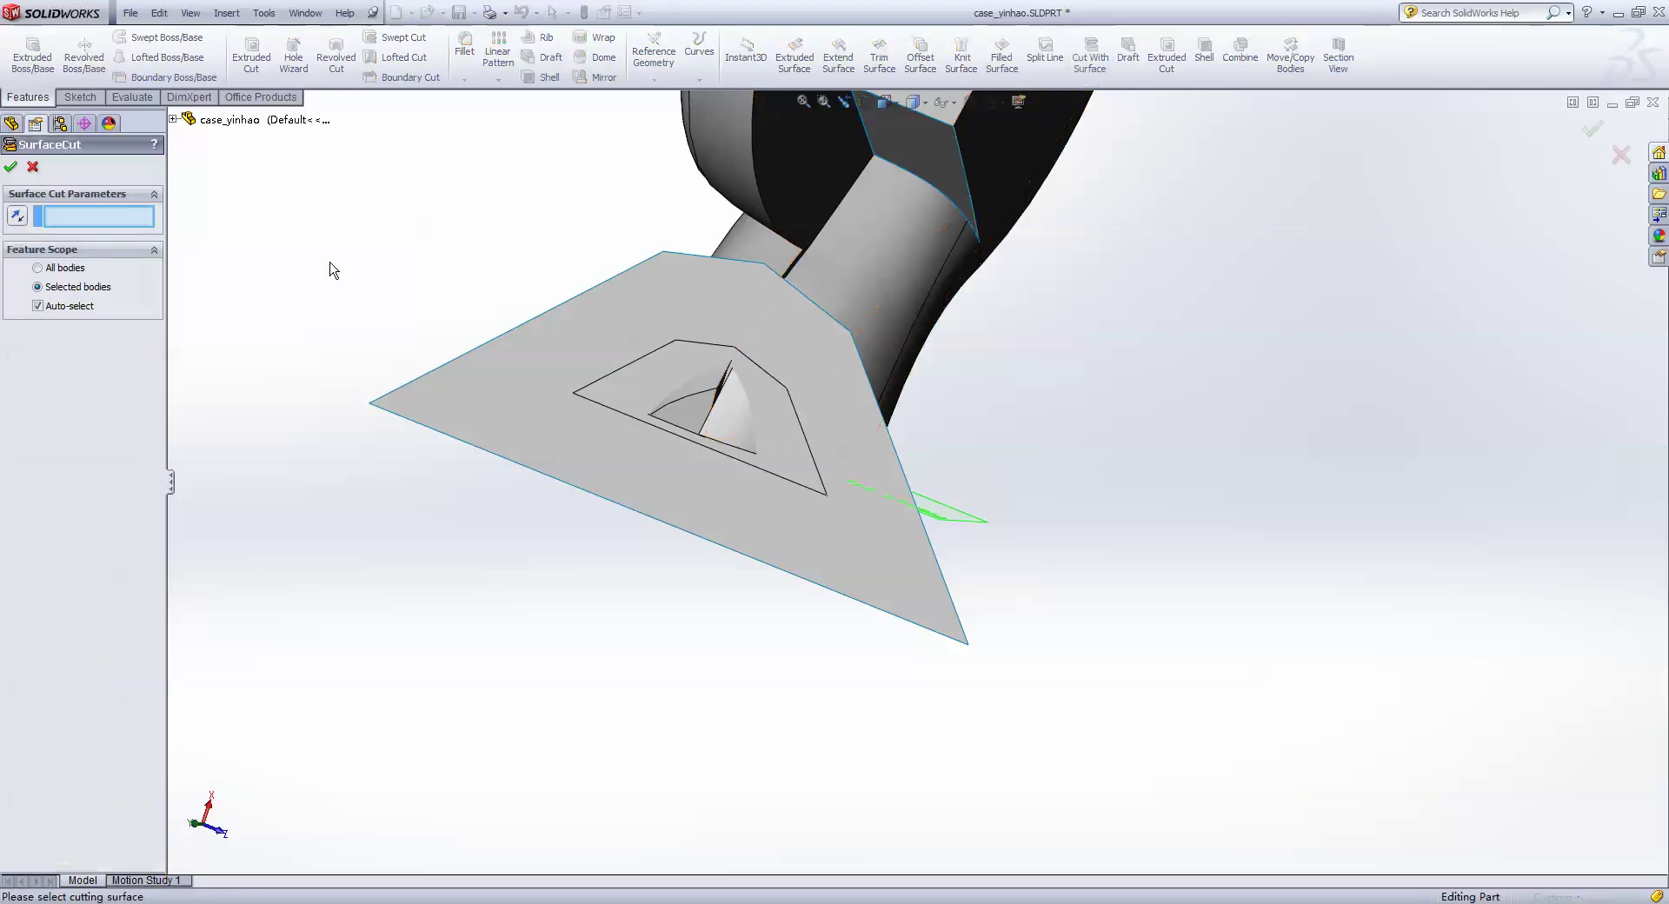
- Cut the SurfaceCut11 and Combine2 bodies with the extended flange surface
{"action": "left_click", "coordinate": [485, 384]}
{"action": "left_click", "coordinate": [76, 306]}
{"action": "left_click", "coordinate": [684, 426]}
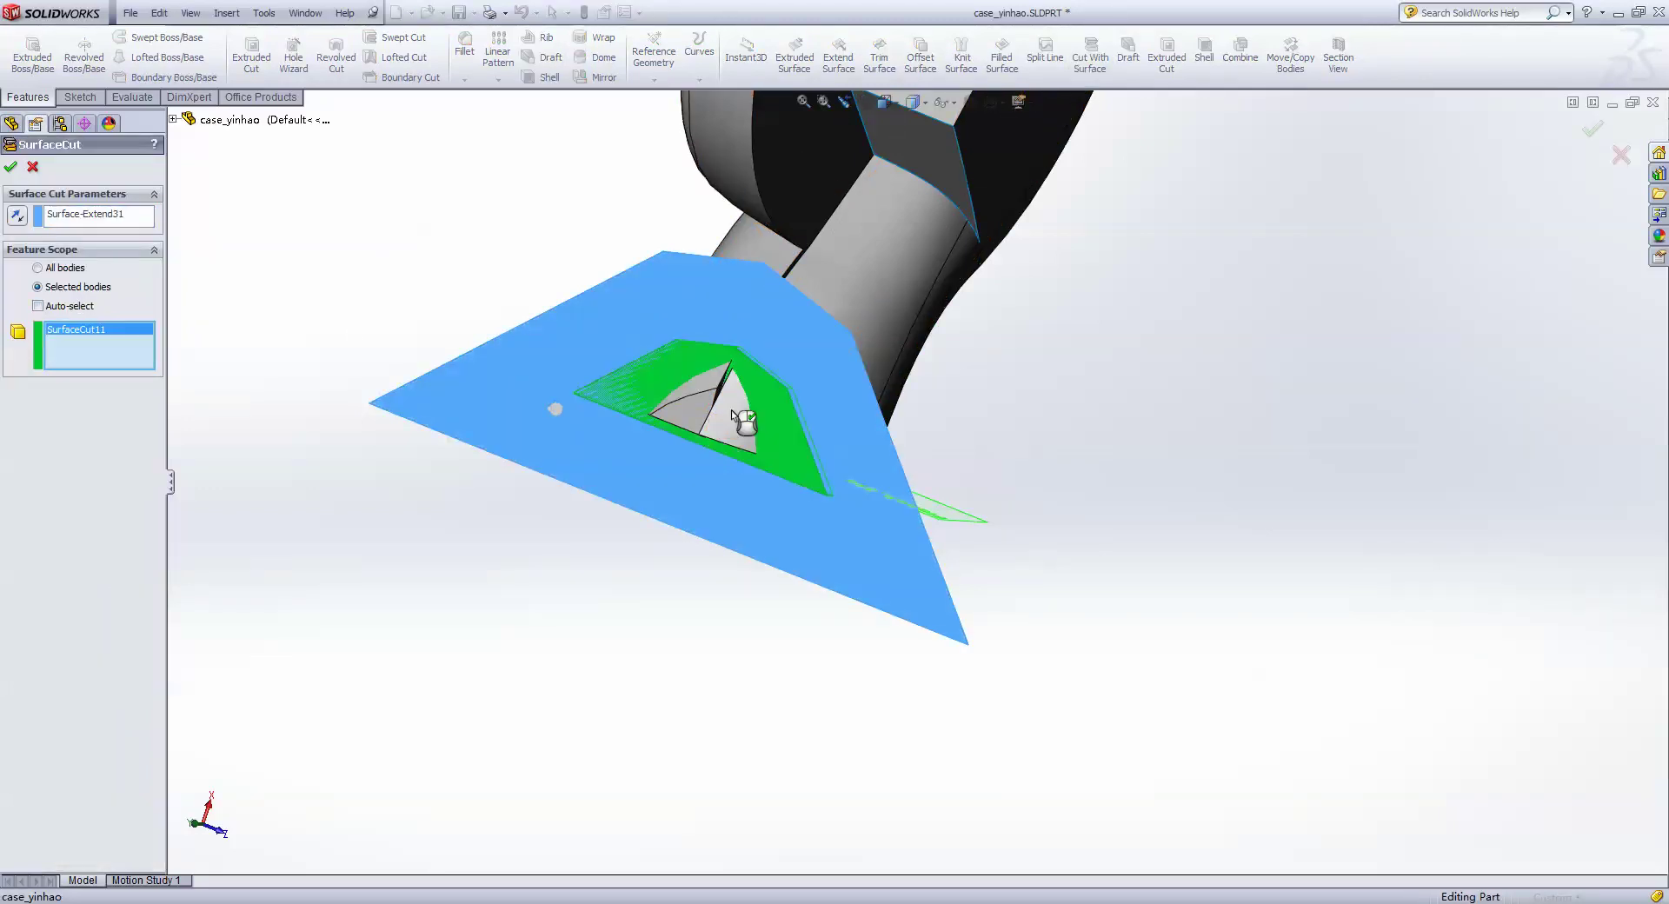
{"action": "left_click", "coordinate": [620, 404]}
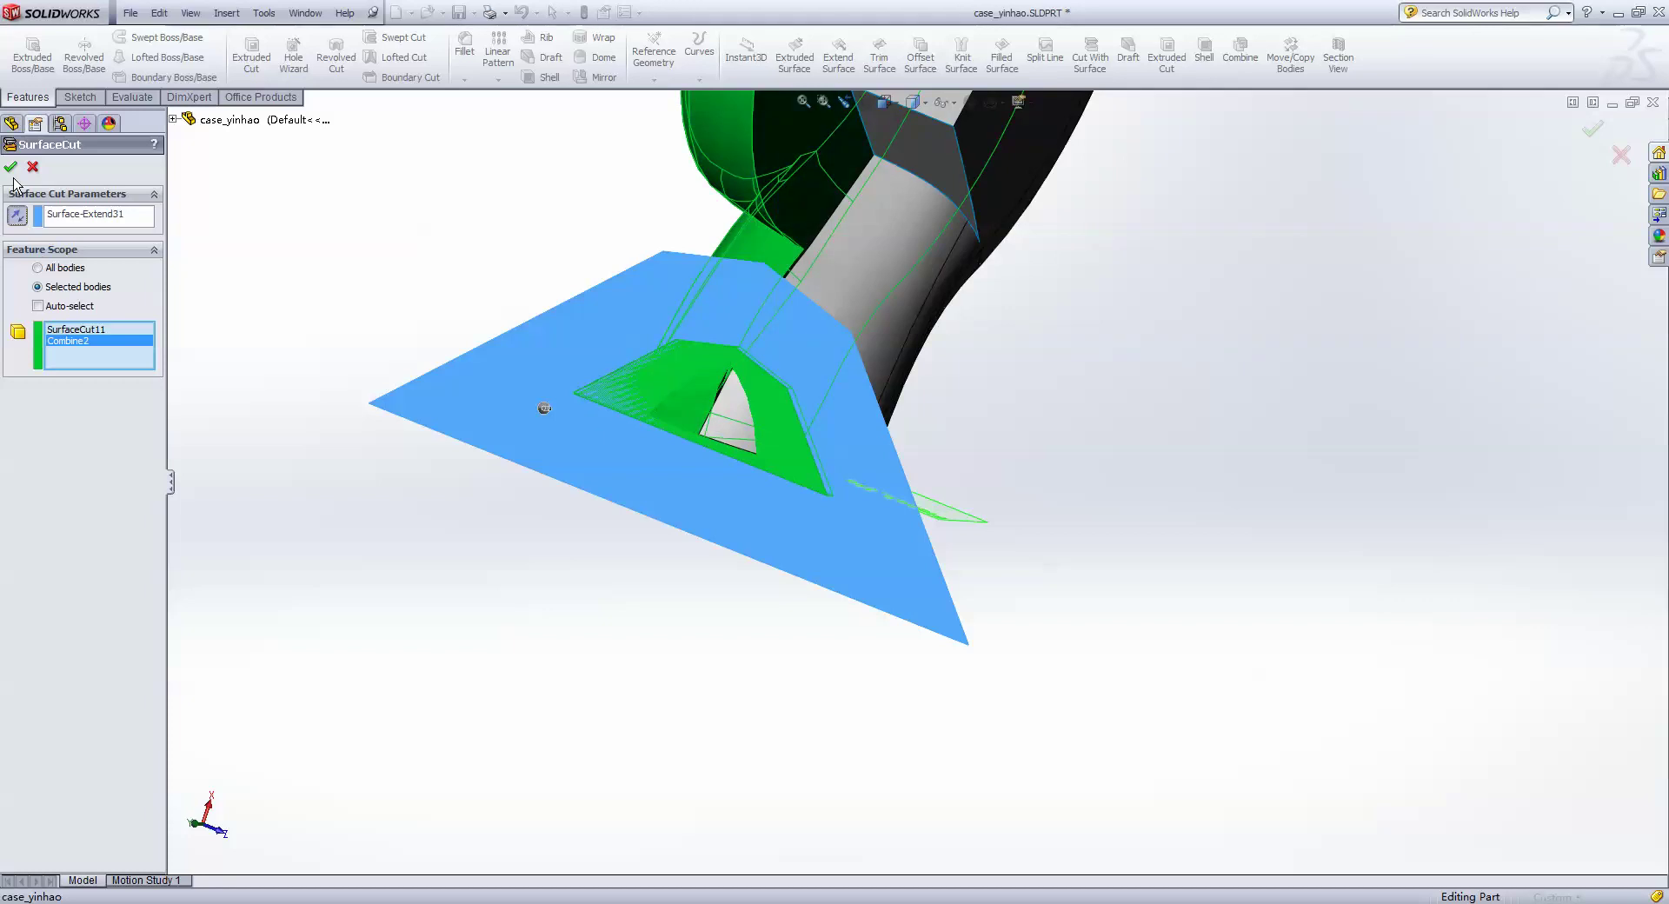
{"action": "middle_click_drag", "start_coordinate": [591, 426], "coordinate": [658, 319]}
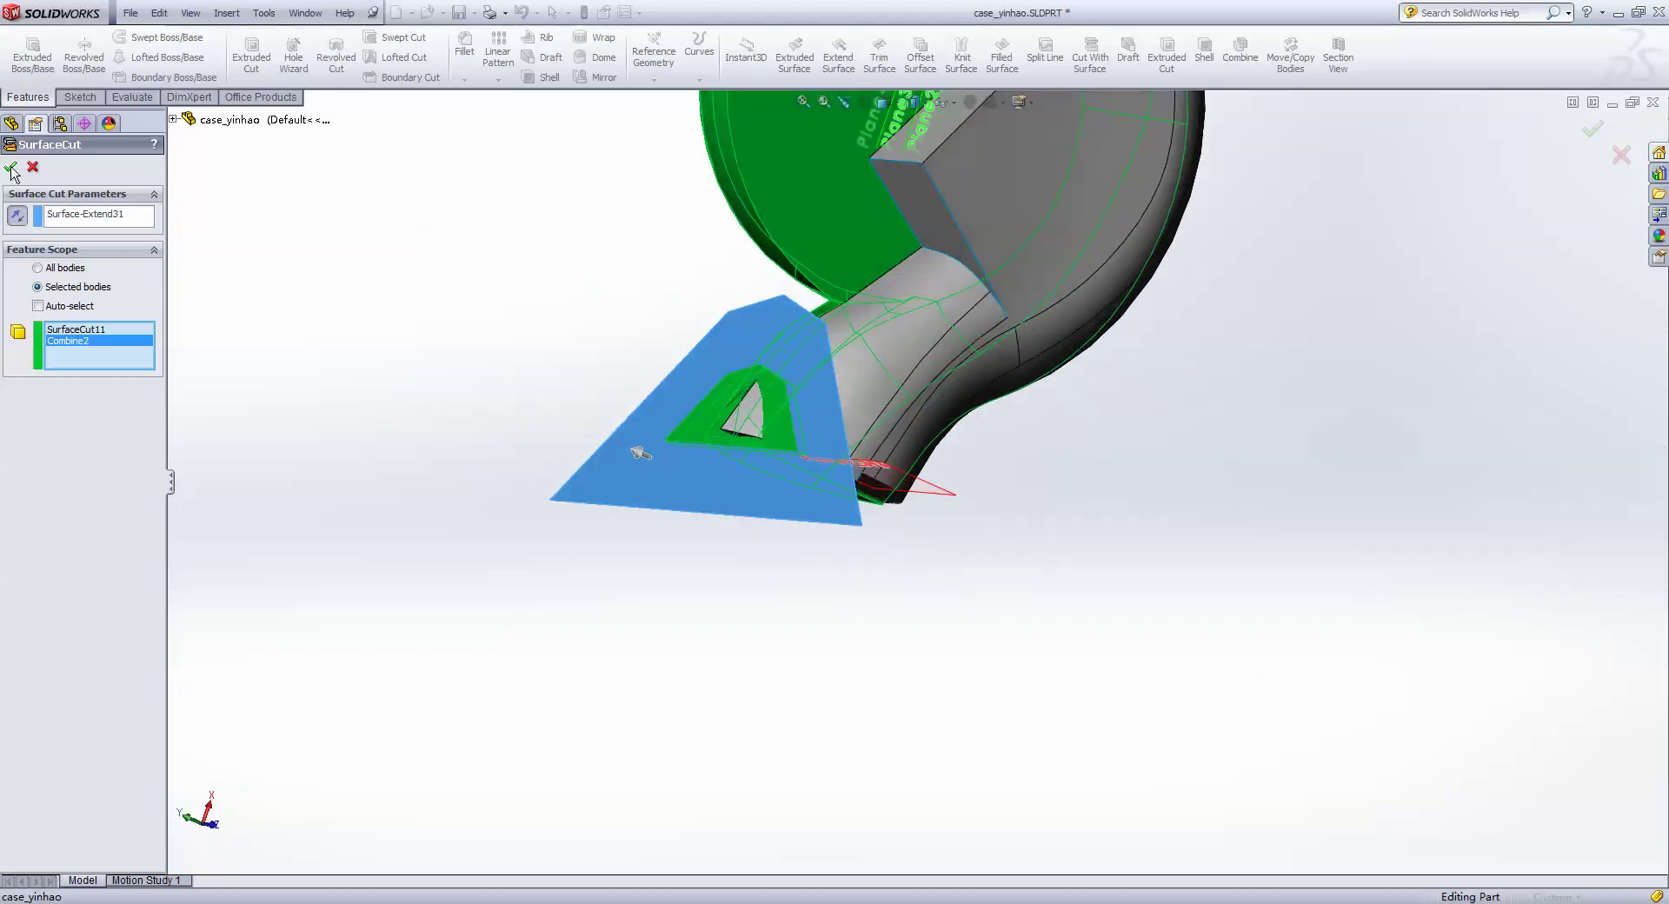
{"action": "left_click", "coordinate": [11, 169]}
- Inspect the cut region on the angled plate and select Surface-Offset13
{"action": "mouse_move", "coordinate": [298, 335]}
{"action": "middle_mouse_down"}
{"action": "mouse_move", "coordinate": [633, 451]}
{"action": "mouse_move", "coordinate": [588, 484]}
{"action": "middle_mouse_up"}
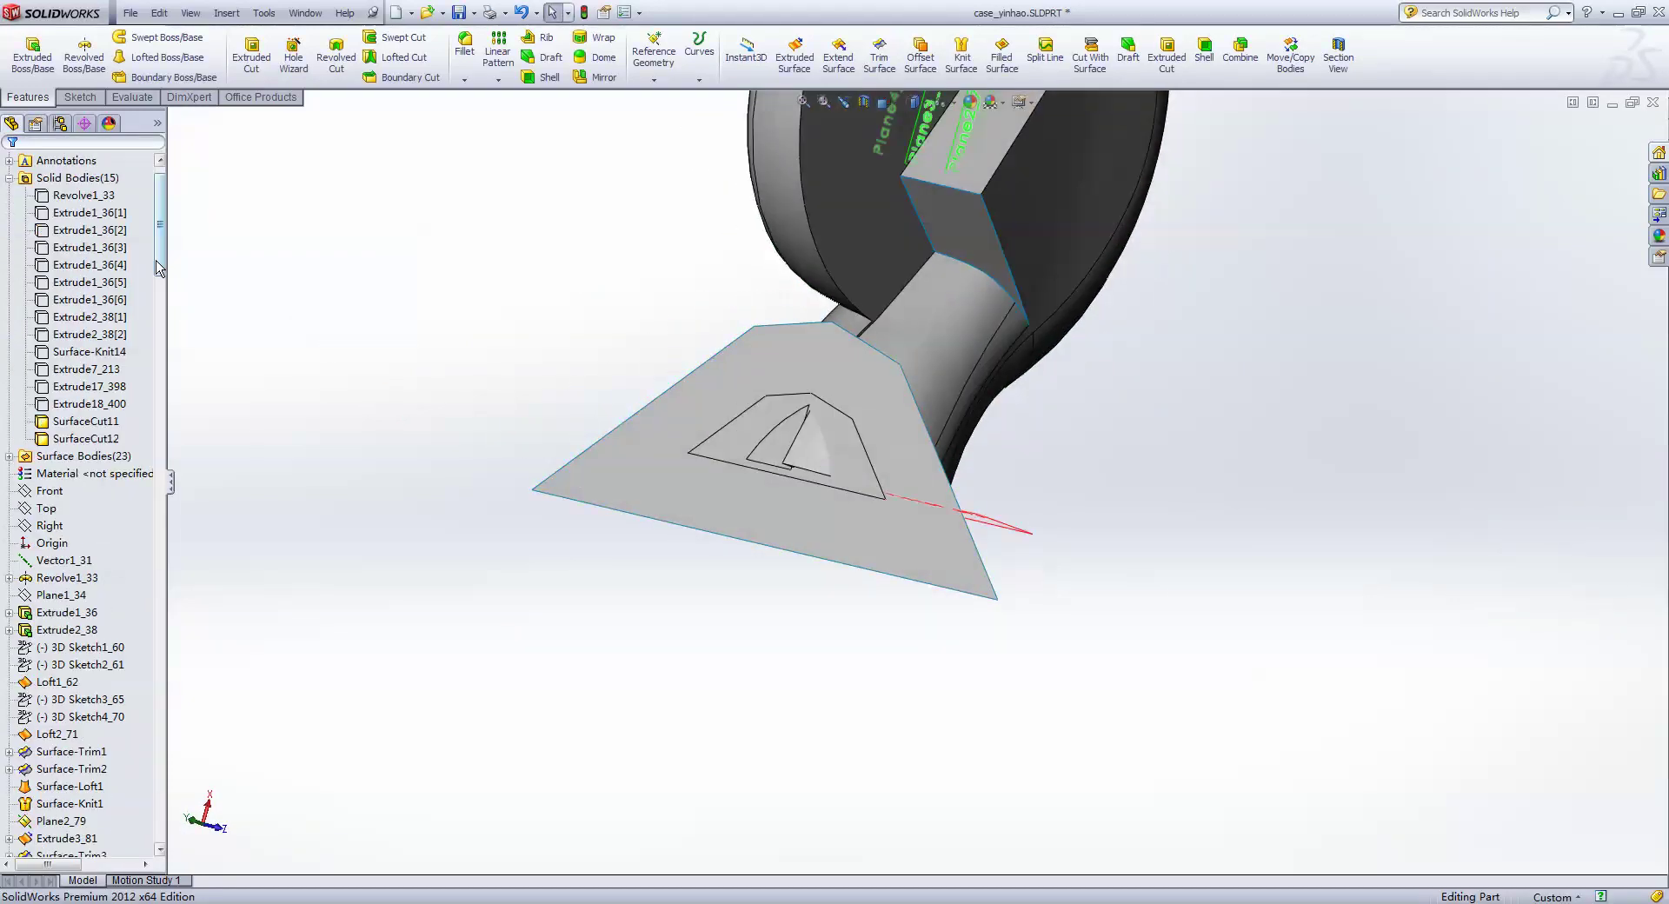
{"action": "left_click_drag", "start_coordinate": [159, 267], "coordinate": [159, 831]}
{"action": "left_click", "coordinate": [78, 803]}
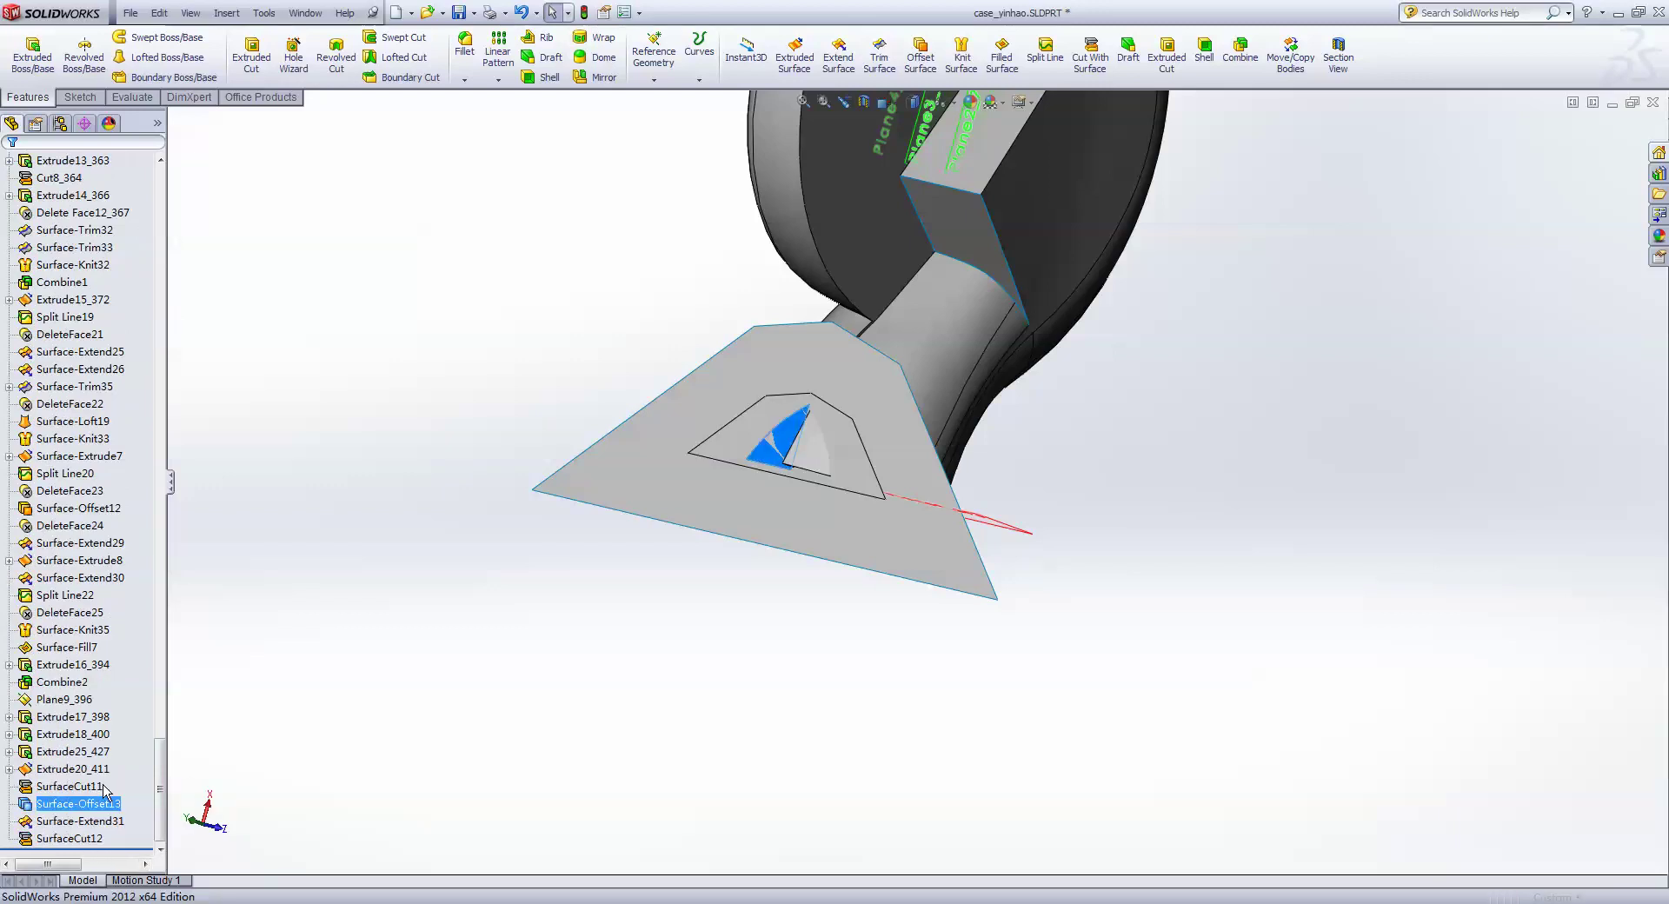
- Cut only the Combine2 body with the Surface-Extend31 surface
{"action": "mouse_move", "coordinate": [488, 399]}
{"action": "middle_mouse_down"}
{"action": "mouse_move", "coordinate": [763, 441]}
{"action": "mouse_move", "coordinate": [840, 324]}
{"action": "middle_mouse_up"}
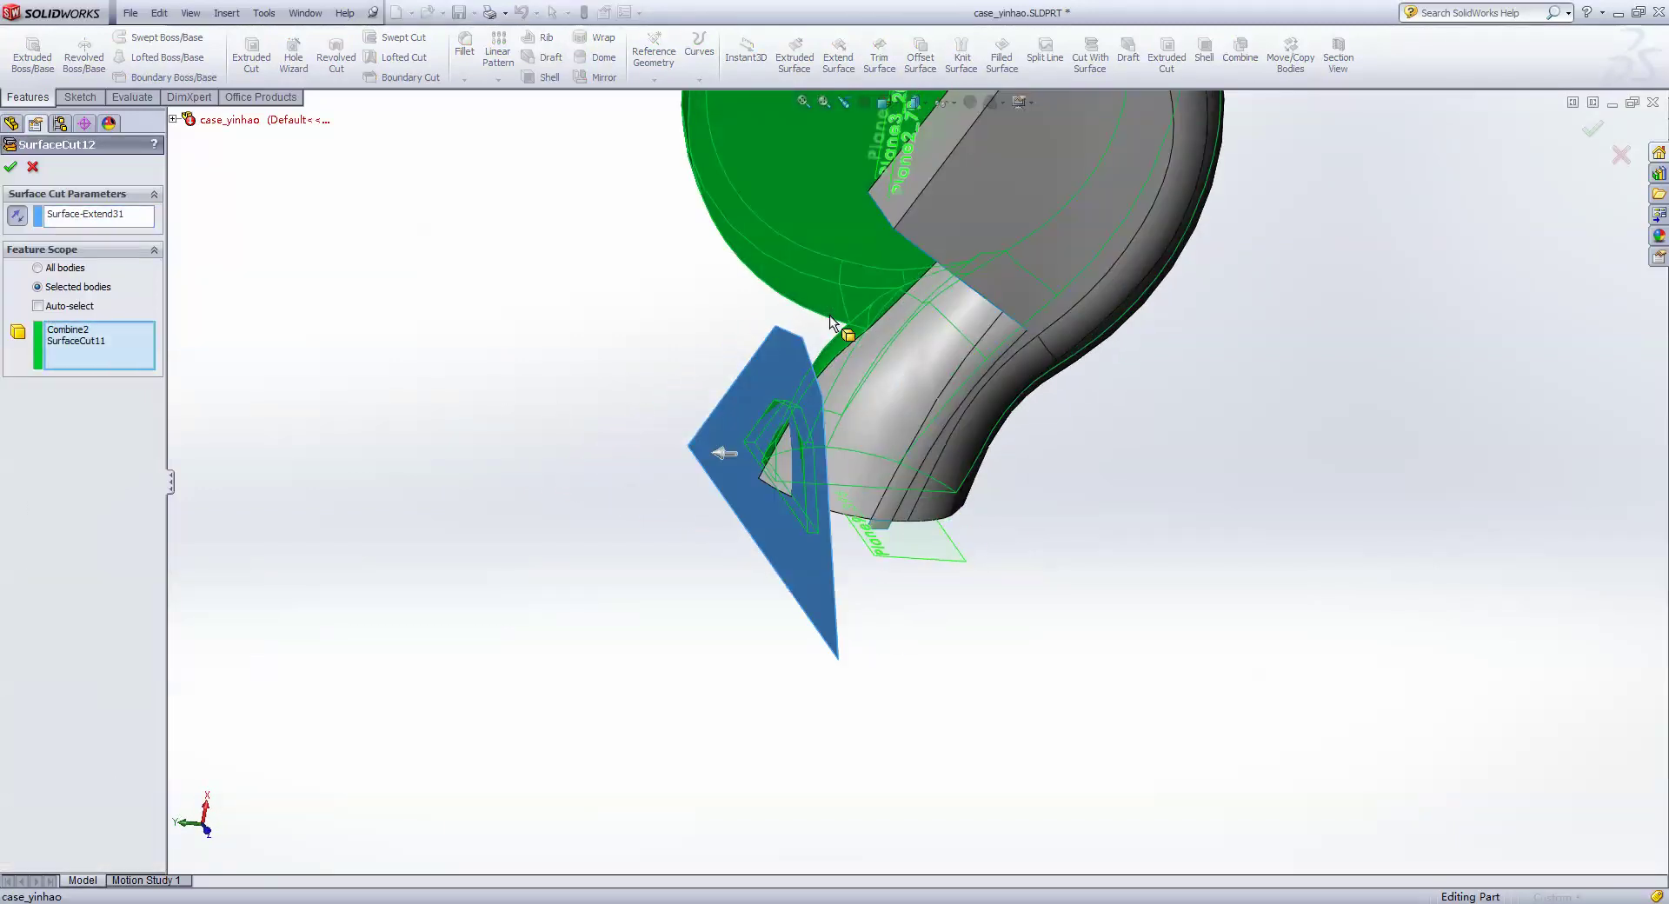
{"action": "left_click", "coordinate": [840, 323]}
{"action": "left_click", "coordinate": [799, 417]}
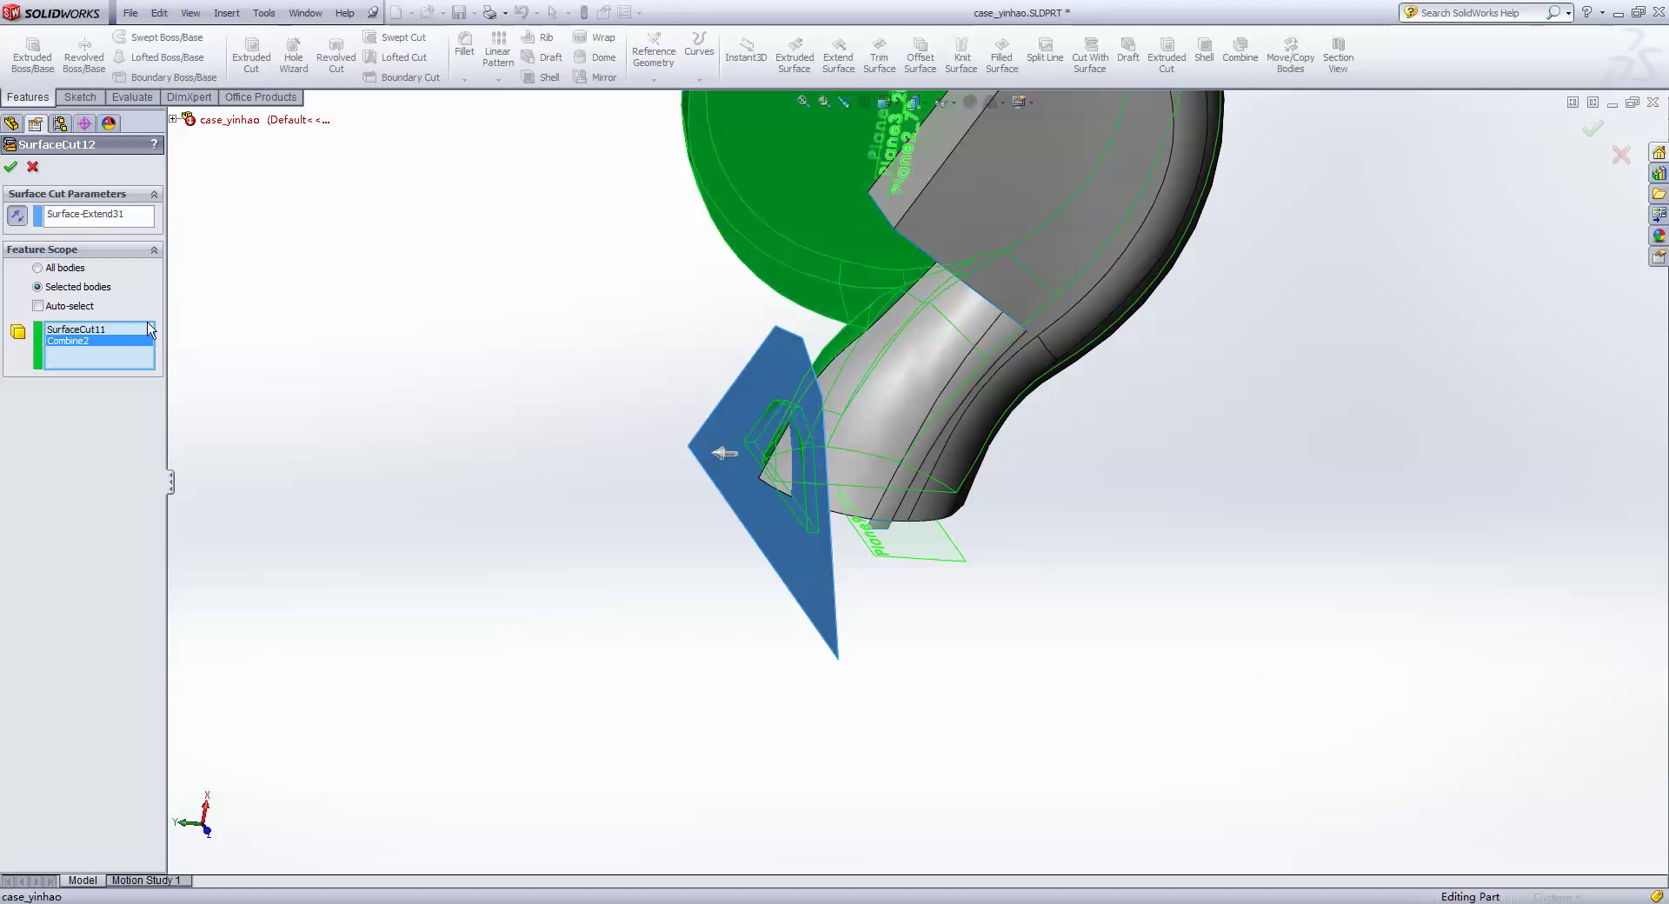
{"action": "right_click", "coordinate": [97, 341]}
{"action": "left_click", "coordinate": [152, 351]}
{"action": "left_click", "coordinate": [819, 282]}
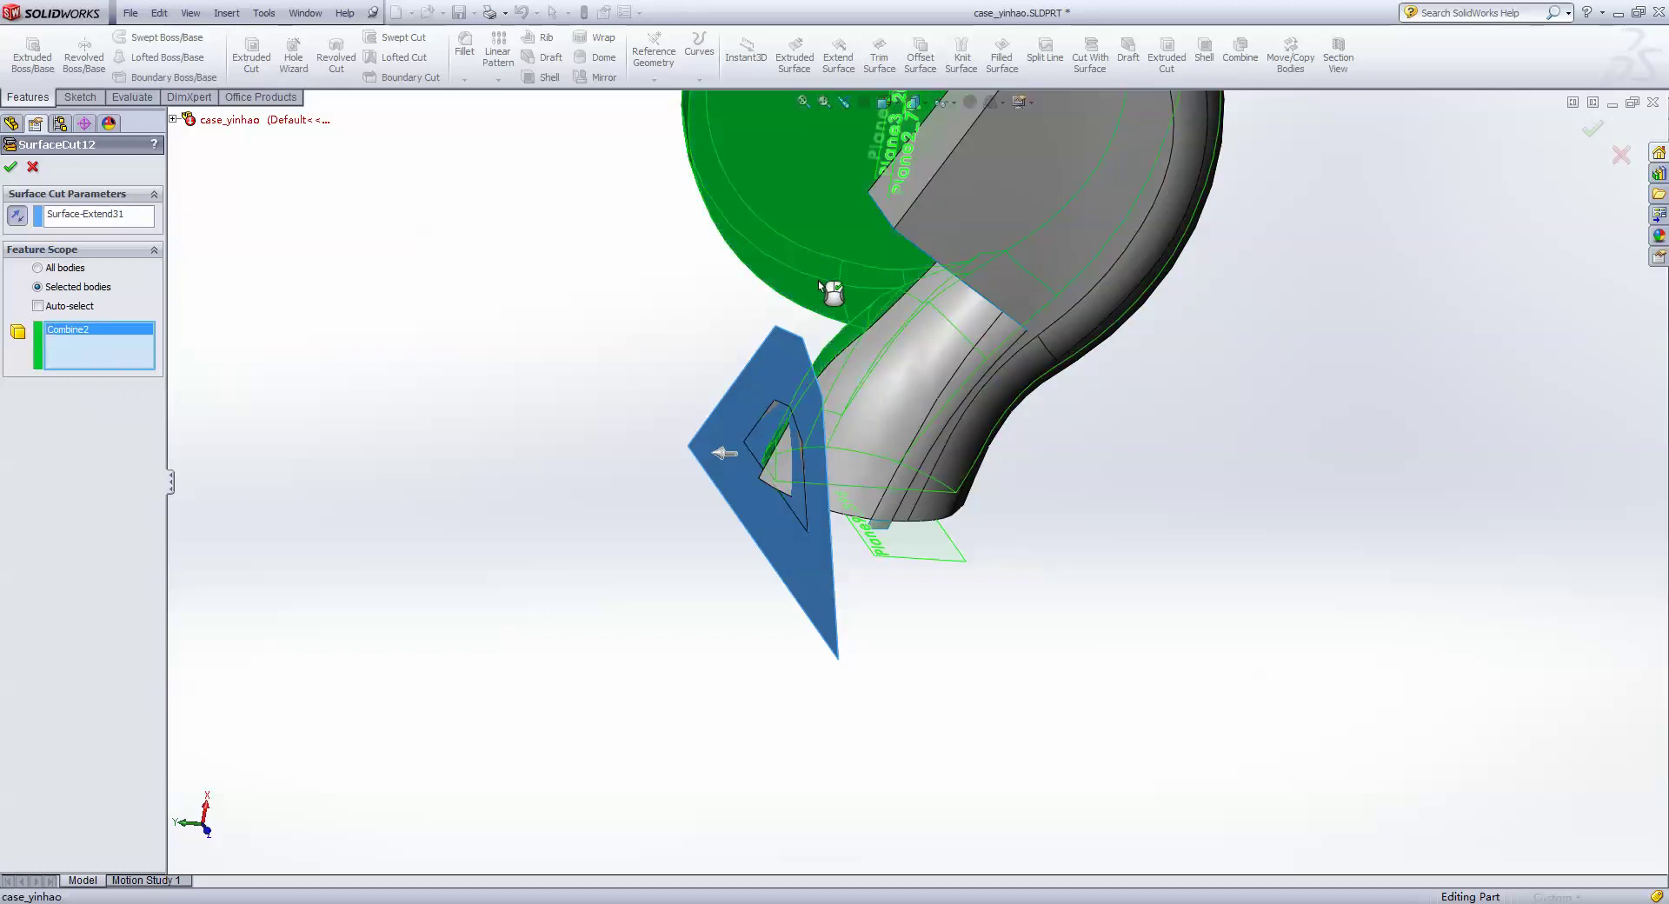
{"action": "left_click", "coordinate": [842, 415]}
{"action": "middle_click_drag", "start_coordinate": [843, 415], "coordinate": [892, 423]}
{"action": "left_click", "coordinate": [854, 397]}
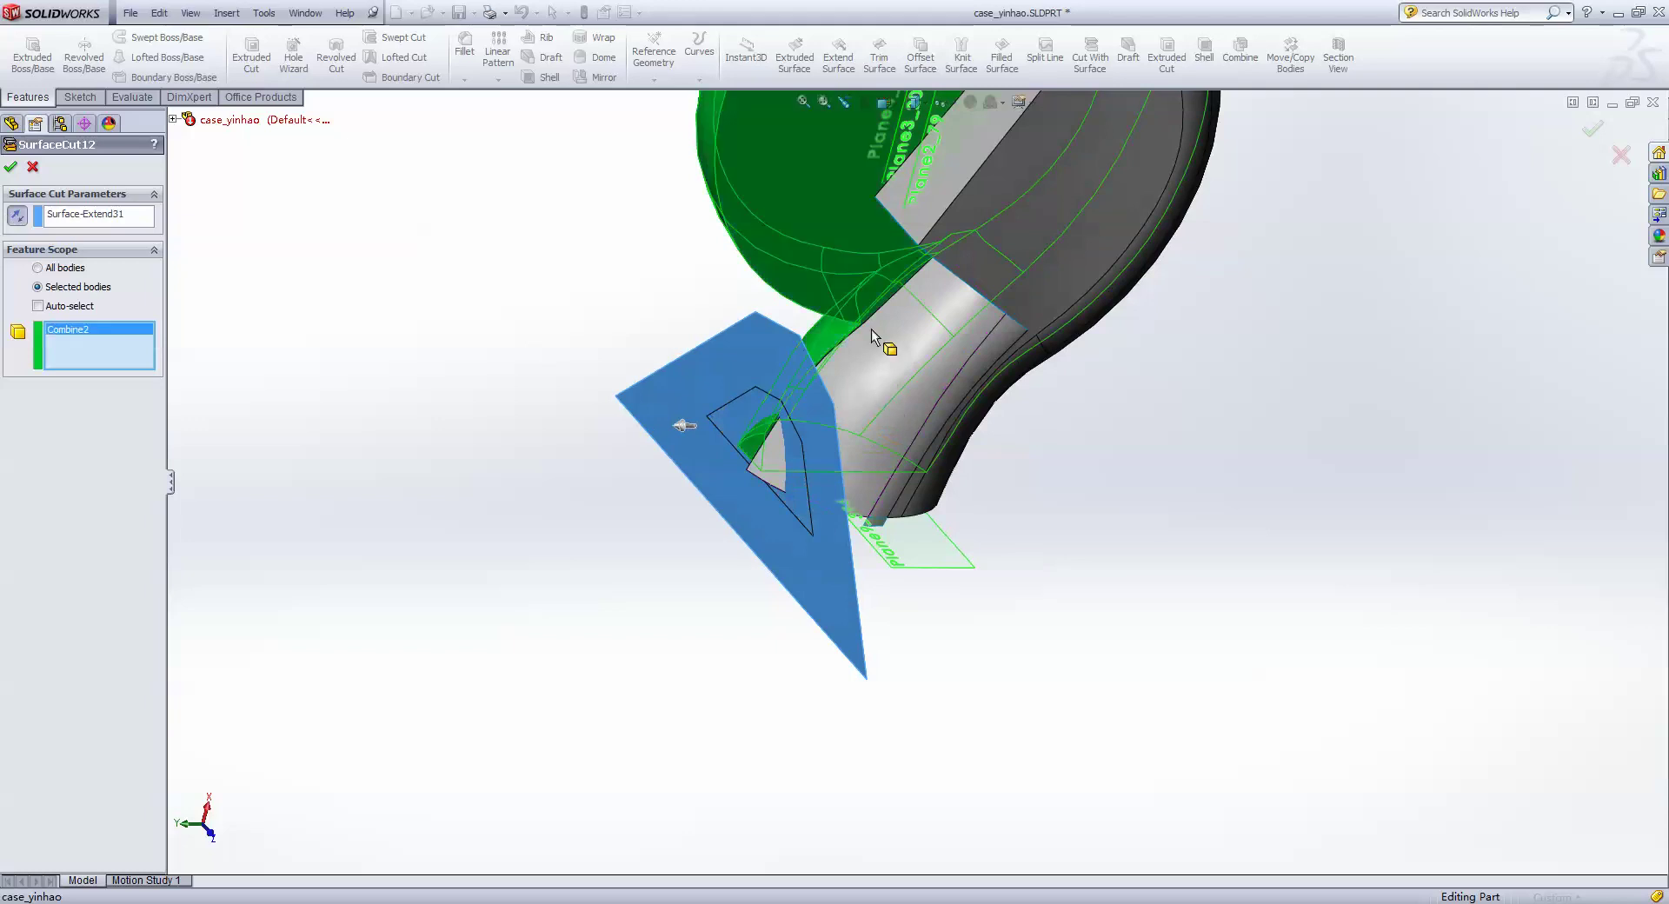
{"action": "left_click", "coordinate": [10, 166]}
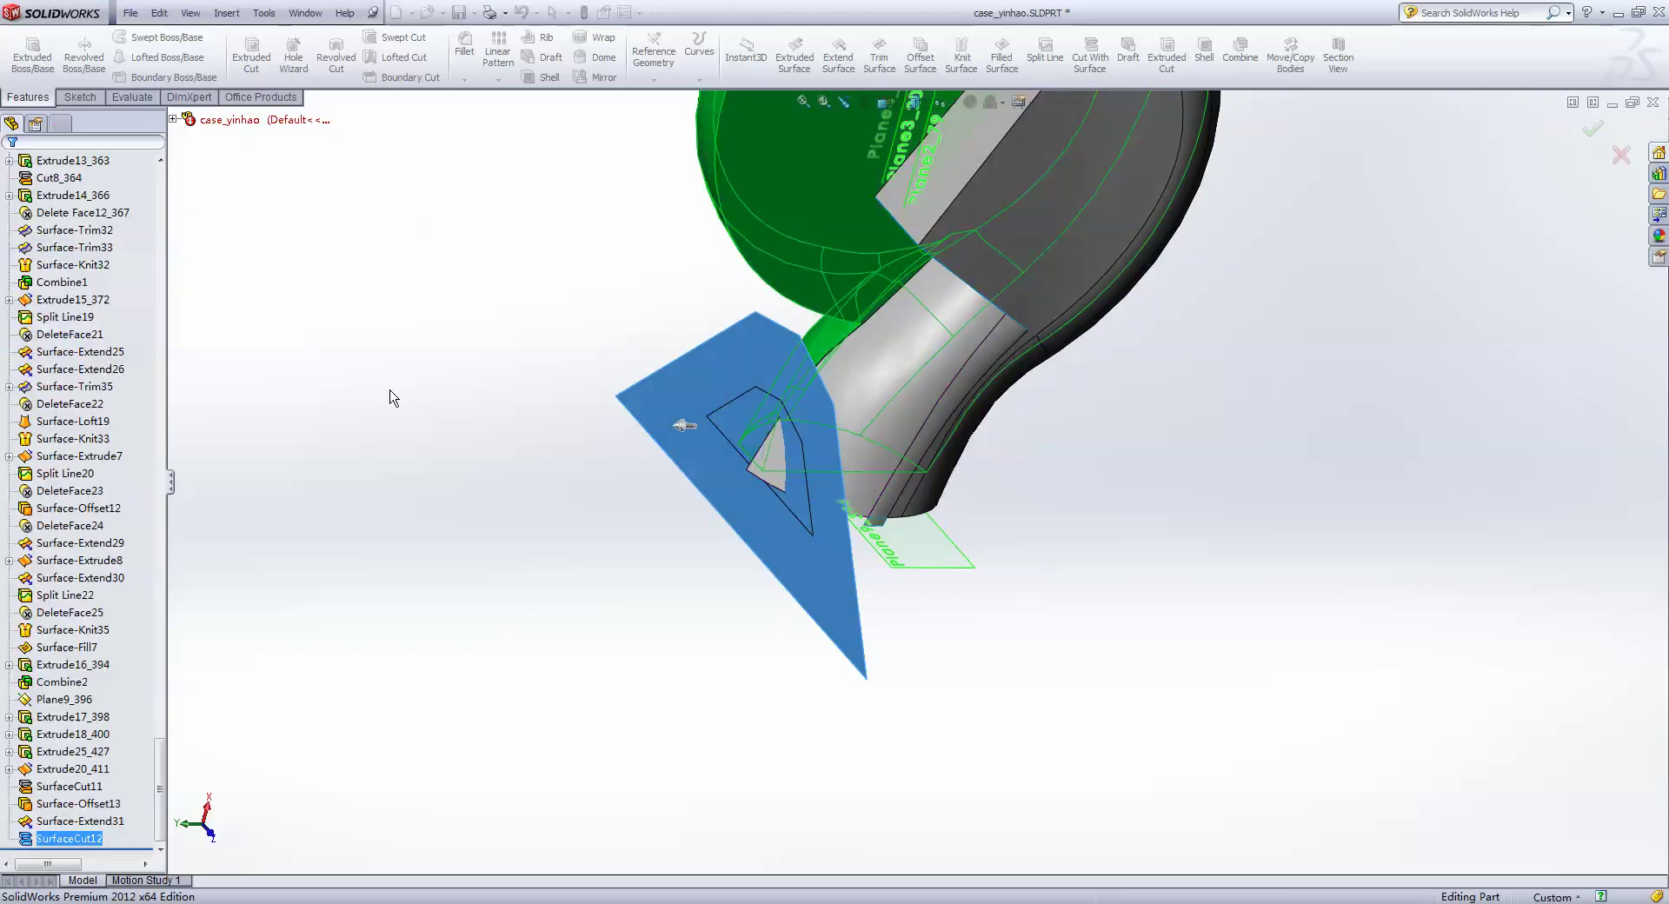
{"action": "middle_click_drag", "start_coordinate": [386, 393], "coordinate": [796, 470]}
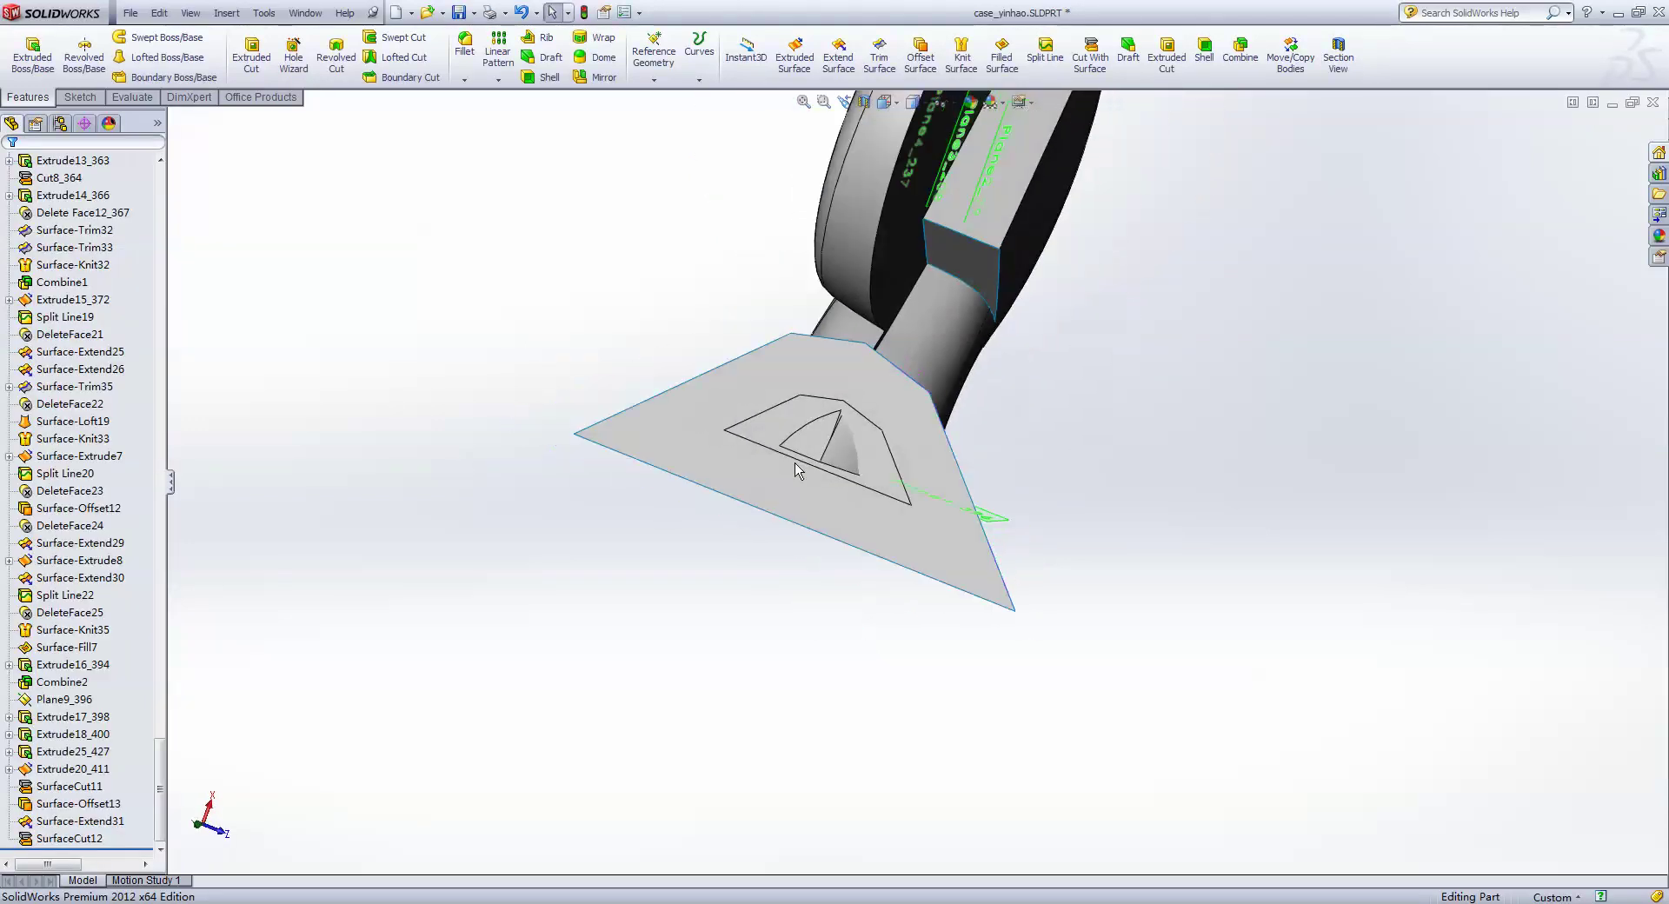
- Edit SurfaceCut12 so it also cuts Surface-Knit17
{"action": "key", "text": "ctrl+z"}
{"action": "left_click", "coordinate": [700, 578]}
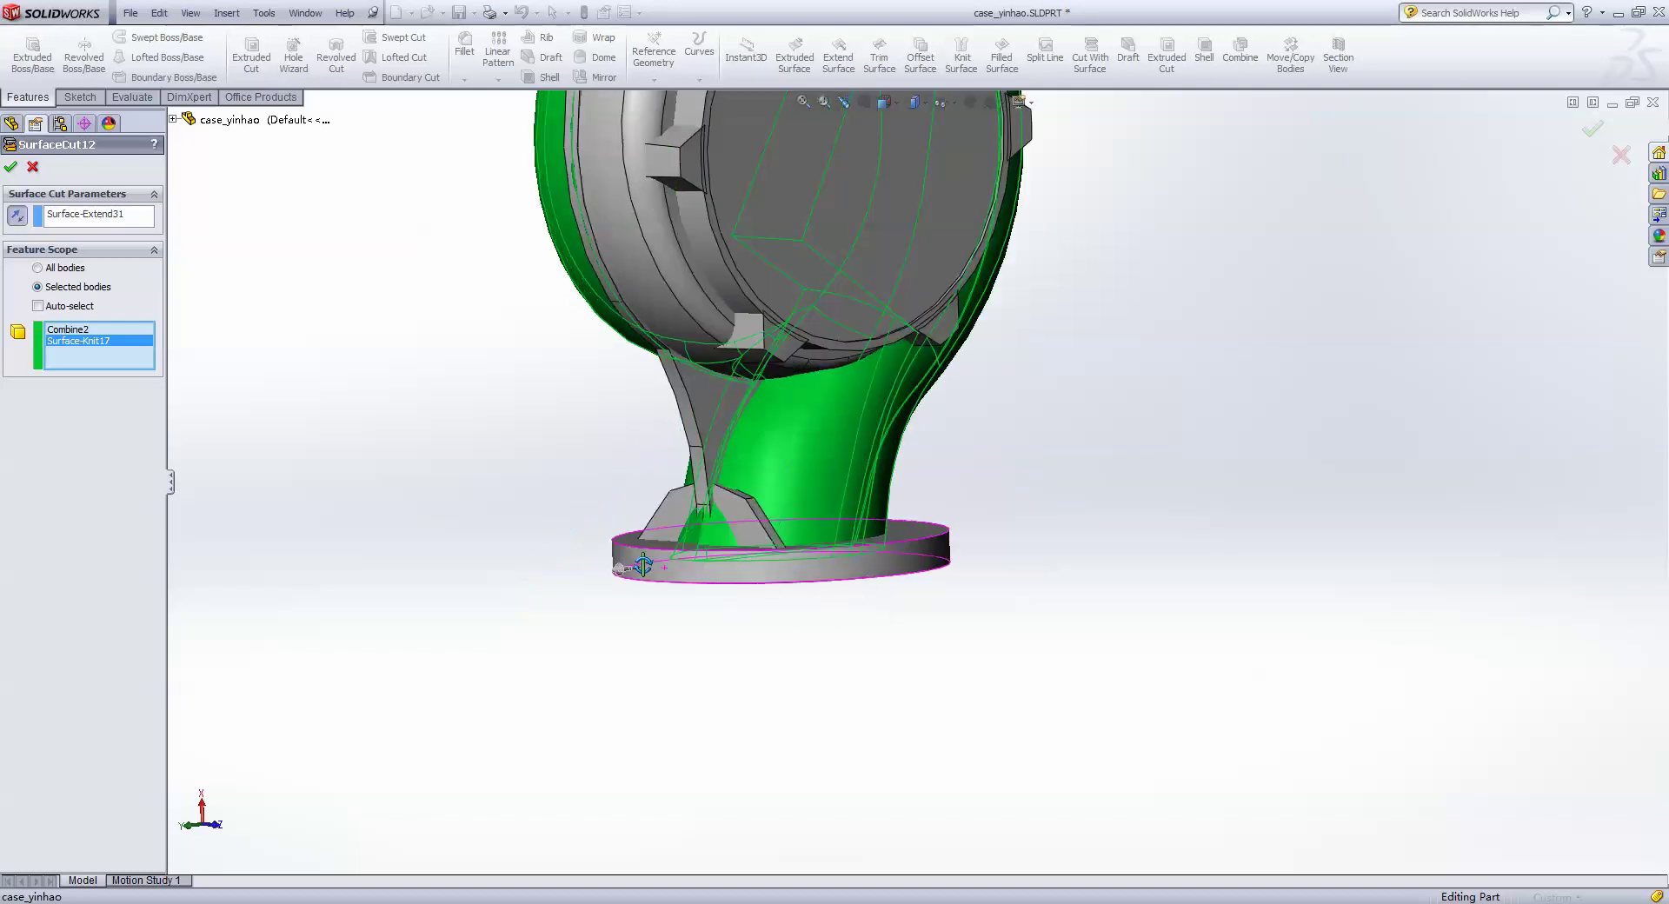
{"action": "left_click", "coordinate": [11, 167]}
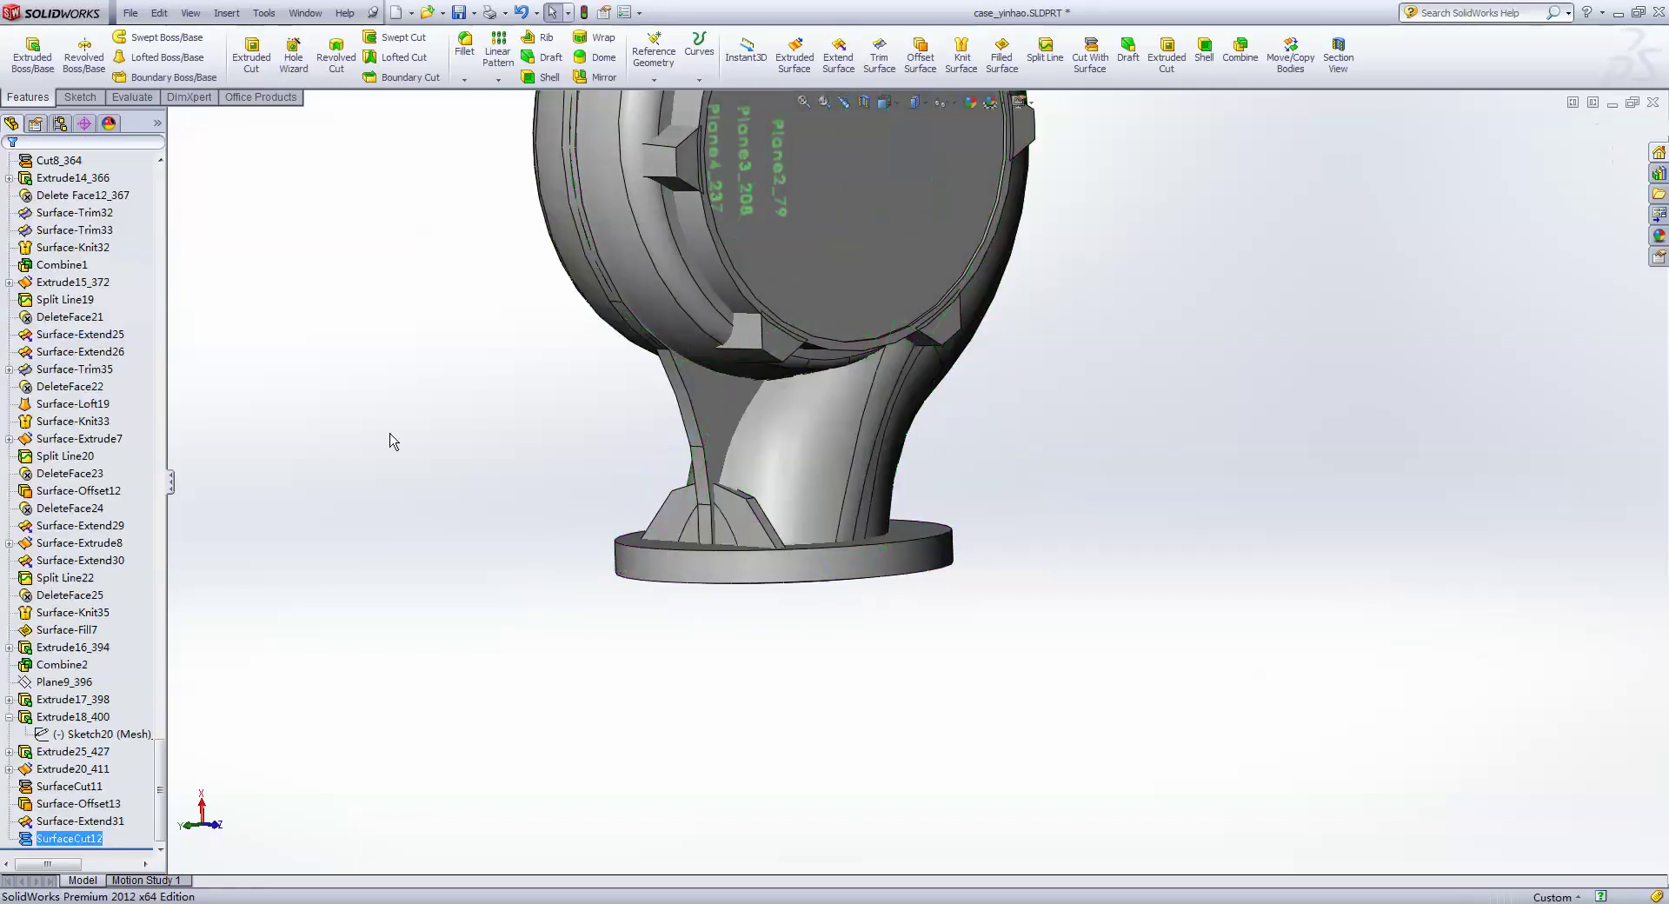
{"action": "mouse_move", "coordinate": [706, 556]}
{"action": "middle_mouse_down"}
{"action": "mouse_move", "coordinate": [711, 536]}
{"action": "mouse_move", "coordinate": [584, 639]}
{"action": "middle_mouse_up"}
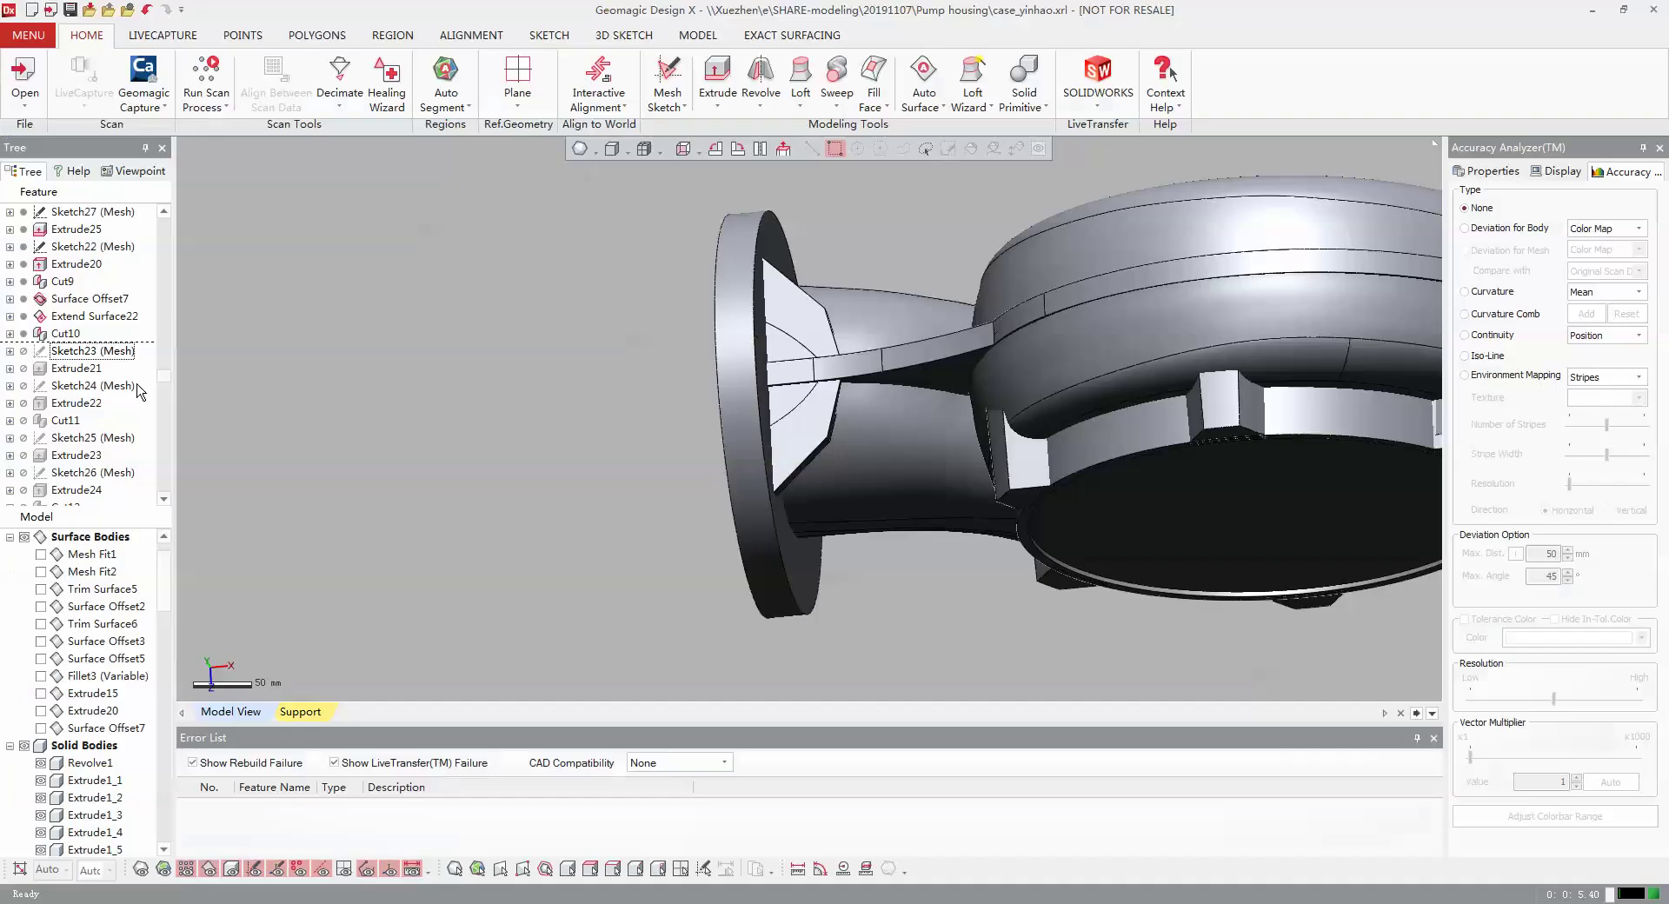
- LiveTransfer to SOLIDWORKS resuming from Sketch23 (Mesh), adding Extrude21_417 and Extrude22_419
{"action": "left_click", "coordinate": [105, 351]}
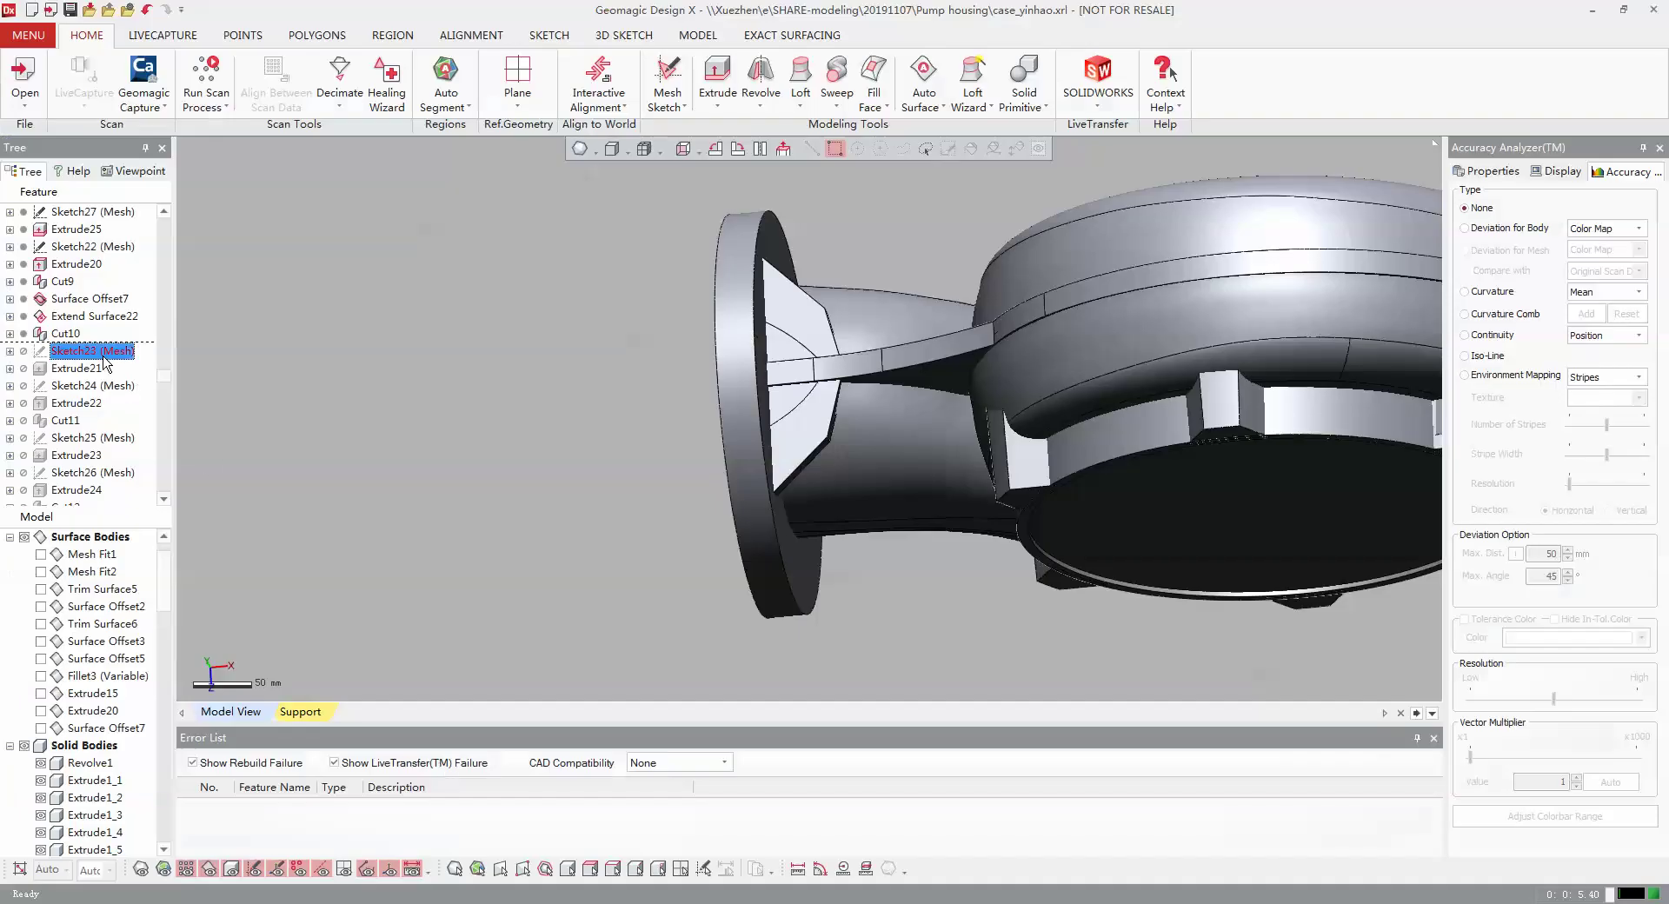
{"action": "left_click", "coordinate": [1097, 80]}
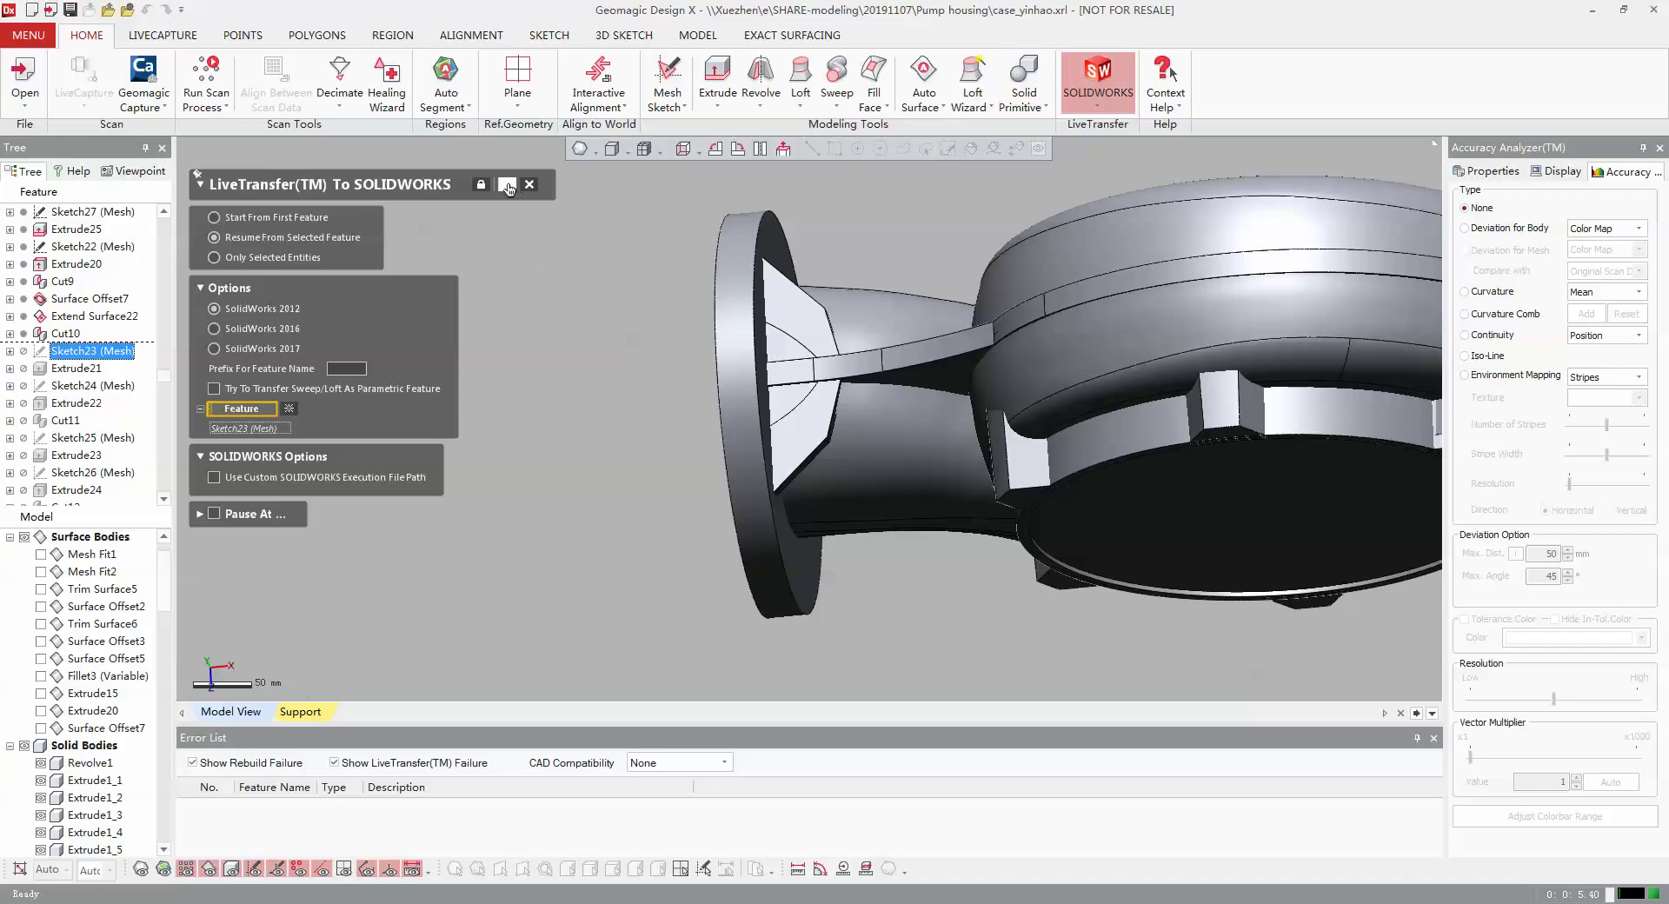
{"action": "left_click", "coordinate": [507, 184]}
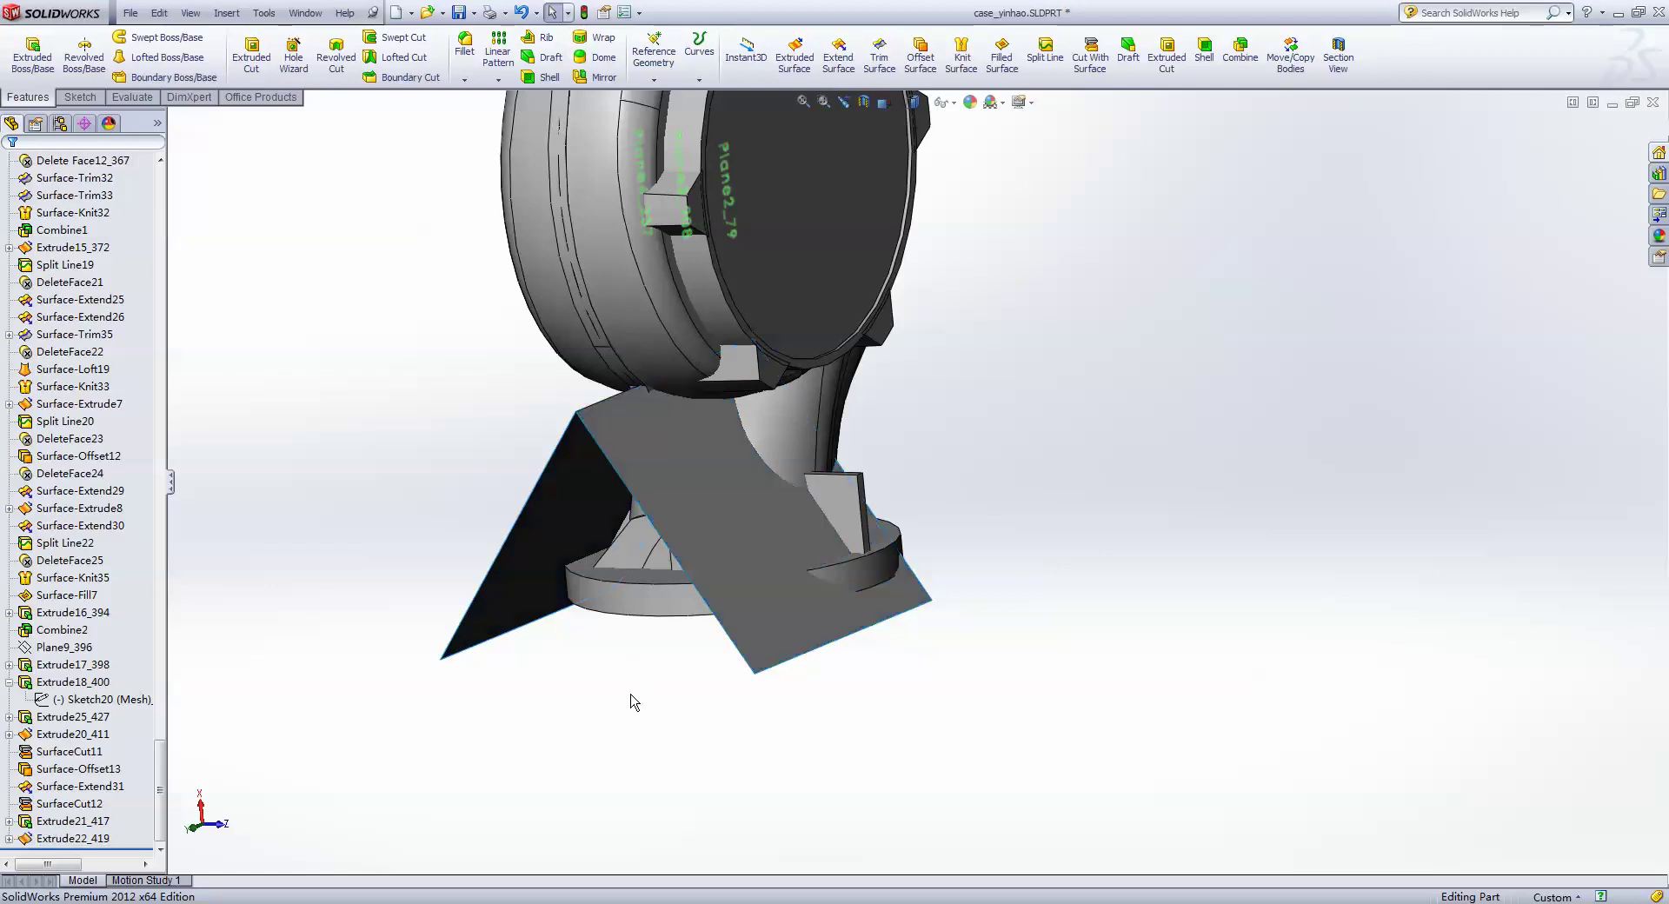
- Cut the base body with the Extrude22_419 surface in the reversed direction
{"action": "left_click", "coordinate": [947, 477]}
{"action": "left_click", "coordinate": [663, 447]}
{"action": "middle_click_drag", "start_coordinate": [459, 412], "coordinate": [484, 391]}
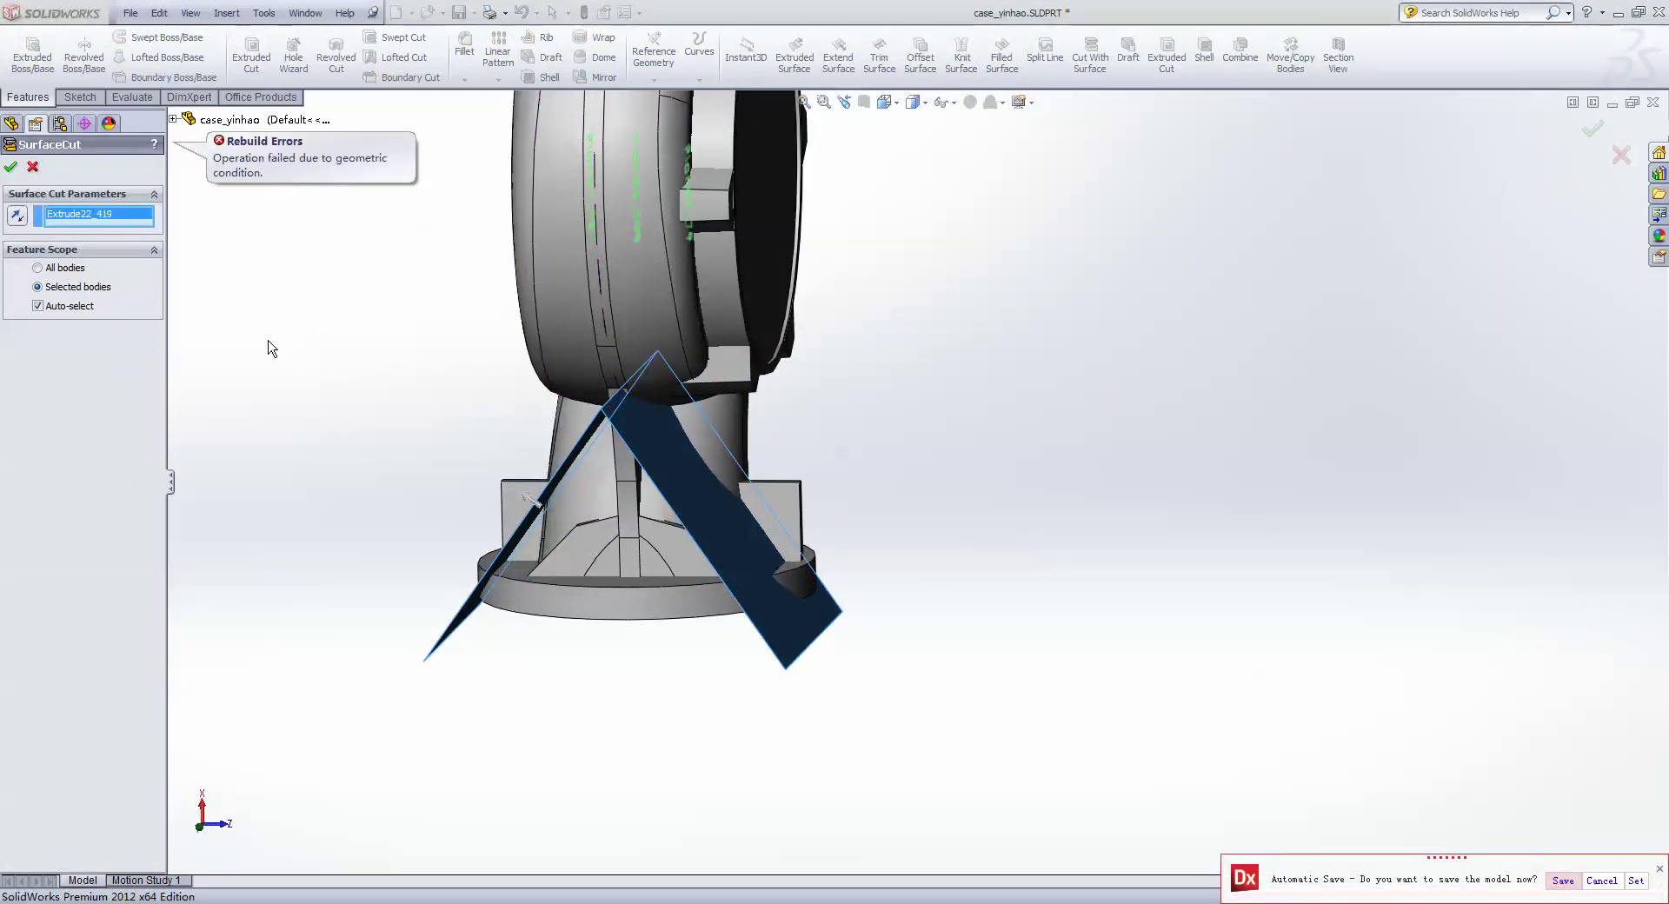
{"action": "middle_click_drag", "start_coordinate": [373, 388], "coordinate": [397, 386]}
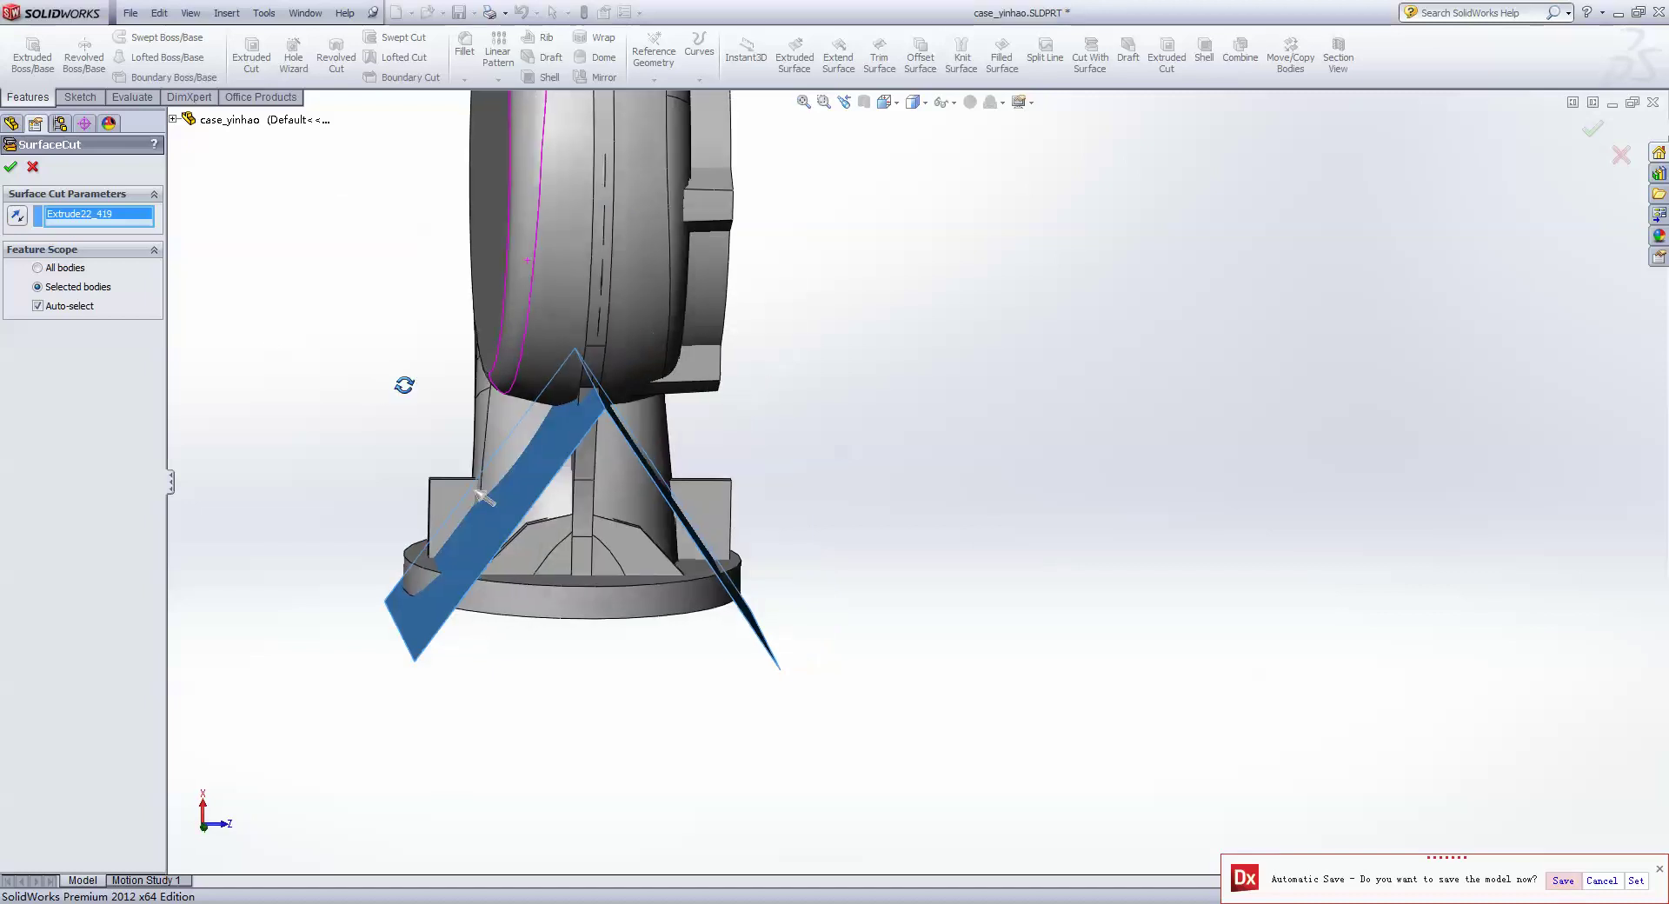
{"action": "left_click", "coordinate": [42, 250]}
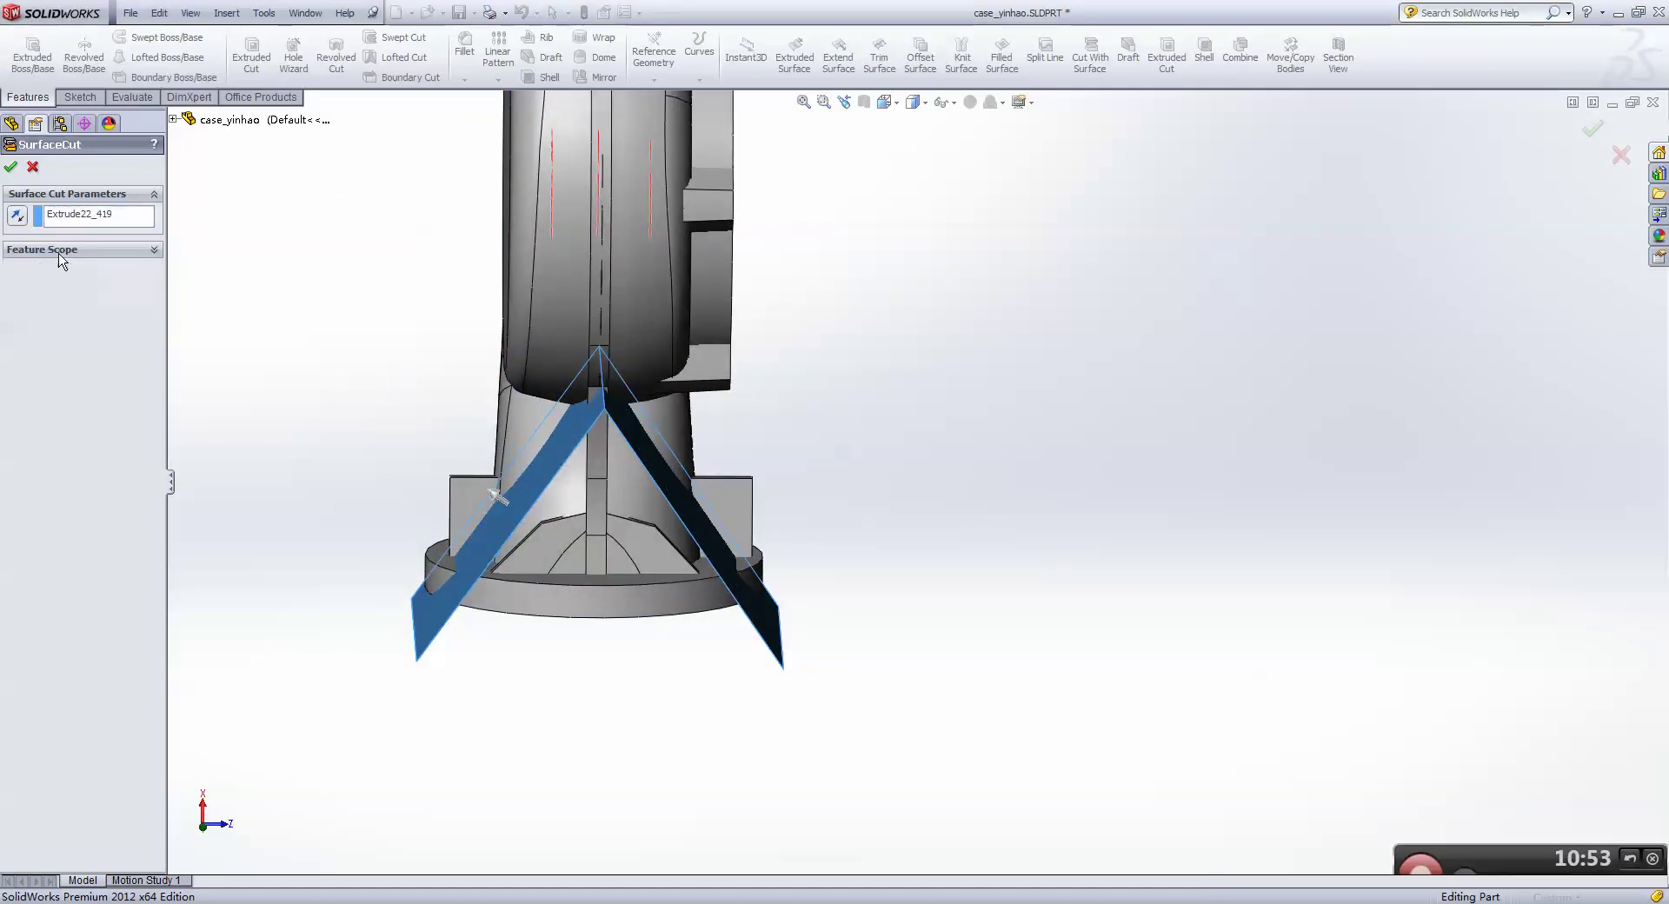
{"action": "left_click", "coordinate": [61, 253]}
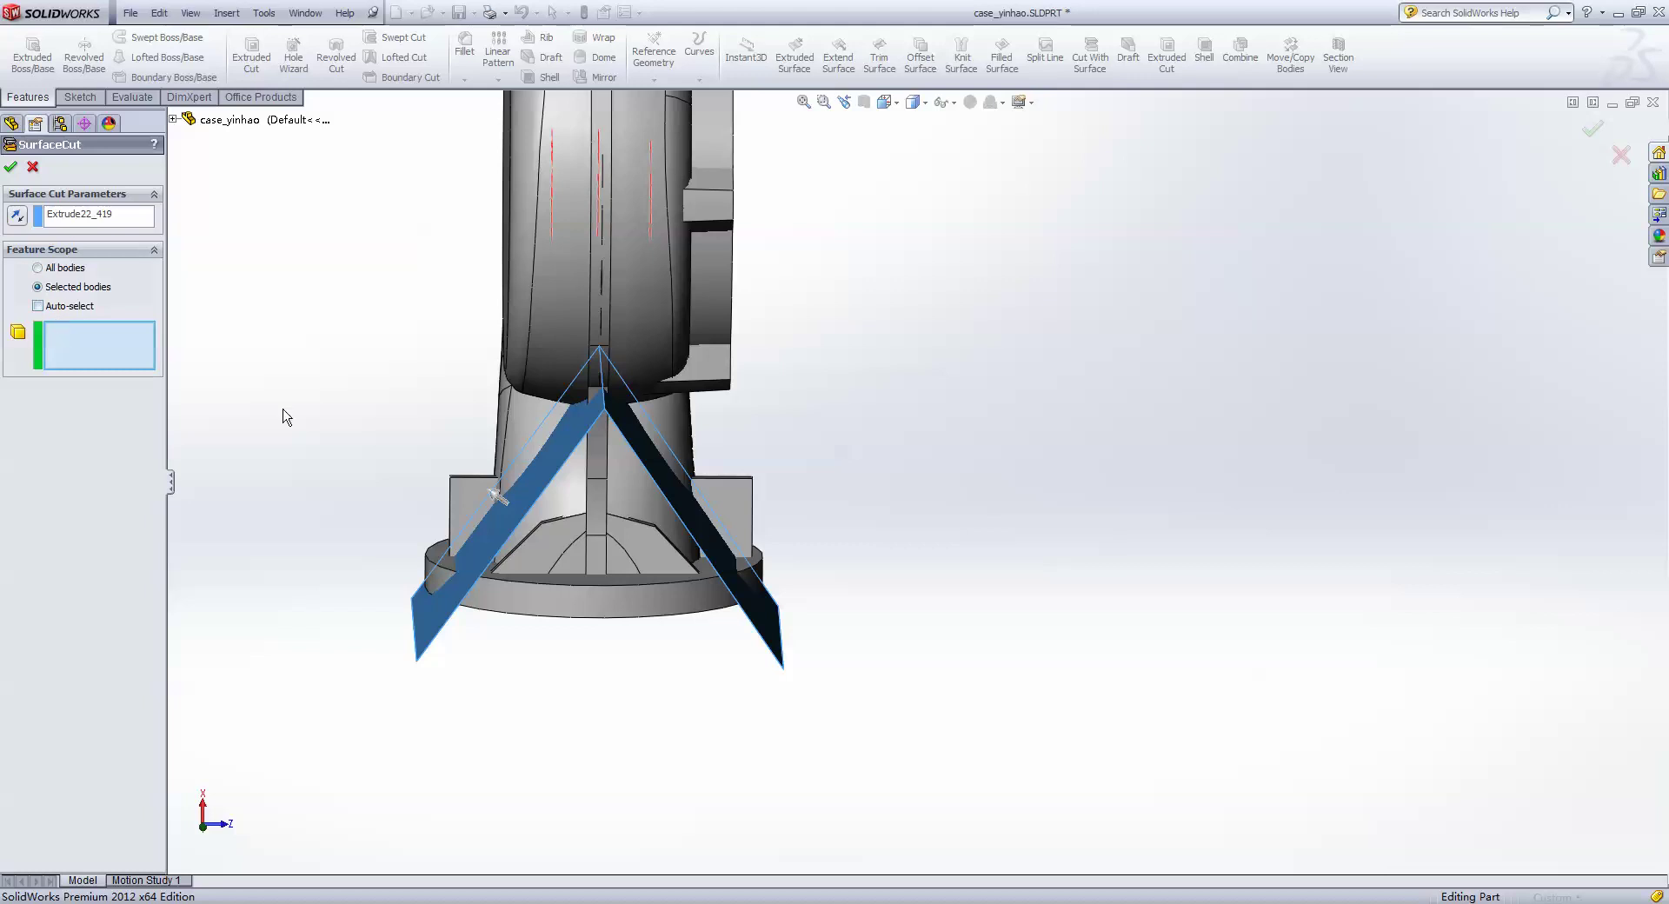
{"action": "left_click", "coordinate": [18, 215]}
{"action": "middle_click_drag", "start_coordinate": [313, 408], "coordinate": [332, 360]}
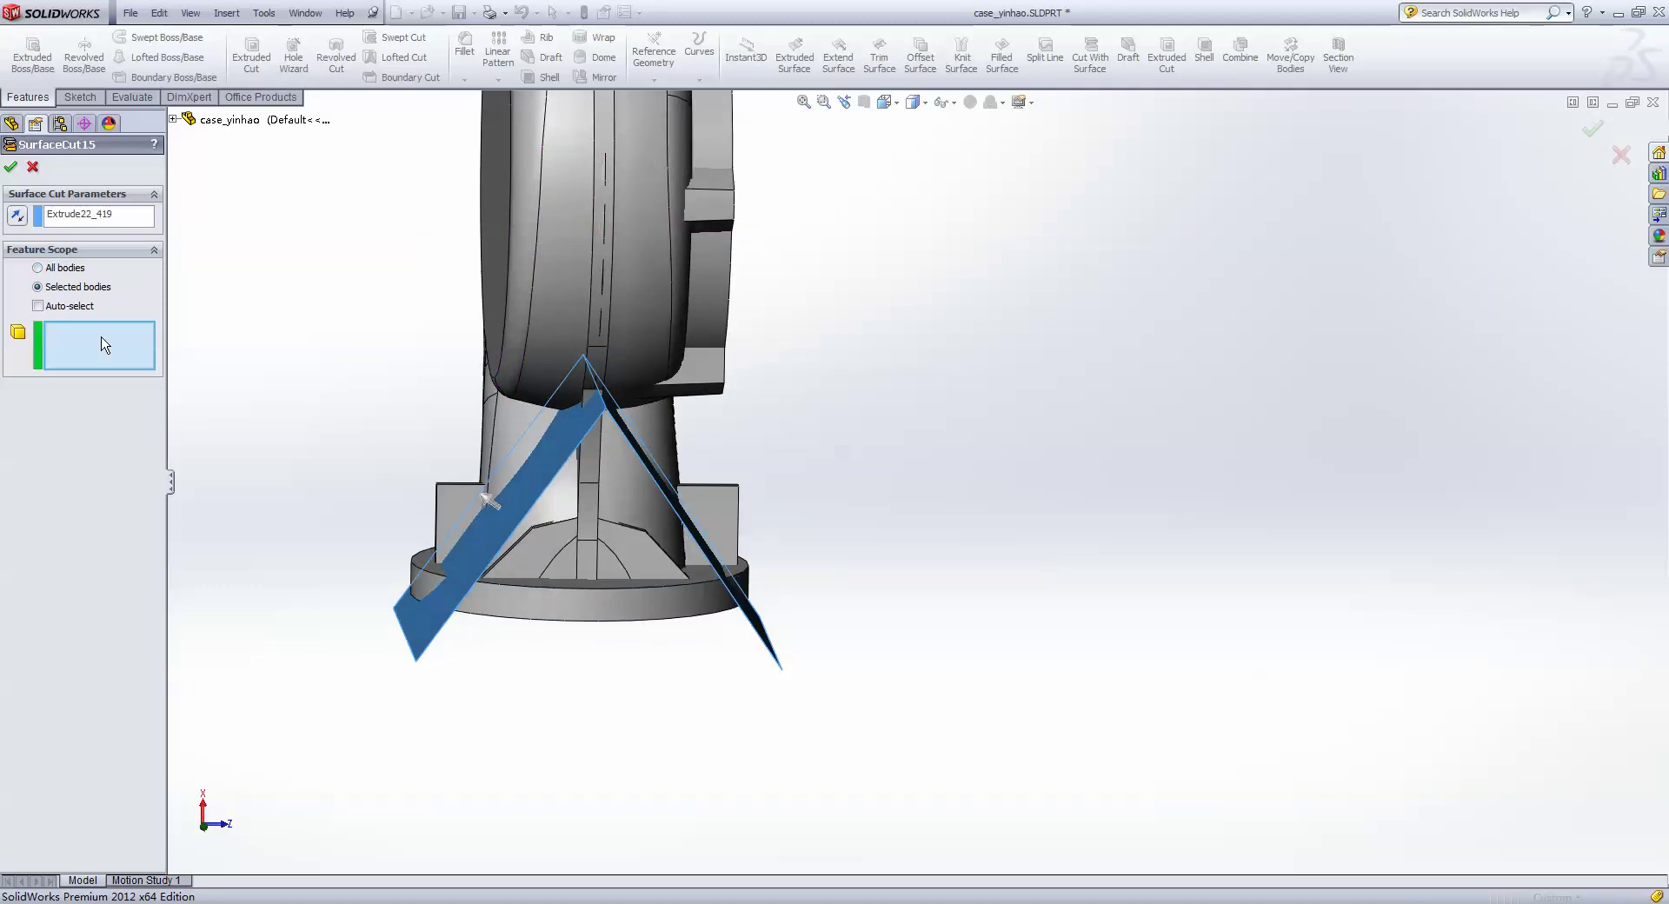
{"action": "left_click", "coordinate": [454, 496]}
{"action": "left_click", "coordinate": [10, 166]}
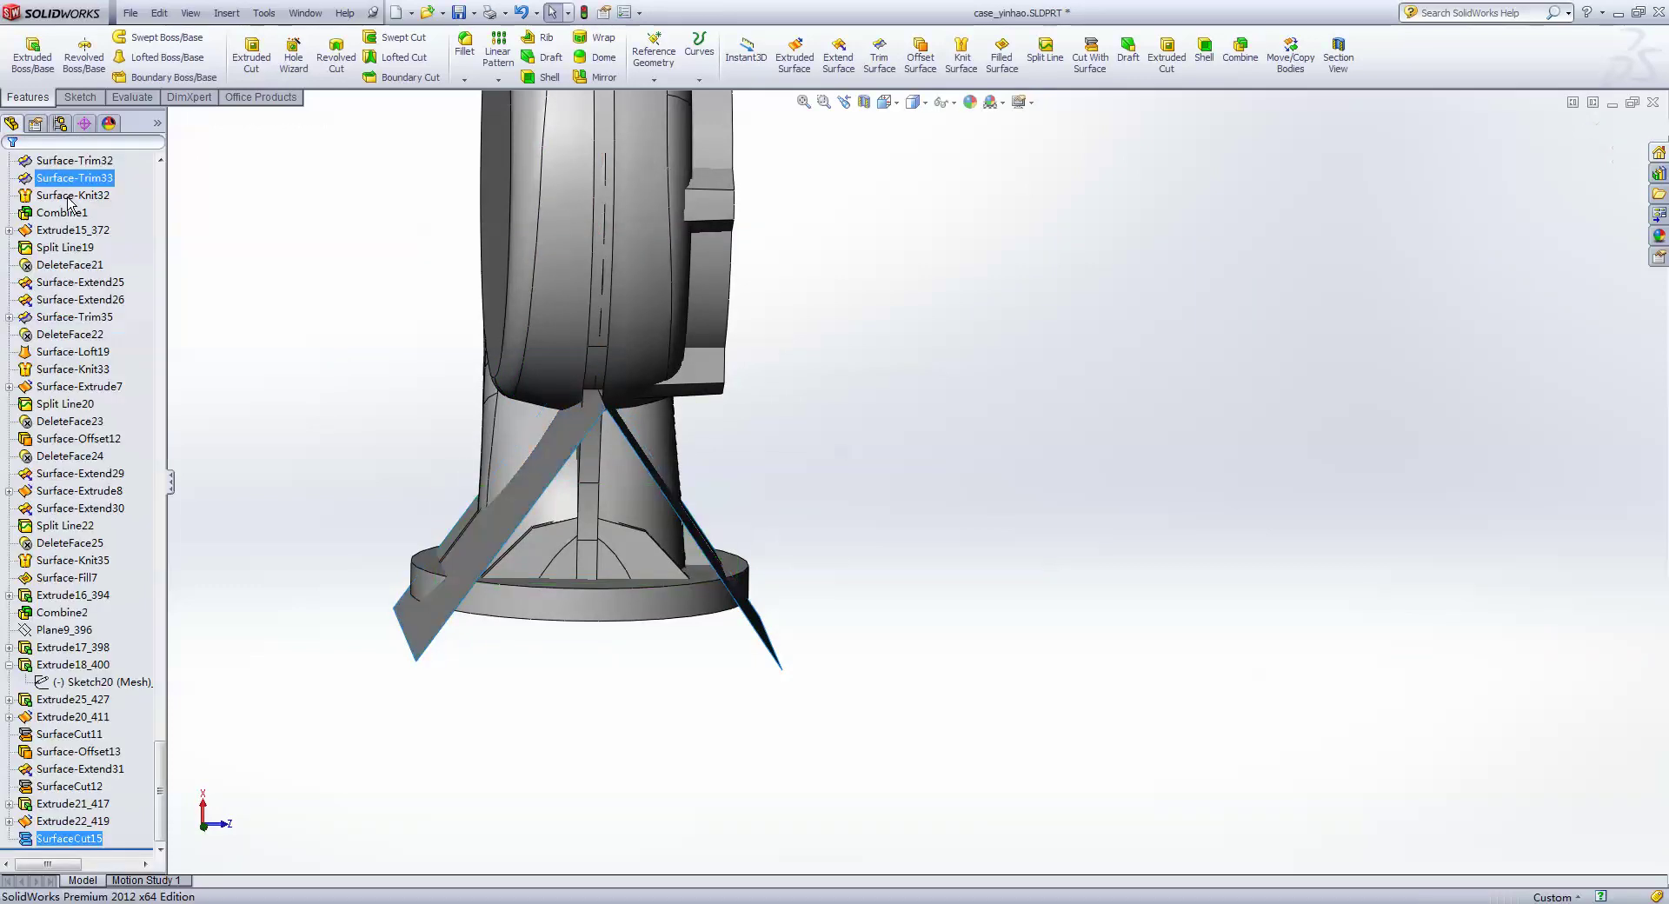
- Hide the angled Extrude22_419 cutting surface
{"action": "left_click", "coordinate": [485, 557]}
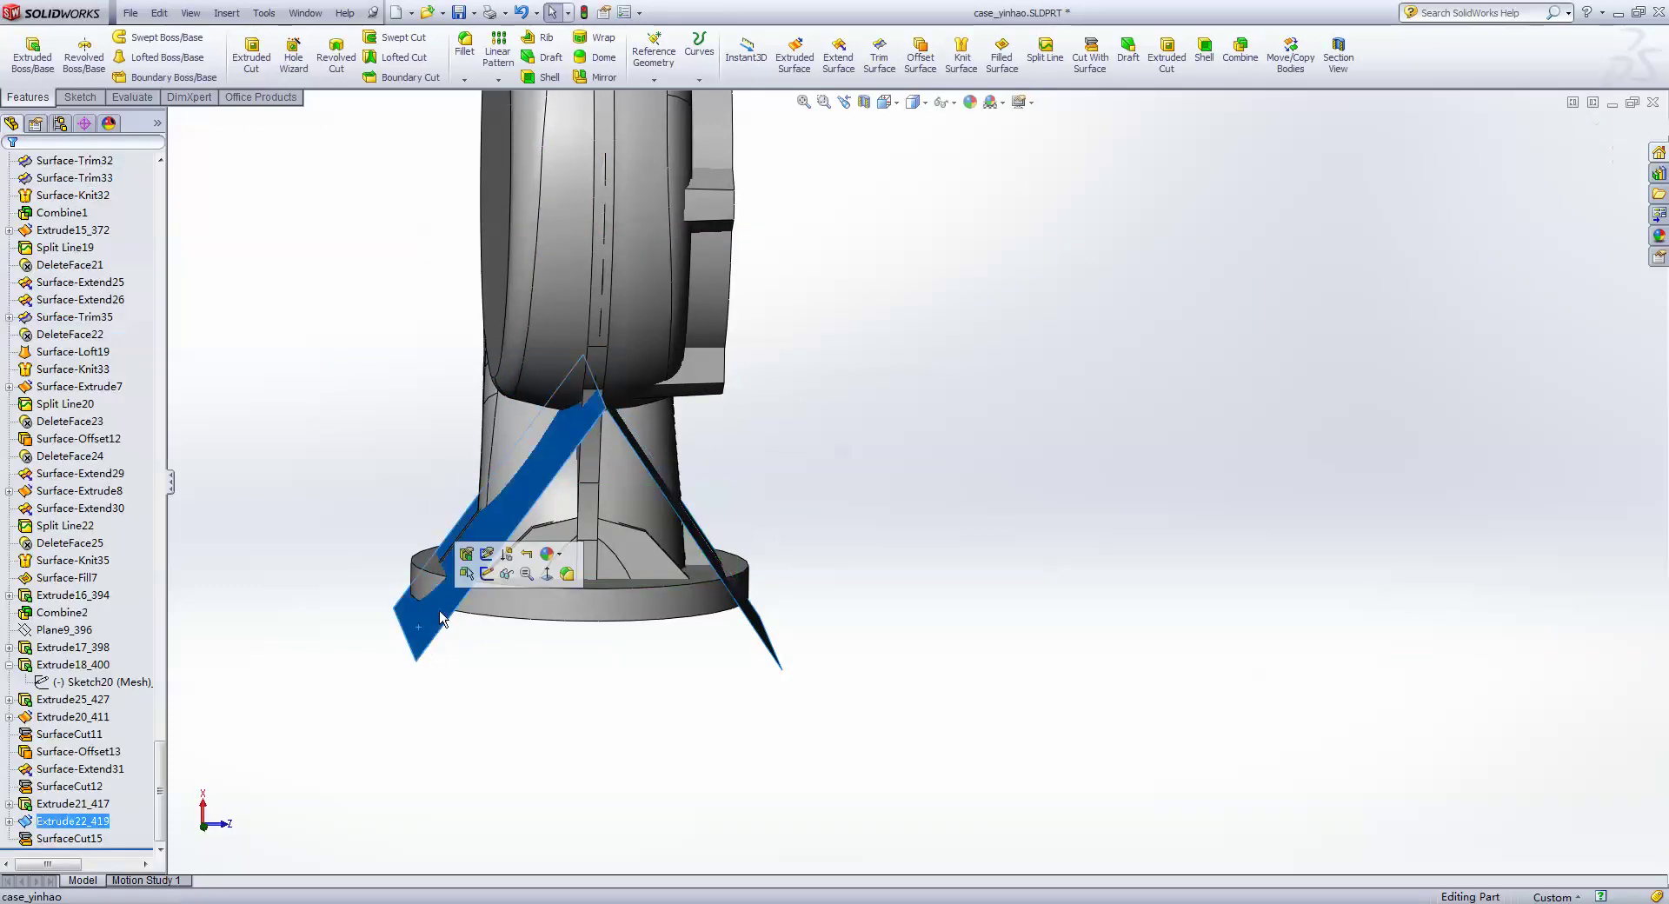
{"action": "left_click", "coordinate": [506, 575]}
{"action": "middle_click_drag", "start_coordinate": [506, 579], "coordinate": [443, 568]}
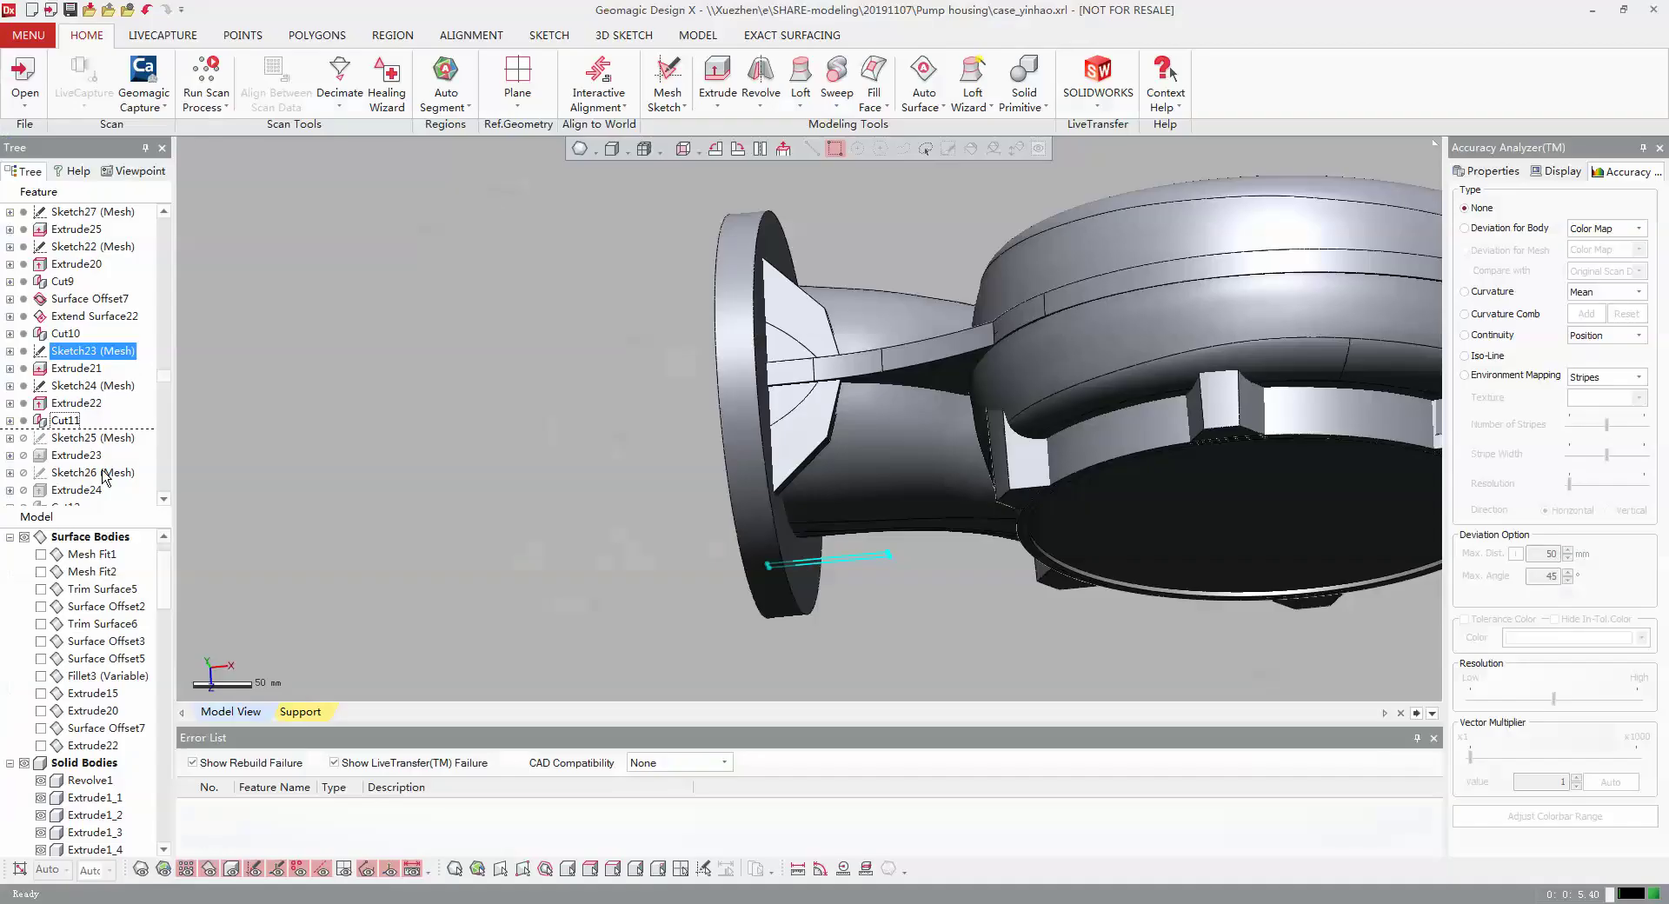
- LiveTransfer to SOLIDWORKS resuming from Sketch25 (Mesh), adding Extrude23_422 and Surface-Extrude18
{"action": "left_click", "coordinate": [84, 439]}
{"action": "left_click", "coordinate": [1098, 82]}
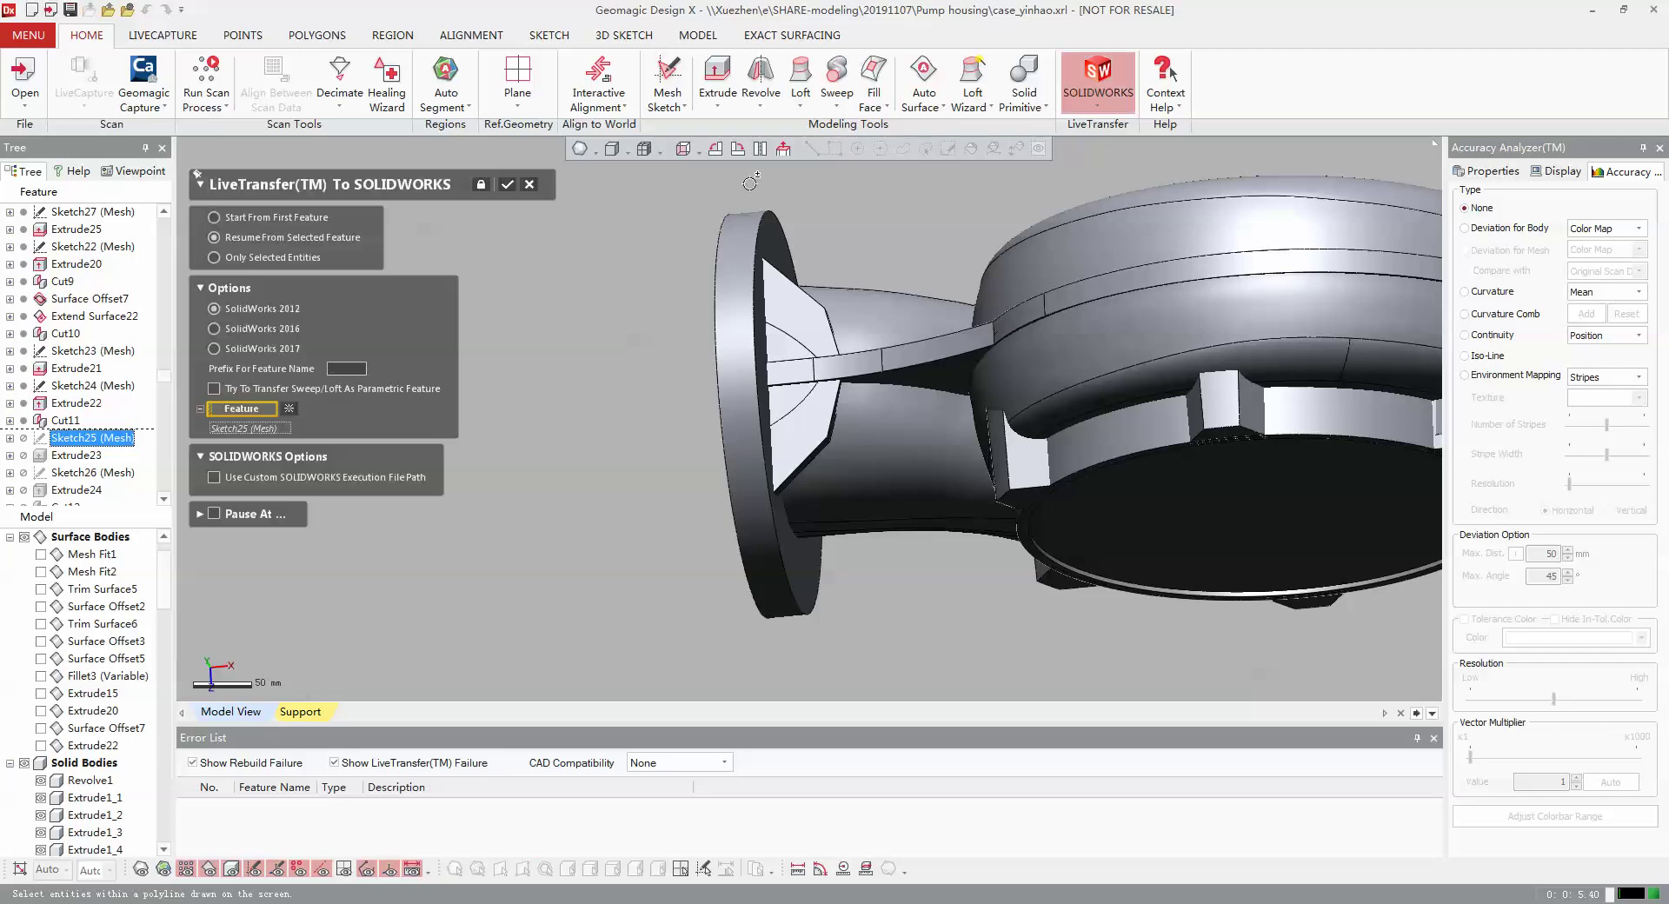
{"action": "left_click", "coordinate": [508, 185]}
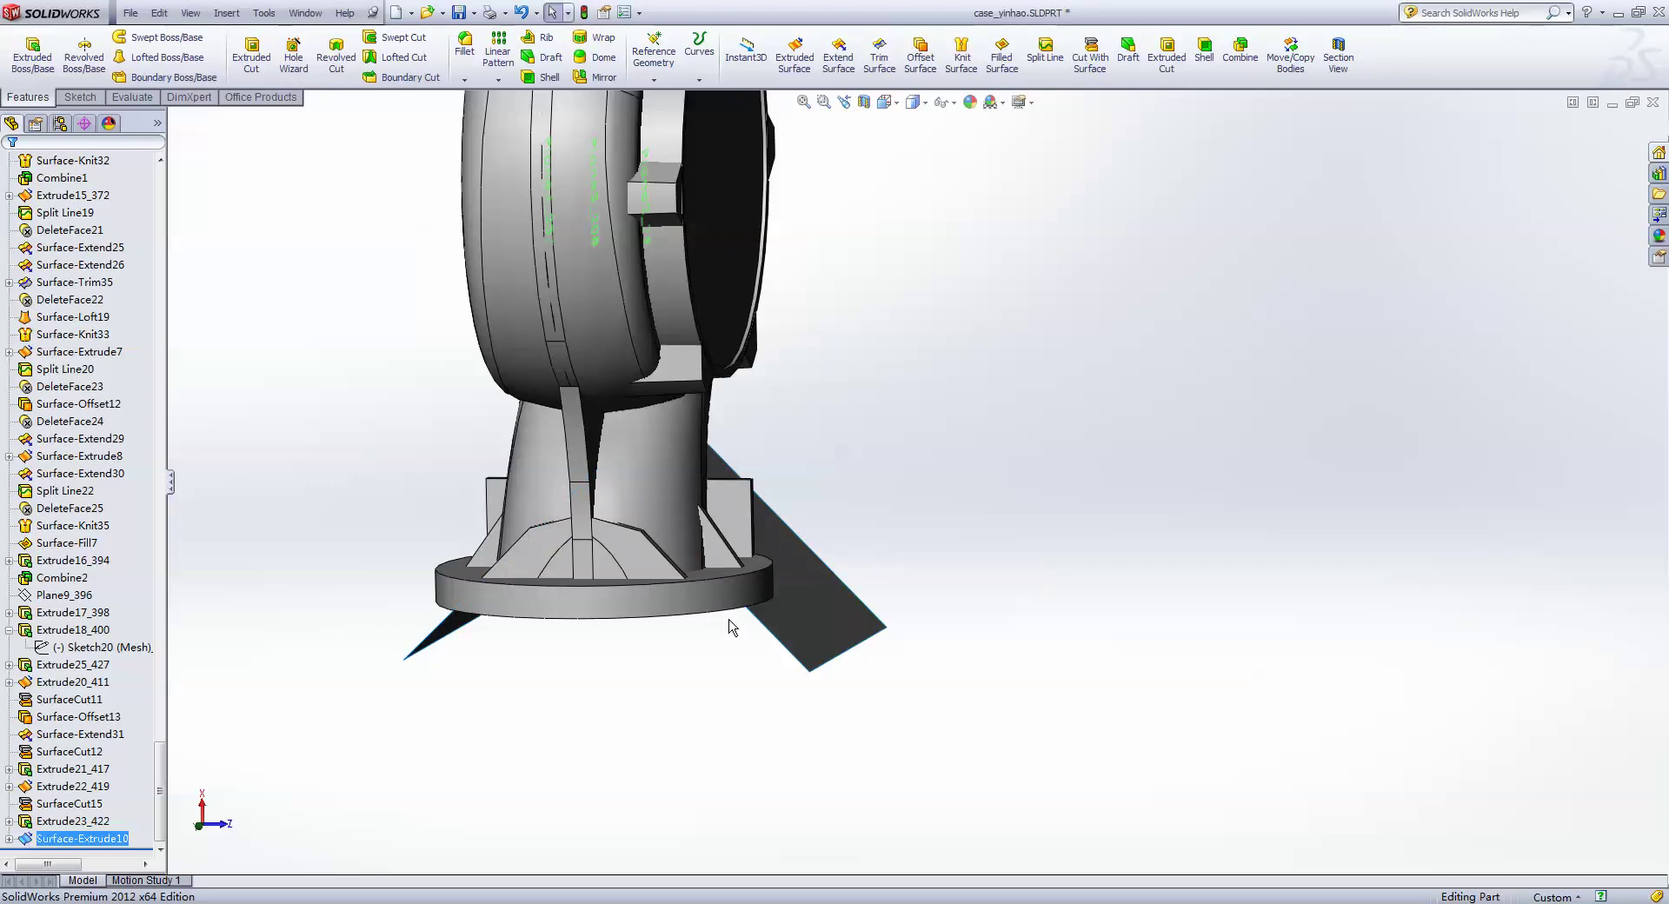
- Cut the Extrude23_422 body with the flat Extrude24_424 surface
{"action": "left_click", "coordinate": [731, 626]}
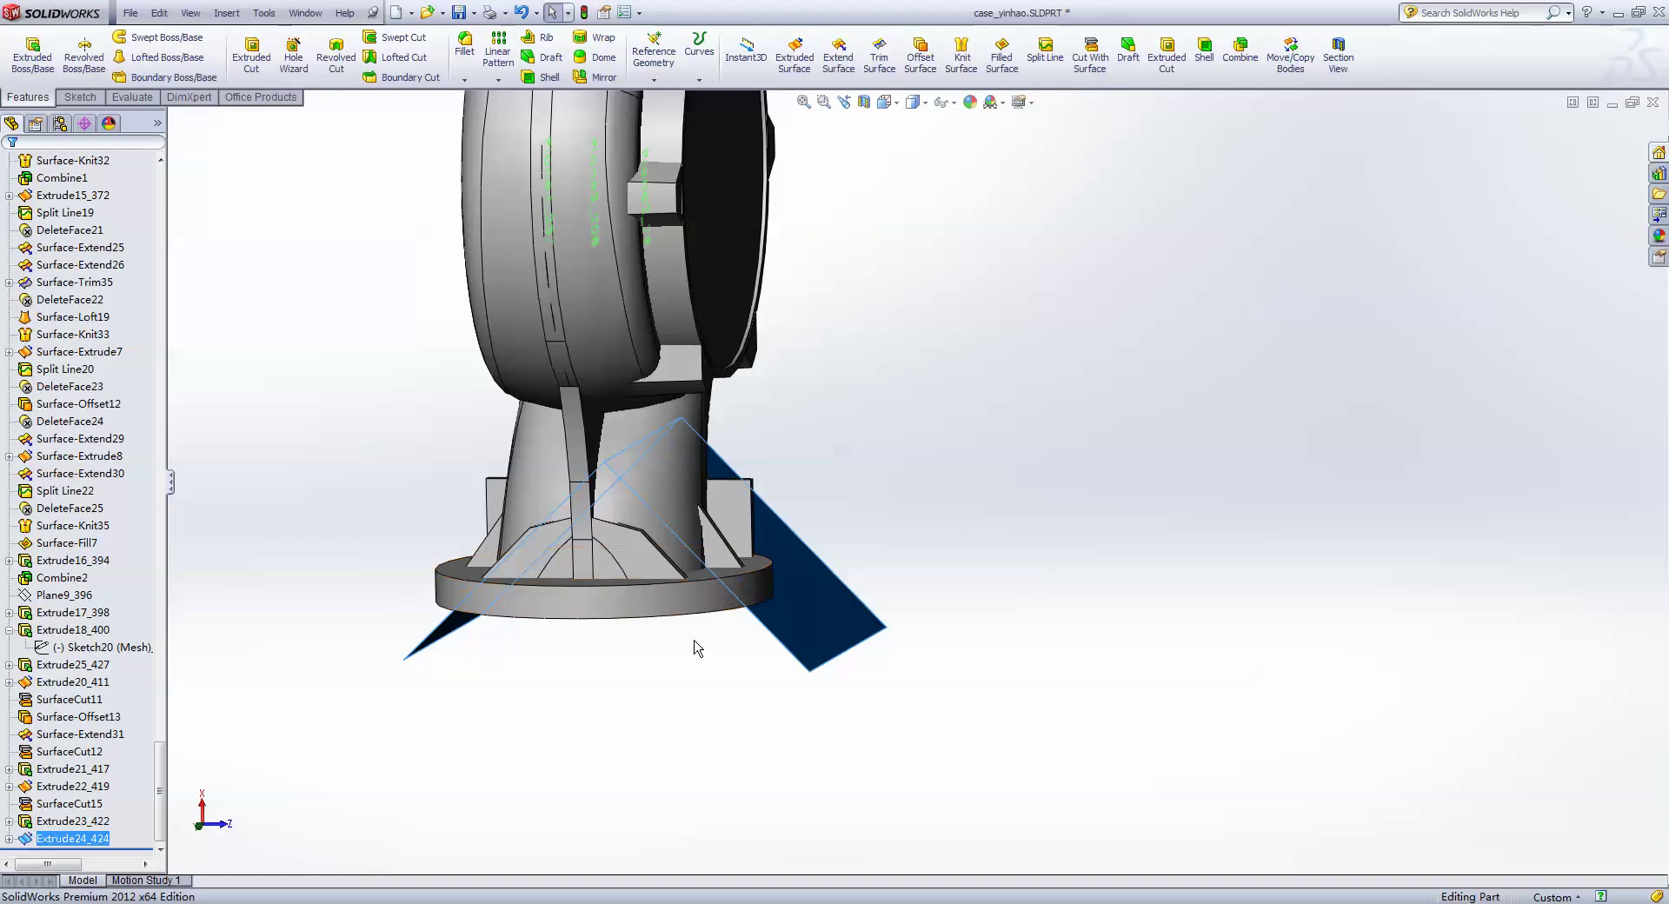
{"action": "middle_click_drag", "start_coordinate": [695, 648], "coordinate": [585, 659]}
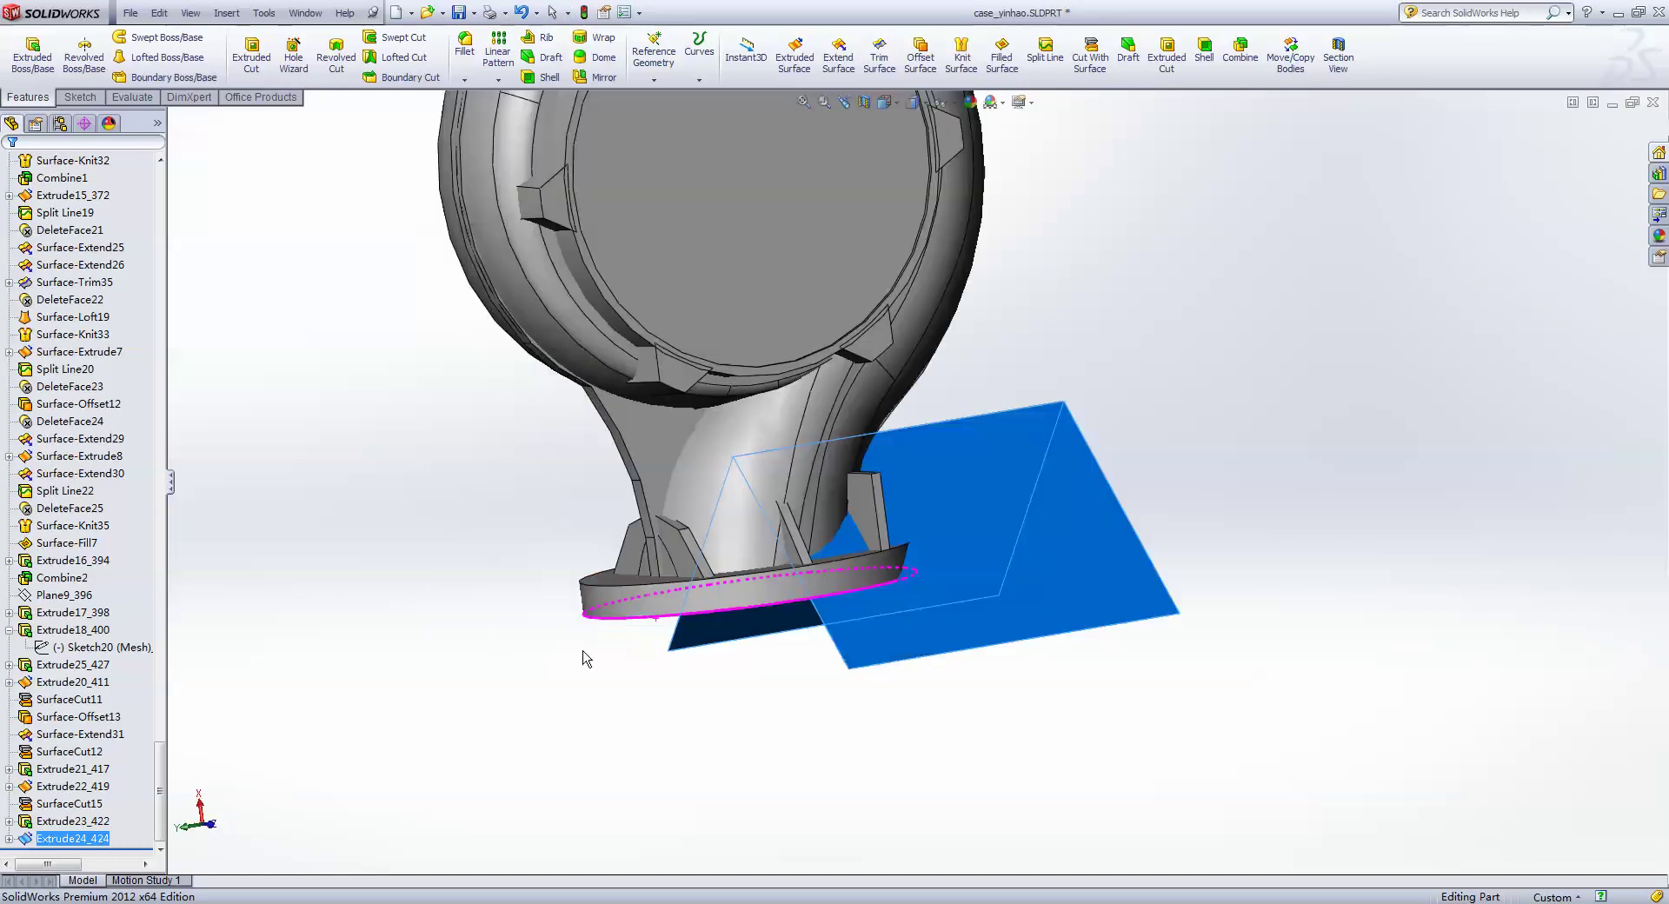
{"action": "left_click", "coordinate": [582, 662]}
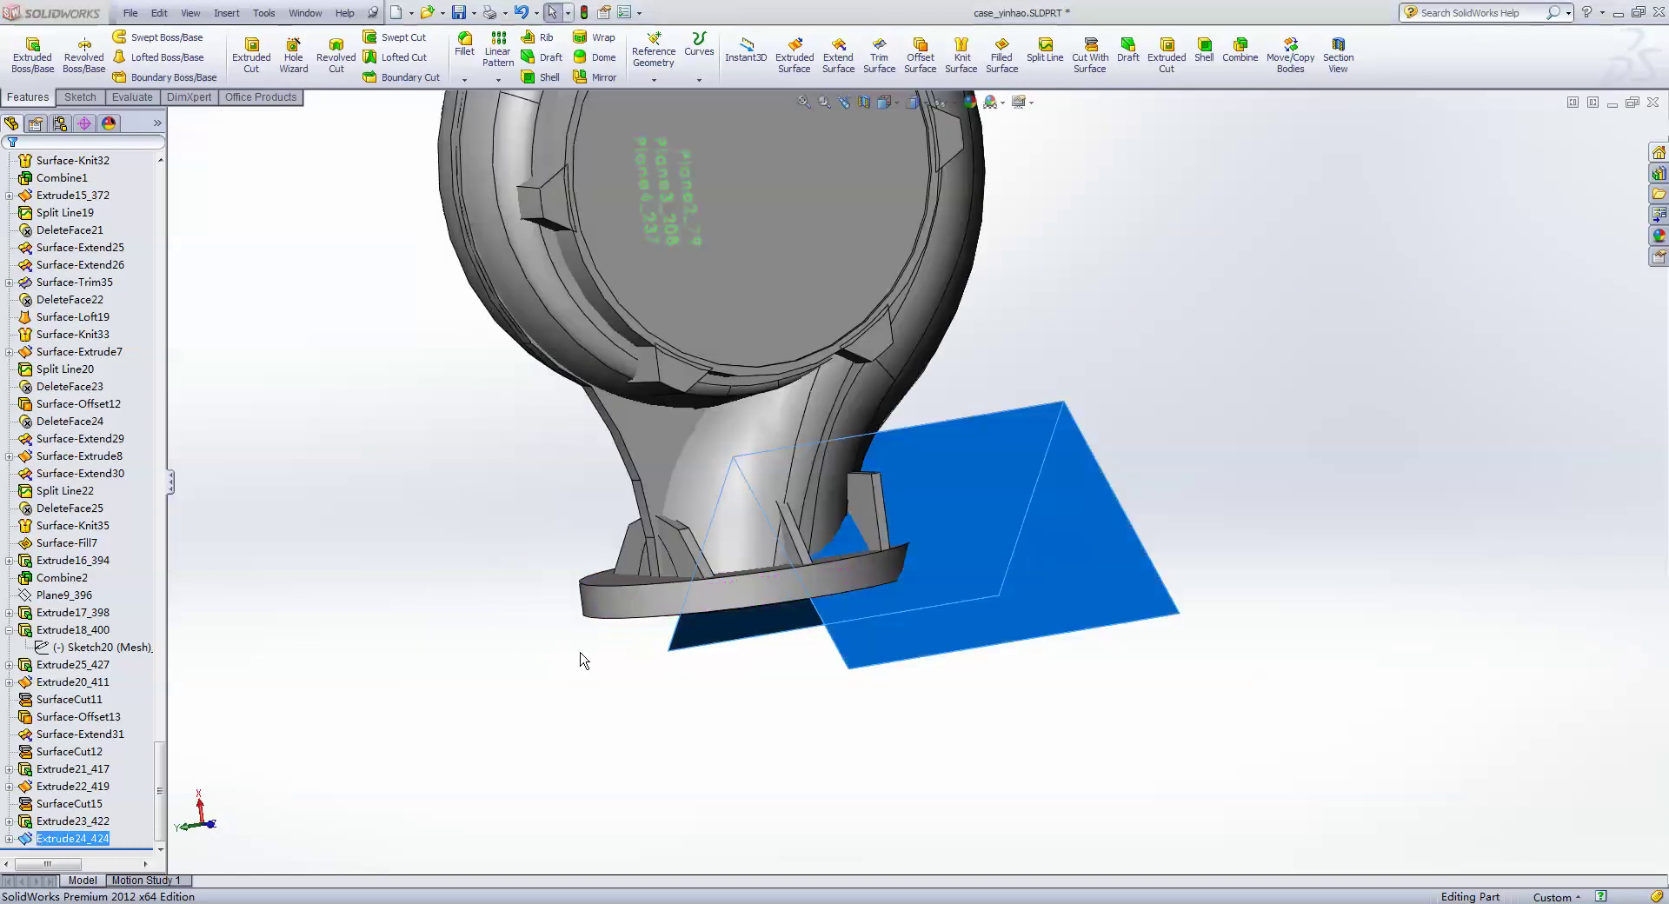
{"action": "left_click", "coordinate": [950, 476]}
{"action": "left_click", "coordinate": [1053, 361]}
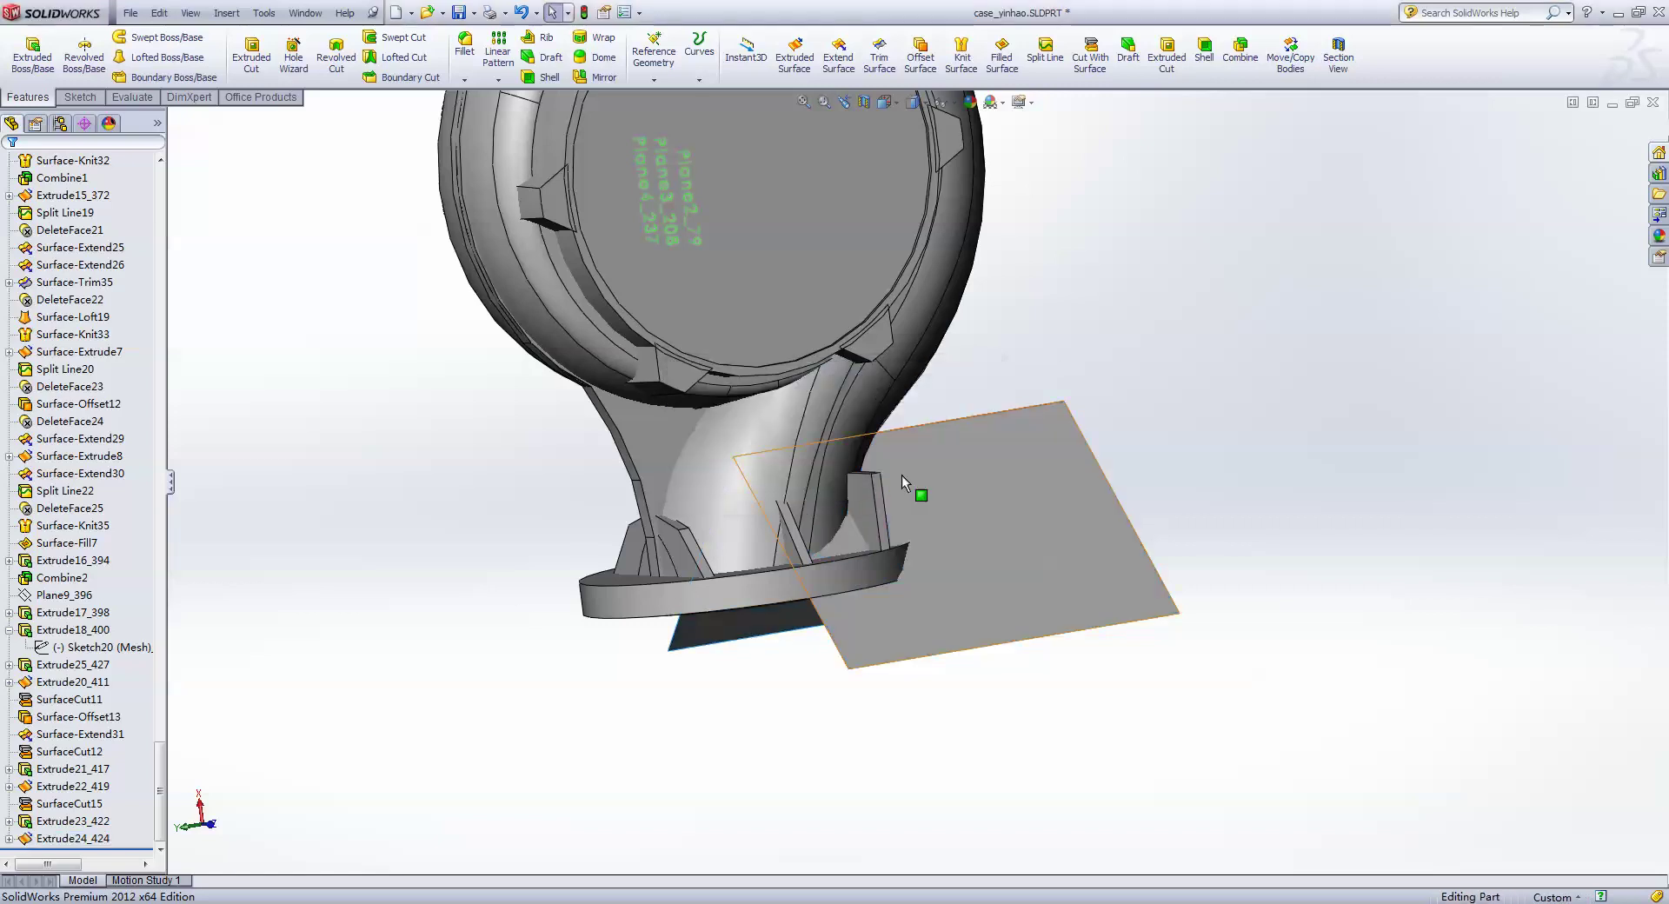
{"action": "middle_click_drag", "start_coordinate": [901, 475], "coordinate": [865, 346]}
{"action": "left_click", "coordinate": [1093, 65]}
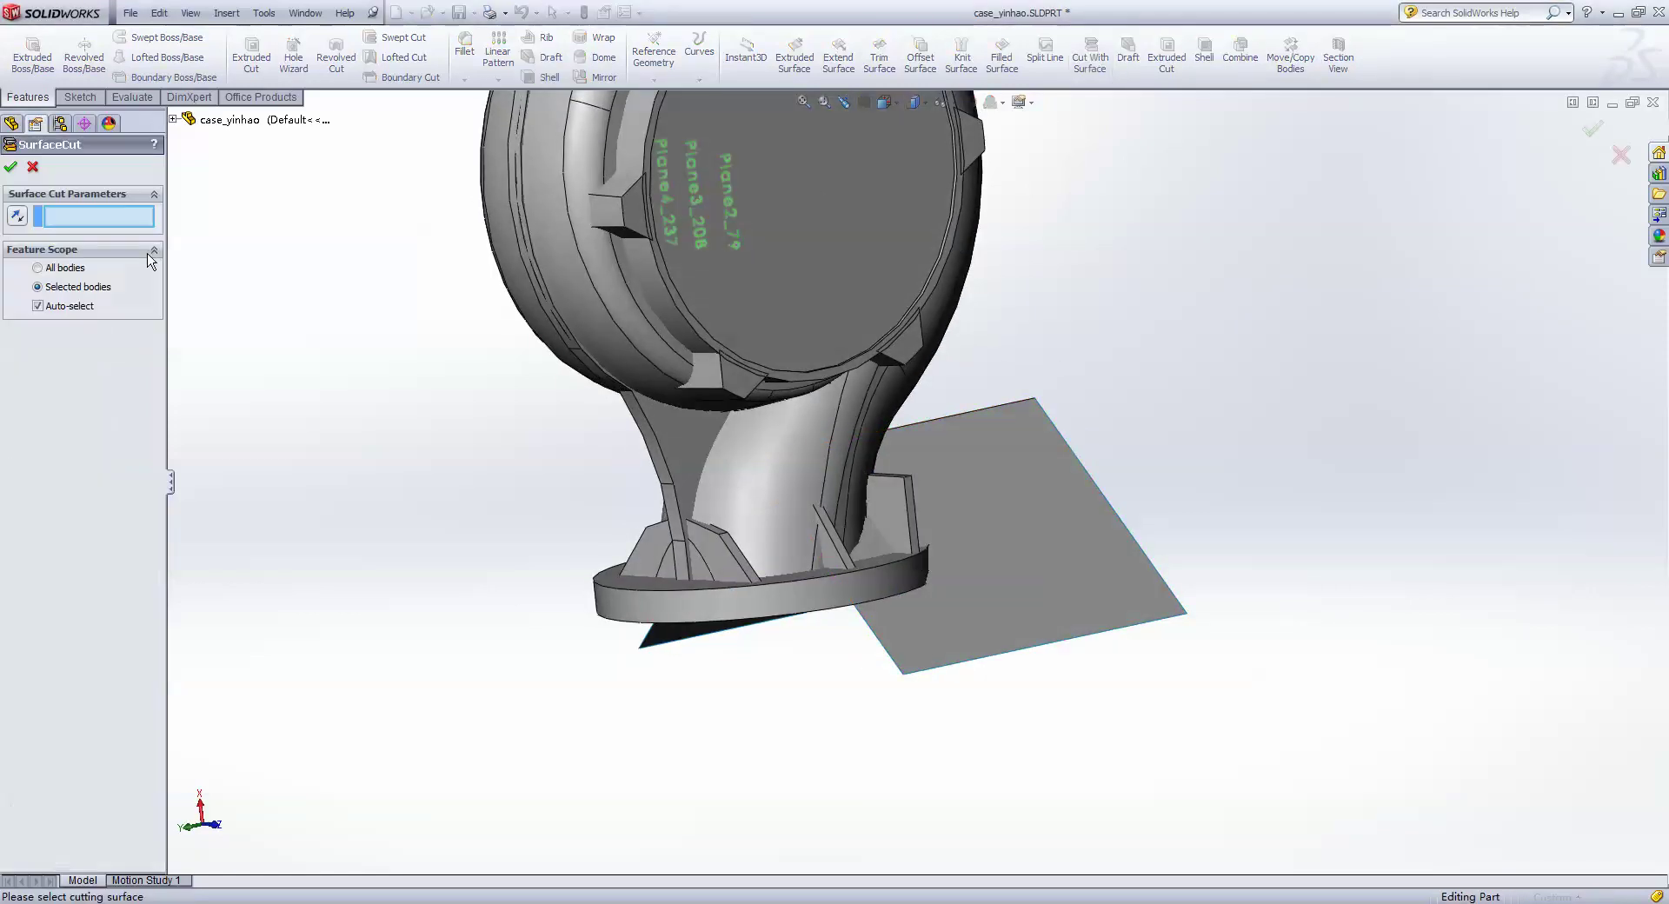
{"action": "left_click", "coordinate": [946, 489]}
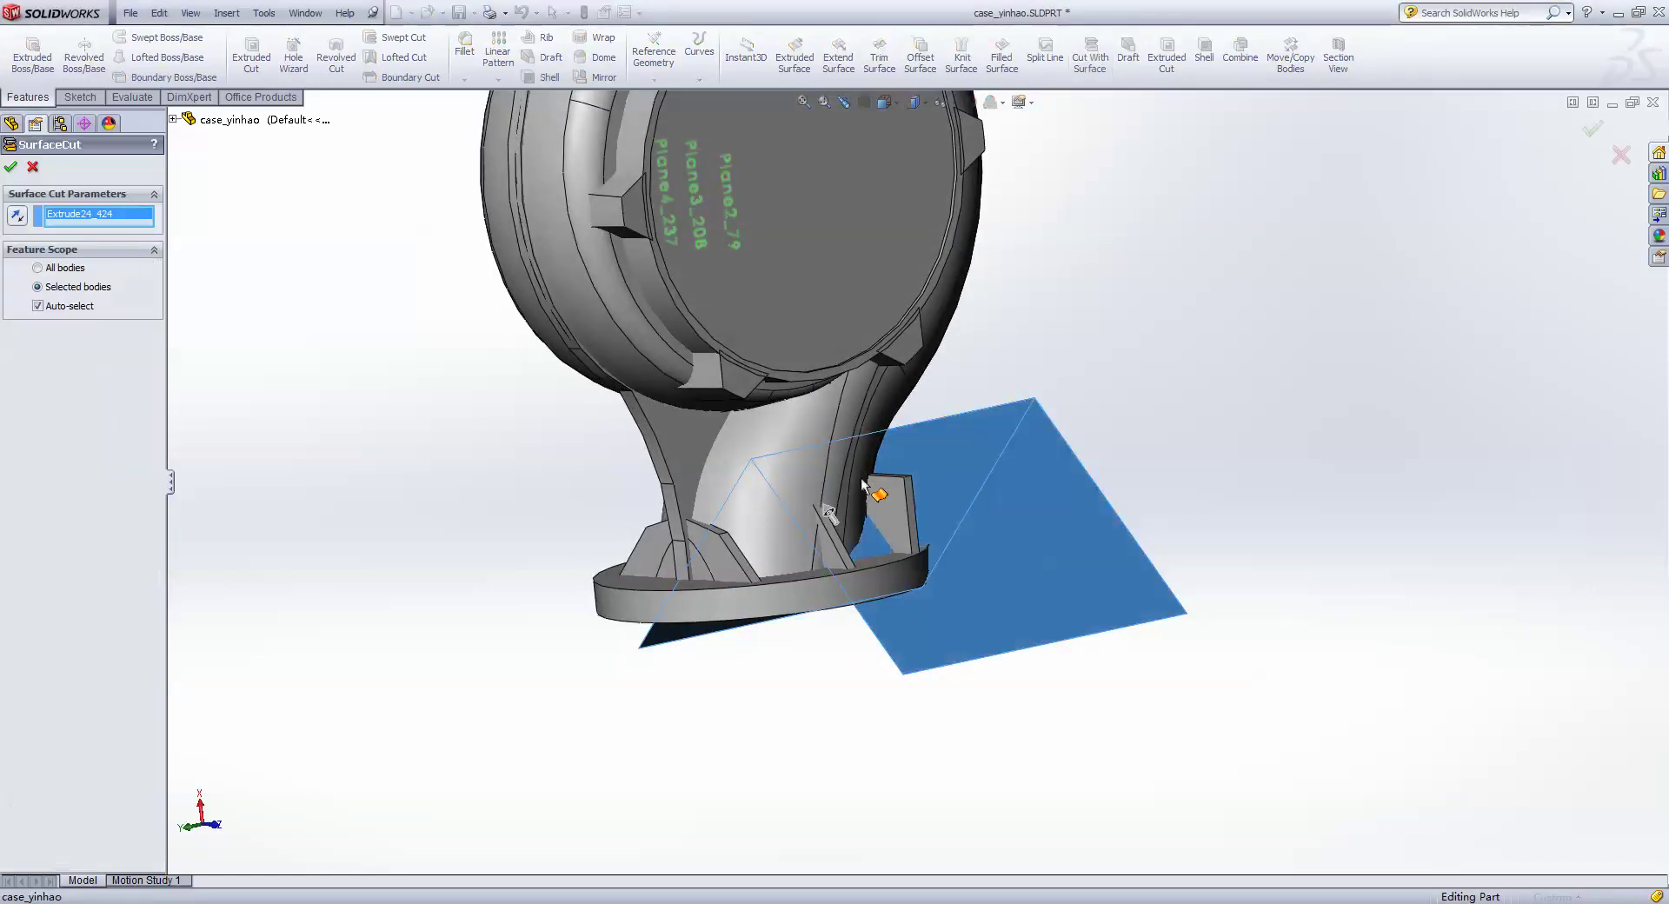
{"action": "left_click", "coordinate": [62, 306]}
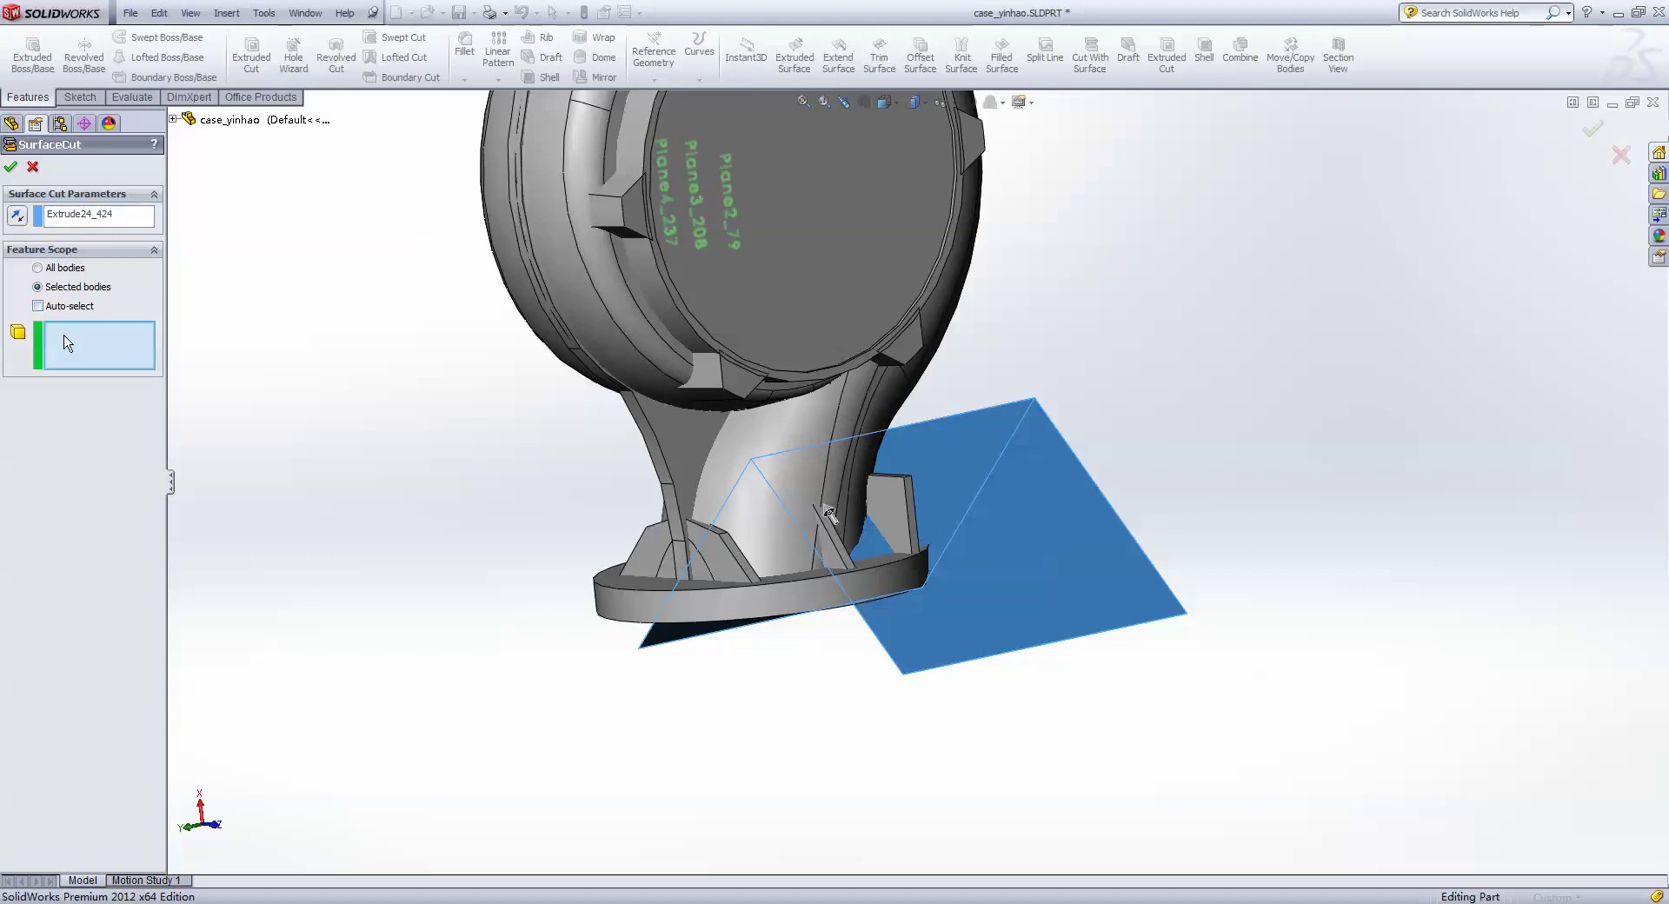
{"action": "left_click", "coordinate": [895, 513]}
{"action": "mouse_move", "coordinate": [896, 513]}
{"action": "middle_mouse_down"}
{"action": "mouse_move", "coordinate": [396, 416]}
{"action": "mouse_move", "coordinate": [448, 410]}
{"action": "middle_mouse_up"}
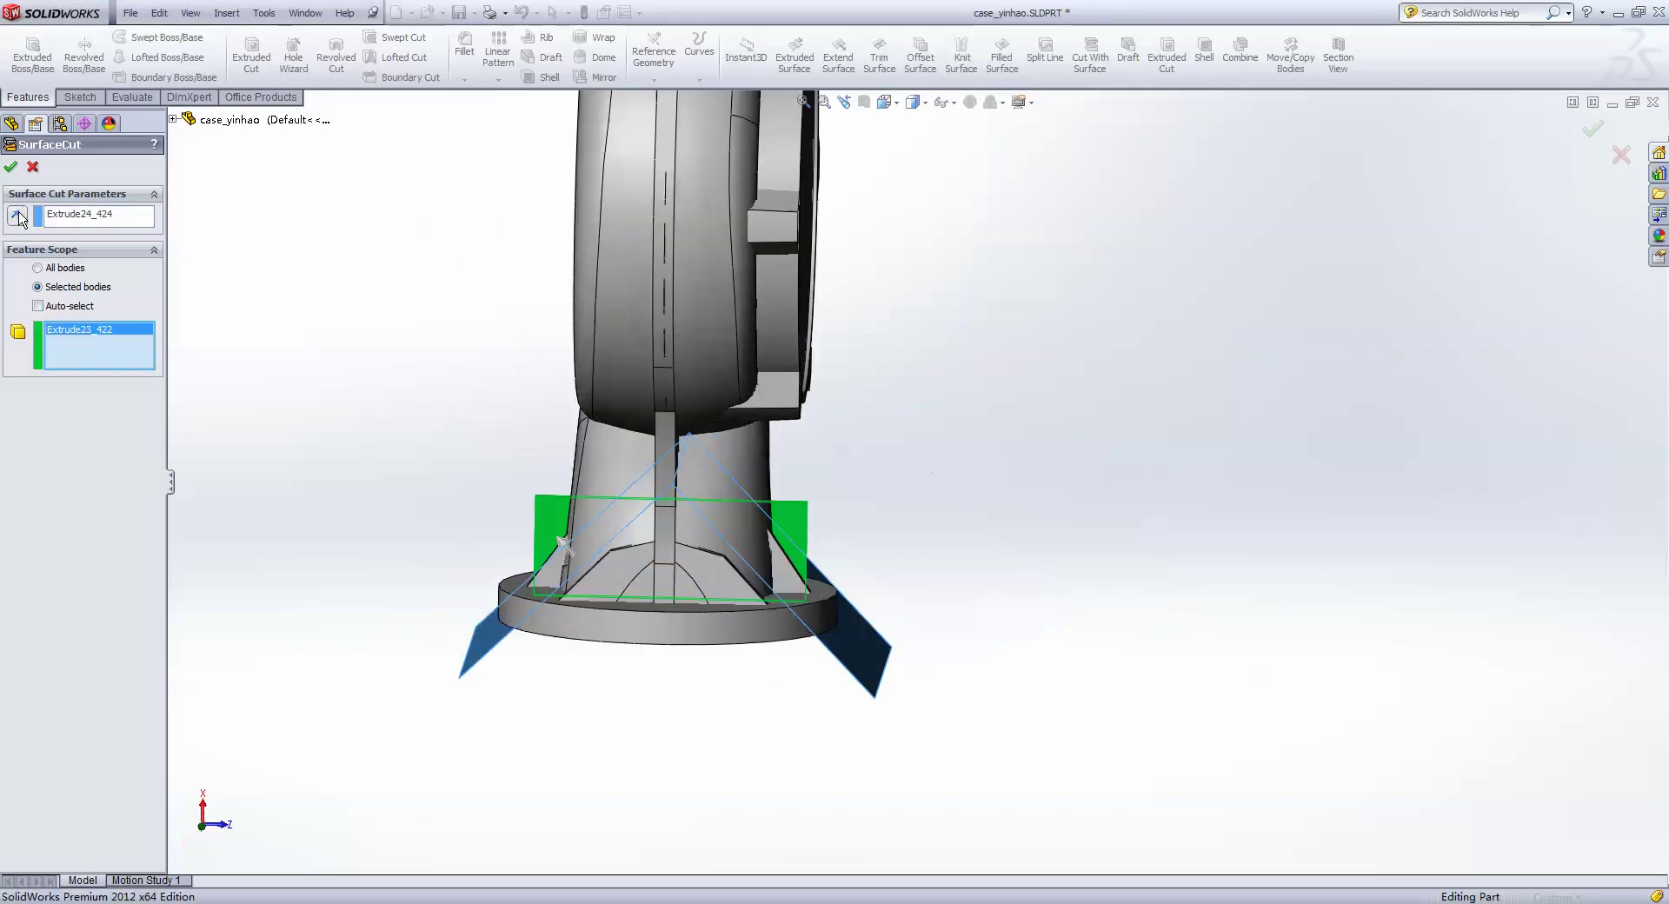
{"action": "left_click", "coordinate": [11, 166]}
- Hide the Extrude24_424 cutting surface
{"action": "left_click", "coordinate": [864, 659]}
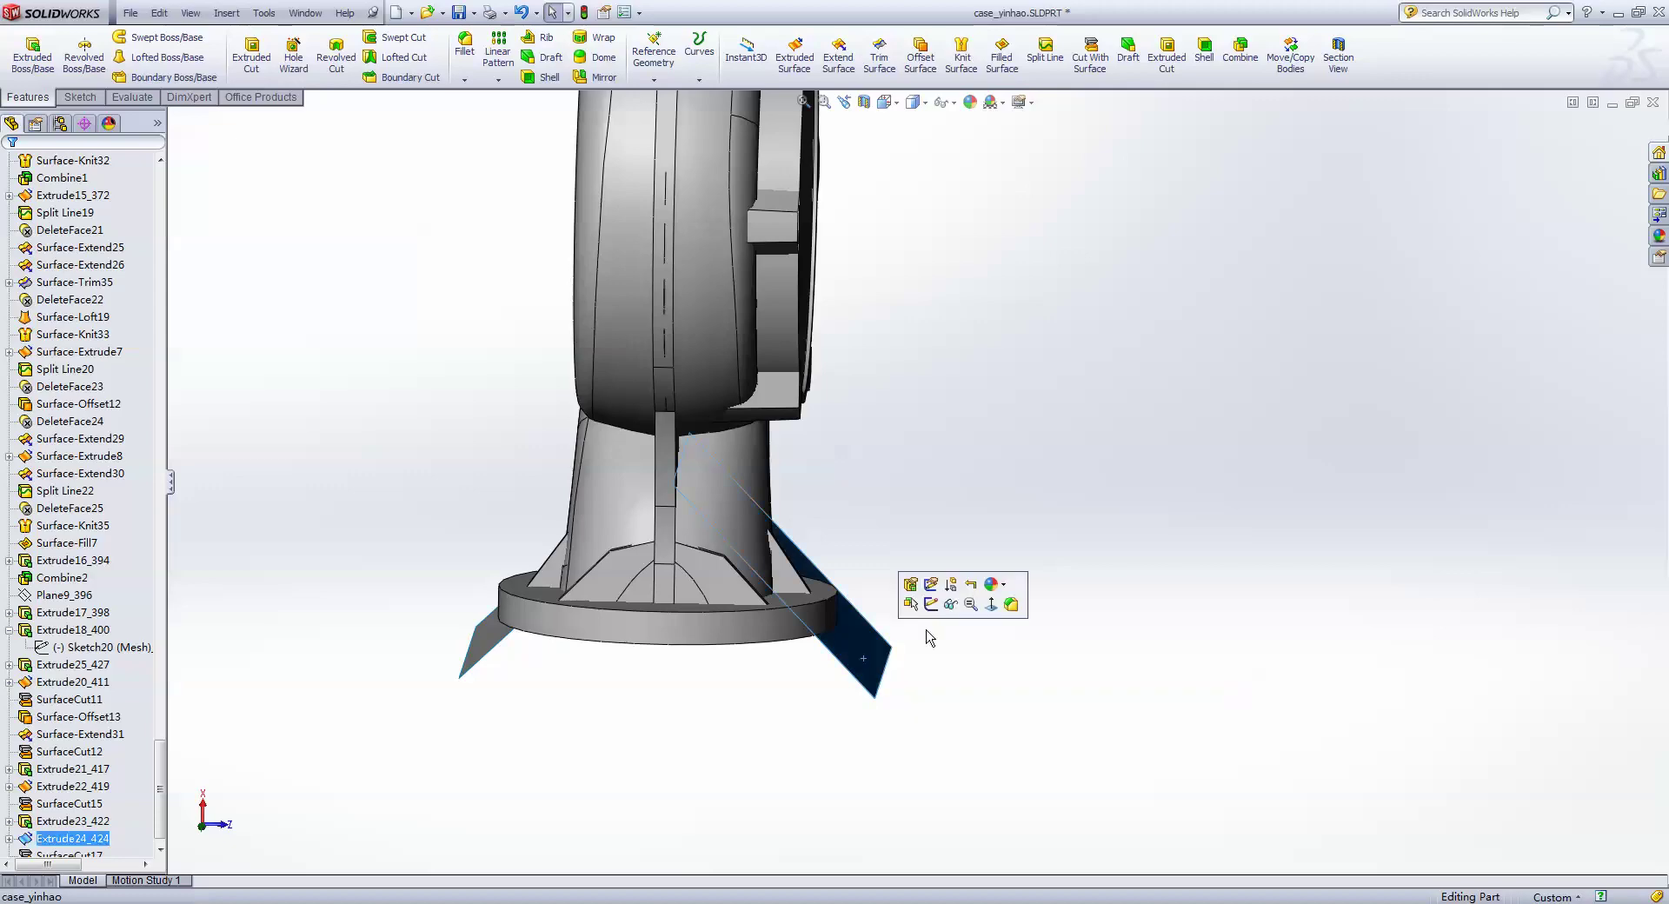
{"action": "left_click", "coordinate": [937, 608]}
{"action": "mouse_move", "coordinate": [936, 668]}
{"action": "middle_mouse_down"}
{"action": "mouse_move", "coordinate": [812, 647]}
{"action": "mouse_move", "coordinate": [756, 689]}
{"action": "middle_mouse_up"}
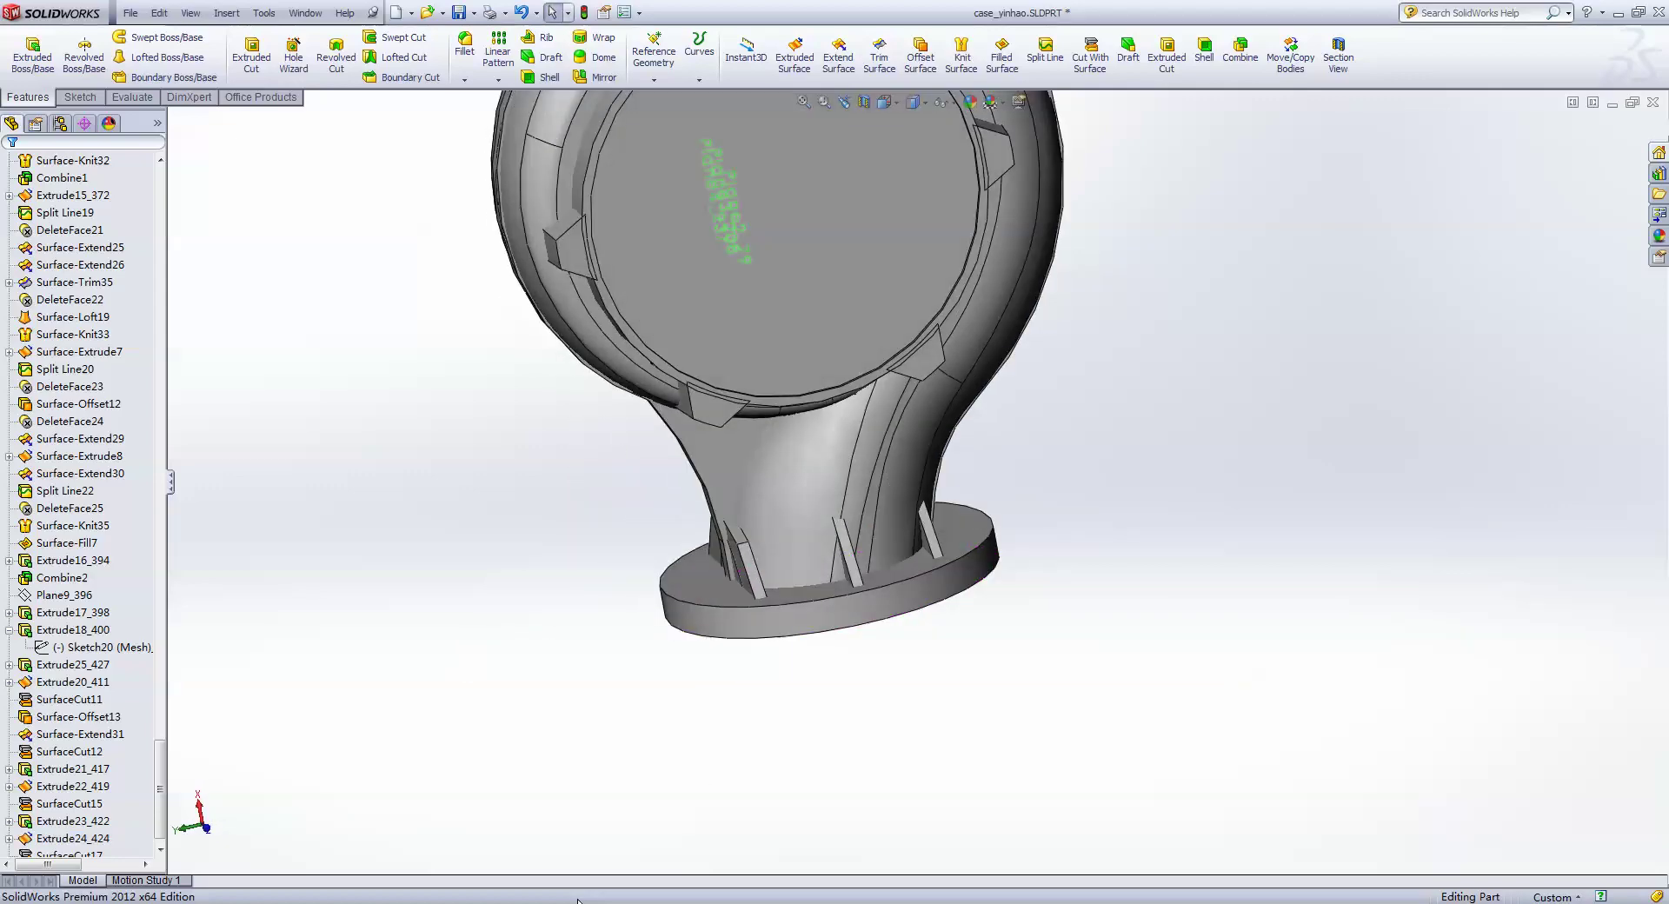
- In Design X, LiveTransfer to SOLIDWORKS resuming from Plane10
{"action": "key", "text": "alt+Tab"}
{"action": "scroll", "coordinate": [72, 486], "scroll_direction": "down", "scroll_amount": 1}
{"action": "scroll", "coordinate": [77, 452], "scroll_direction": "down", "scroll_amount": 1}
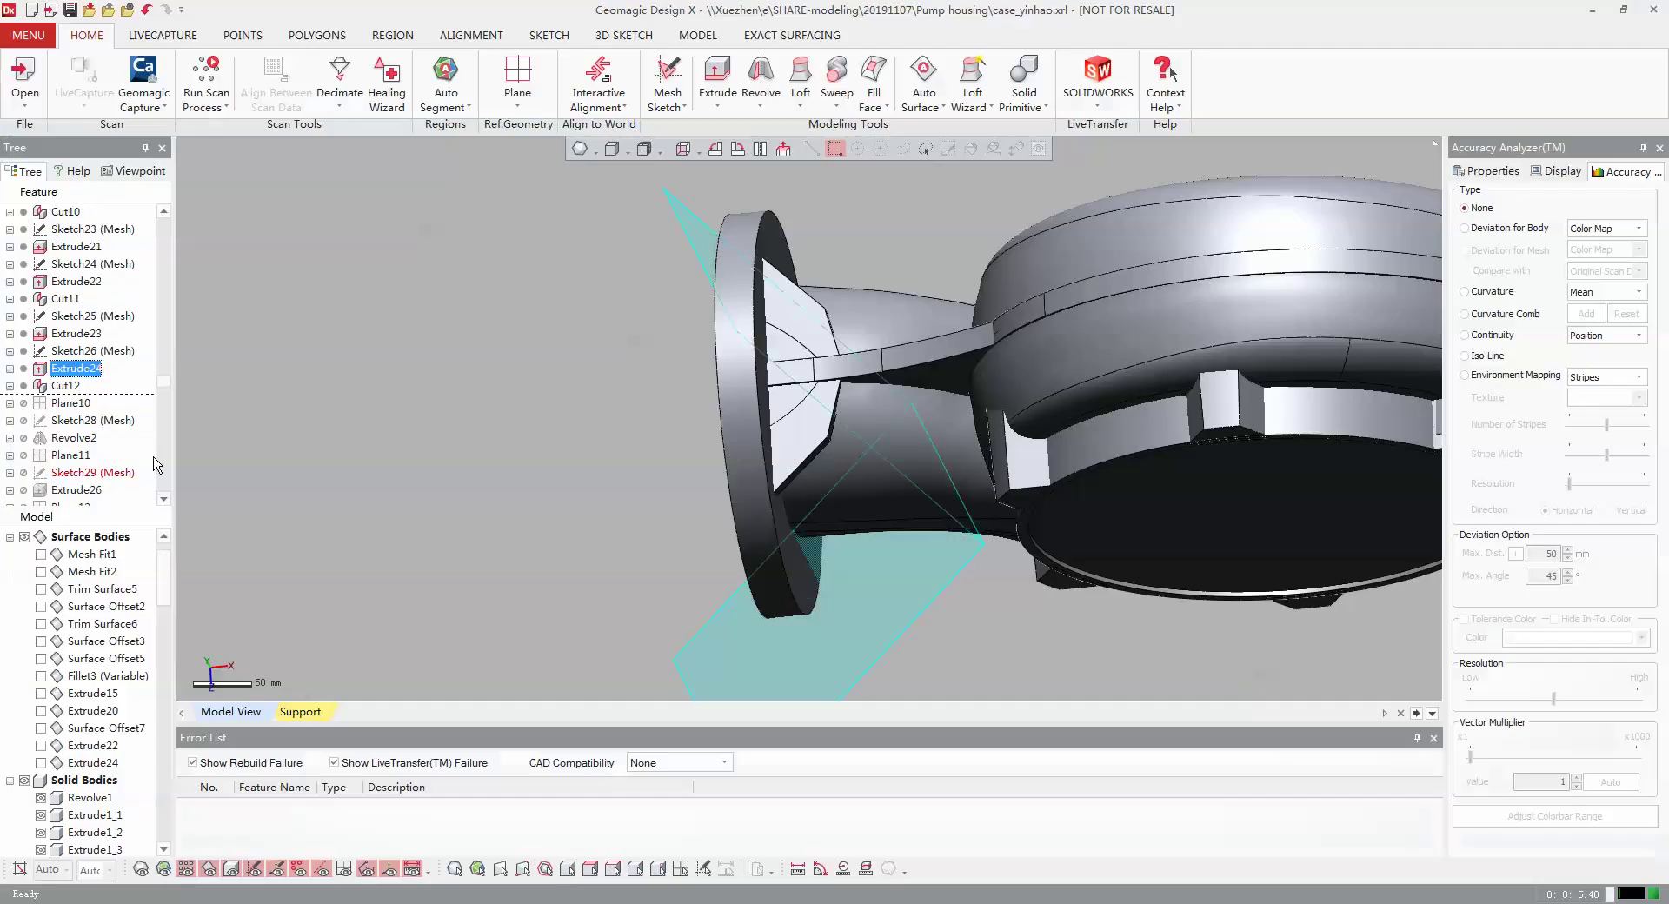
{"action": "left_click", "coordinate": [69, 403]}
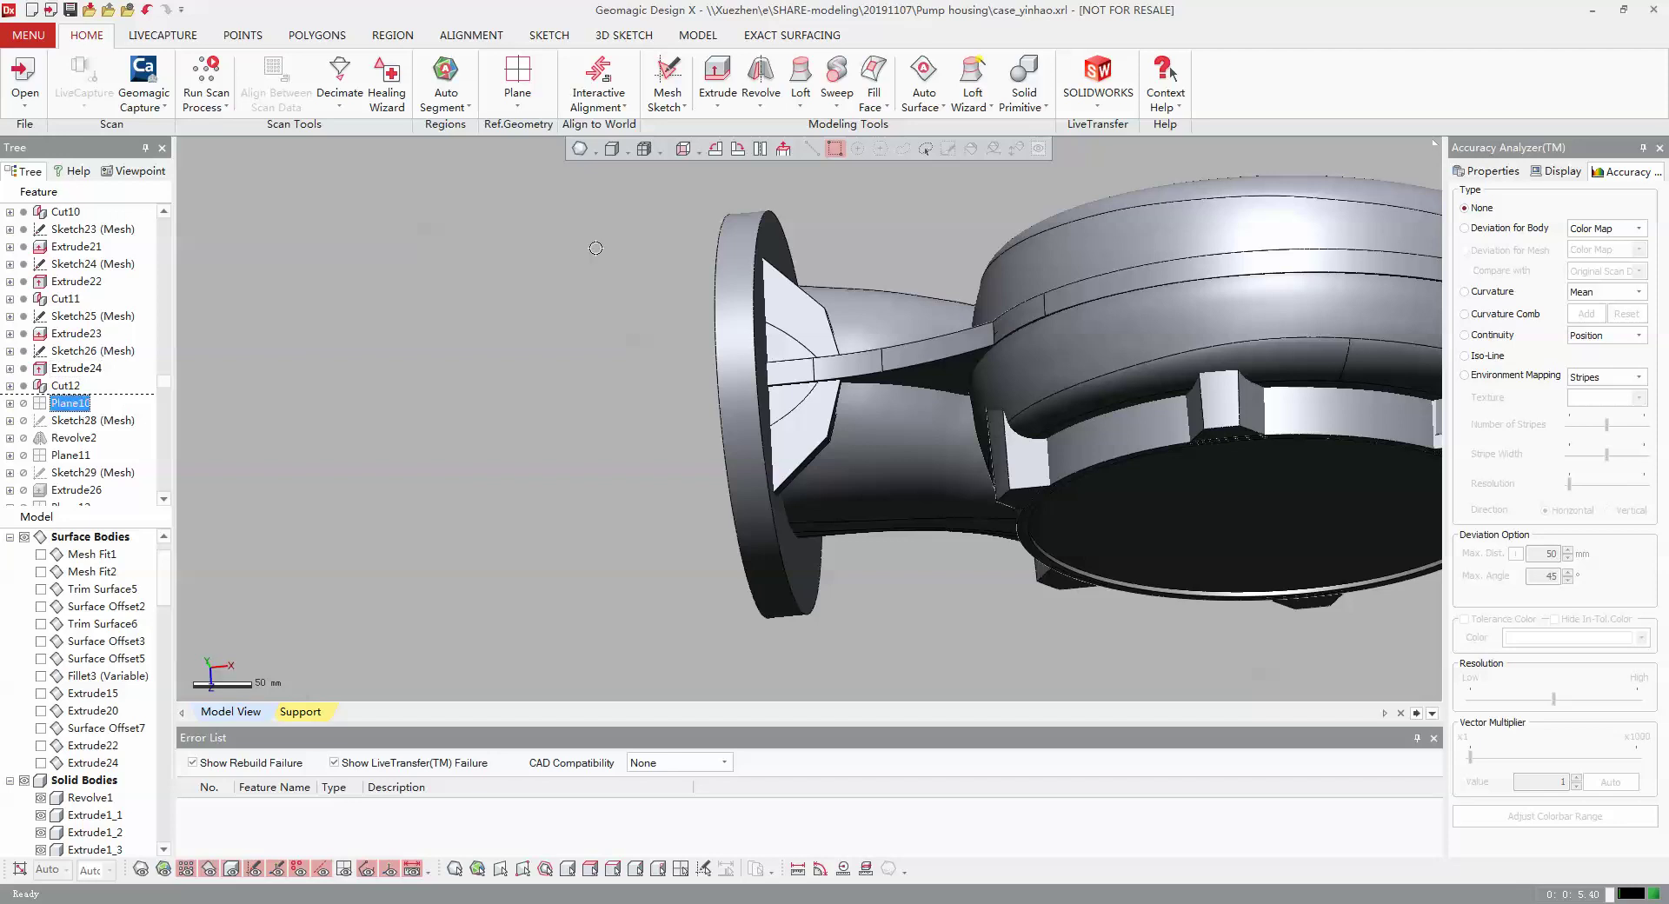
{"action": "left_click", "coordinate": [1098, 79]}
{"action": "left_click", "coordinate": [507, 186]}
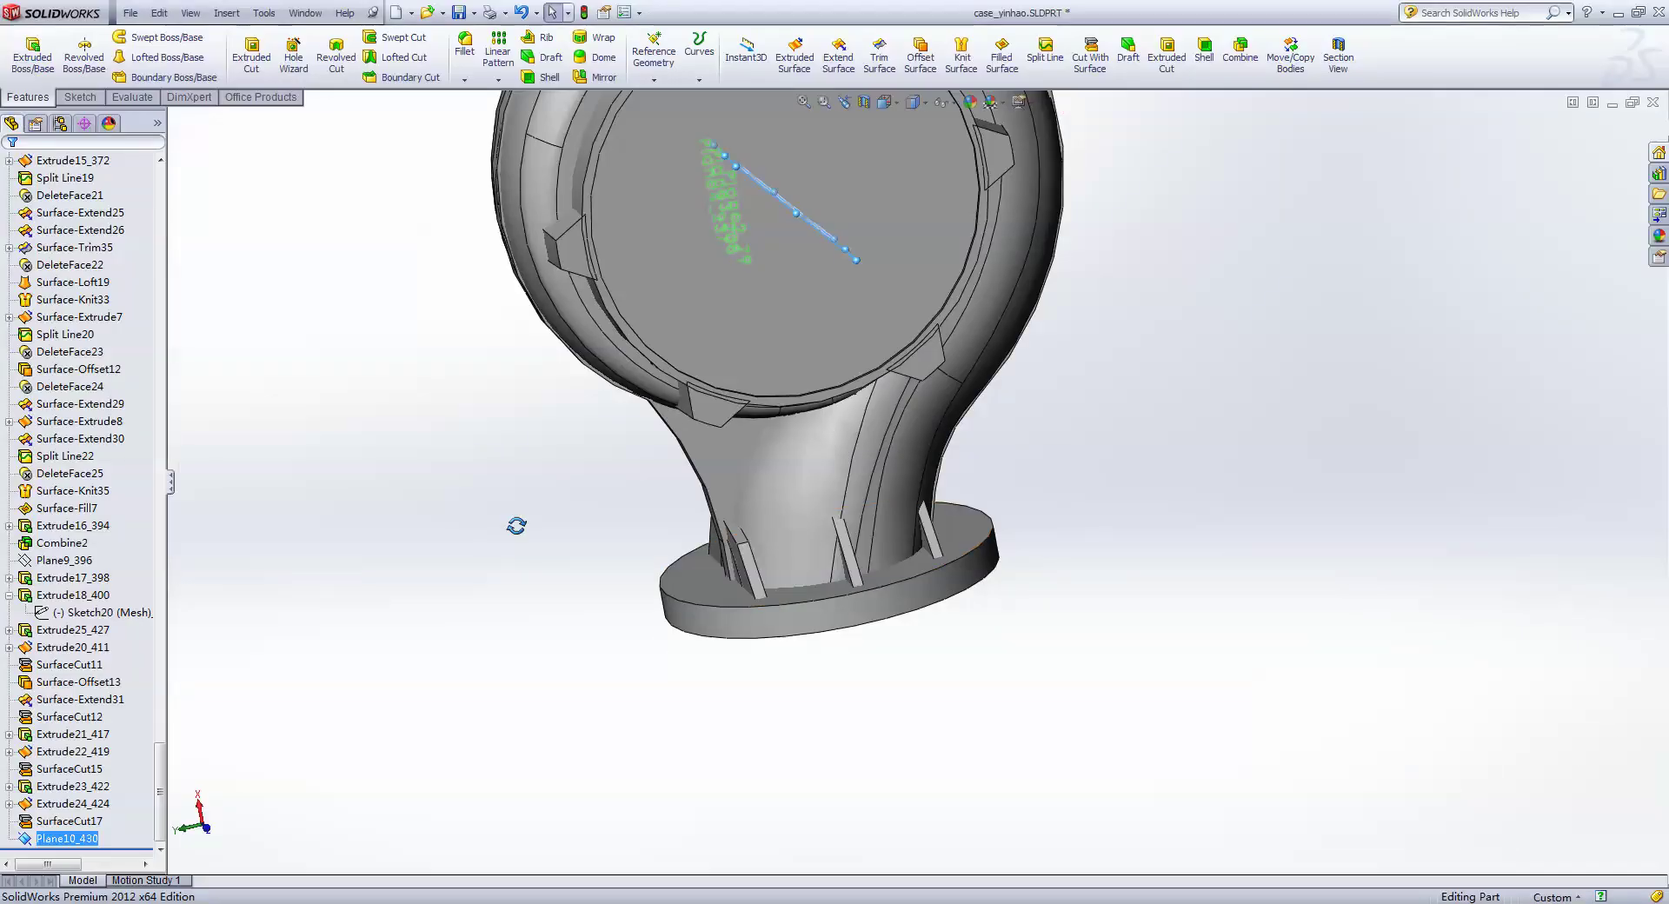
- Let the transfer add Revolve2, Extrude26 and the block, then dismiss the Surface Offset8 error
{"action": "middle_click_drag", "start_coordinate": [514, 525], "coordinate": [546, 480]}
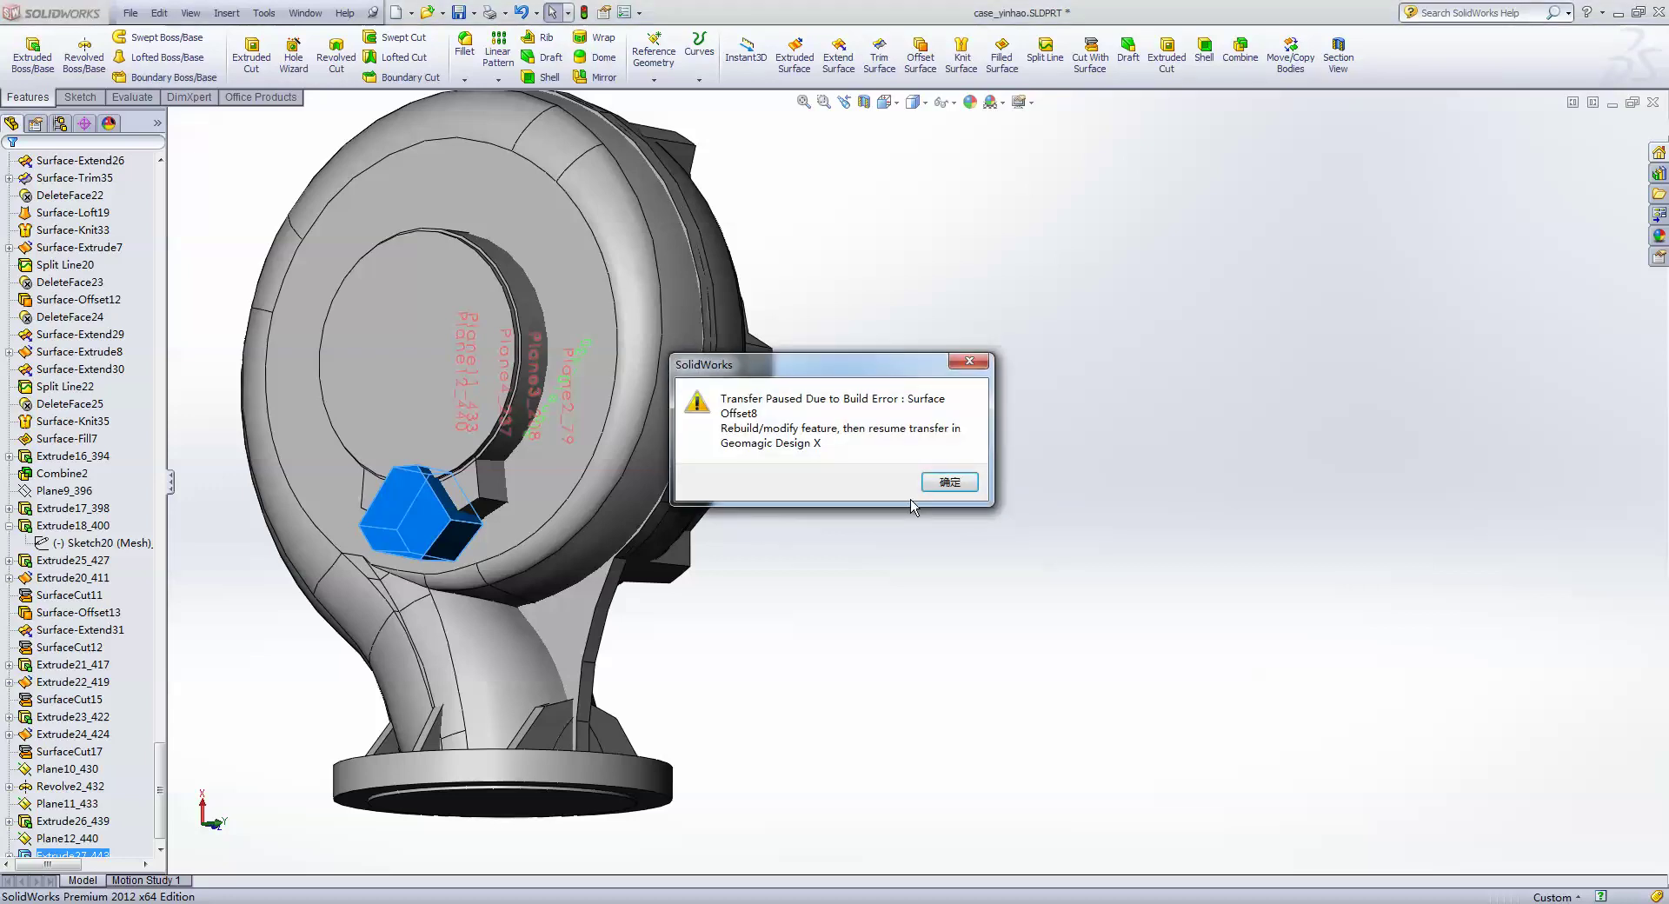
{"action": "left_click", "coordinate": [948, 483]}
{"action": "mouse_move", "coordinate": [876, 635]}
{"action": "middle_mouse_down"}
{"action": "mouse_move", "coordinate": [932, 519]}
{"action": "mouse_move", "coordinate": [893, 372]}
{"action": "middle_mouse_up"}
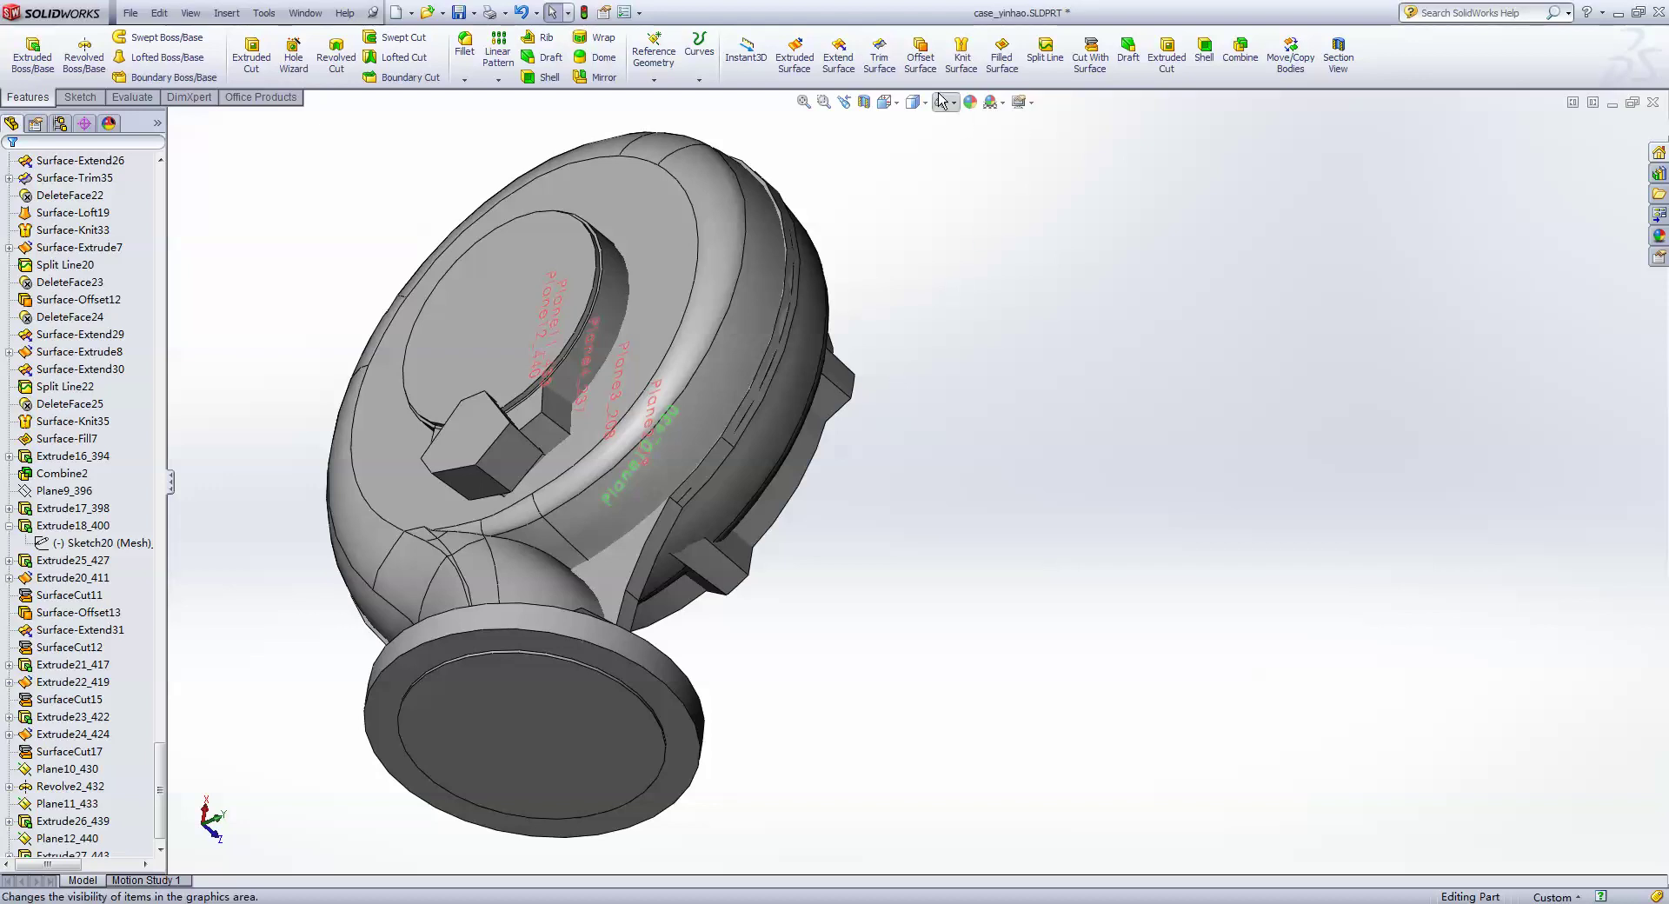
- Offset the inner cylindrical wall by 10 mm
{"action": "left_click", "coordinate": [920, 52]}
{"action": "left_click", "coordinate": [602, 339]}
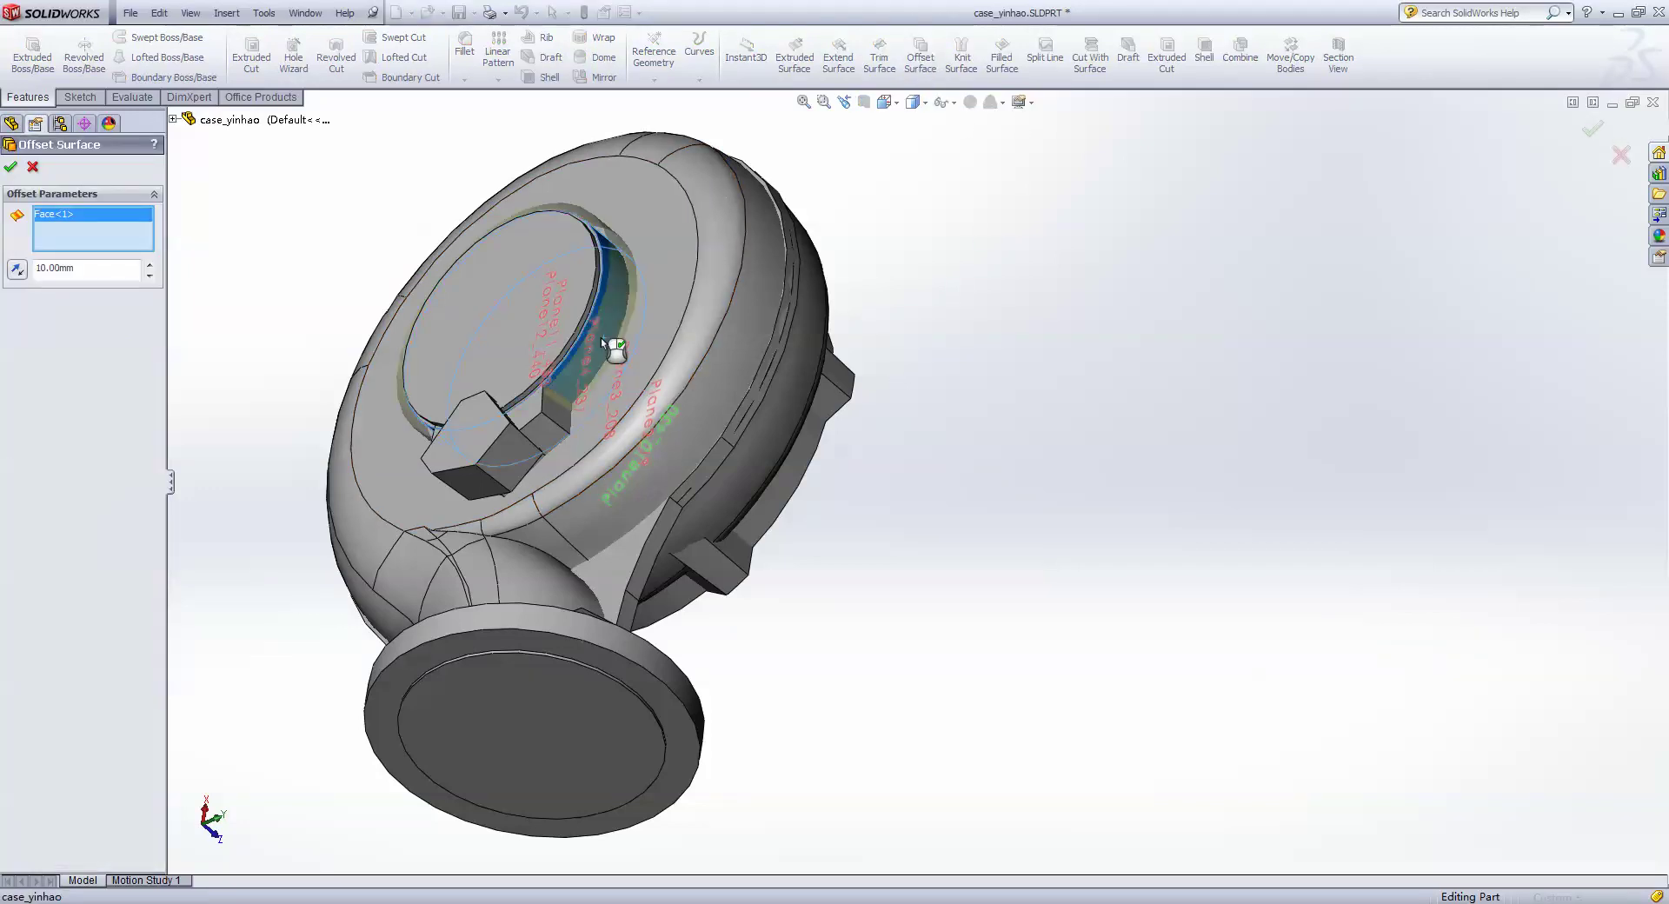
{"action": "type", "text": "0"}
{"action": "left_click", "coordinate": [11, 166]}
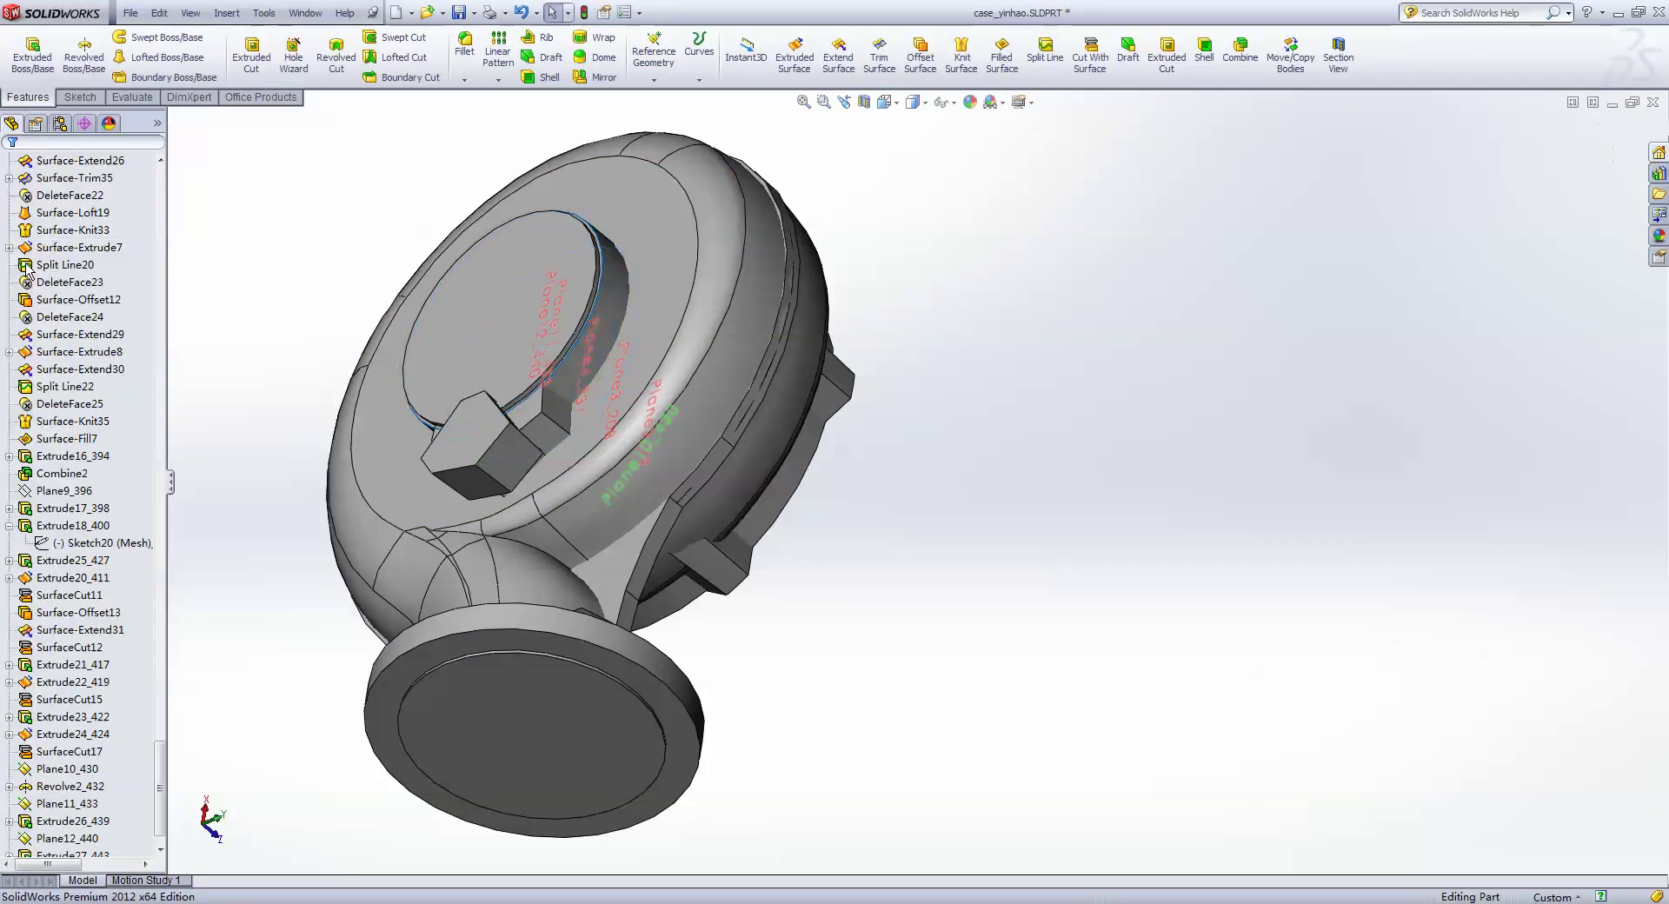
- Extend the offset surface by 75 mm
{"action": "left_click", "coordinate": [838, 52]}
{"action": "scroll", "coordinate": [701, 248], "scroll_direction": "down", "scroll_amount": 3}
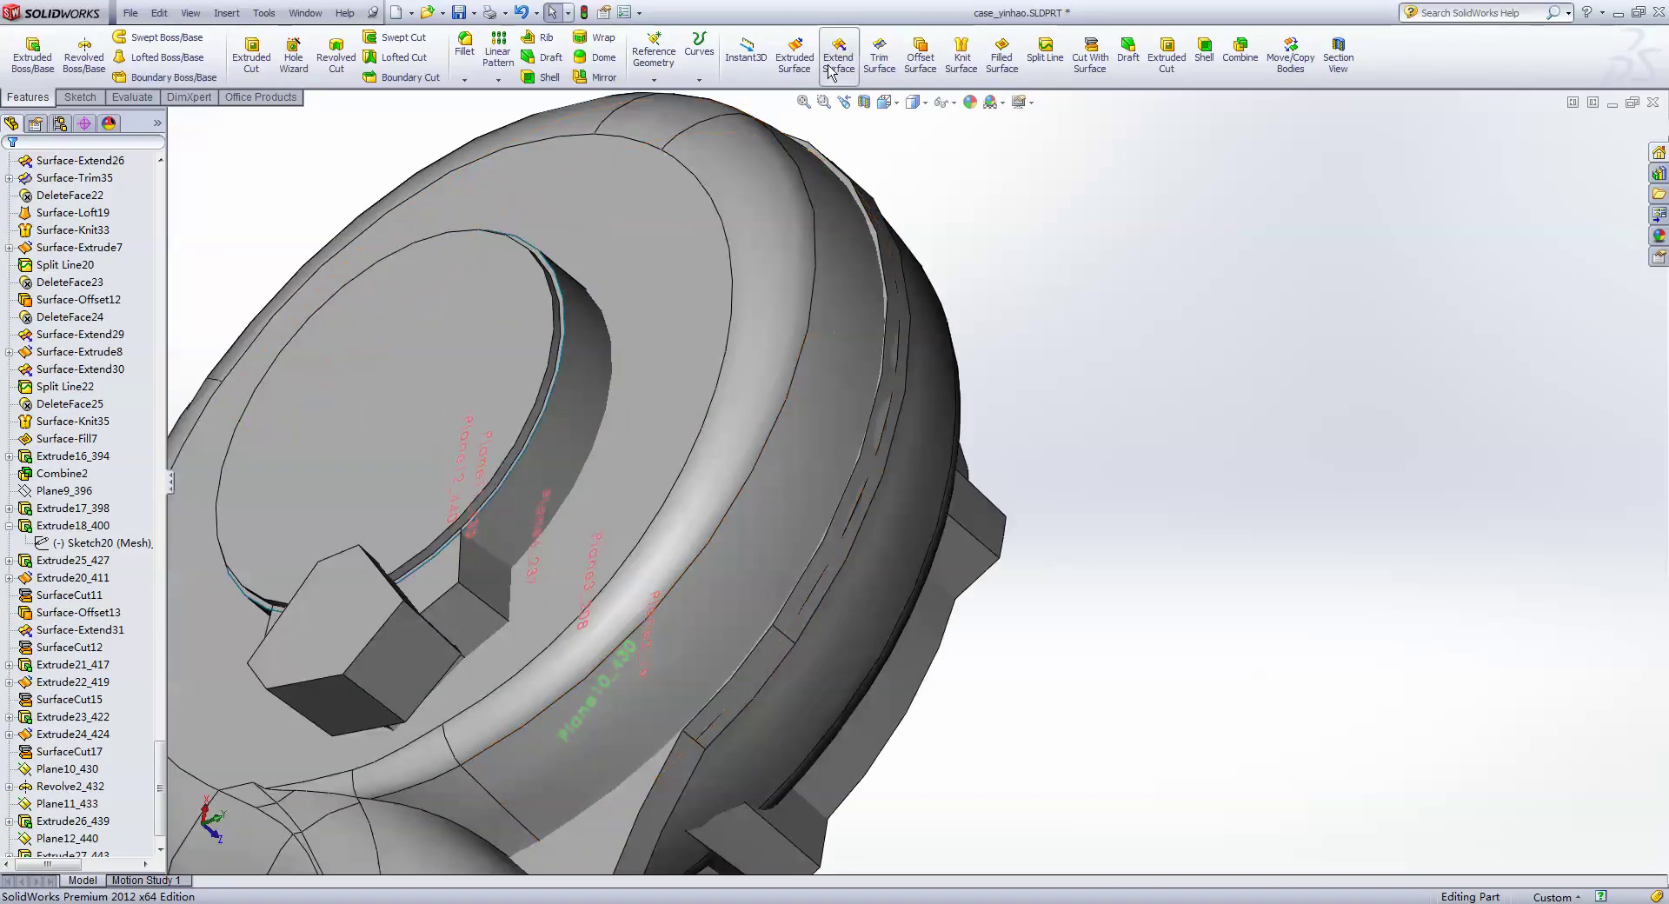
{"action": "left_click", "coordinate": [526, 454]}
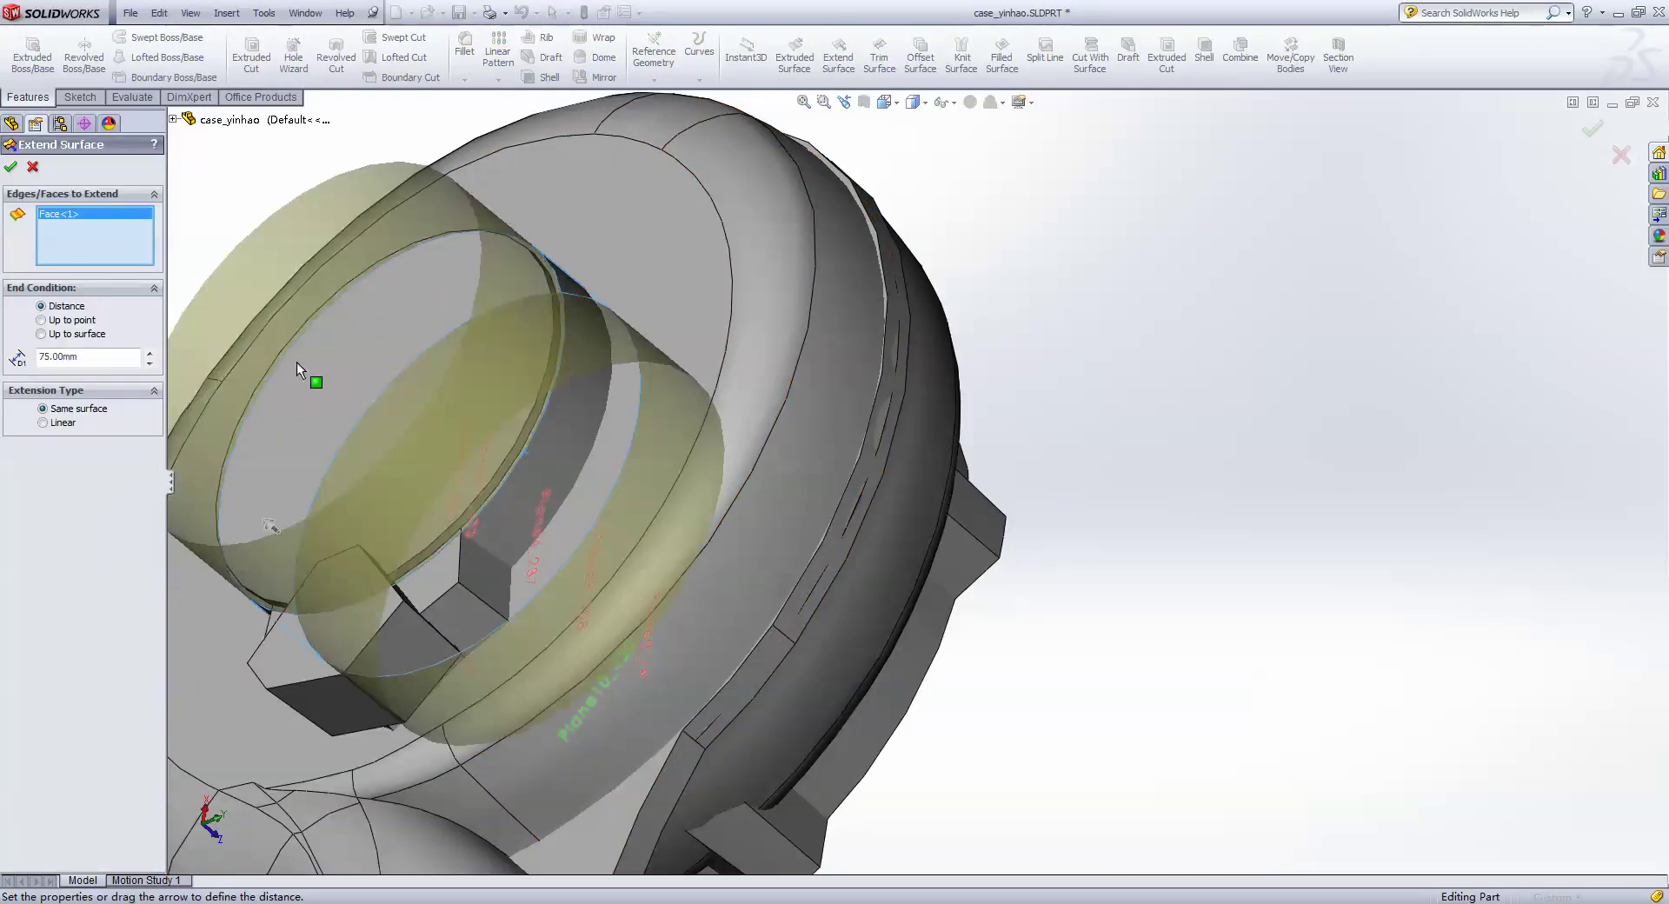
{"action": "left_click", "coordinate": [10, 166]}
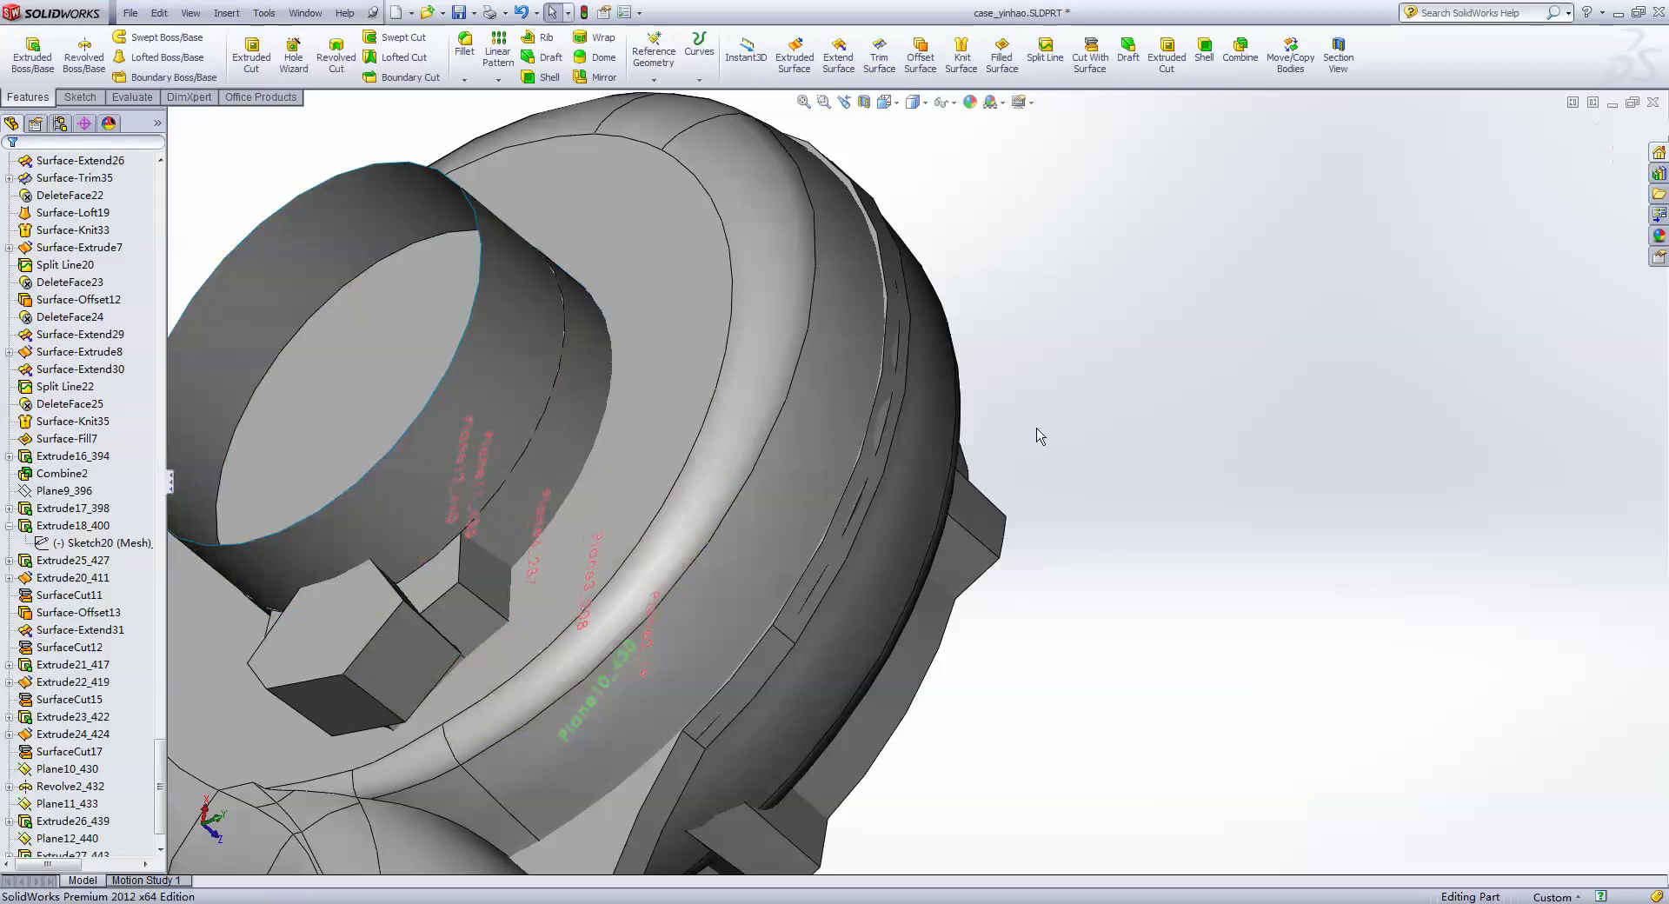
{"action": "scroll", "coordinate": [652, 390], "scroll_direction": "up", "scroll_amount": 2}
{"action": "scroll", "coordinate": [991, 268], "scroll_direction": "up", "scroll_amount": 2}
{"action": "scroll", "coordinate": [1028, 252], "scroll_direction": "up", "scroll_amount": 2}
- Cut the small Extrude27_443 block with the extended surface
{"action": "left_click", "coordinate": [1091, 52]}
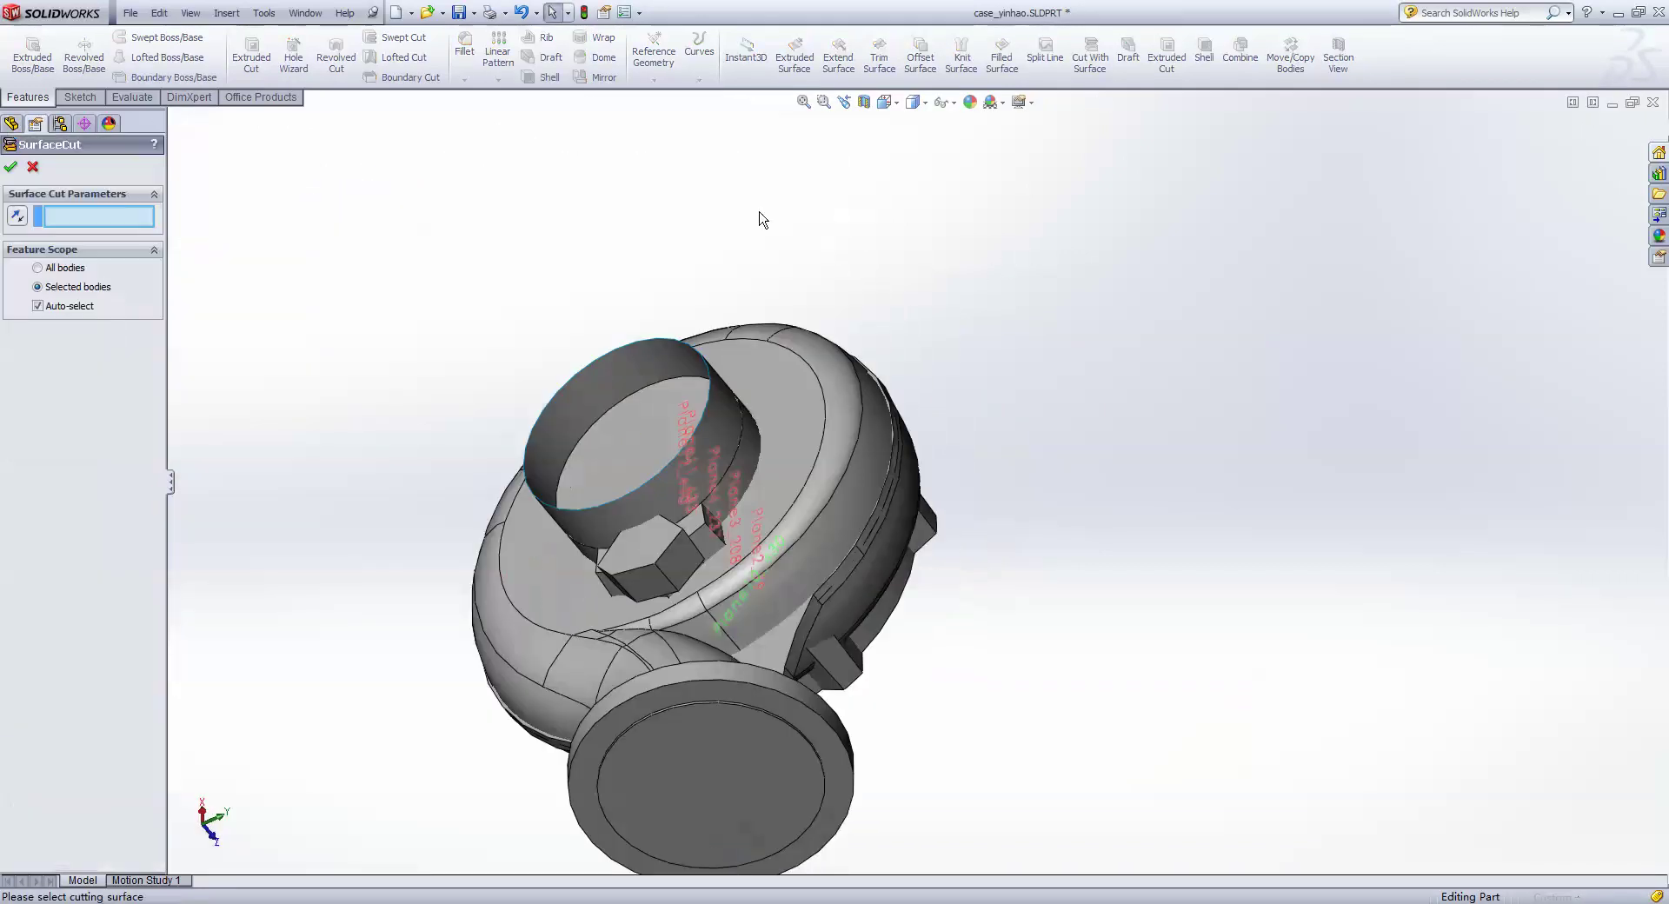
{"action": "mouse_move", "coordinate": [670, 430]}
{"action": "middle_mouse_down"}
{"action": "mouse_move", "coordinate": [635, 412]}
{"action": "mouse_move", "coordinate": [652, 510]}
{"action": "middle_mouse_up"}
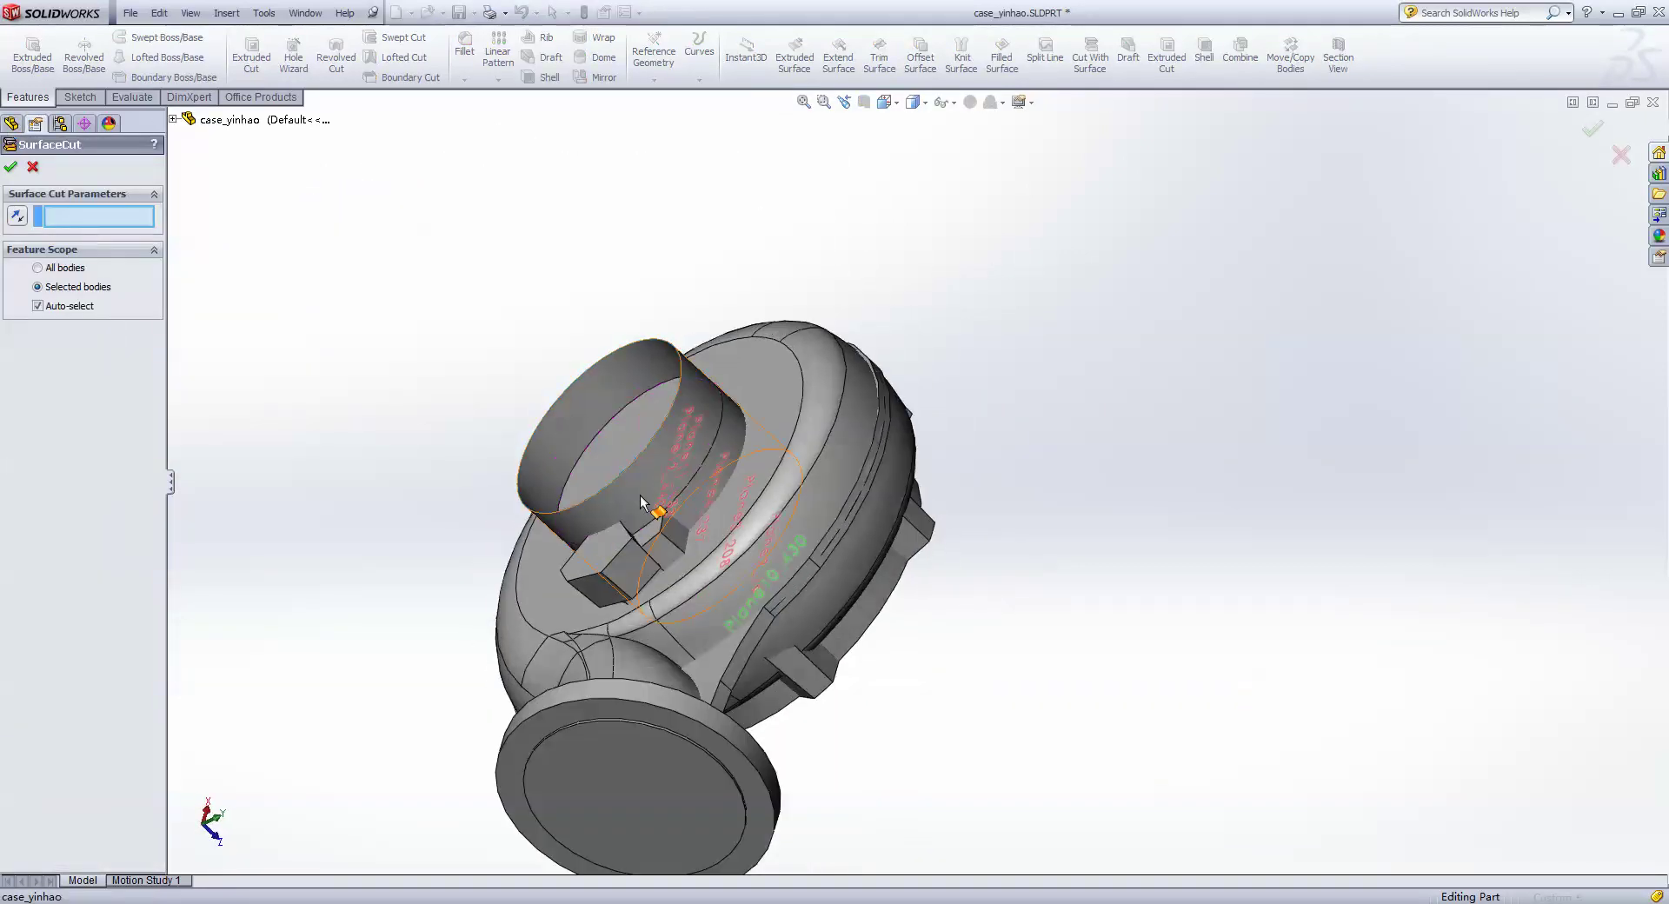
{"action": "left_click", "coordinate": [651, 510]}
{"action": "left_click", "coordinate": [71, 309]}
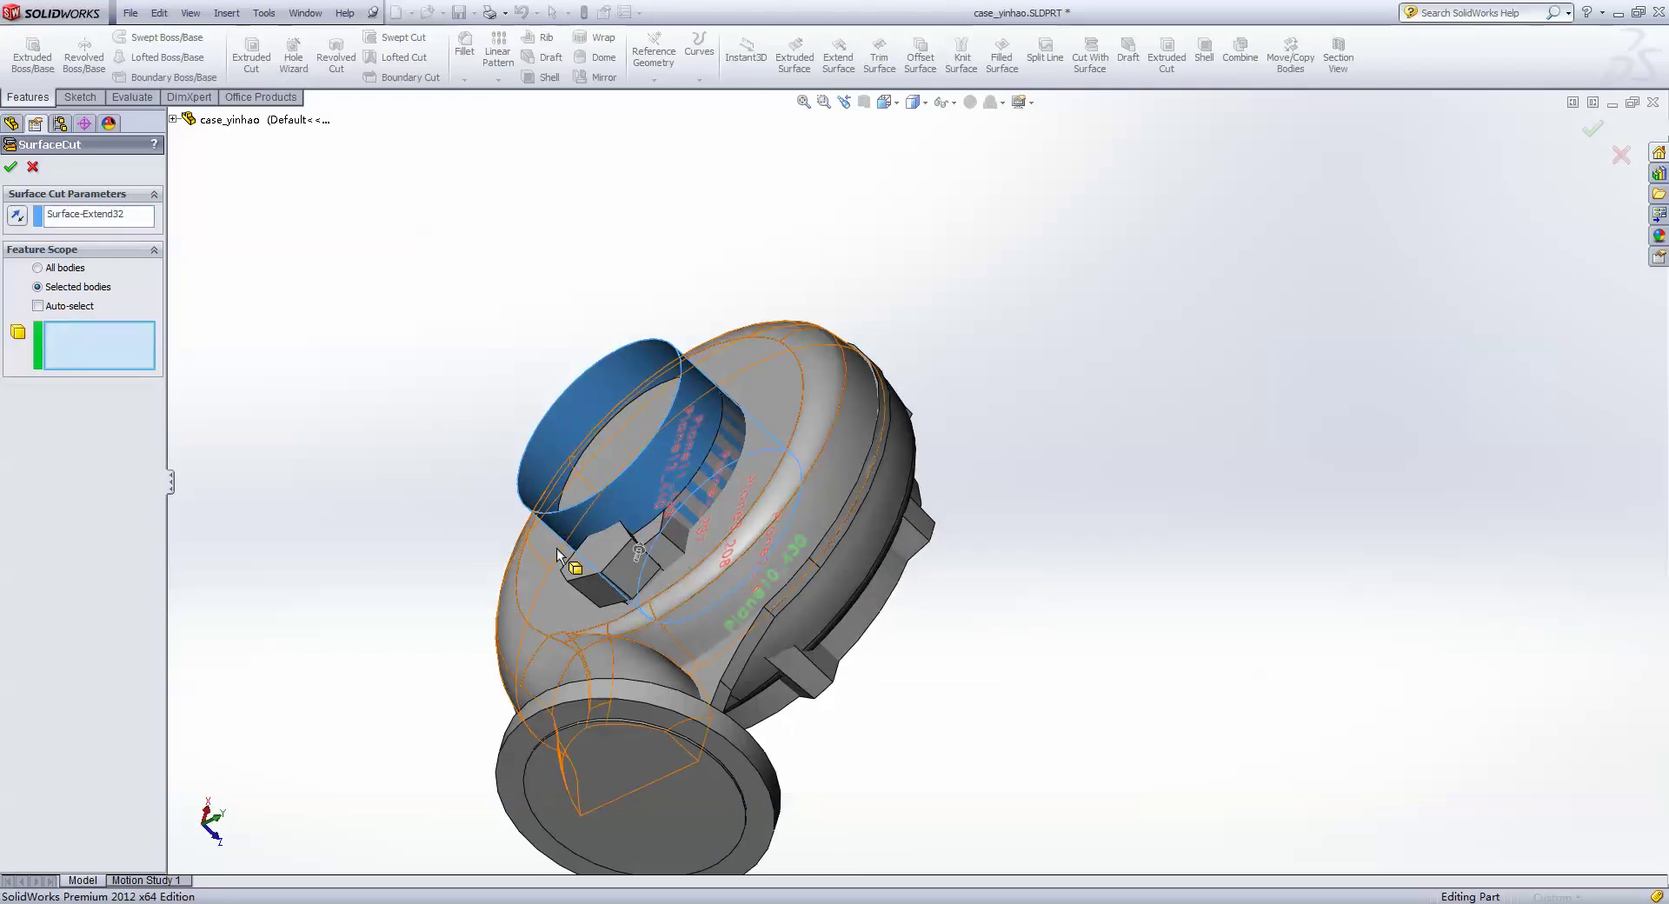
{"action": "left_click", "coordinate": [588, 568]}
{"action": "left_click", "coordinate": [11, 166]}
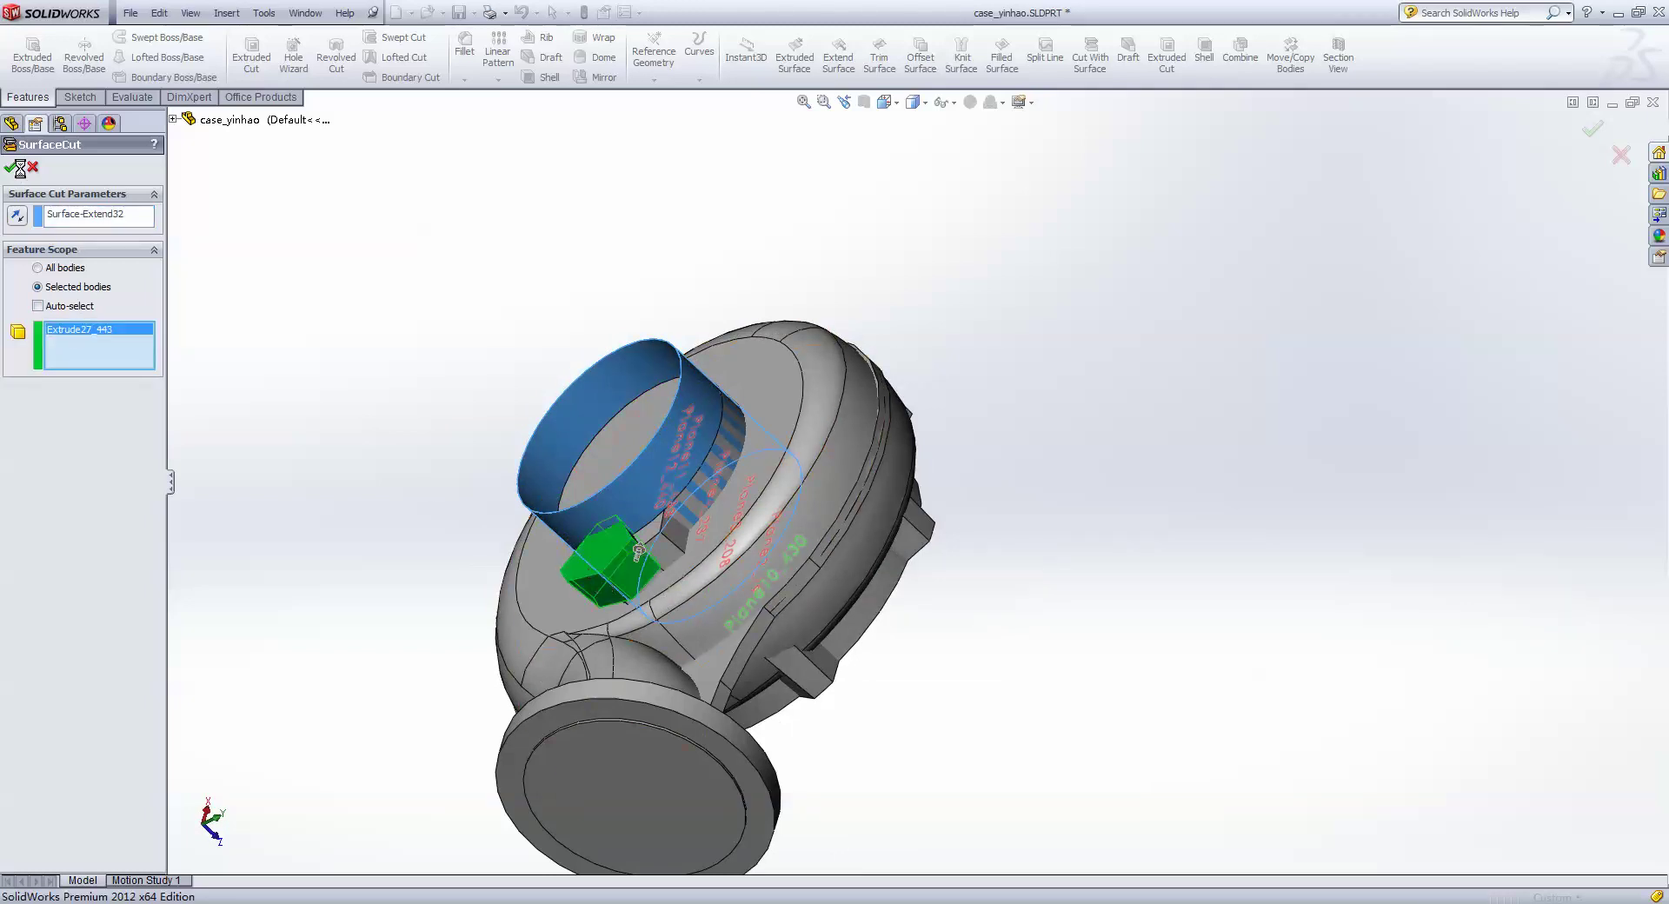
- Hide the leftover cylindrical surface
{"action": "left_click", "coordinate": [635, 491]}
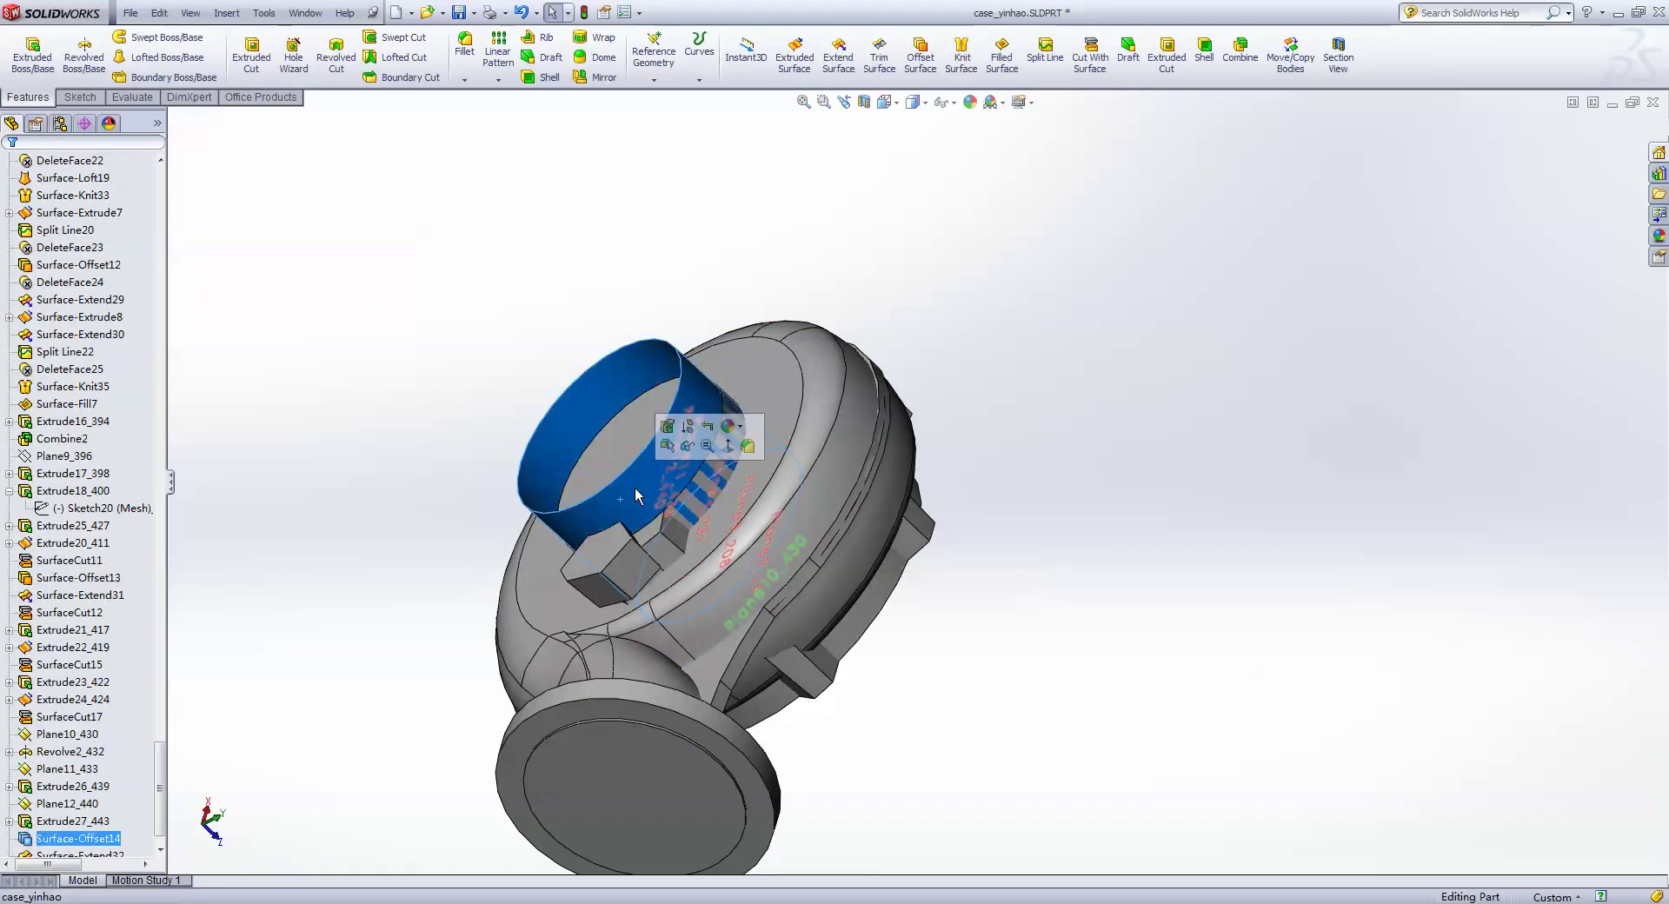
{"action": "left_click", "coordinate": [687, 445]}
{"action": "middle_click_drag", "start_coordinate": [879, 328], "coordinate": [560, 804]}
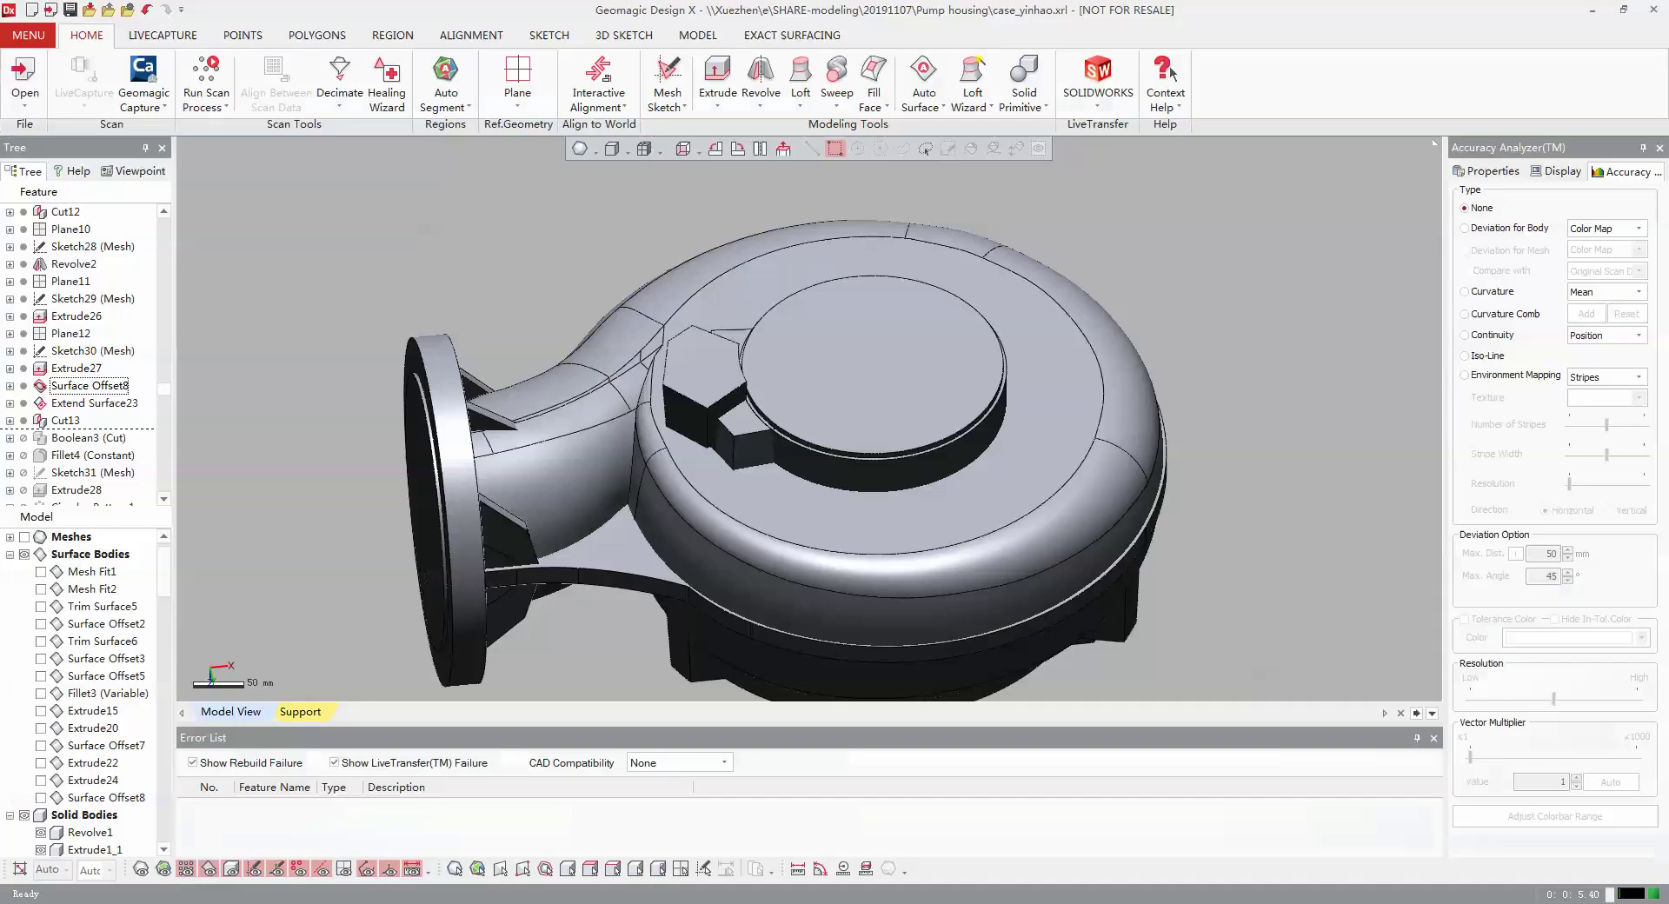
- Resume the SOLIDWORKS LiveTransfer from Boolean3 (Cut) so the fillet, rib and rib pattern transfer, then dismiss the rebuild error
{"action": "left_click", "coordinate": [116, 438]}
{"action": "left_click", "coordinate": [1097, 83]}
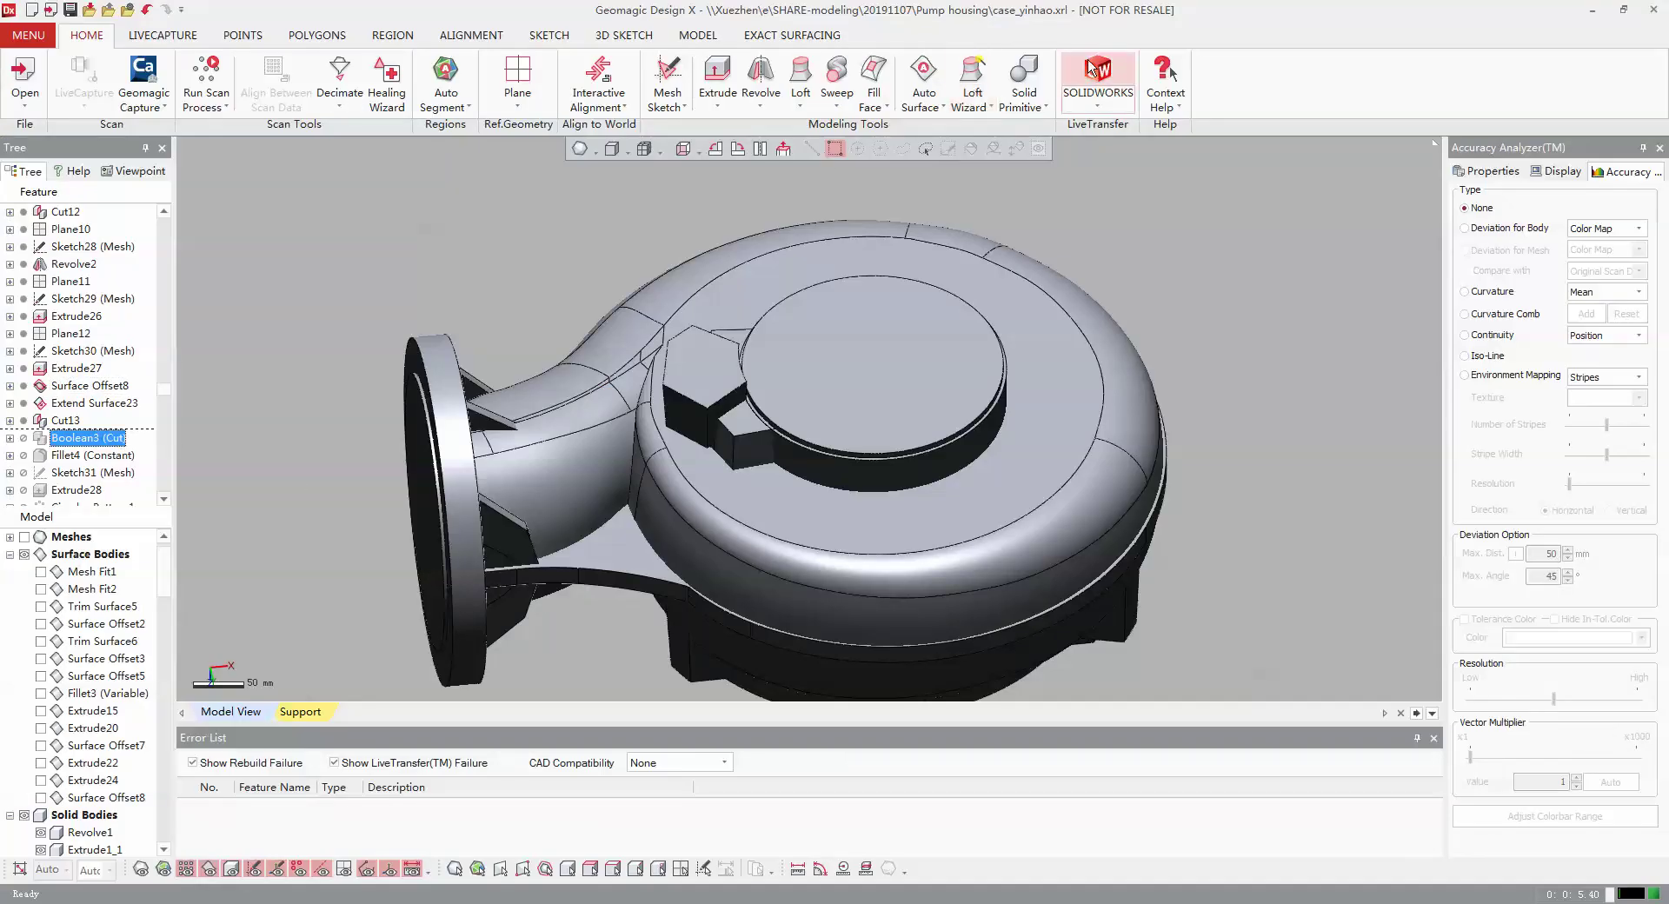
{"action": "left_click", "coordinate": [507, 184]}
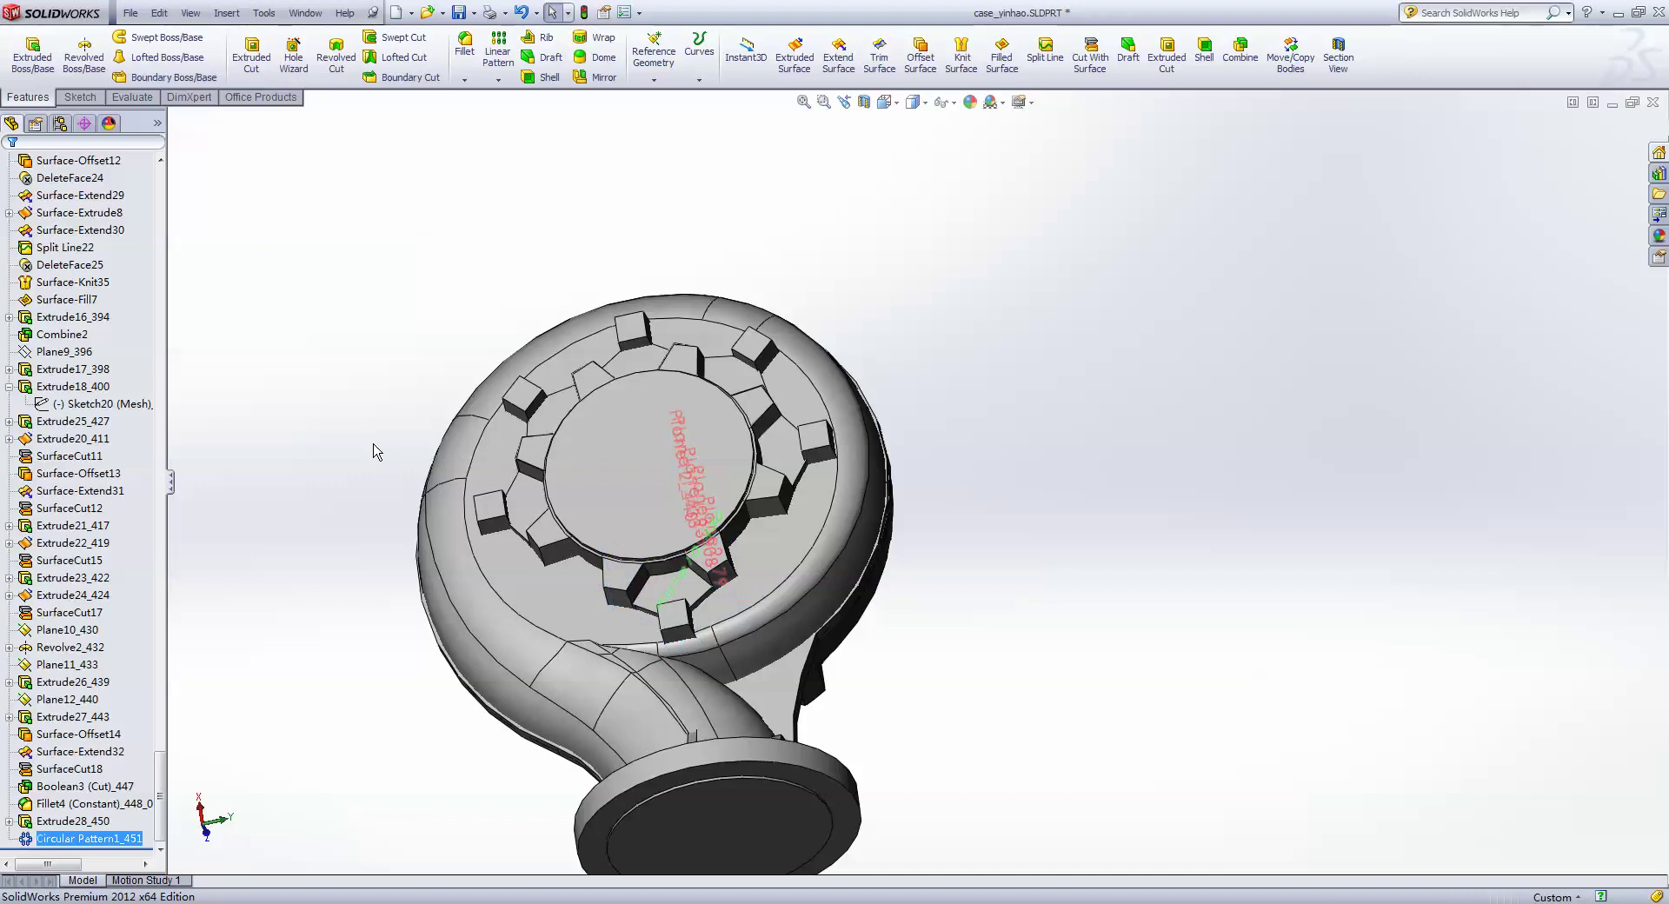
{"action": "left_click", "coordinate": [950, 477]}
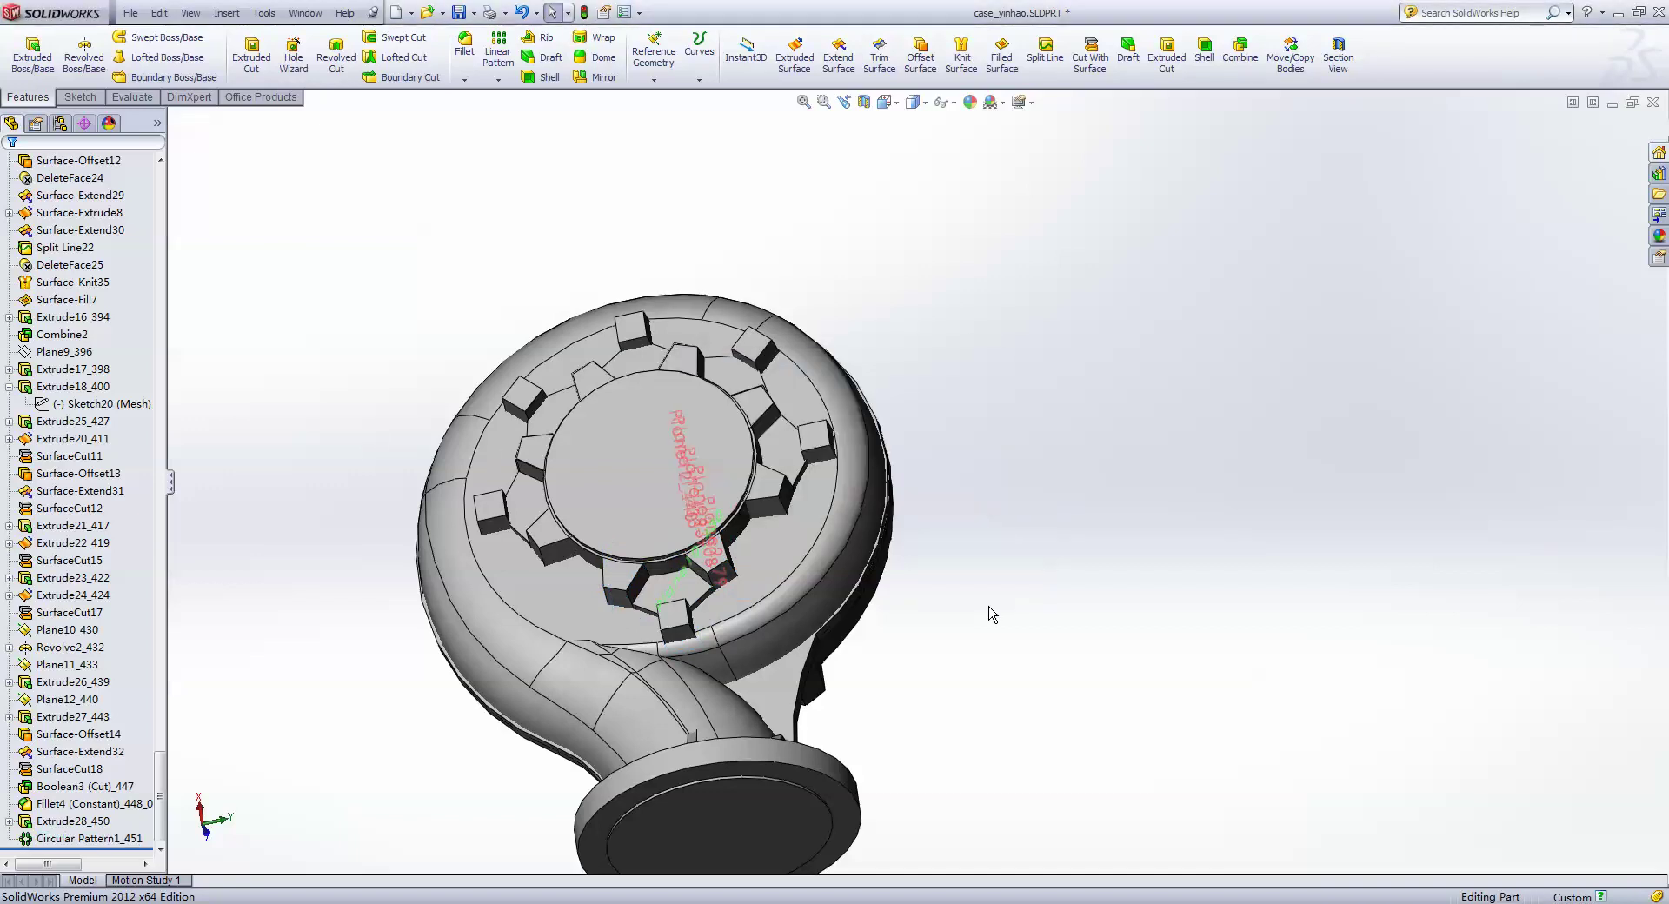
{"action": "mouse_move", "coordinate": [992, 613]}
{"action": "middle_mouse_down"}
{"action": "mouse_move", "coordinate": [976, 544]}
{"action": "mouse_move", "coordinate": [979, 620]}
{"action": "middle_mouse_up"}
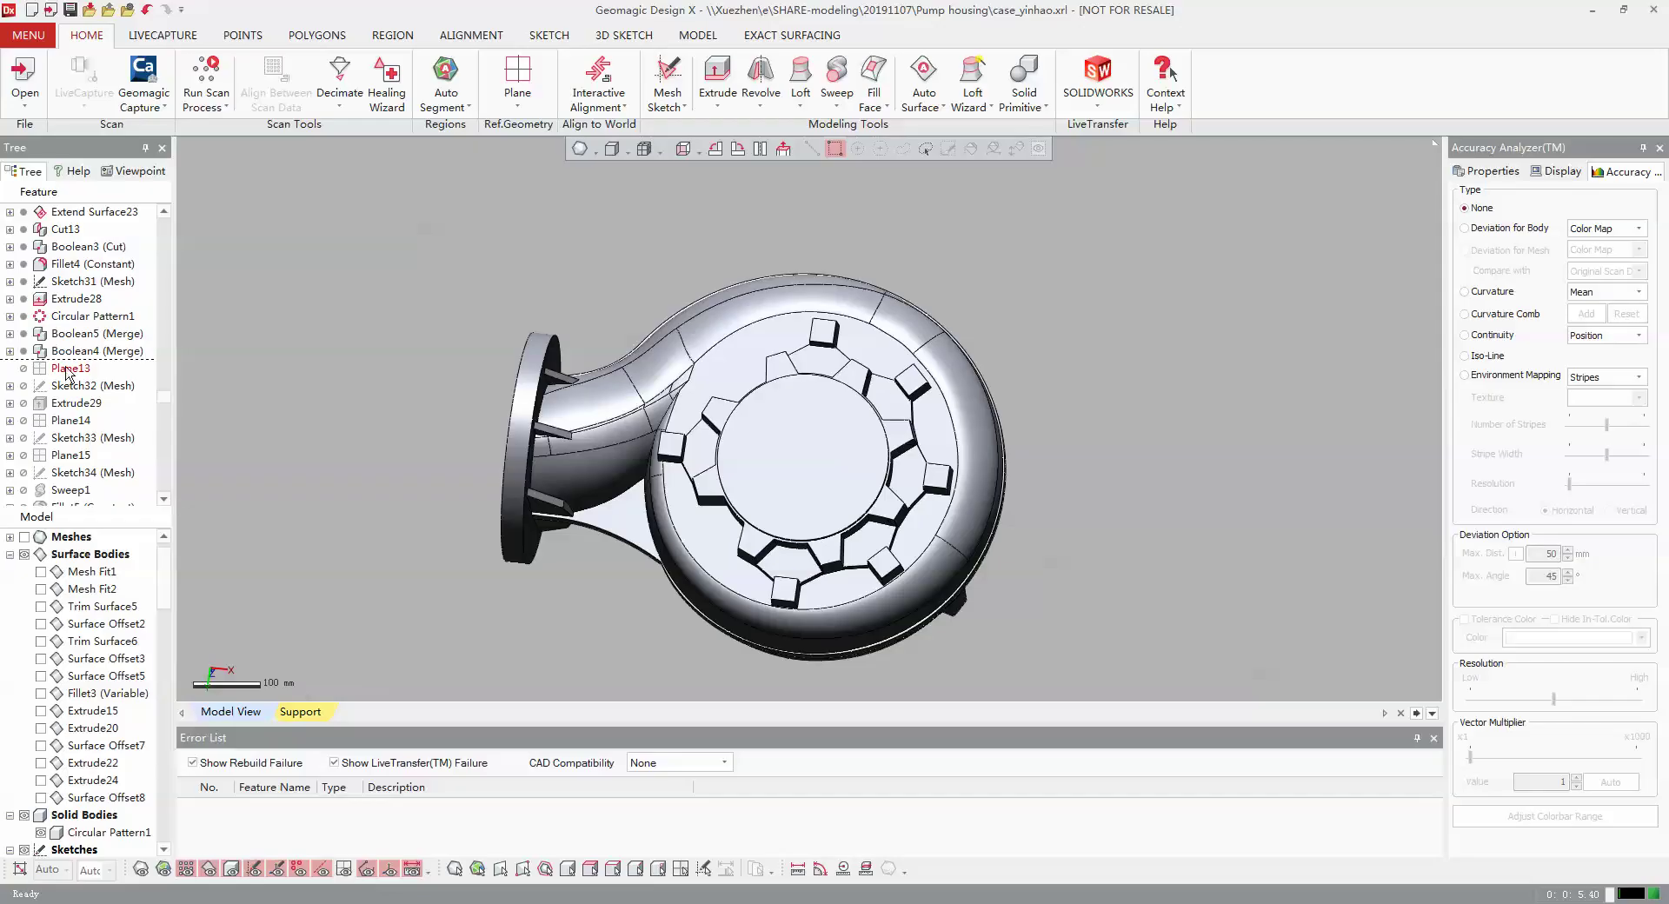
- Resume the SOLIDWORKS LiveTransfer from Plane13 to add that plane after Circular Pattern1
{"action": "left_click", "coordinate": [68, 369]}
{"action": "left_click", "coordinate": [1098, 83]}
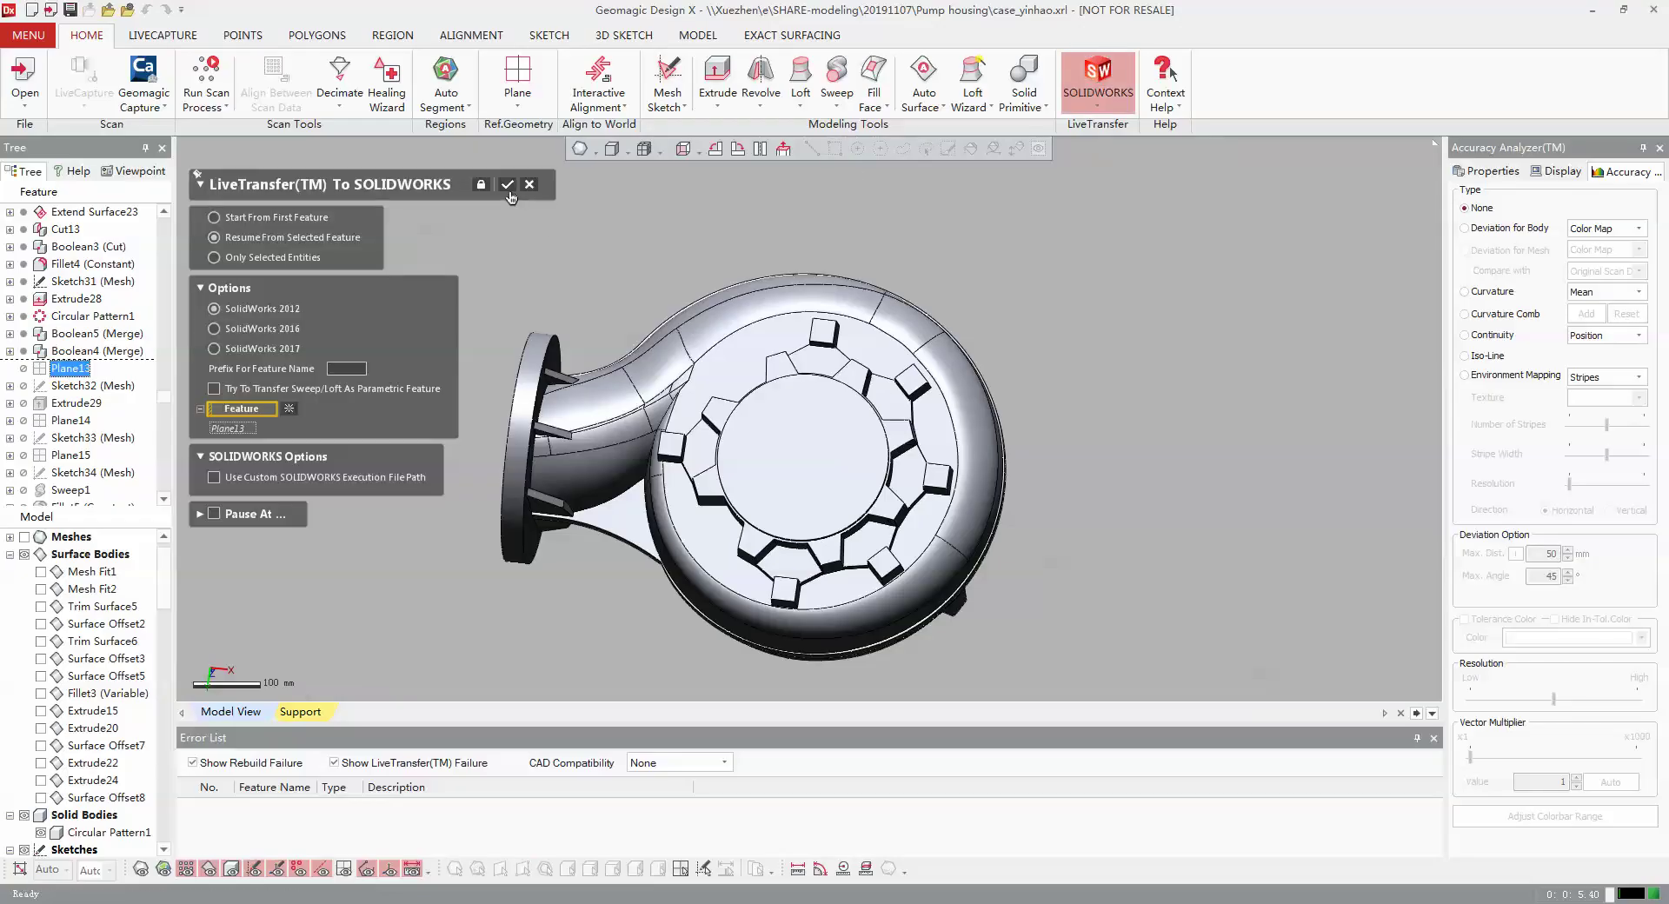
{"action": "left_click", "coordinate": [507, 186]}
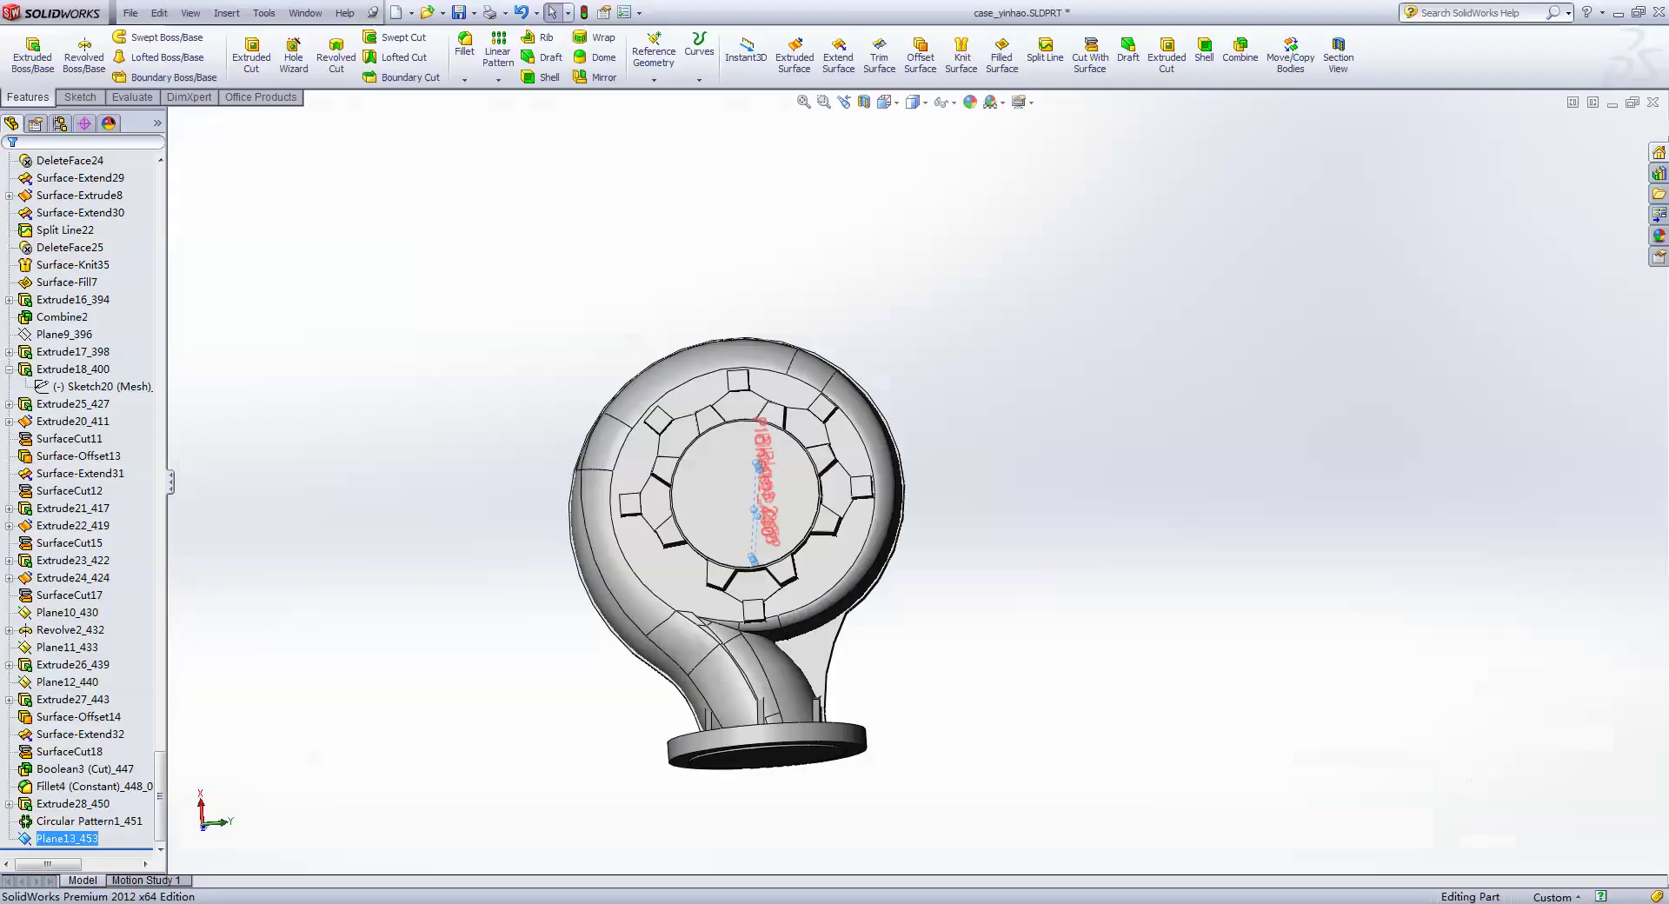
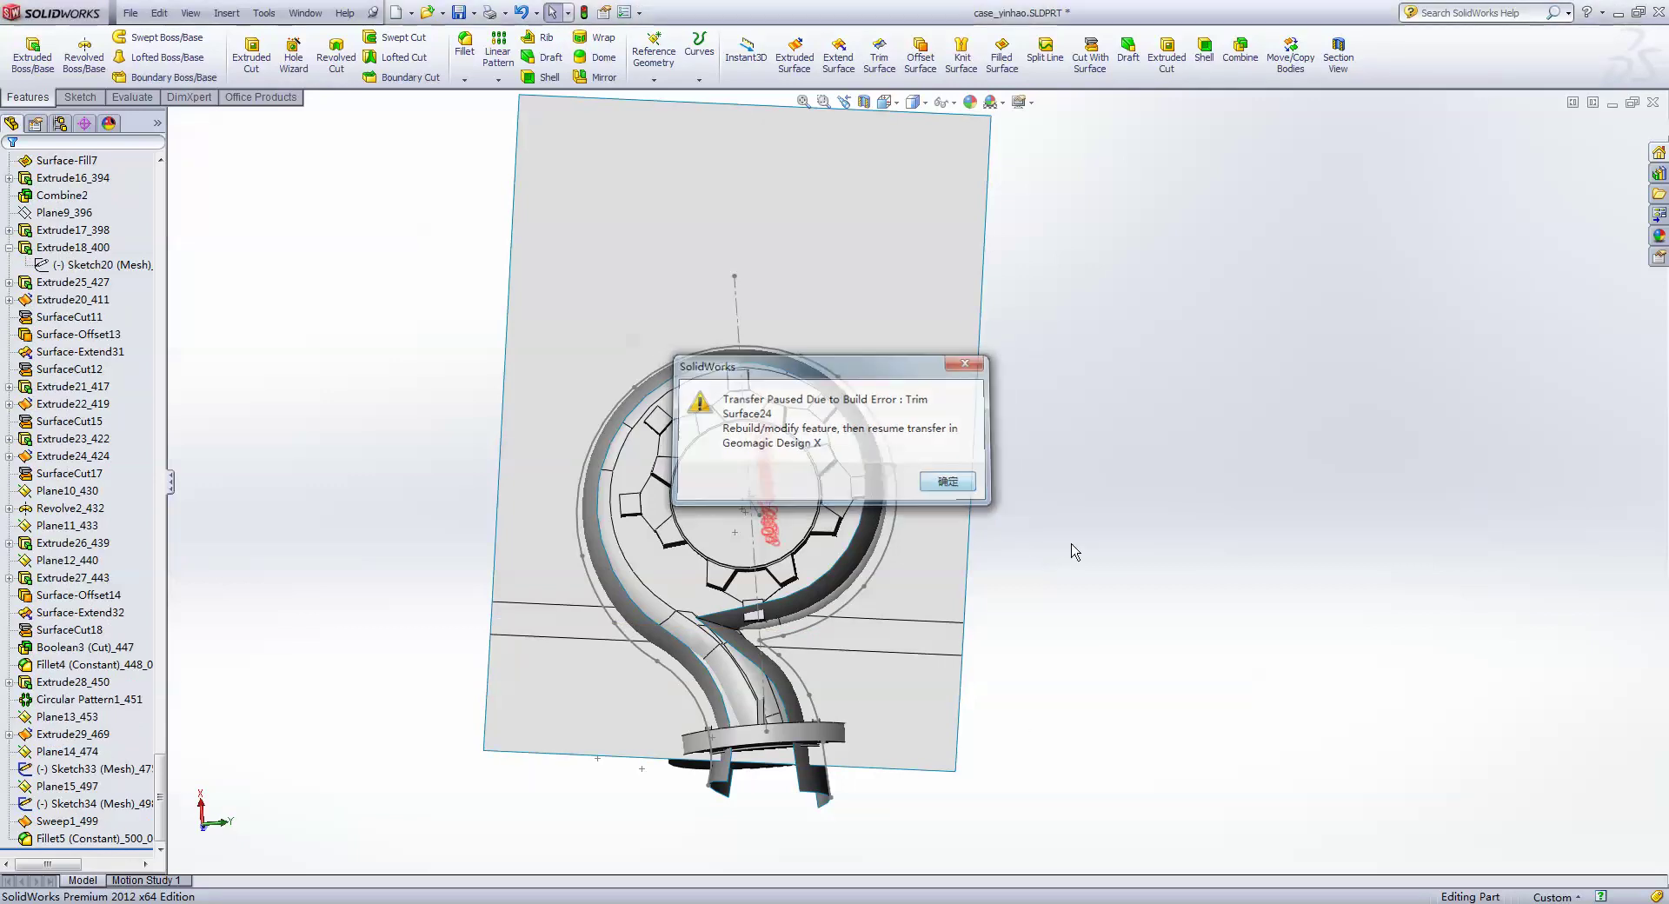
- Dismiss the trim build error and hide all solid bodies, leaving only surfaces visible
{"action": "left_click", "coordinate": [949, 482]}
{"action": "left_click", "coordinate": [87, 768]}
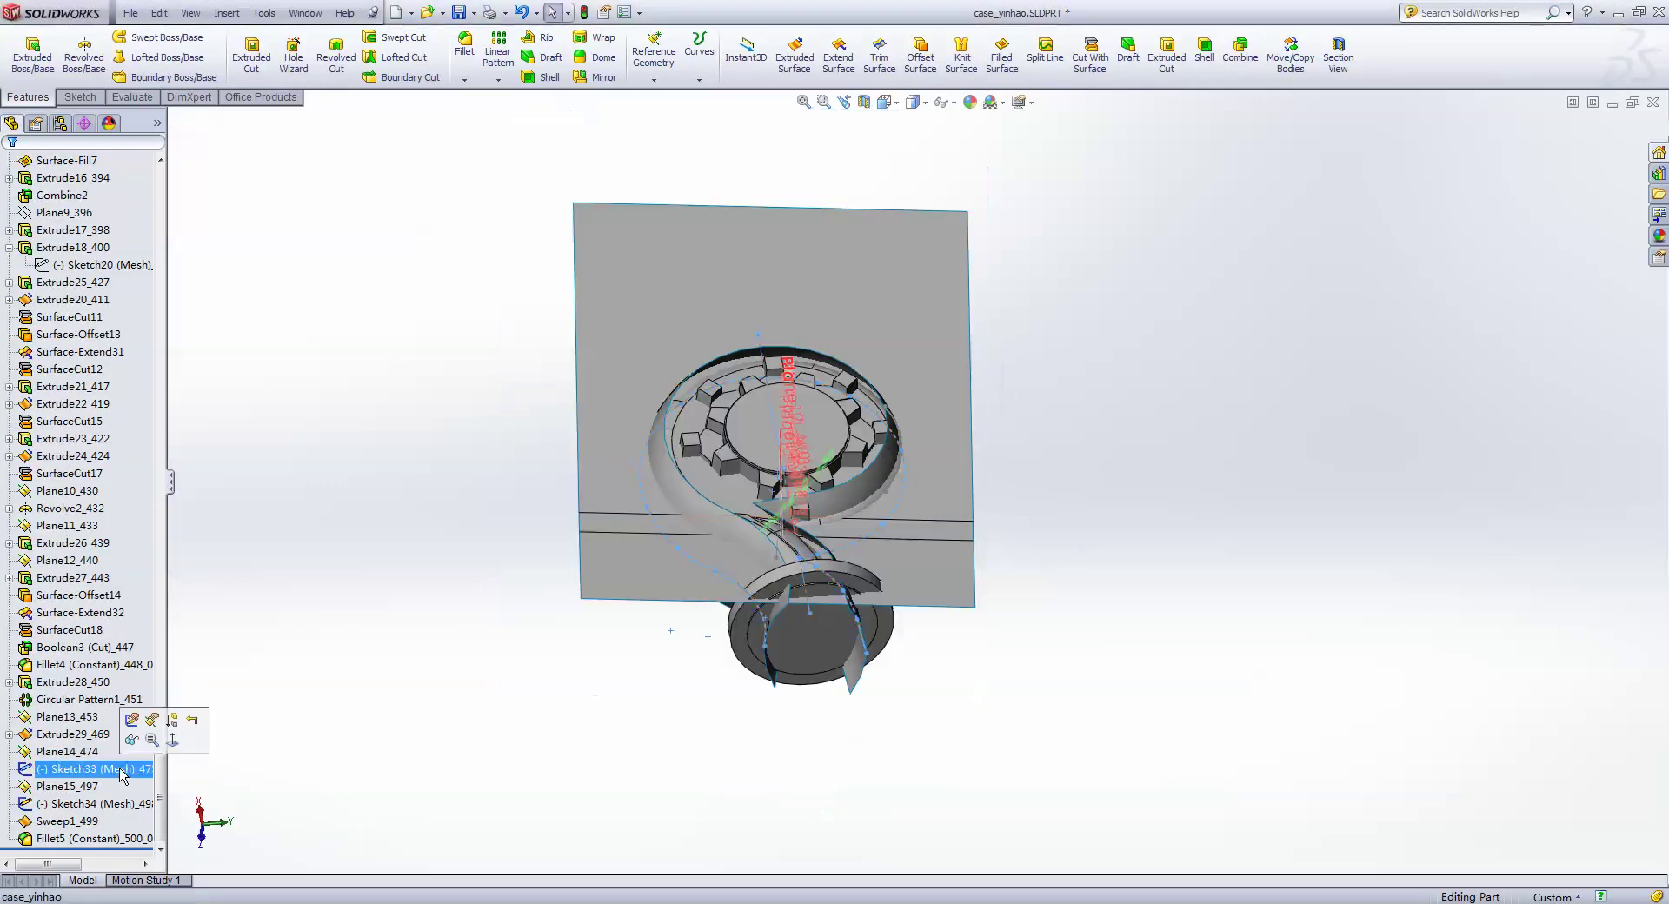
{"action": "left_click", "coordinate": [91, 804]}
{"action": "left_click", "coordinate": [106, 779]}
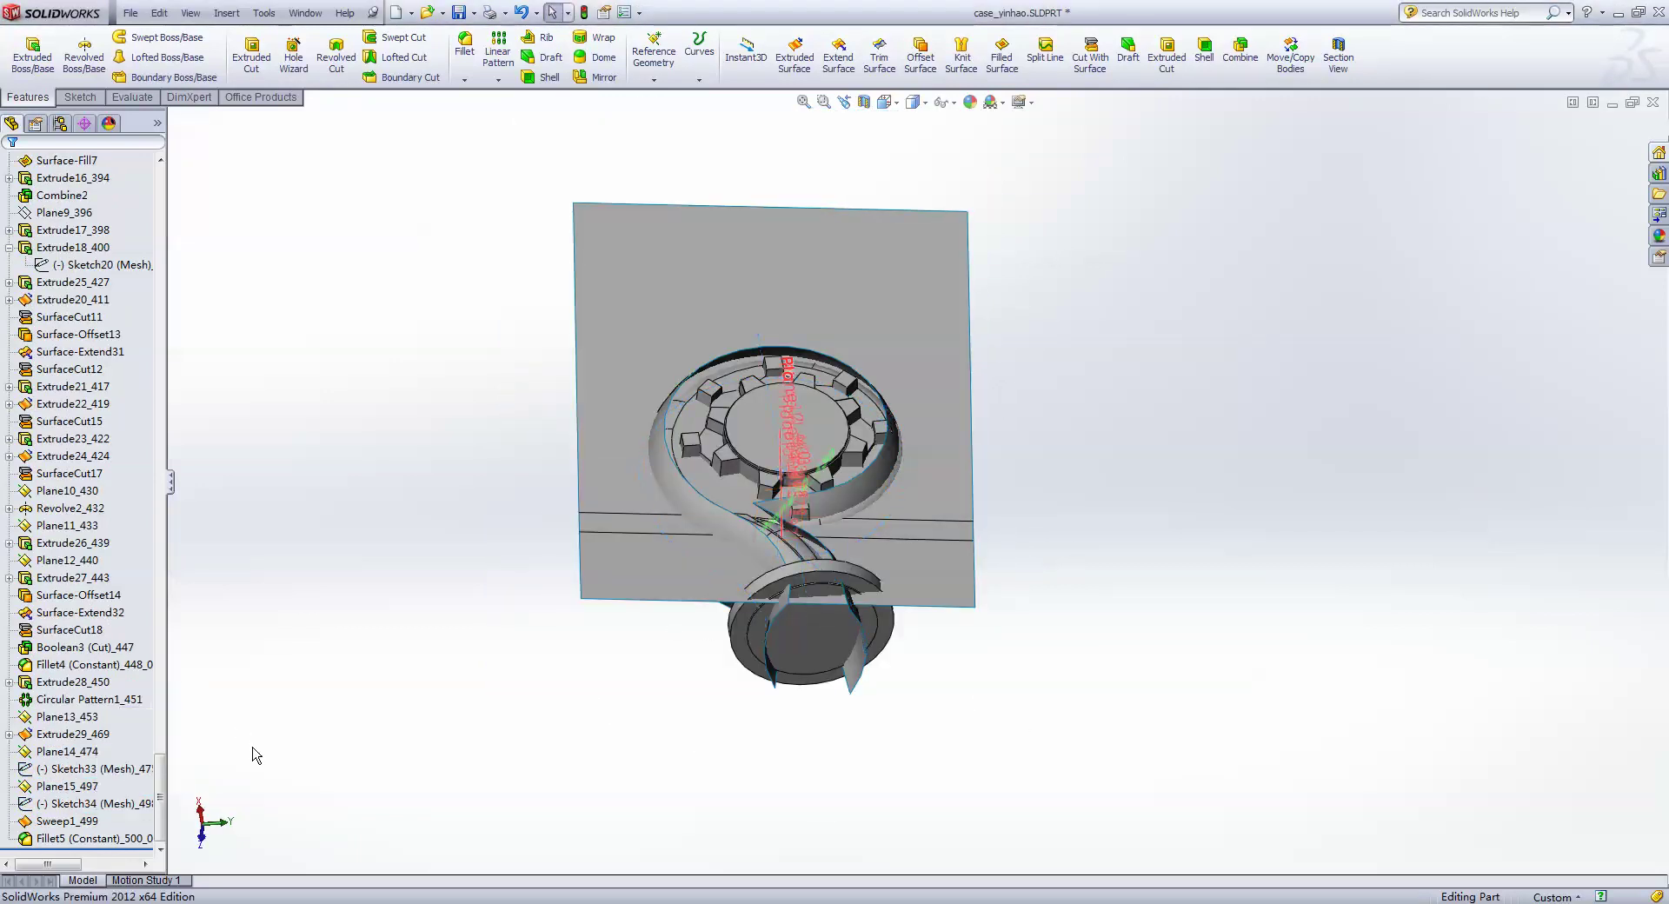
{"action": "left_click_drag", "start_coordinate": [159, 789], "coordinate": [159, 208]}
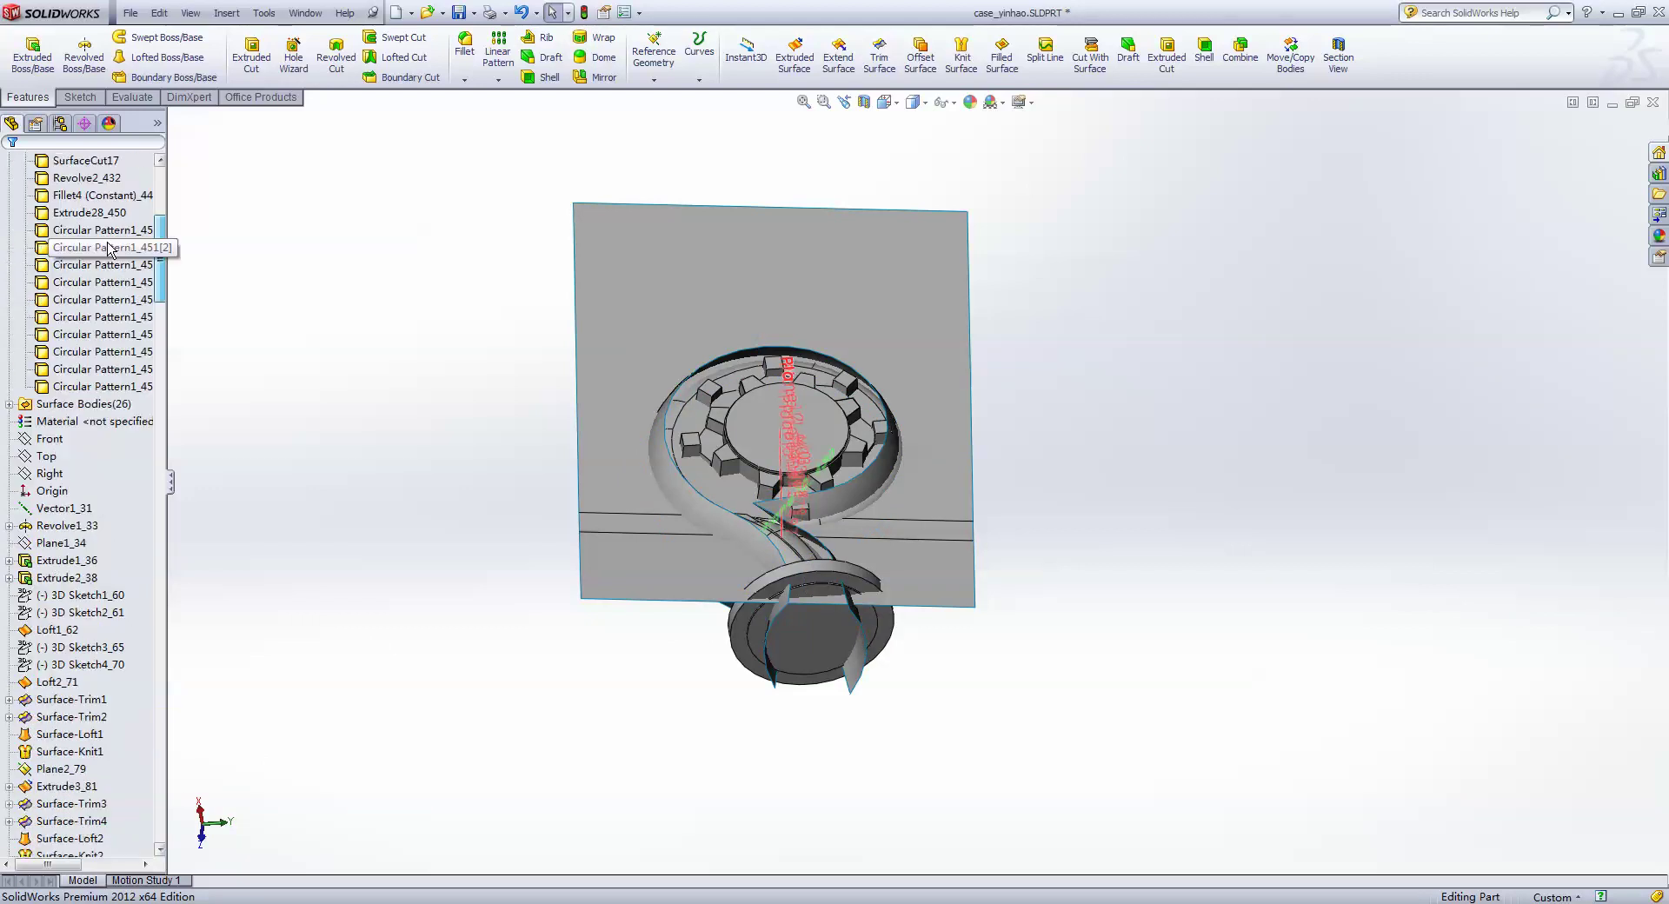
{"action": "left_click", "coordinate": [78, 212]}
{"action": "left_click", "coordinate": [129, 231]}
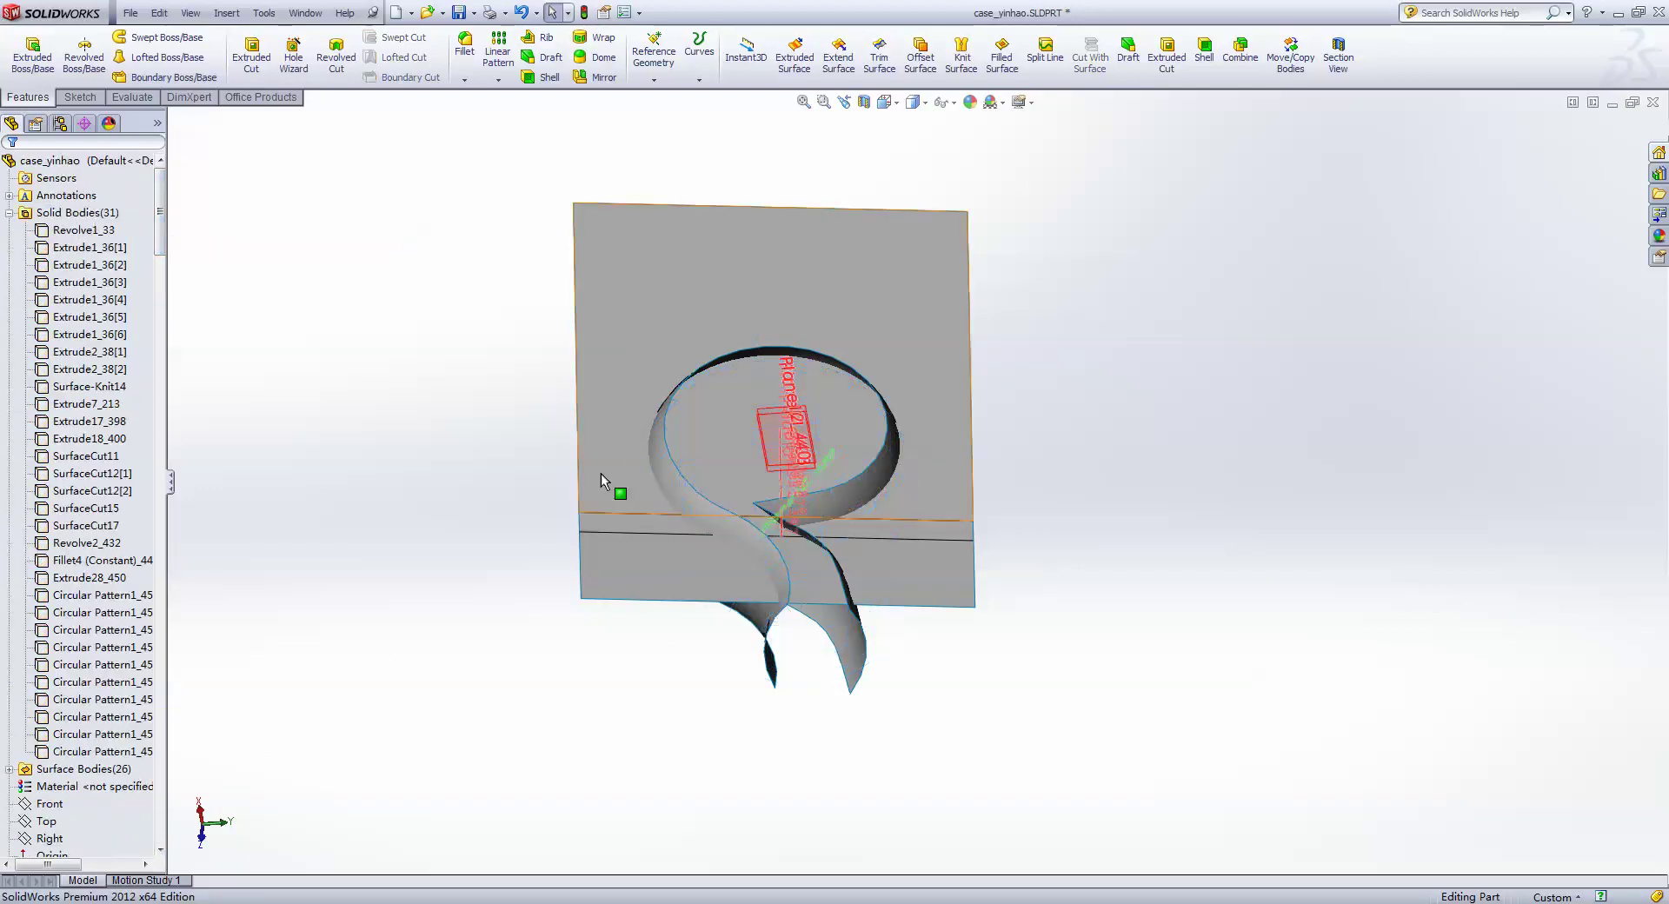
{"action": "middle_click_drag", "start_coordinate": [602, 473], "coordinate": [588, 384]}
- Mutually trim the plate and Sweep1 surfaces, keeping the inner disk and lower sweep pieces
{"action": "left_click", "coordinate": [879, 63]}
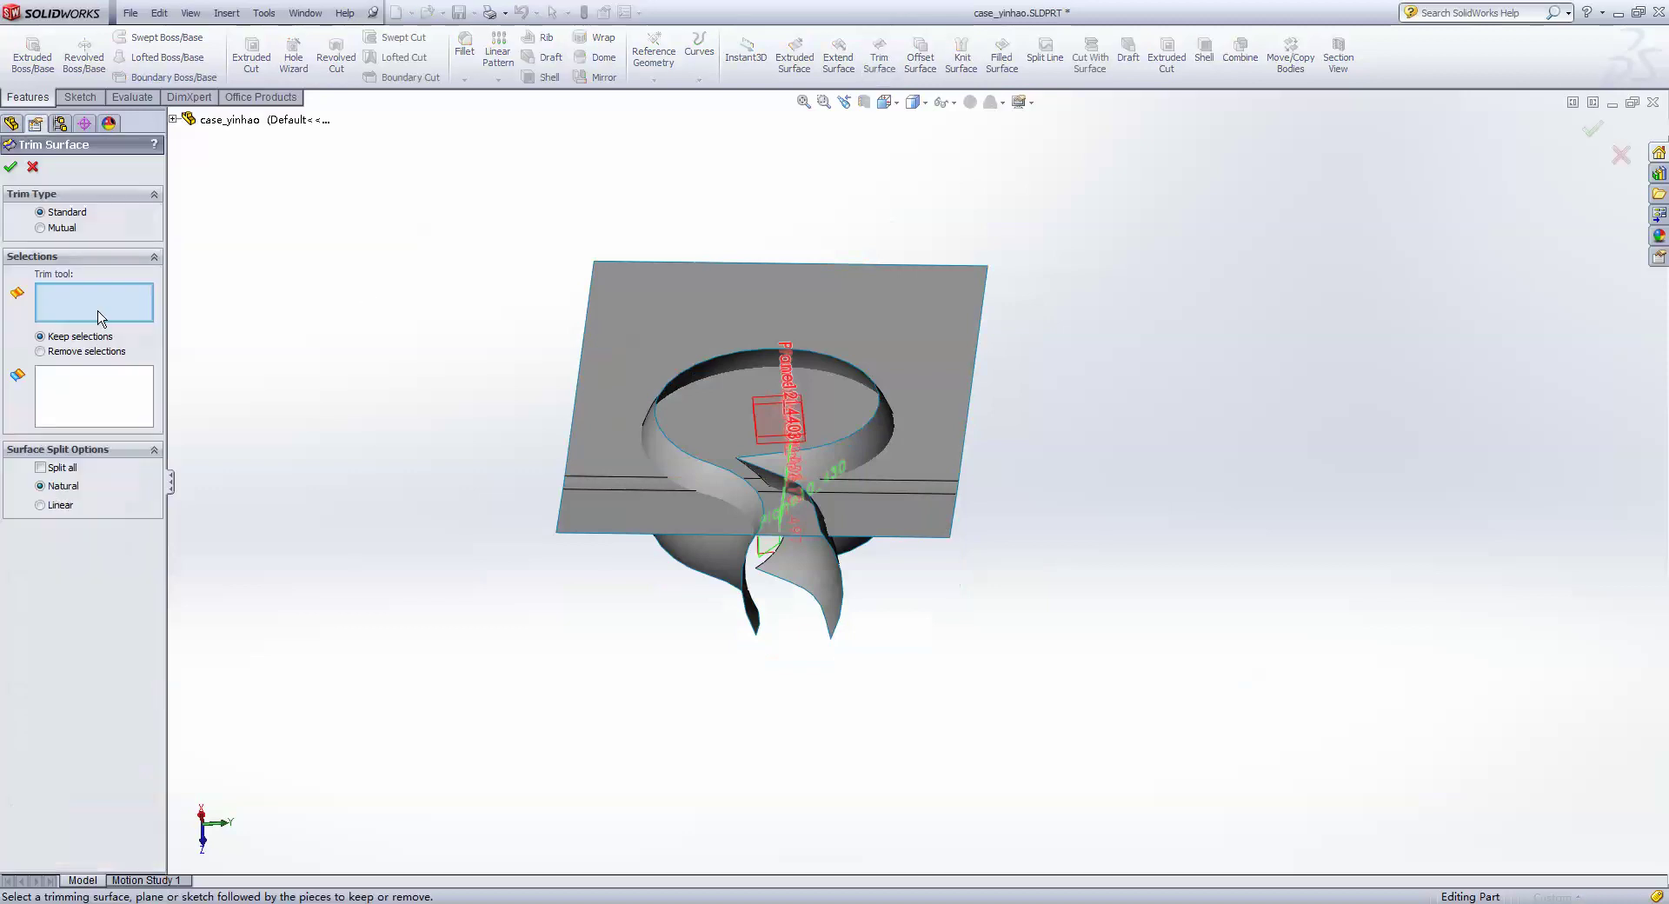
{"action": "left_click", "coordinate": [59, 228]}
{"action": "left_click", "coordinate": [613, 351]}
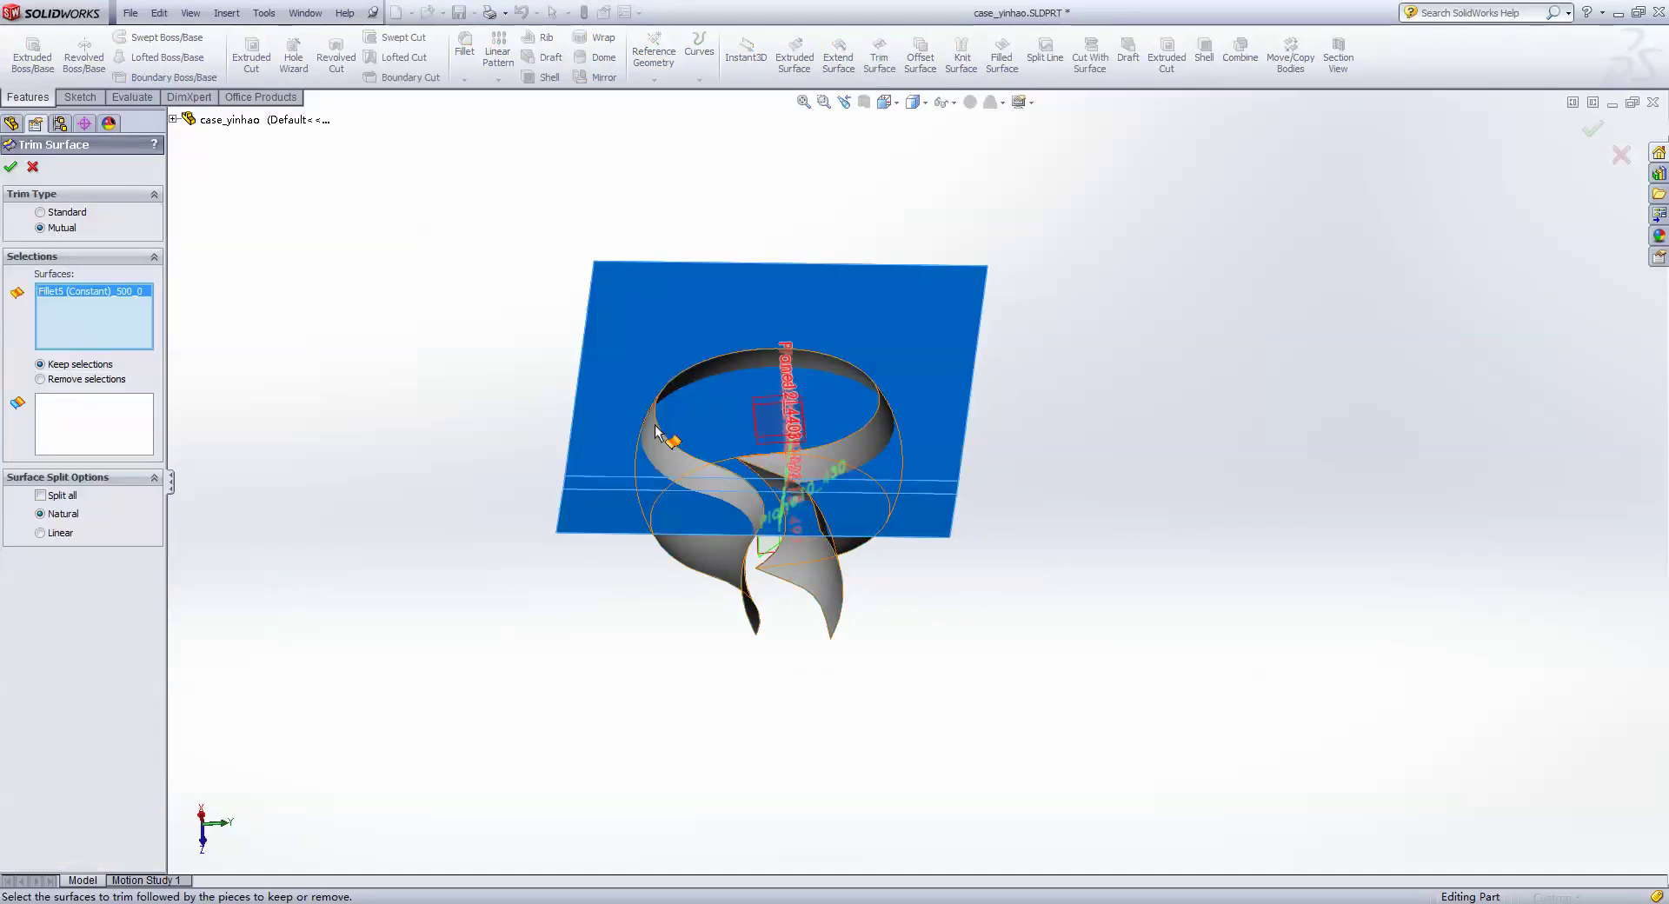
{"action": "left_click", "coordinate": [665, 439]}
{"action": "left_click", "coordinate": [130, 435]}
{"action": "left_click", "coordinate": [779, 439]}
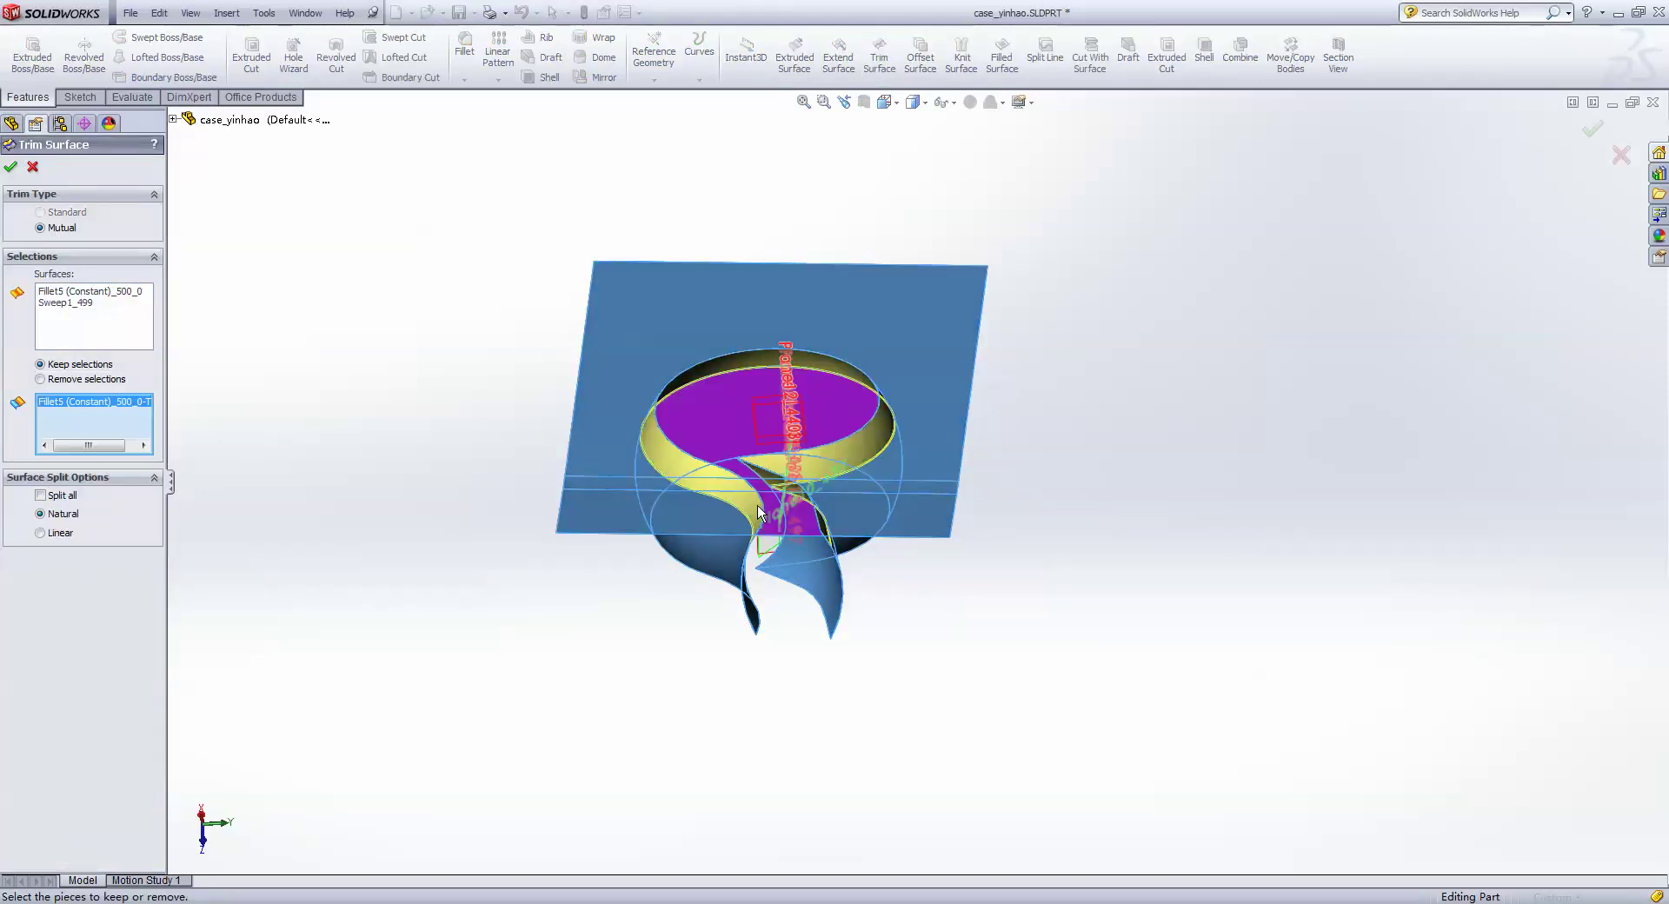
{"action": "left_click", "coordinate": [780, 439]}
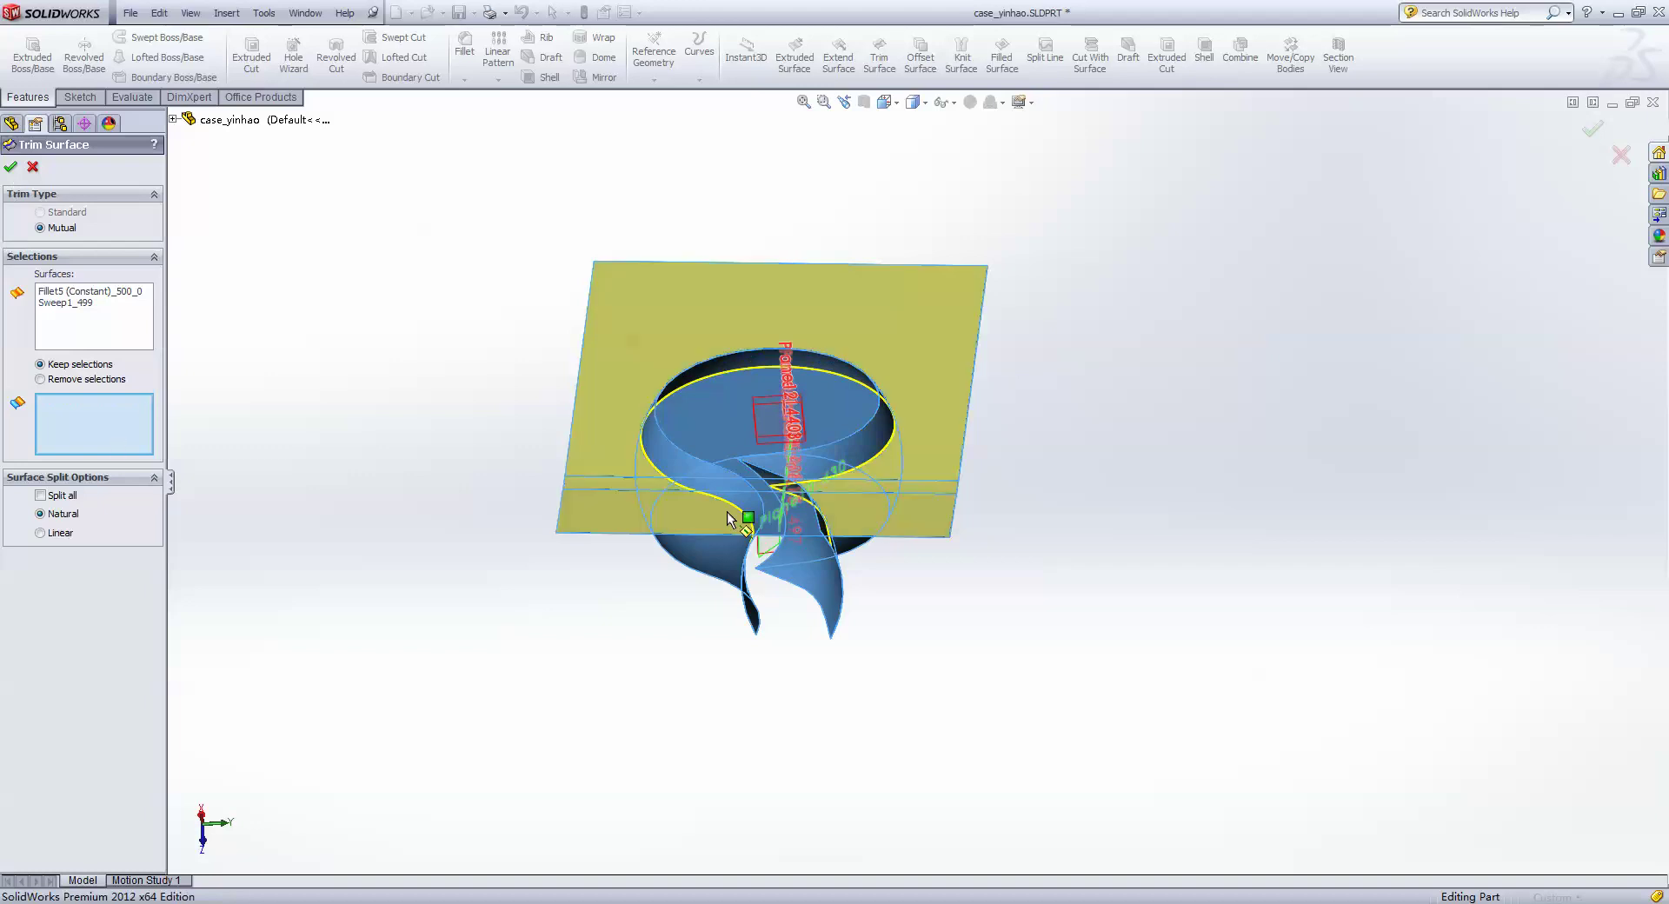
{"action": "left_click", "coordinate": [769, 408]}
{"action": "left_click", "coordinate": [817, 591]}
{"action": "left_click", "coordinate": [10, 166]}
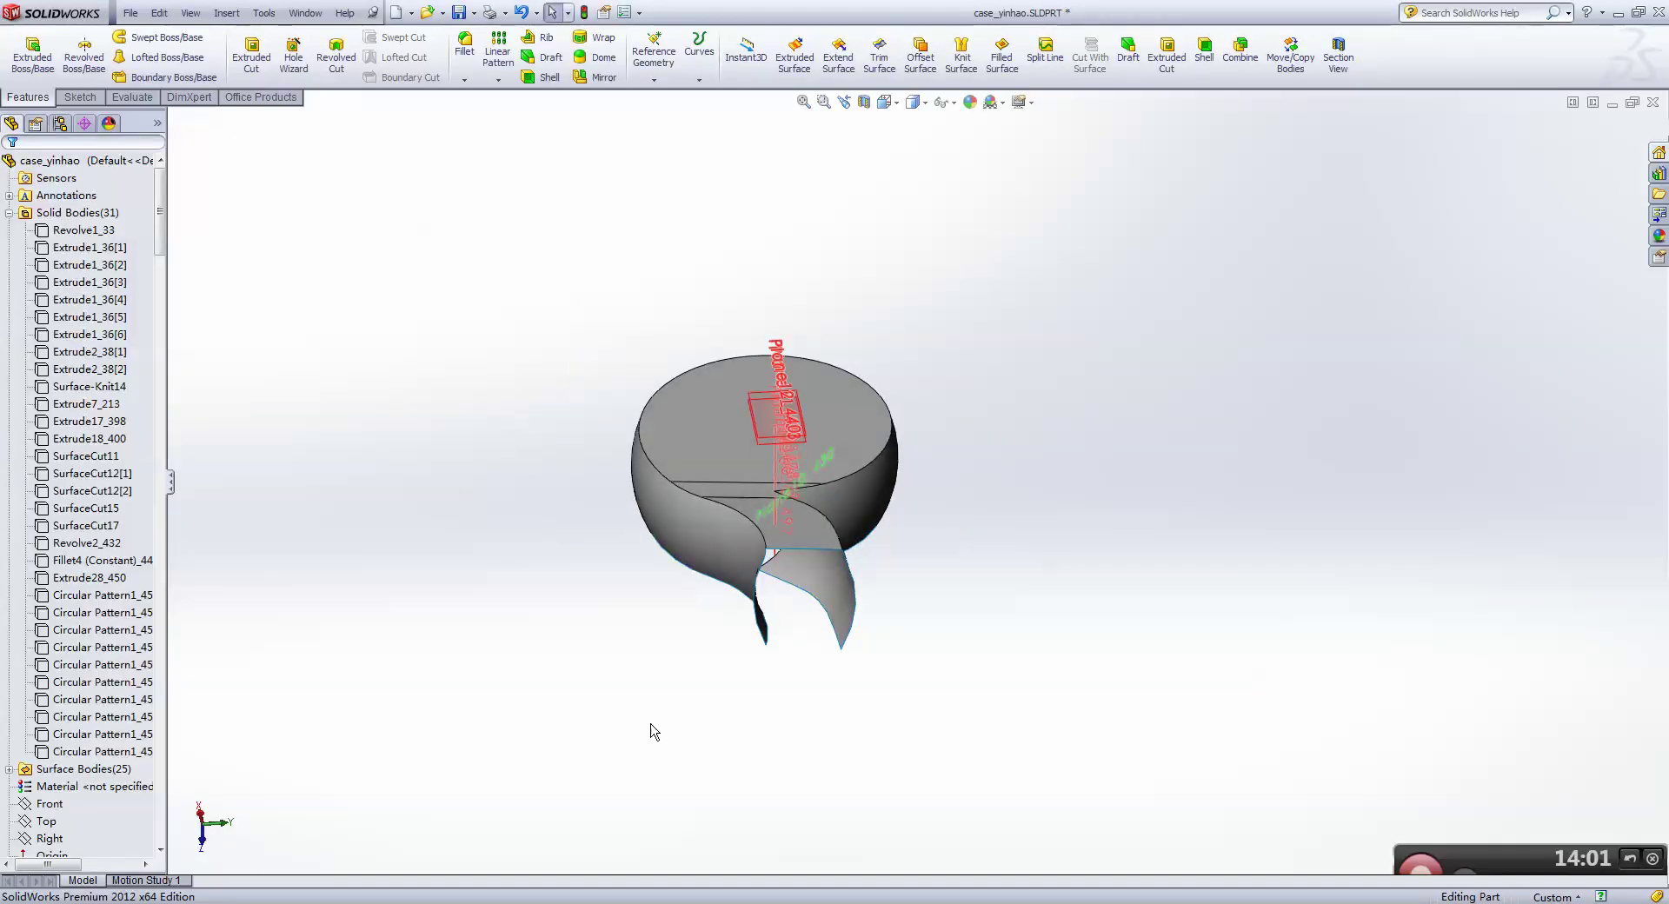
- In Geomagic Design X, resume the SOLIDWORKS LiveTransfer from Plane16
{"action": "left_click", "coordinate": [516, 888]}
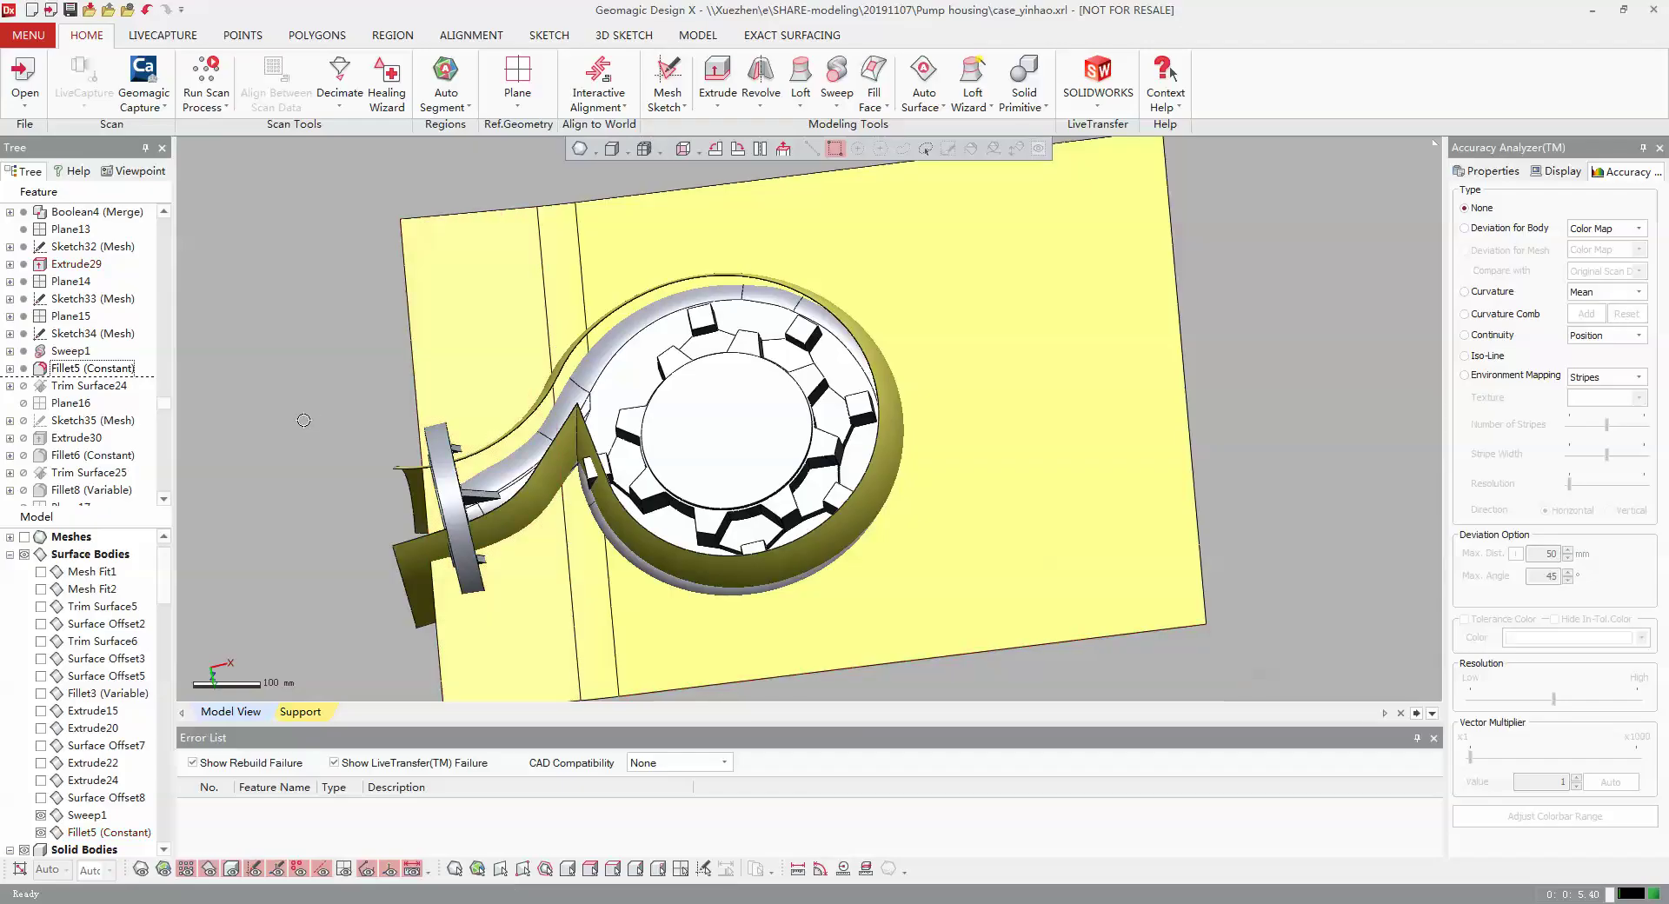
{"action": "left_click", "coordinate": [69, 402]}
{"action": "left_click", "coordinate": [1097, 82]}
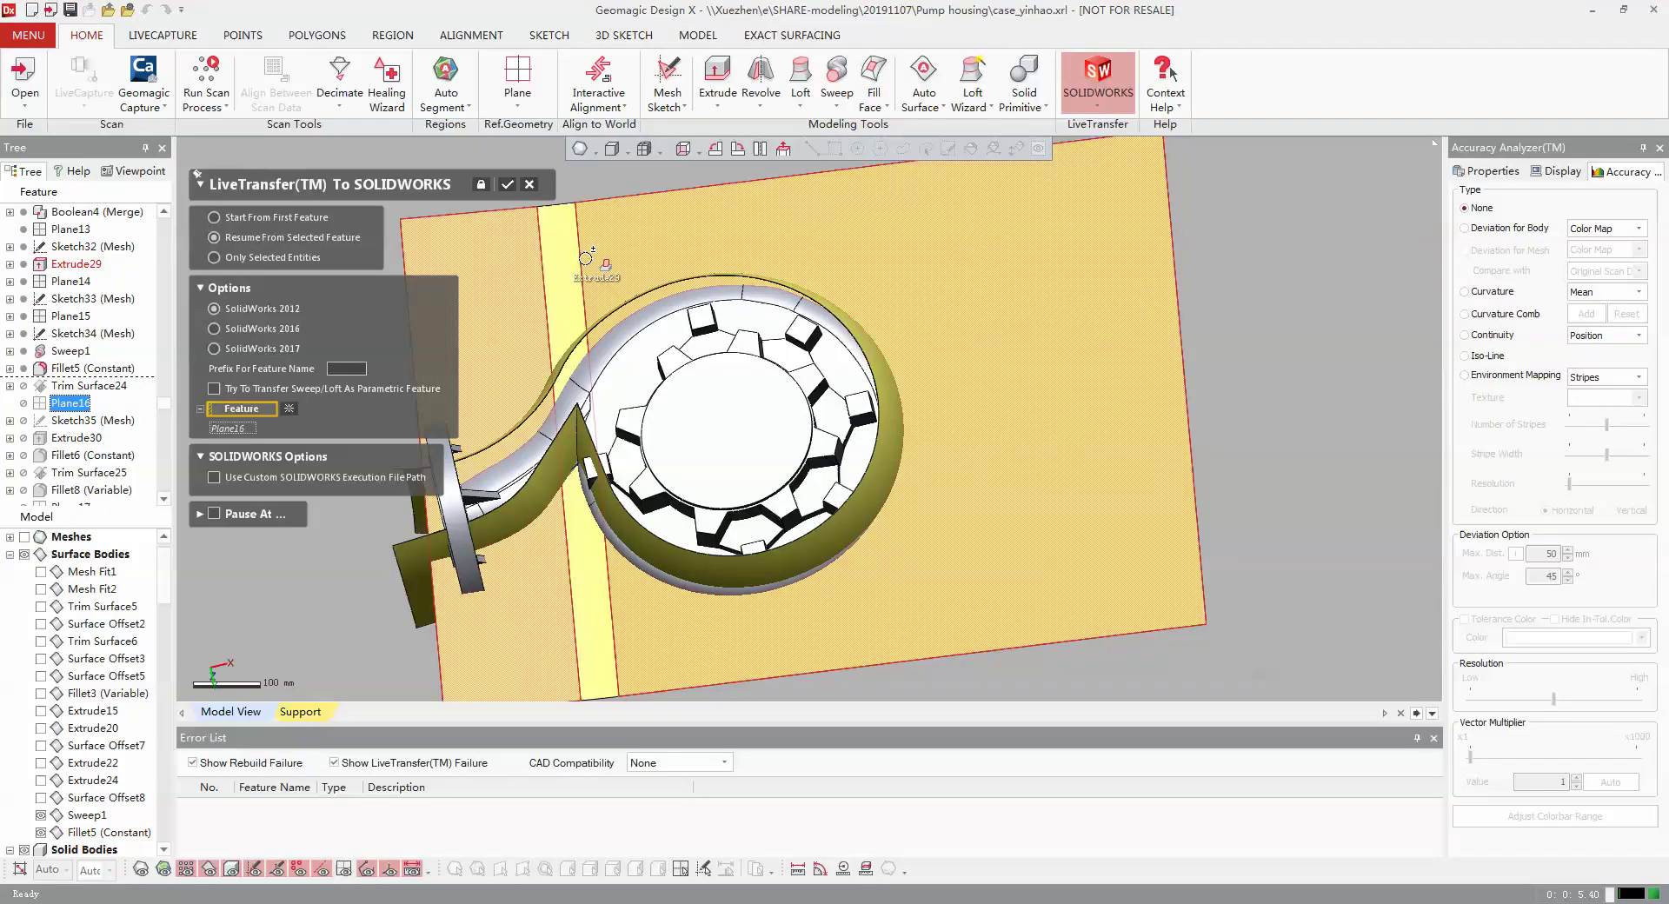
{"action": "left_click", "coordinate": [506, 185]}
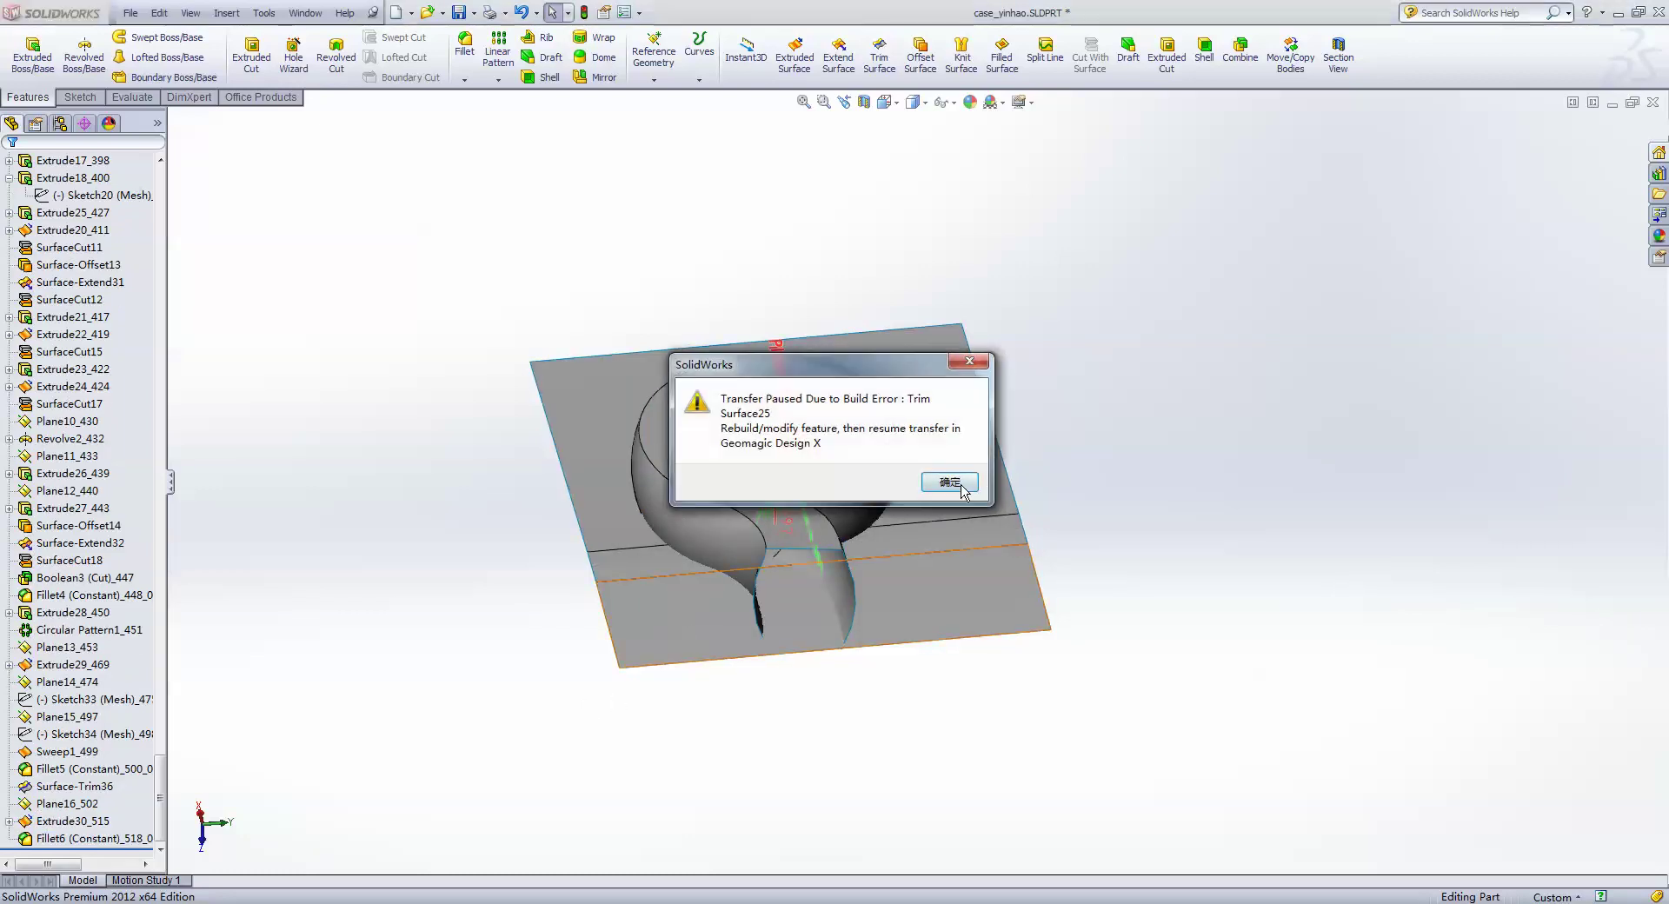
- Dismiss the Trim Surface25 error and mutually trim Surface-Trim36 with Fillet6, keeping bowl and lower pieces
{"action": "left_click", "coordinate": [949, 482]}
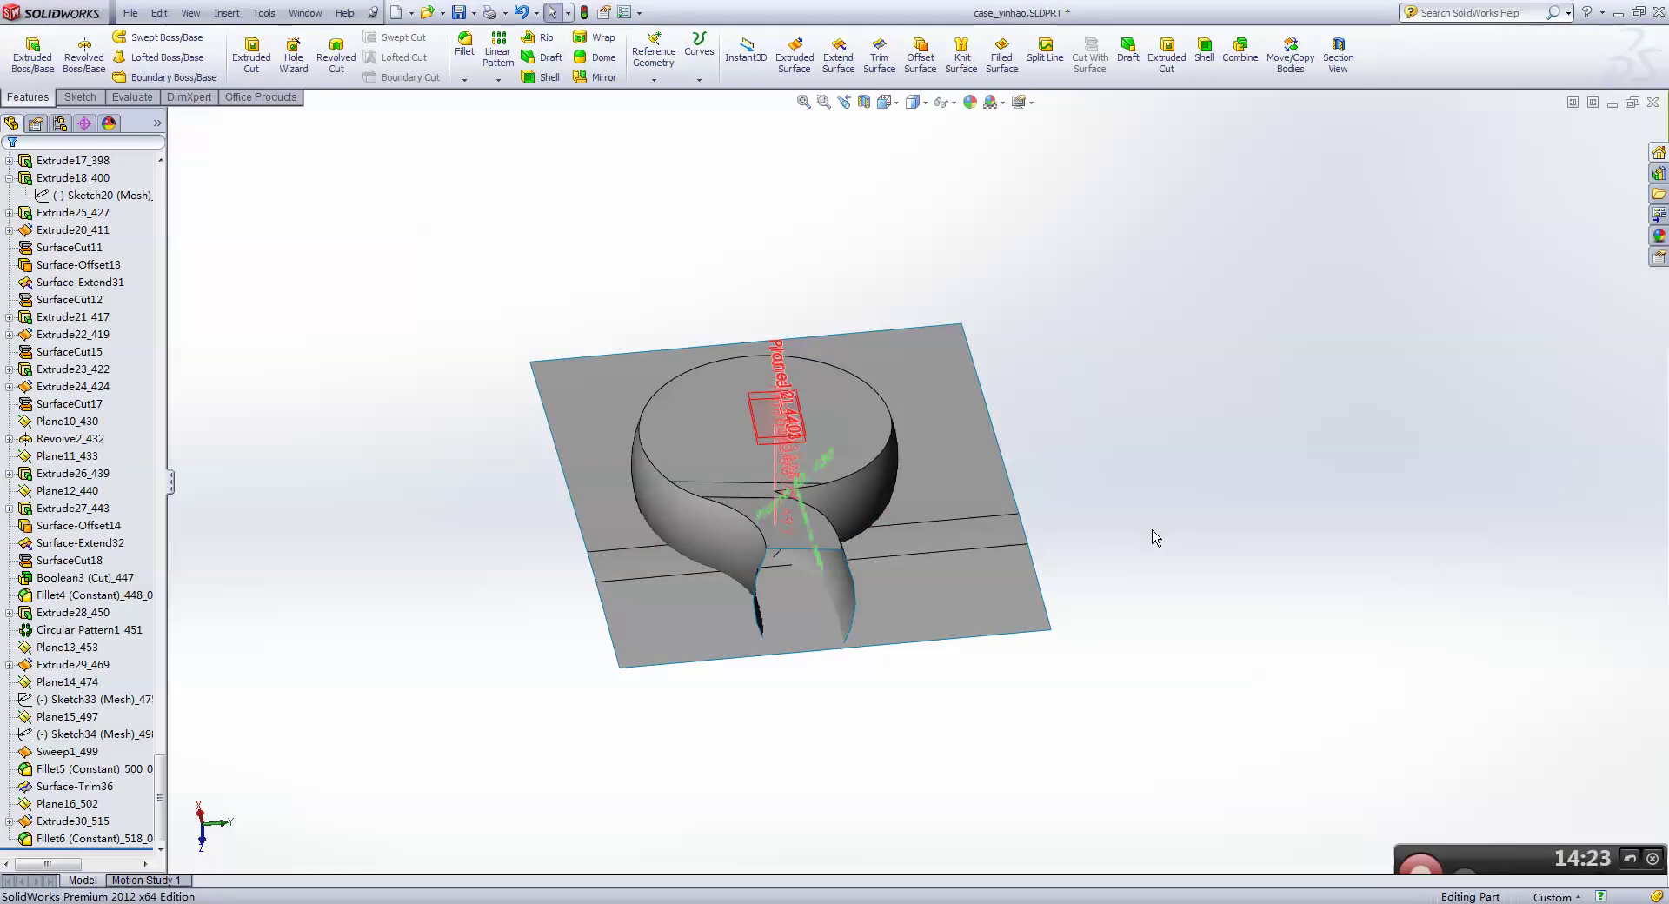
{"action": "left_click", "coordinate": [879, 54]}
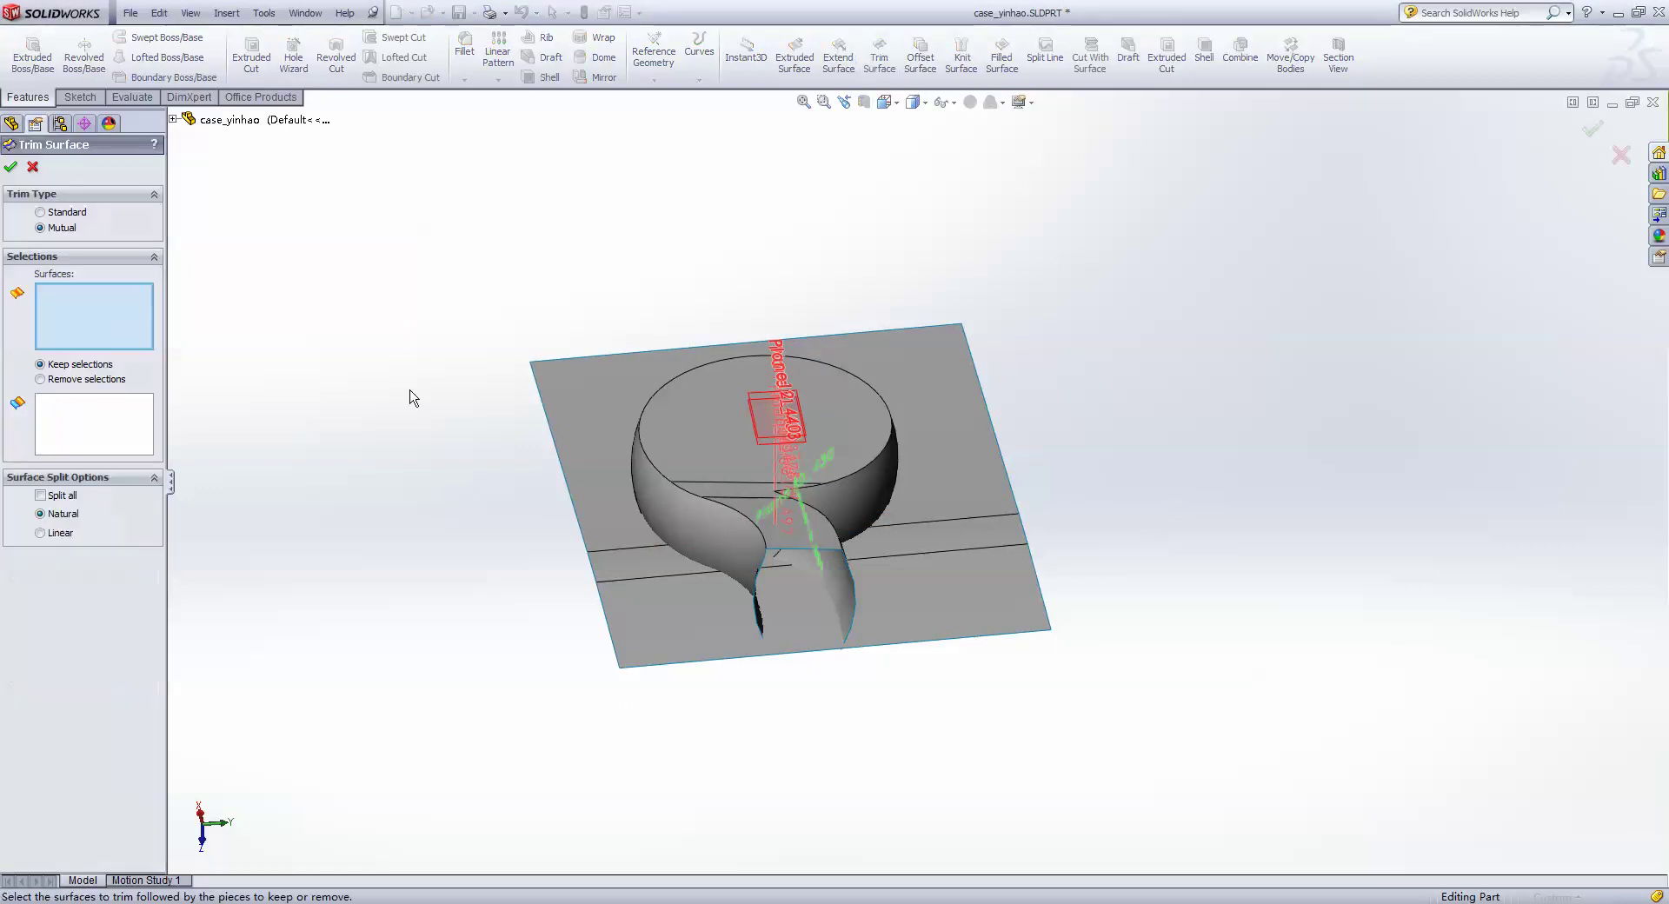
{"action": "left_click", "coordinate": [765, 600]}
{"action": "left_click", "coordinate": [782, 633]}
{"action": "left_click", "coordinate": [113, 430]}
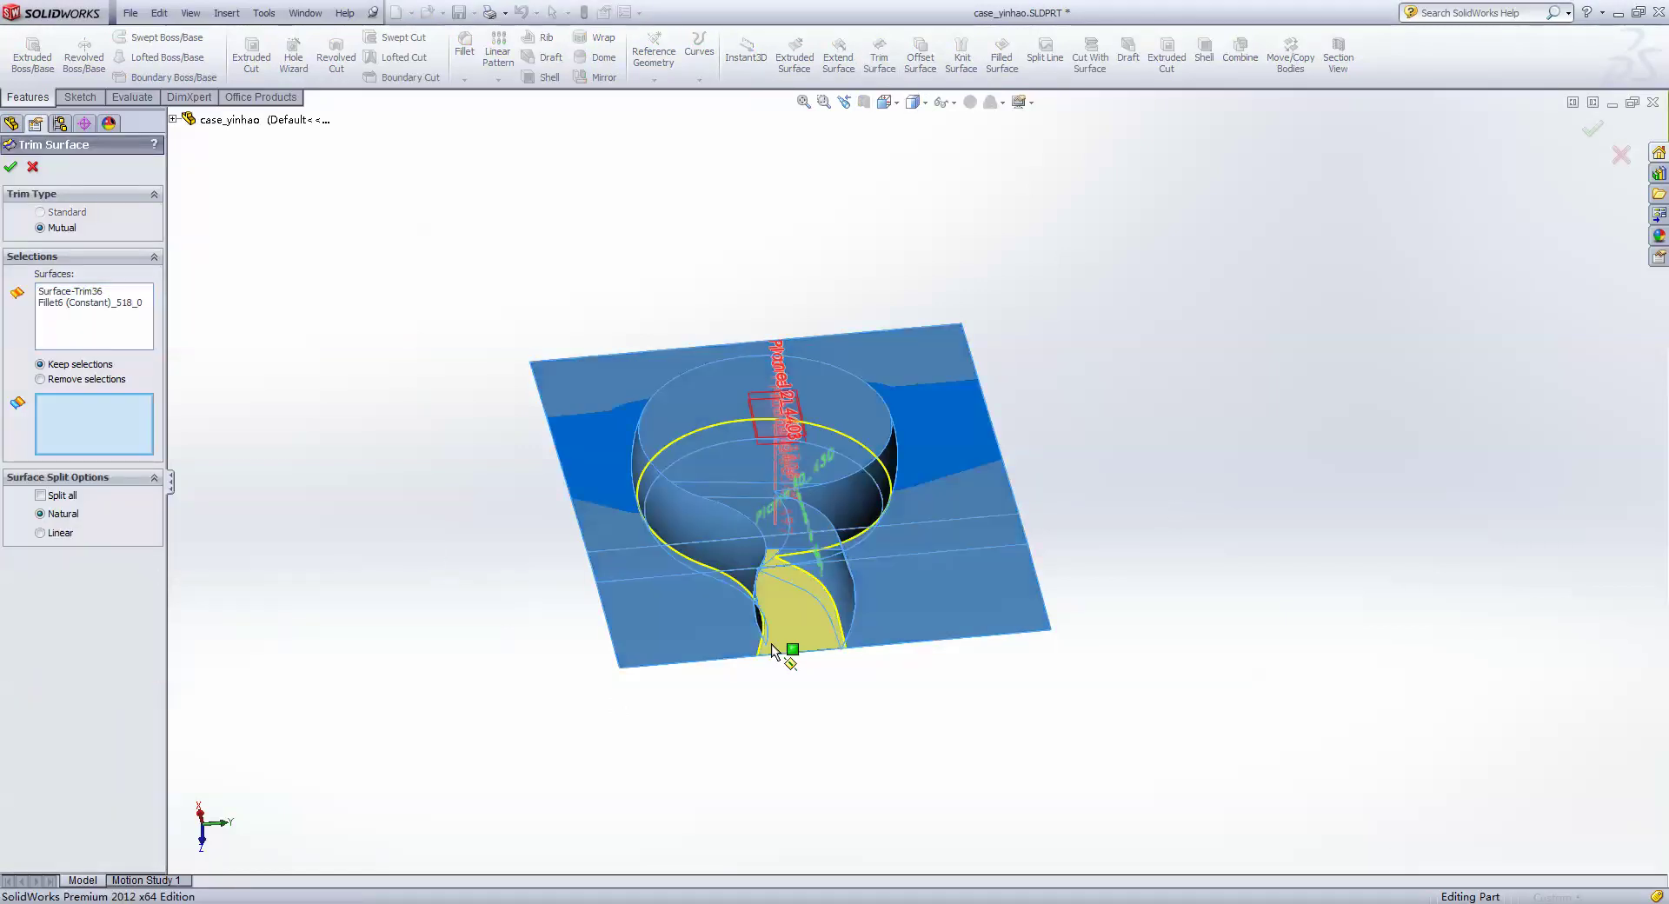
{"action": "left_click", "coordinate": [791, 652]}
{"action": "left_click", "coordinate": [759, 544]}
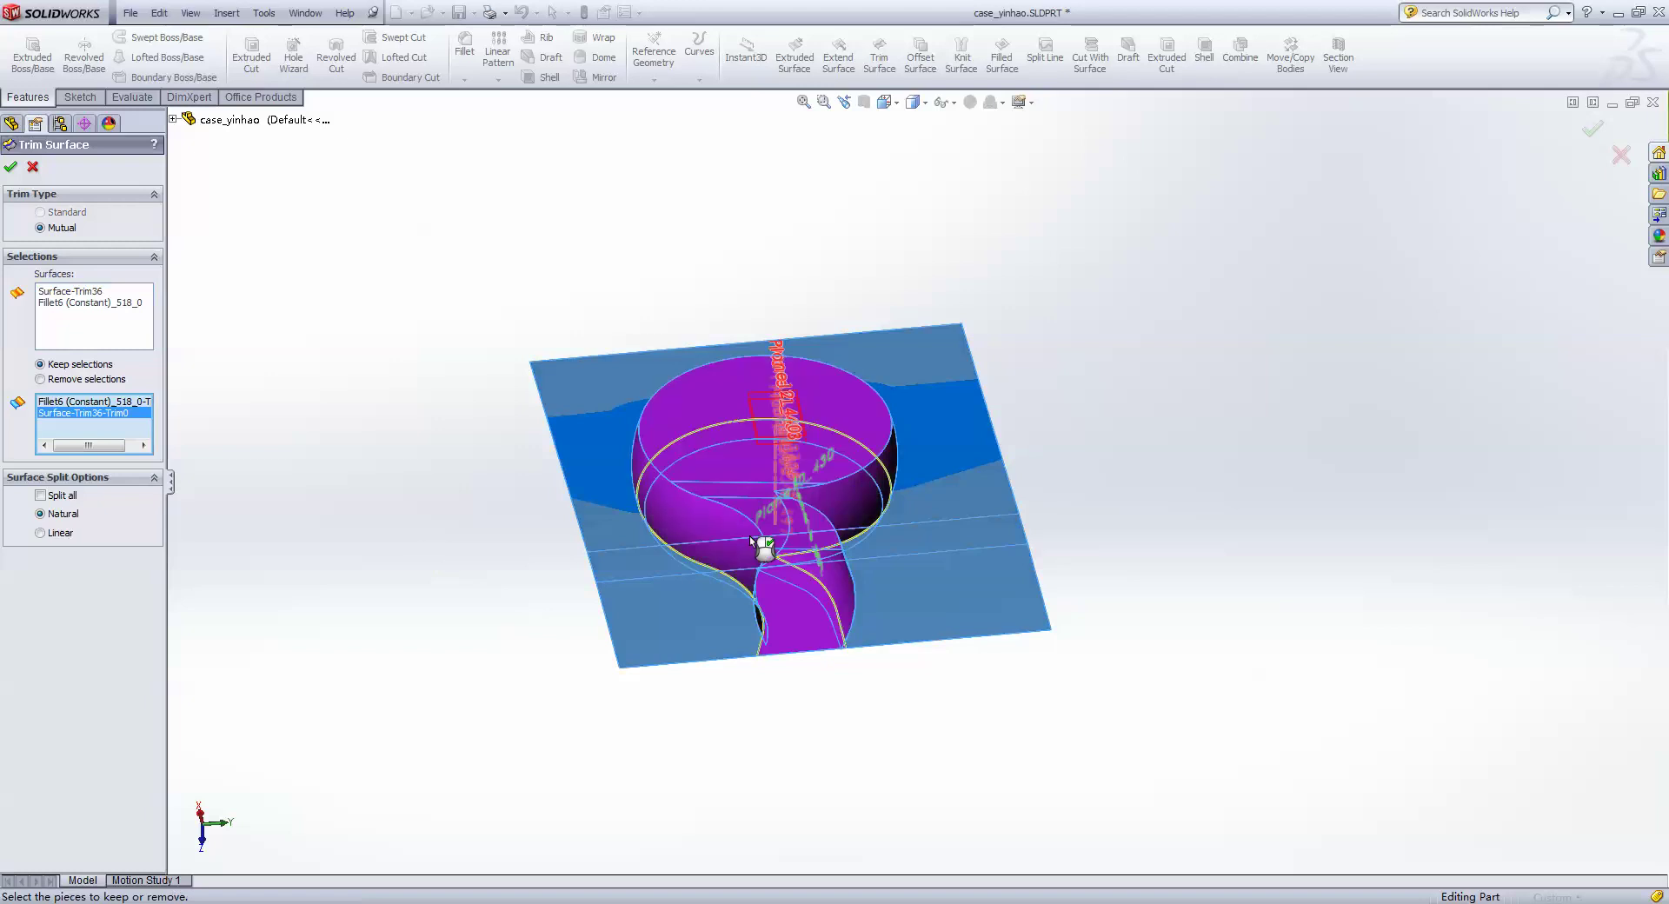
{"action": "left_click", "coordinate": [10, 166]}
{"action": "middle_click_drag", "start_coordinate": [472, 468], "coordinate": [512, 451]}
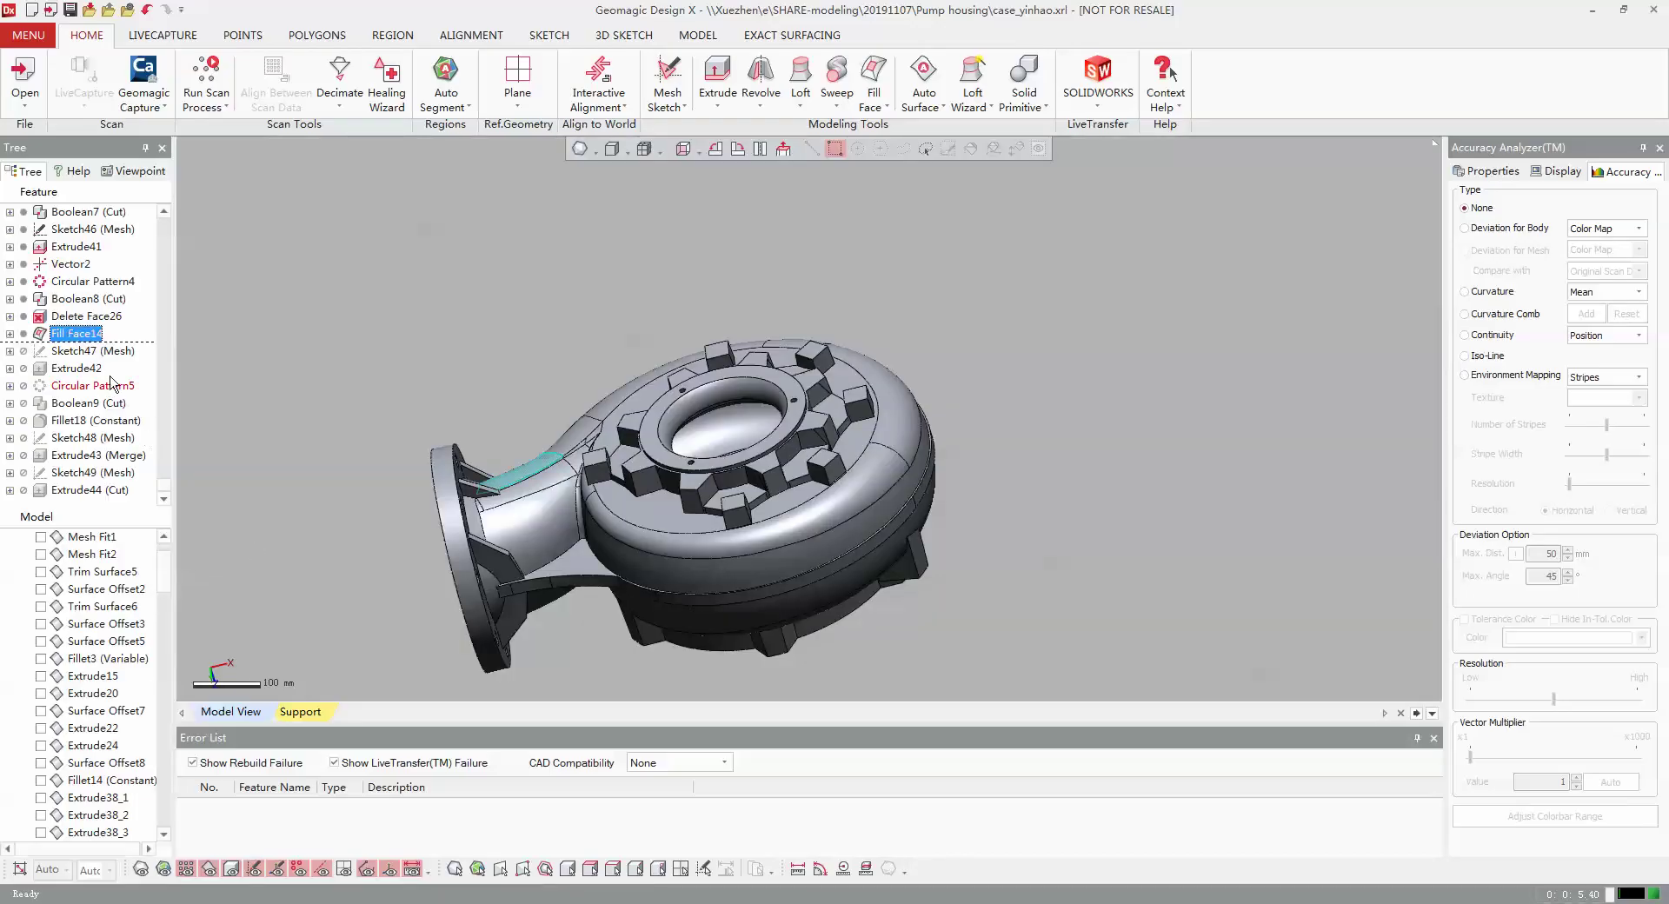
- Resume the SOLIDWORKS LiveTransfer from Sketch47 (Mesh) using Resume From Selected Feature
{"action": "left_click", "coordinate": [98, 351]}
{"action": "left_click", "coordinate": [1100, 87]}
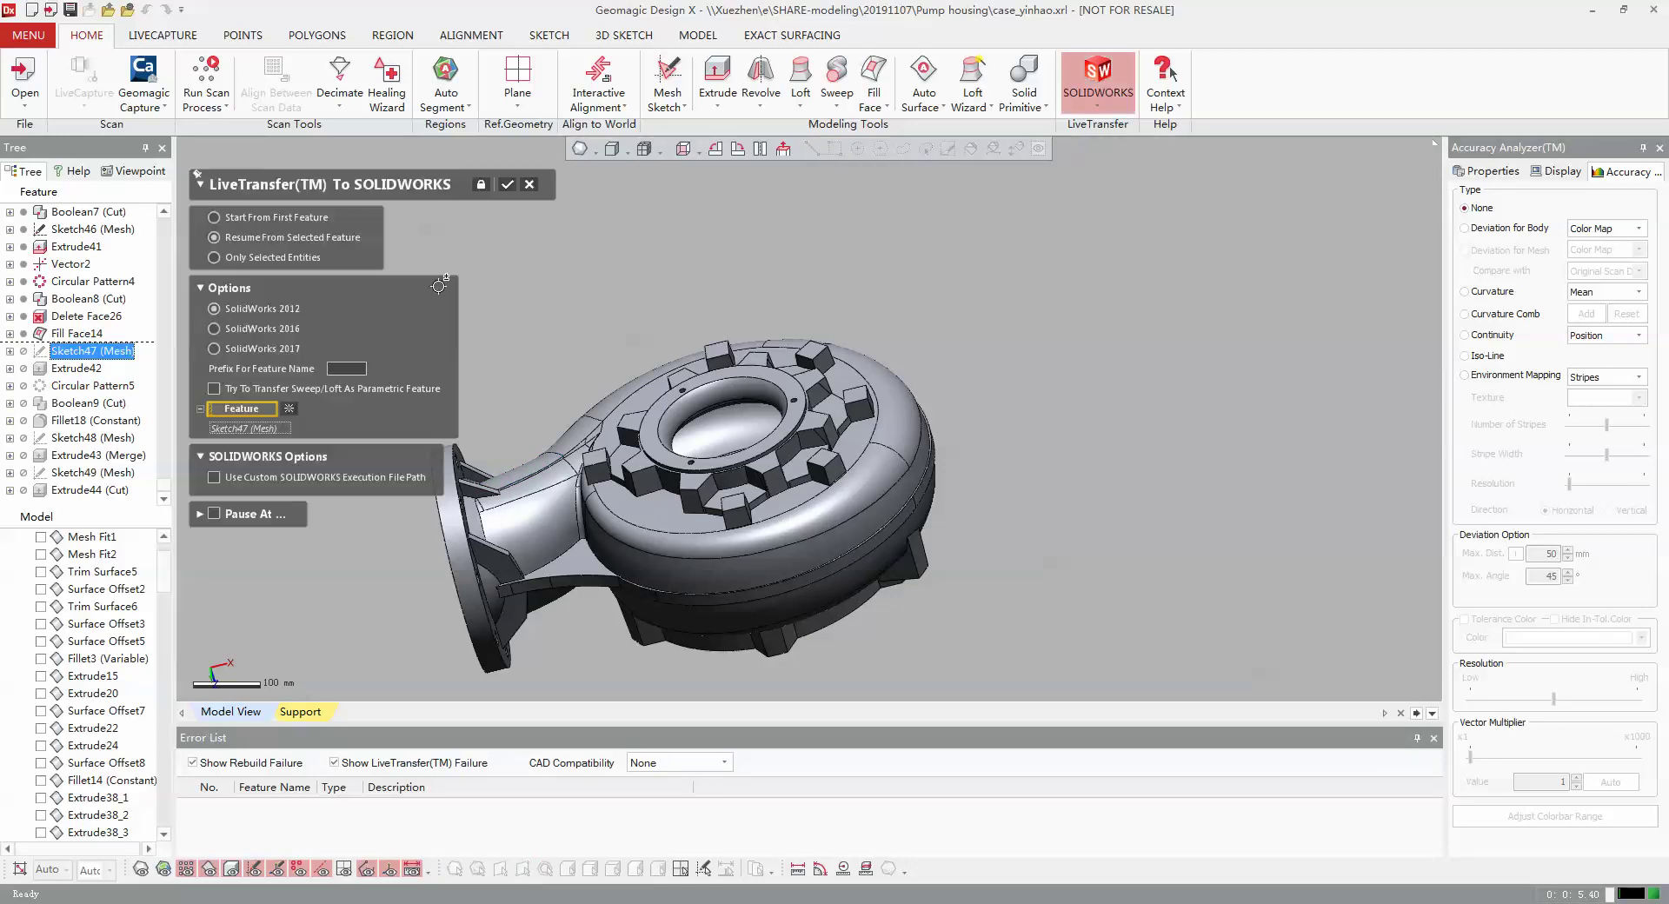
{"action": "left_click", "coordinate": [507, 185]}
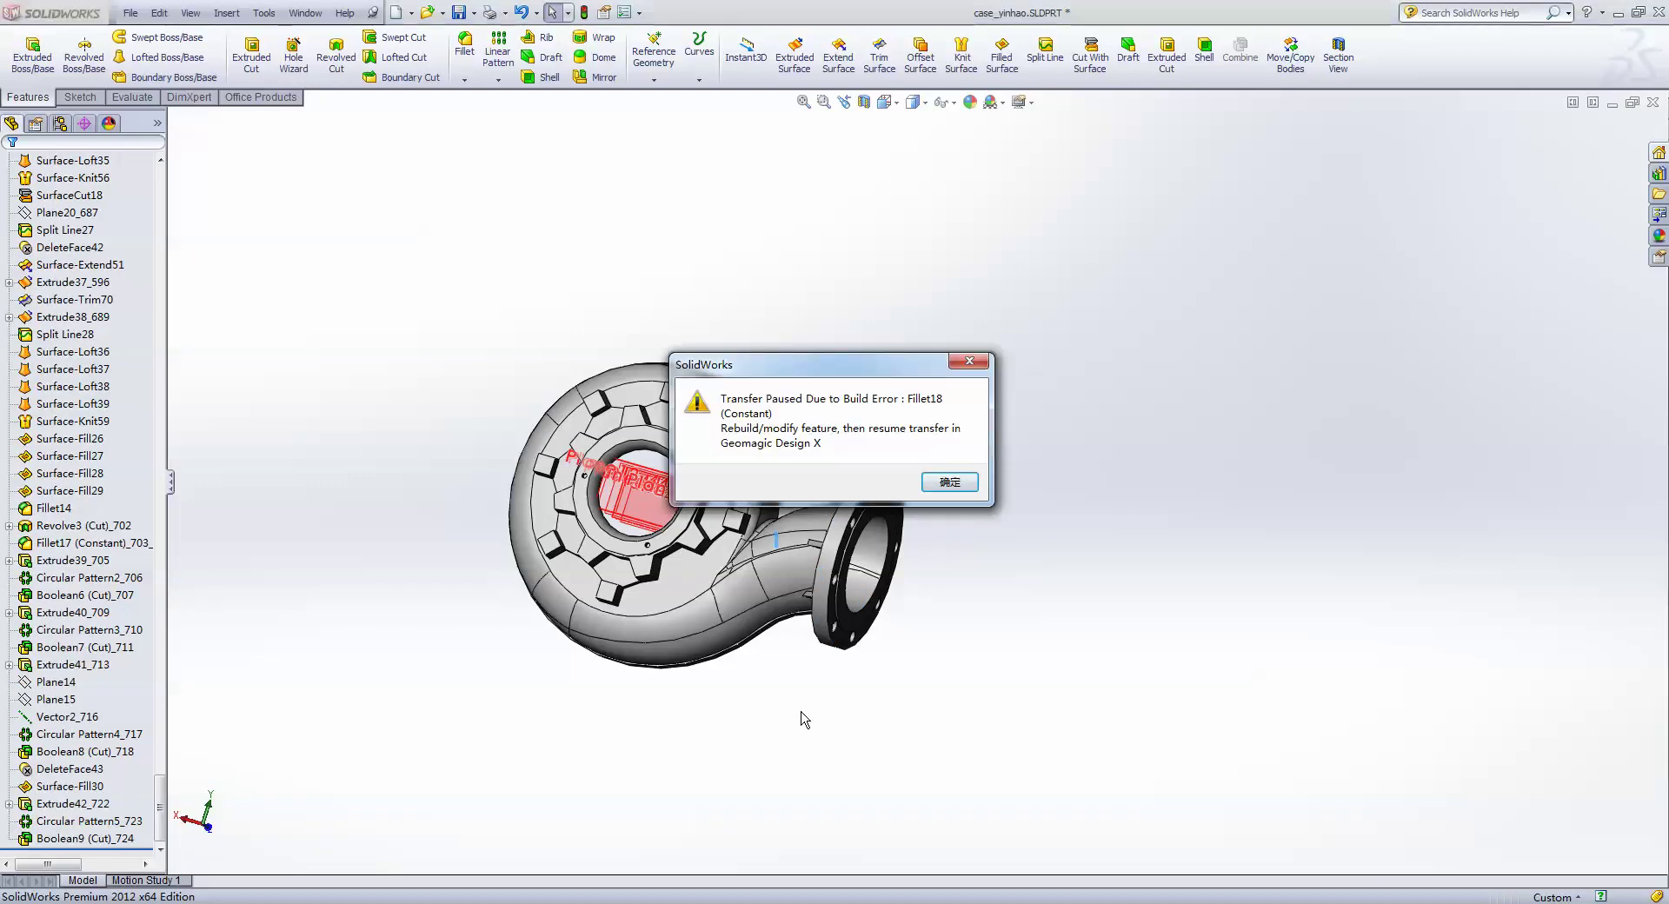
- Dismiss the Fillet18 error and add a 16 mm fillet to the edge inside the outlet flange
{"action": "left_click", "coordinate": [965, 487]}
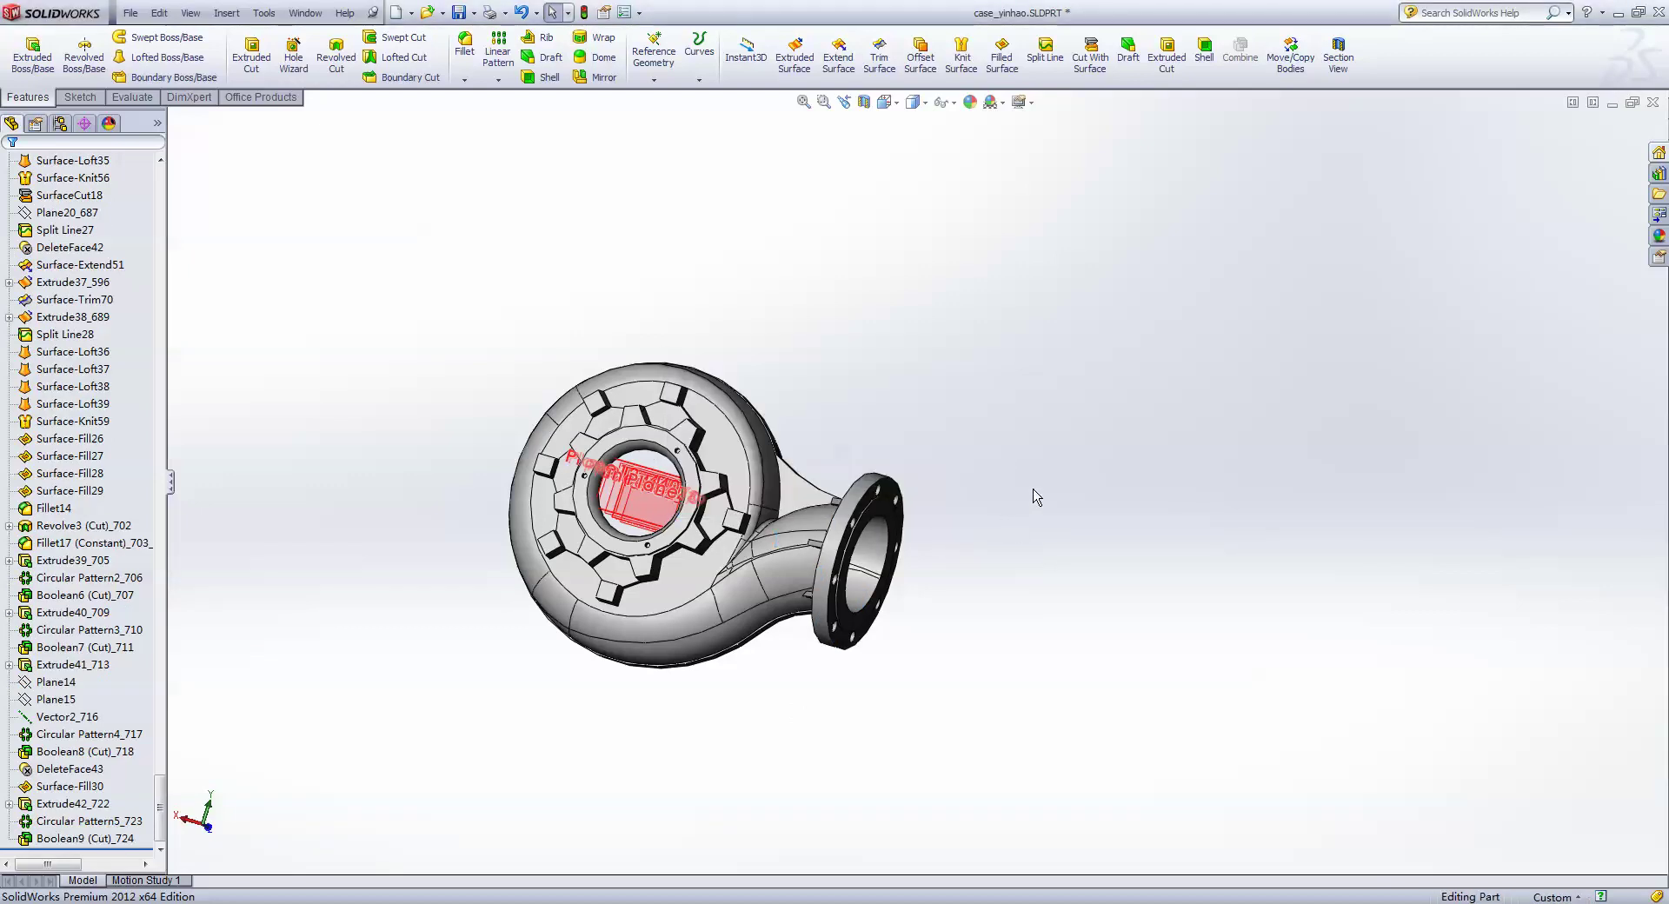
{"action": "middle_click_drag", "start_coordinate": [1034, 496], "coordinate": [980, 662]}
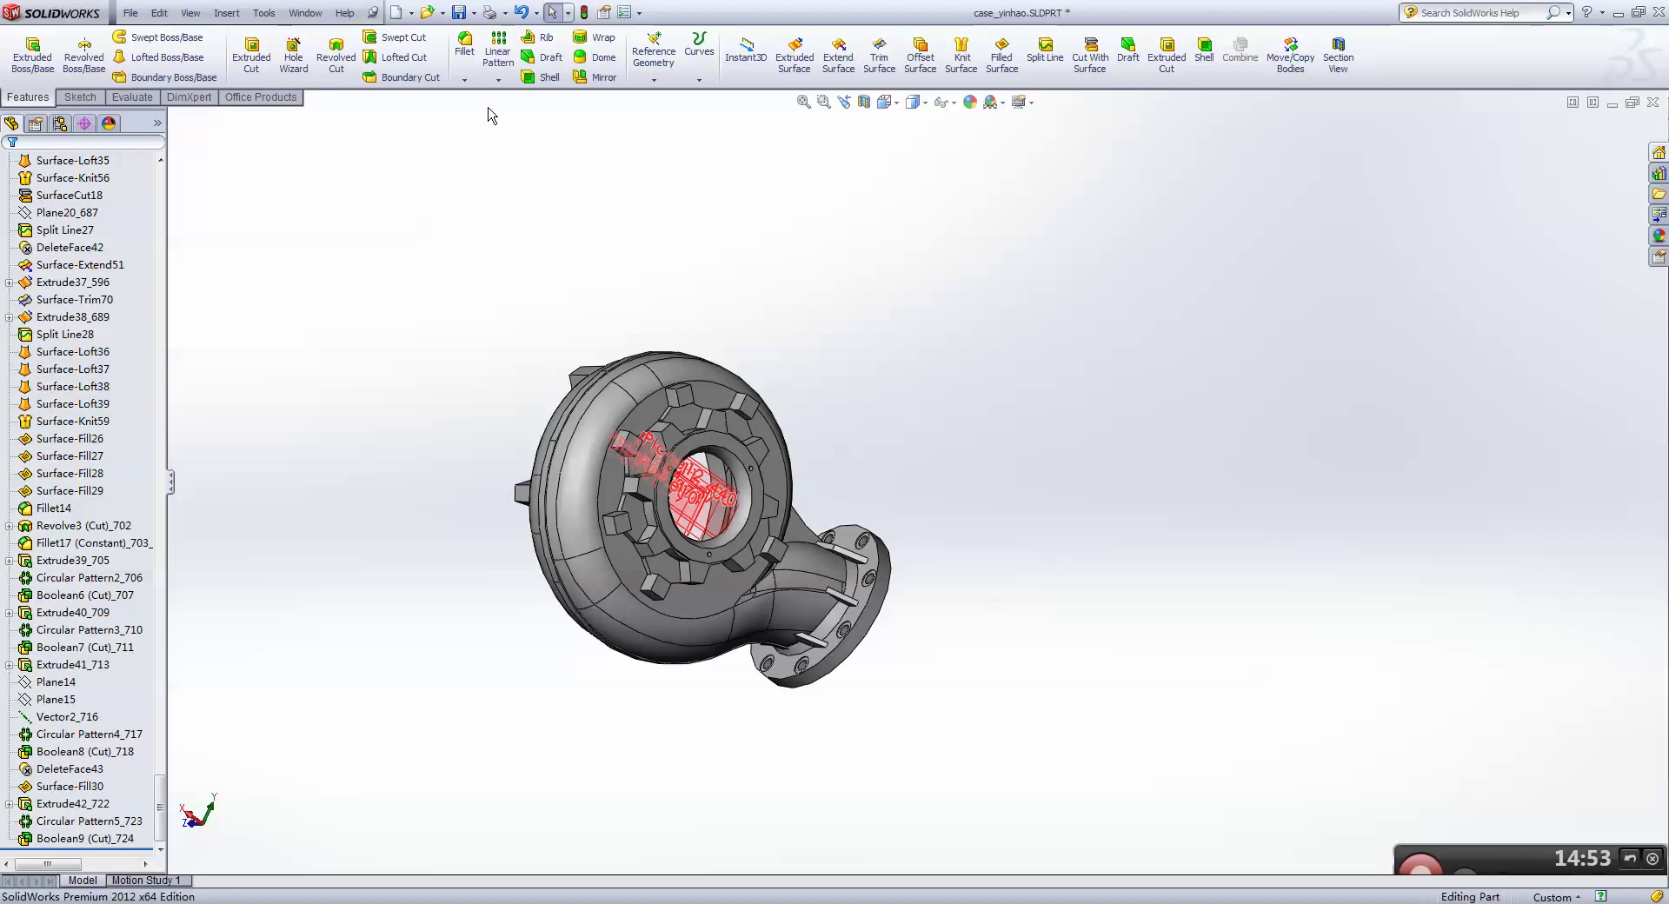
{"action": "left_click", "coordinate": [465, 43]}
{"action": "middle_click_drag", "start_coordinate": [264, 224], "coordinate": [636, 302]}
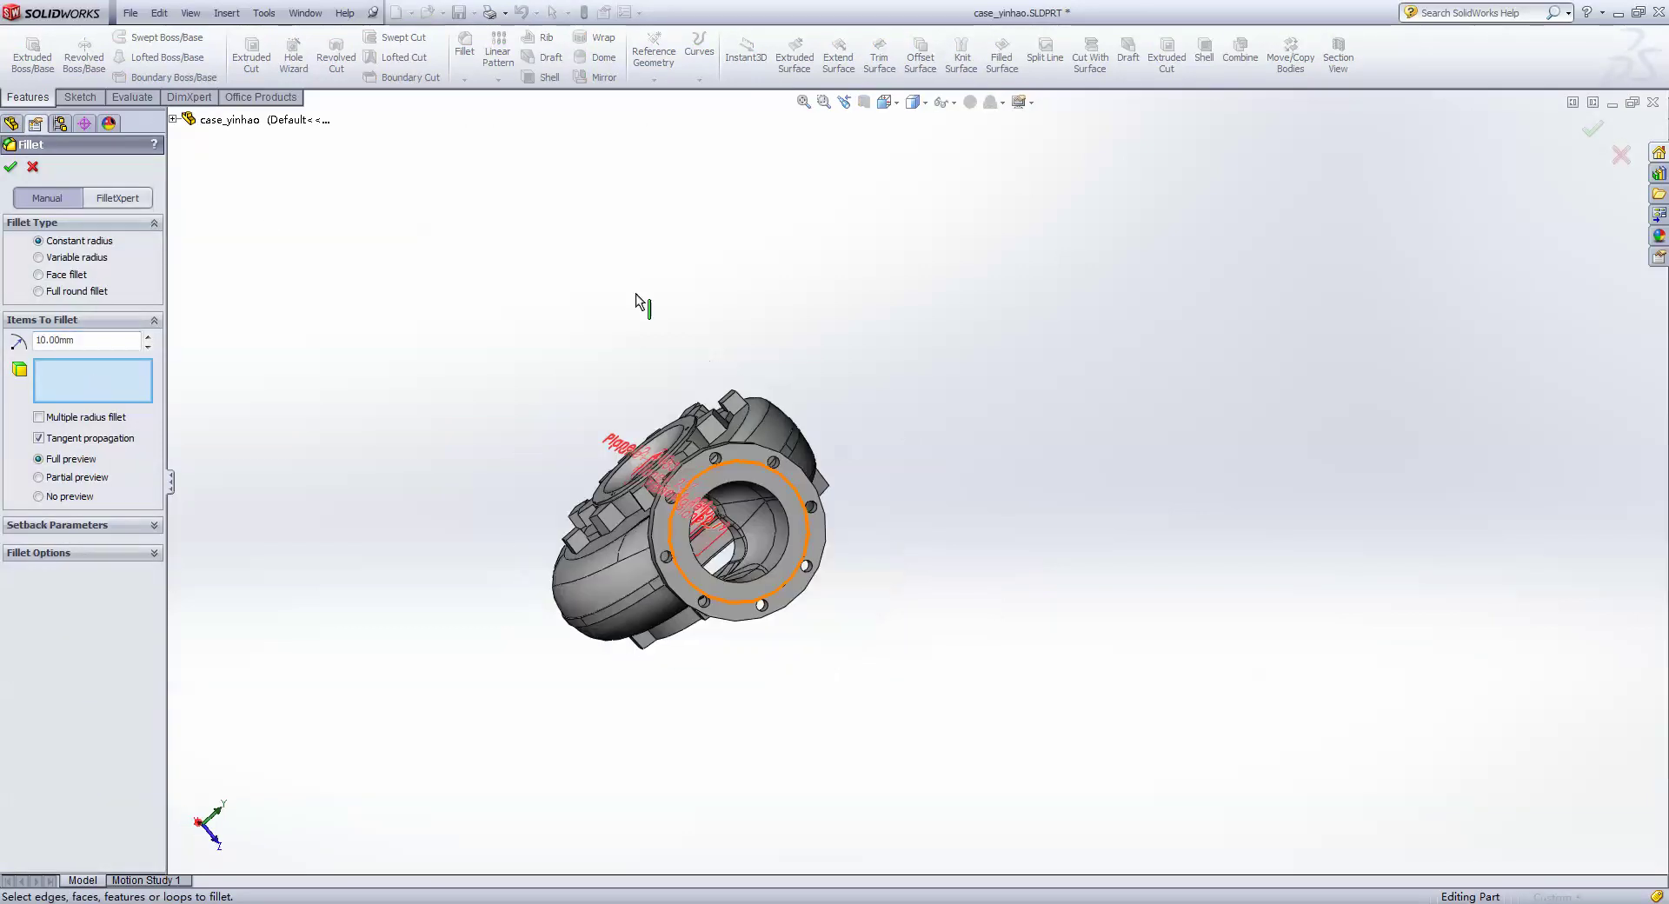
{"action": "scroll", "coordinate": [721, 496], "scroll_direction": "down", "scroll_amount": 5}
{"action": "left_click", "coordinate": [621, 567]}
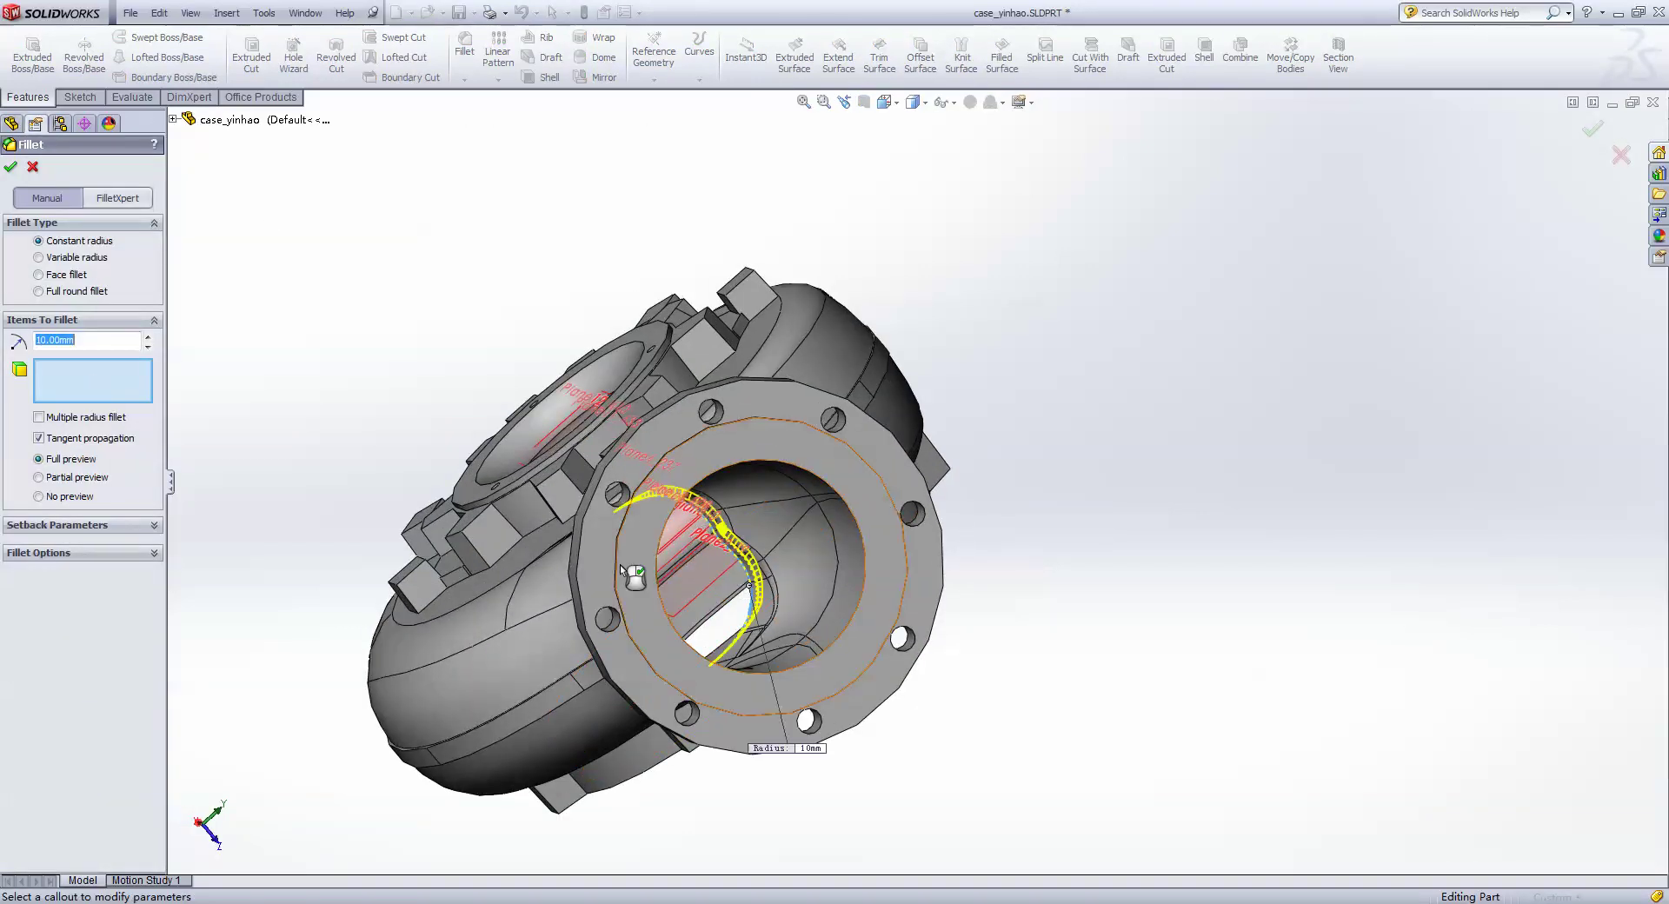
{"action": "type", "text": "16"}
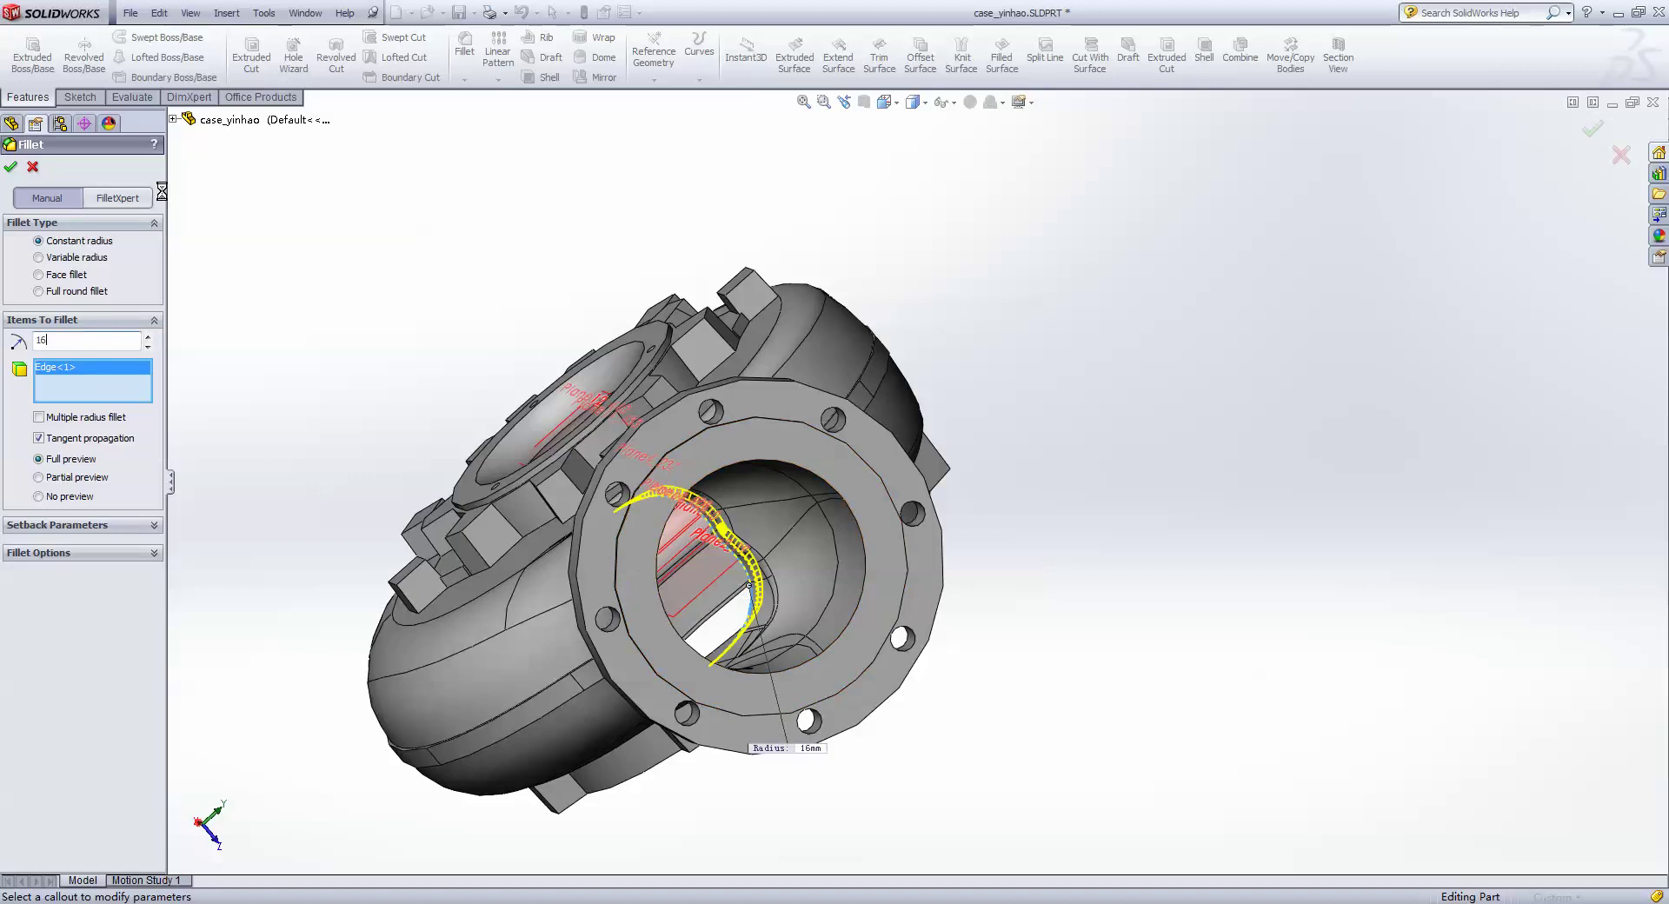
{"action": "key", "text": "Return"}
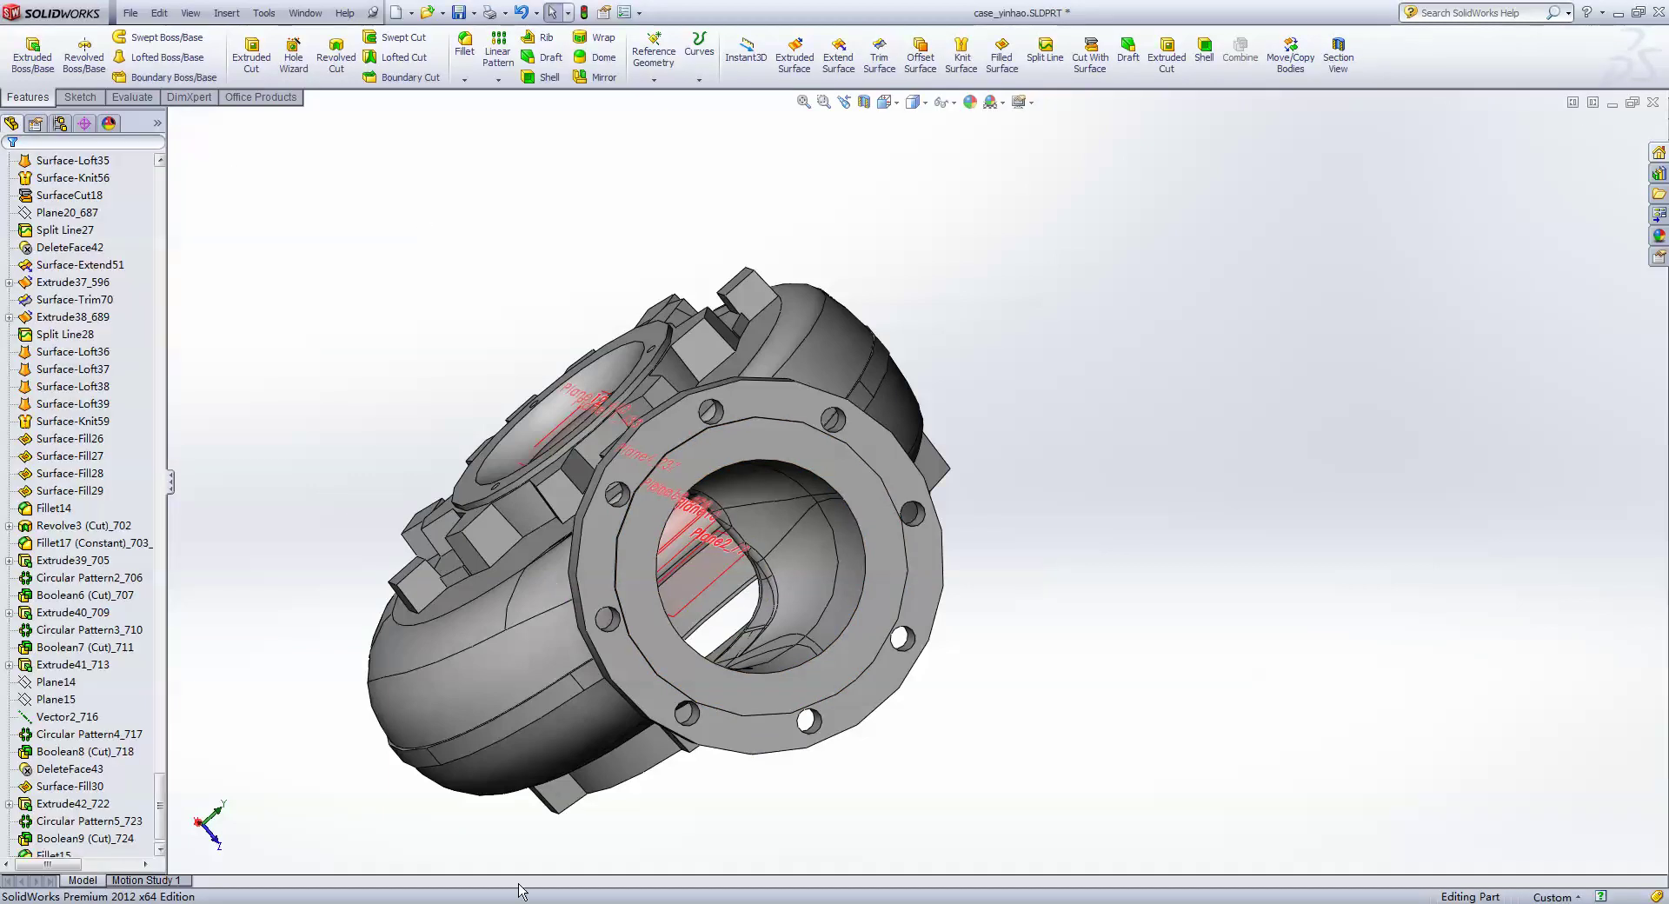
{"action": "mouse_move", "coordinate": [522, 890]}
{"action": "left_click", "coordinate": [526, 838]}
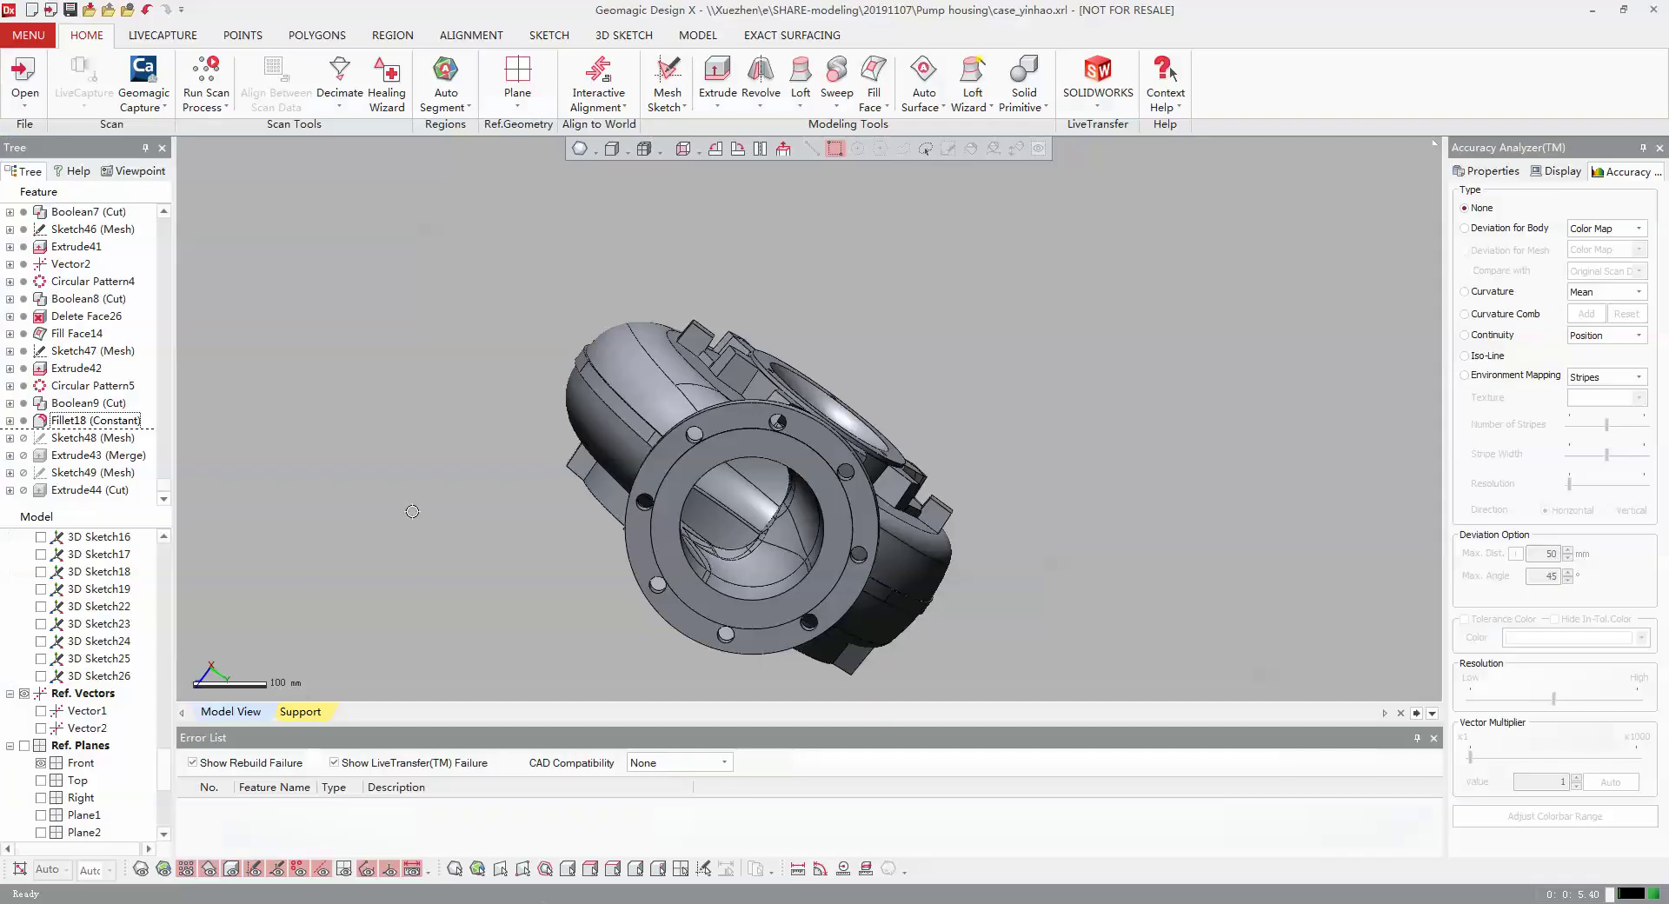
- Resume the SOLIDWORKS LiveTransfer from Sketch48 (Mesh)
{"action": "left_click", "coordinate": [84, 446]}
{"action": "left_click", "coordinate": [1098, 82]}
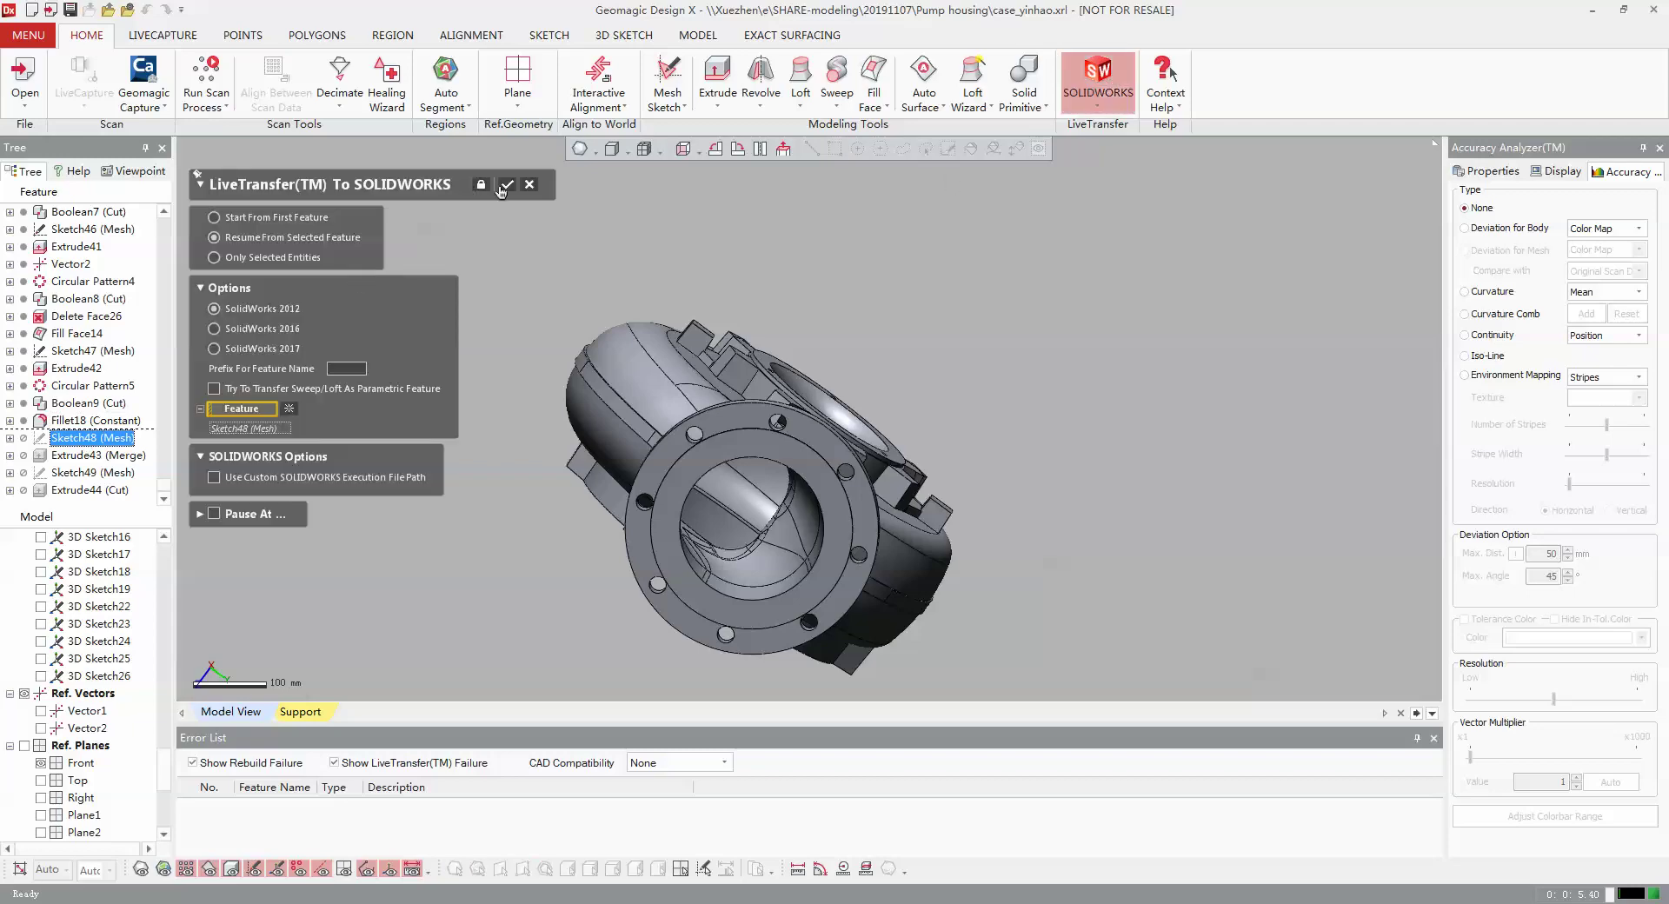
{"action": "left_click", "coordinate": [505, 185]}
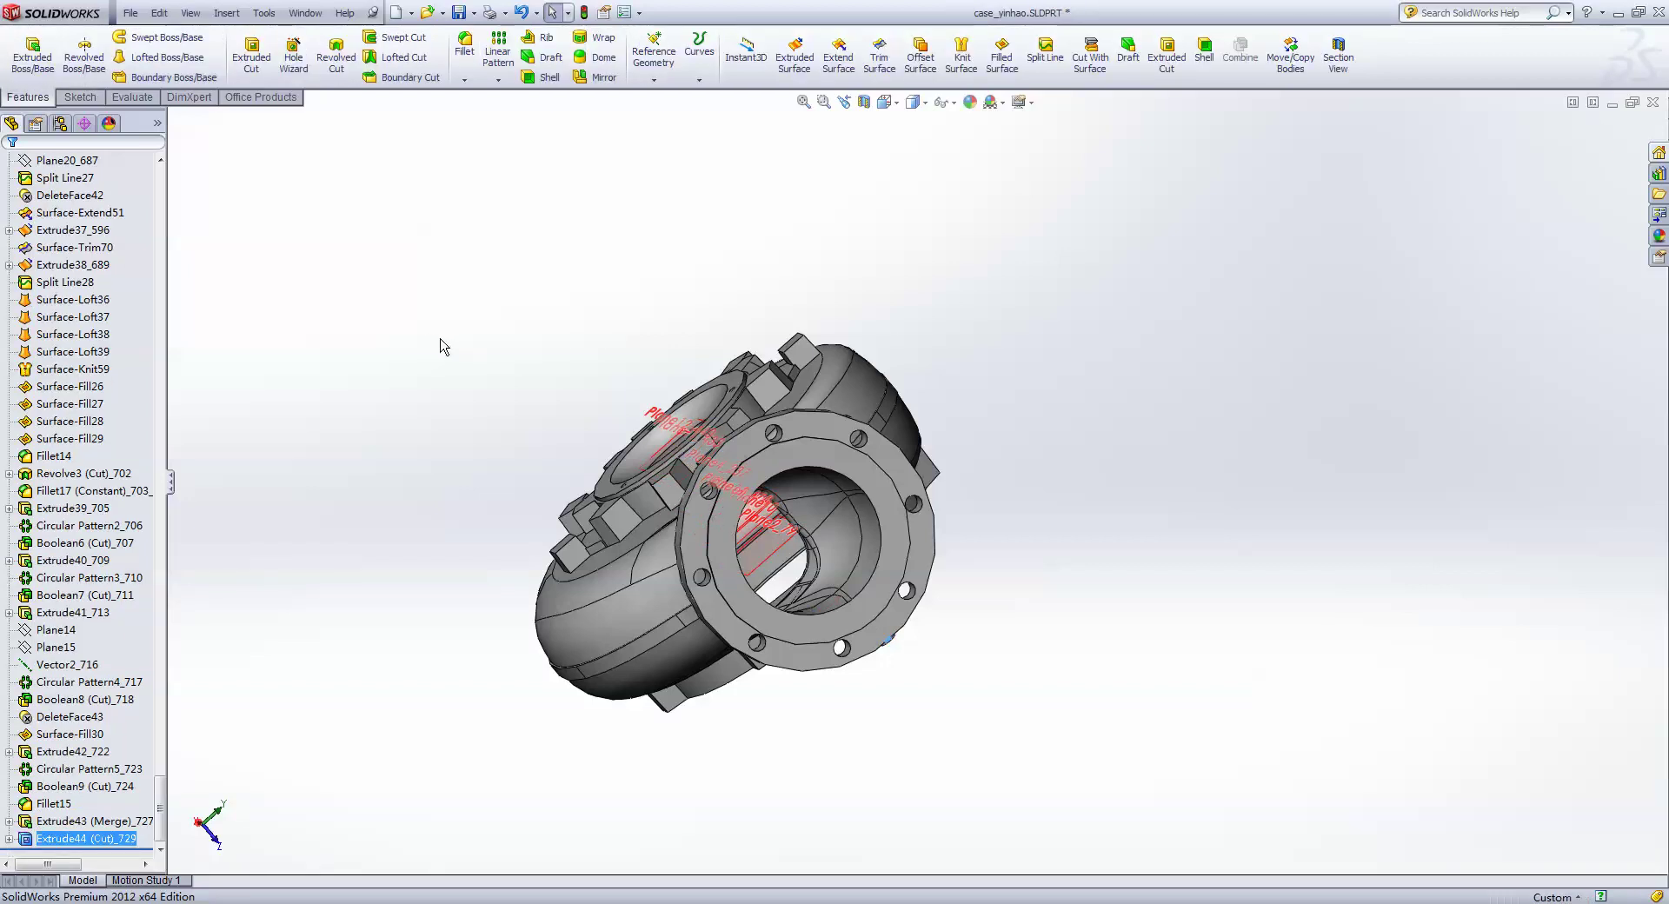
- Acknowledge the Export Successful message once Extrude43 and Extrude44 are transferred
{"action": "left_click", "coordinate": [949, 464]}
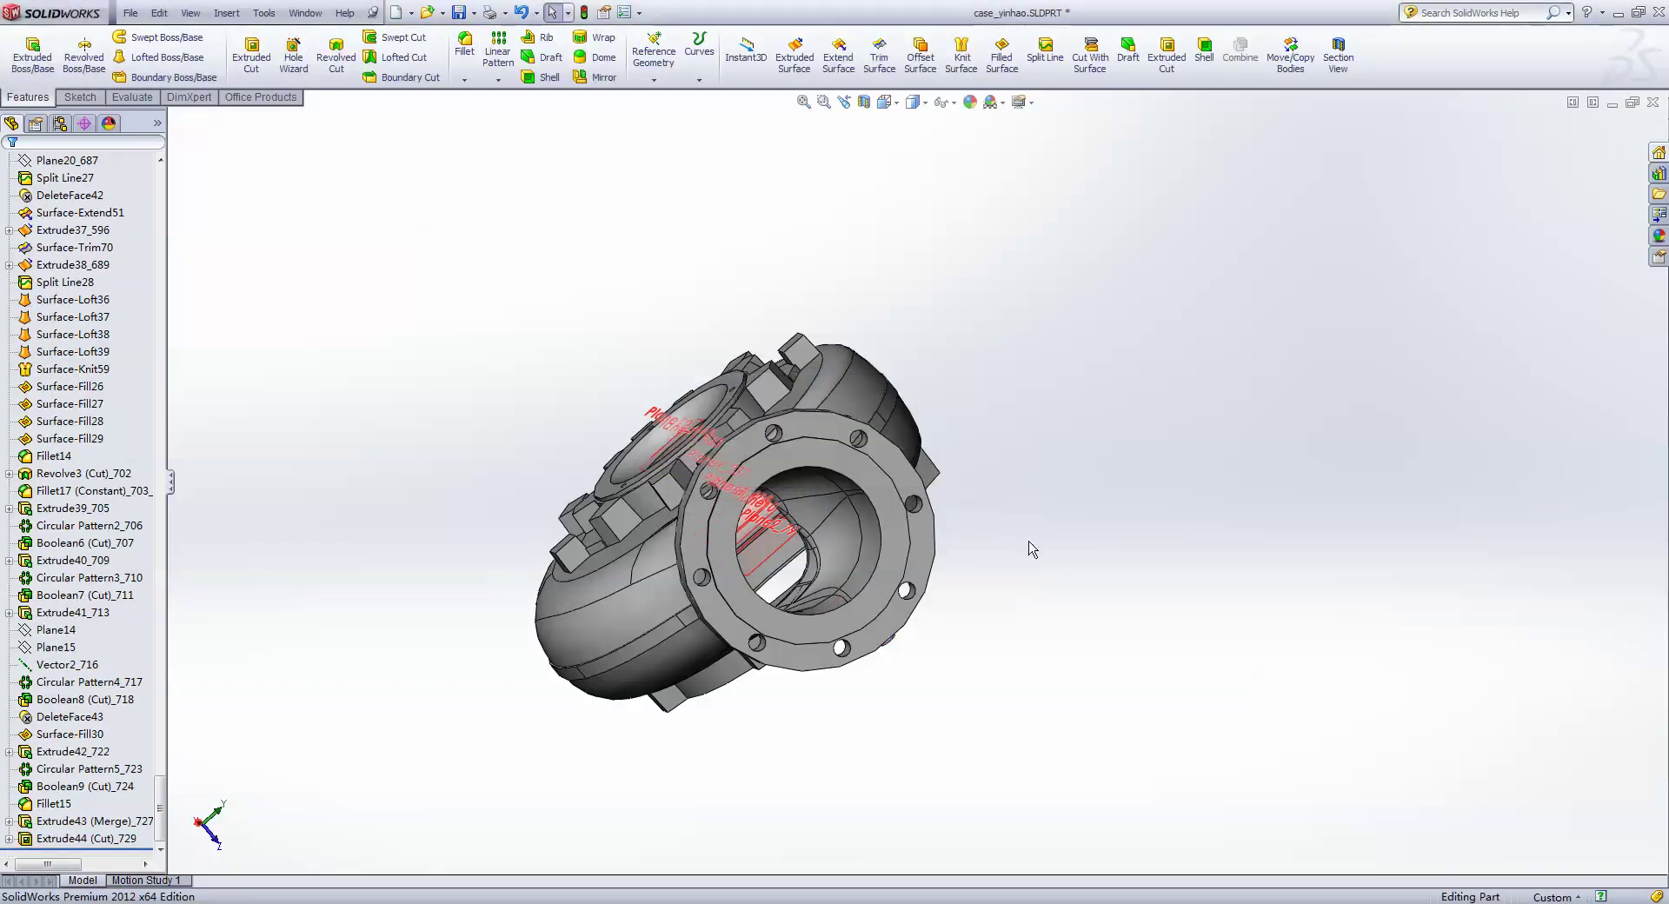